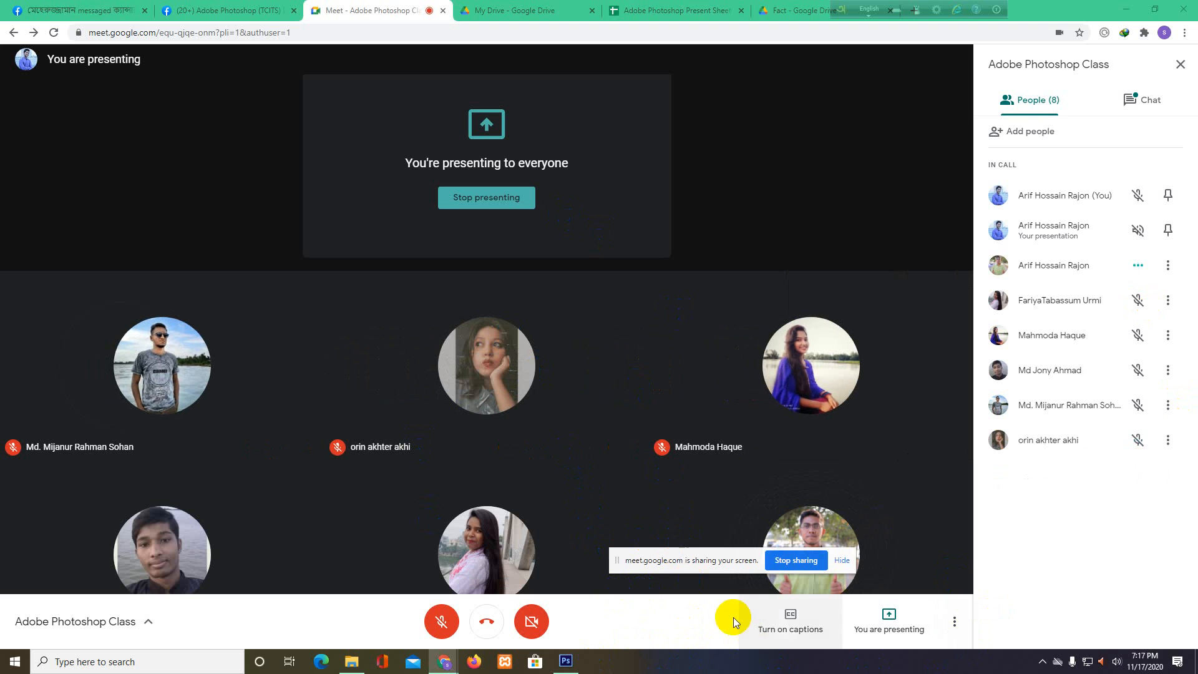
Switch from the Google Meet call to Photoshop and bring the color-adjustment-Recovered.jpg portrait to the front
click(573, 665)
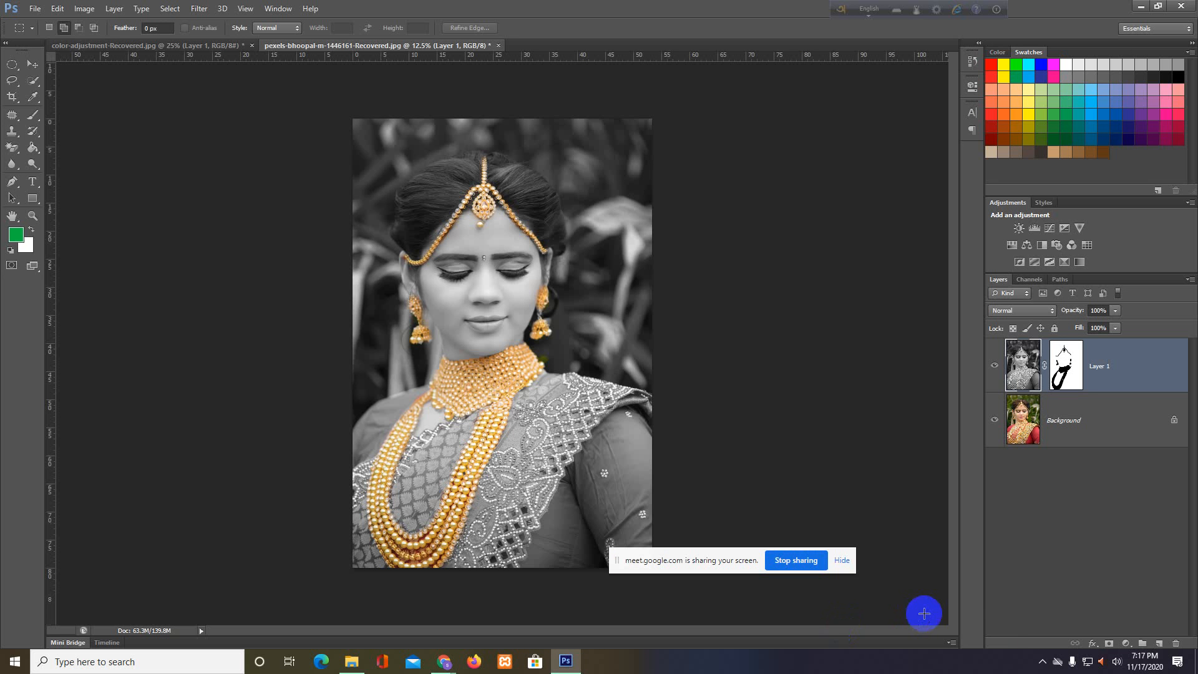
click(1042, 662)
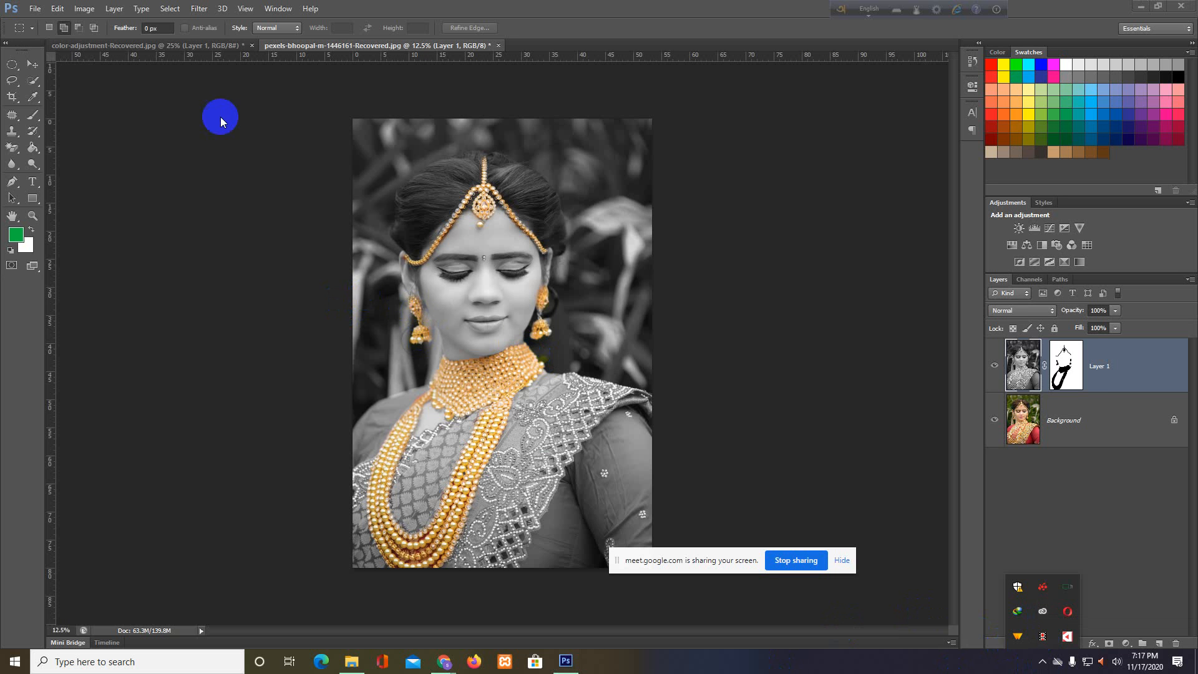
click(148, 44)
click(312, 45)
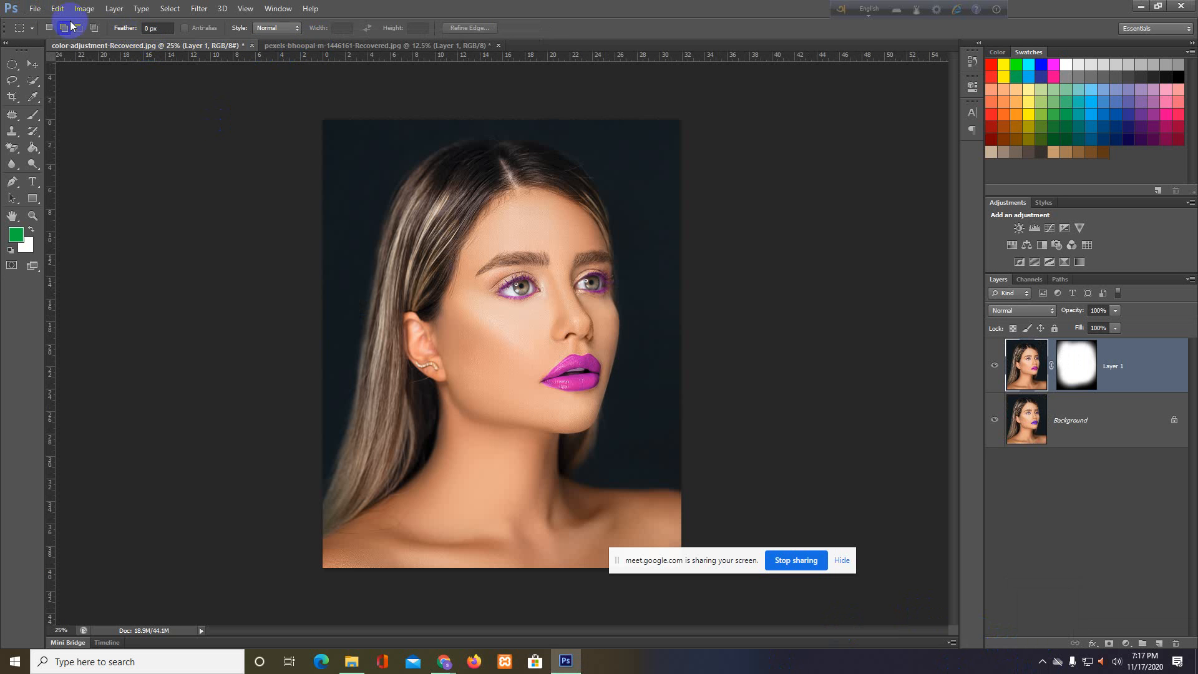
Start a Save for Web export of the color-adjustment portrait as a High-quality JPEG, choosing the Ledp work folder on drive D: as destination
click(35, 9)
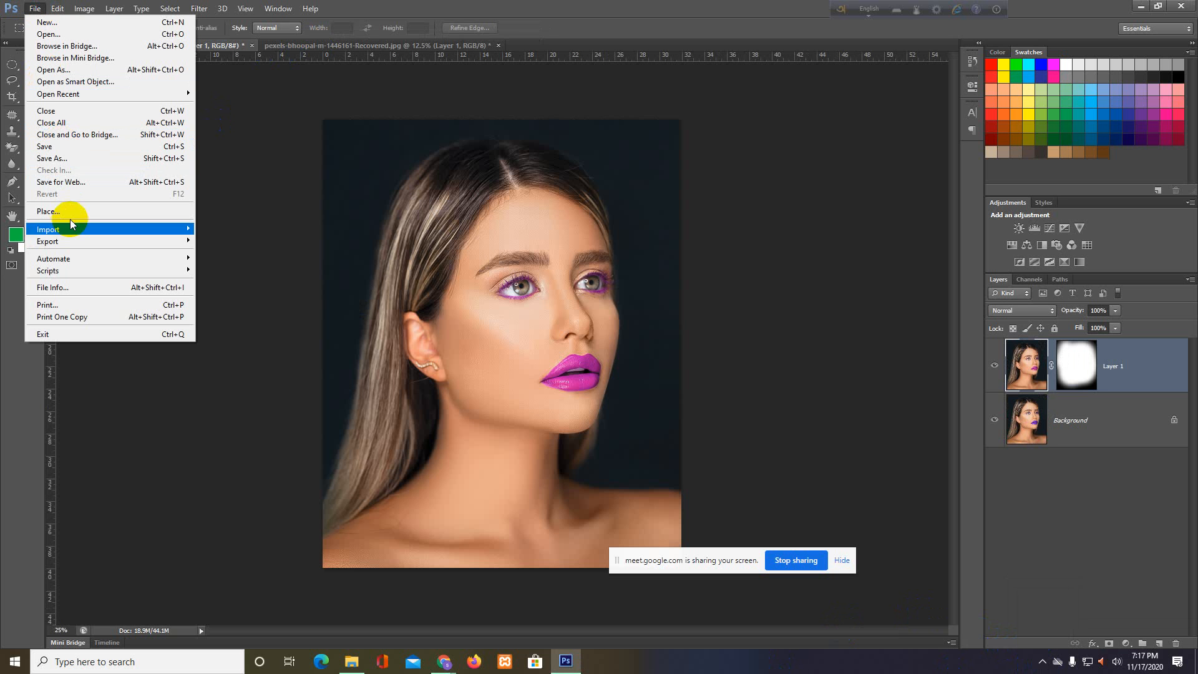
click(67, 182)
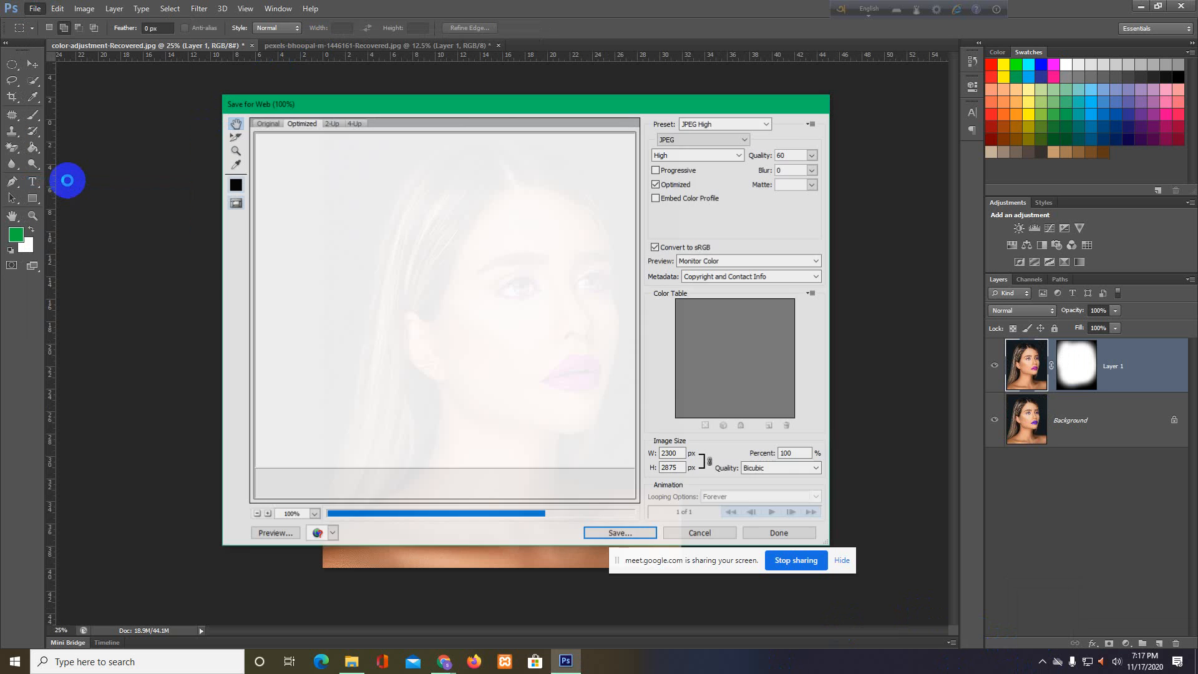
click(597, 539)
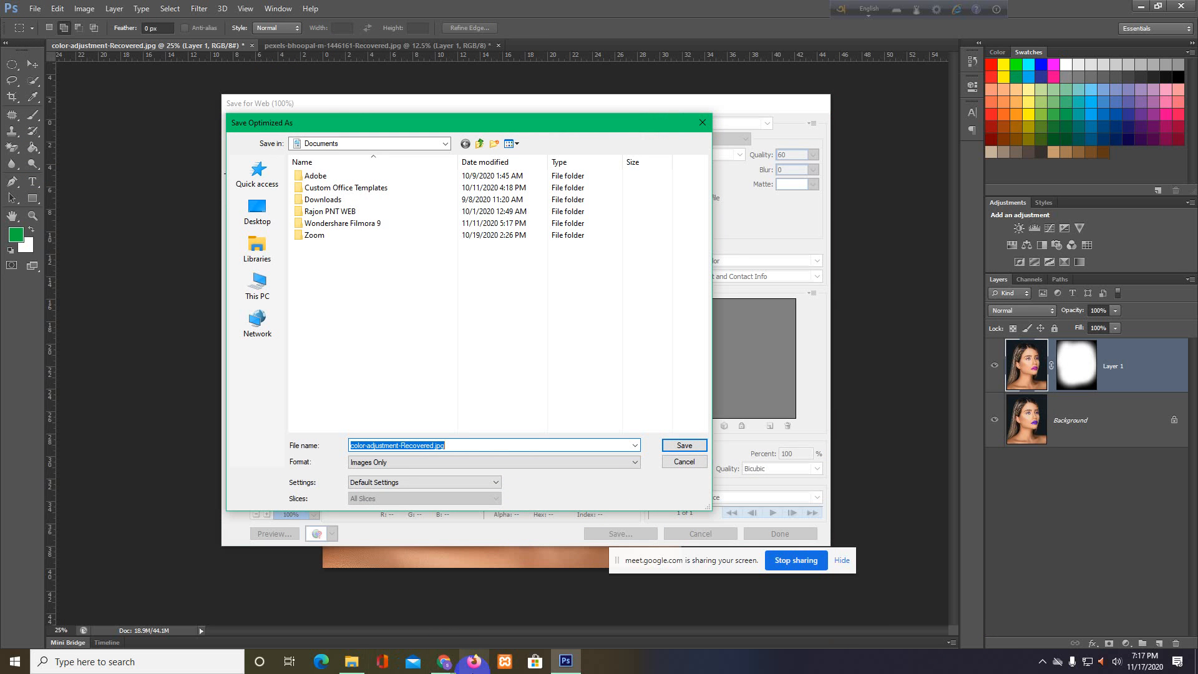
click(252, 290)
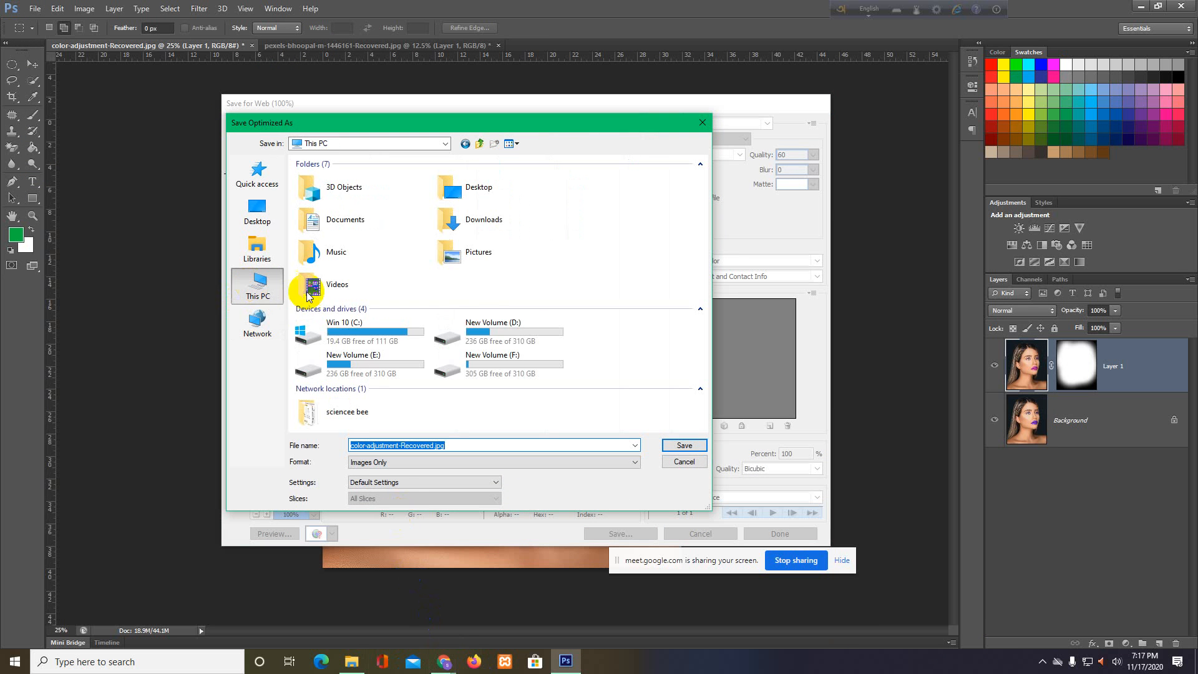
click(486, 328)
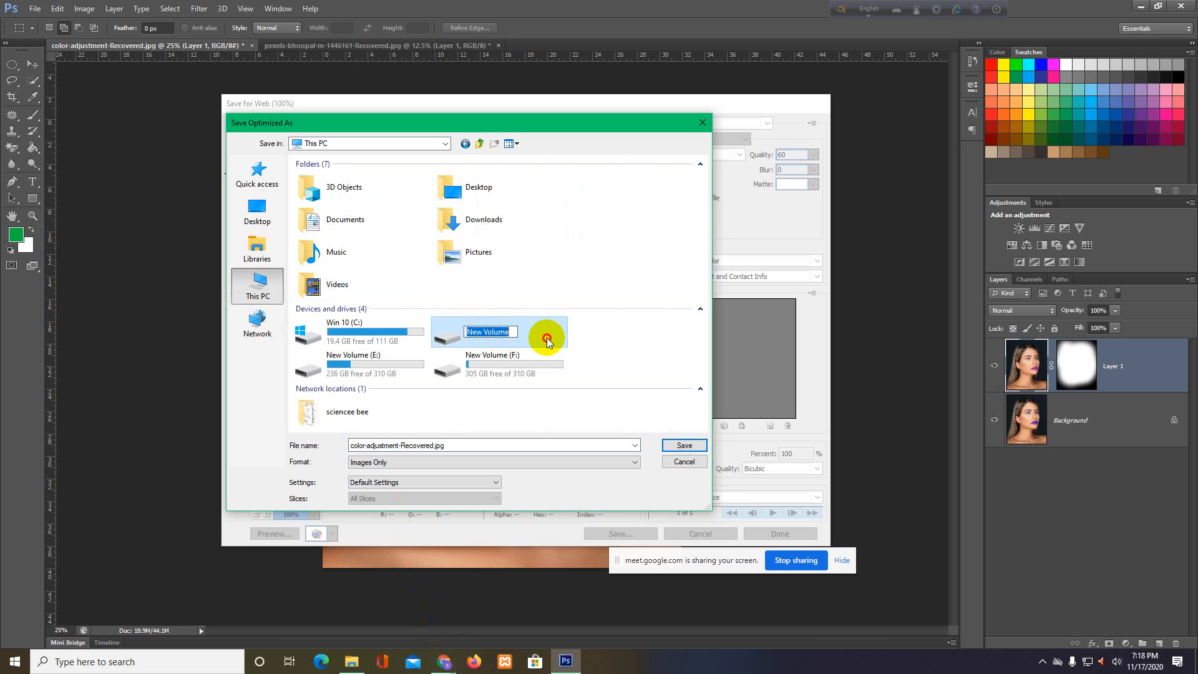
double_click(525, 331)
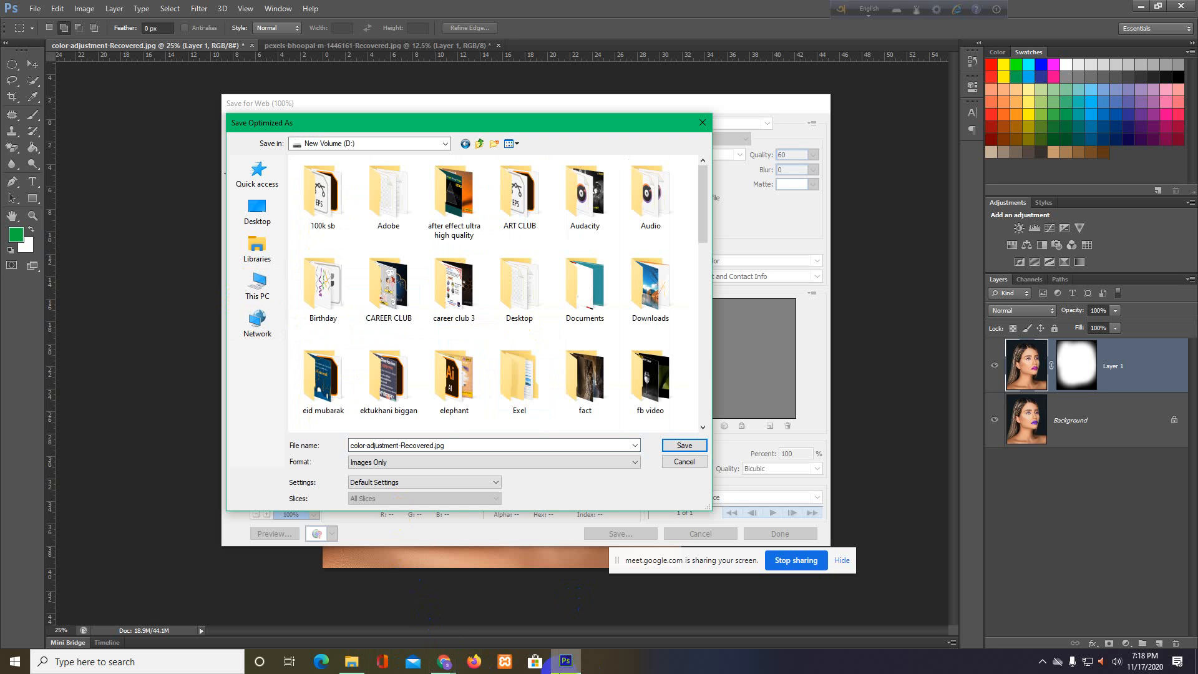
scroll(528, 375, down, 2)
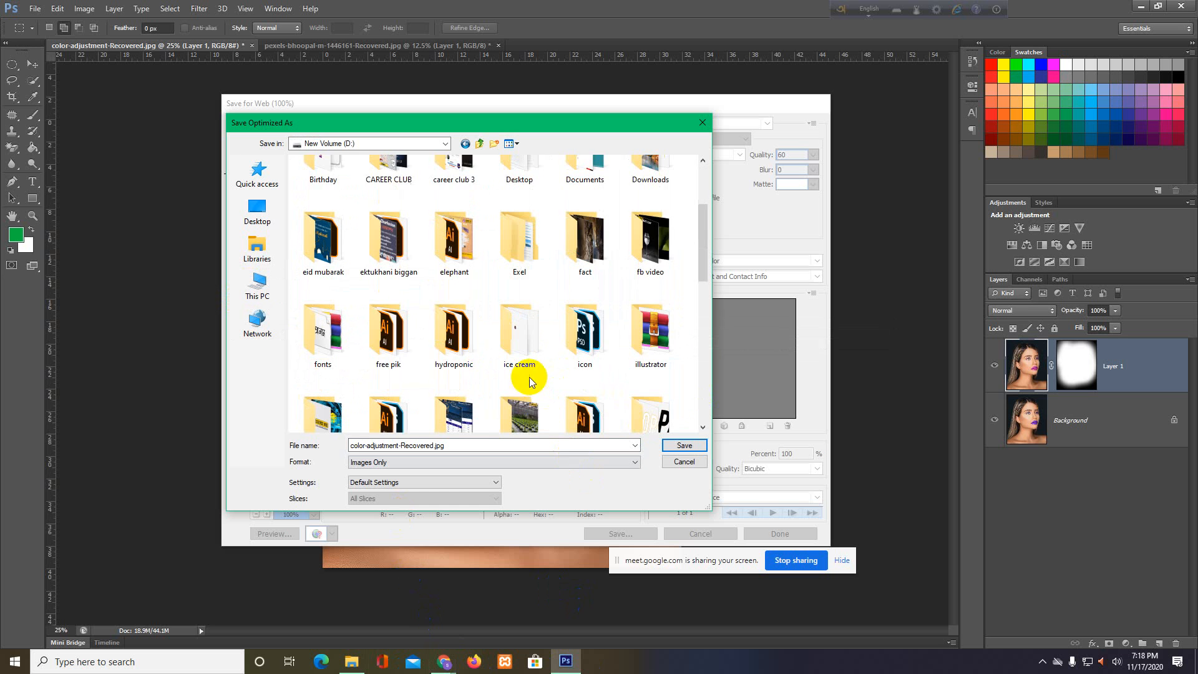
scroll(366, 387, down, 2)
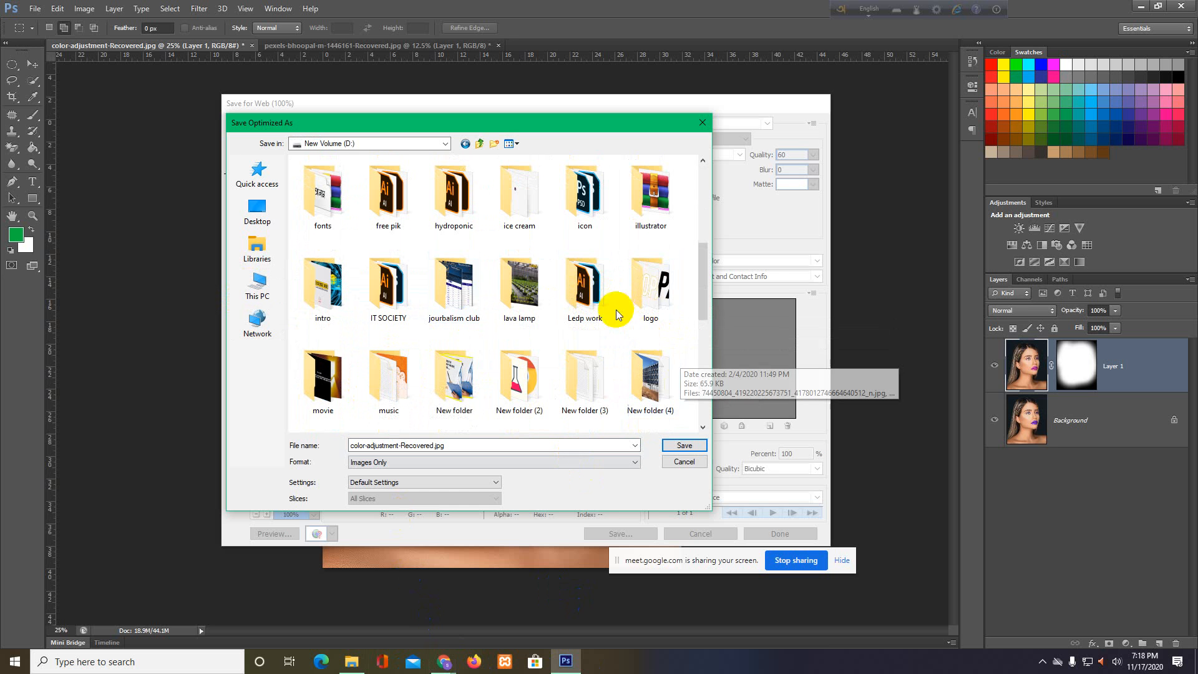
click(594, 301)
double_click(594, 300)
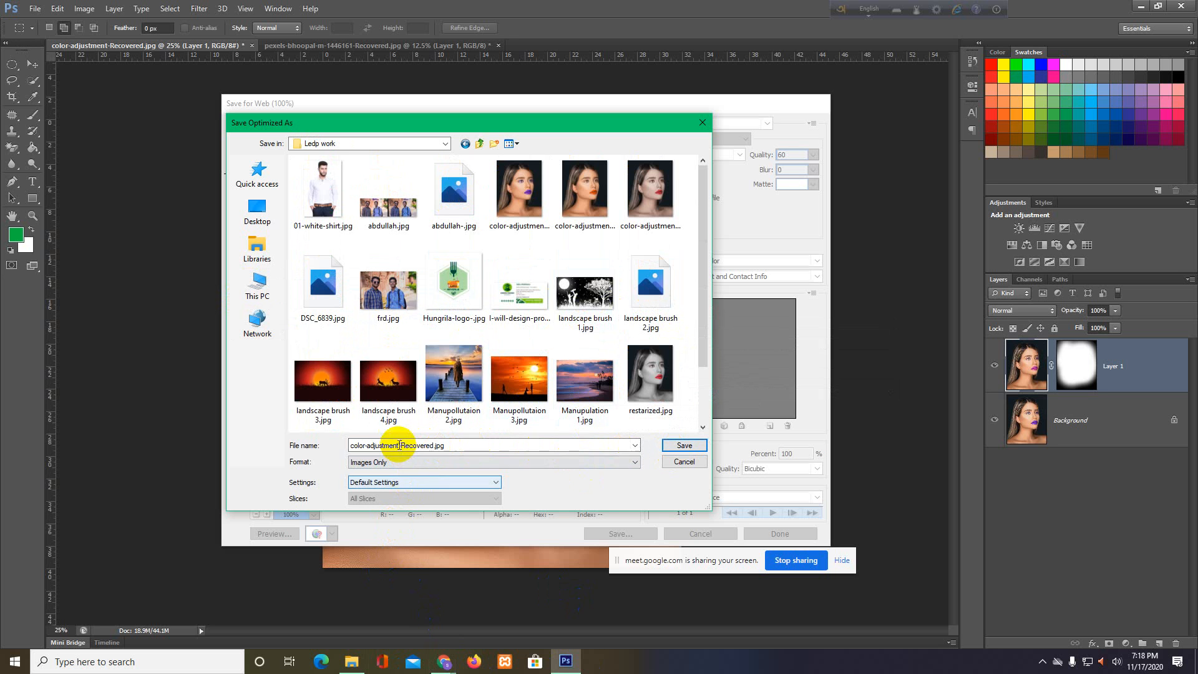
Save the optimized JPEG in the chosen folder and close the color-adjustment document without saving its changes
double_click(399, 445)
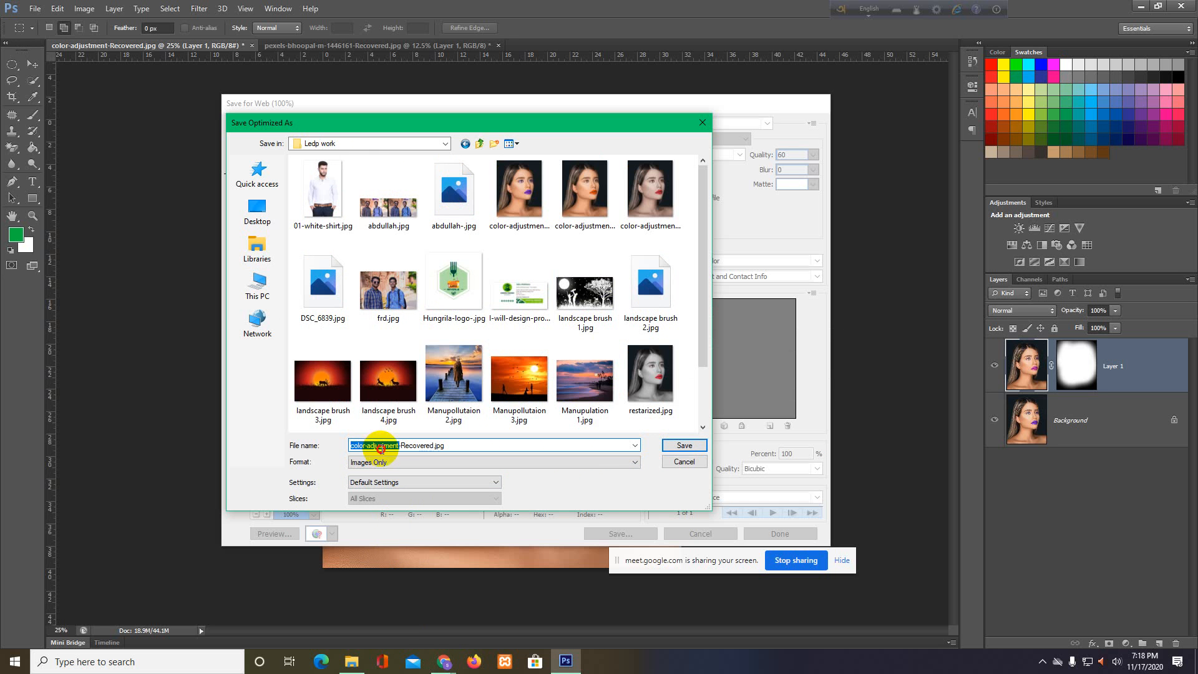
click(380, 445)
click(684, 447)
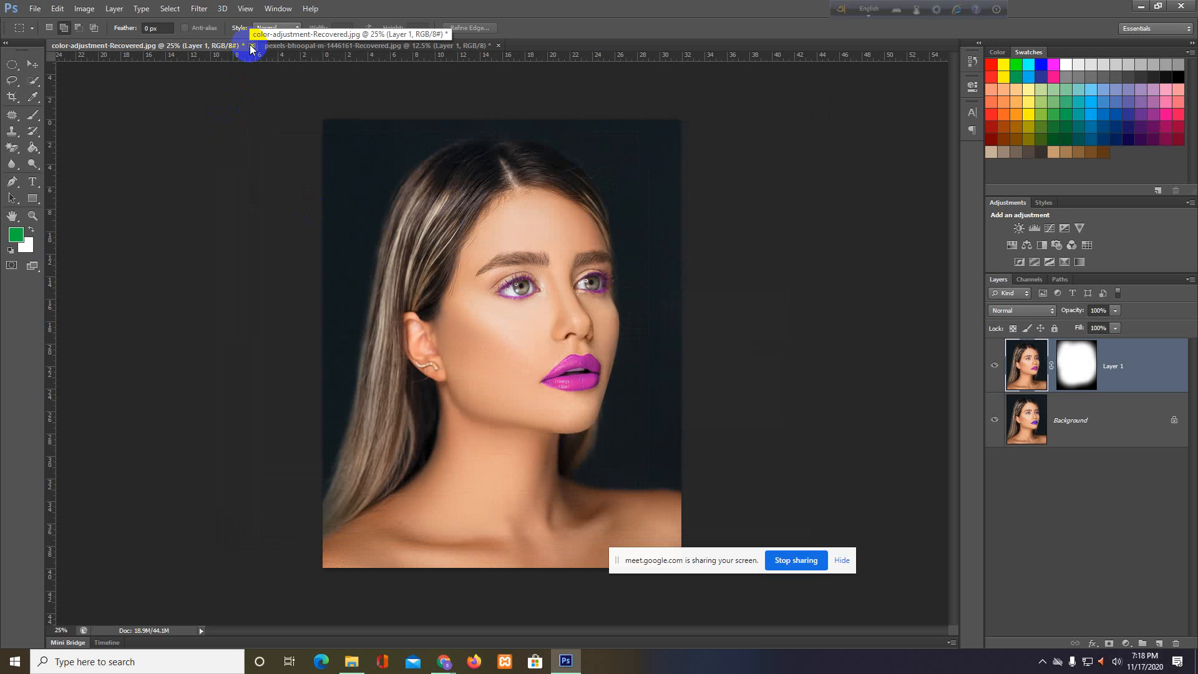
click(251, 46)
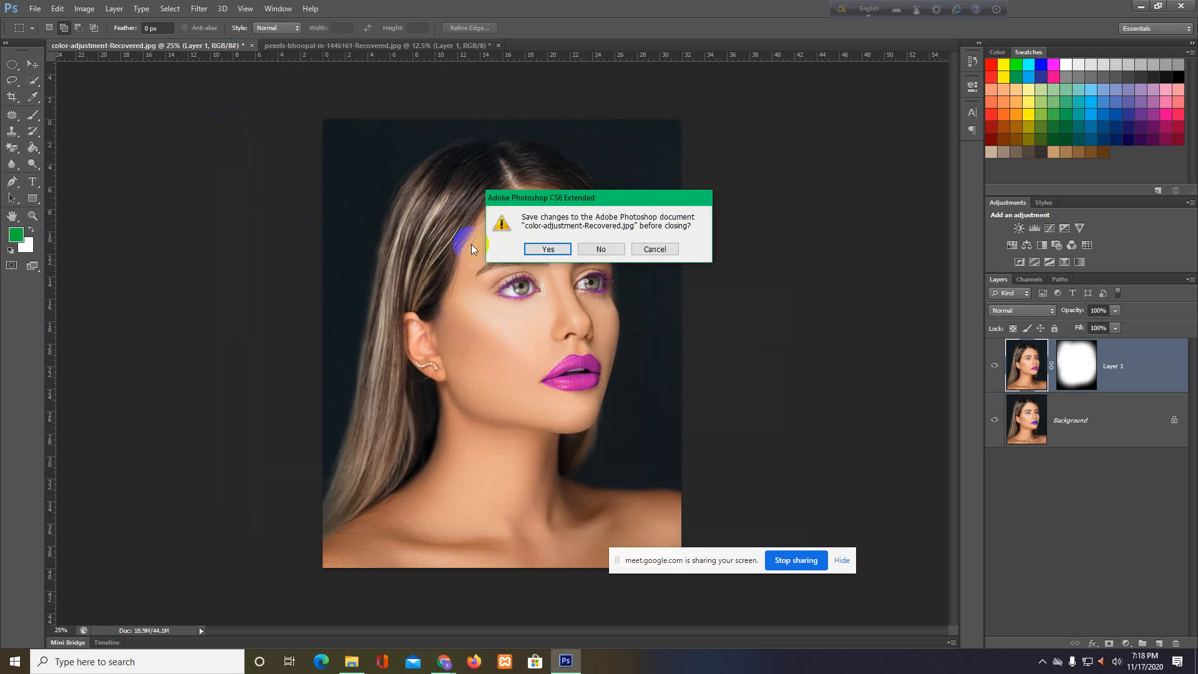
click(584, 249)
Check the Google Meet call window and return to Photoshop
mouse_move(448, 669)
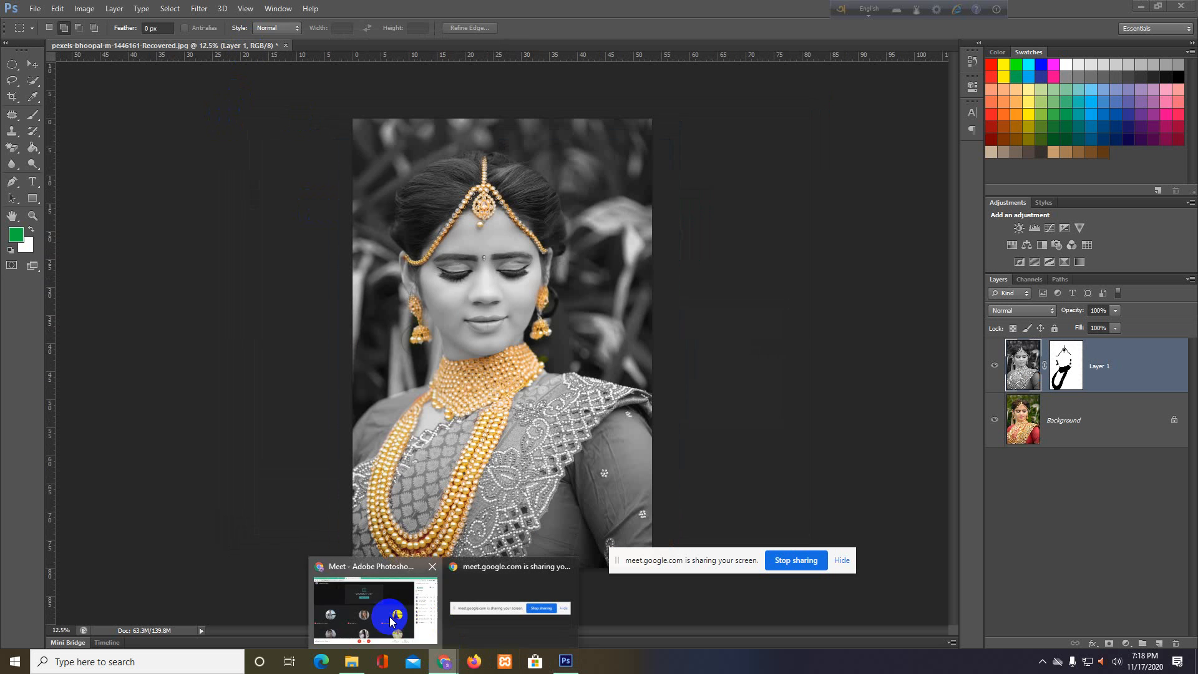
click(375, 608)
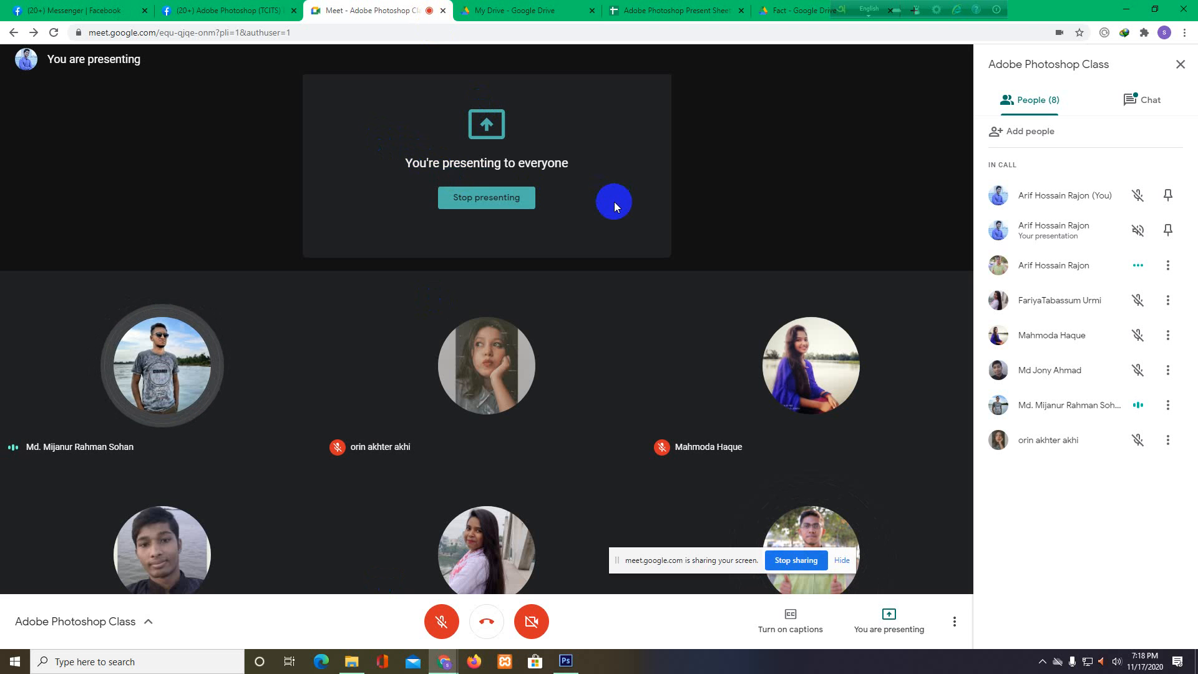
click(567, 663)
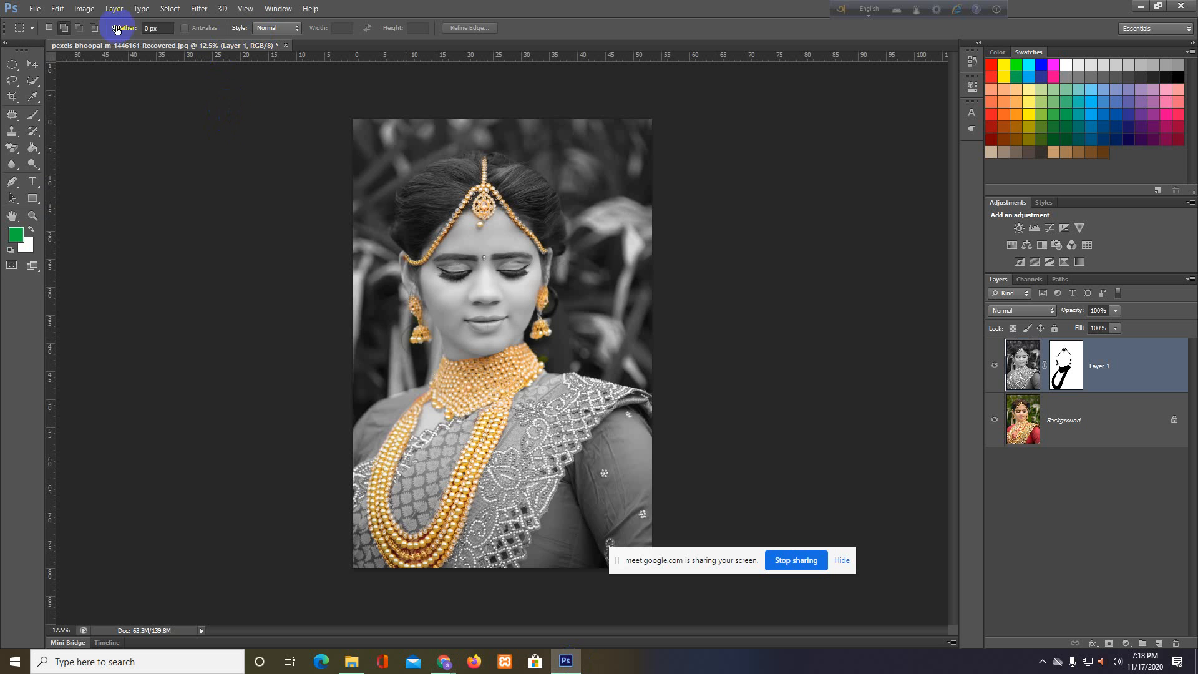
click(34, 8)
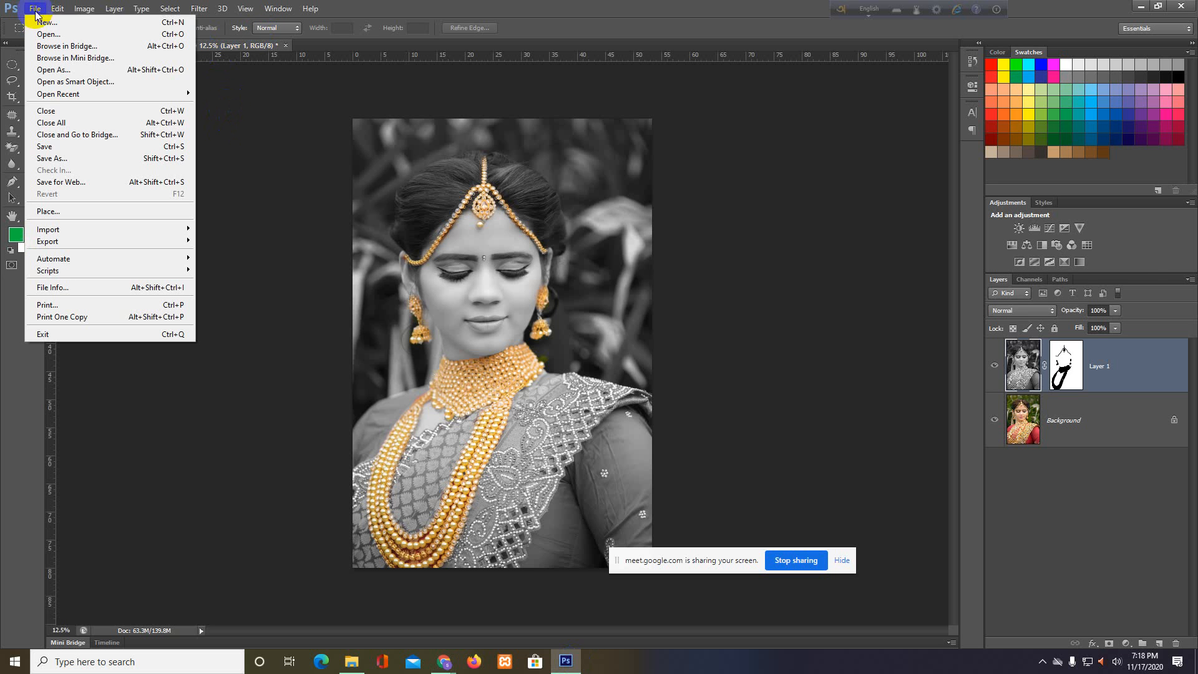
click(61, 182)
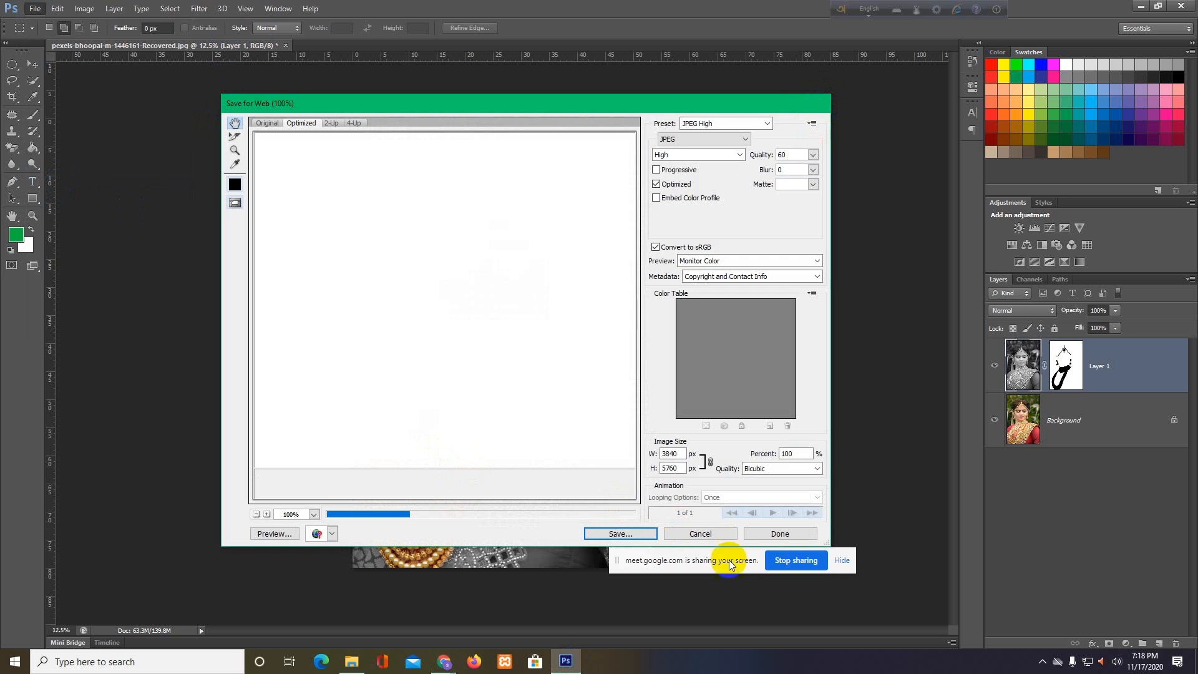
click(700, 534)
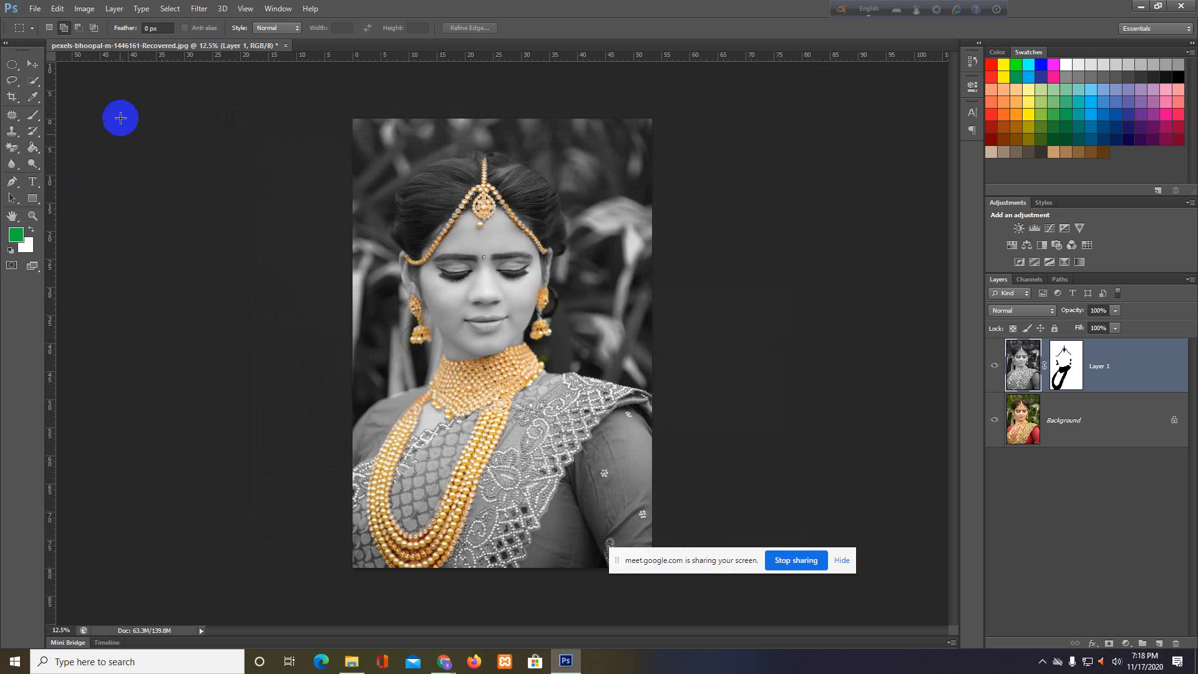
Save the bridal portrait as a layered PSD with Maximize Compatibility in the Ledp work folder on drive D:, and close the document
click(33, 9)
click(40, 158)
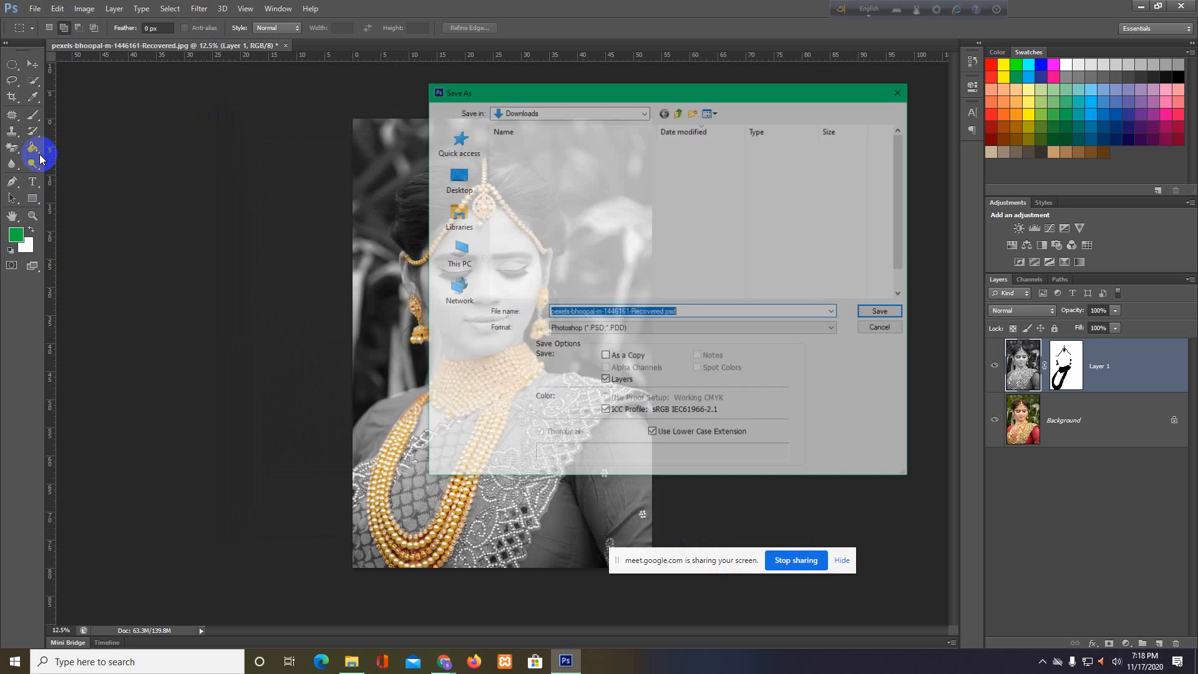
click(456, 256)
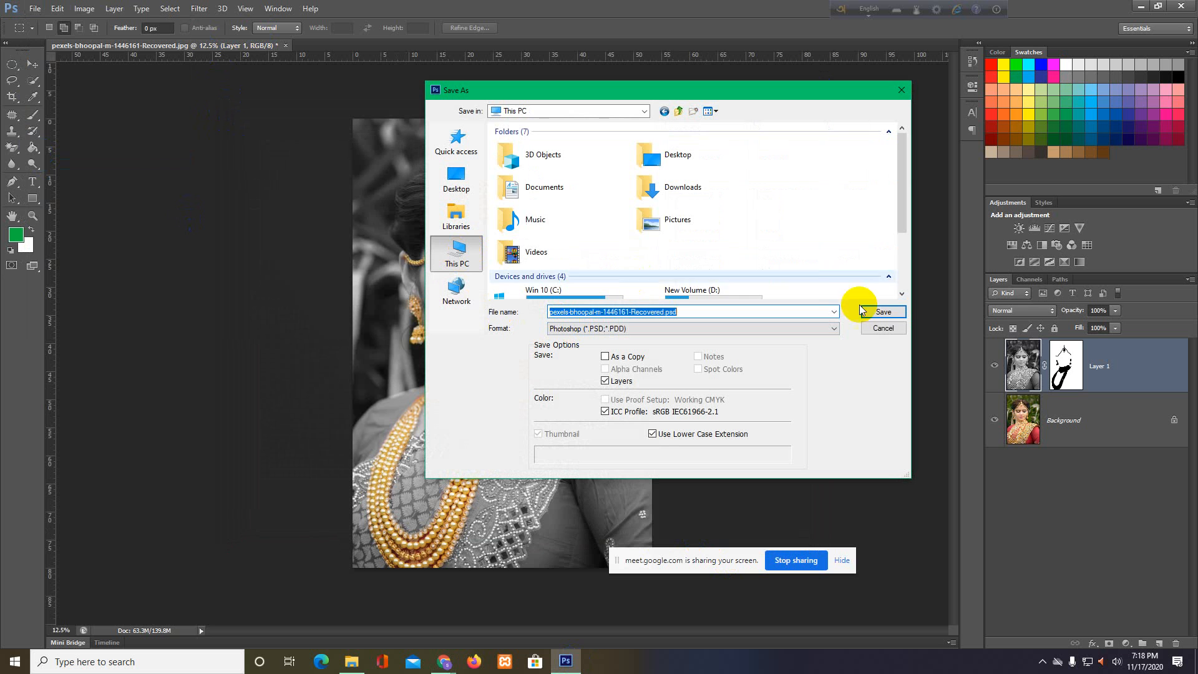
scroll(623, 220, down, 2)
double_click(724, 218)
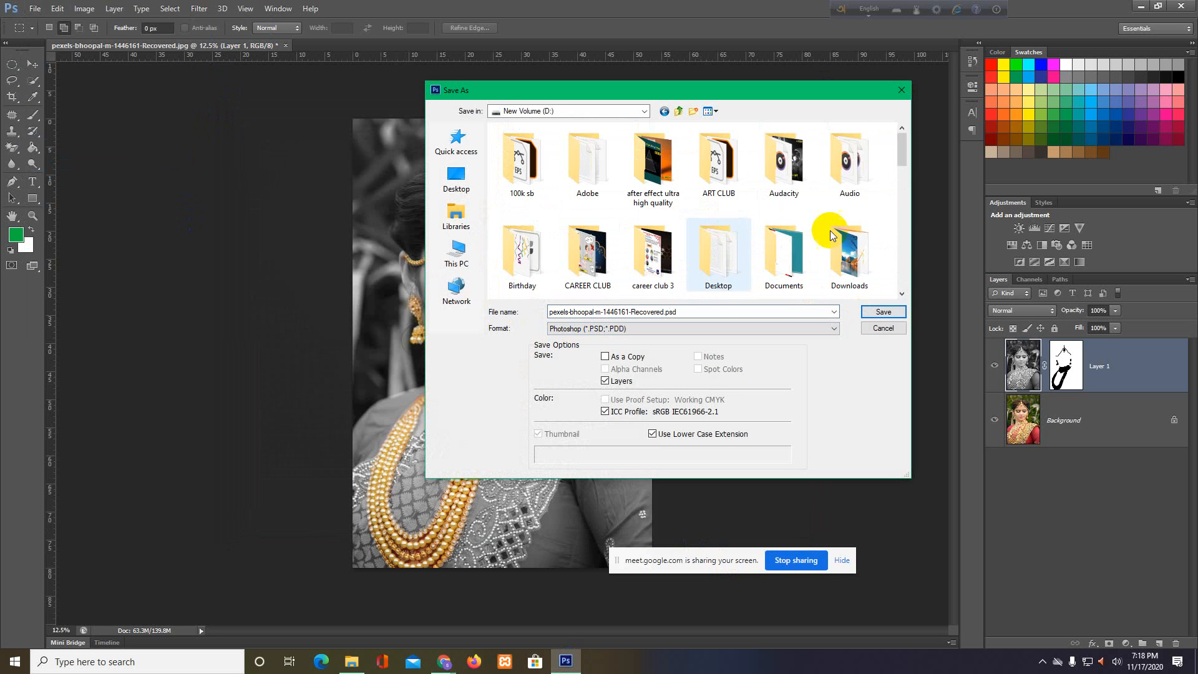
scroll(830, 231, down, 1)
scroll(621, 256, down, 1)
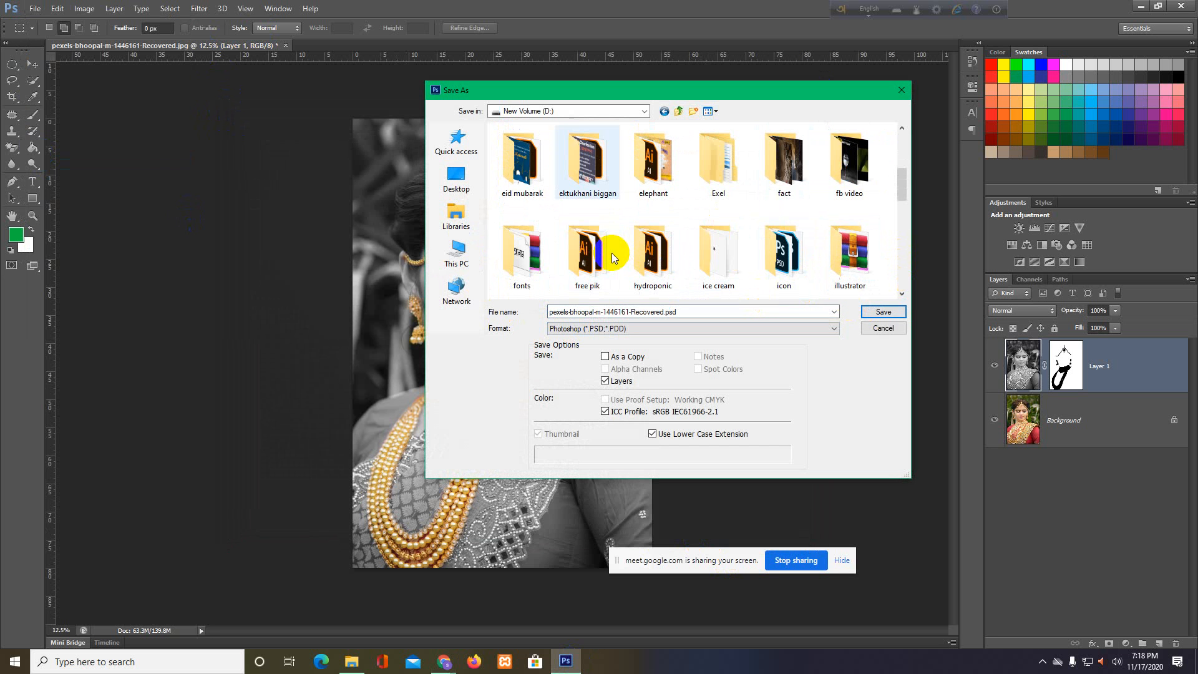
scroll(783, 256, down, 1)
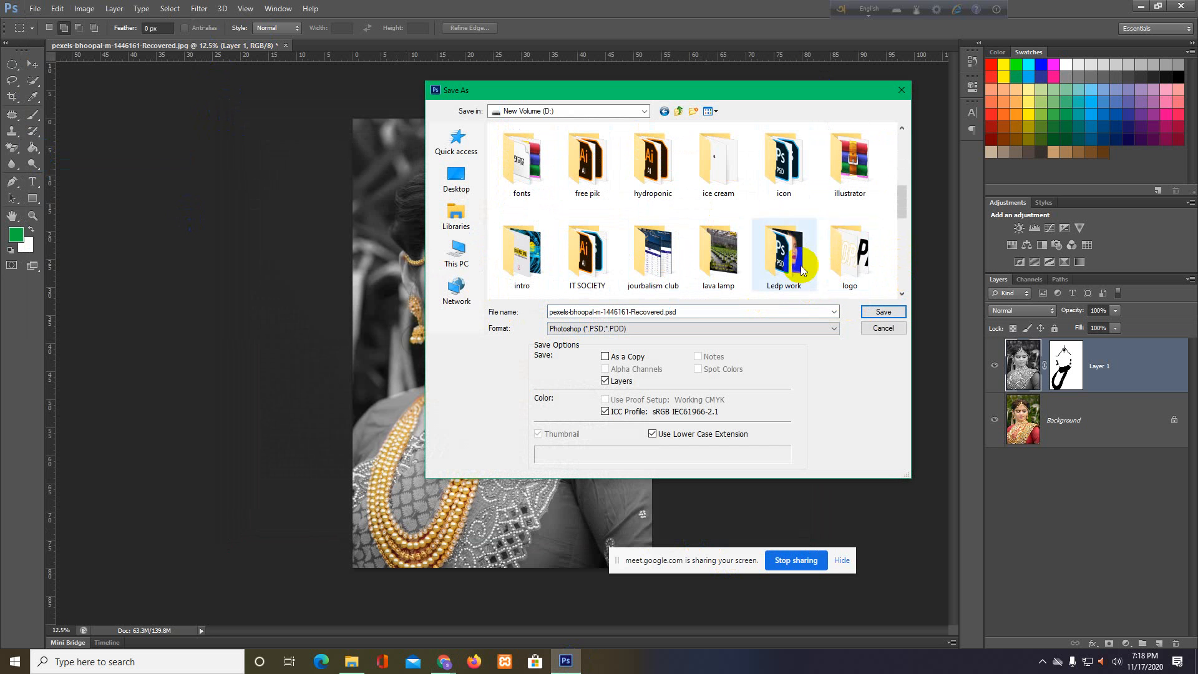
double_click(787, 265)
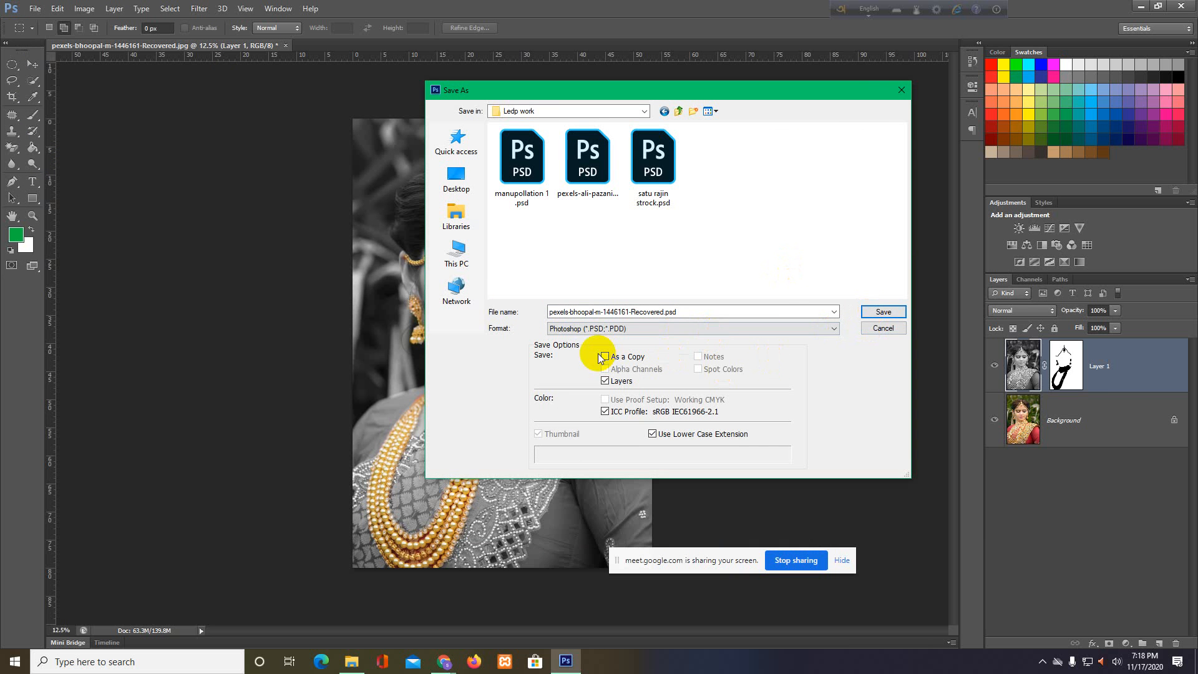
click(899, 314)
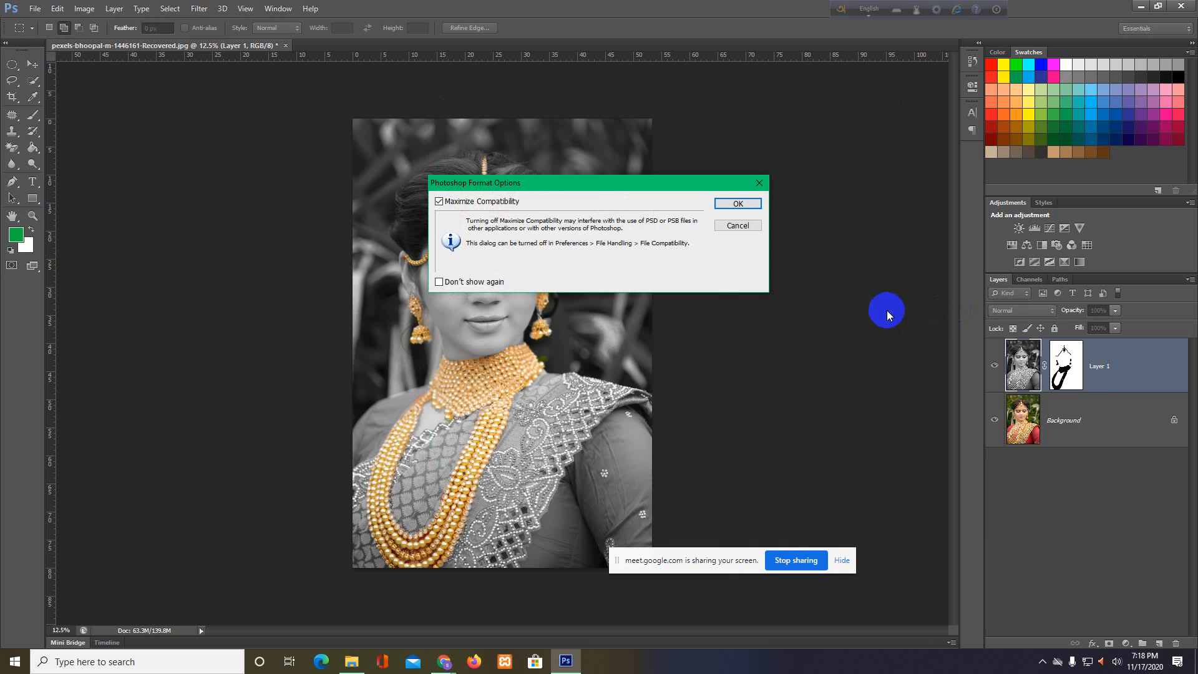
click(740, 206)
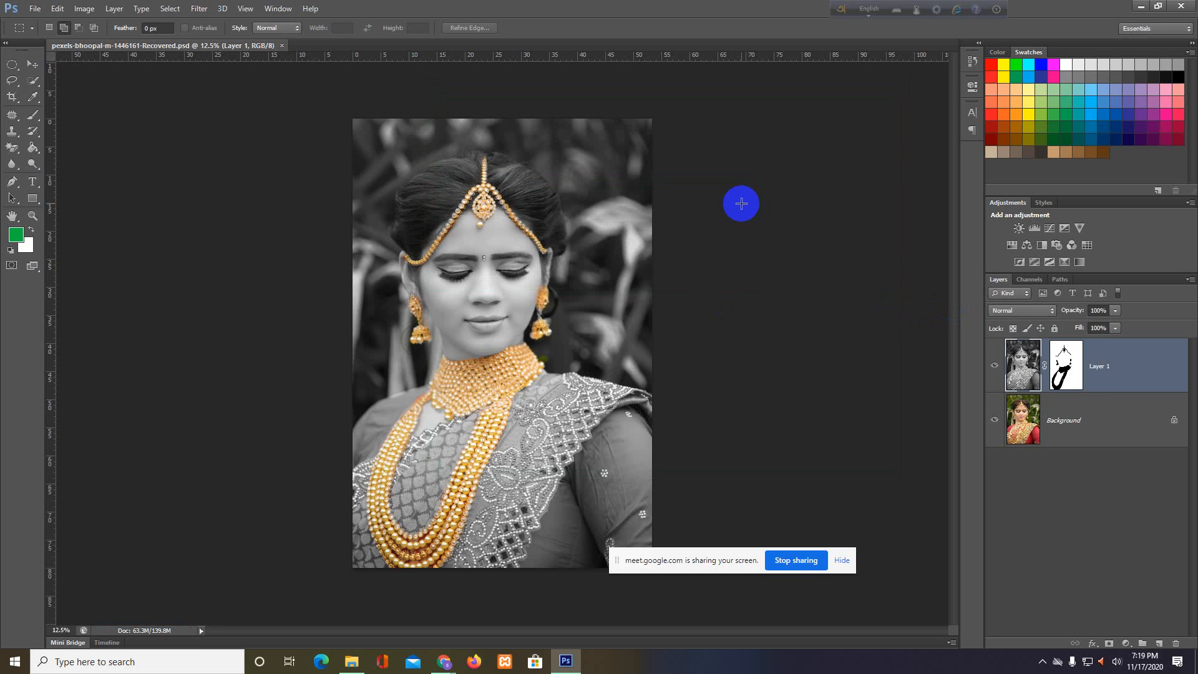
click(282, 47)
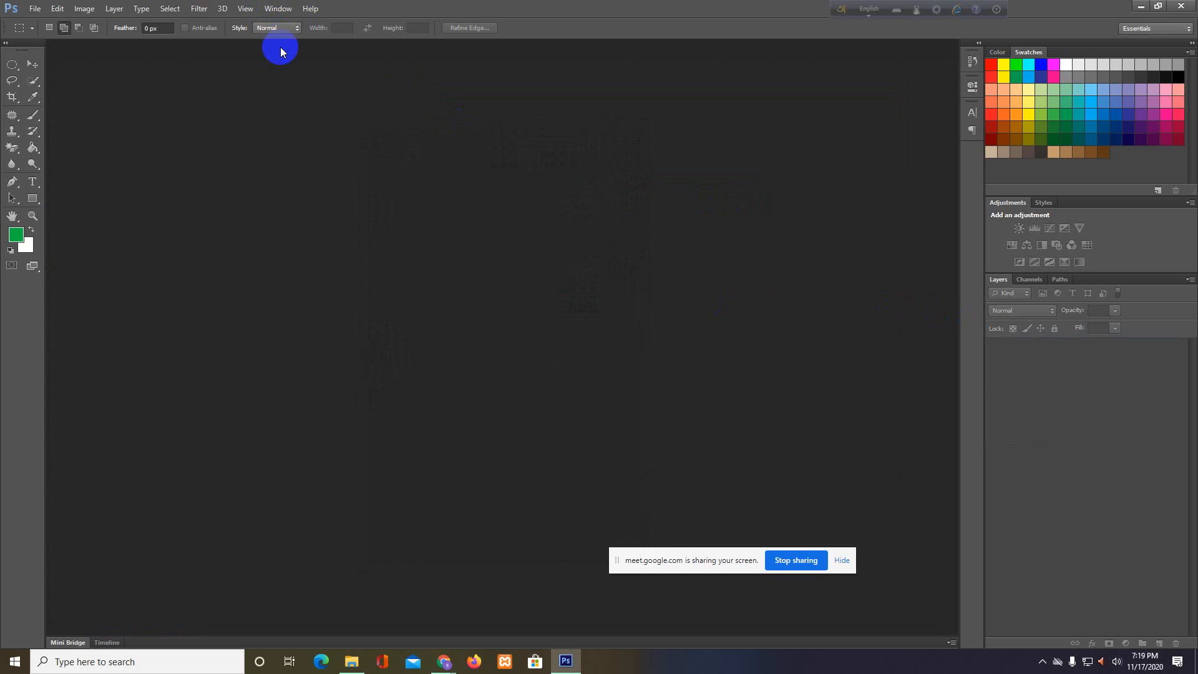
Create a new document 2000 pixels wide and 1200 pixels high at 72 pixels/inch, with RGB color and a white background
click(34, 10)
click(41, 19)
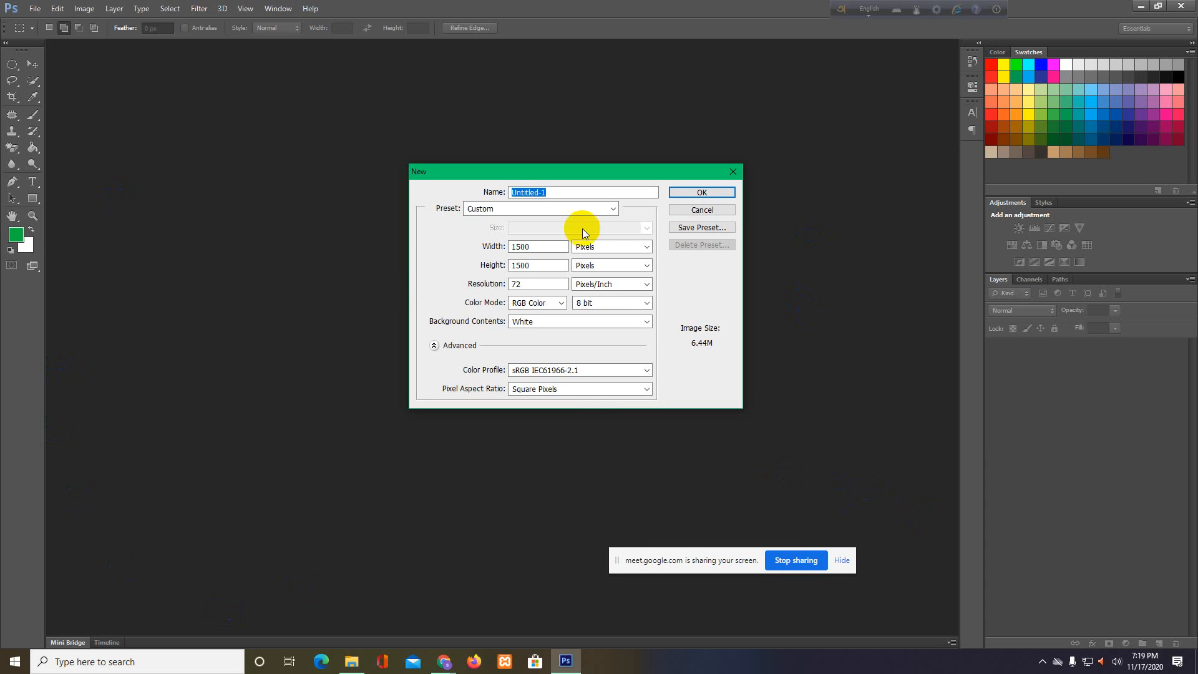
click(488, 246)
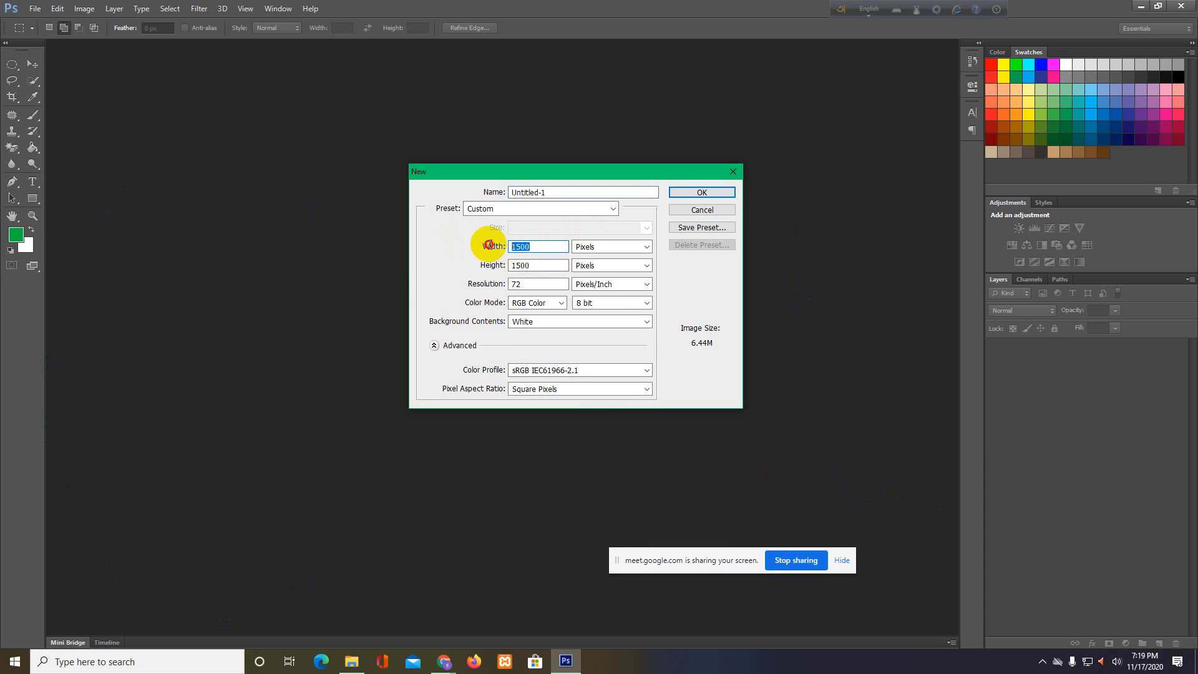
text(200)
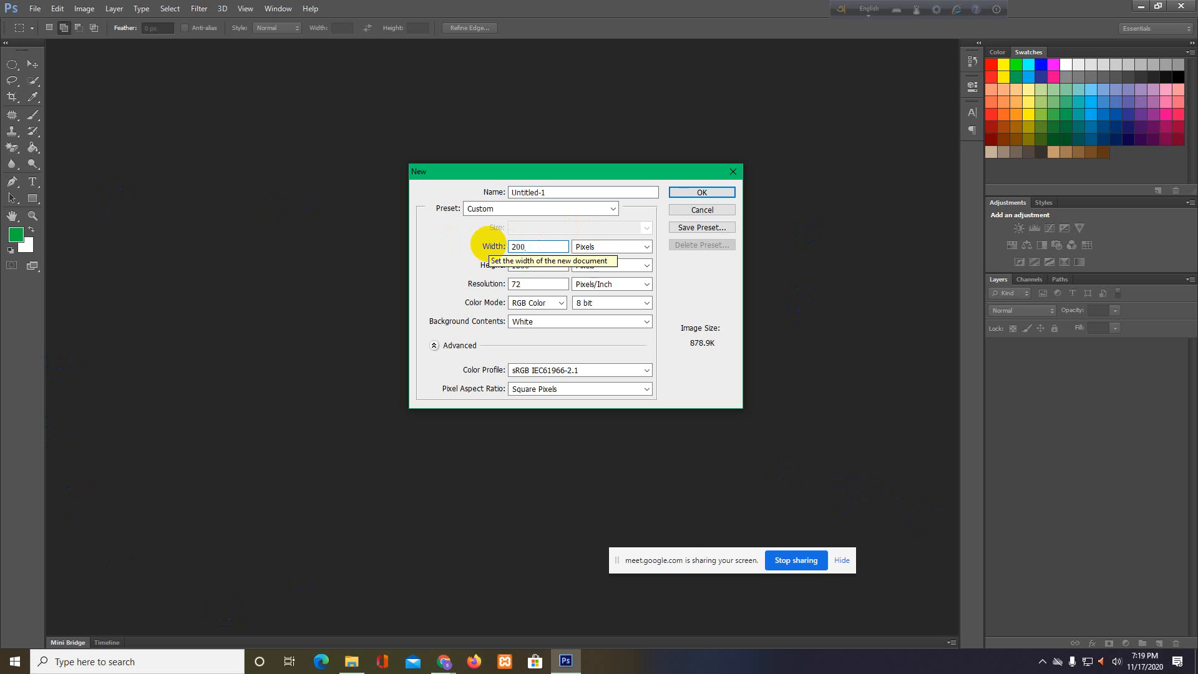
text(0)
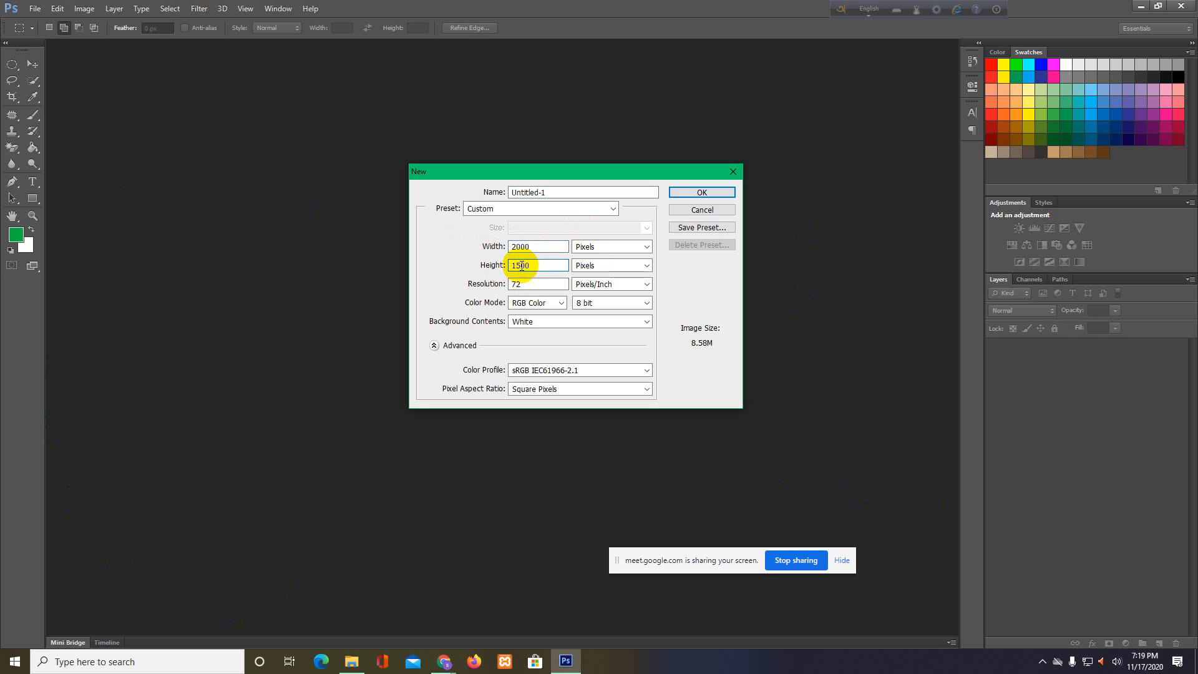
key(BackSpace)
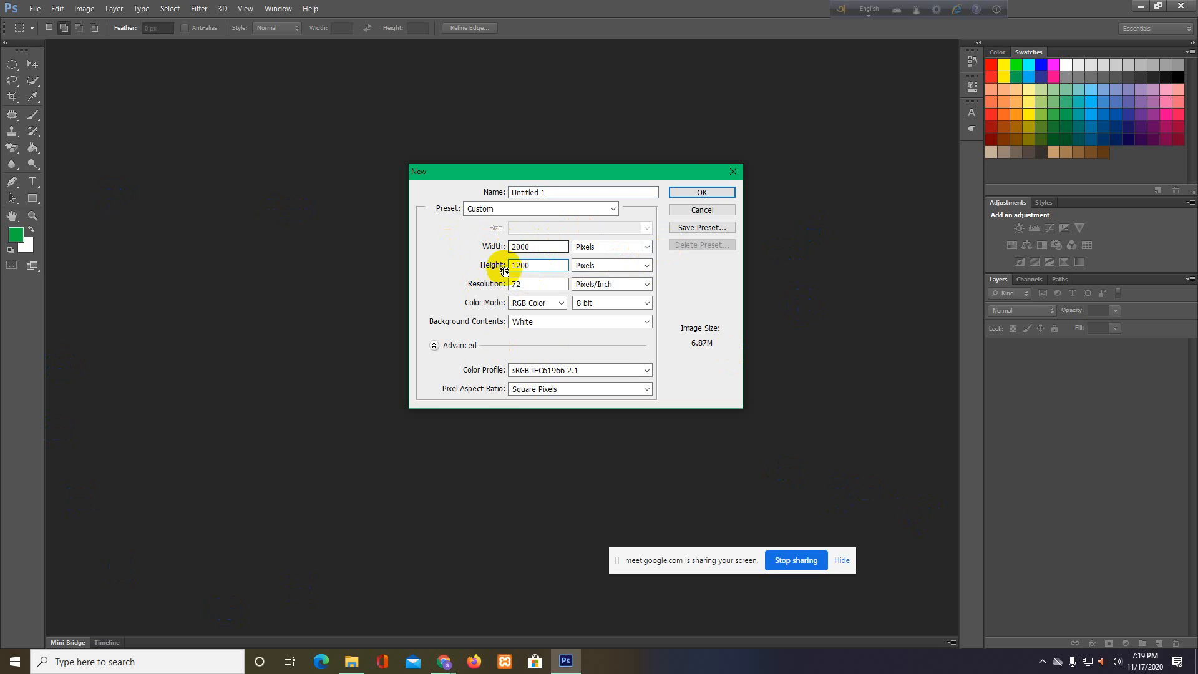
click(680, 193)
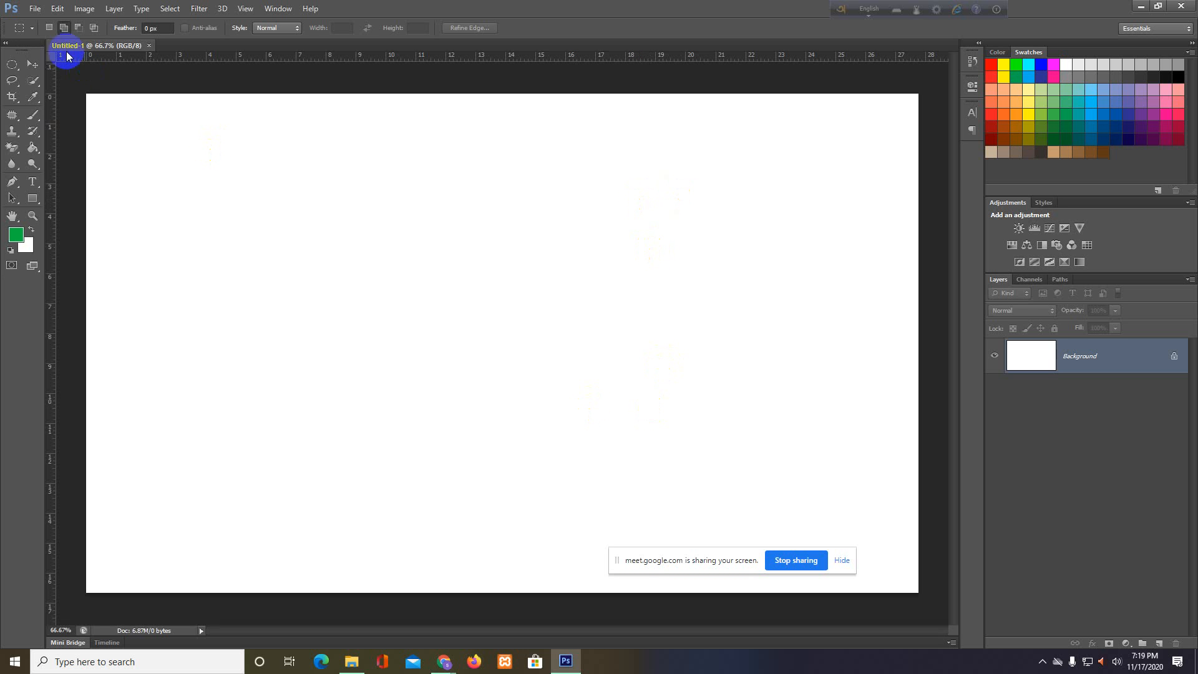
Activate the Move tool and shift the floating screen-sharing notice off the canvas
click(28, 66)
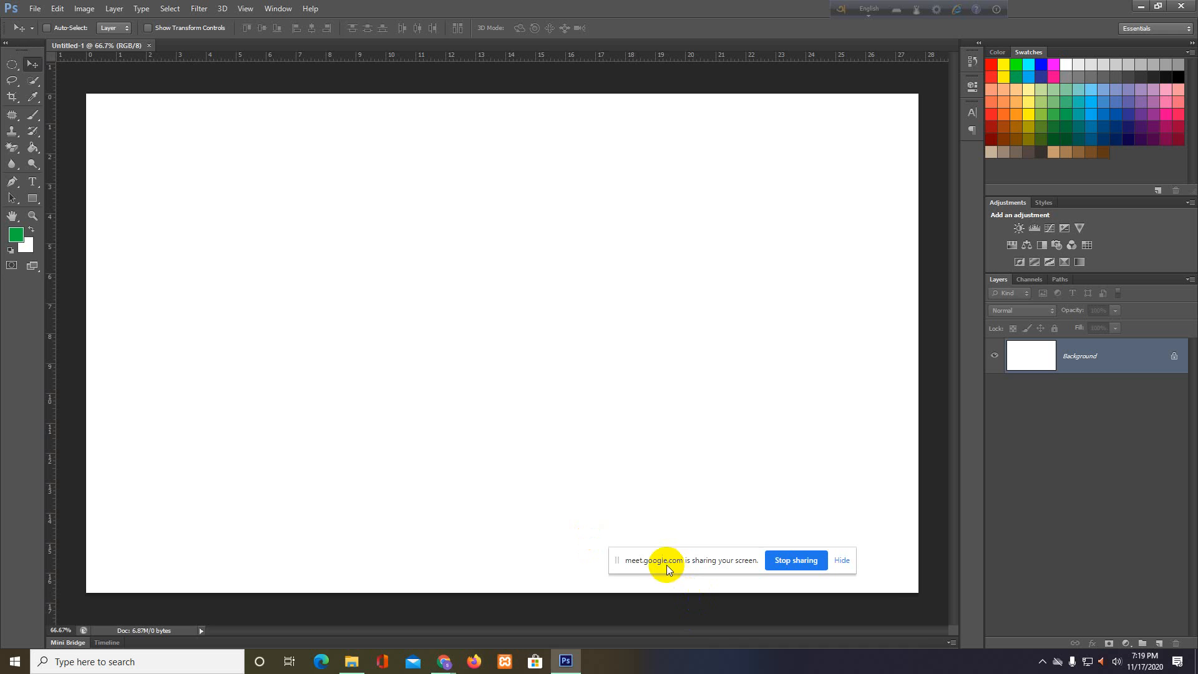
drag(662, 564, 753, 658)
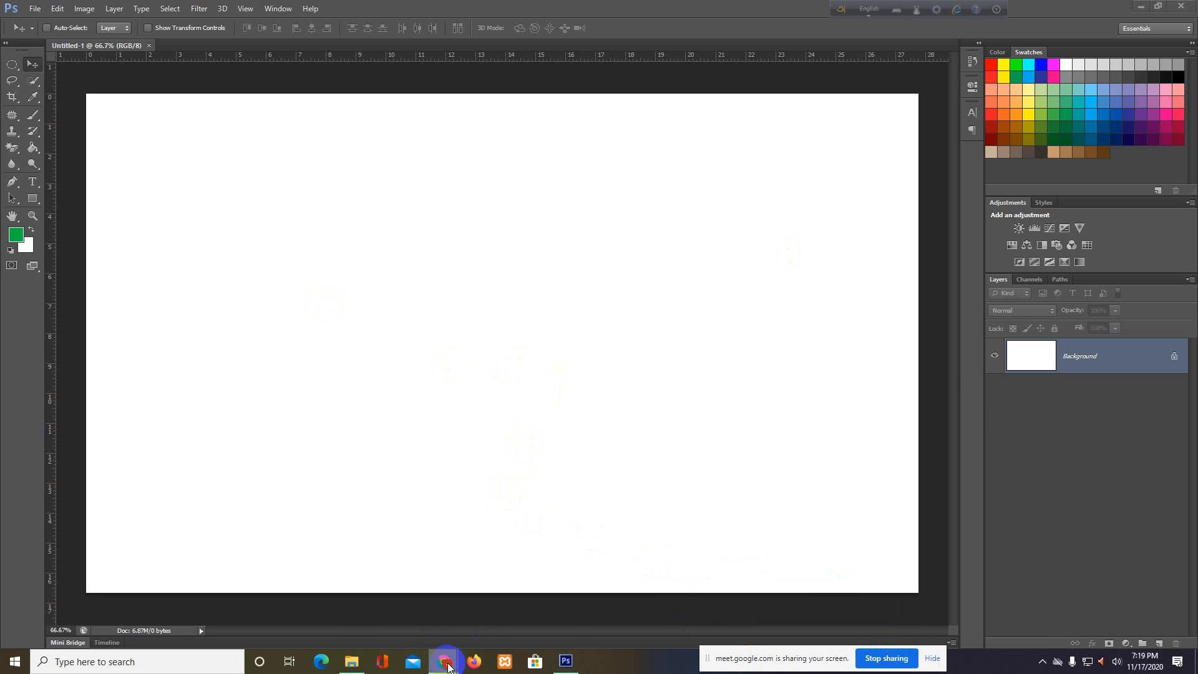
Switch to the Google Meet call in Chrome and move the floating language bar away from the last browser tabs
mouse_move(444, 661)
click(374, 615)
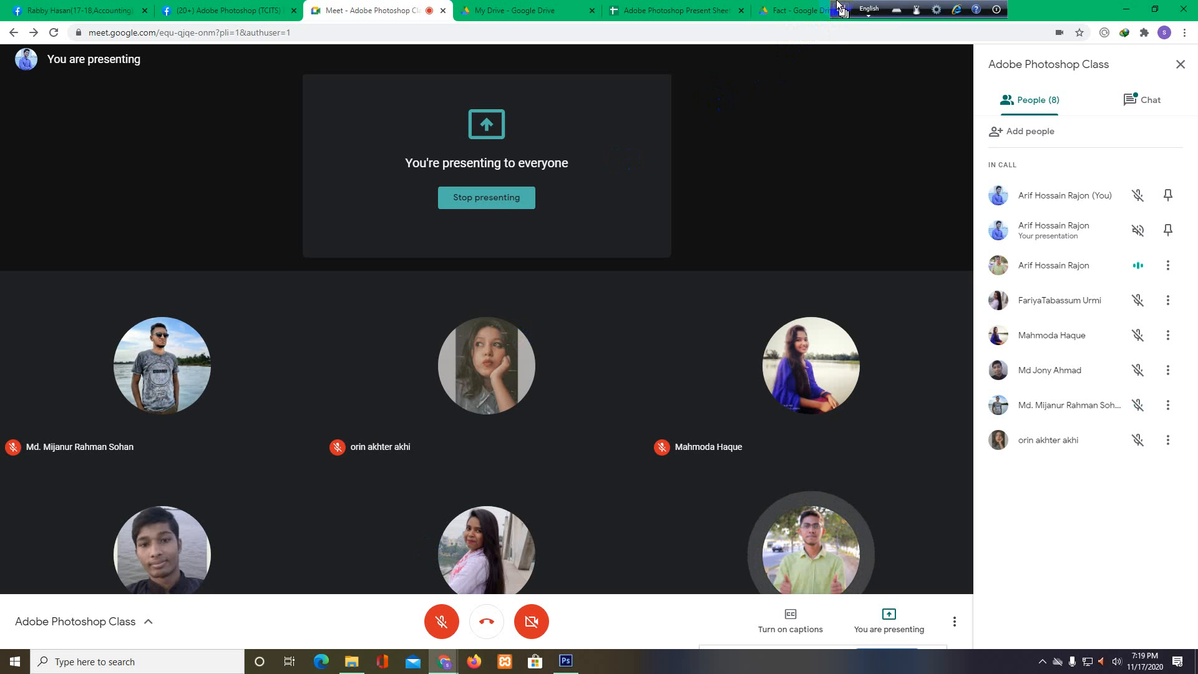
drag(837, 9, 390, 6)
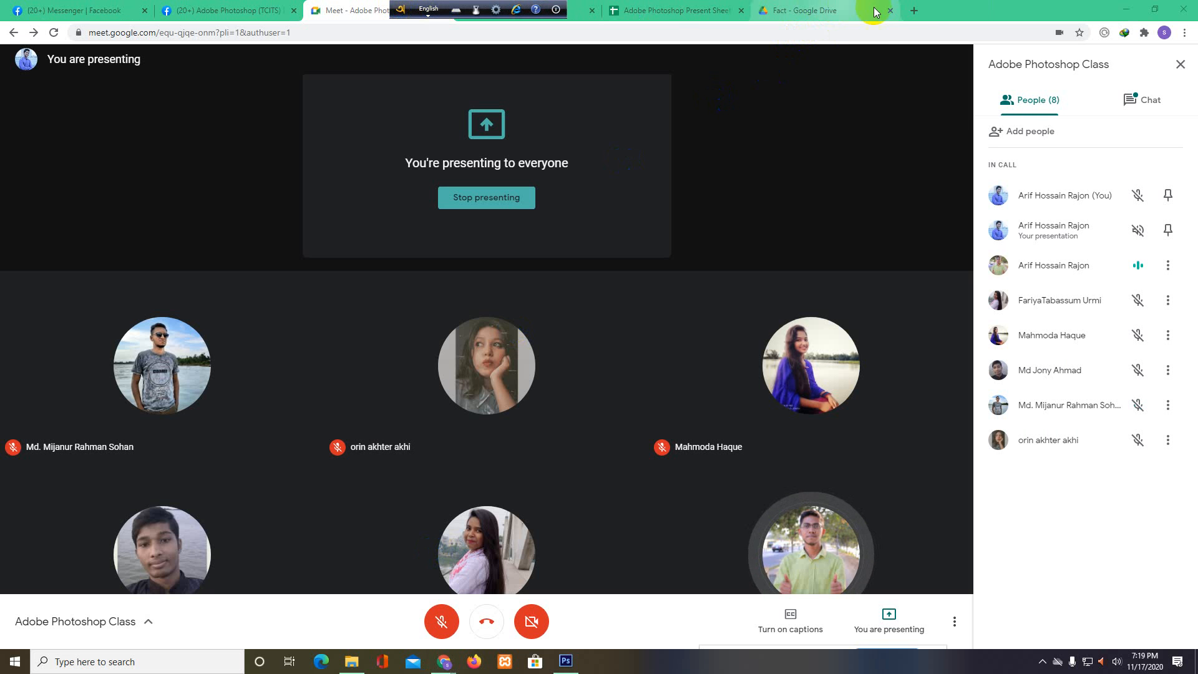
Try to search Google Images for "landscape design" in a new browser tab, and close that tab
click(914, 10)
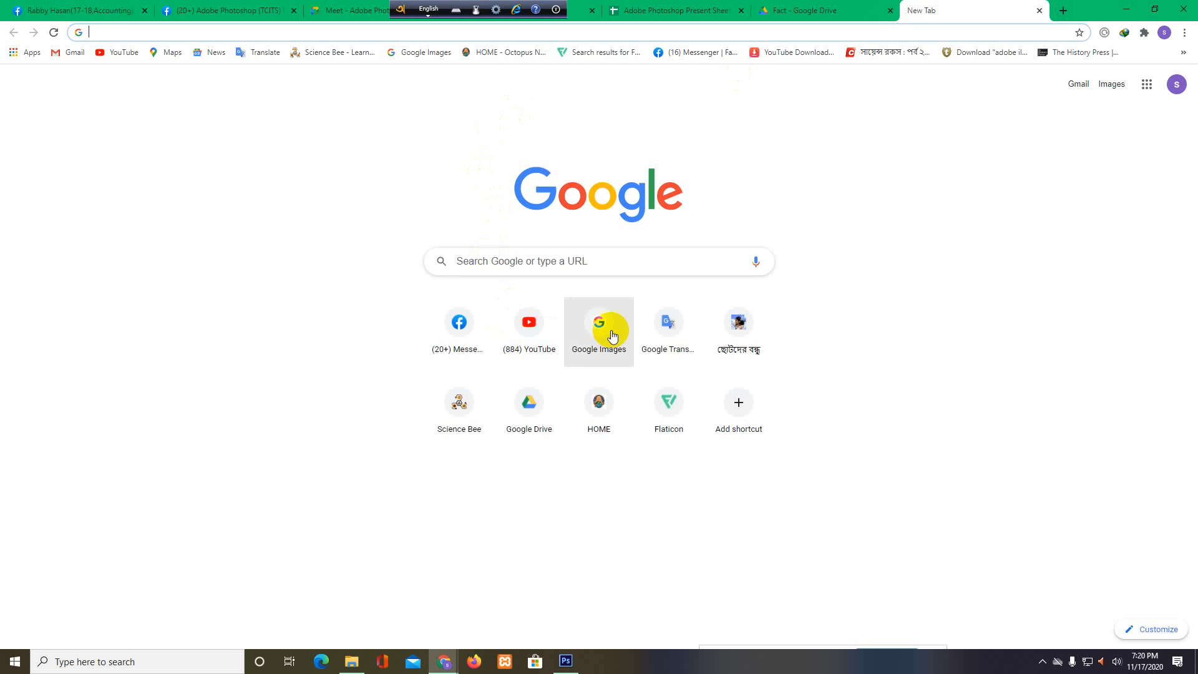
click(601, 331)
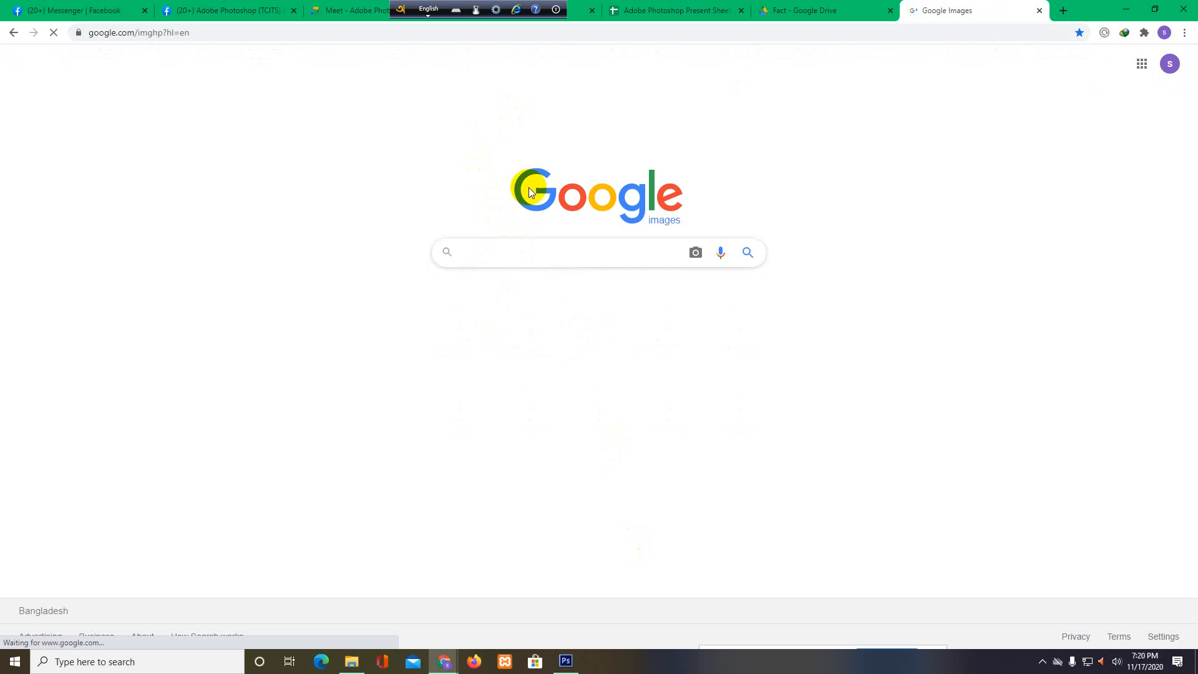
click(523, 252)
text(land)
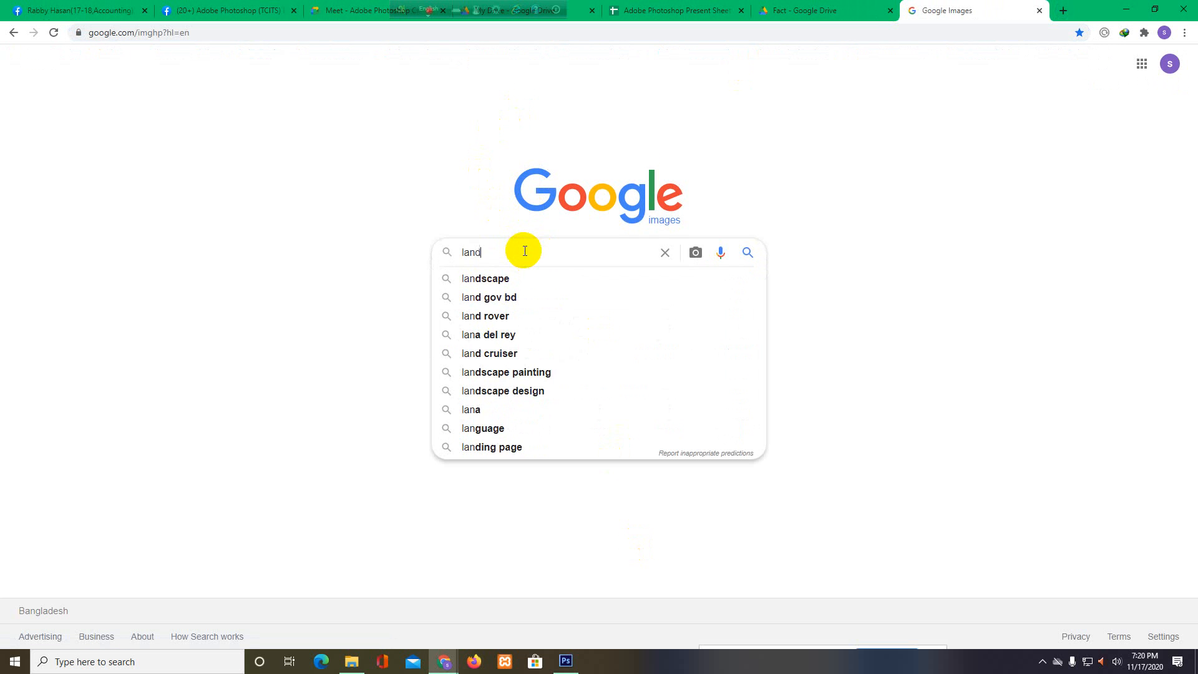
text(as)
key(BackSpace)
key(BackSpace)
text(s)
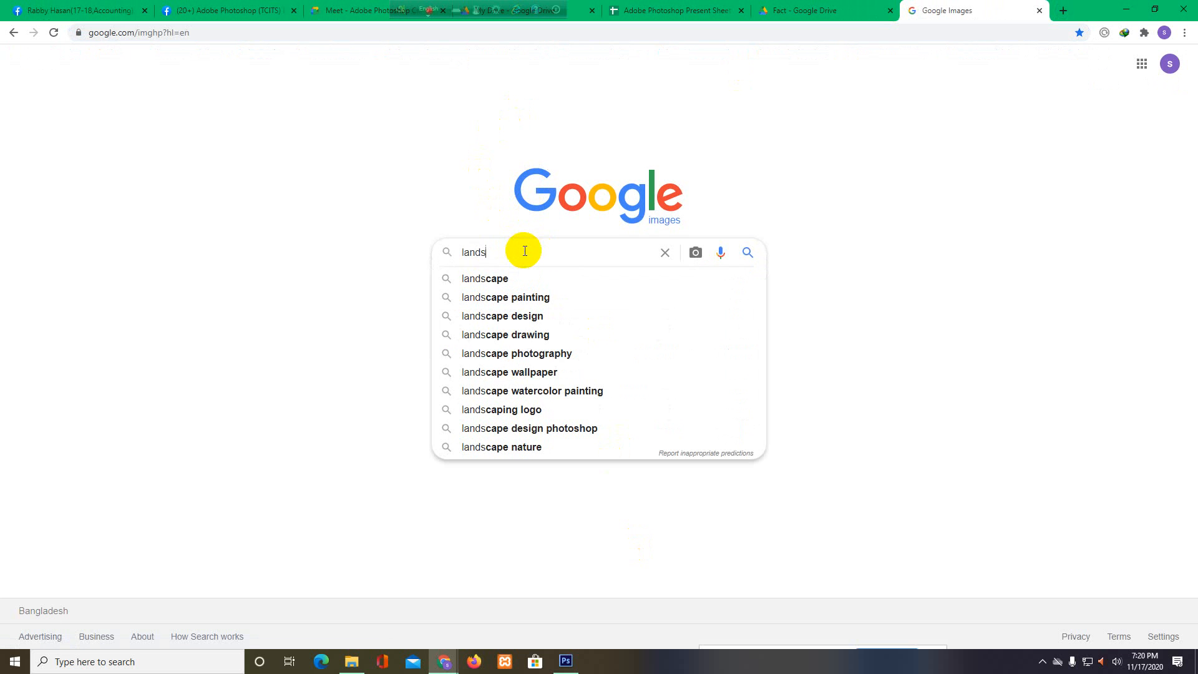
text(cape)
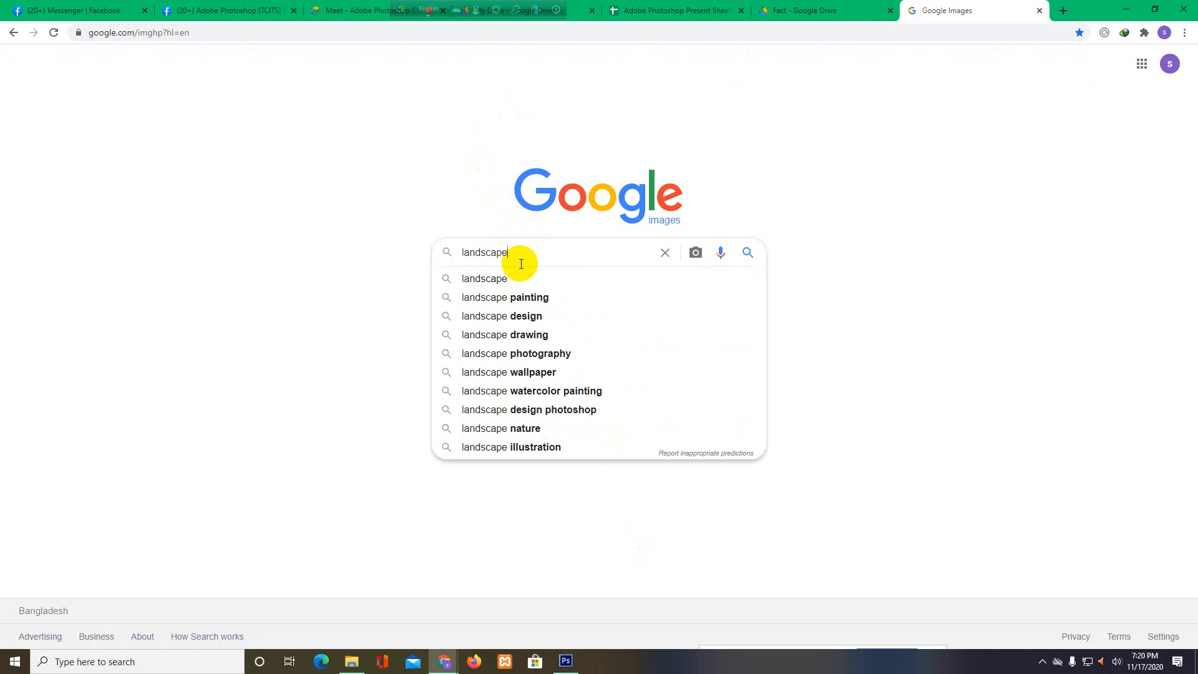
click(526, 316)
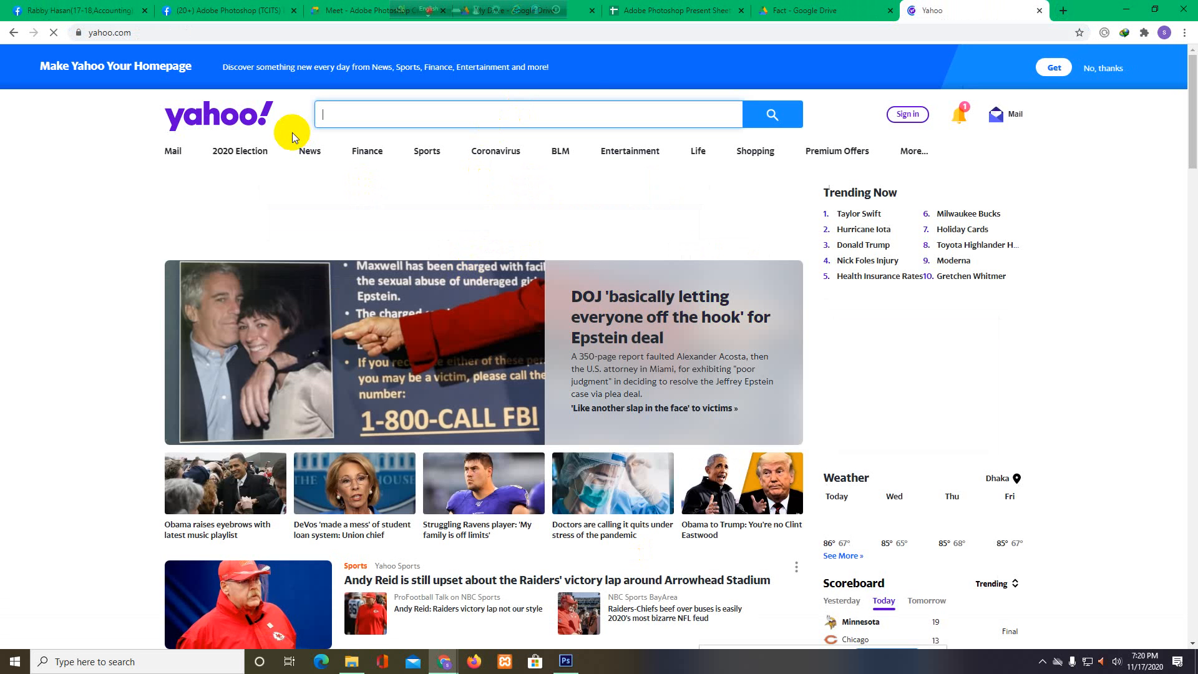
click(1039, 11)
Search Google Images for "landscape design photoshop" in a new browser tab and show the image results
click(917, 11)
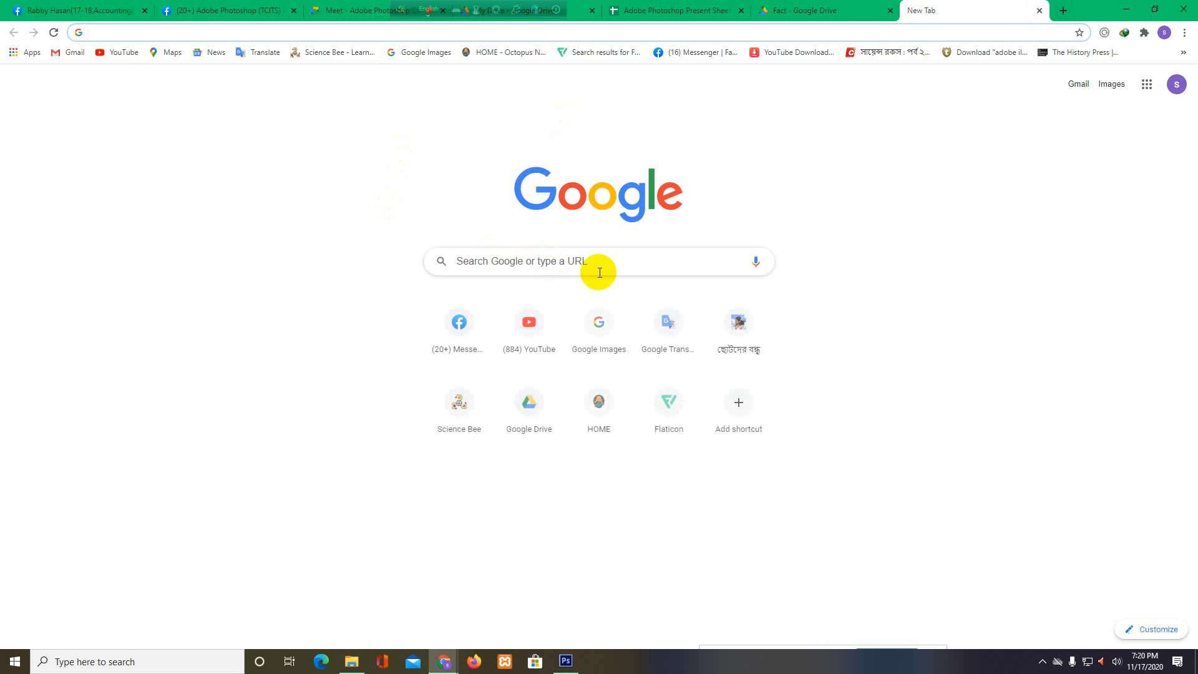
click(615, 325)
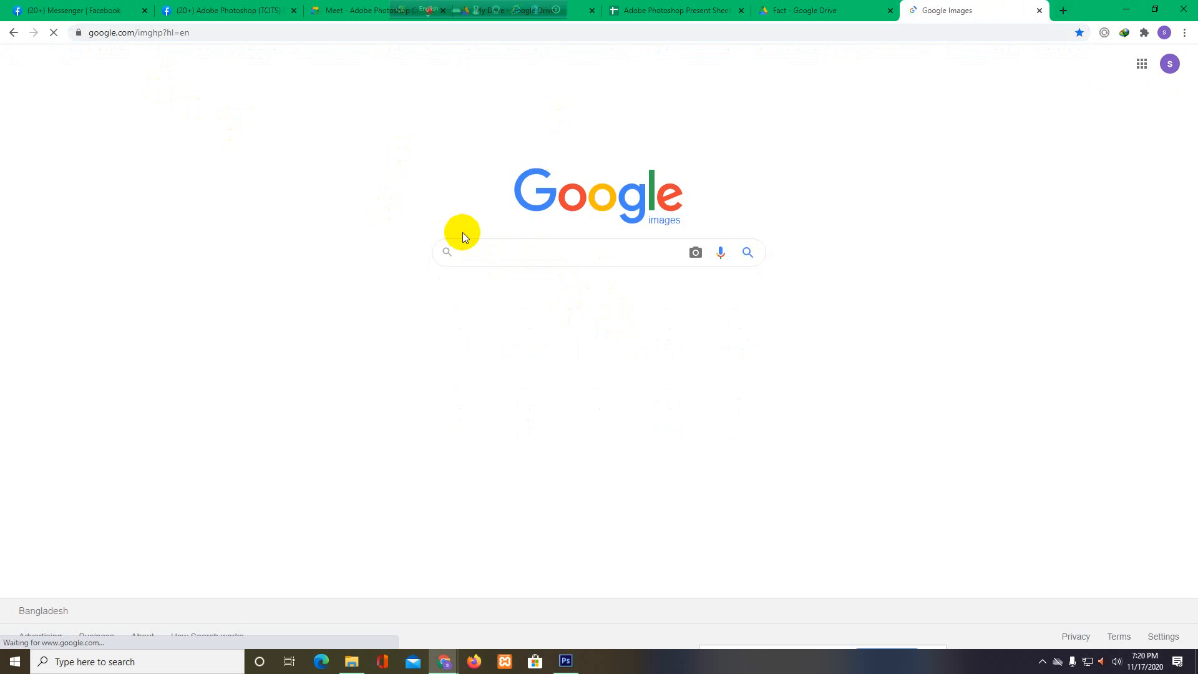
click(509, 255)
text(lan)
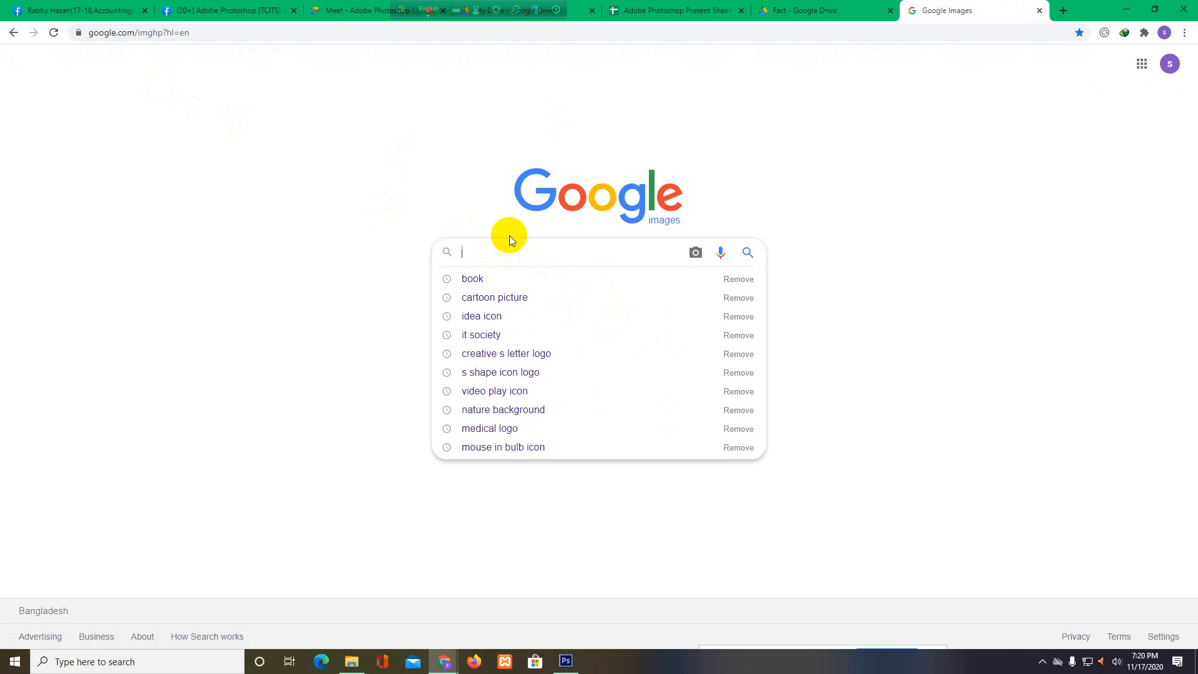
text(ds)
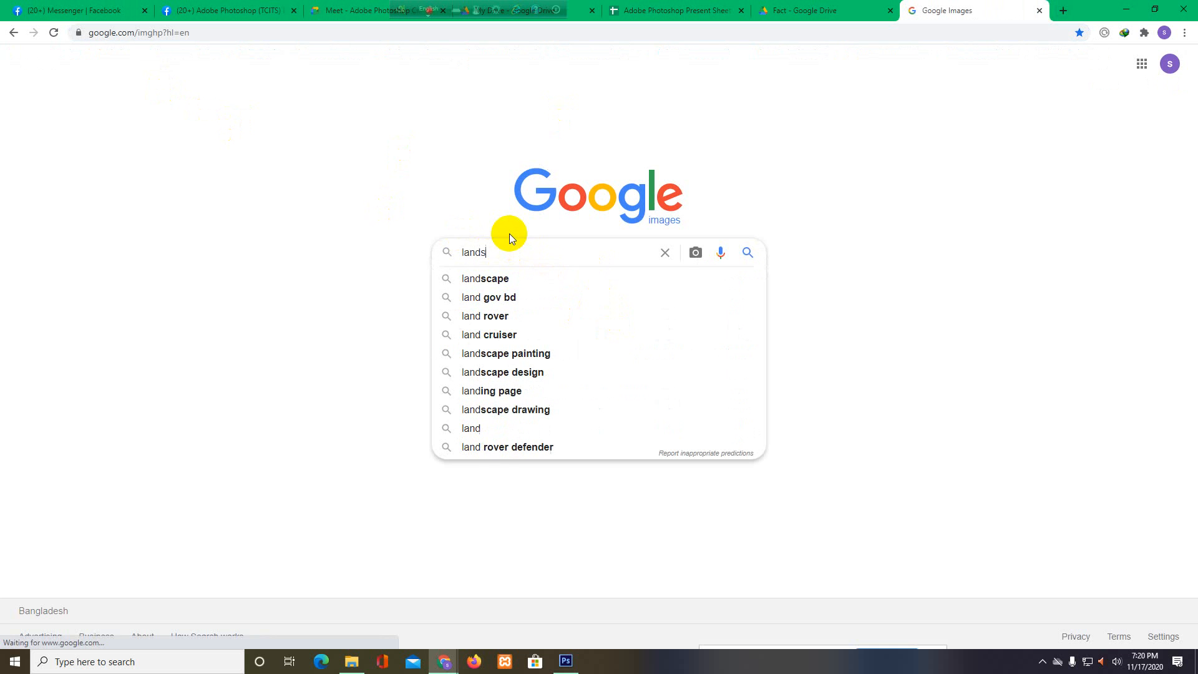
text(cape )
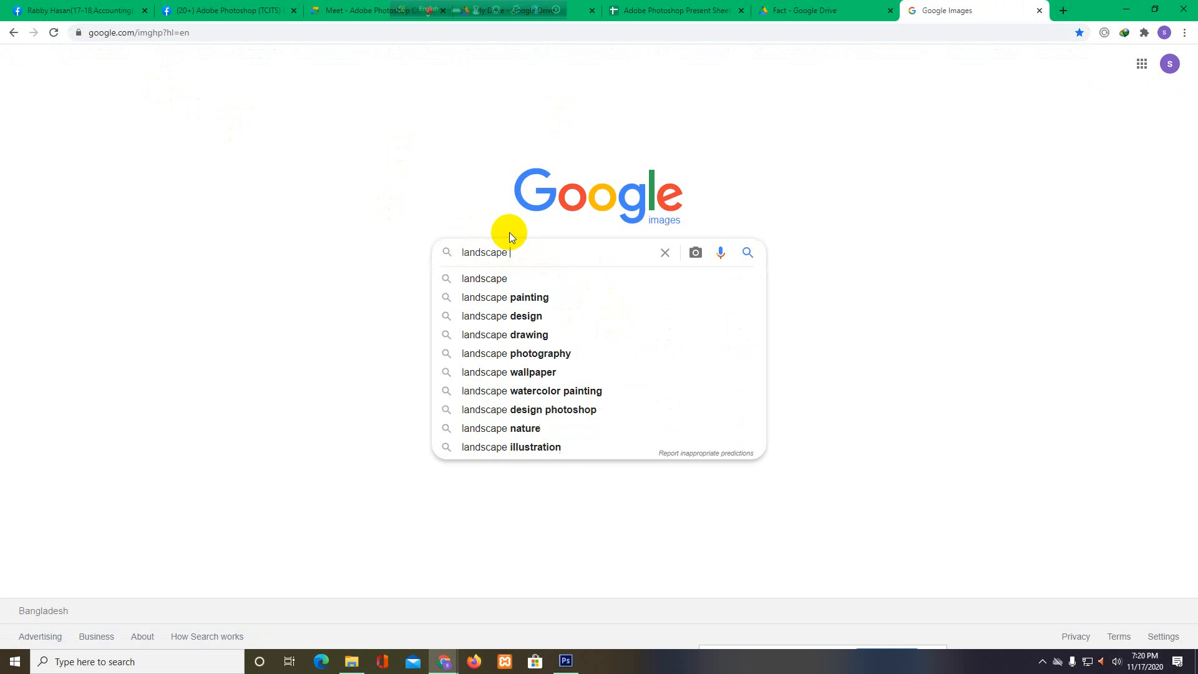
text(design)
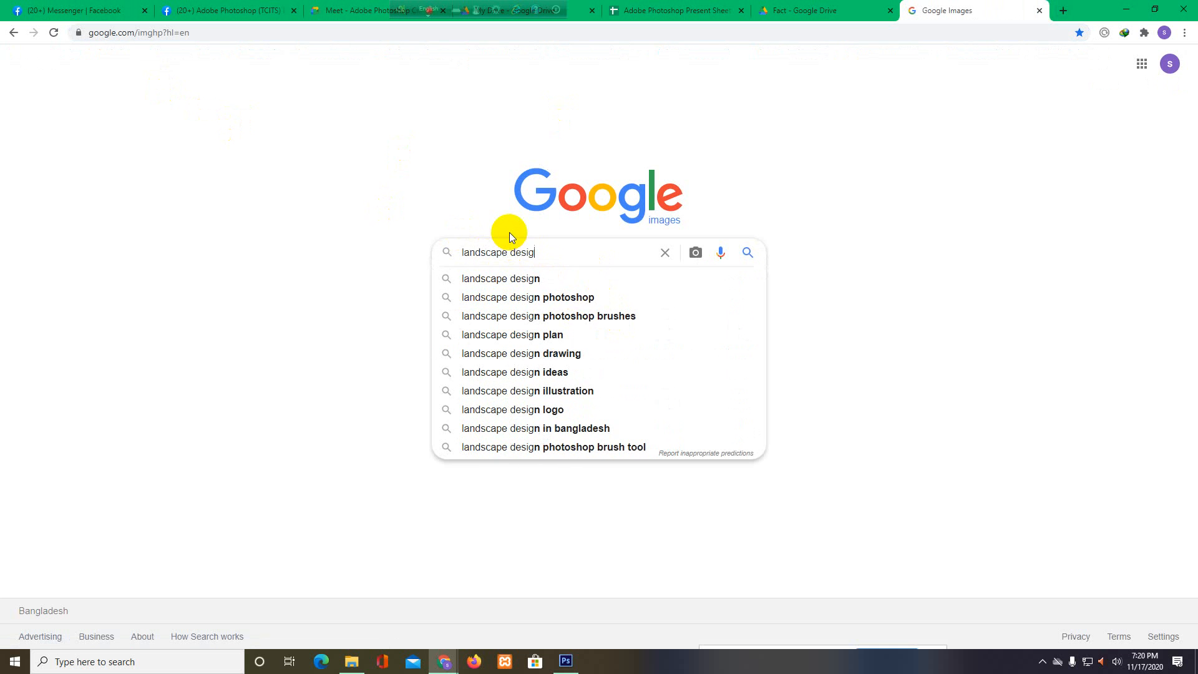
click(538, 297)
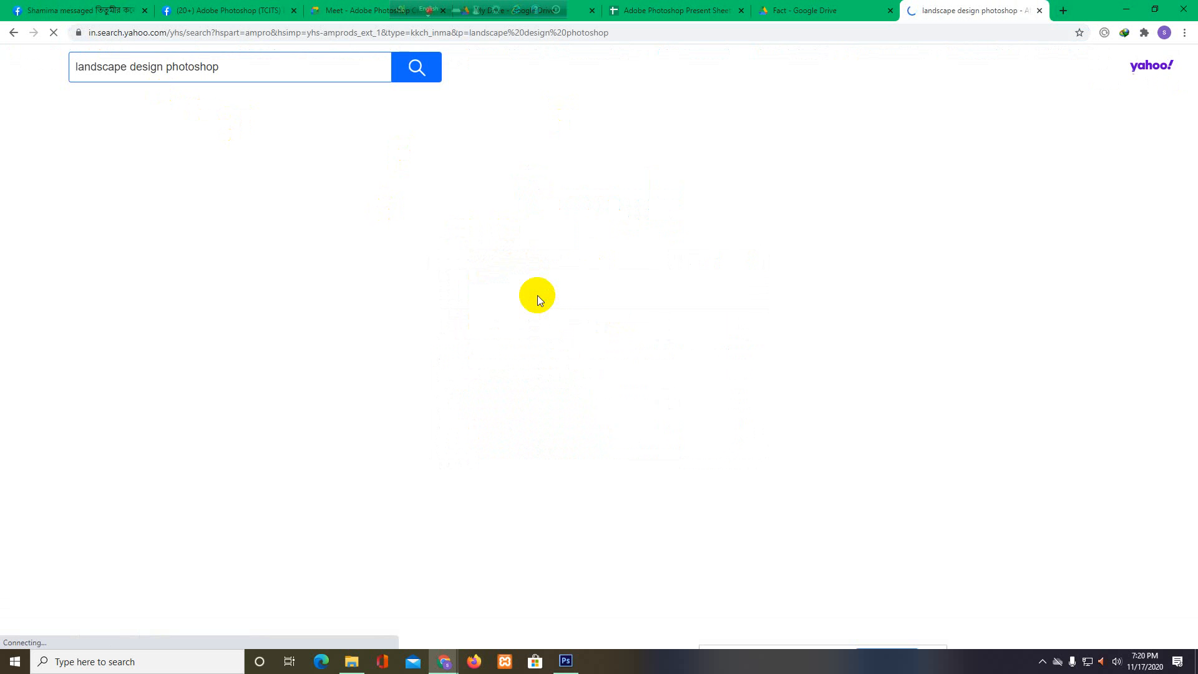
click(145, 109)
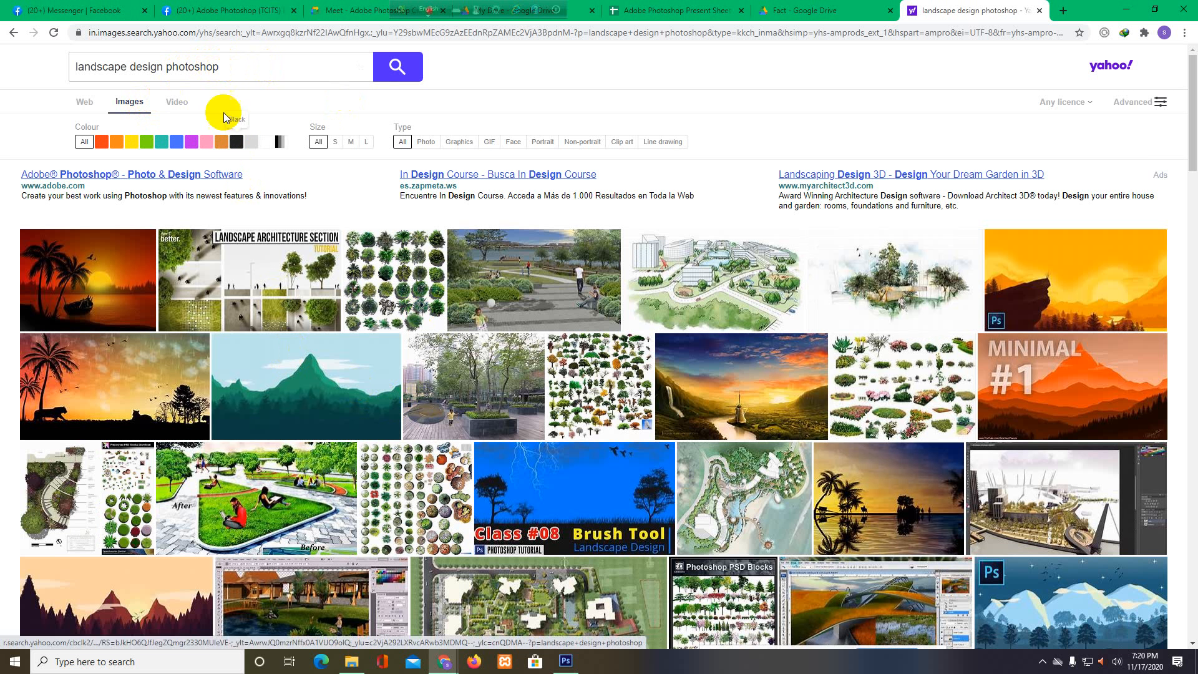
Refine the image search to "landscape design photoshop brush"
click(236, 66)
text(brush)
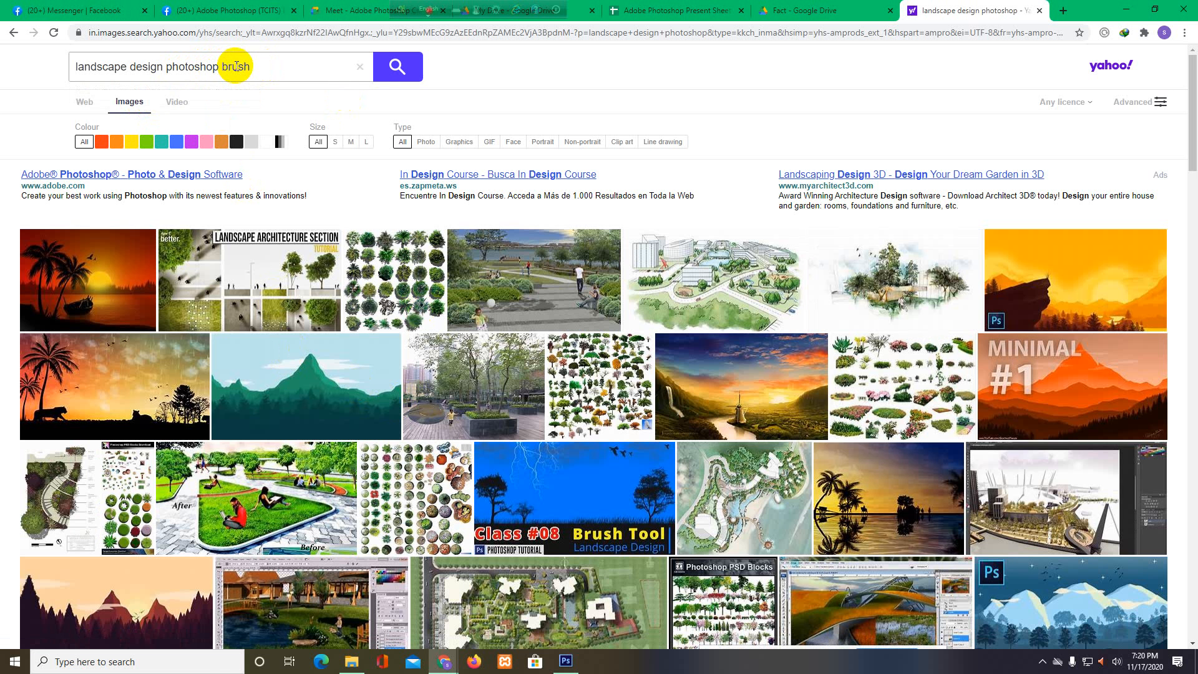
key(Return)
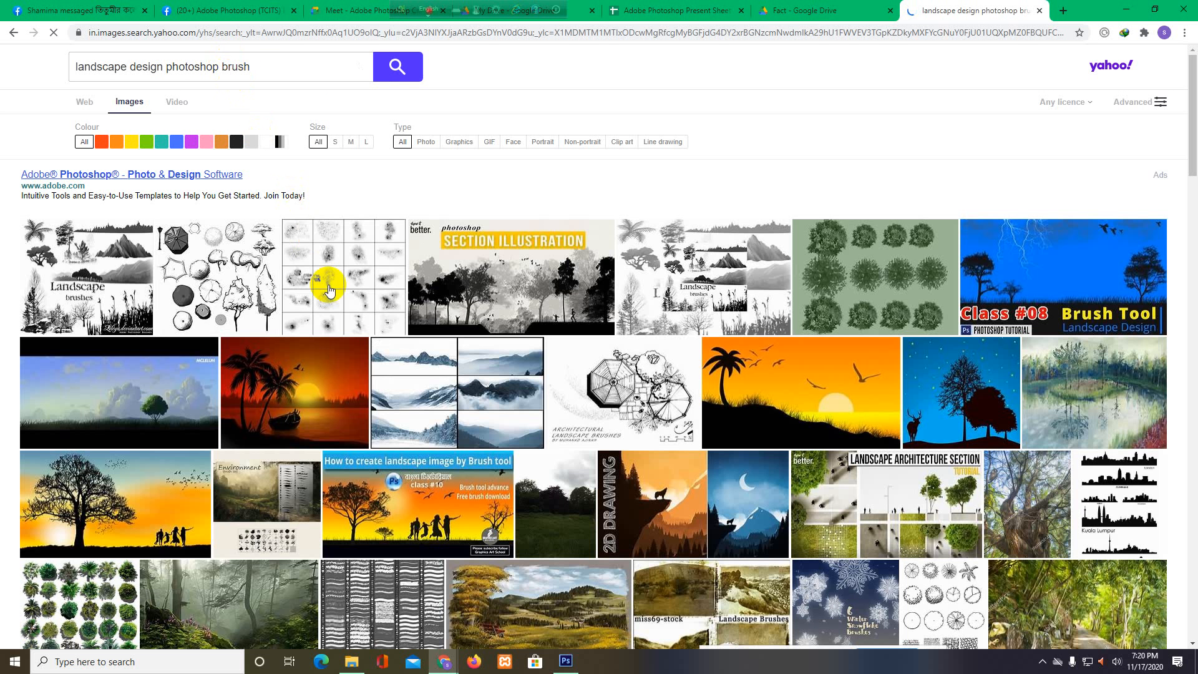
Preview the red palm-and-boat sunset, the mountain brushes and the orange palm-and-birds sunset among the image results
click(294, 426)
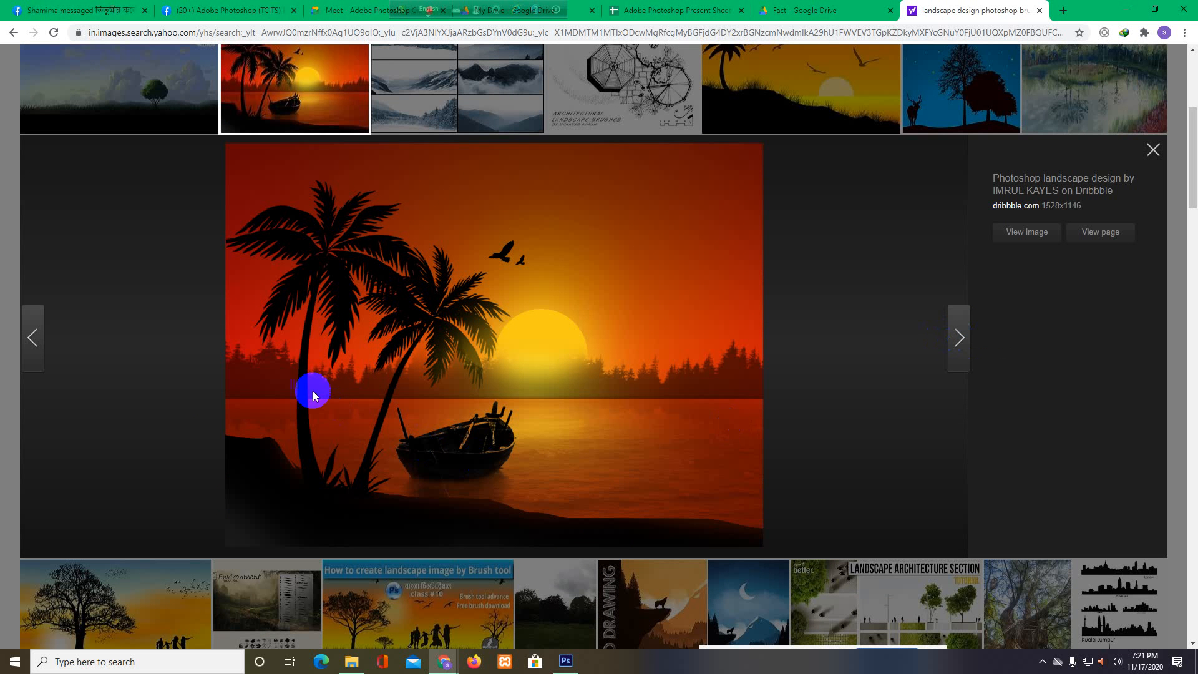
click(959, 342)
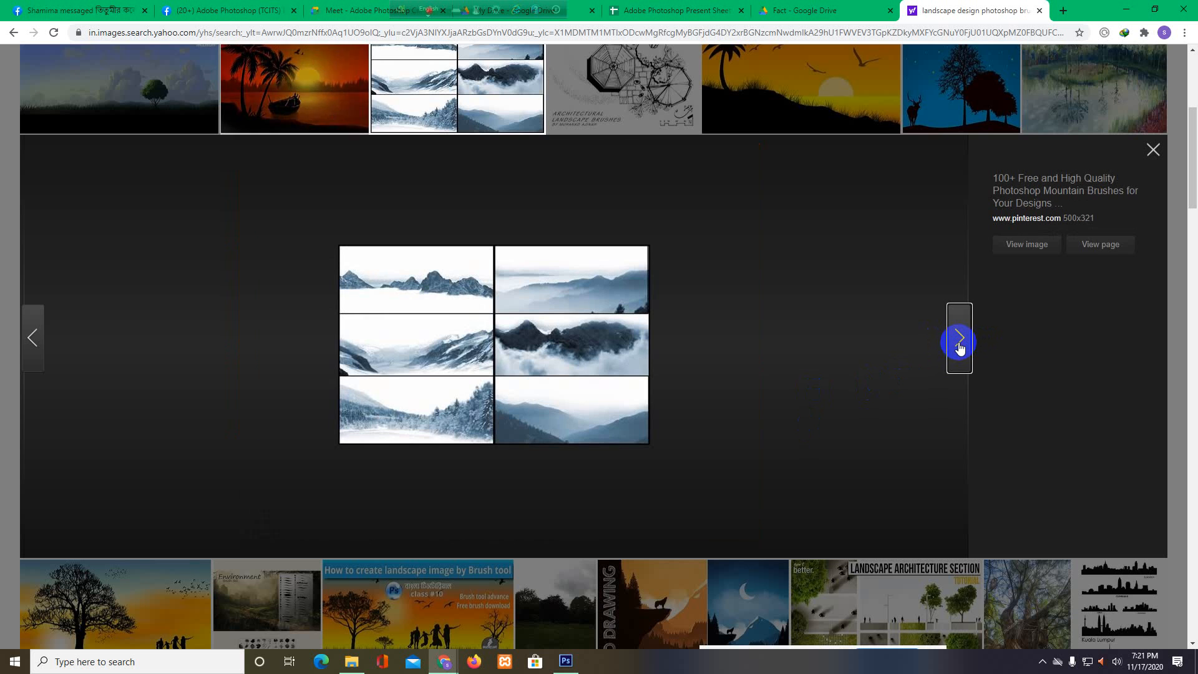
scroll(661, 450, up, 3)
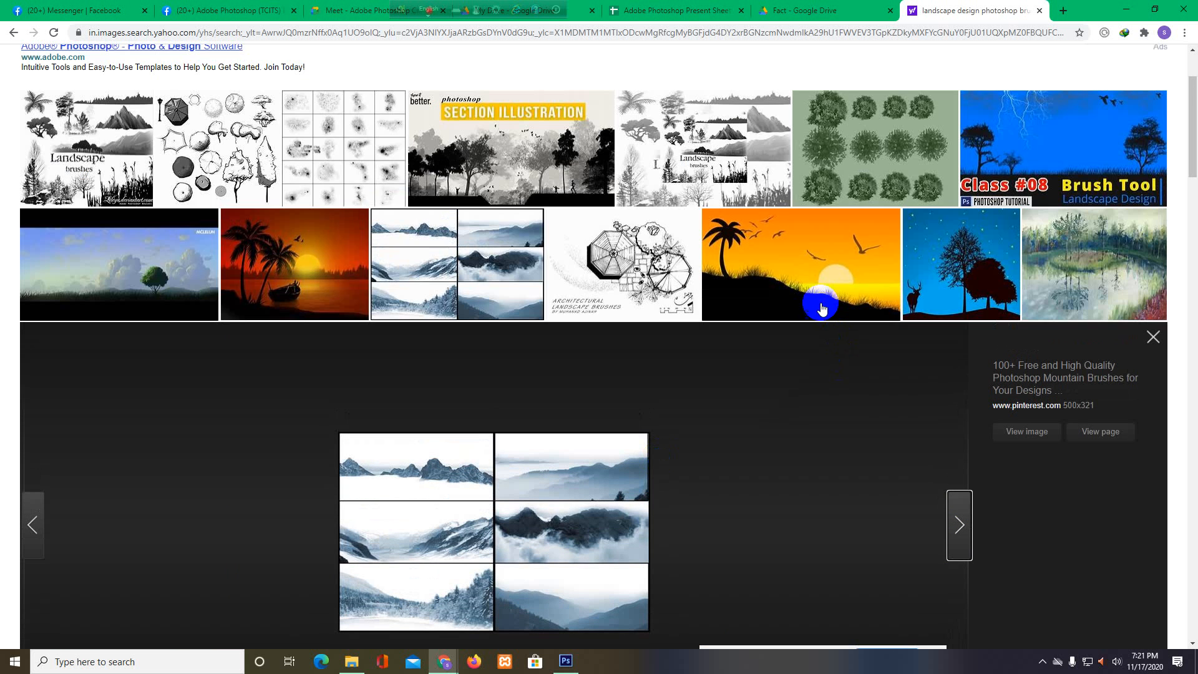
click(821, 302)
scroll(821, 302, down, 1)
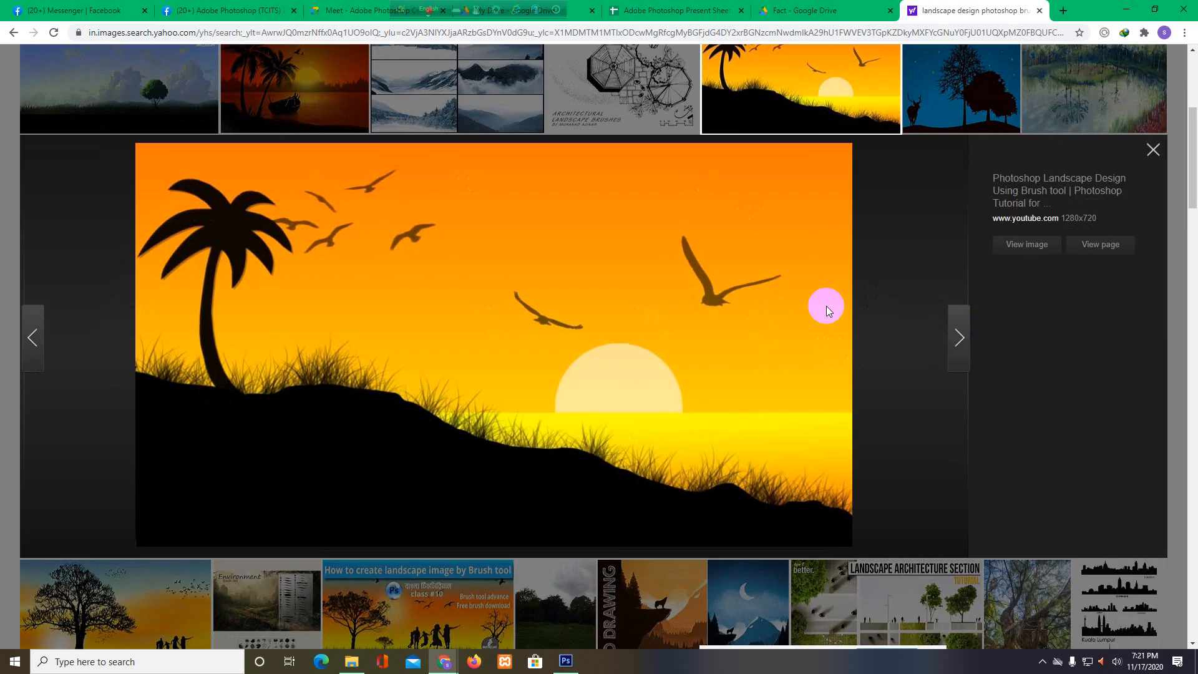
Preview the starry deer-and-trees scene and the large tree with family silhouettes, and browse more landscape brush results
scroll(826, 306, up, 3)
click(898, 306)
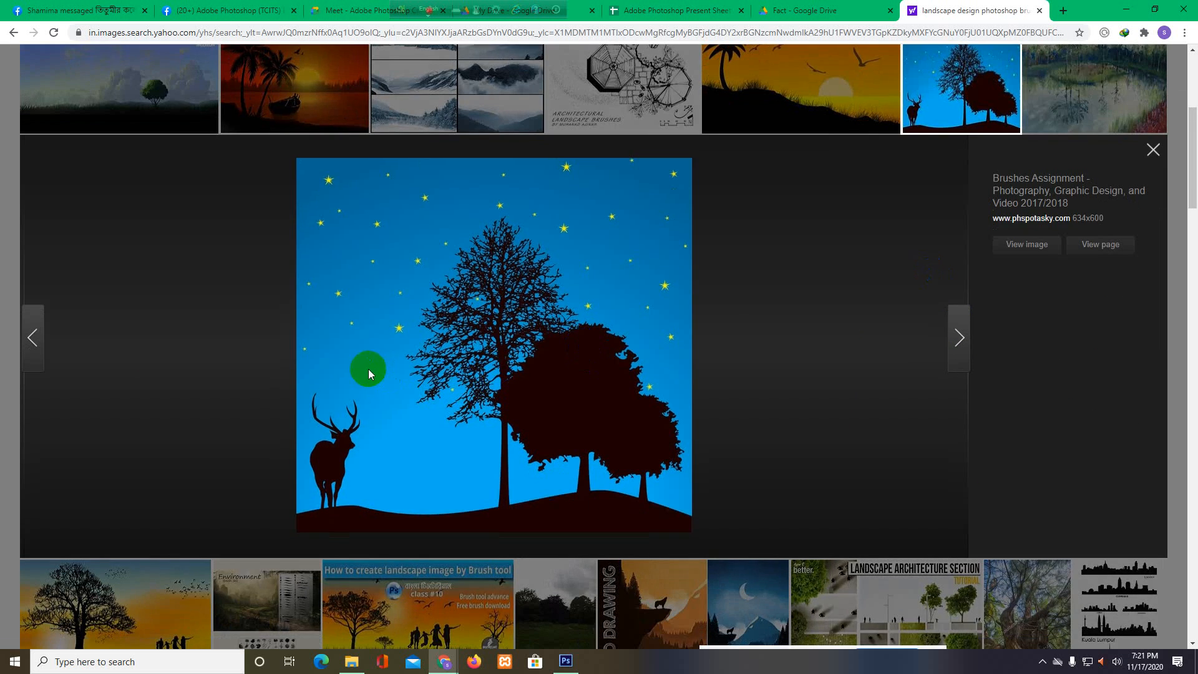
scroll(749, 322, up, 2)
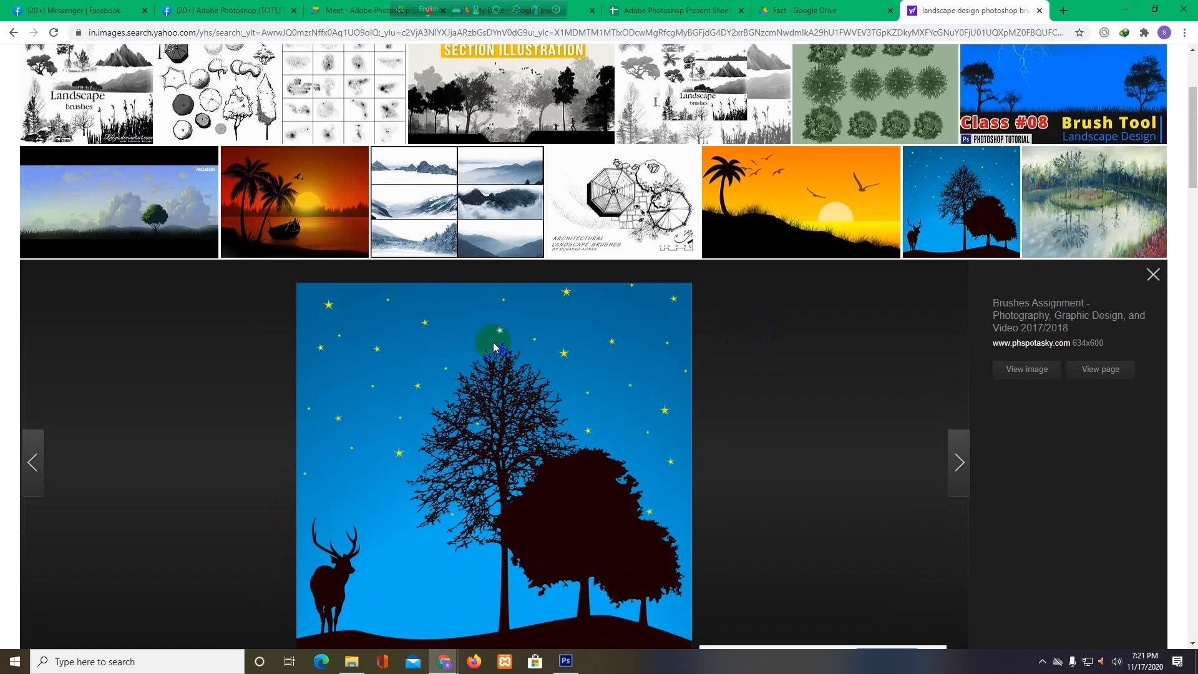
scroll(508, 460, down, 5)
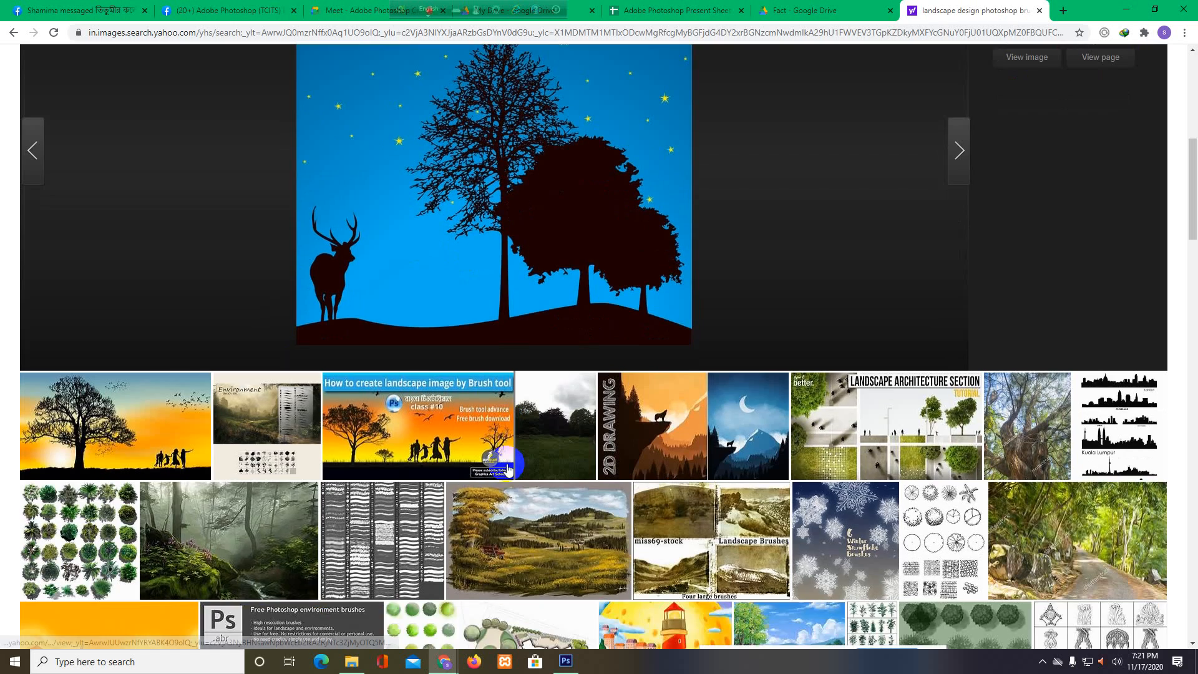
click(161, 448)
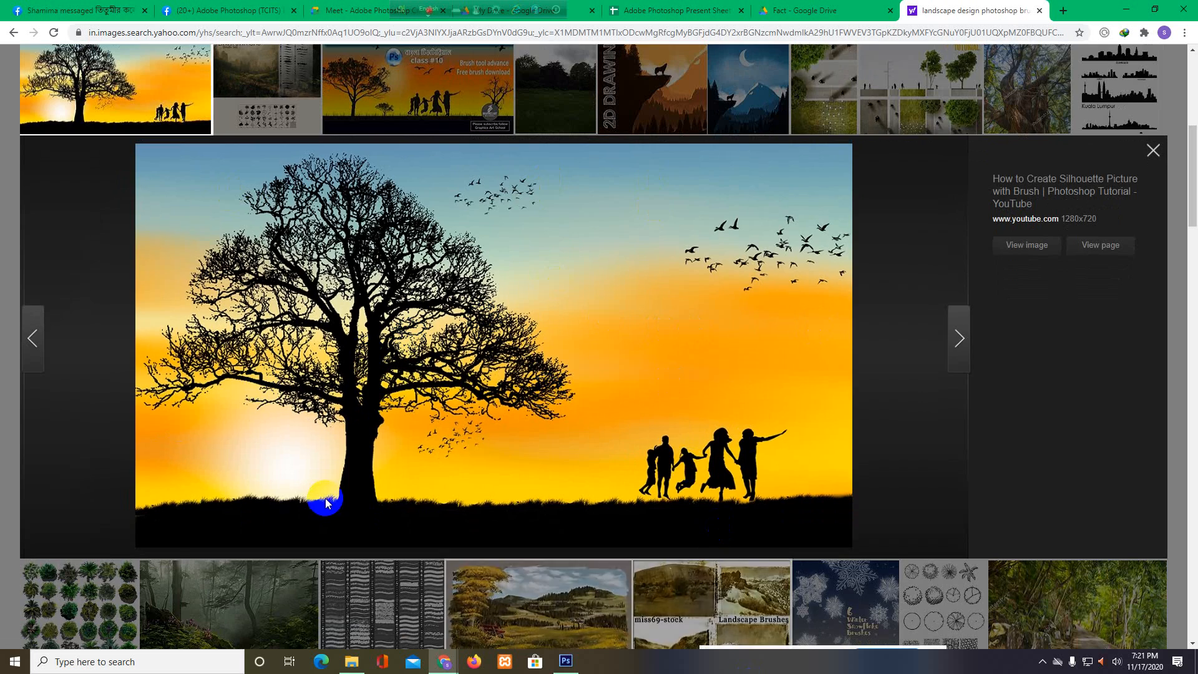
scroll(327, 496, down, 1)
scroll(328, 500, down, 9)
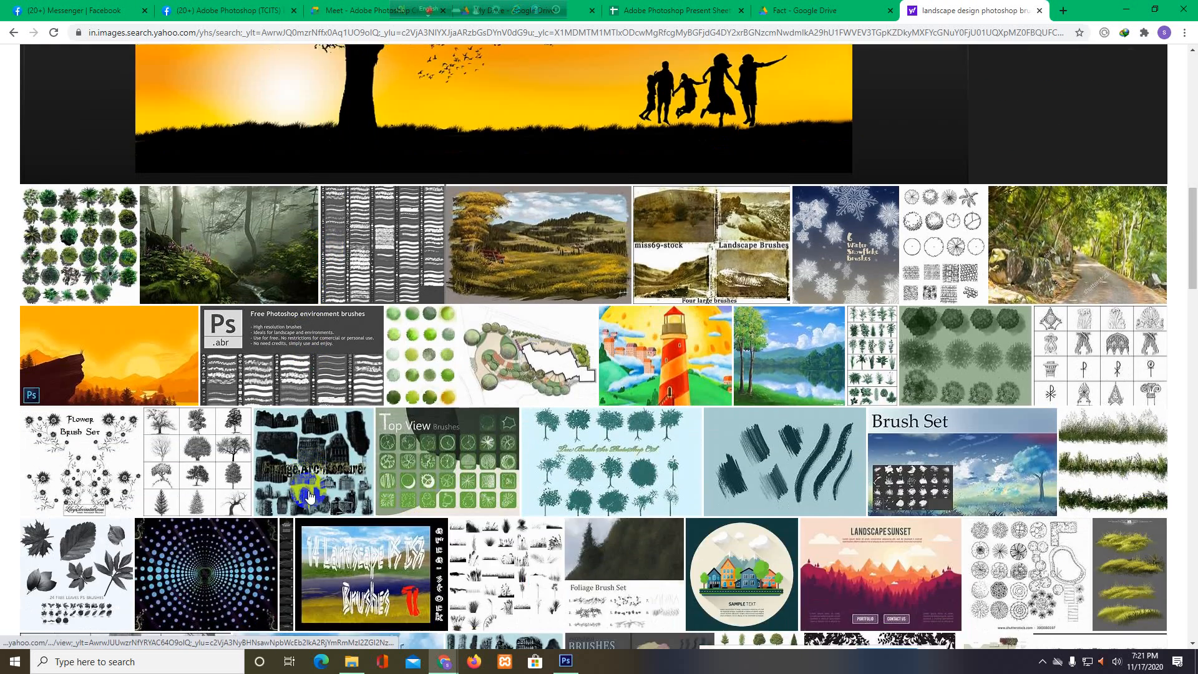
Browse further landscape brush results and return to the preview of the large tree with family silhouettes
scroll(310, 498, down, 4)
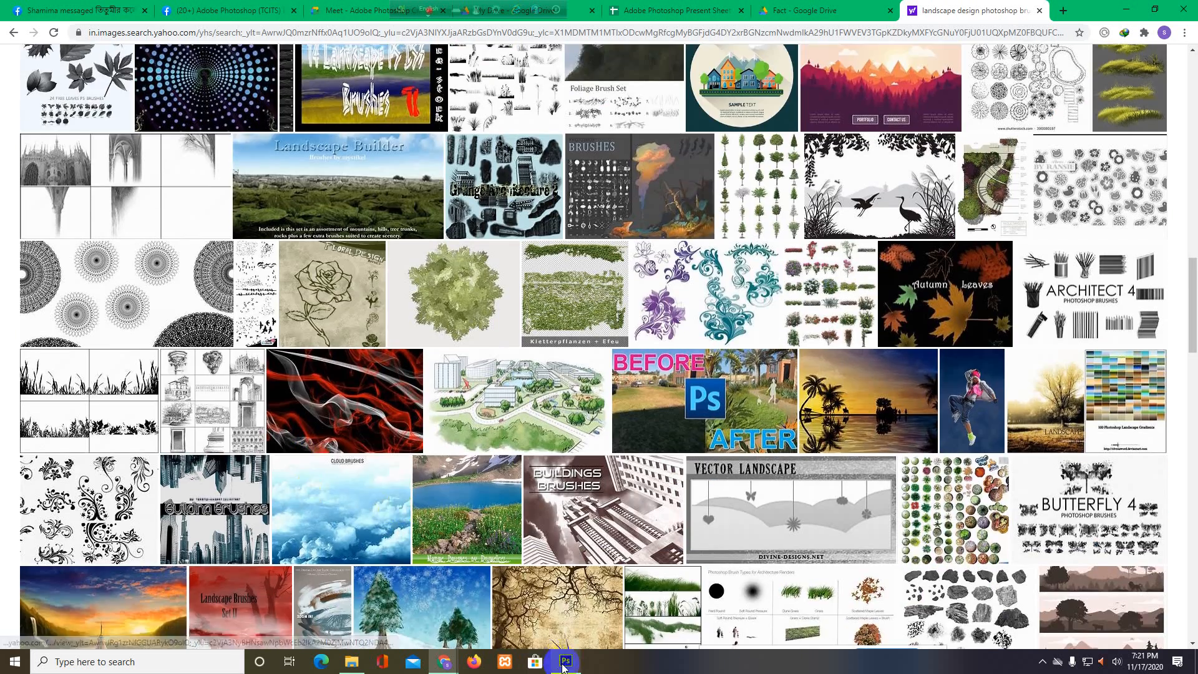
click(566, 662)
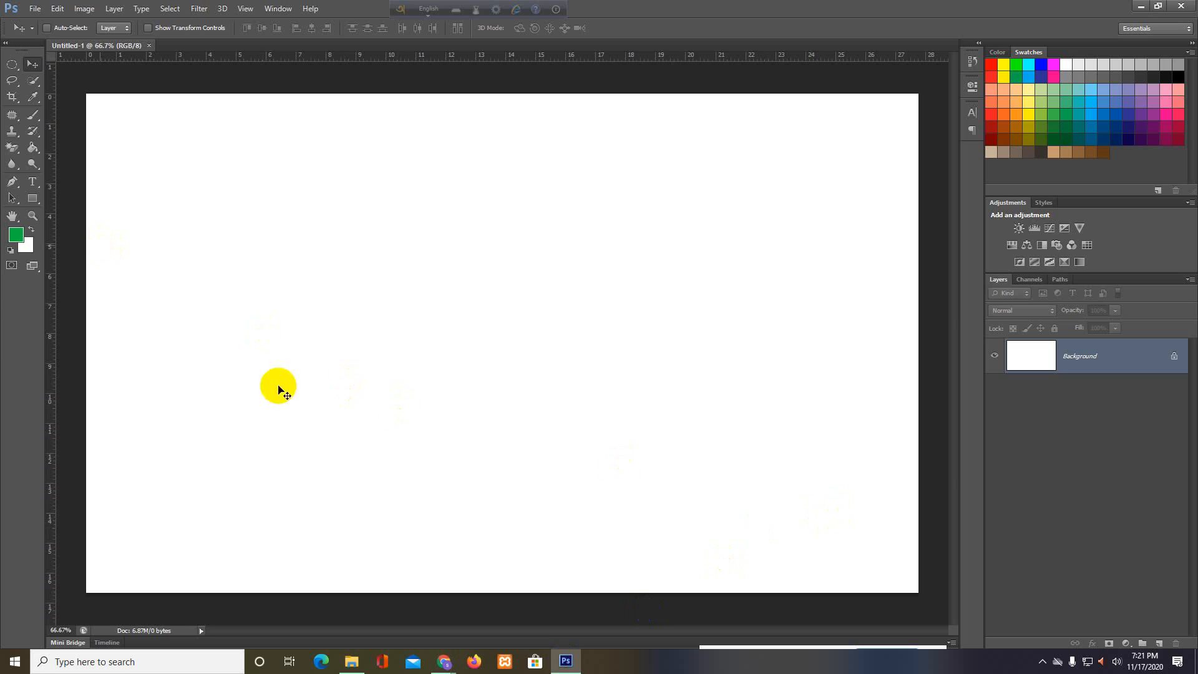
click(445, 662)
click(400, 593)
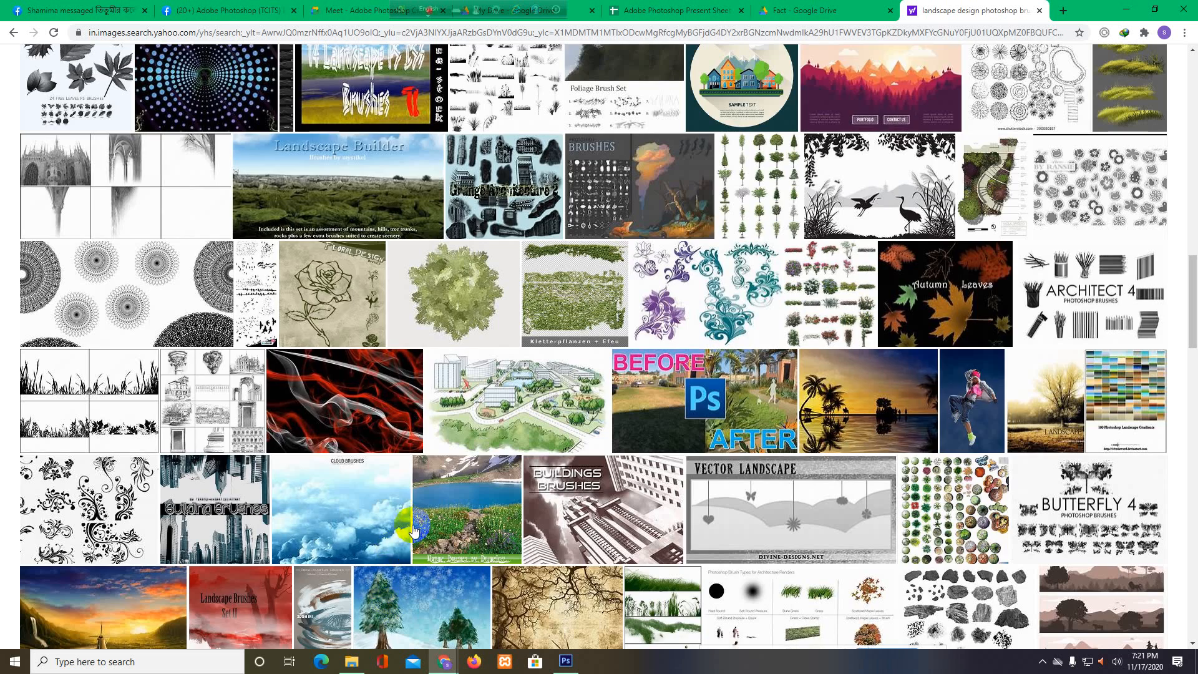
scroll(412, 526, up, 9)
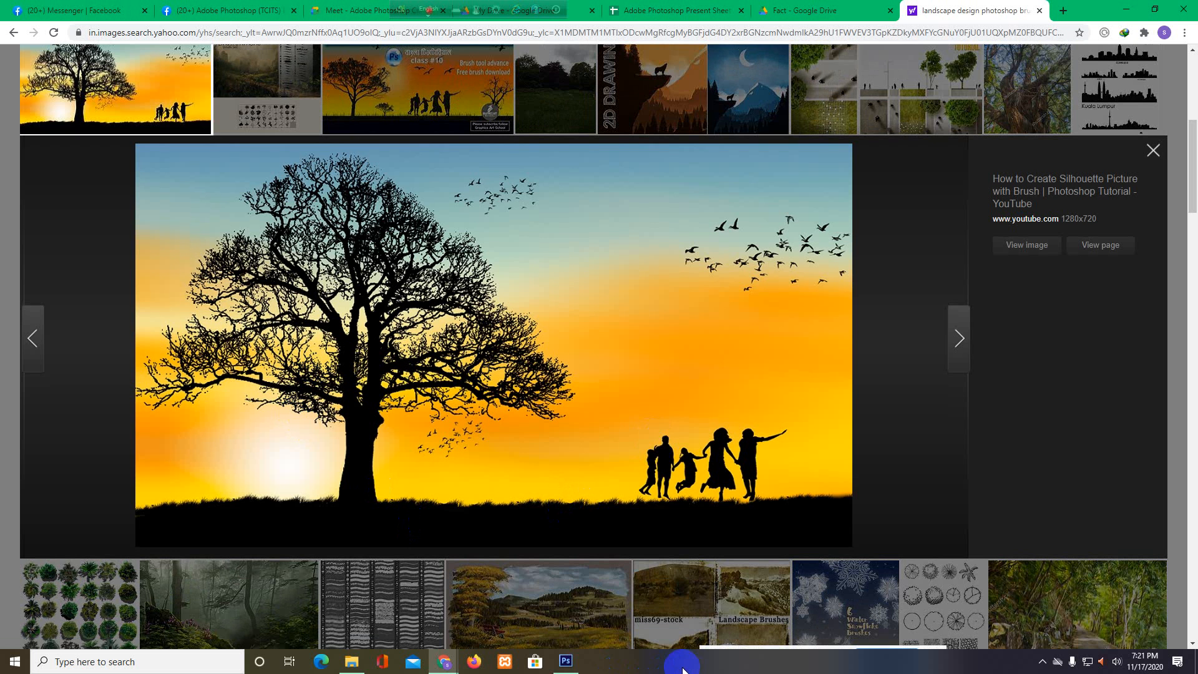
mouse_move(569, 664)
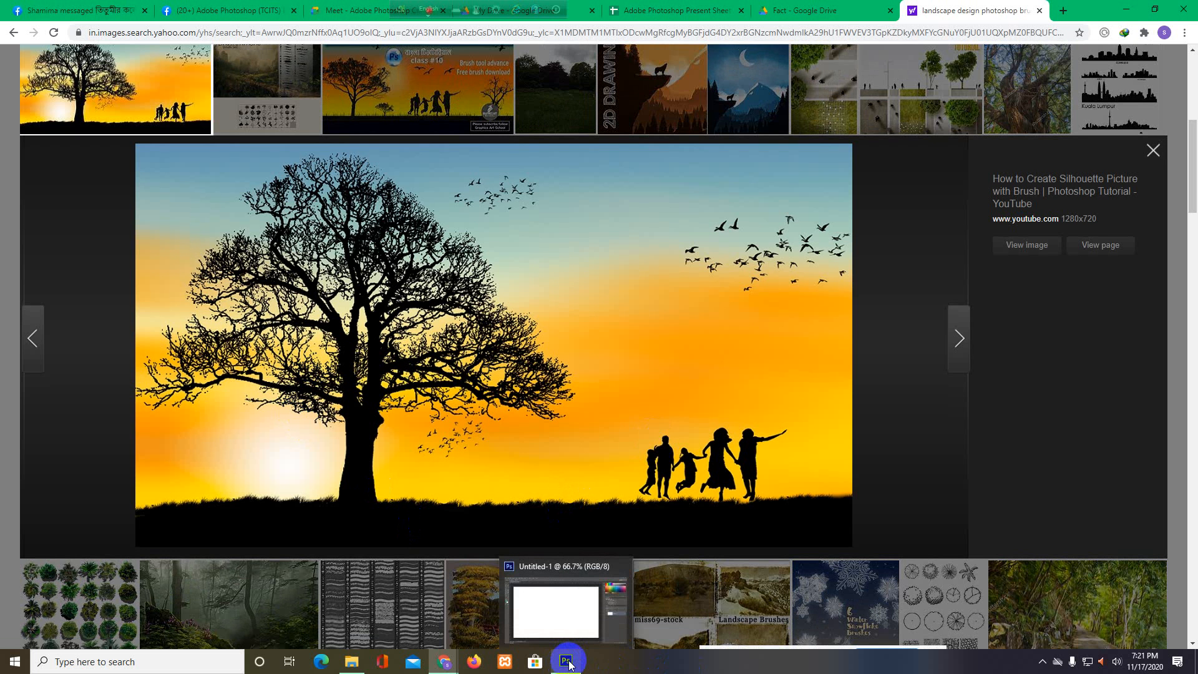
Switch to Photoshop, activate the Rectangular Marquee tool and add a new layer above the Background
click(566, 661)
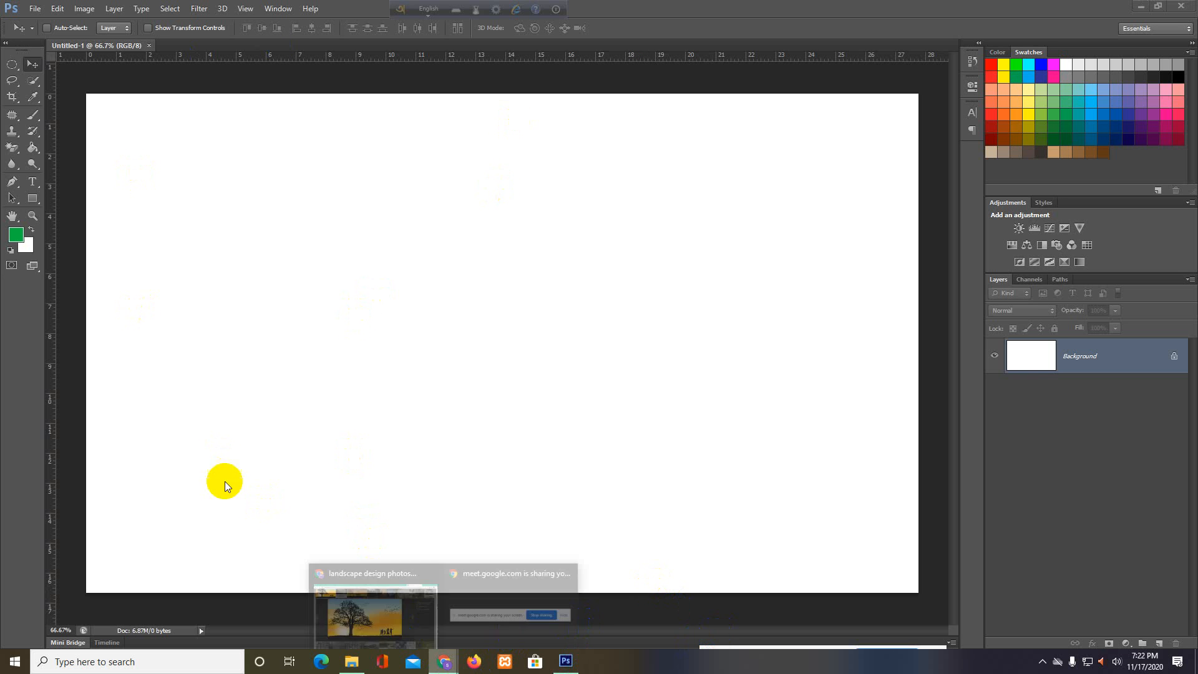
click(11, 64)
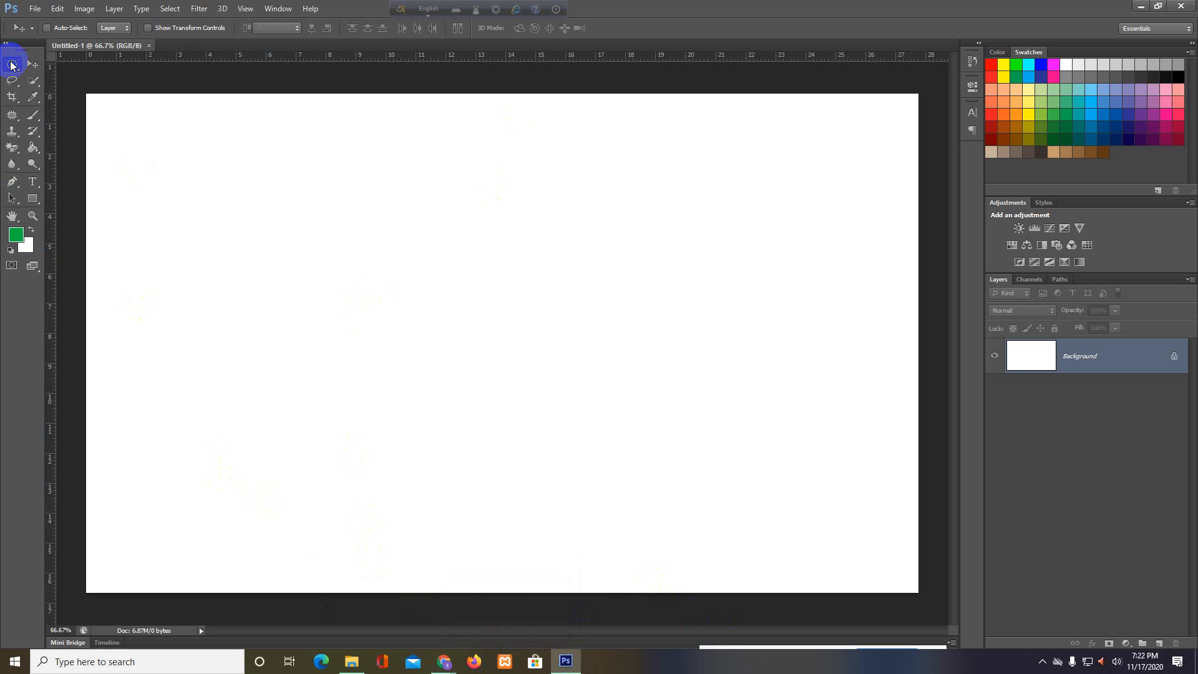
right_click(11, 65)
click(40, 63)
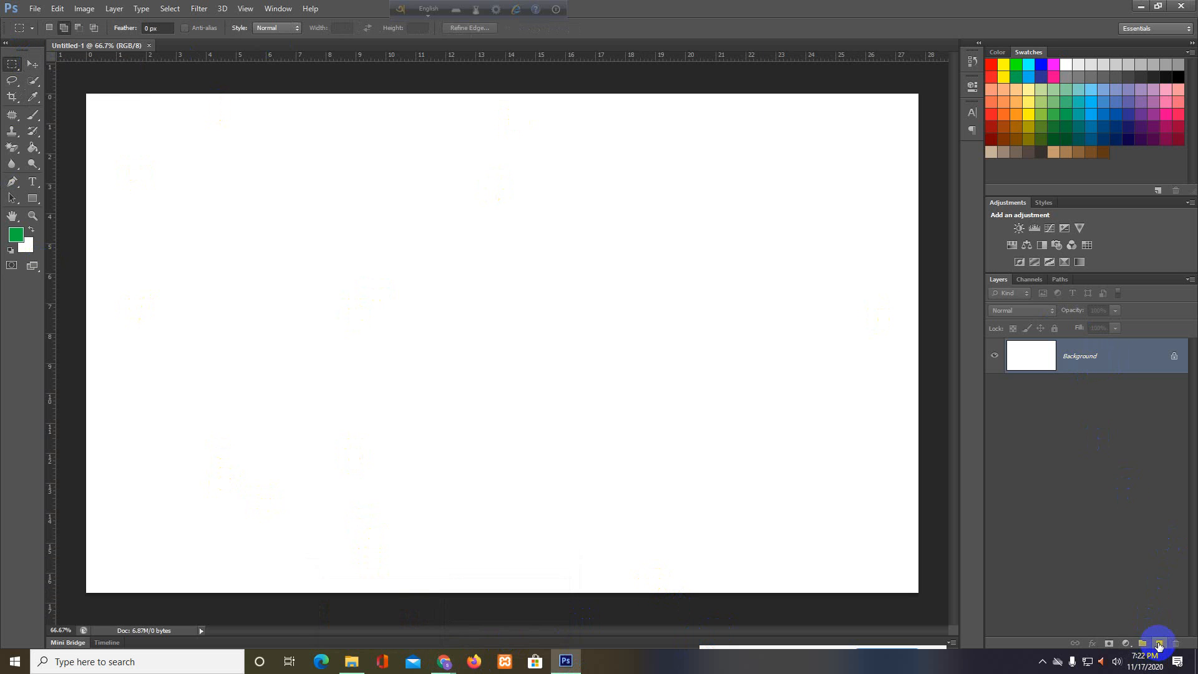
click(1159, 645)
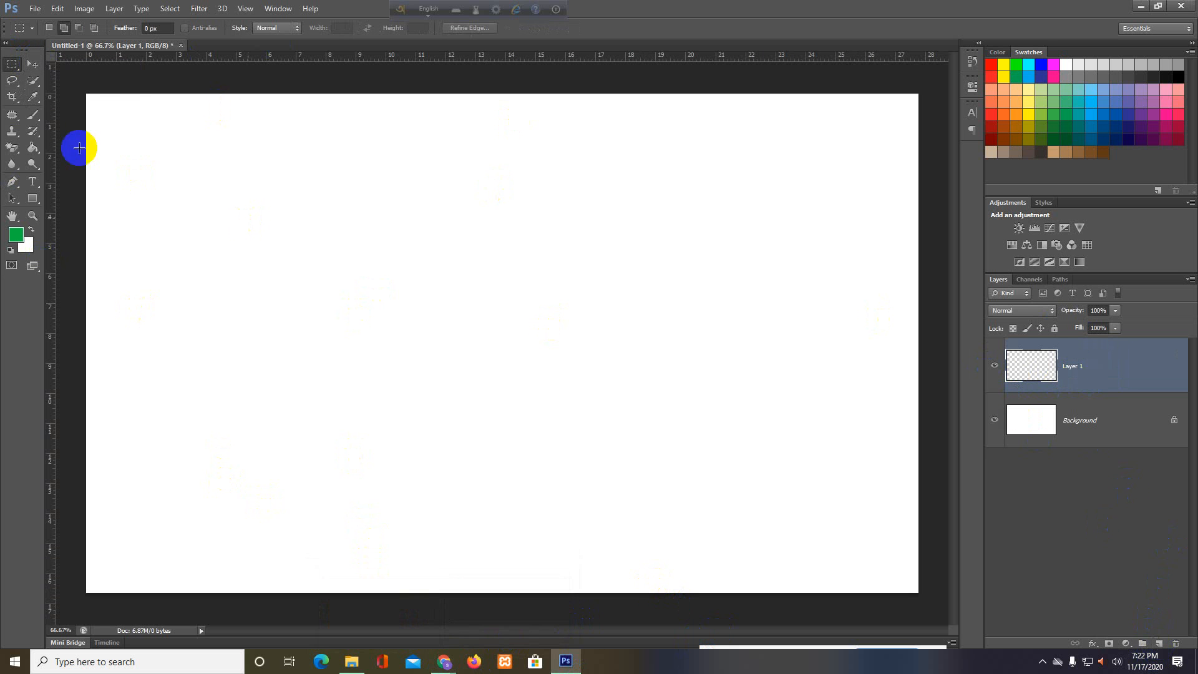
Select the whole canvas with the Rectangular Marquee, fill the new layer with black and deselect
right_click(11, 67)
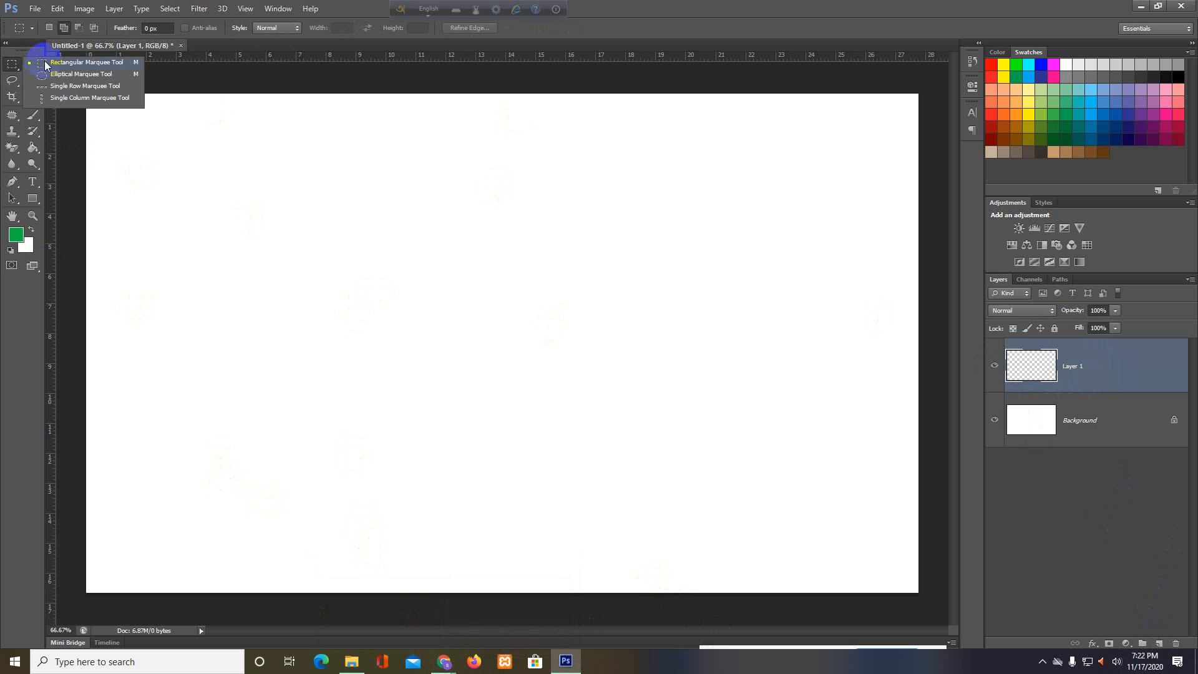
click(46, 63)
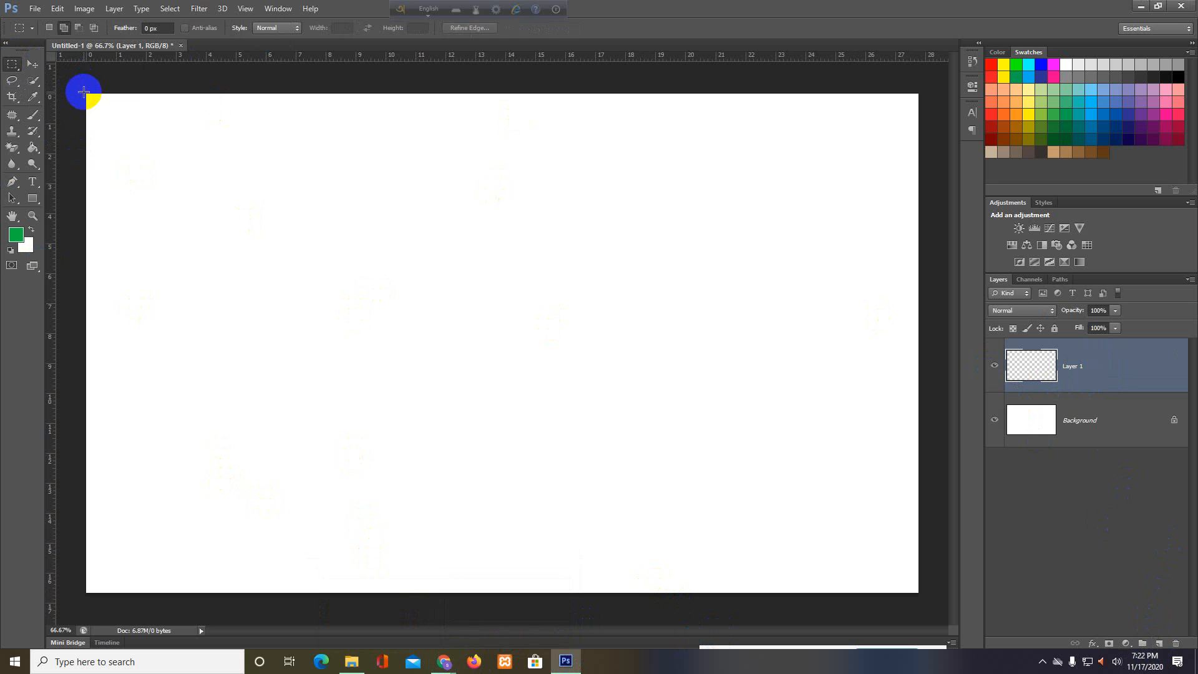
drag(83, 92, 958, 606)
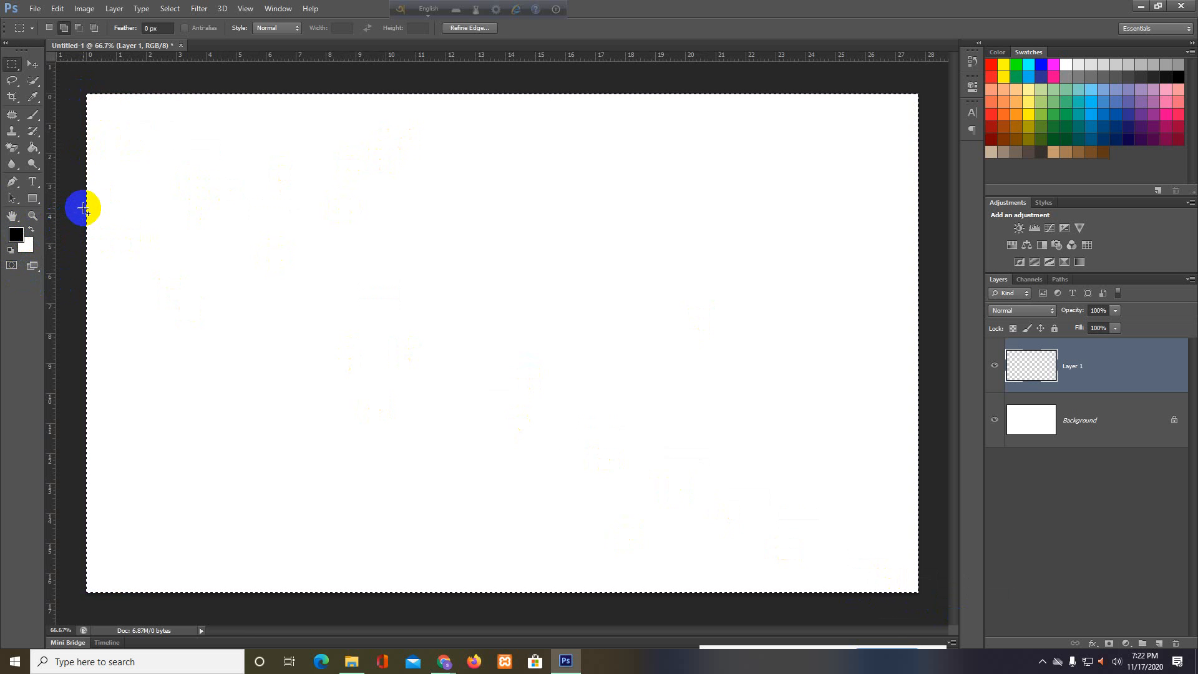
key(alt+BackSpace)
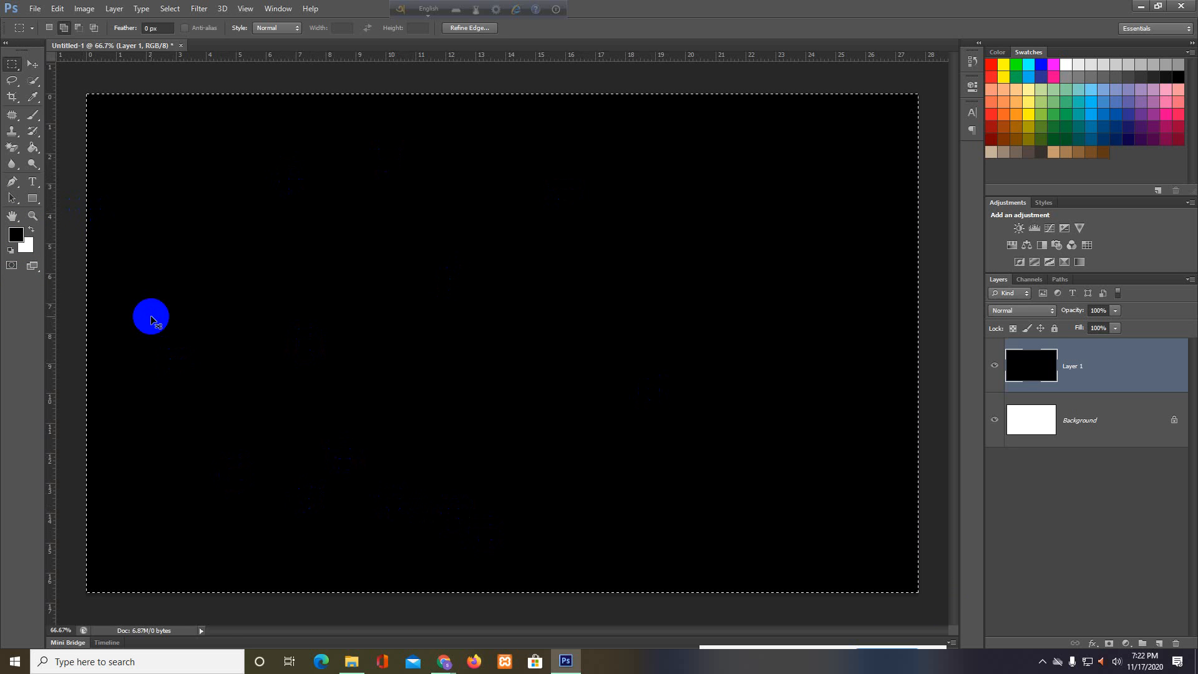
click(151, 318)
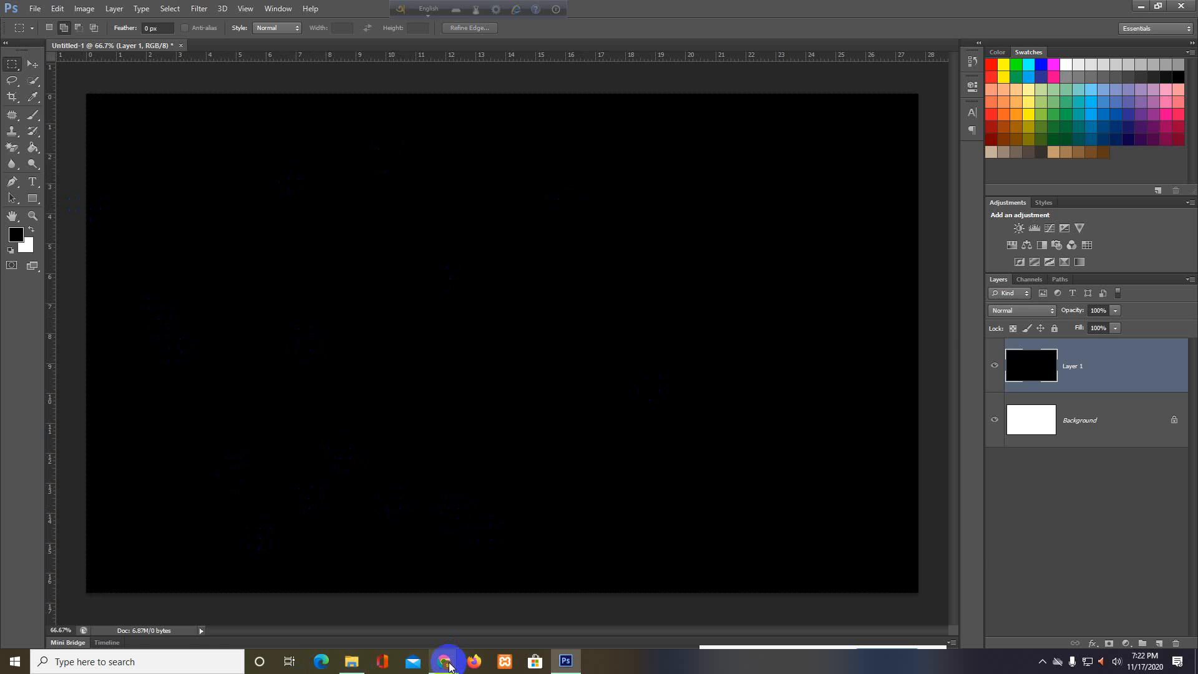
Check the tree silhouette reference and the Google Meet call in the browser, and return to Photoshop
mouse_move(444, 660)
click(418, 612)
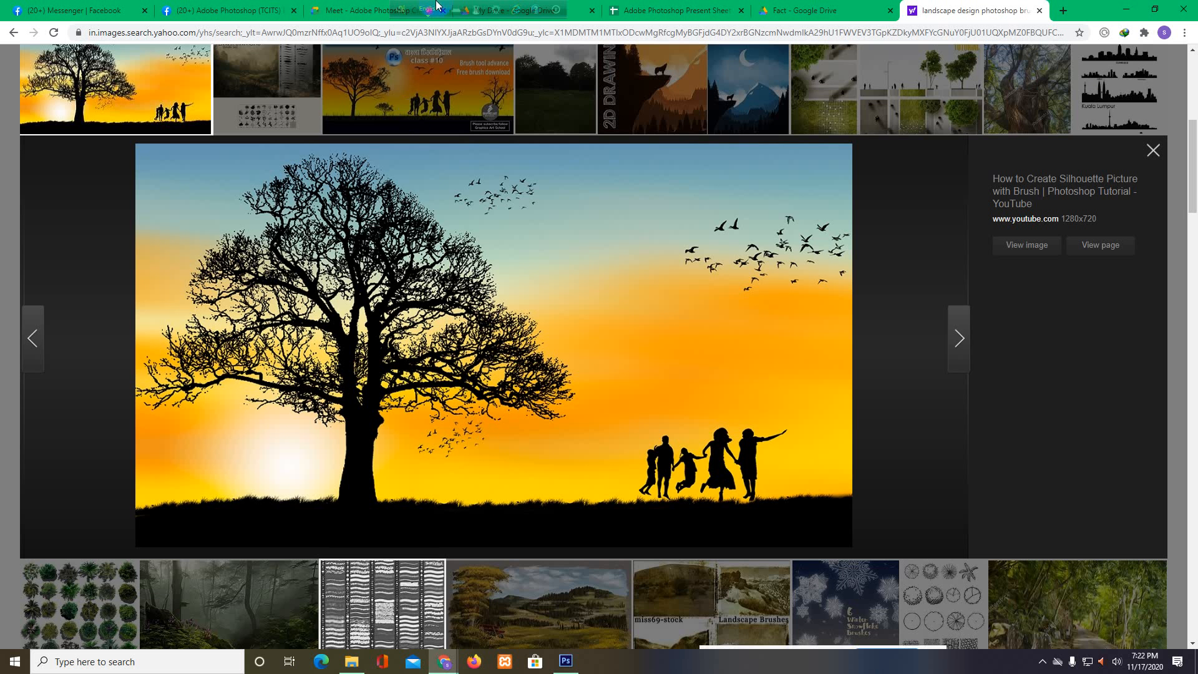
click(580, 11)
click(353, 11)
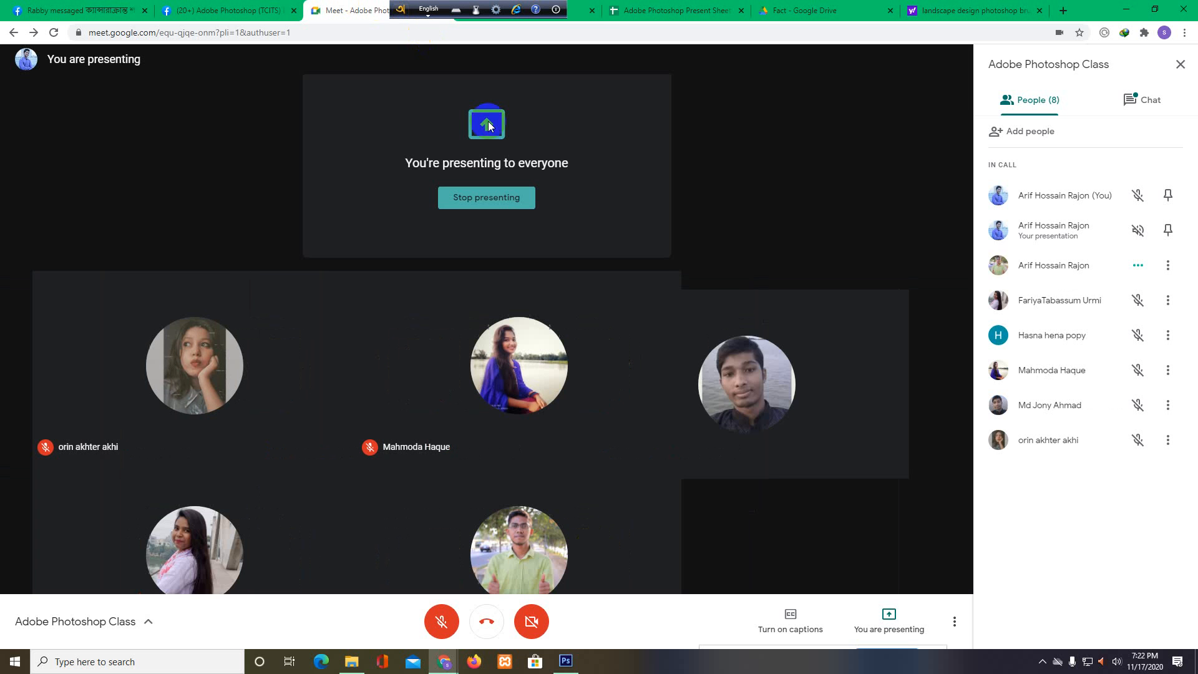
click(566, 661)
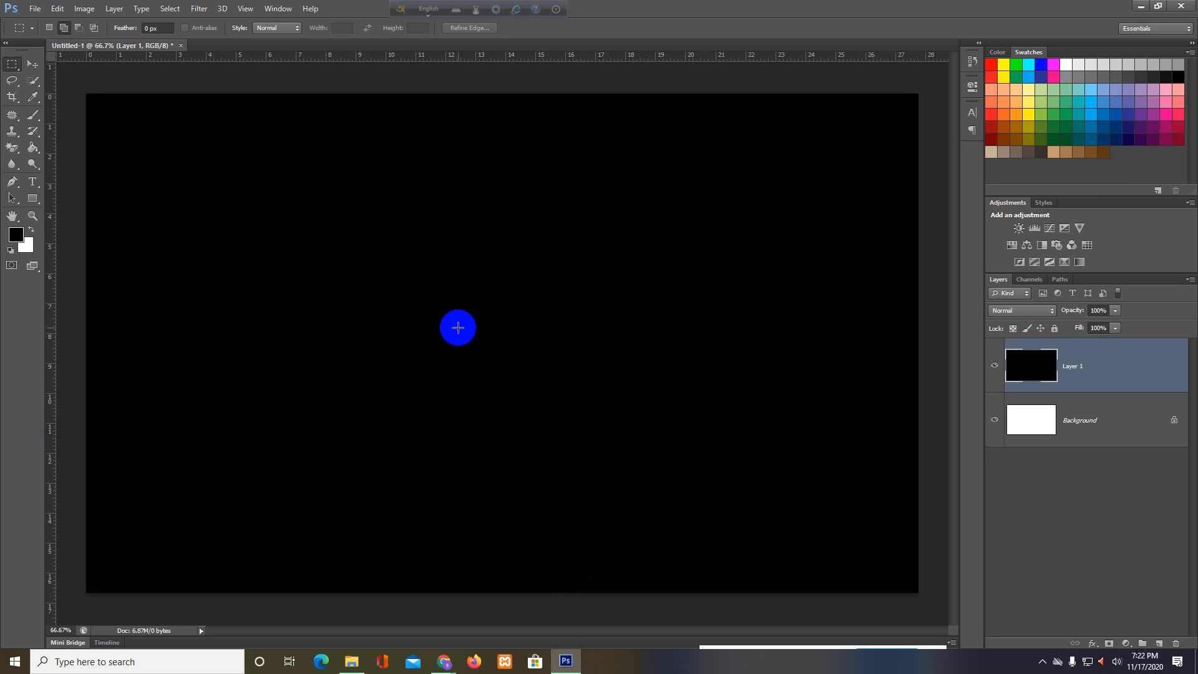
Activate the Brush tool from the group of painting tools
click(34, 121)
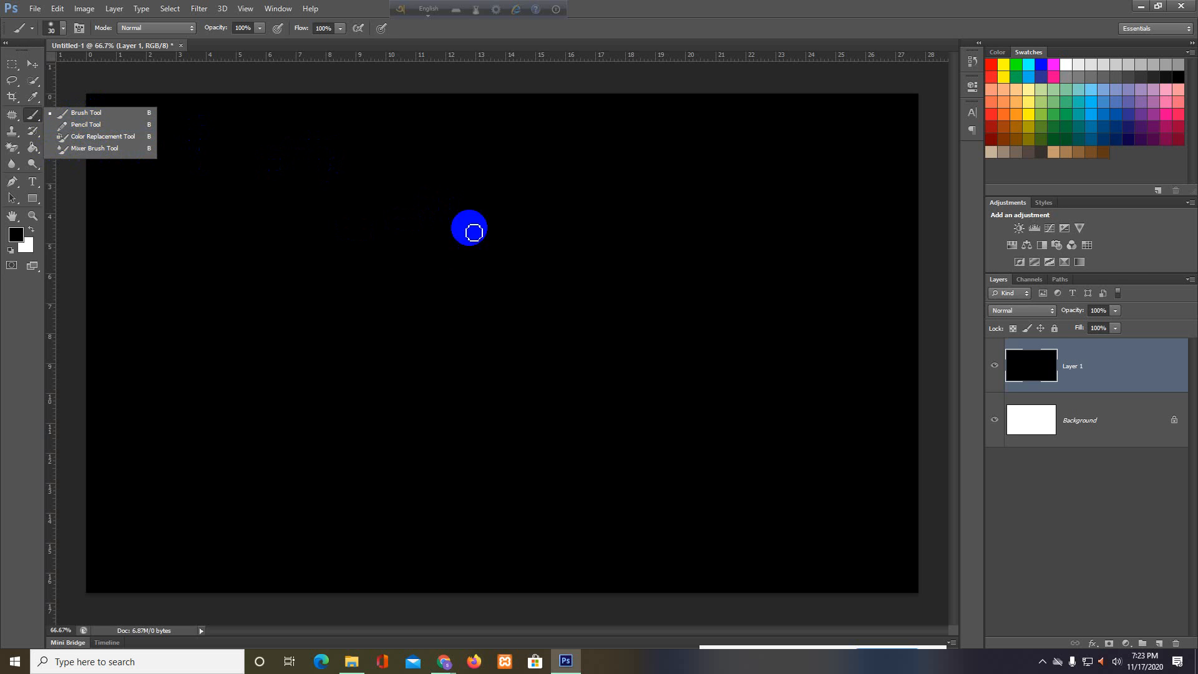
click(86, 113)
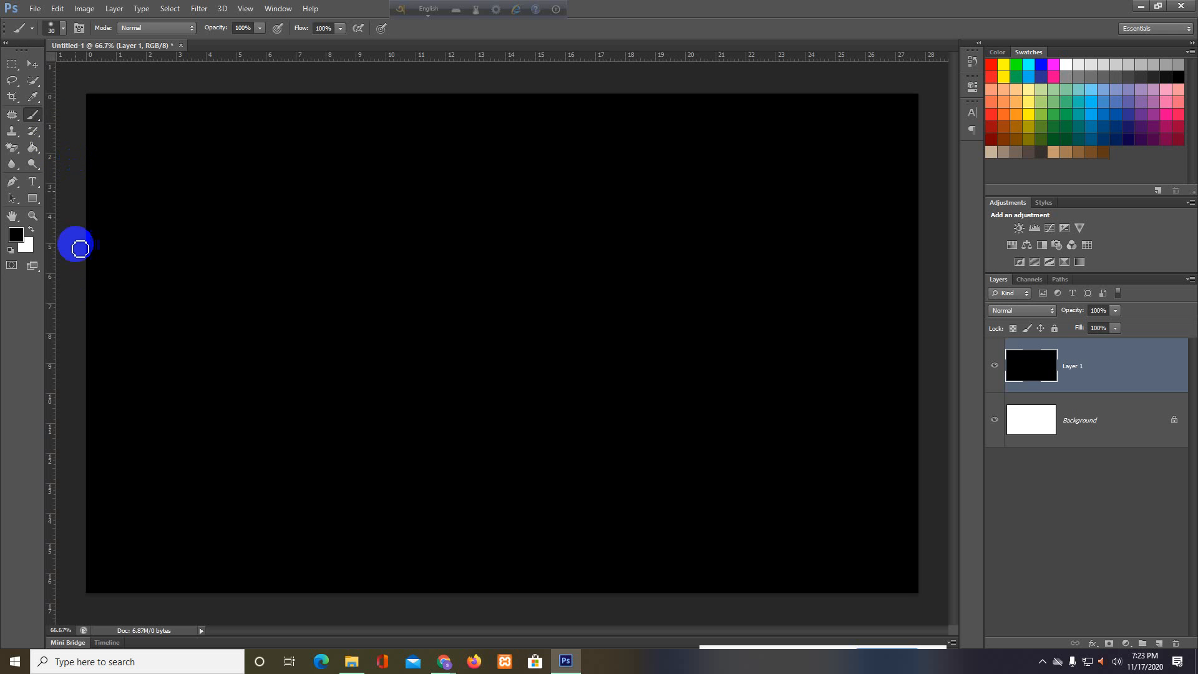
right_click(34, 116)
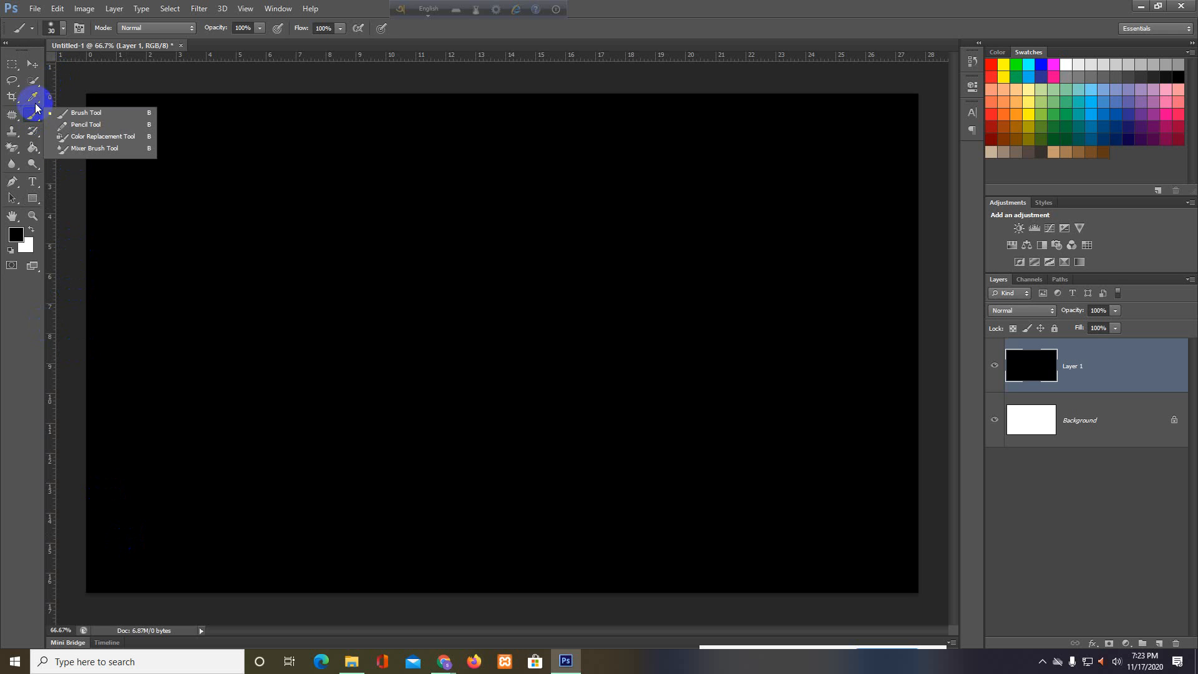
click(85, 111)
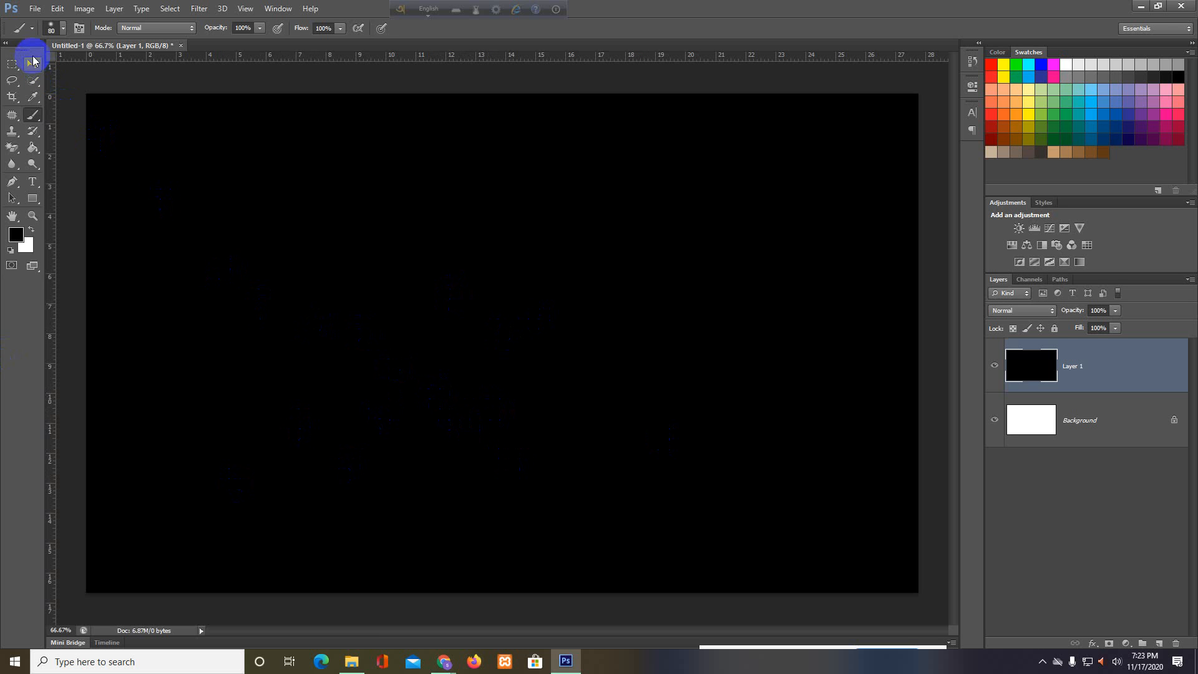
Try the soft round brush at sizes of 1 px and 5000 px, and set its size to 288 px
click(64, 31)
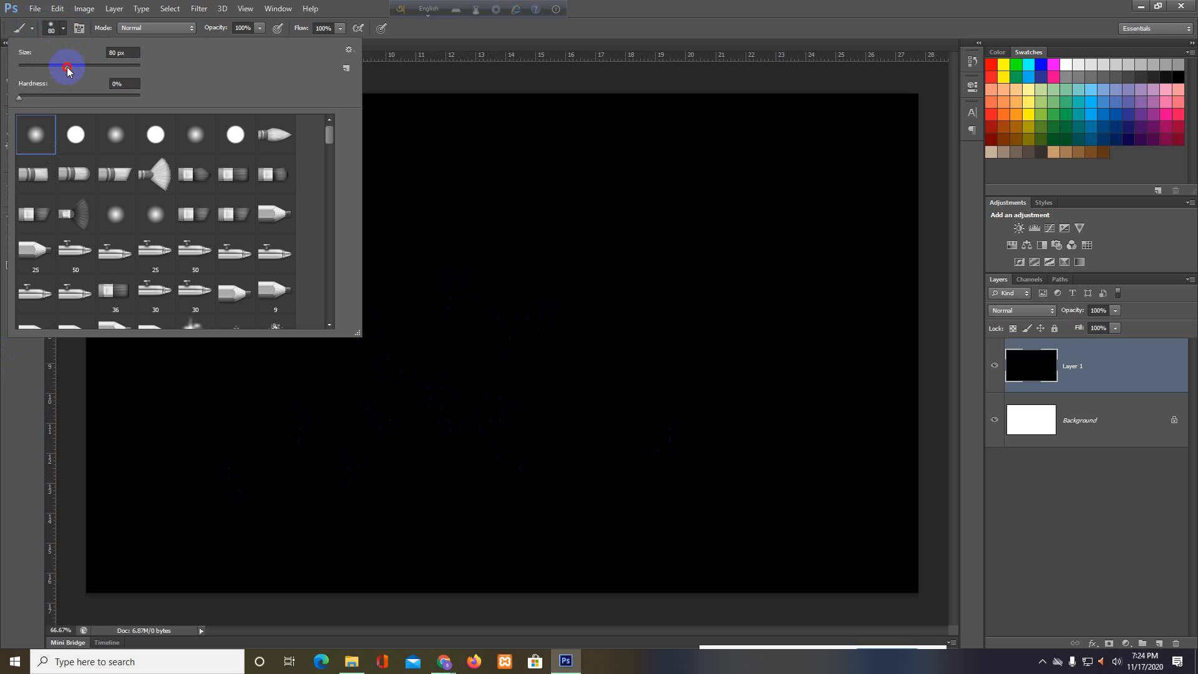
drag(68, 70, 10, 67)
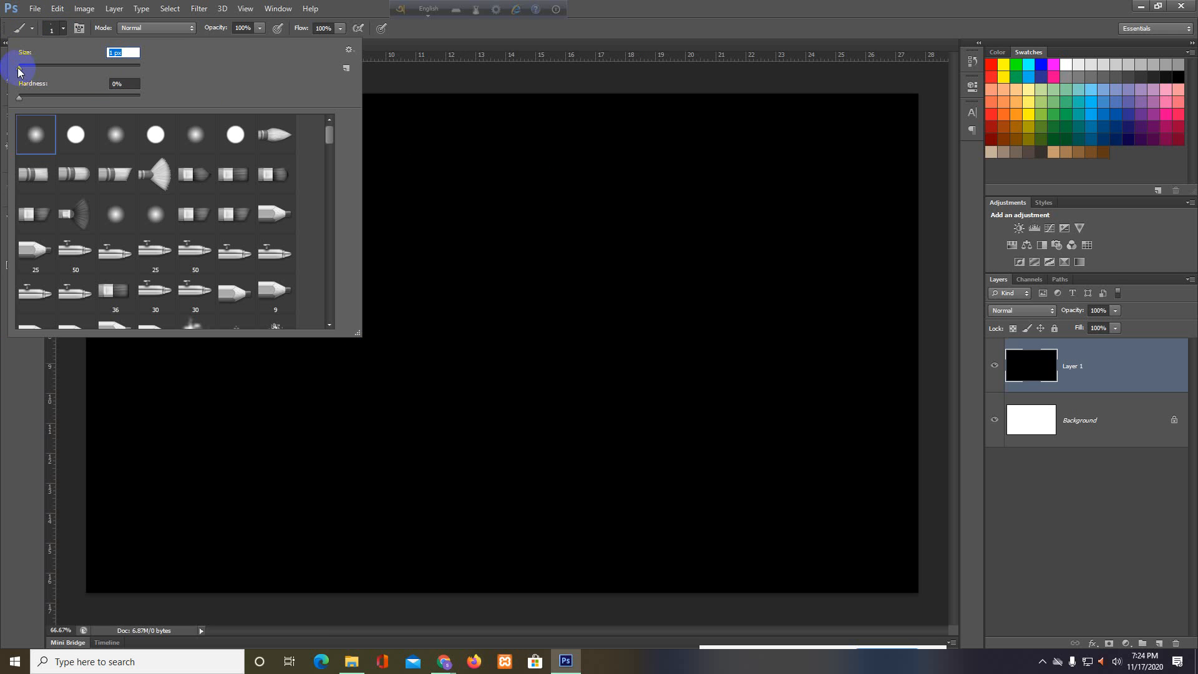
drag(19, 68, 141, 68)
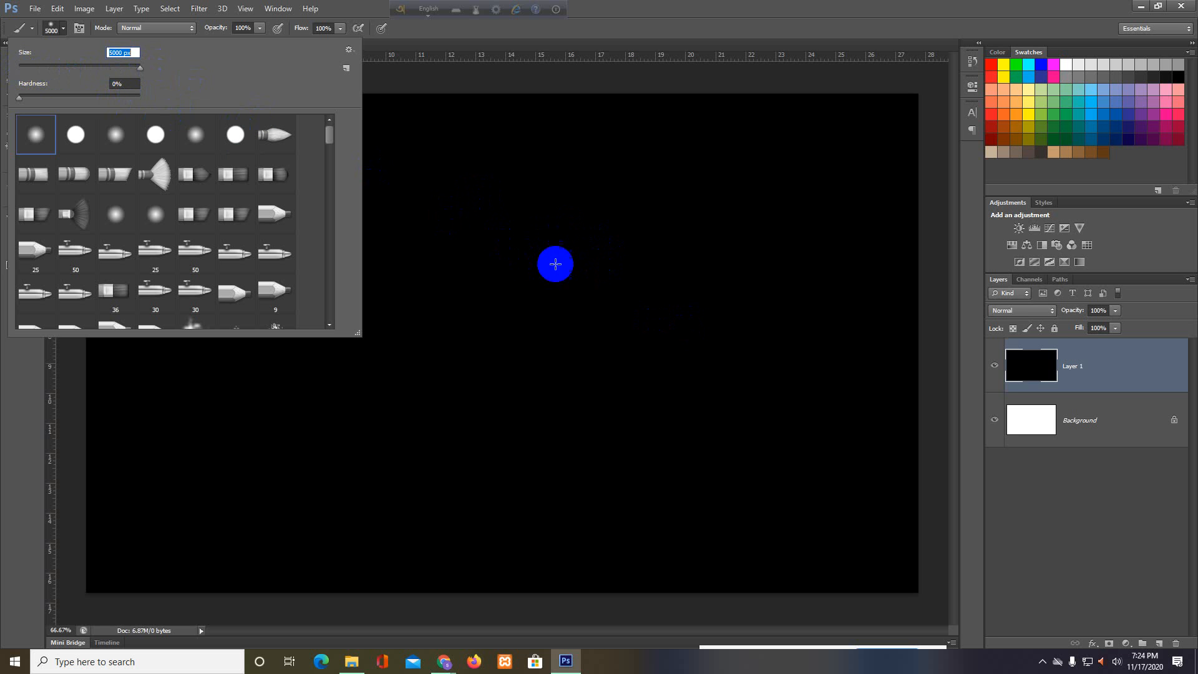
drag(126, 73, 254, 112)
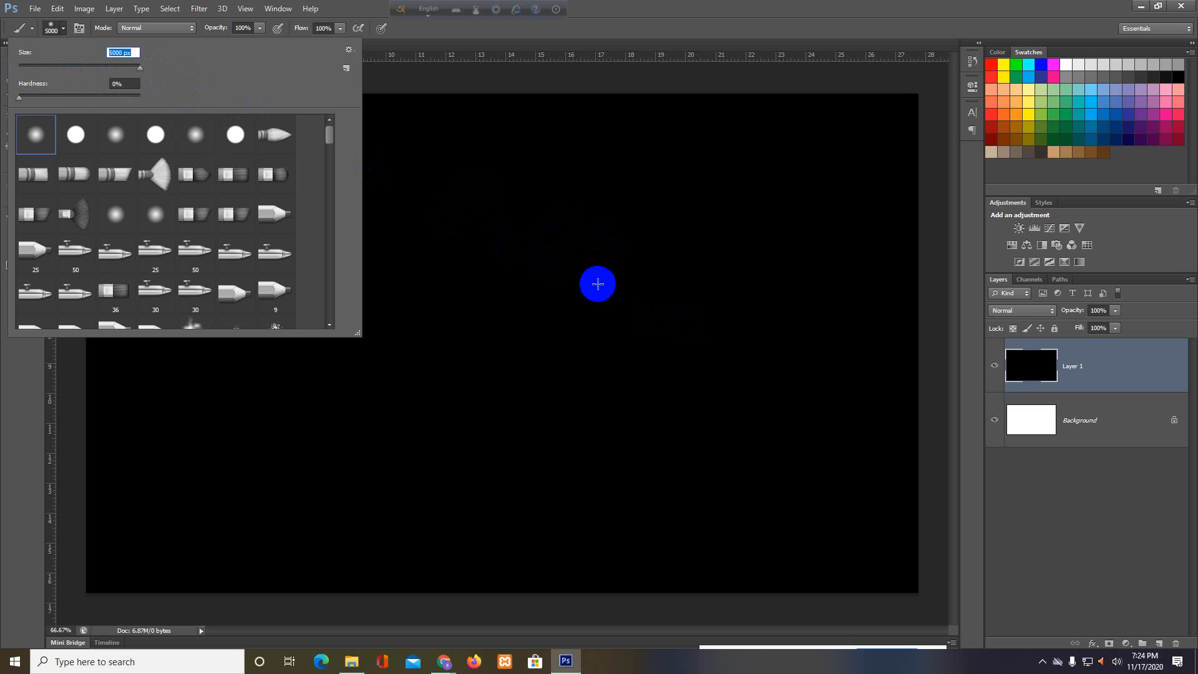
drag(142, 71, 114, 69)
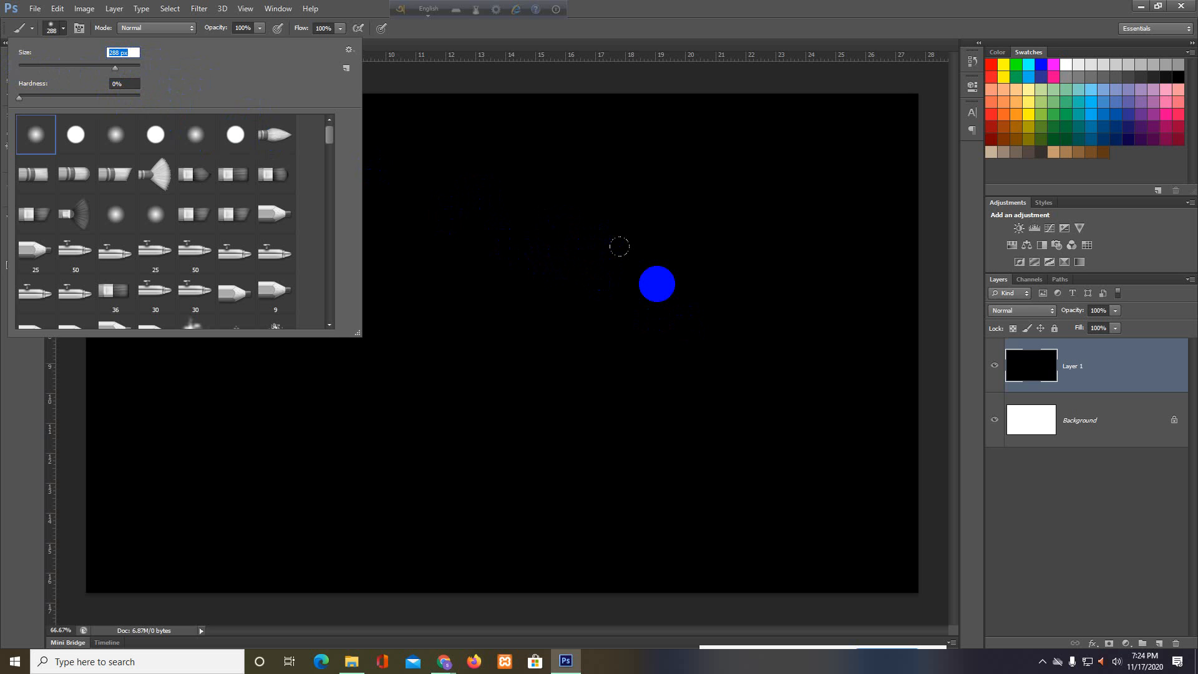
click(658, 284)
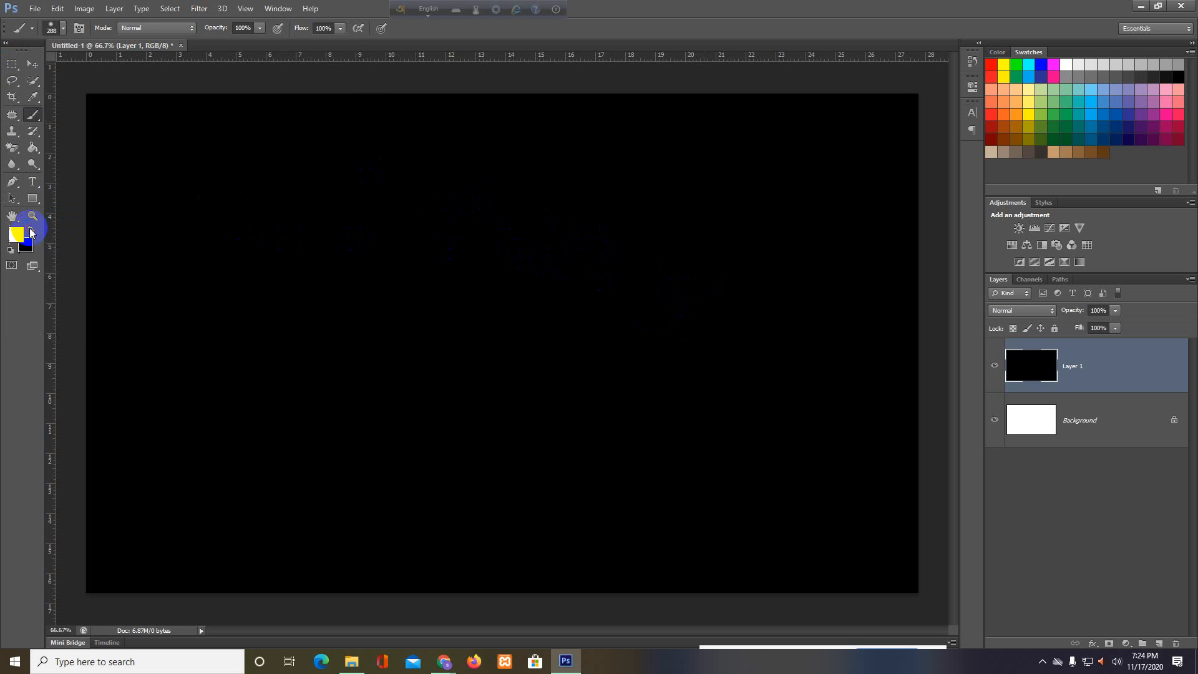
Paint broad, soft white strokes across the middle of the black layer with the 288 px brush
drag(345, 354, 554, 281)
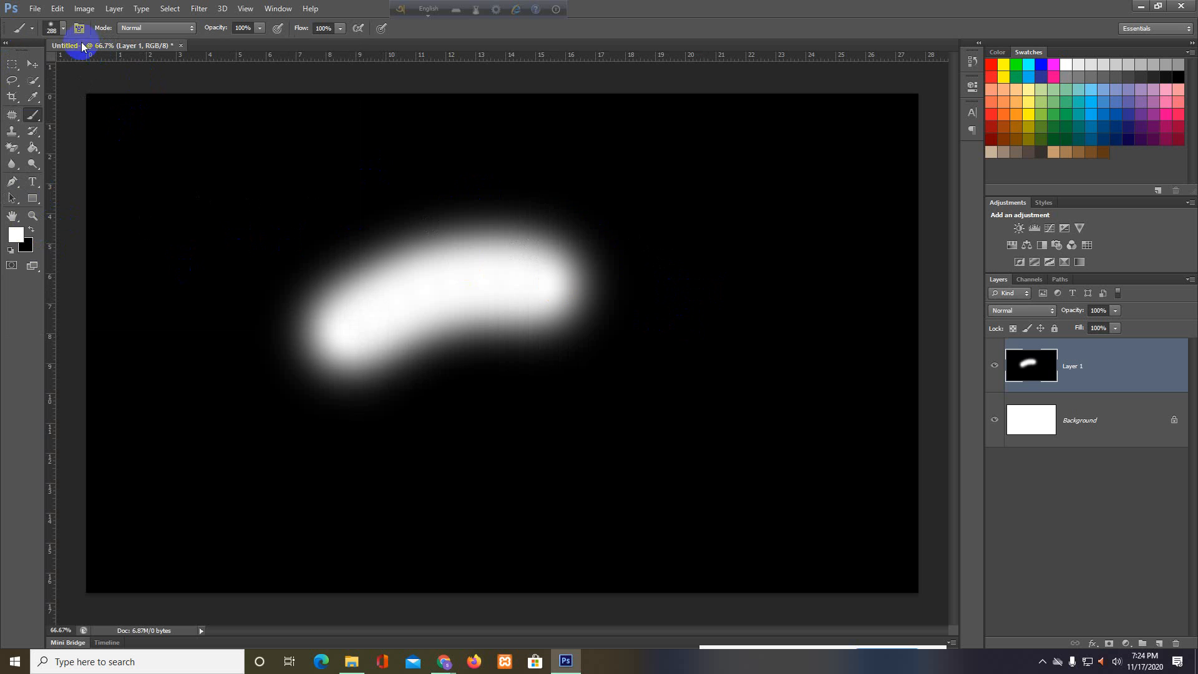
click(63, 29)
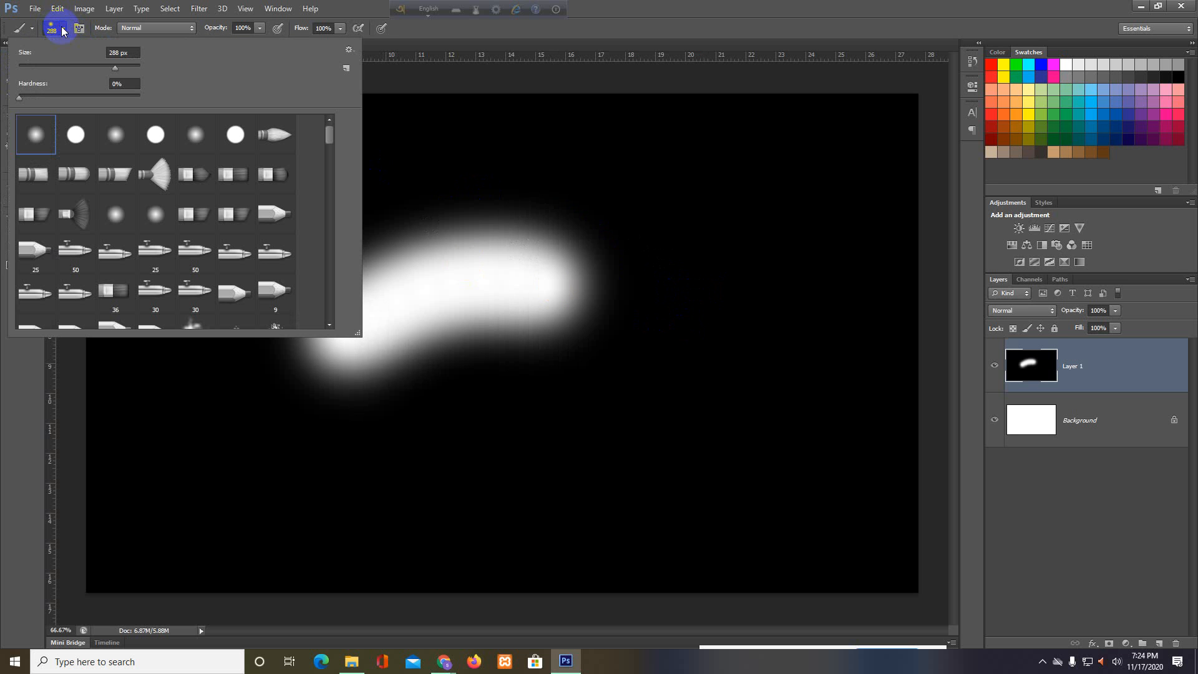
mouse_move(746, 241)
mouse_down()
mouse_move(617, 339)
mouse_move(681, 300)
mouse_move(427, 436)
mouse_move(303, 382)
mouse_move(274, 400)
mouse_up()
Reduce the brush size to 1 px and paint thin white lines and curves around the soft strokes
click(63, 28)
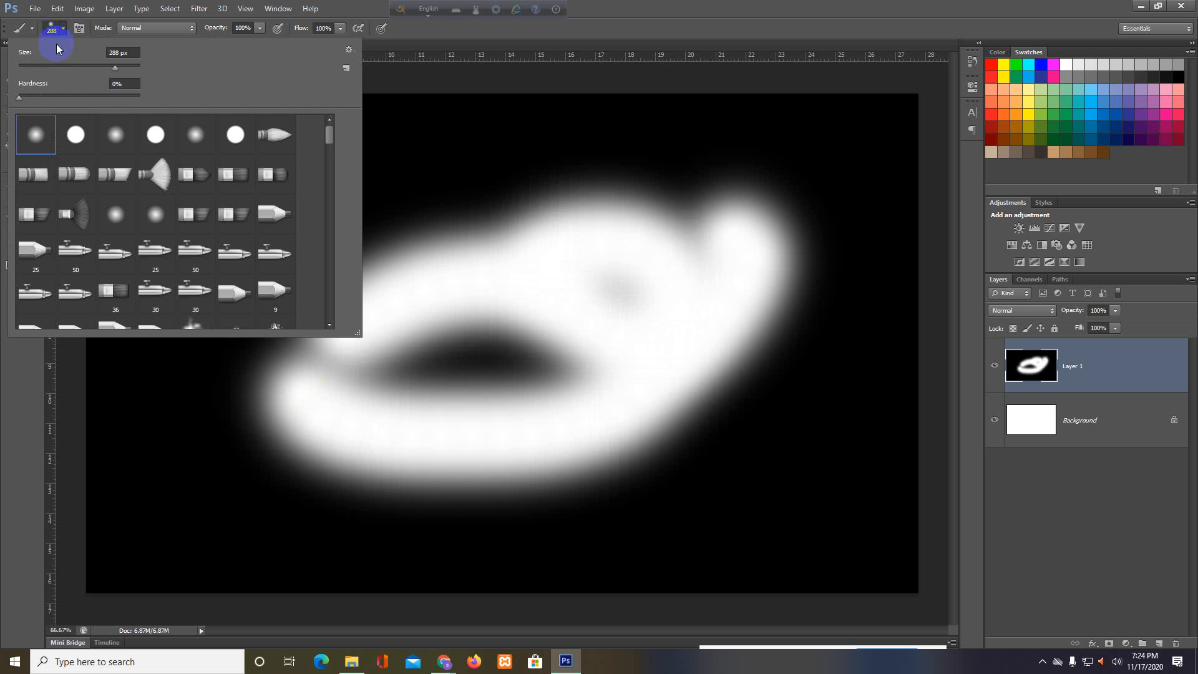
drag(63, 67, 3, 73)
drag(421, 160, 666, 160)
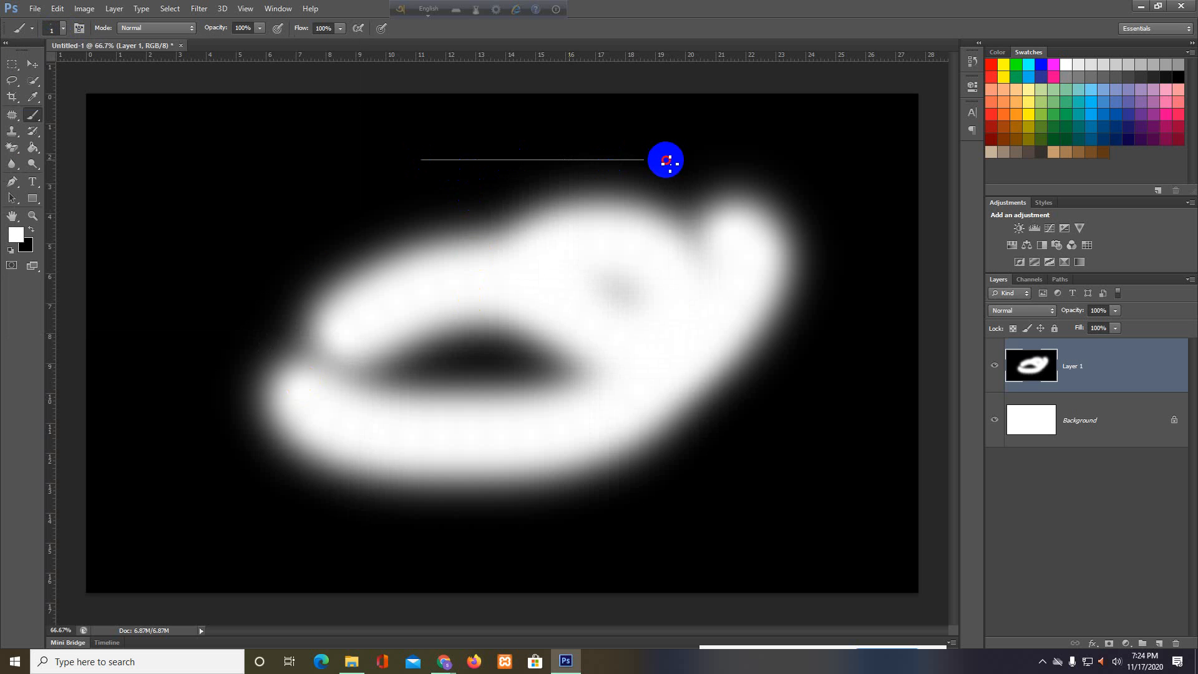
drag(240, 128, 224, 357)
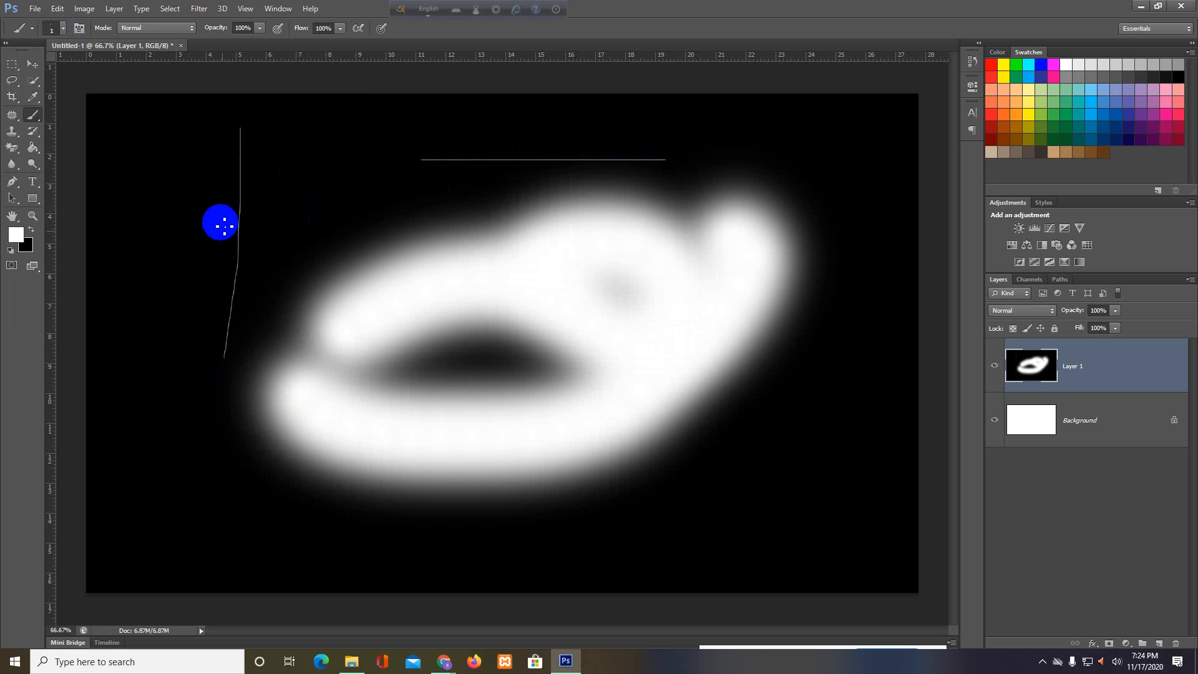
drag(377, 286, 463, 337)
drag(339, 136, 213, 376)
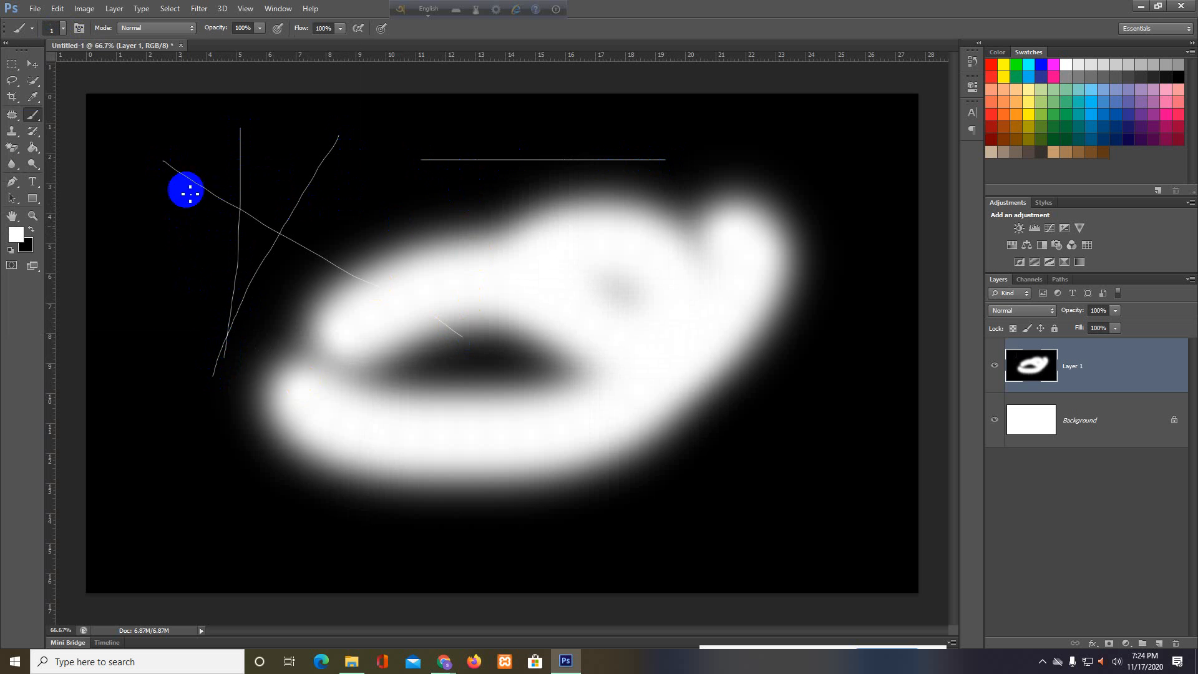
drag(186, 190, 172, 456)
mouse_move(262, 559)
mouse_down()
mouse_move(345, 320)
mouse_move(386, 559)
mouse_up()
mouse_move(185, 477)
mouse_down()
mouse_move(530, 415)
mouse_move(475, 520)
mouse_move(575, 451)
mouse_move(677, 329)
mouse_move(677, 597)
mouse_move(468, 574)
mouse_move(760, 404)
mouse_up()
mouse_move(366, 191)
mouse_down()
mouse_move(724, 137)
mouse_move(411, 171)
mouse_move(362, 151)
mouse_up()
mouse_move(775, 160)
mouse_down()
mouse_move(809, 169)
mouse_move(834, 368)
mouse_up()
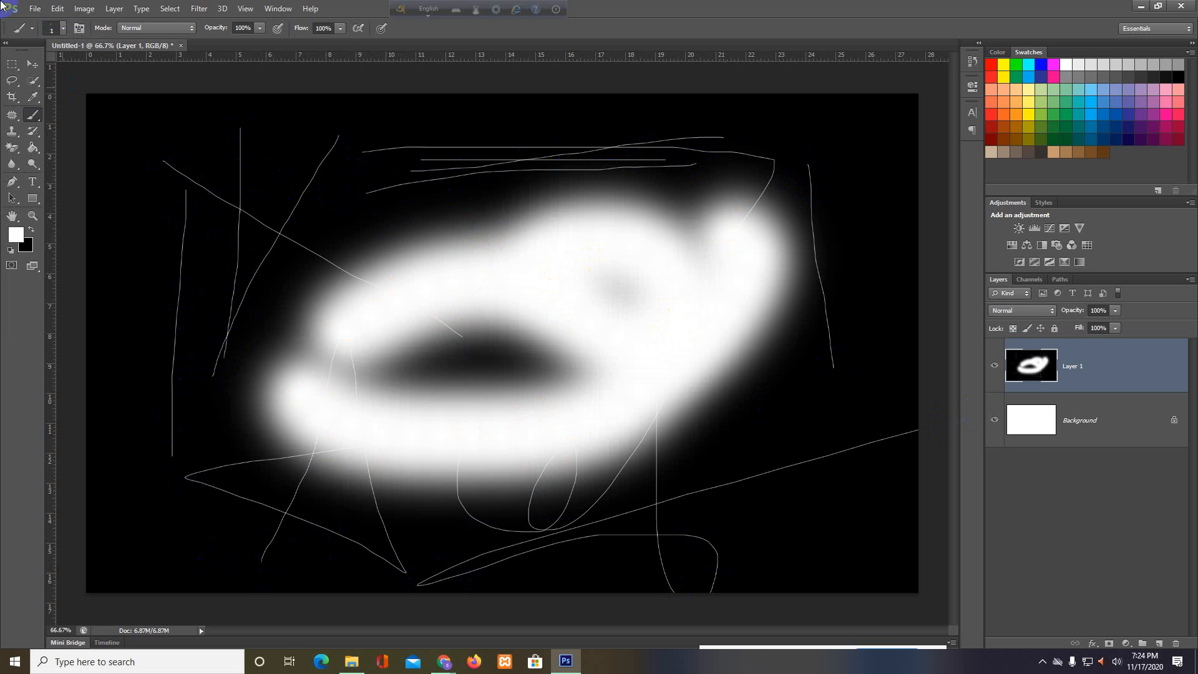
Choose the hard round brush at 28 px and paint a short horizontal white stroke near the canvas's upper edge
click(63, 27)
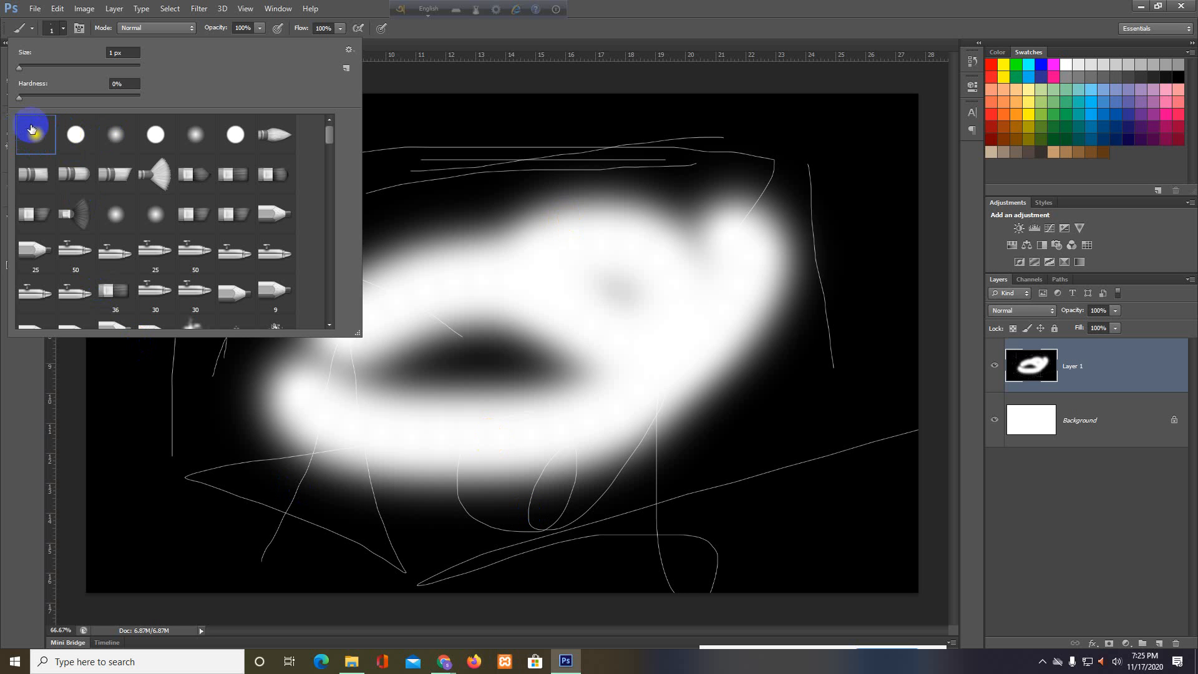
click(75, 134)
click(33, 129)
click(76, 137)
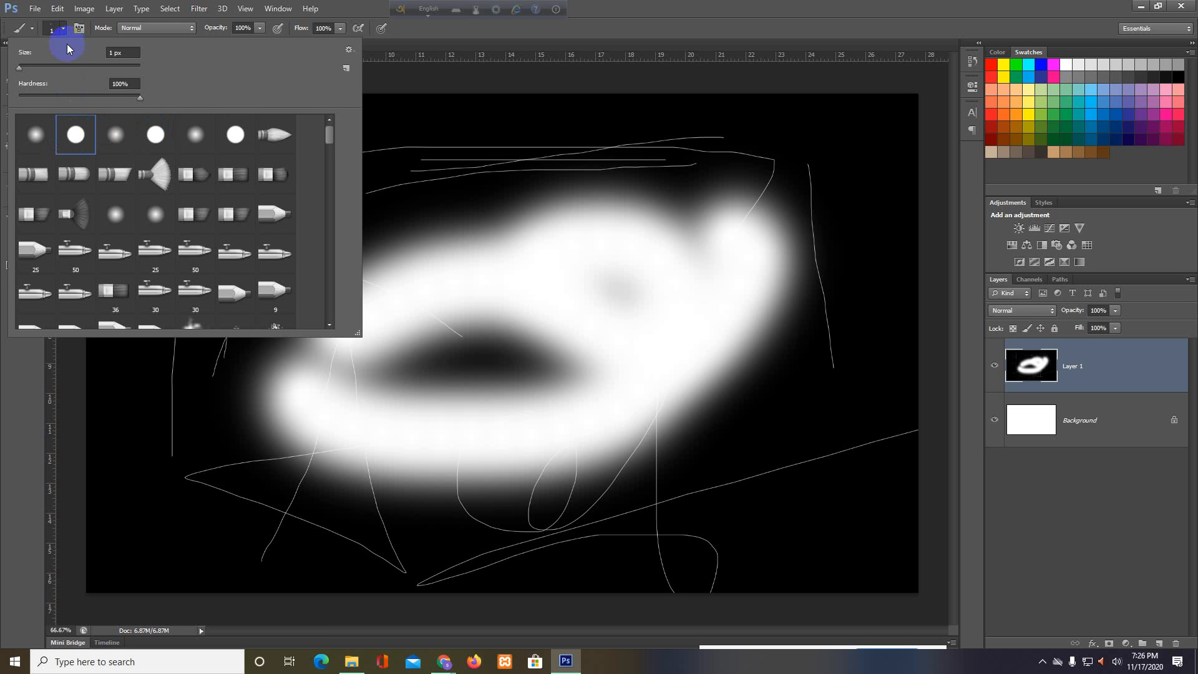
mouse_move(20, 67)
mouse_down()
mouse_move(48, 67)
mouse_move(35, 69)
mouse_up()
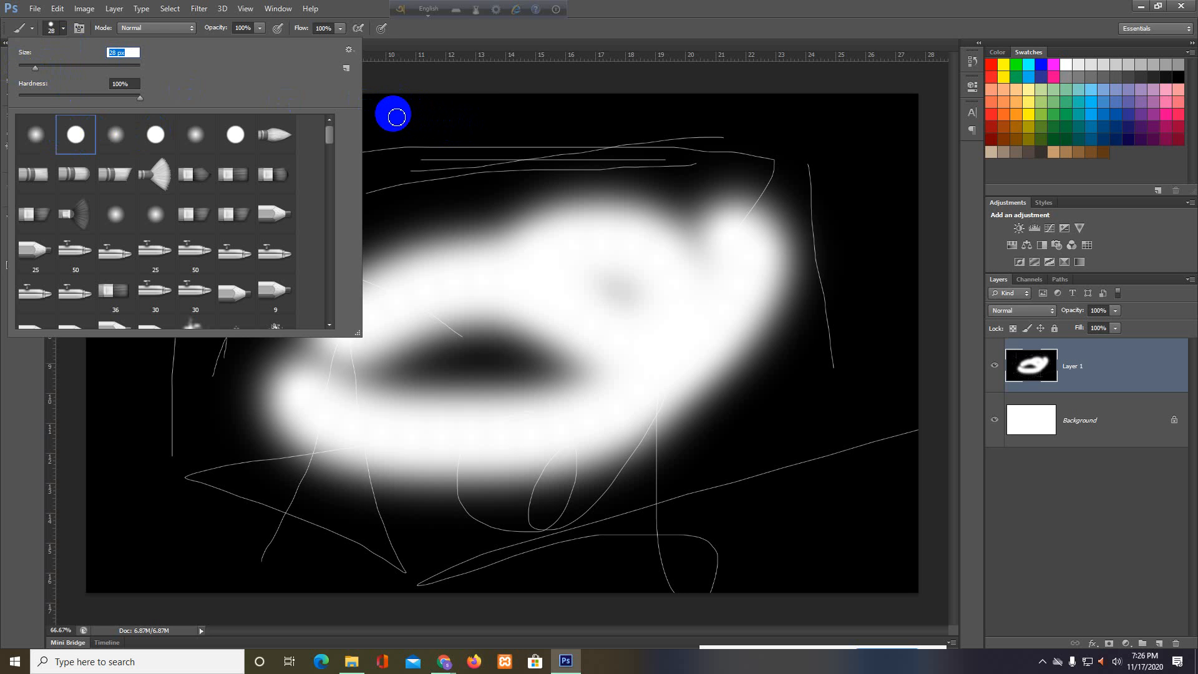
drag(392, 113, 557, 115)
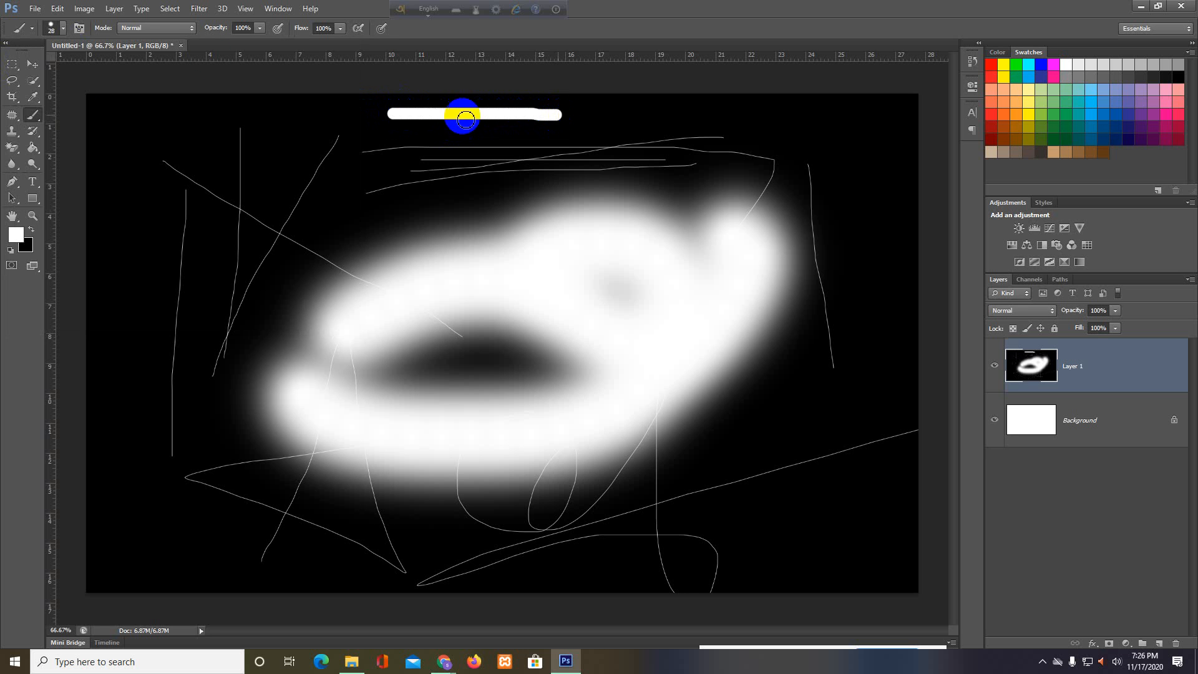
Switch to the soft round brush and paint a matching 28 px white stroke just below the hard-edged one
click(64, 29)
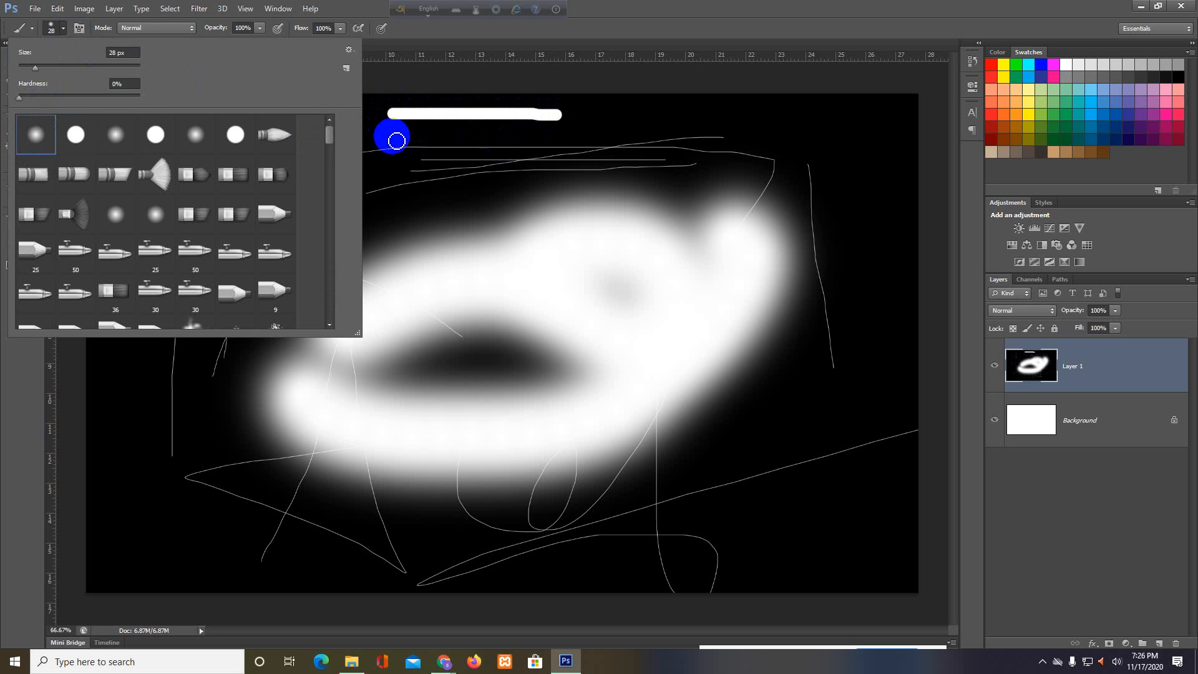
click(403, 140)
drag(403, 140, 572, 137)
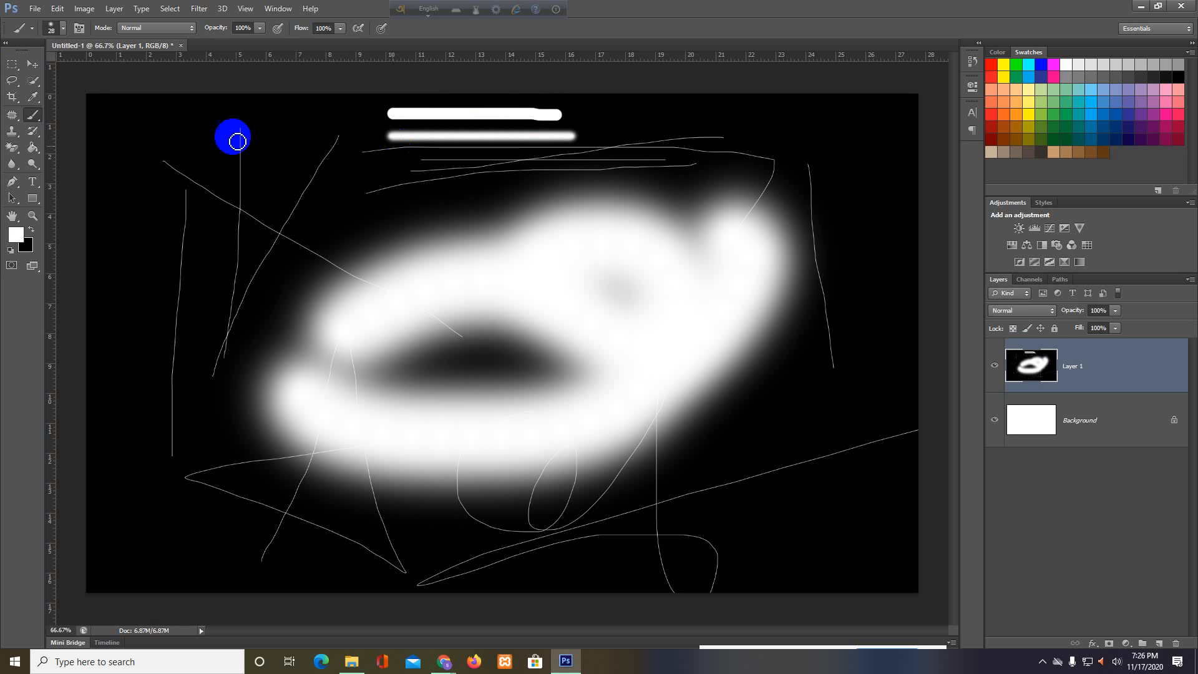
Choose the first flat bristle brush and paint separate streaky white strokes along the upper and right parts of the canvas
click(63, 29)
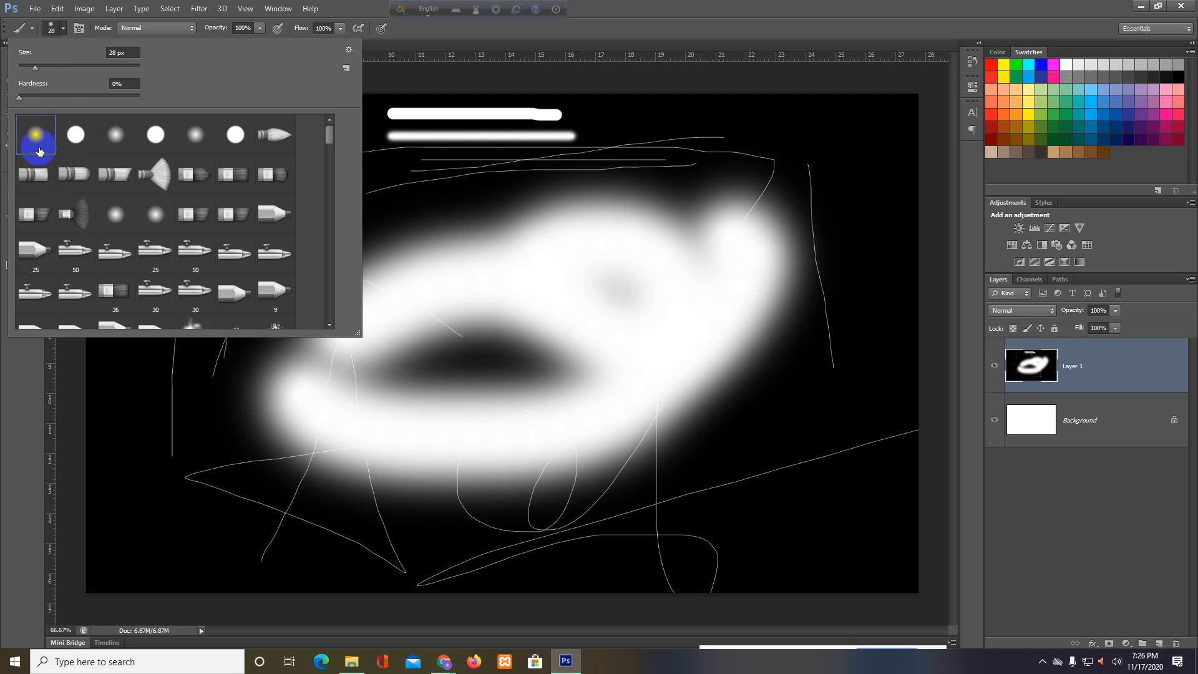
click(28, 180)
drag(636, 129, 759, 117)
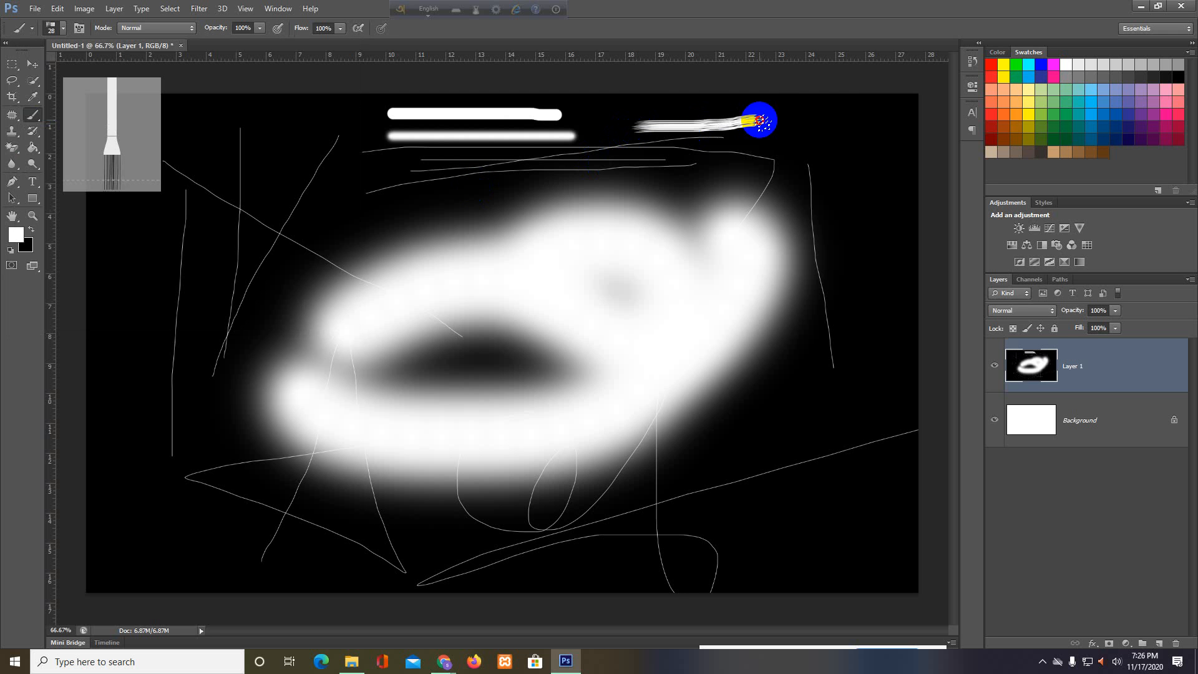
drag(837, 116, 850, 219)
drag(873, 136, 876, 216)
drag(883, 359, 881, 361)
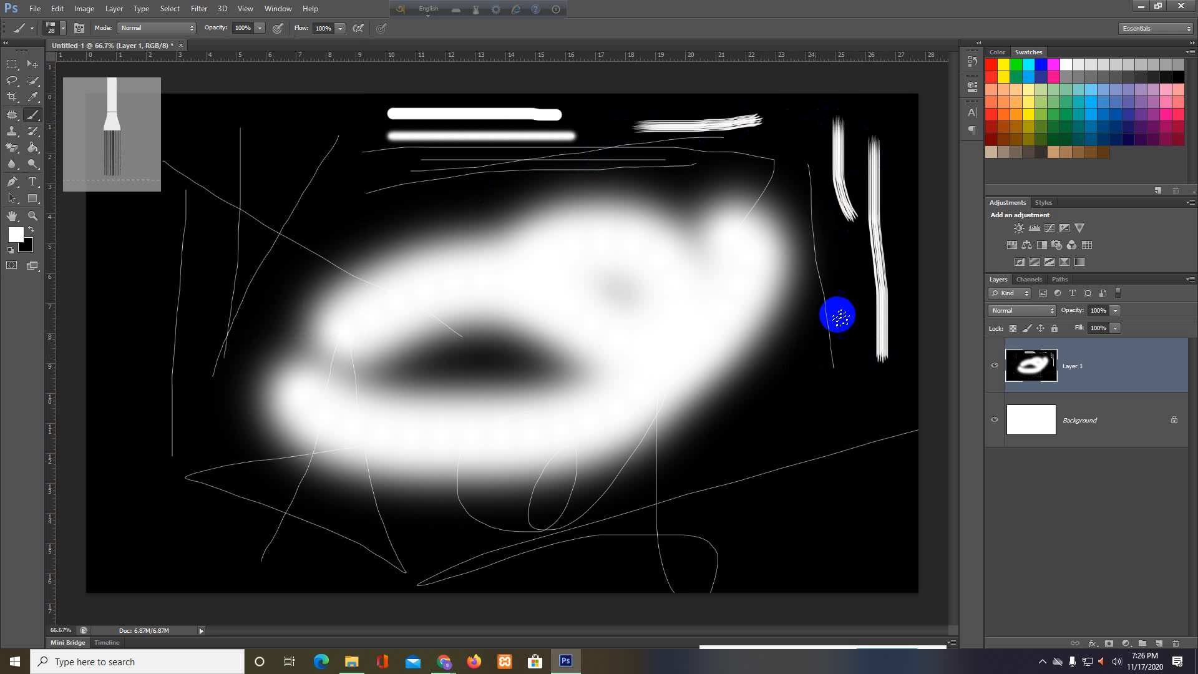
drag(838, 314, 747, 484)
drag(851, 415, 814, 520)
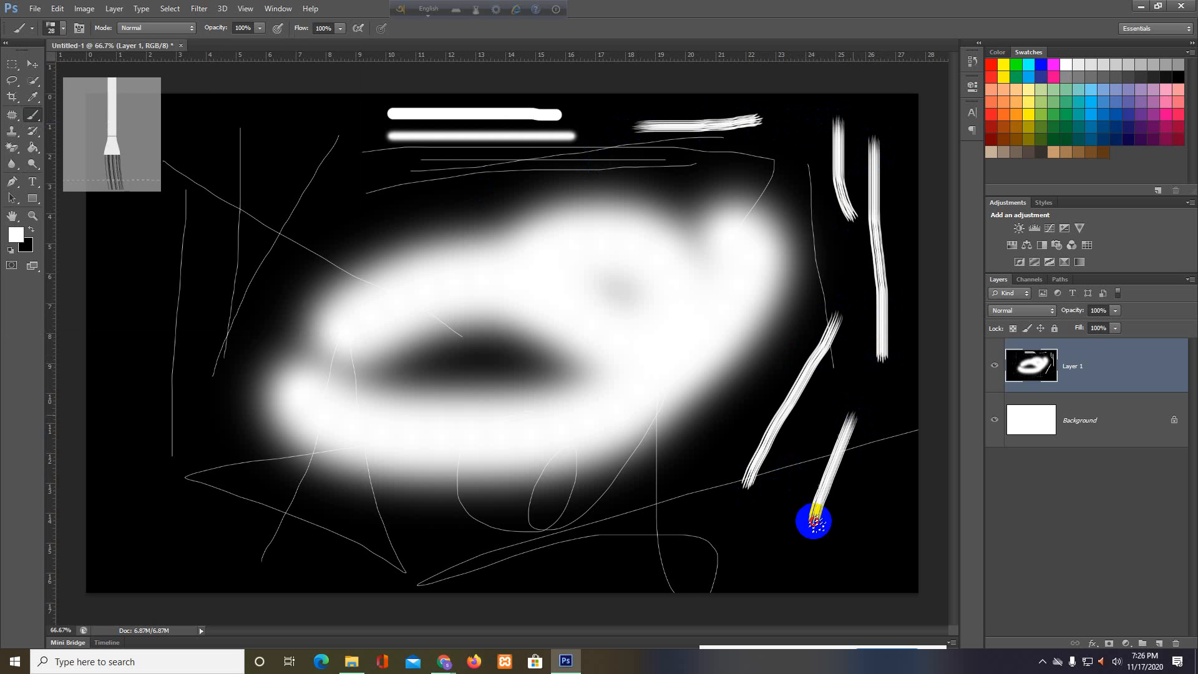
Choose the fan bristle brush and paint long looping and zigzag white strokes across the canvas
click(63, 29)
click(164, 176)
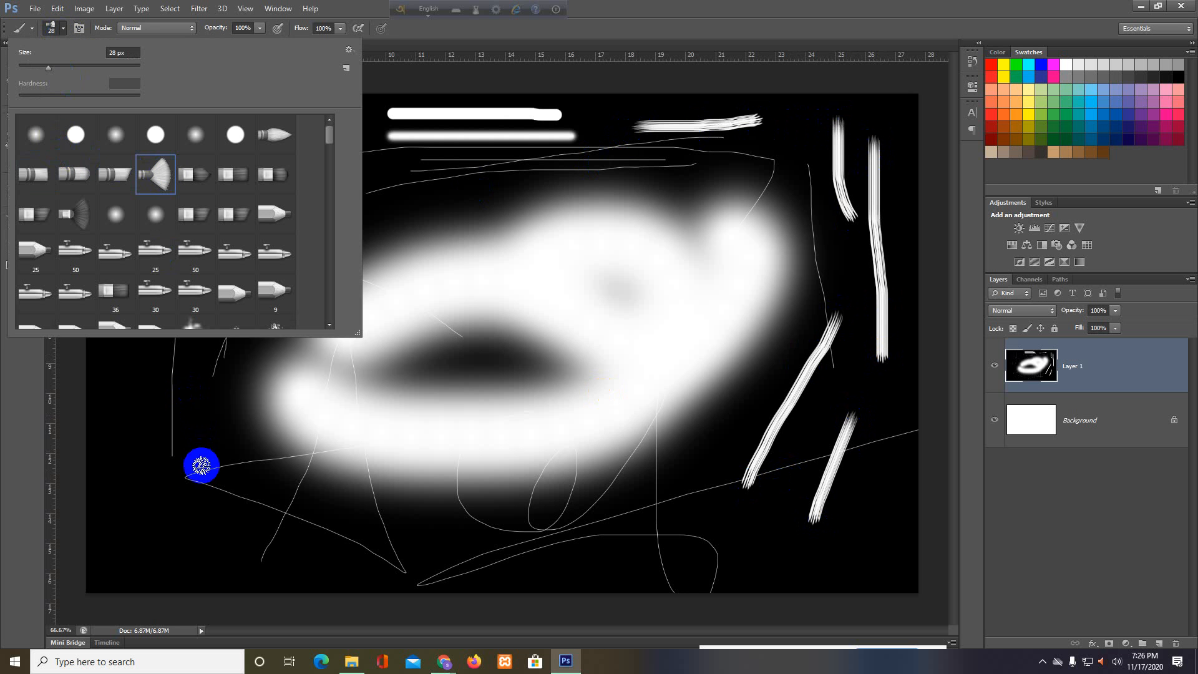
mouse_move(147, 519)
mouse_down()
mouse_move(177, 353)
mouse_move(206, 478)
mouse_up()
mouse_move(332, 534)
mouse_down()
mouse_move(241, 174)
mouse_move(183, 253)
mouse_move(312, 329)
mouse_move(592, 329)
mouse_move(461, 454)
mouse_move(696, 465)
mouse_move(581, 528)
mouse_move(836, 553)
mouse_move(730, 576)
mouse_move(845, 554)
mouse_up()
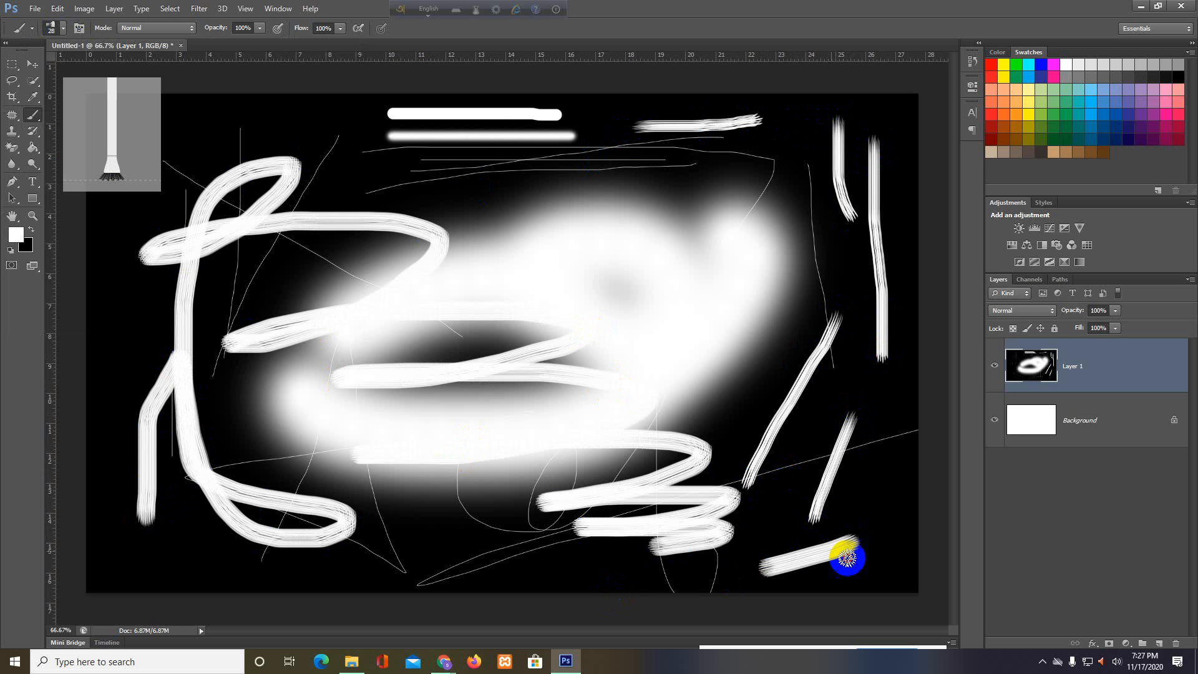
Choose the pointed round bristle brush and paint several thin tapered white strokes over the upper-left area of the canvas
click(51, 28)
click(203, 181)
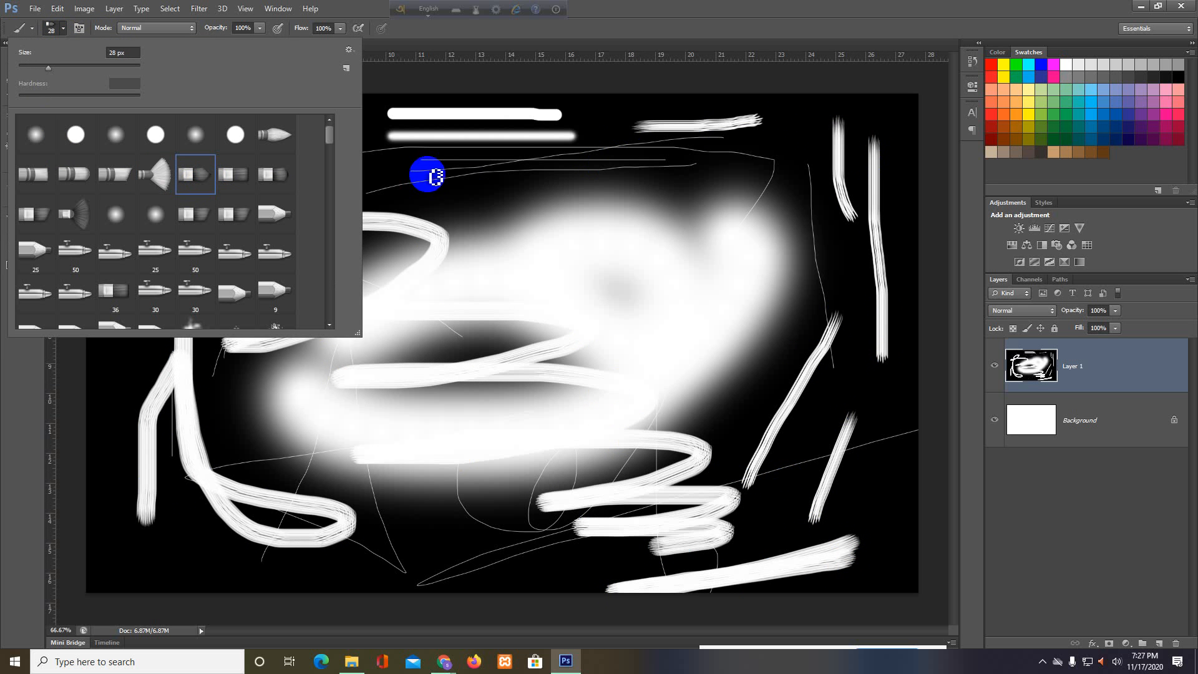
mouse_move(397, 182)
mouse_down()
mouse_move(604, 211)
mouse_move(309, 228)
mouse_up()
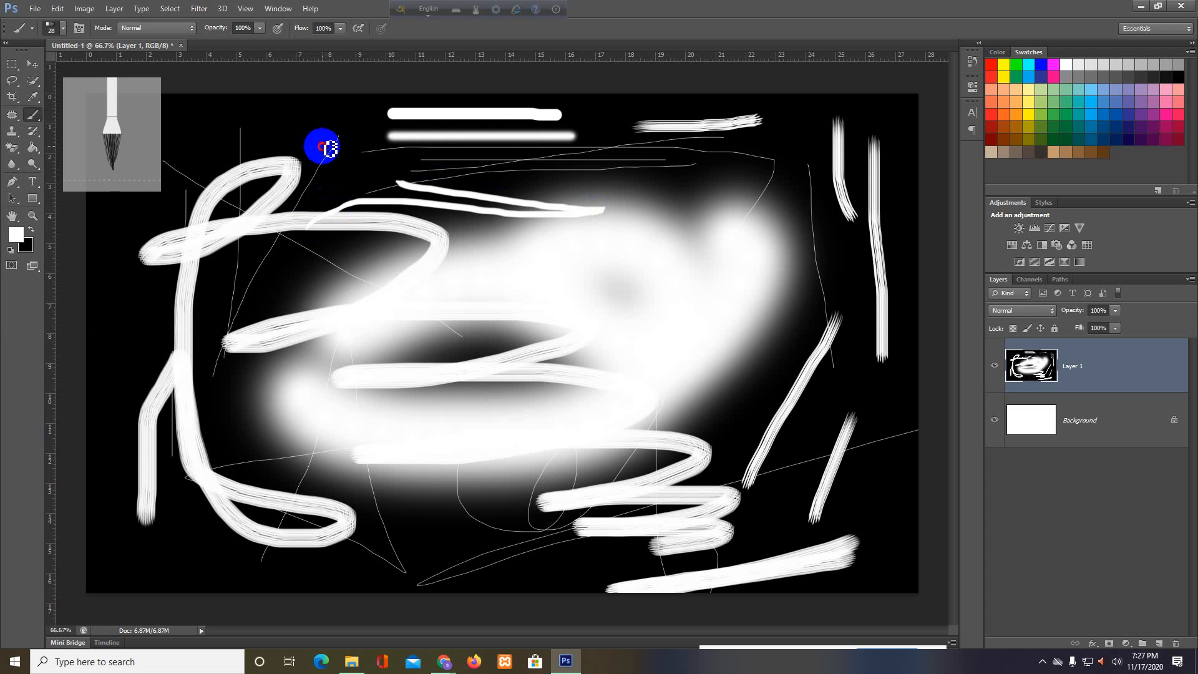
drag(320, 148, 349, 235)
drag(348, 134, 269, 300)
drag(249, 118, 170, 254)
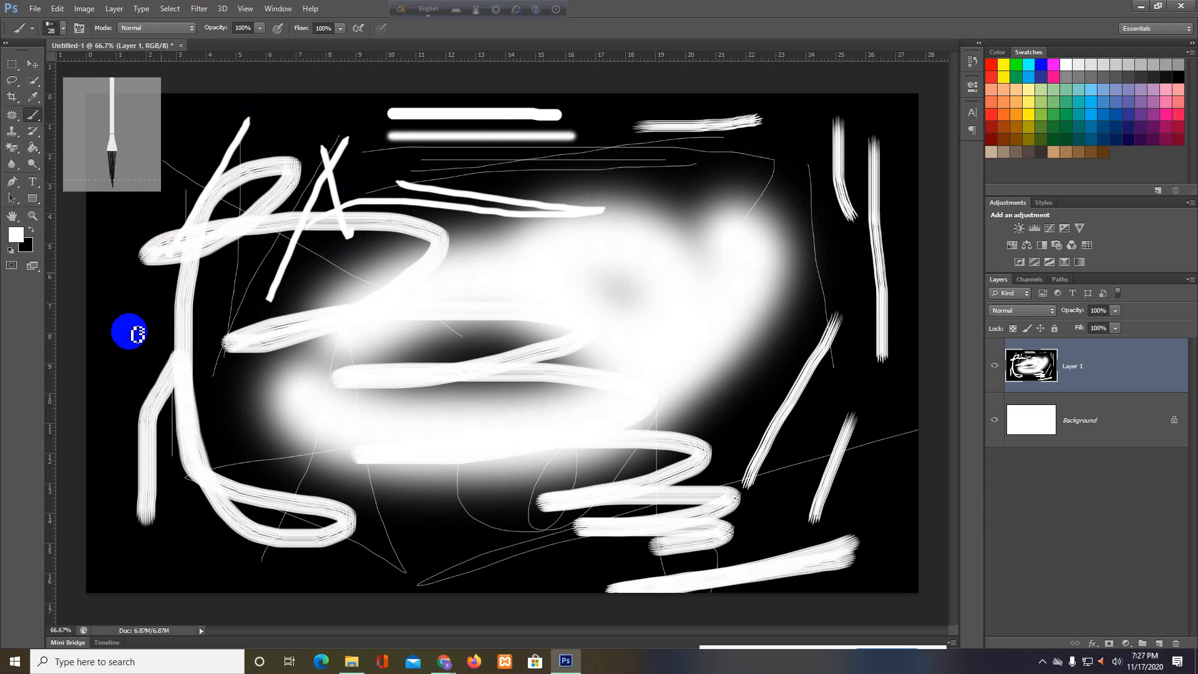
drag(124, 343, 153, 238)
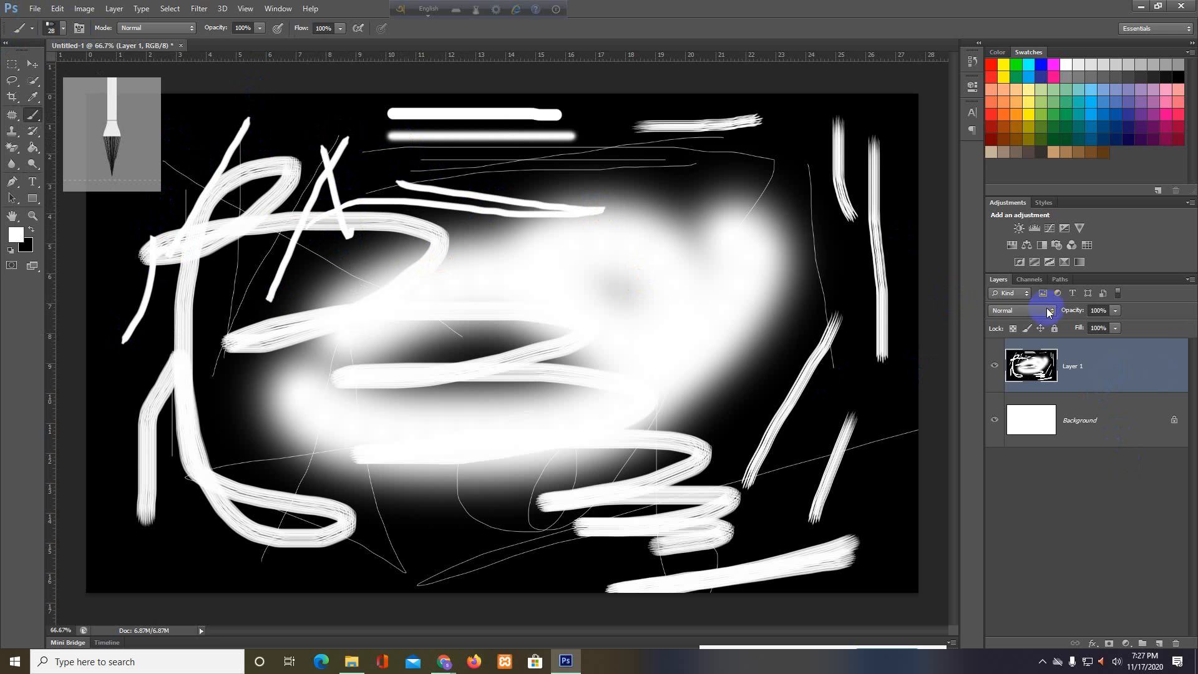
Replace the painted layer with a new layer filled with black over the whole canvas
key(Delete)
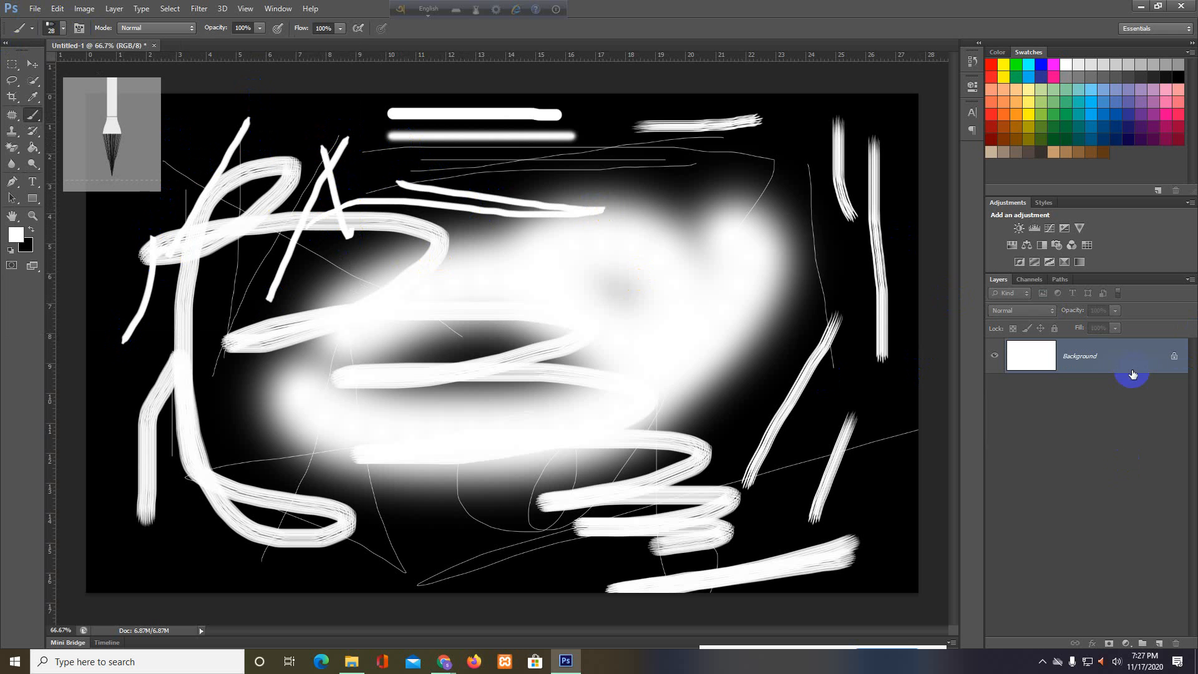
click(1157, 635)
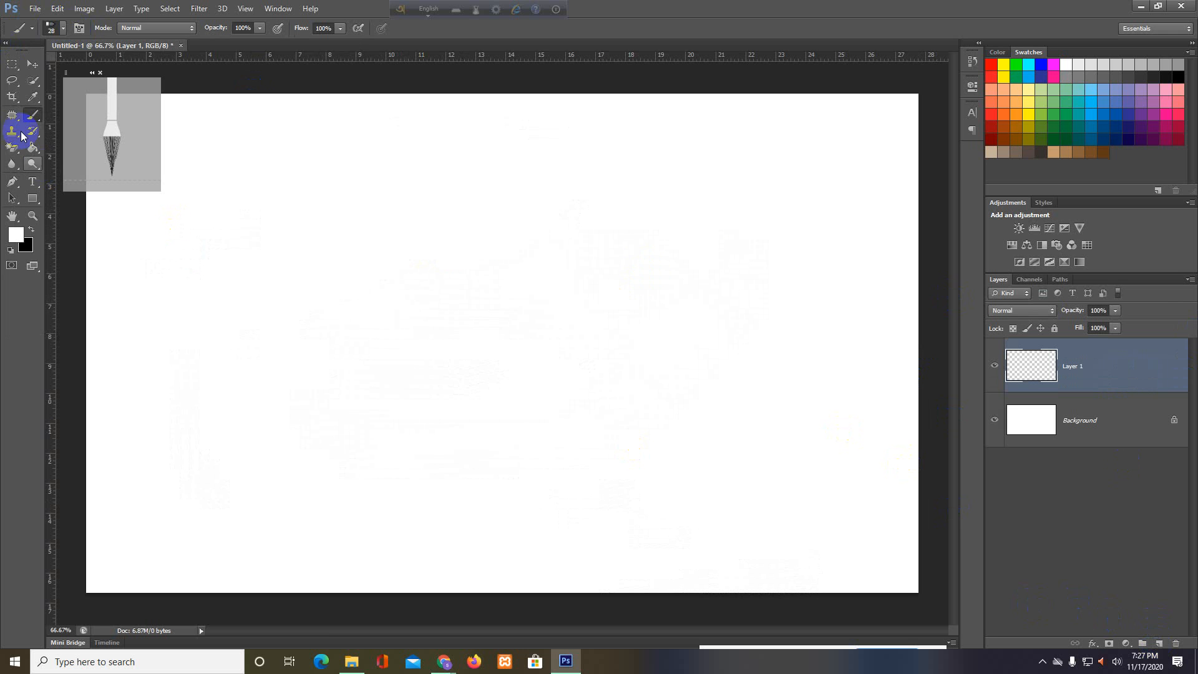
drag(11, 64, 137, 107)
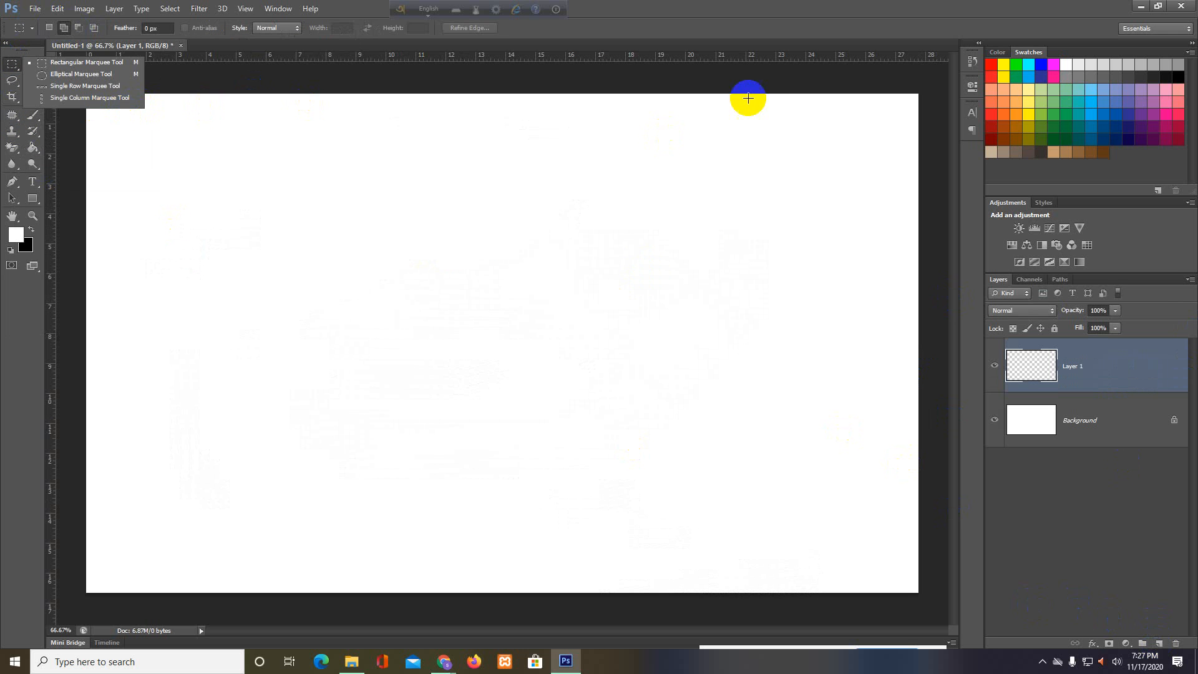
drag(921, 88, 11, 612)
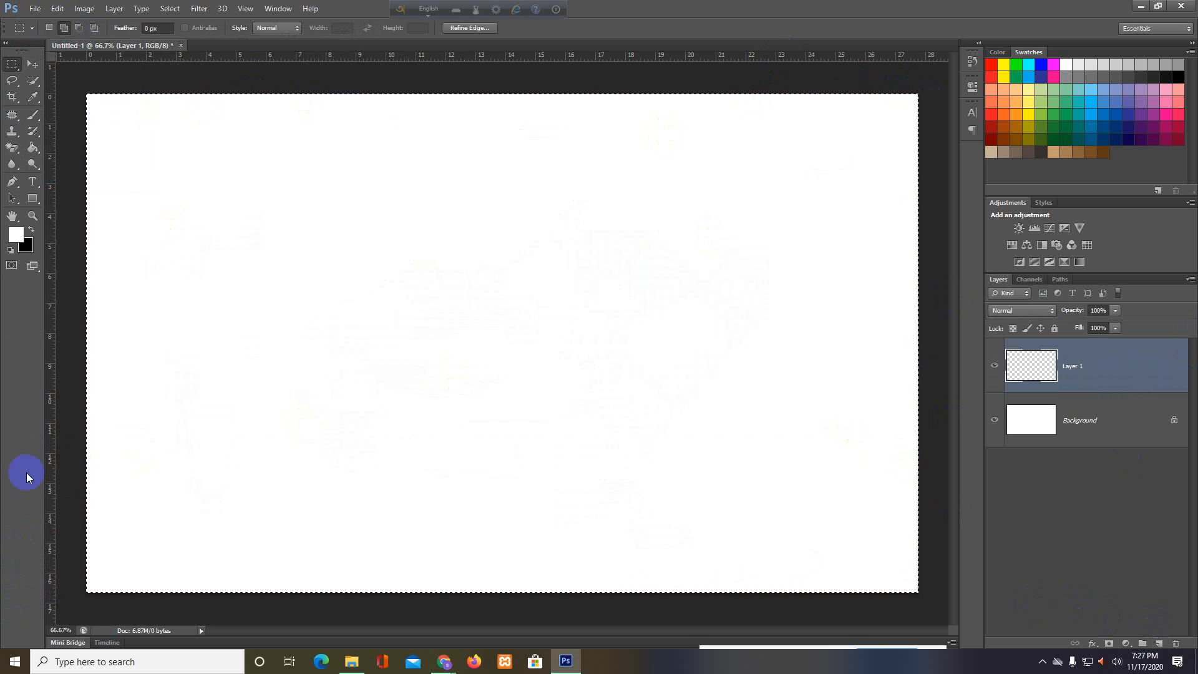
key(ctrl+BackSpace)
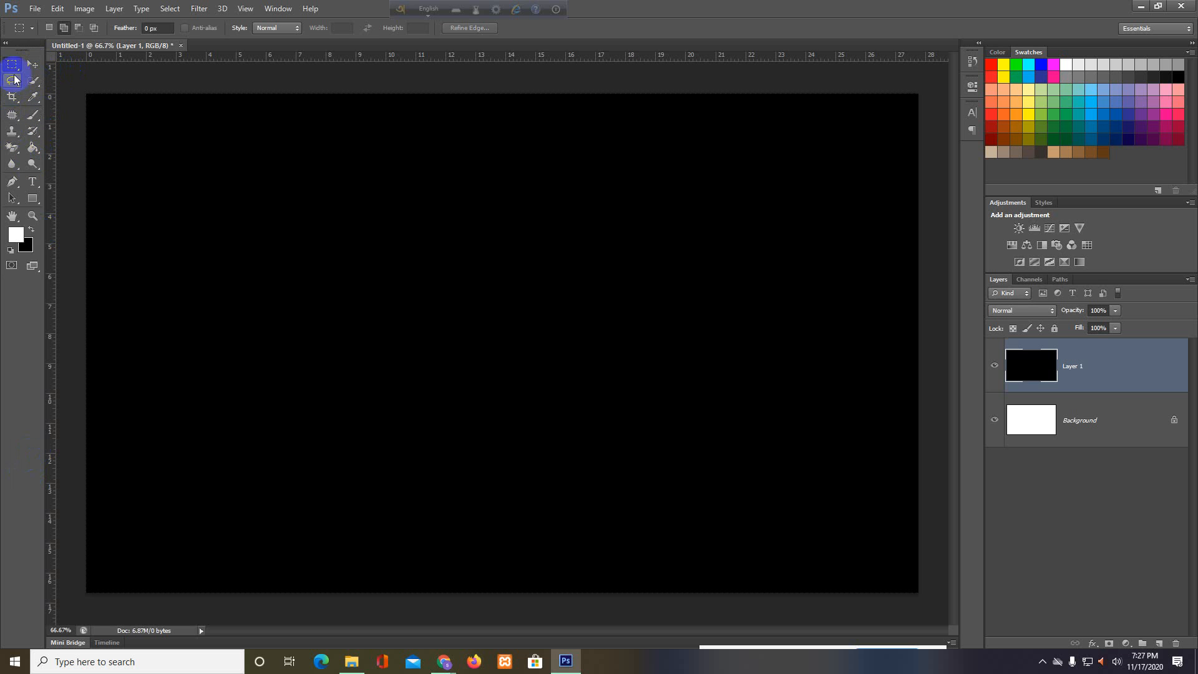
Activate the Brush tool with the soft round brush at 28 px and 0% hardness
click(28, 119)
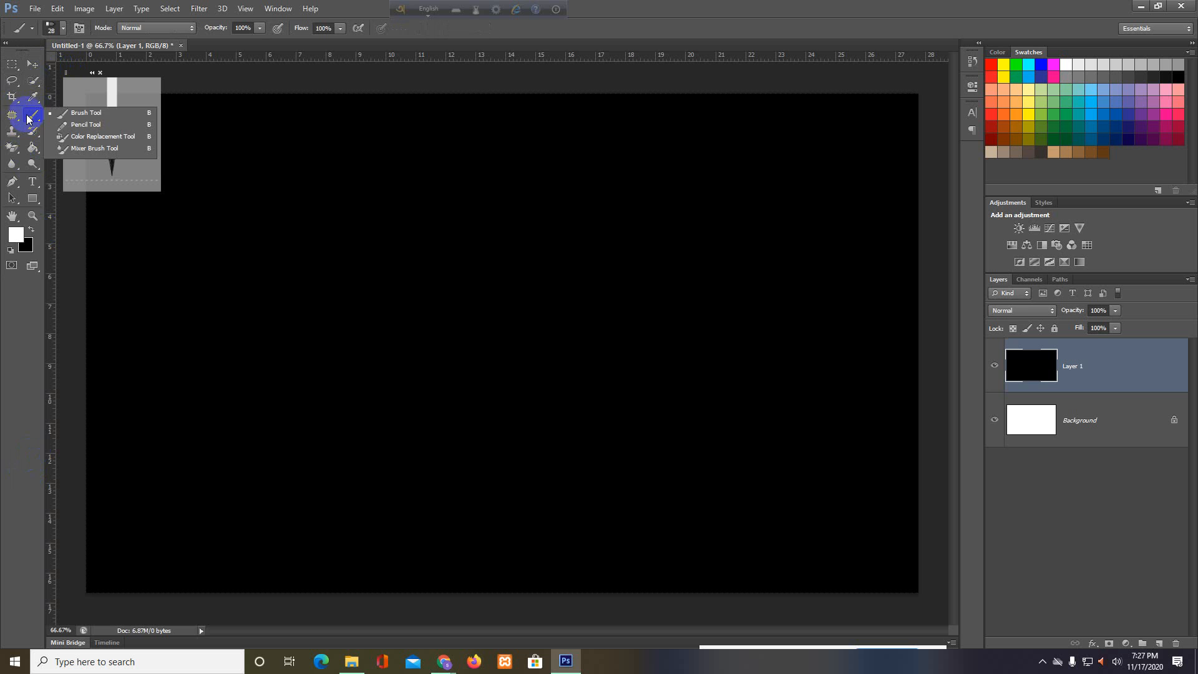
click(70, 115)
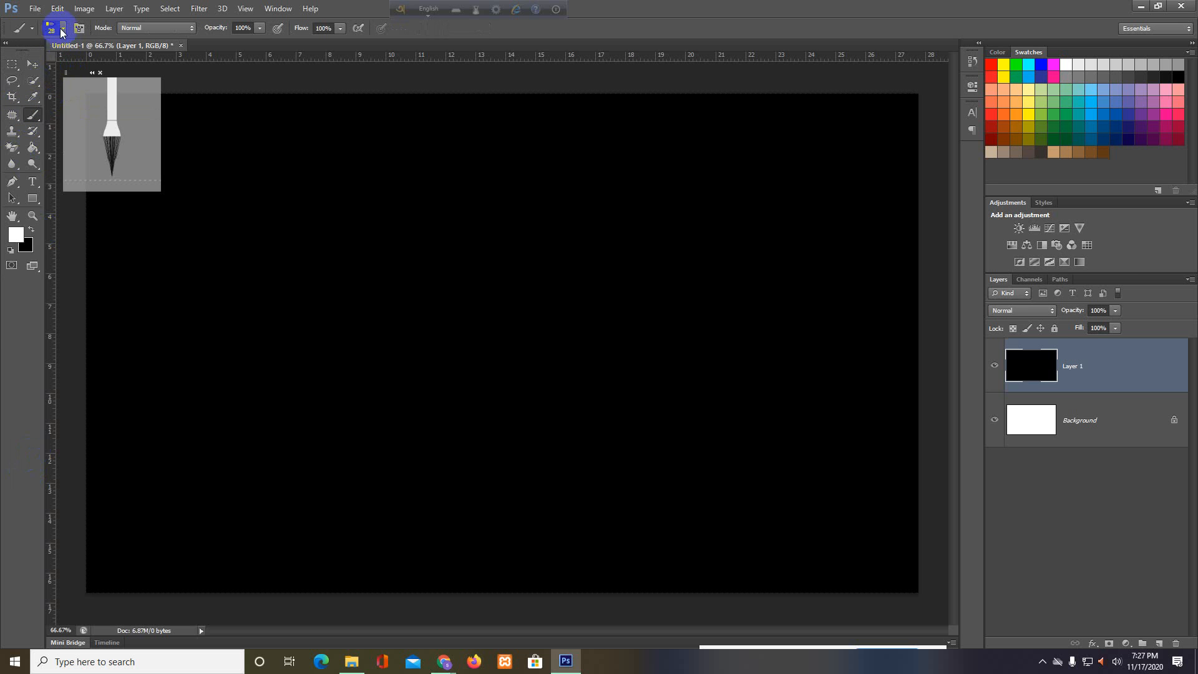
click(61, 29)
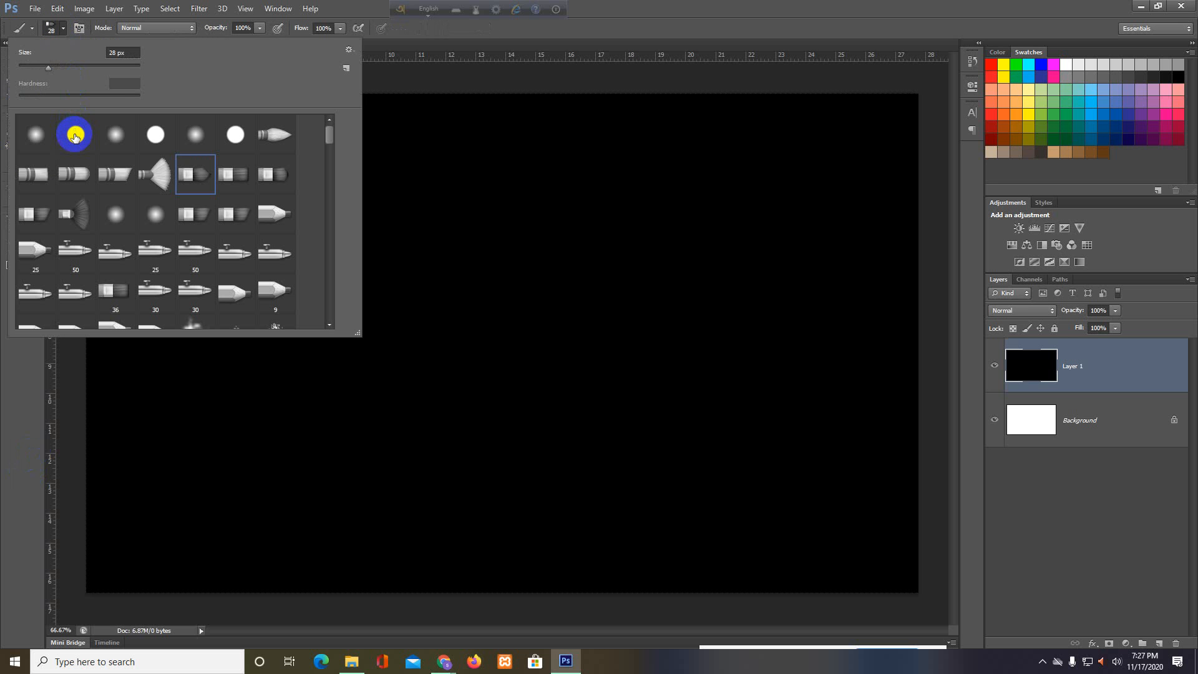
click(34, 136)
click(36, 68)
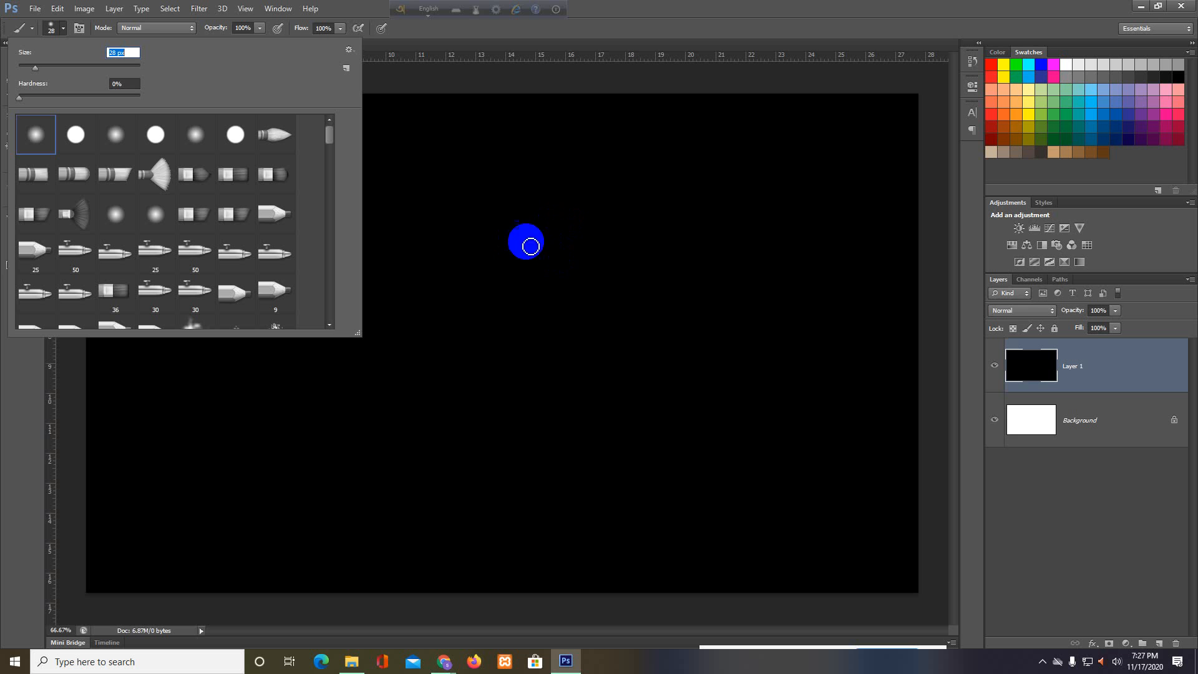
click(28, 391)
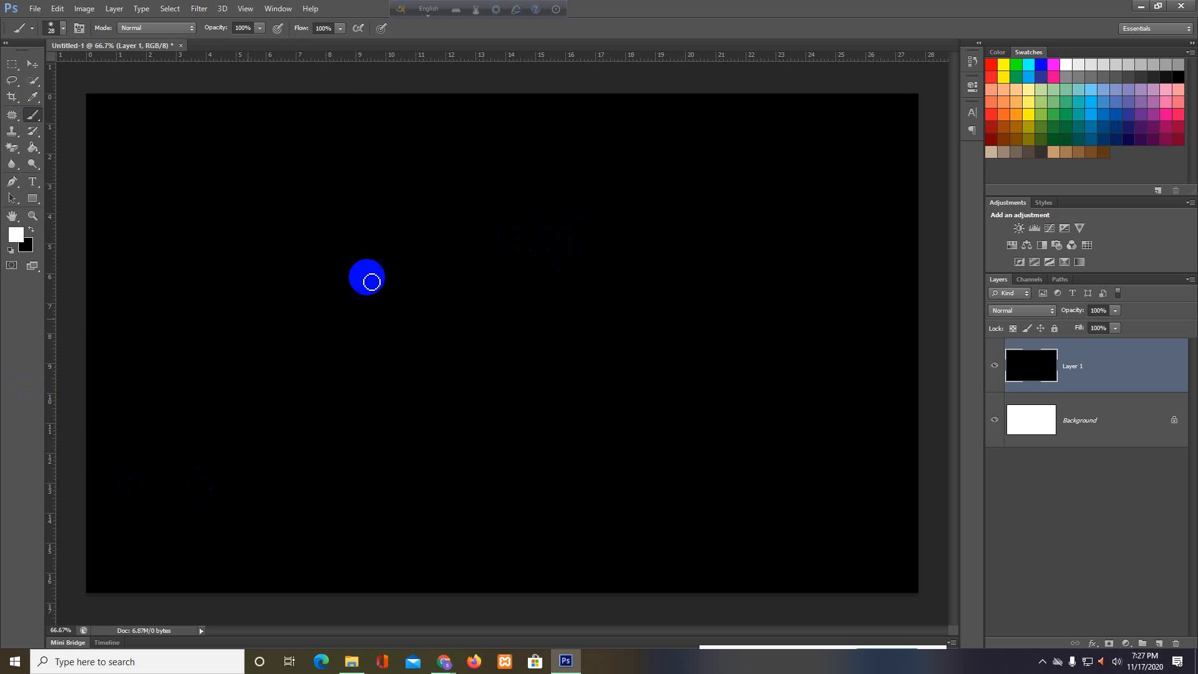
click(62, 29)
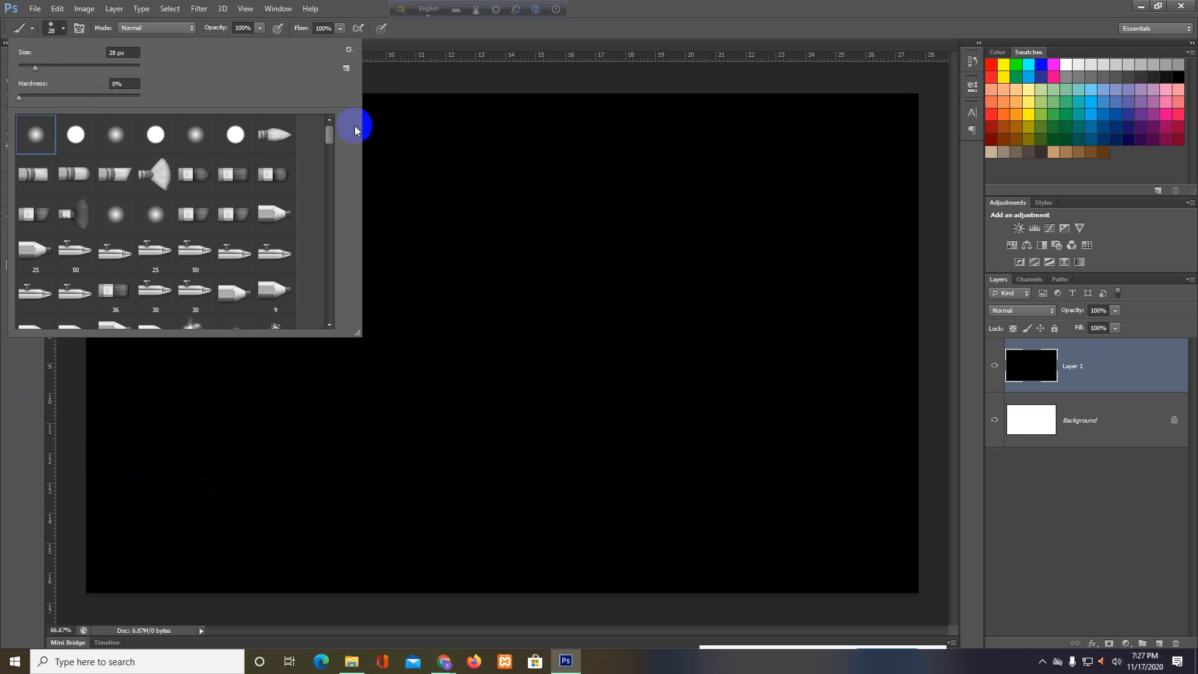
click(26, 414)
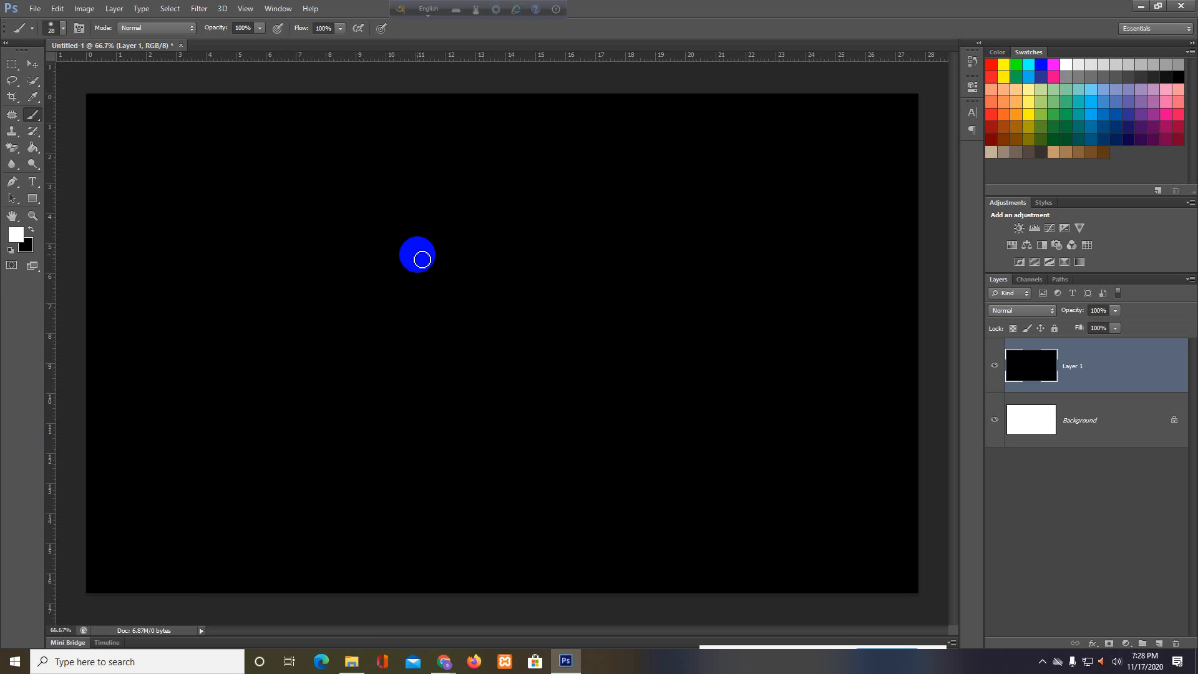
Enlarge the soft round brush to 400 px and stamp one white dab slightly left of the canvas centre
key(bracketleft)
key(bracketleft)
key(bracketright)
key(bracketright)
key(bracketright)
key(bracketright)
key(bracketright)
key(bracketright)
key(bracketright)
key(bracketright)
key(bracketright)
key(bracketright)
key(bracketright)
key(bracketright)
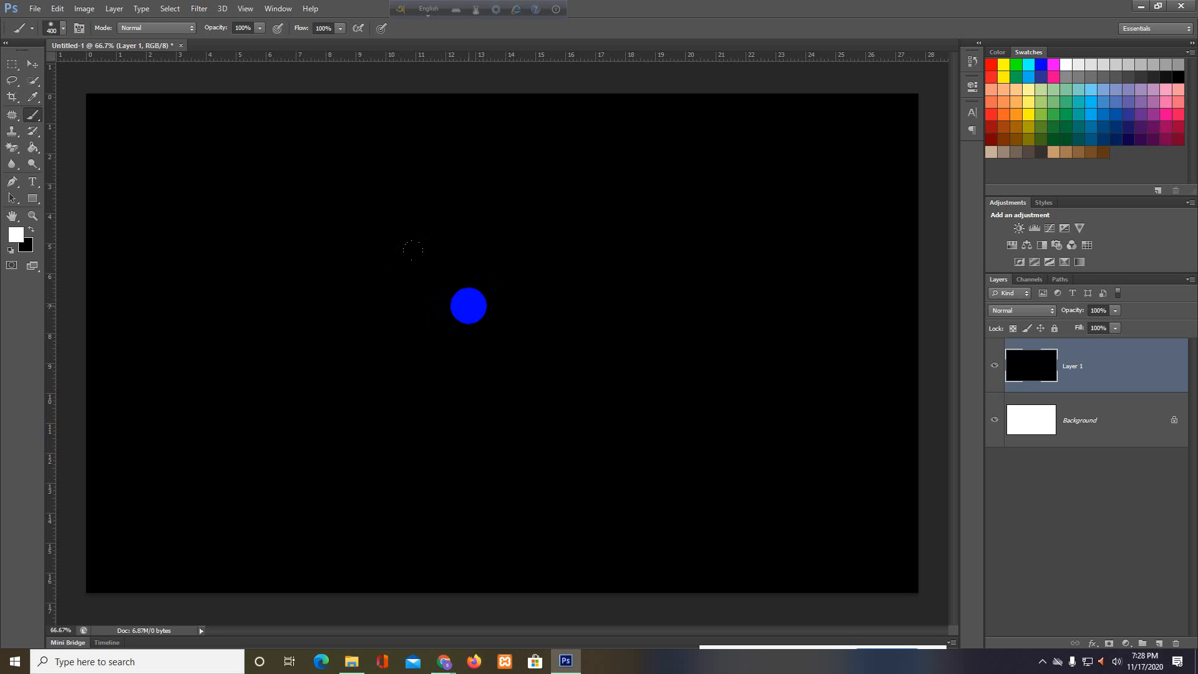
click(468, 306)
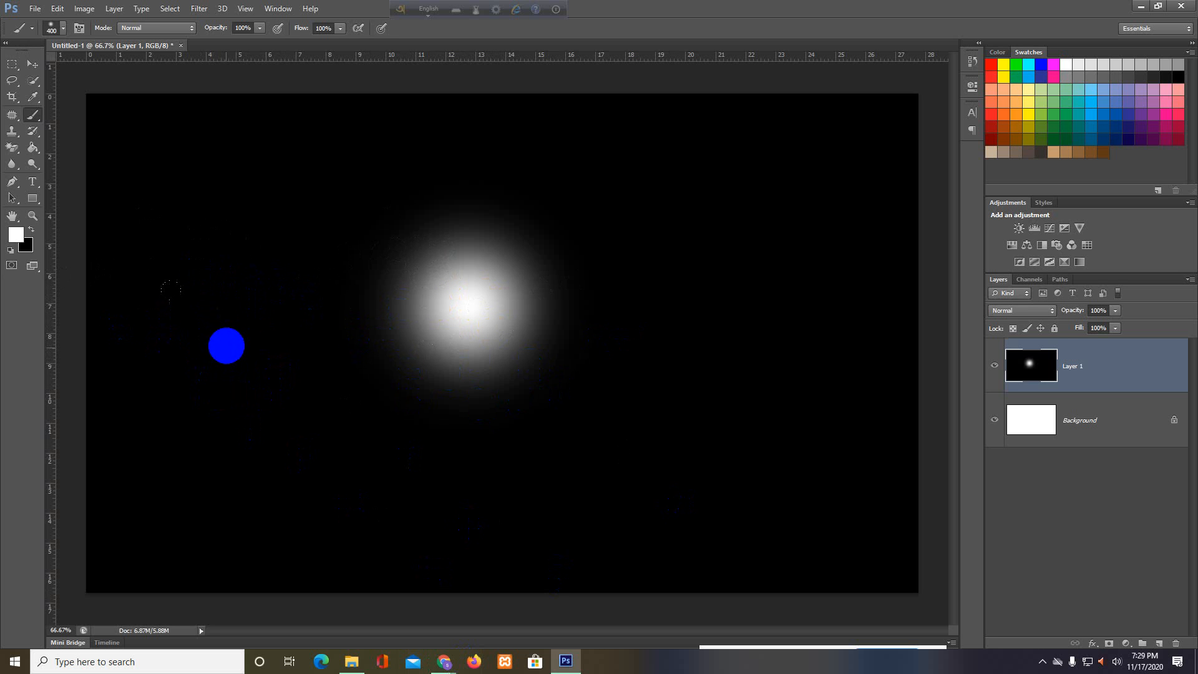
Stamp a white circle left of the soft dab with the 400 px hard round brush, and undo it
click(63, 29)
click(78, 141)
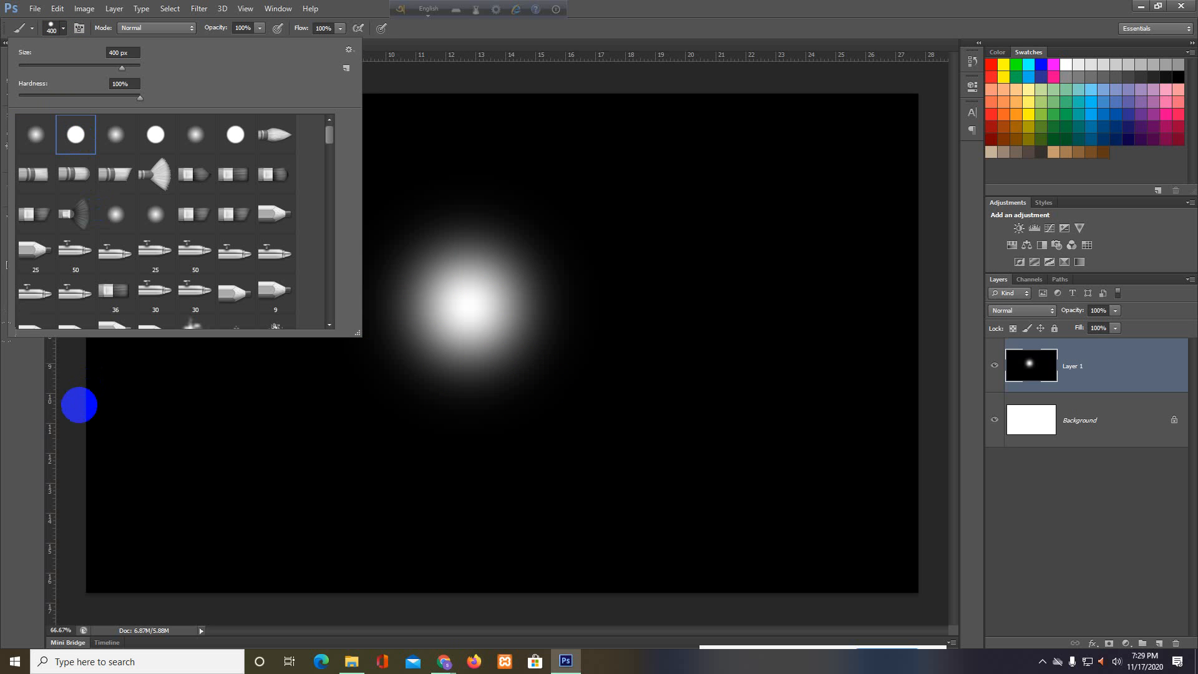
click(22, 404)
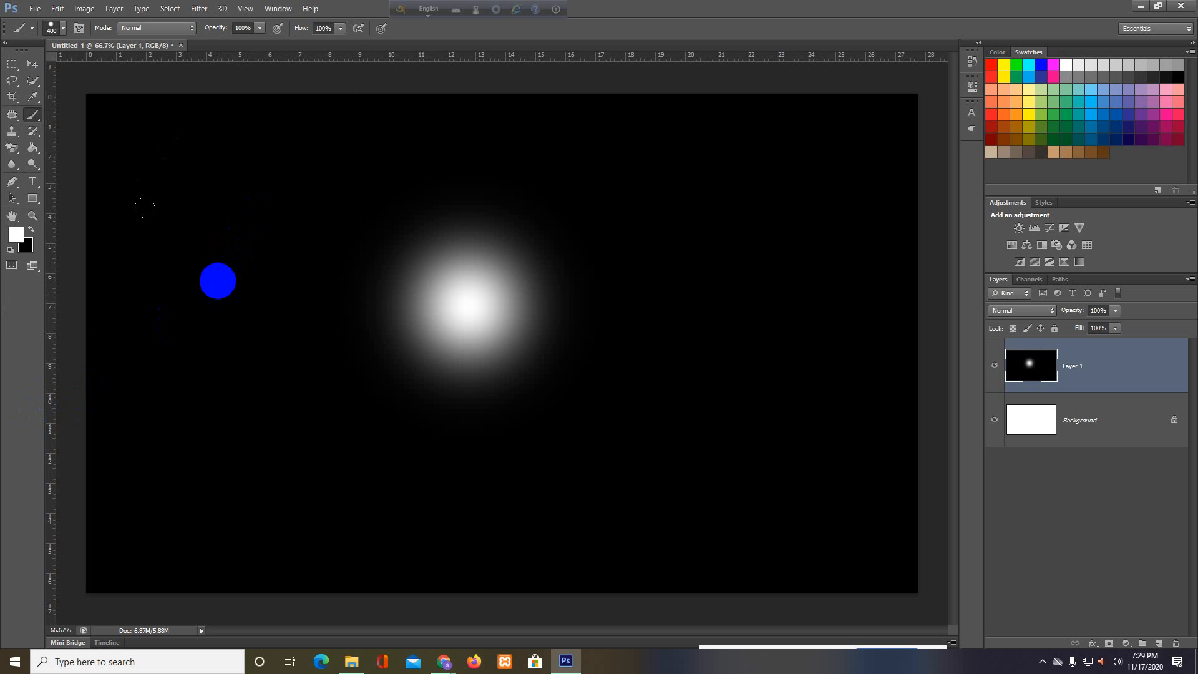
click(217, 280)
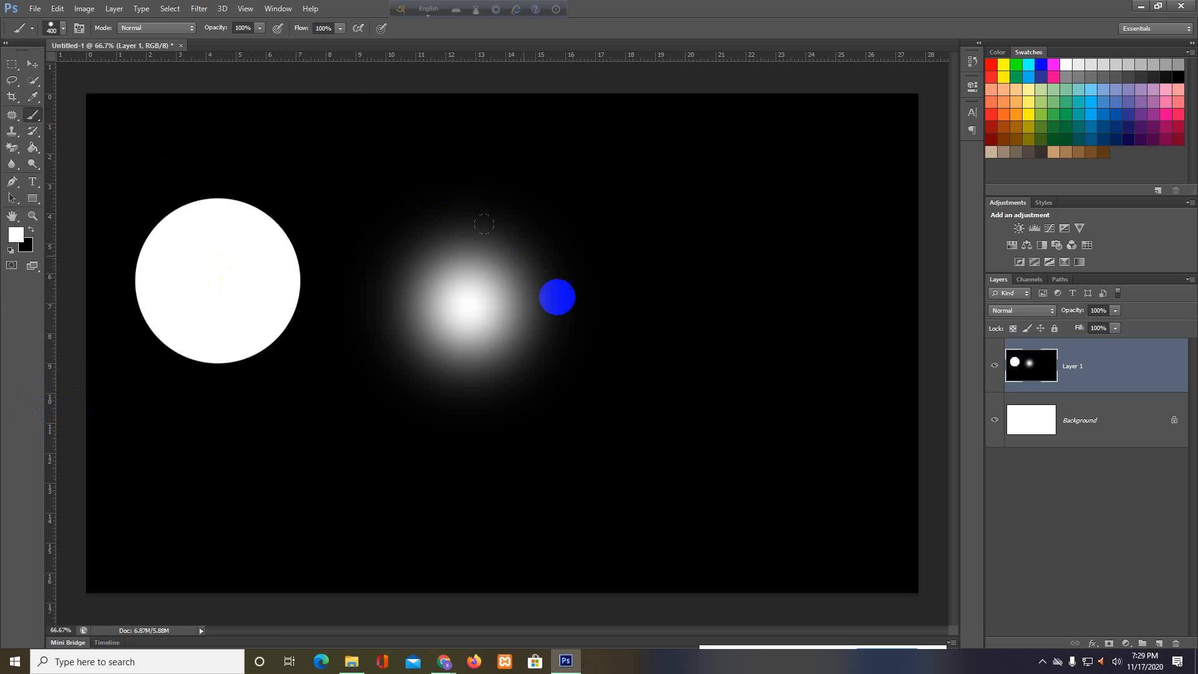
click(204, 269)
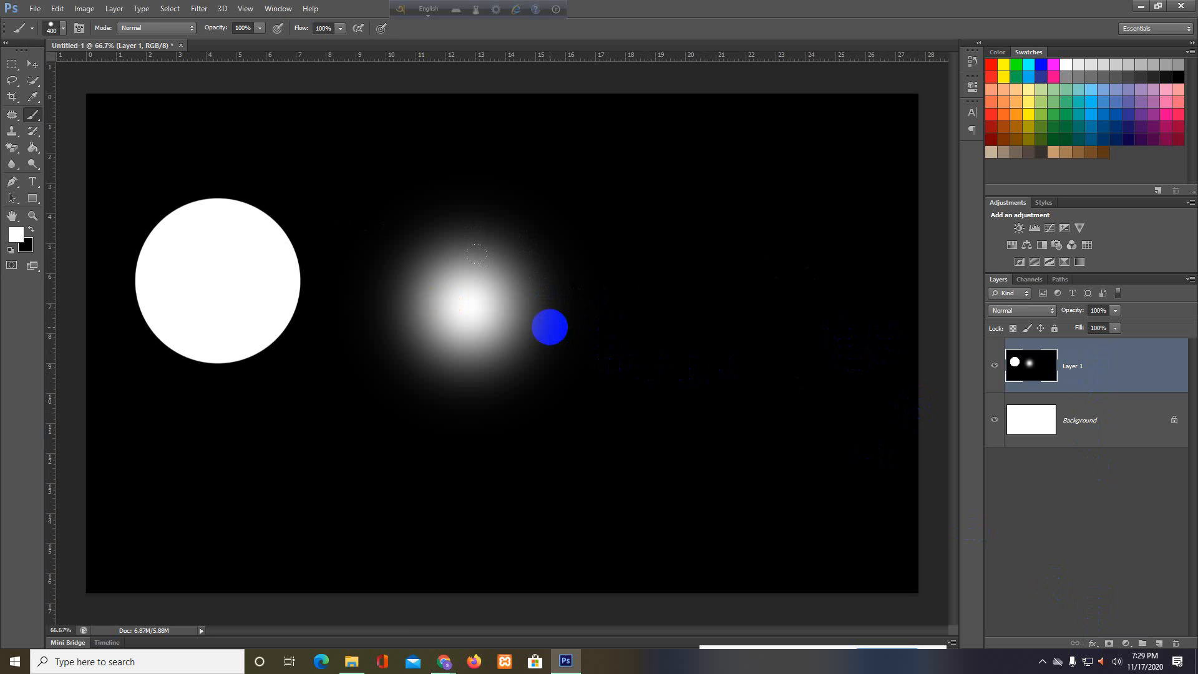
key(ctrl+z)
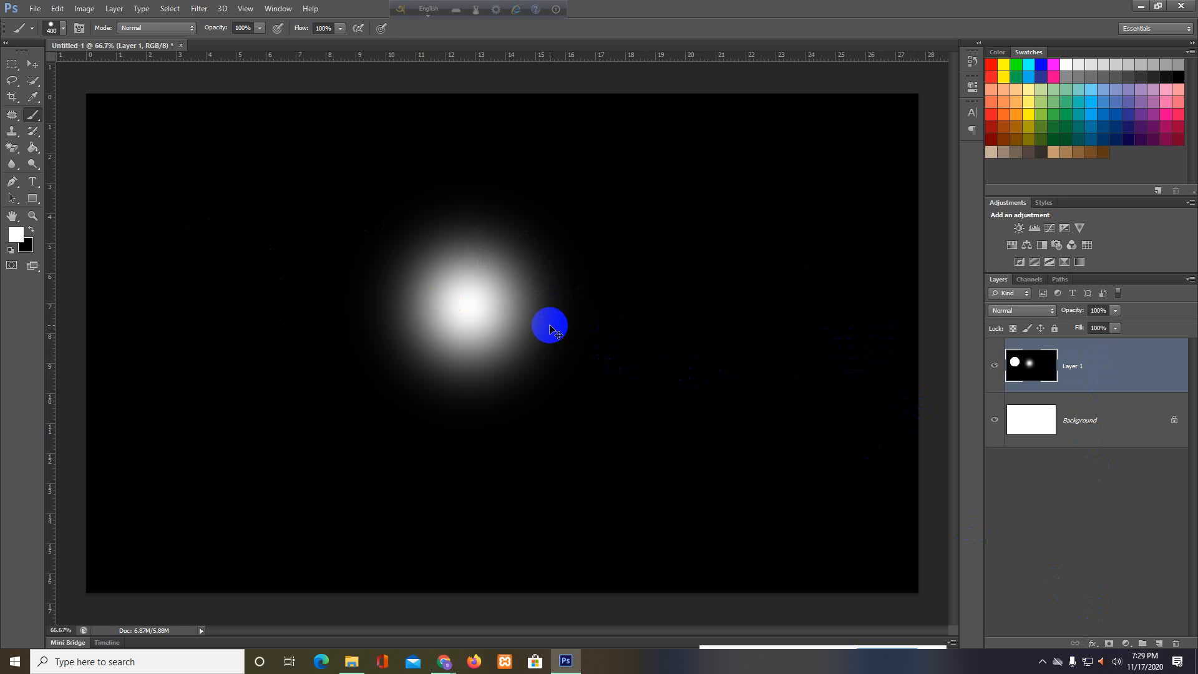
Undo the soft dab, add a new layer above the black one, and stamp a 400 px hard white circle on it left of the canvas centre
key(ctrl+z)
key(ctrl+z)
key(ctrl+z)
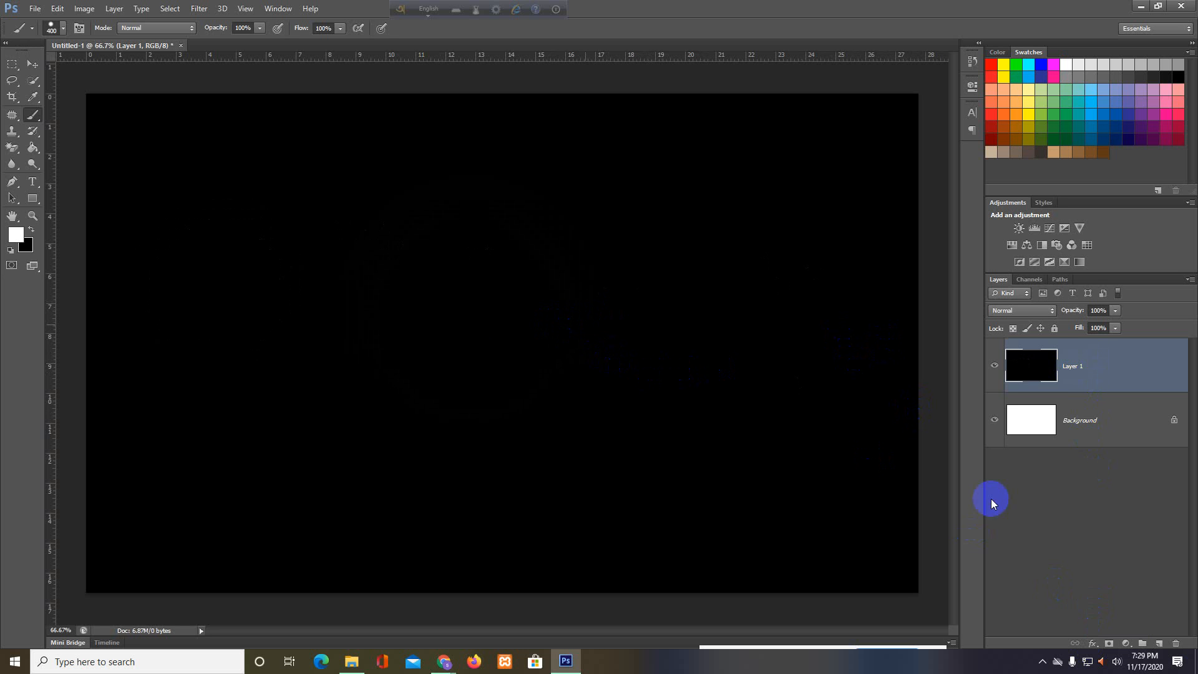
click(1160, 643)
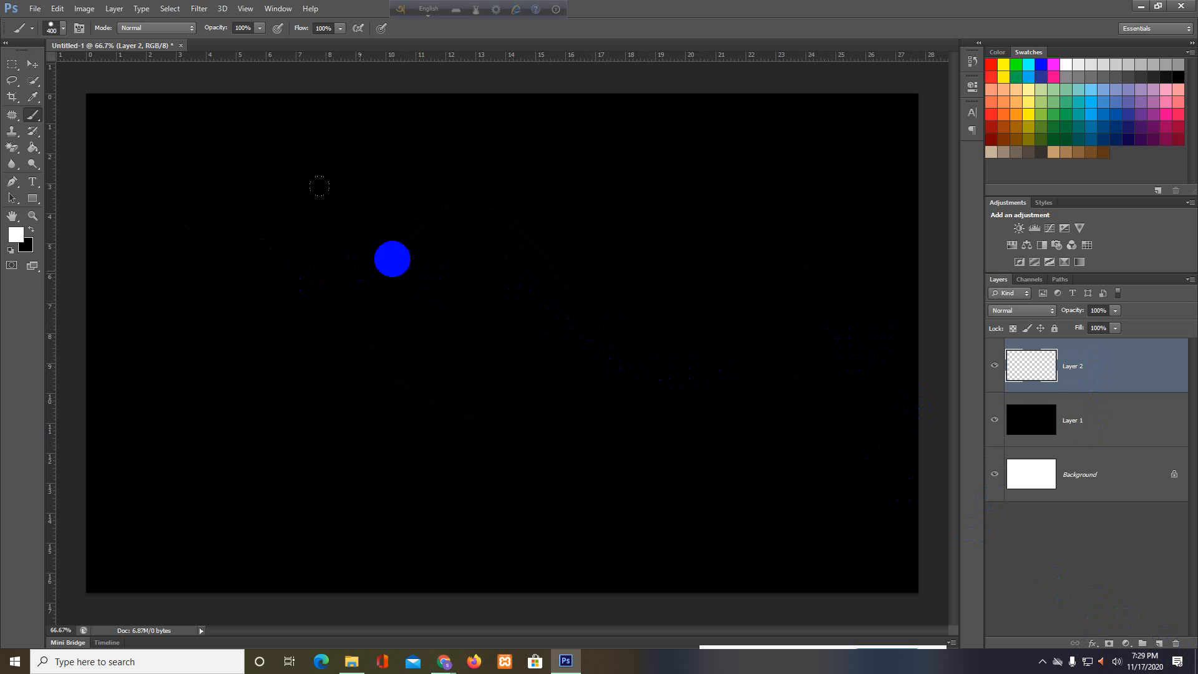
click(480, 299)
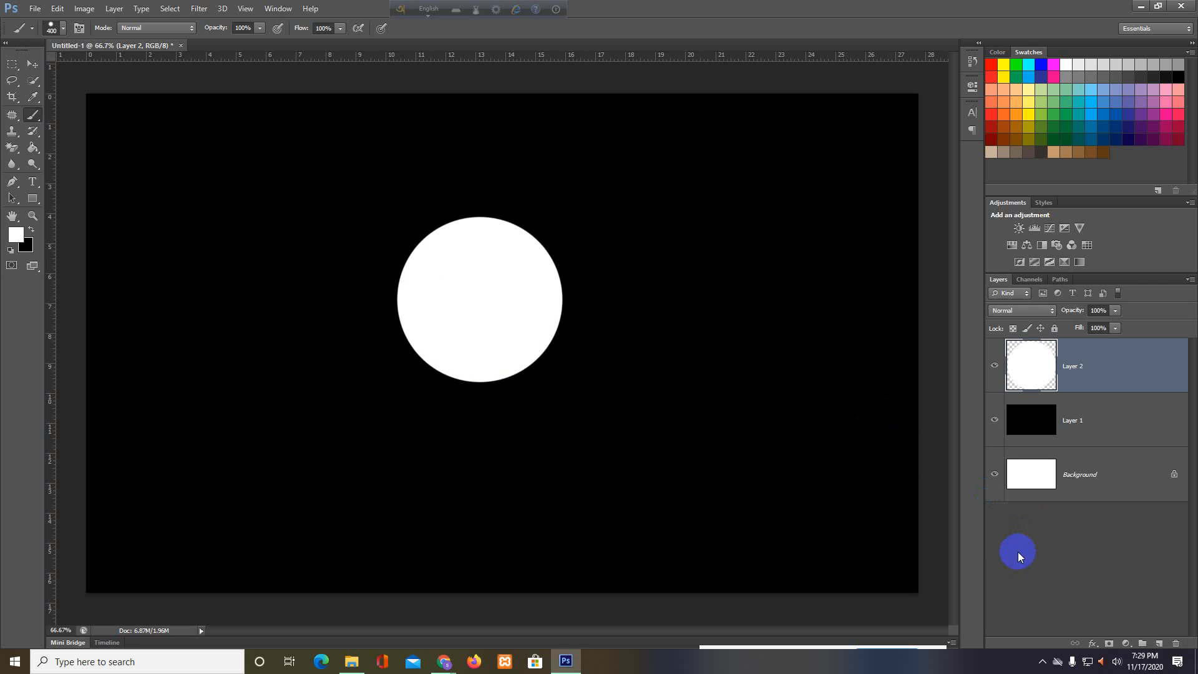
mouse_move(447, 659)
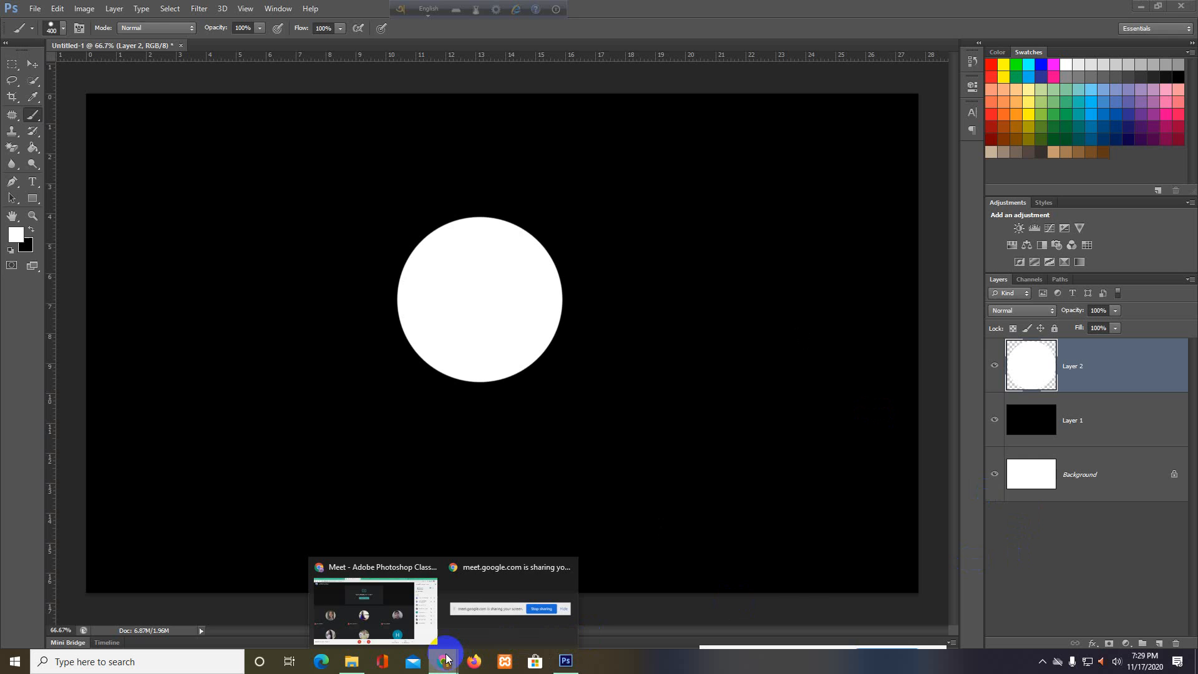
click(388, 615)
click(568, 660)
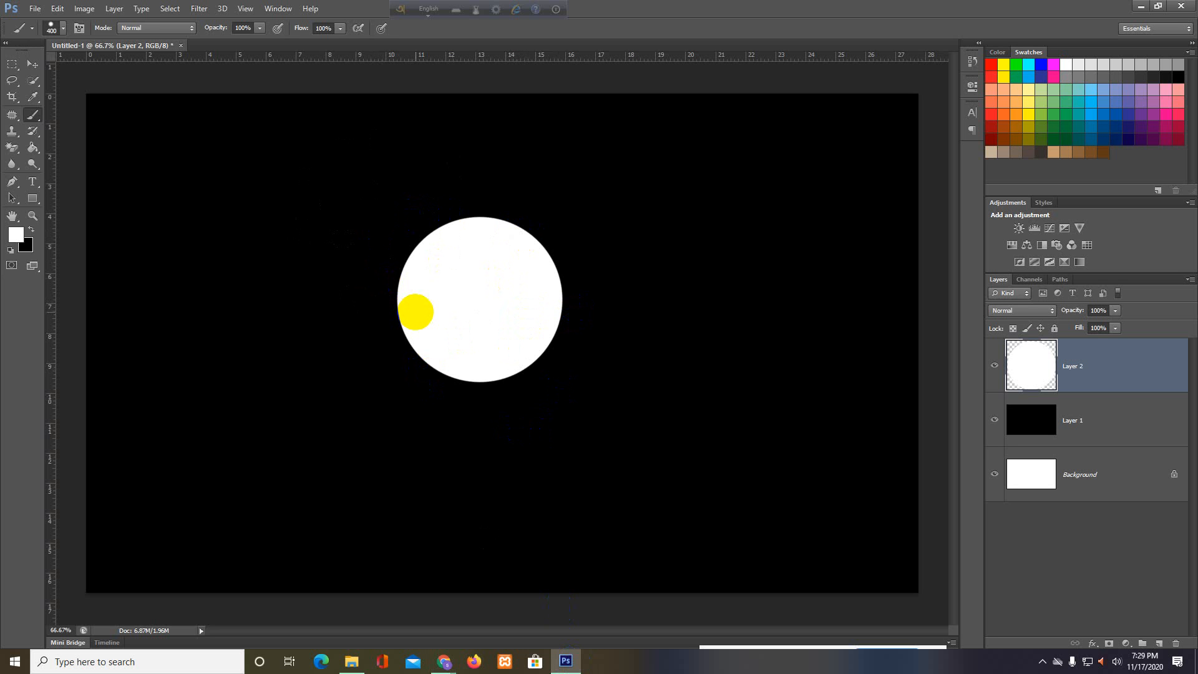
Give the white circle's layer an Outer Glow style and set the glow colour to white (ffffff)
right_click(1084, 360)
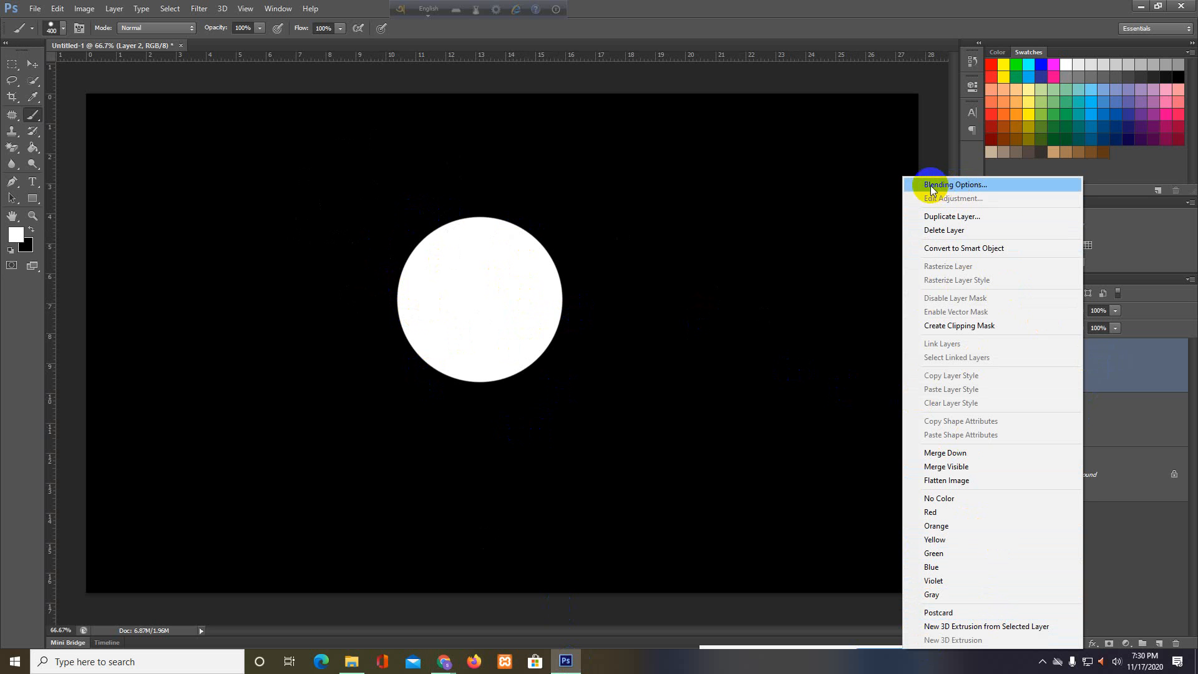
click(978, 185)
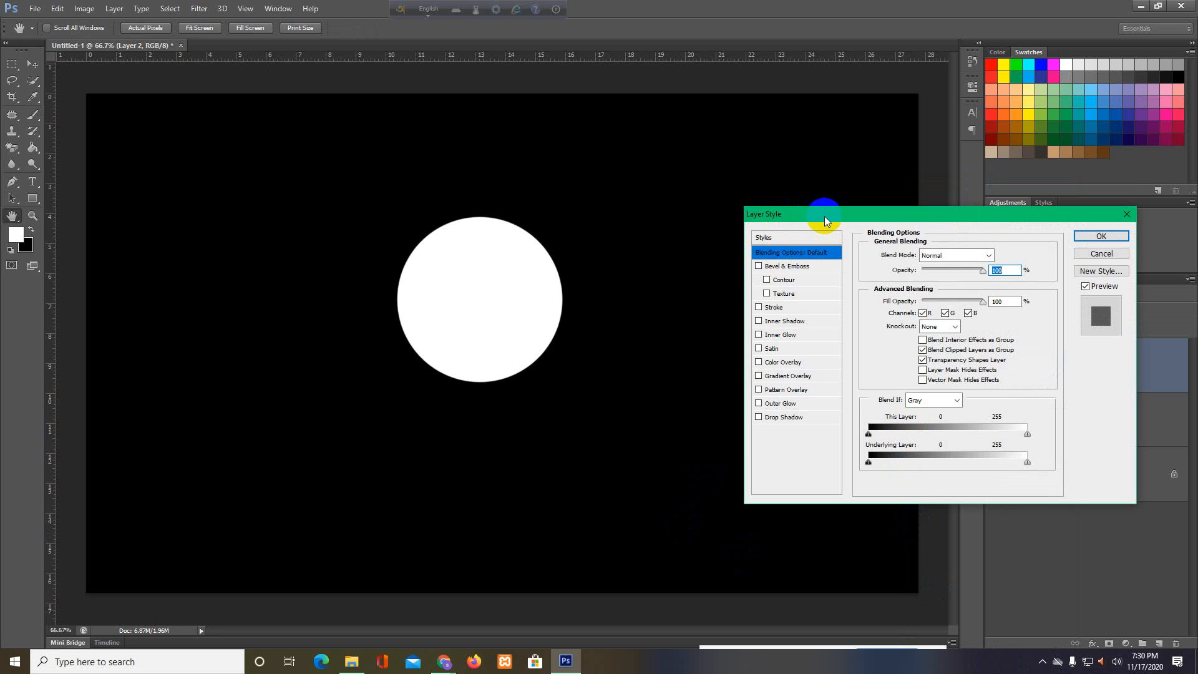
drag(825, 216, 825, 185)
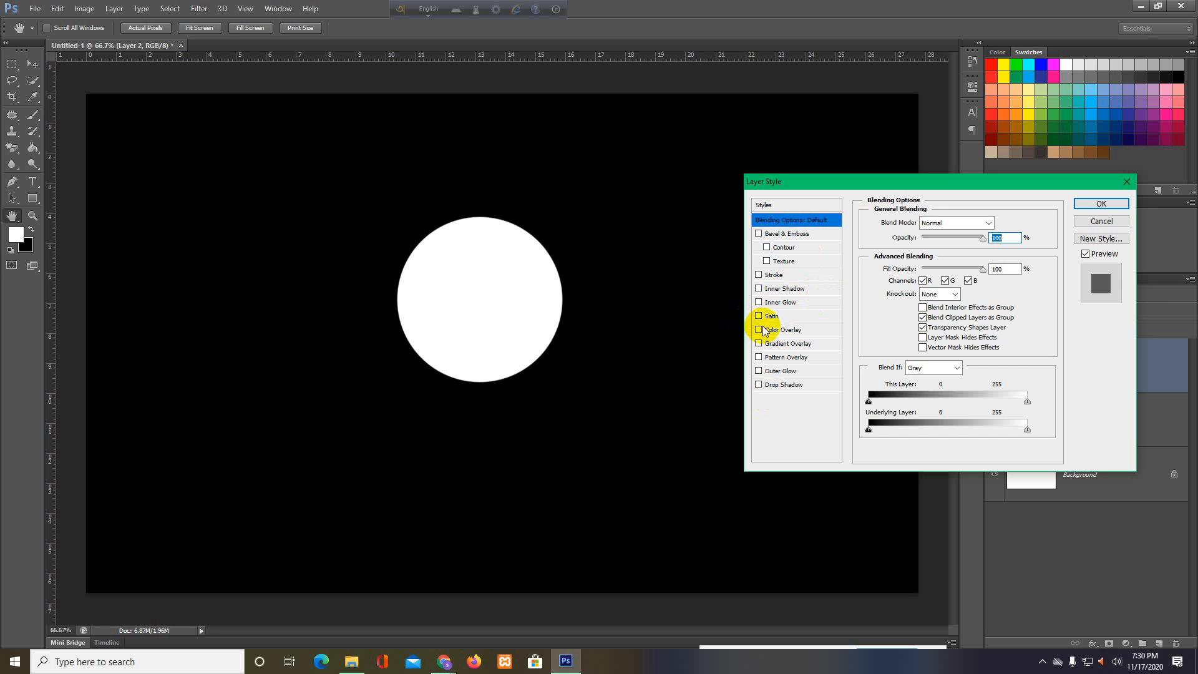
click(781, 374)
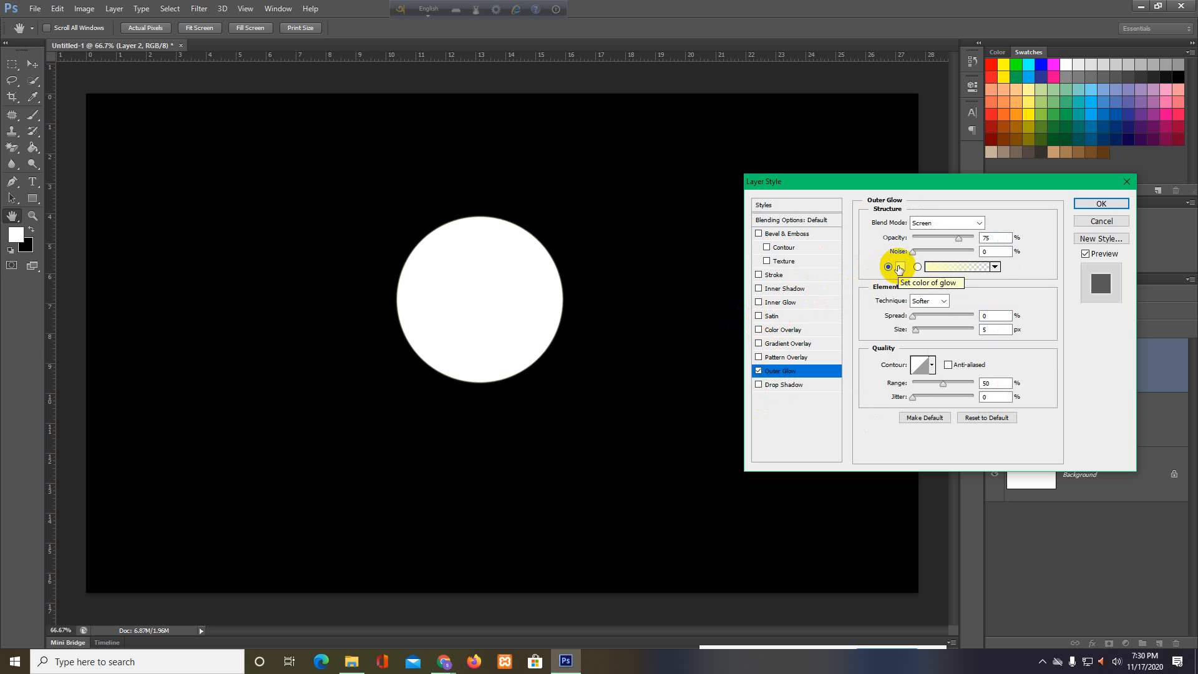
click(901, 267)
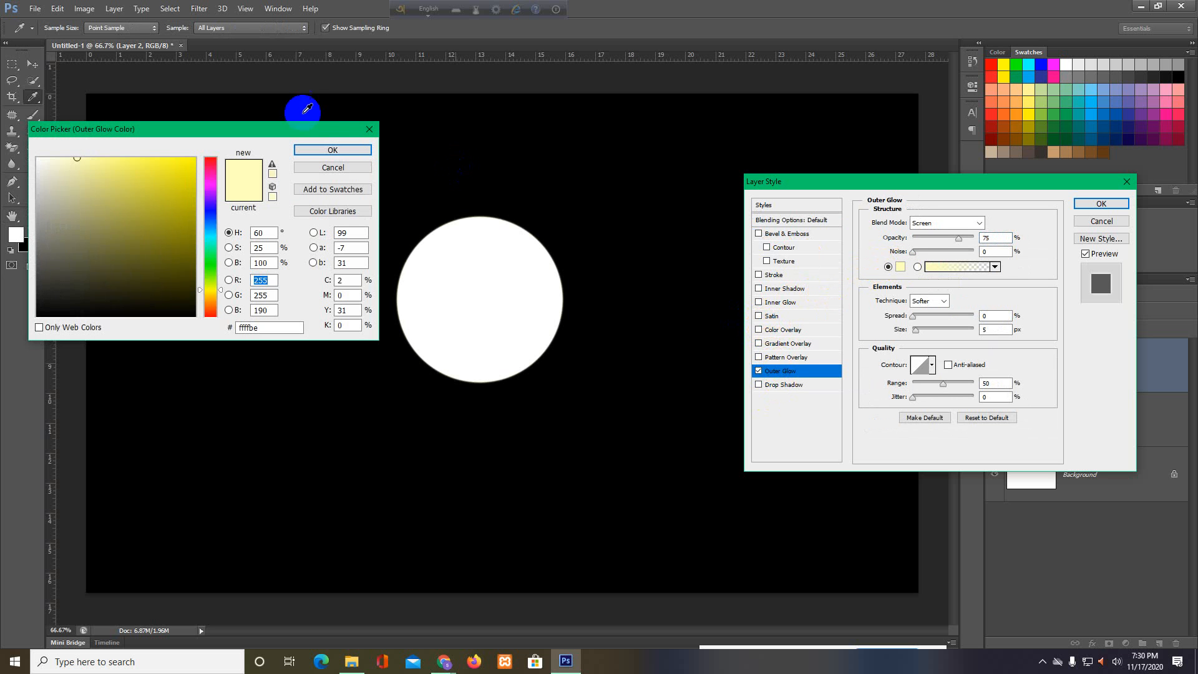
key(Return)
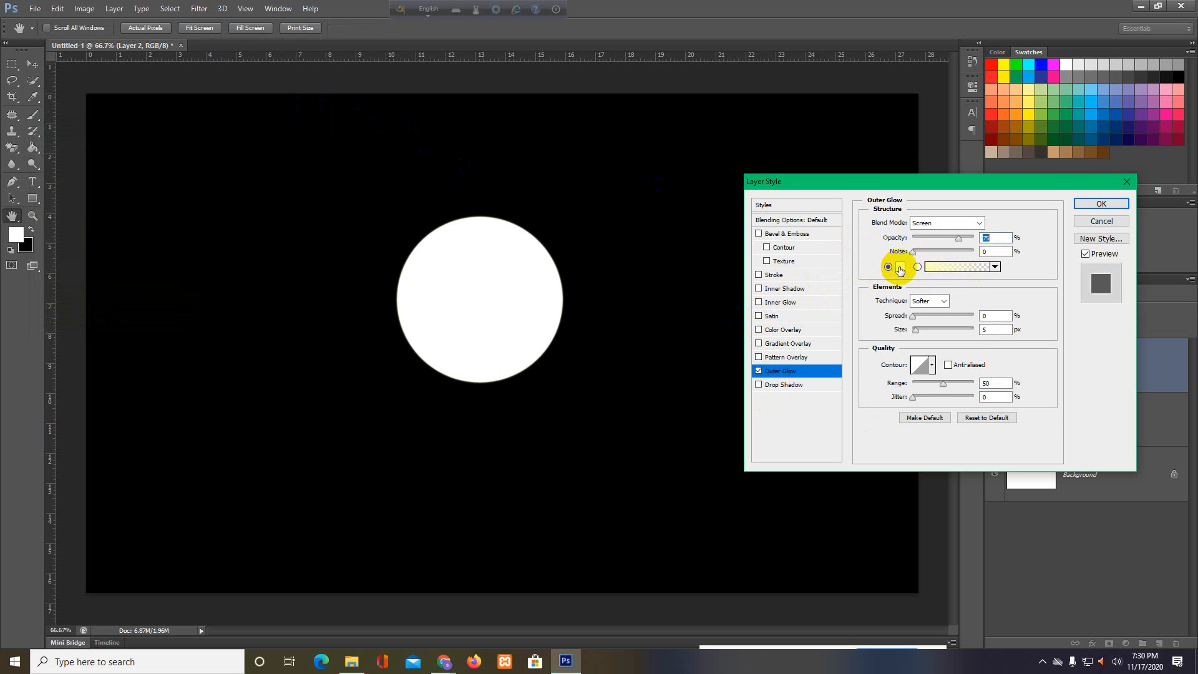
click(900, 269)
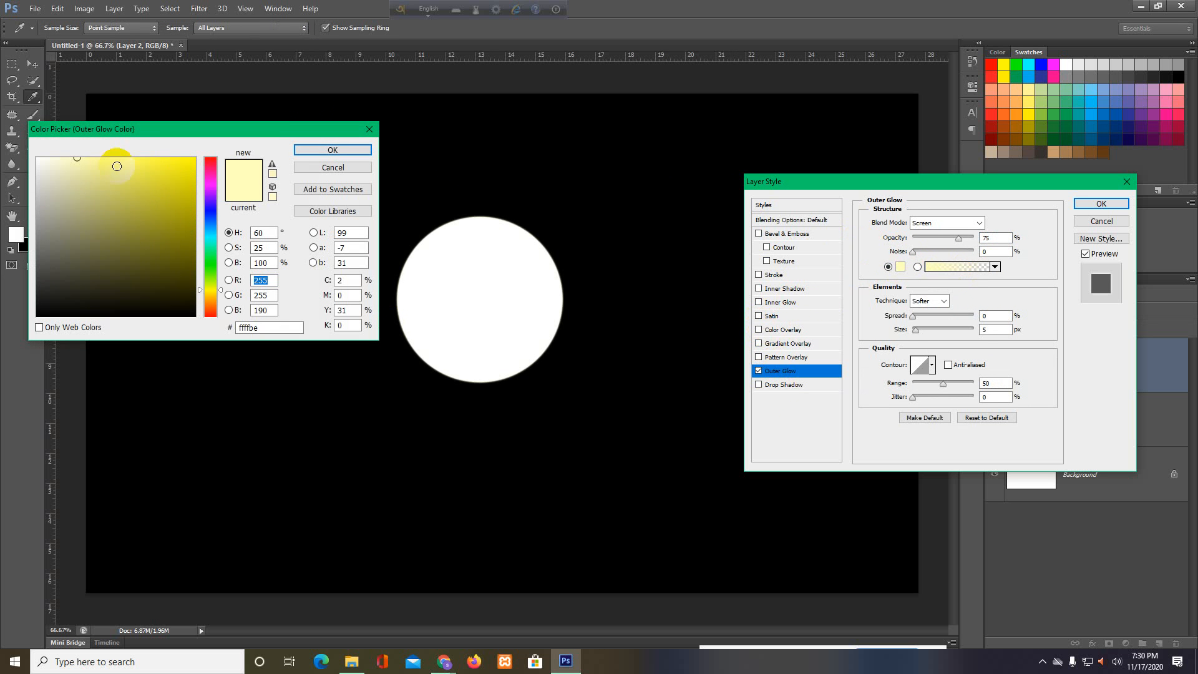
drag(52, 176, 33, 153)
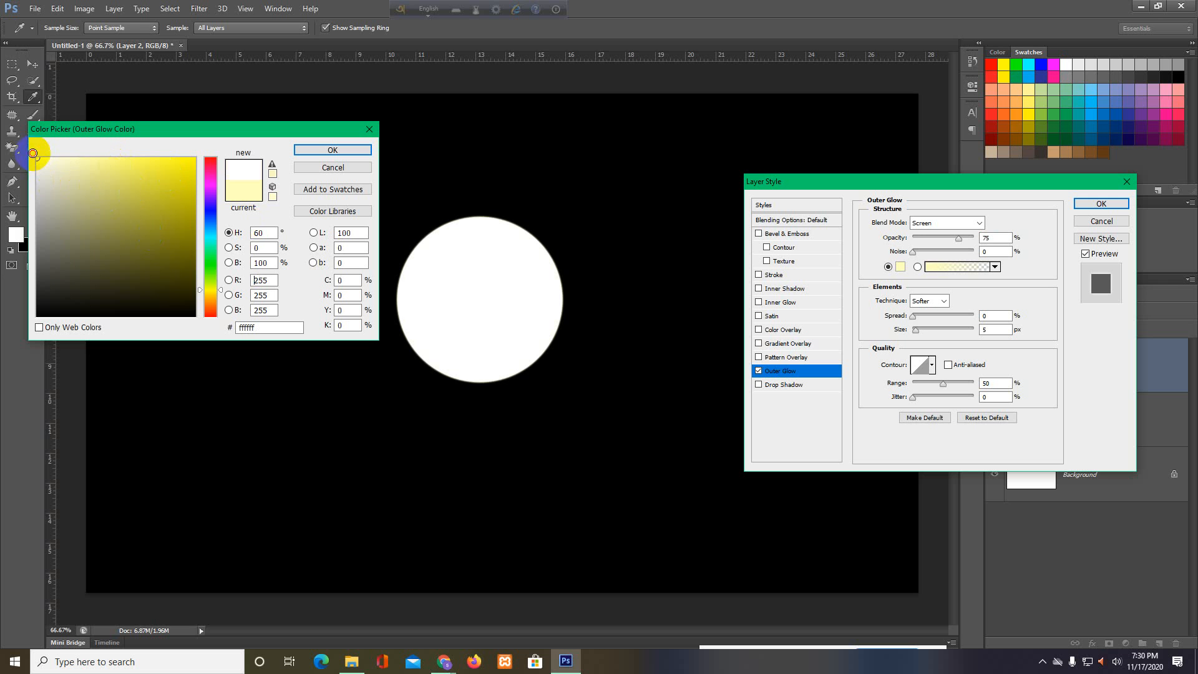
click(332, 151)
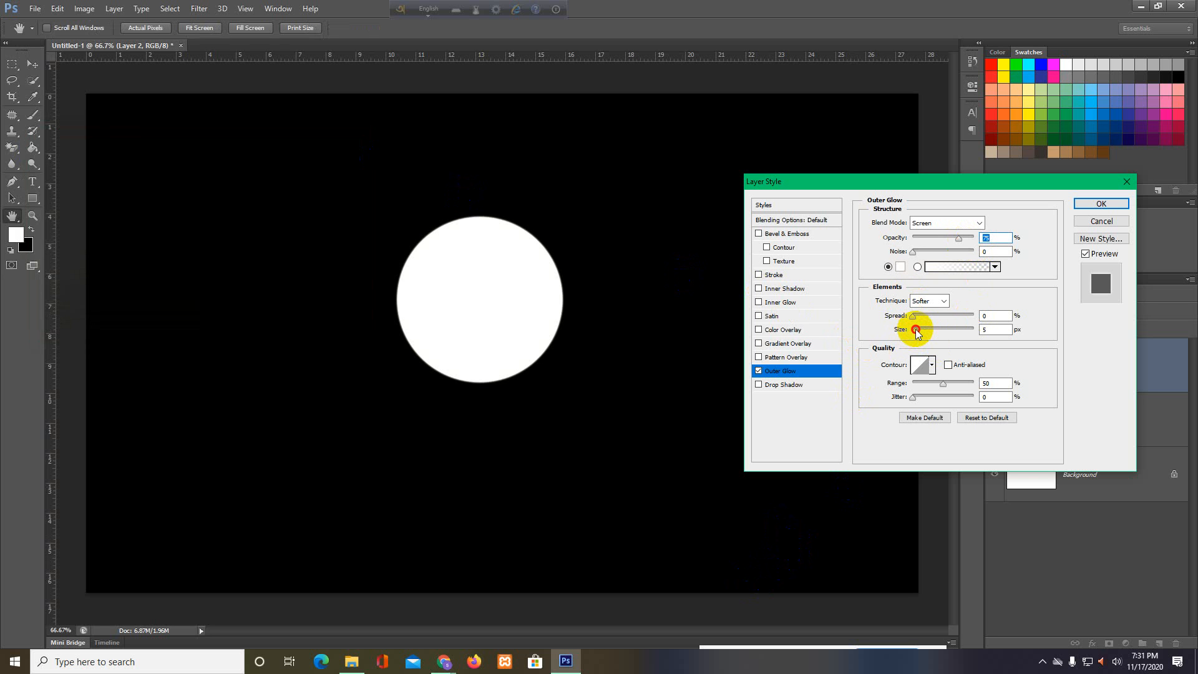
Set the Outer Glow to a size of 250 px and an opacity of 53%, with 0% spread, and apply the style
drag(916, 331, 1025, 349)
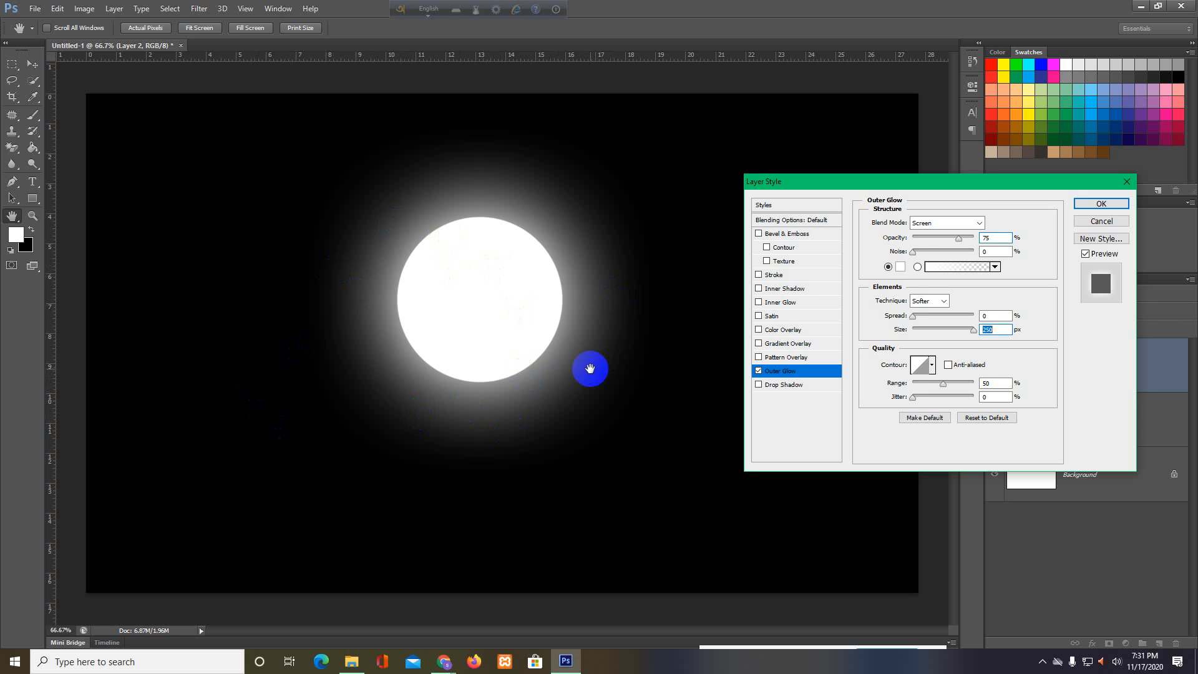
mouse_move(960, 238)
mouse_down()
mouse_move(949, 242)
mouse_move(1070, 232)
mouse_move(940, 243)
mouse_move(947, 251)
mouse_up()
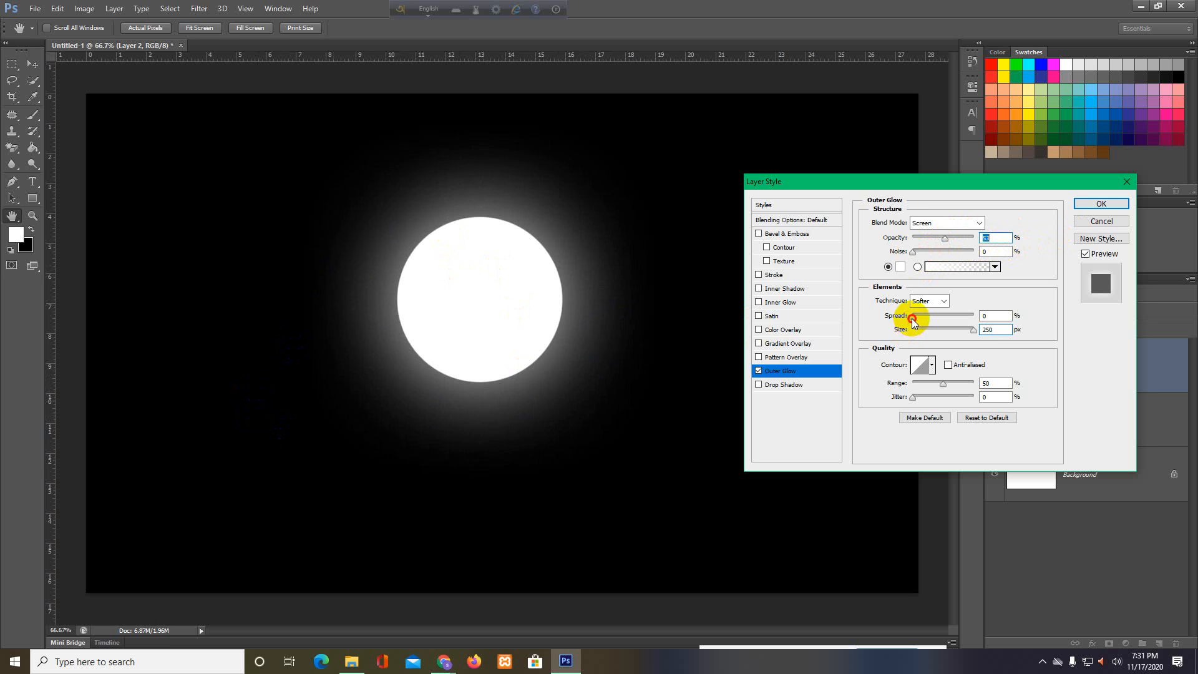
mouse_move(913, 320)
mouse_down()
mouse_move(996, 317)
mouse_move(907, 326)
mouse_up()
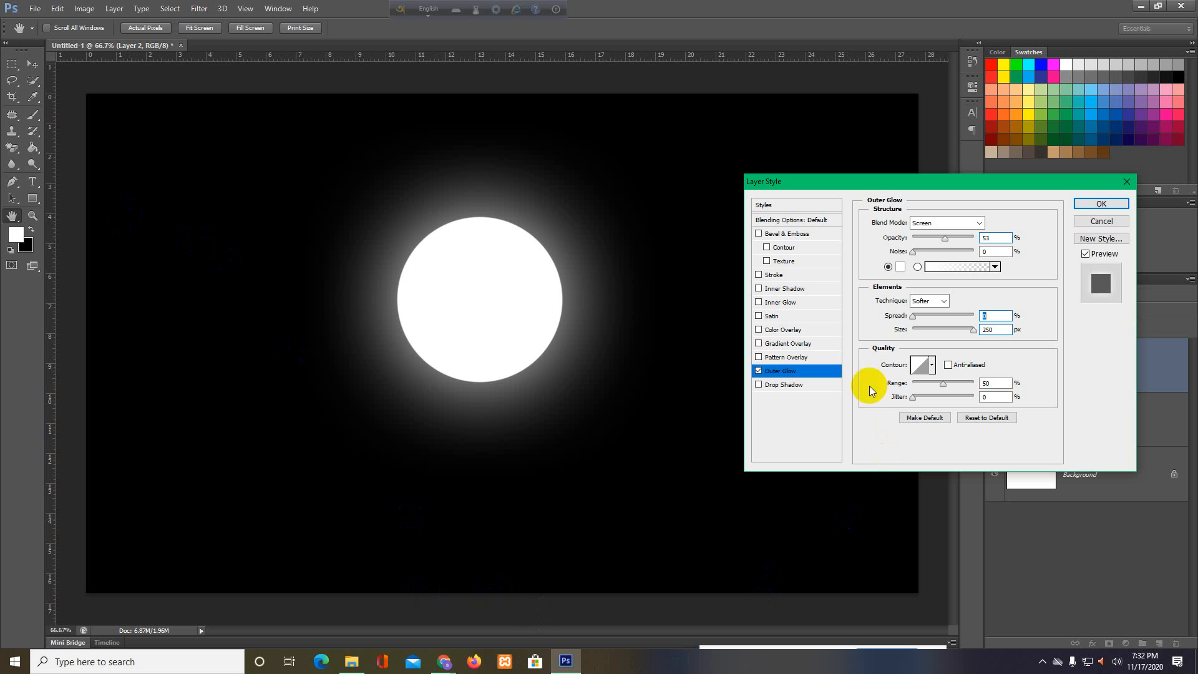
click(1099, 204)
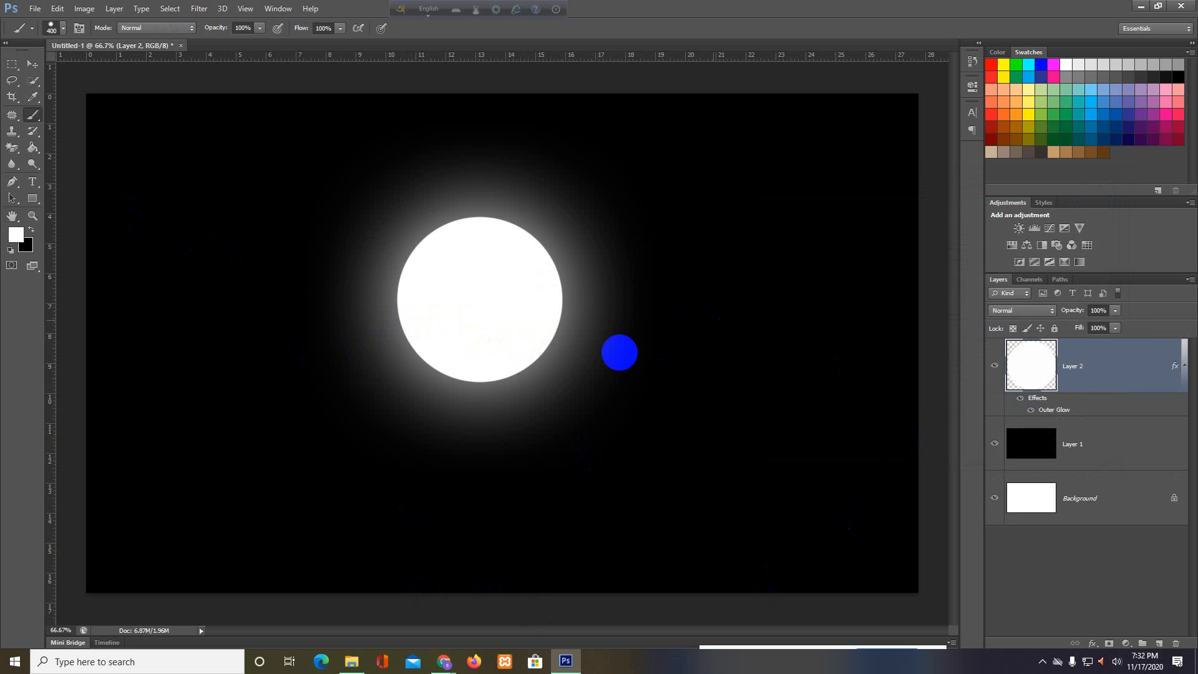
Move the glowing circle slightly to the right, to about X 1052 px, Y 506 px on the canvas
click(30, 65)
mouse_move(434, 329)
mouse_down()
mouse_move(455, 289)
mouse_move(789, 214)
mouse_move(765, 243)
mouse_move(324, 324)
mouse_move(503, 257)
mouse_move(784, 201)
mouse_move(770, 209)
mouse_move(861, 154)
mouse_move(585, 279)
mouse_up()
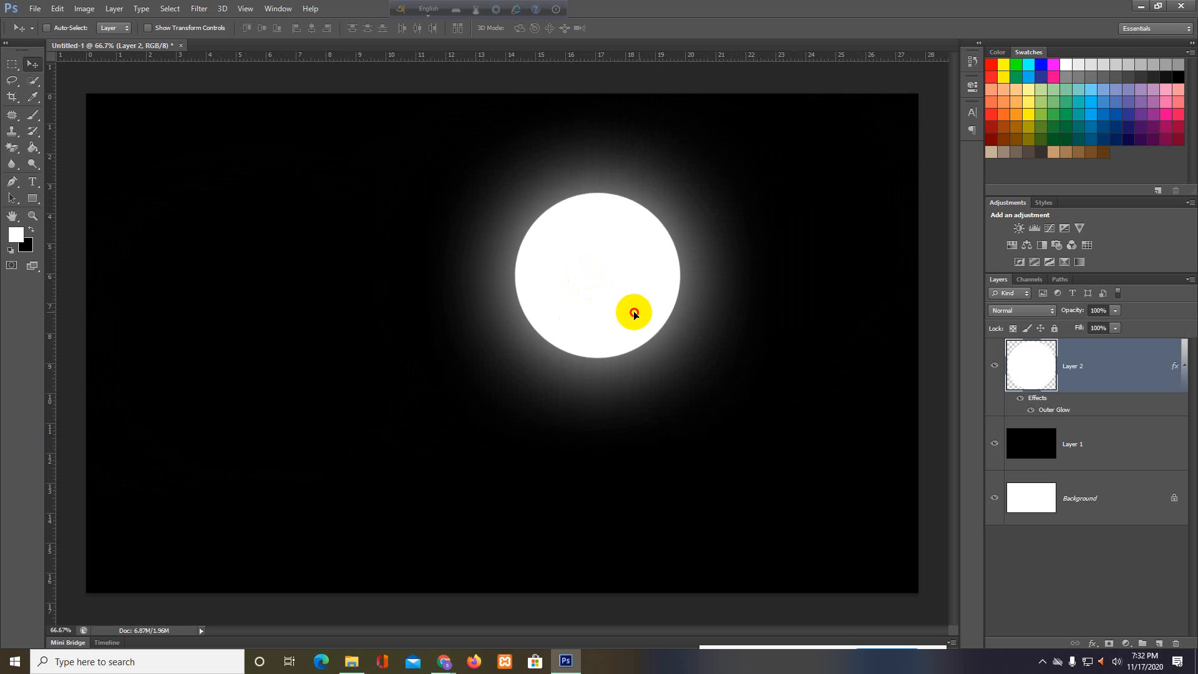
drag(634, 314, 563, 343)
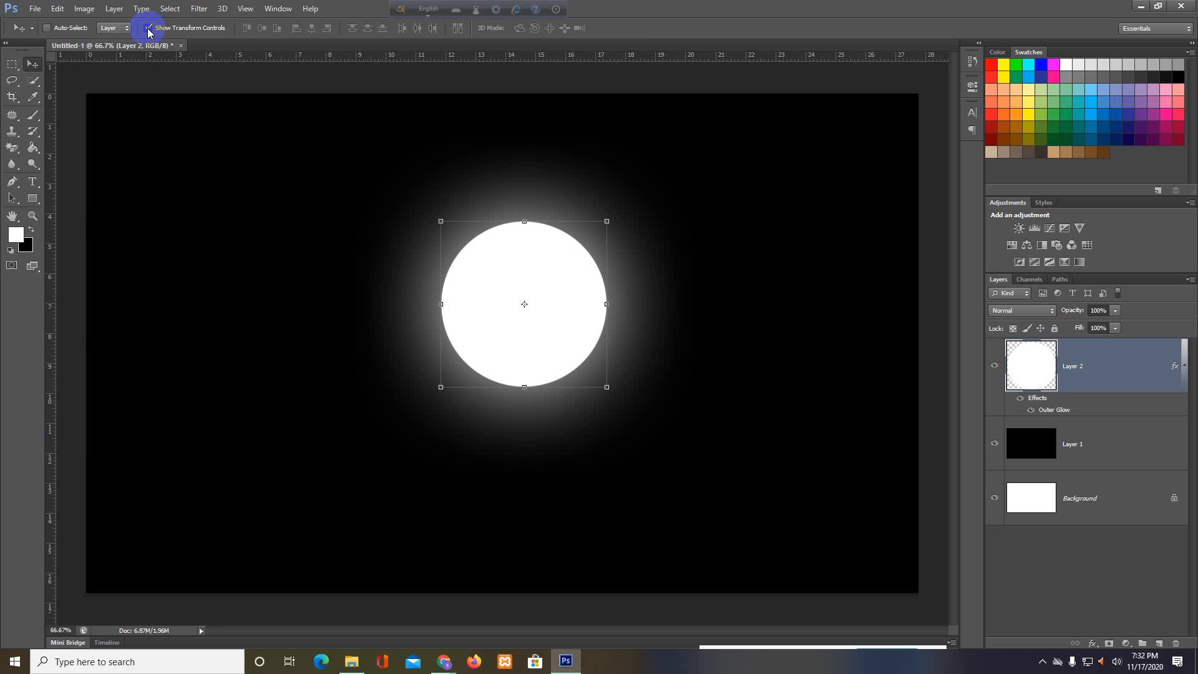
click(193, 383)
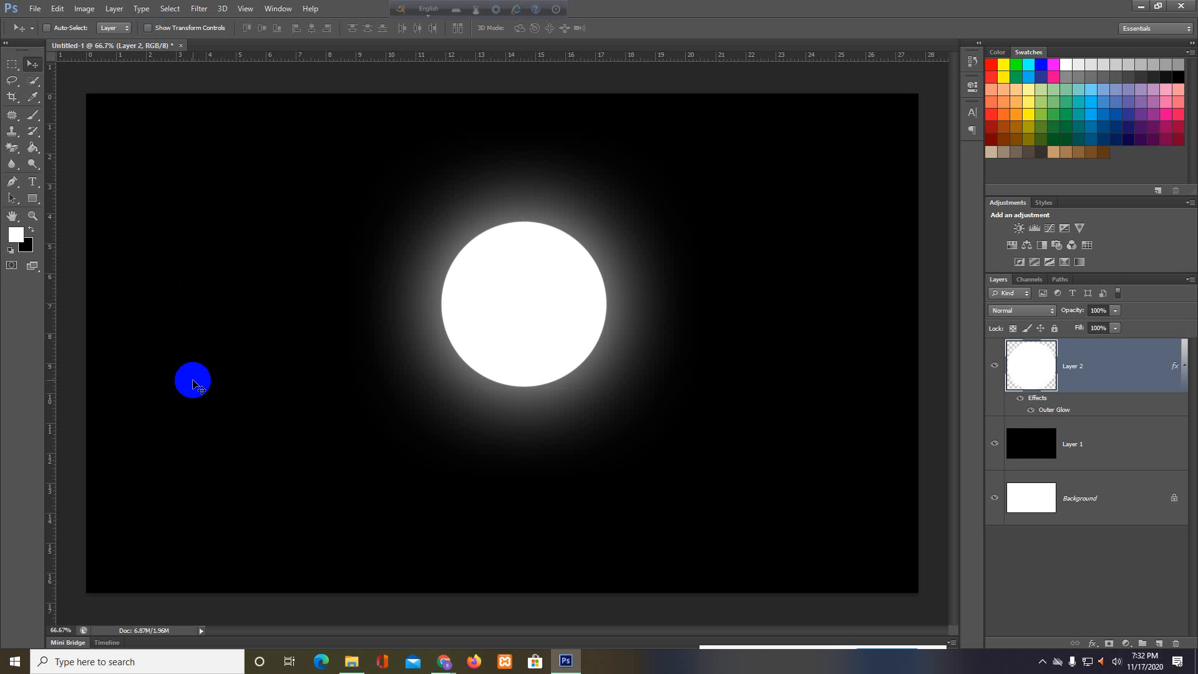
Scale the glowing circle proportionally to about 54% with Free Transform and move it into the upper-left corner of the canvas
key(ctrl+t)
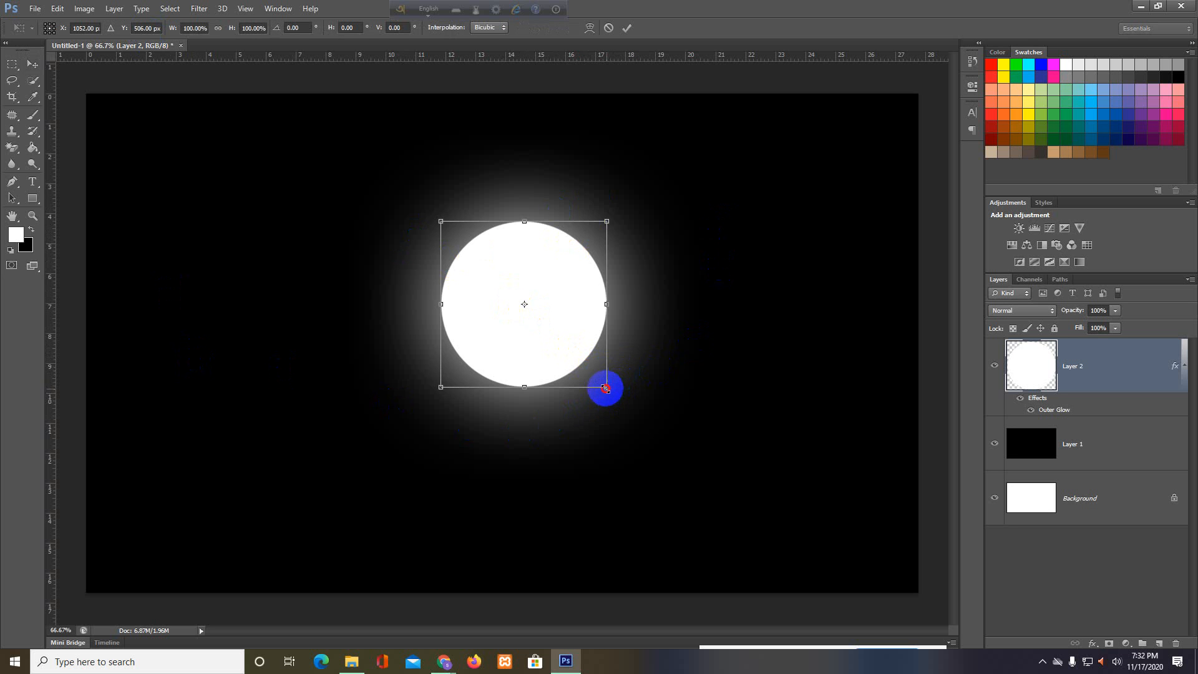
mouse_move(606, 388)
mouse_down()
mouse_move(540, 316)
mouse_move(511, 325)
mouse_move(606, 298)
mouse_move(564, 225)
mouse_move(554, 297)
mouse_move(645, 316)
mouse_move(575, 347)
mouse_move(545, 294)
mouse_move(557, 319)
mouse_up()
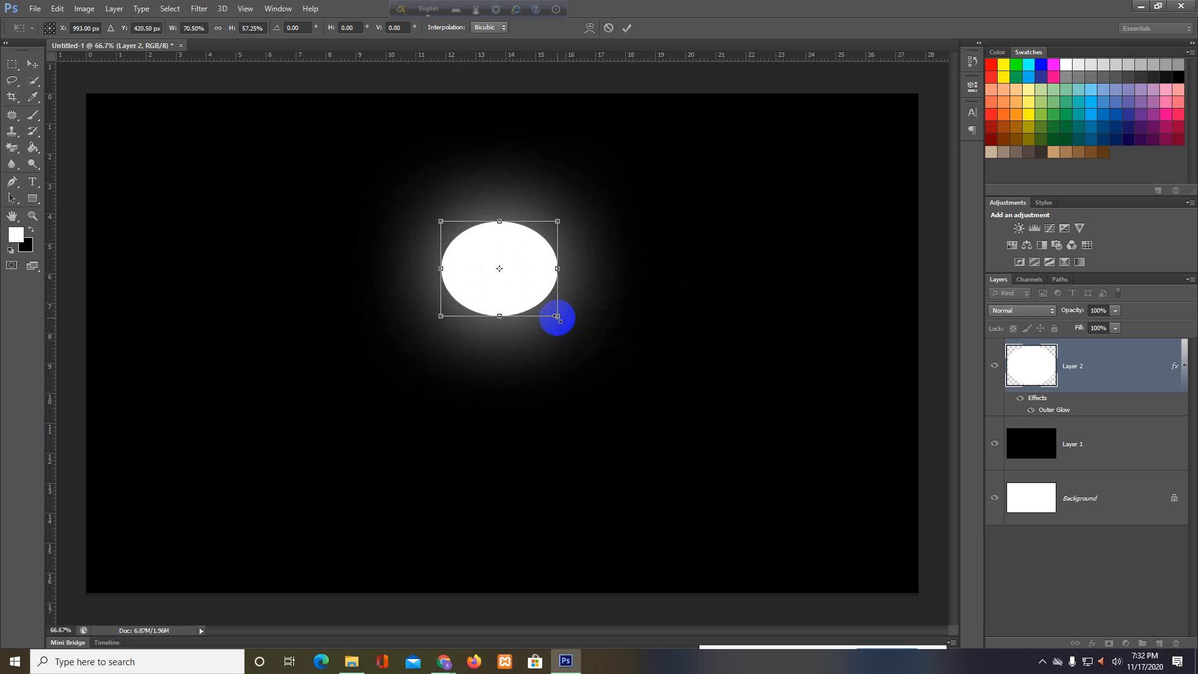
key(ctrl+z)
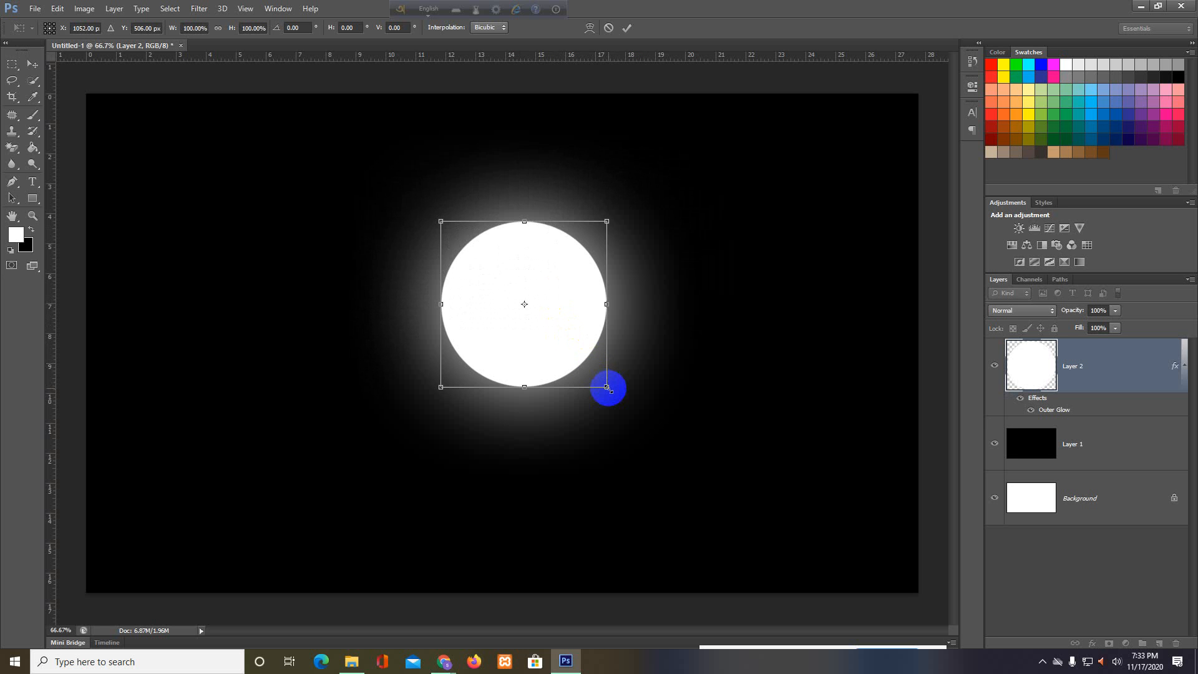
drag(607, 384, 530, 309)
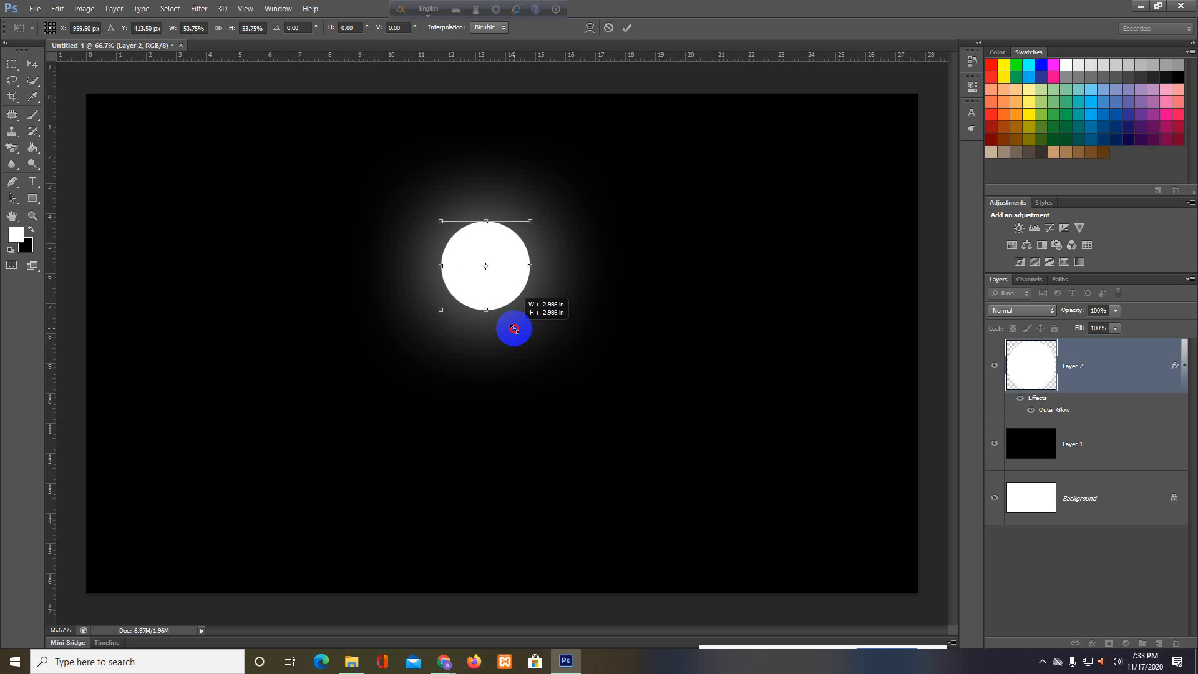
click(627, 30)
drag(485, 267, 171, 175)
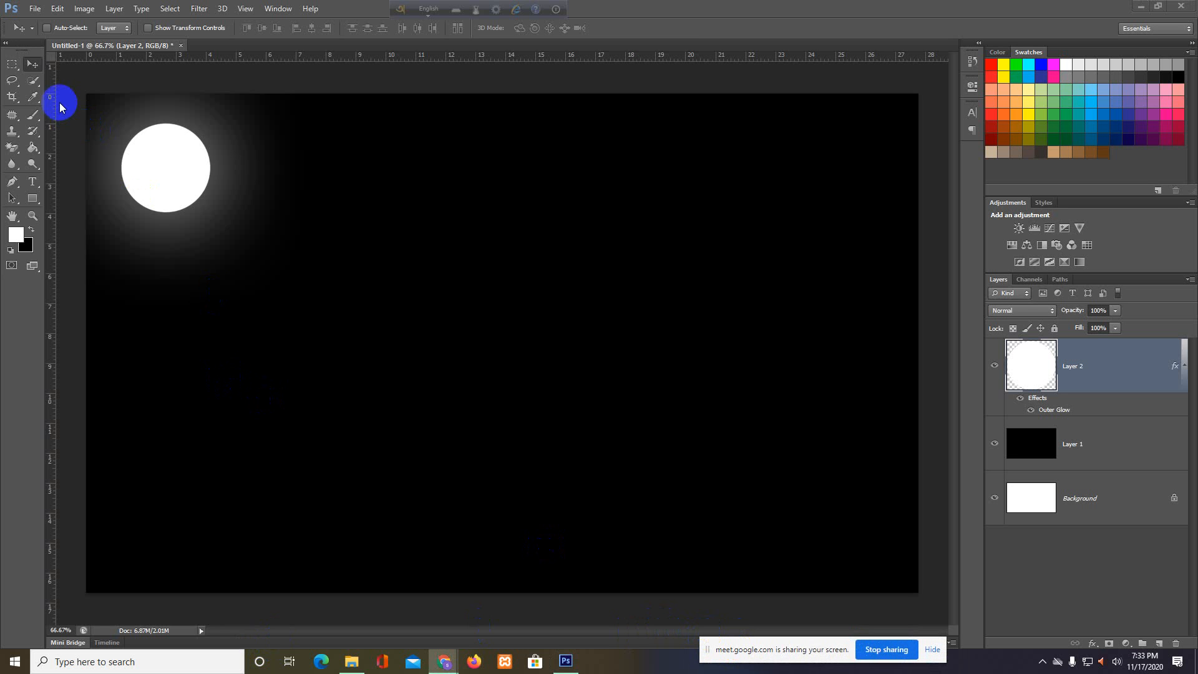
Switch to the Yahoo Images page in Chrome, search for "kitkat image", and open the preview of the unwrapped chocolate bar lying on red wrappers
click(11, 64)
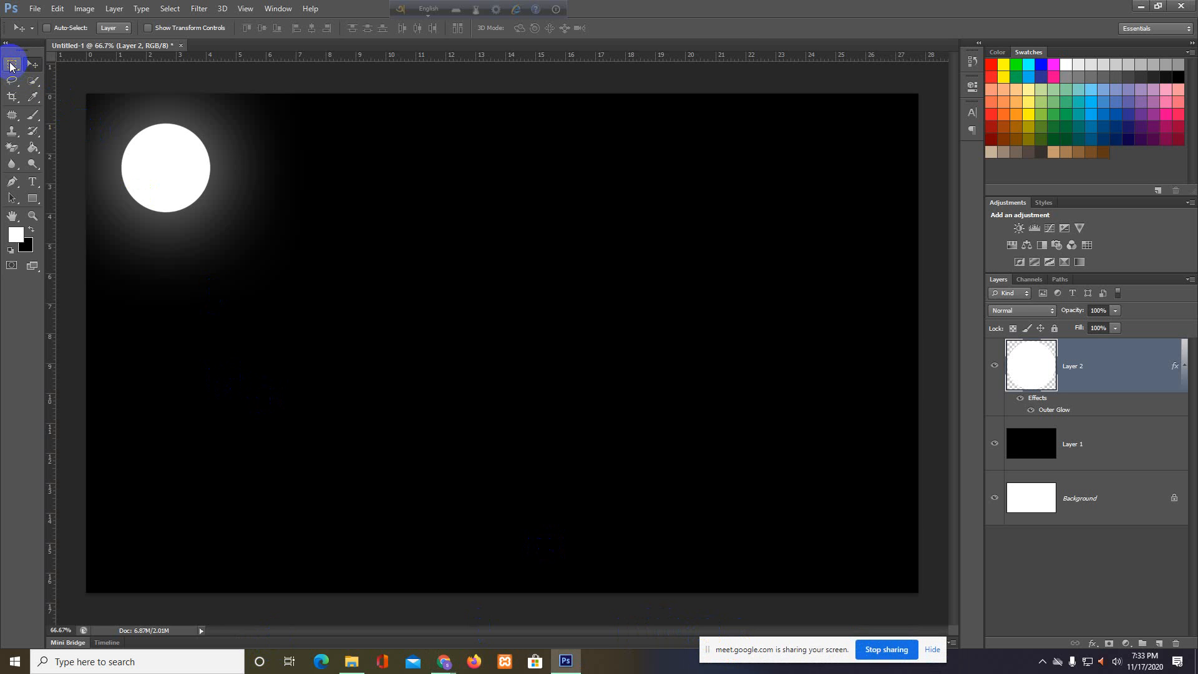
click(444, 658)
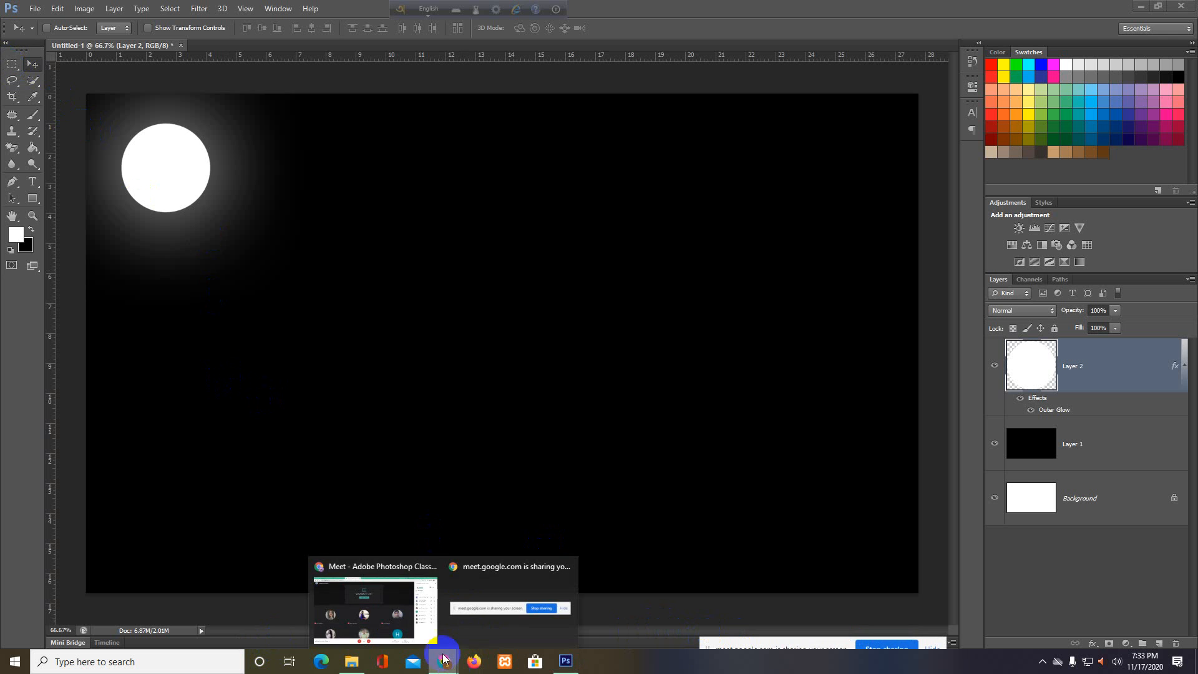
click(375, 608)
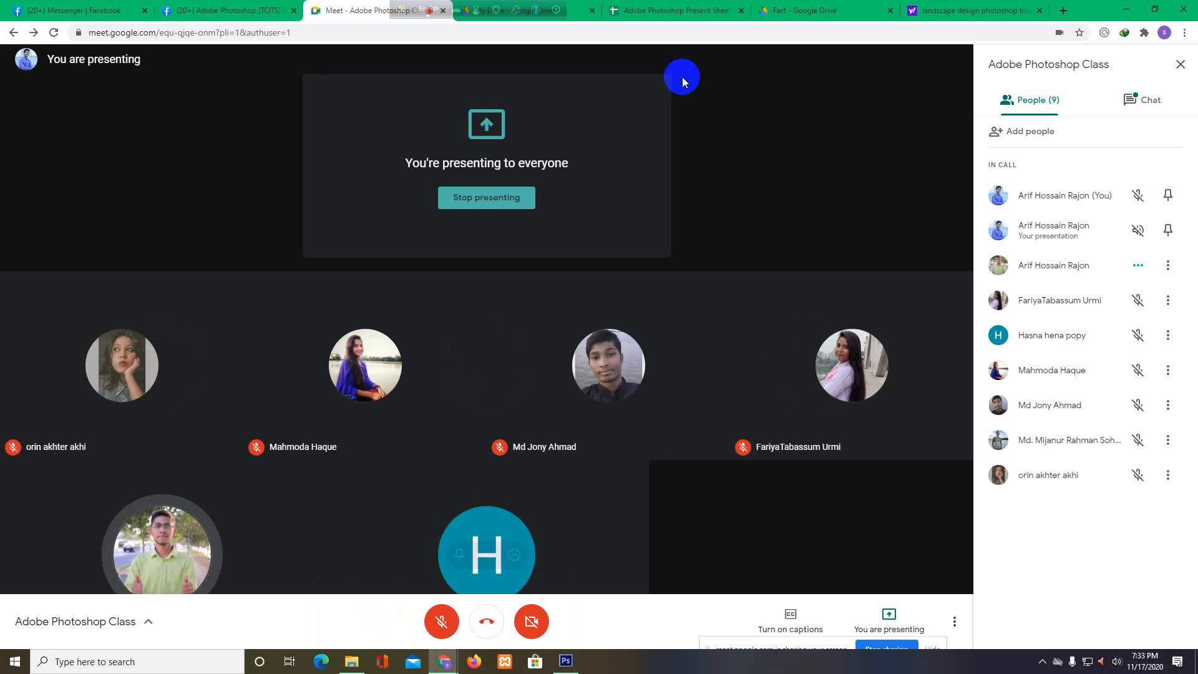
click(942, 11)
scroll(319, 293, up, 6)
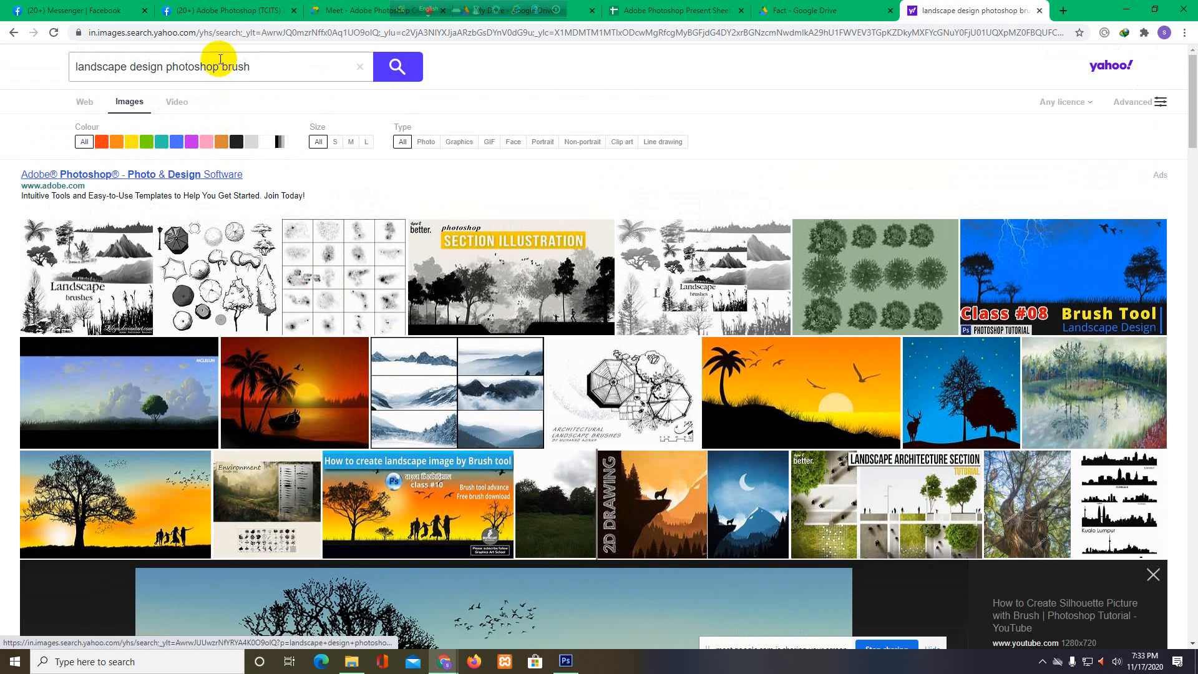
drag(258, 60, 29, 67)
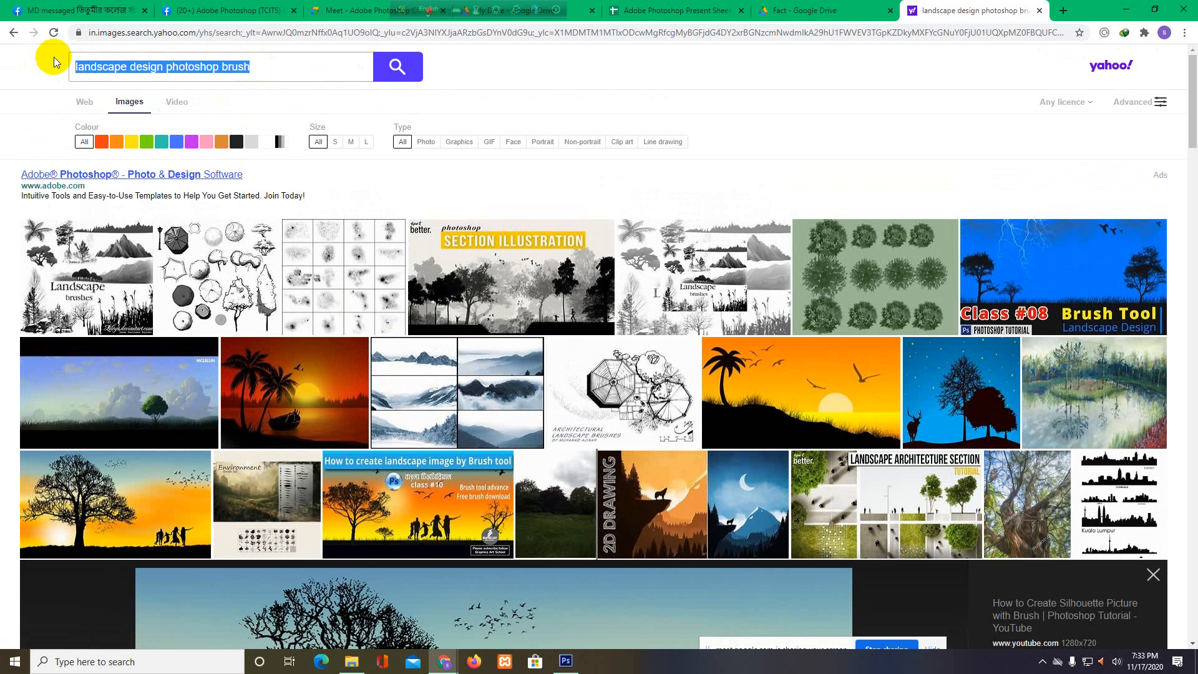
text(kit)
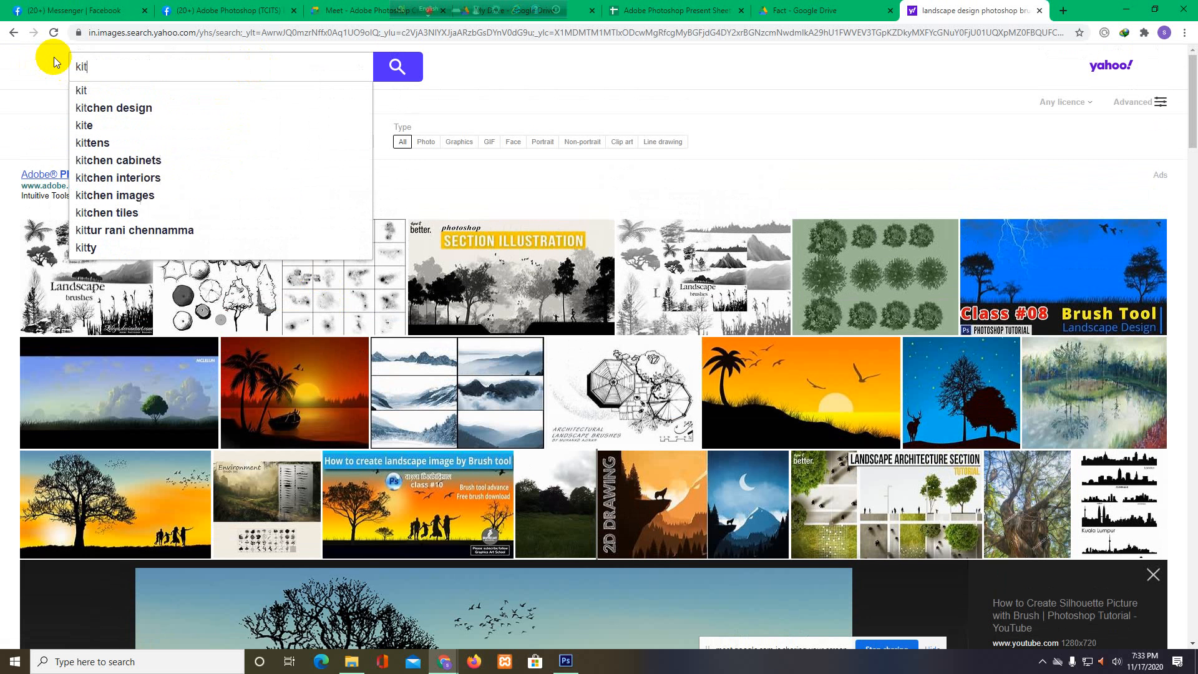
text(kat)
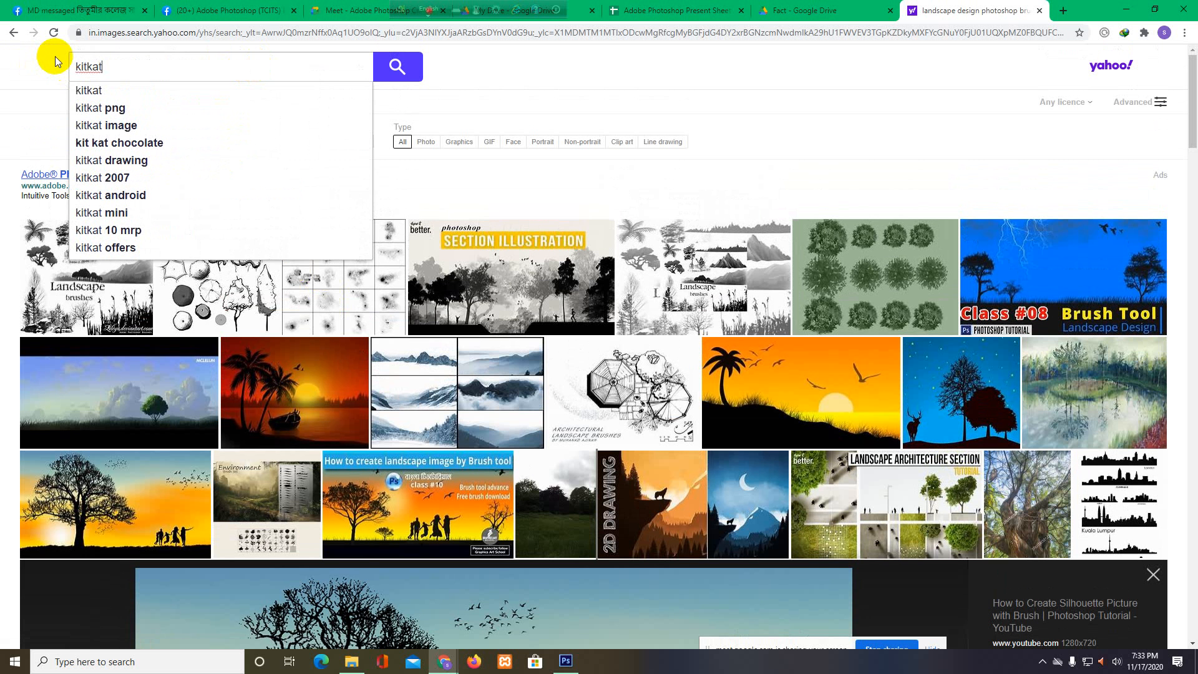
click(135, 125)
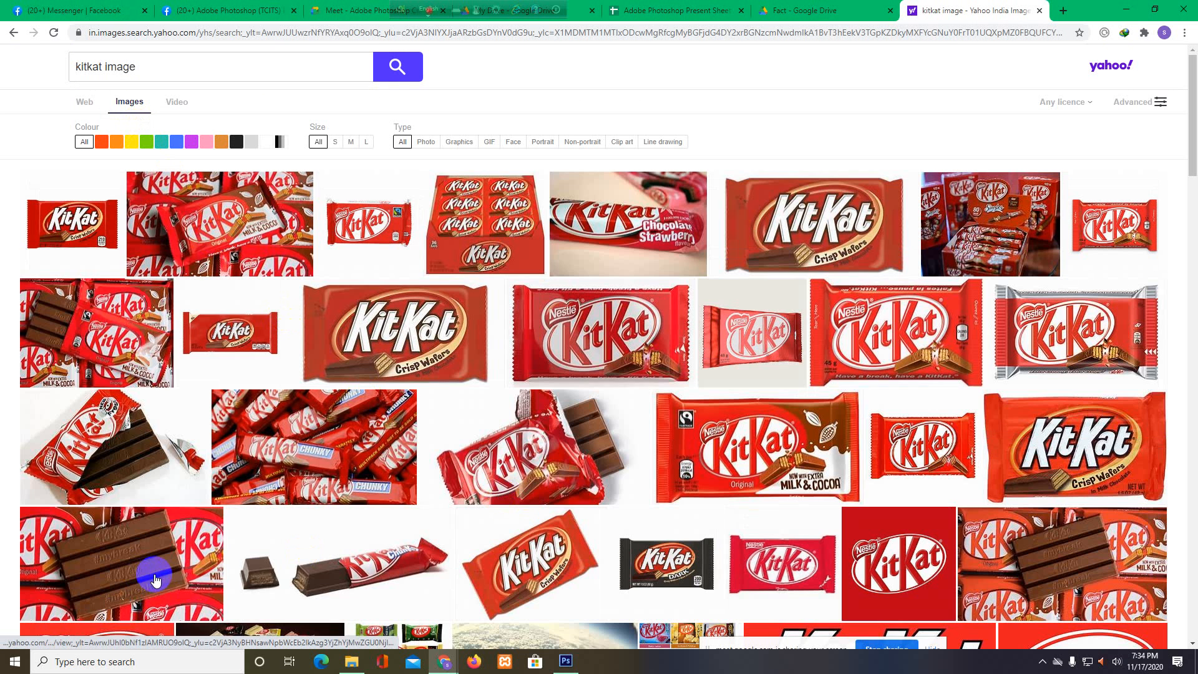
click(154, 579)
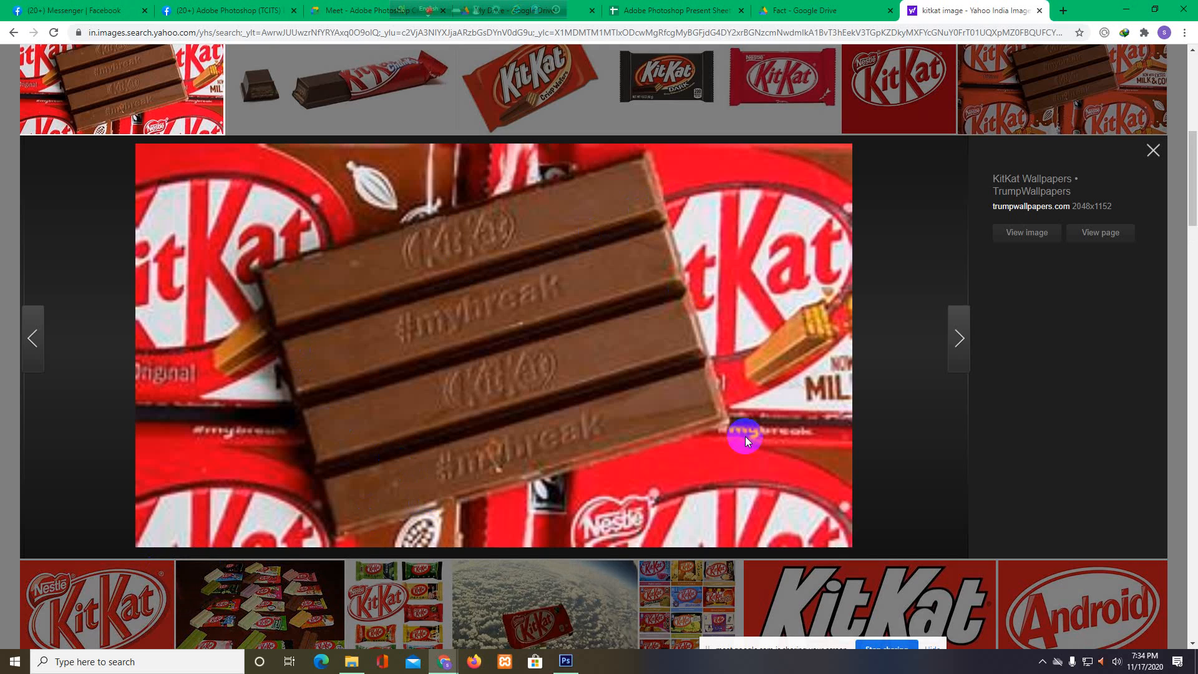
scroll(628, 387, down, 4)
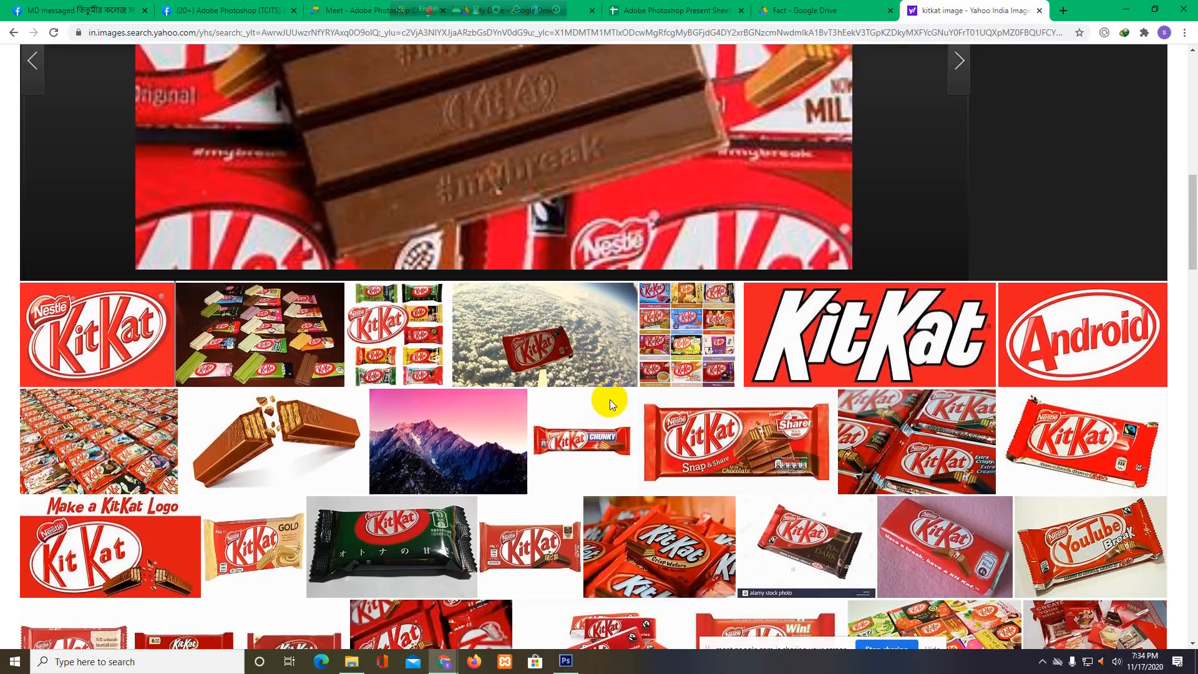
scroll(609, 400, up, 4)
scroll(609, 399, down, 5)
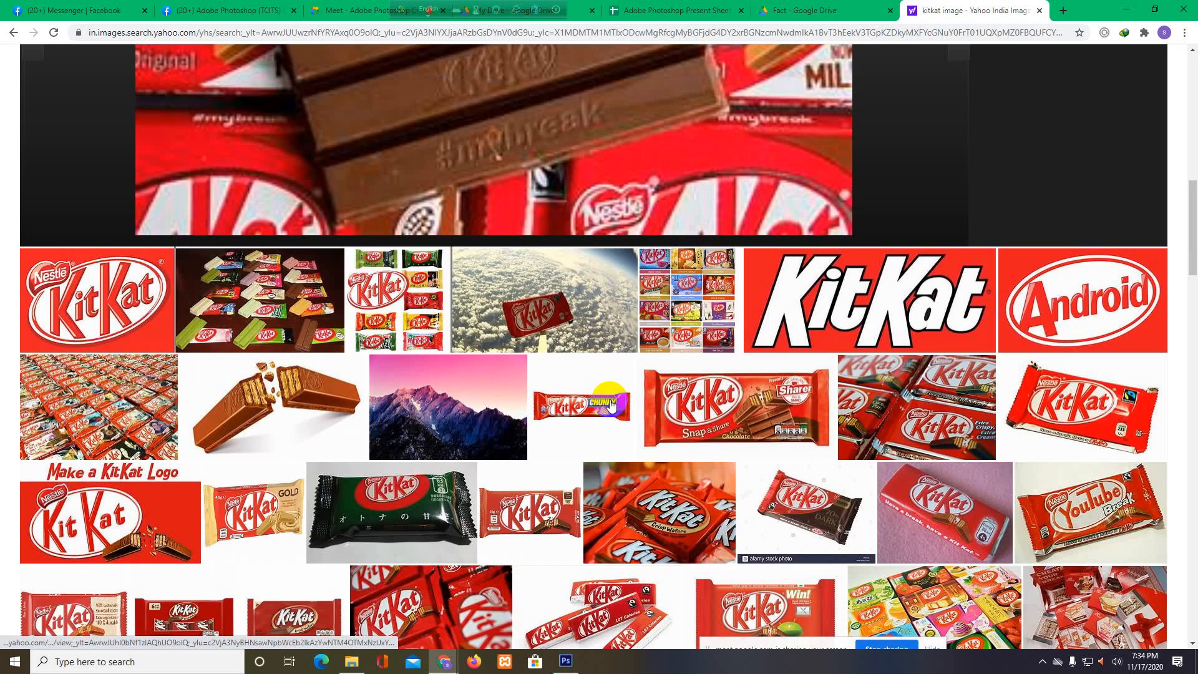
scroll(609, 399, up, 4)
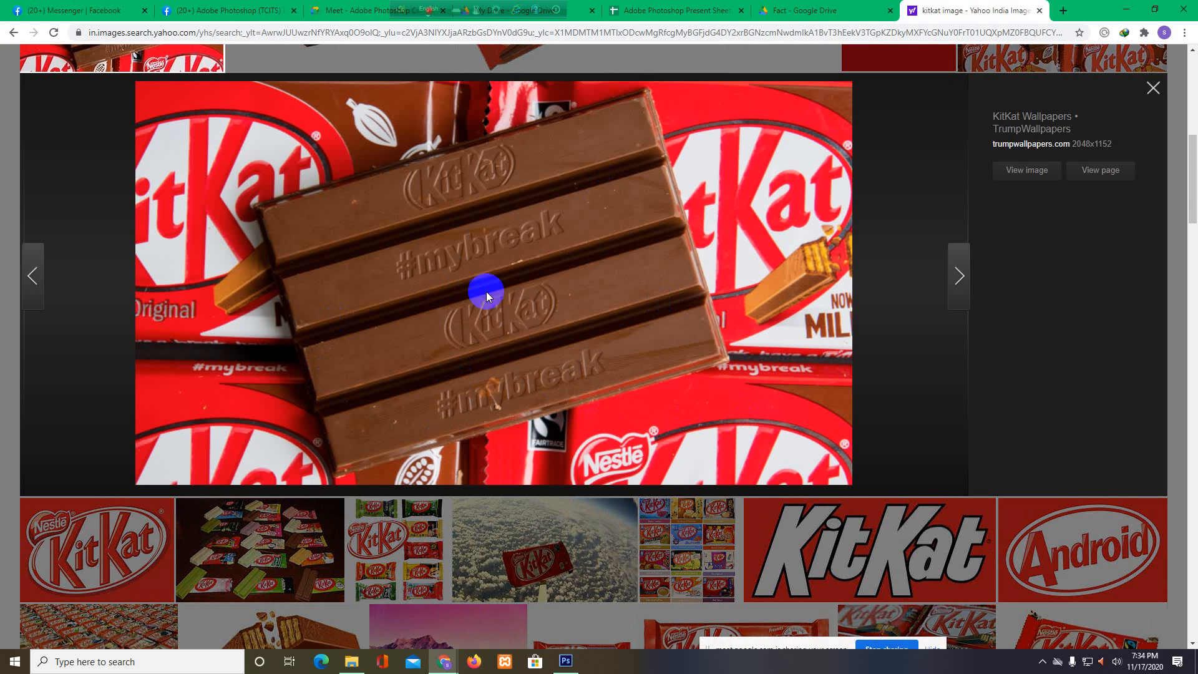
Switch to Photoshop and make a tall rectangular marquee selection about 1.2 by 9 inches to the right of the moon
click(565, 663)
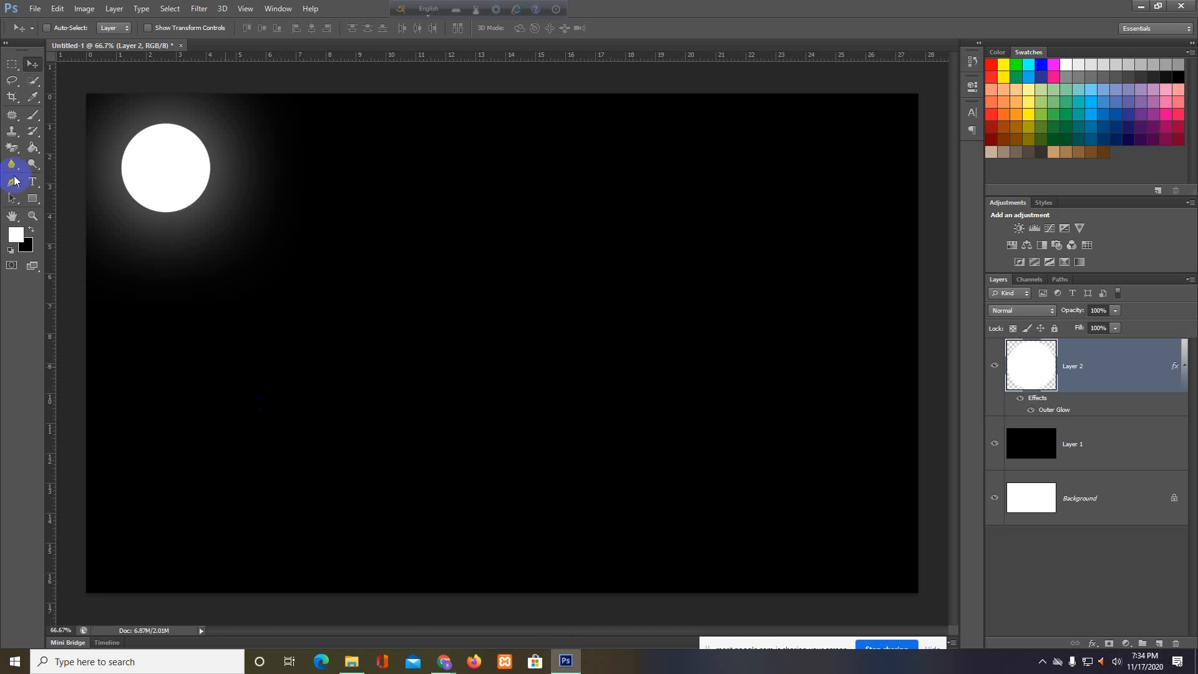
click(9, 66)
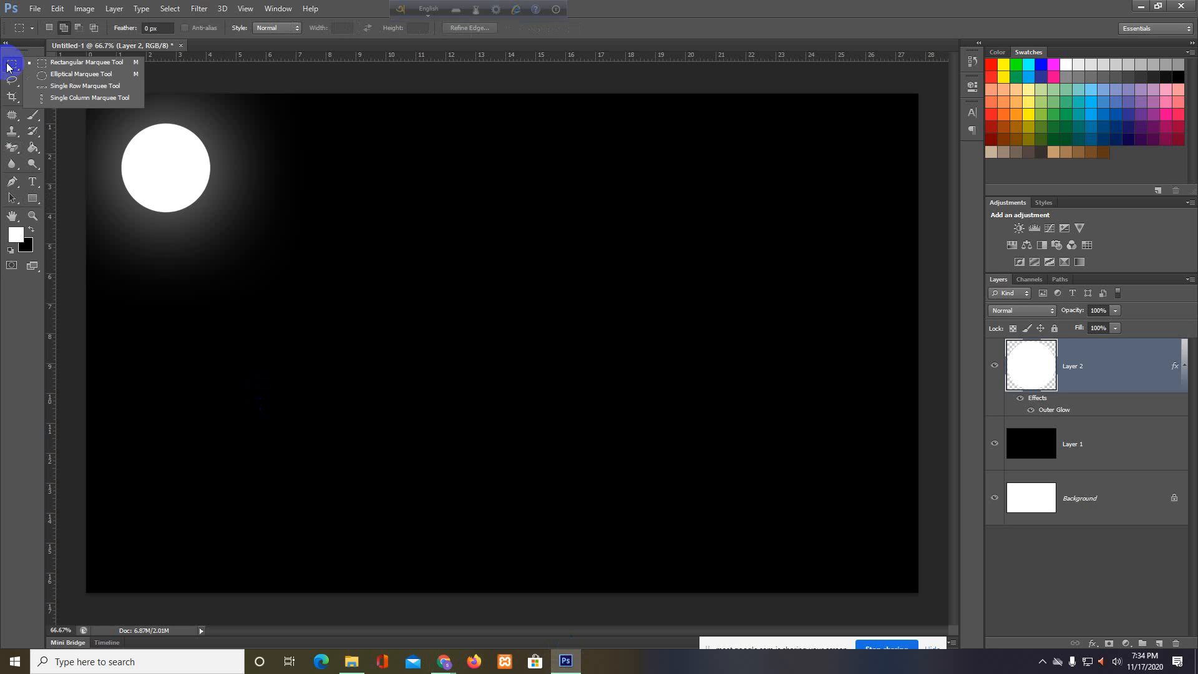
click(64, 63)
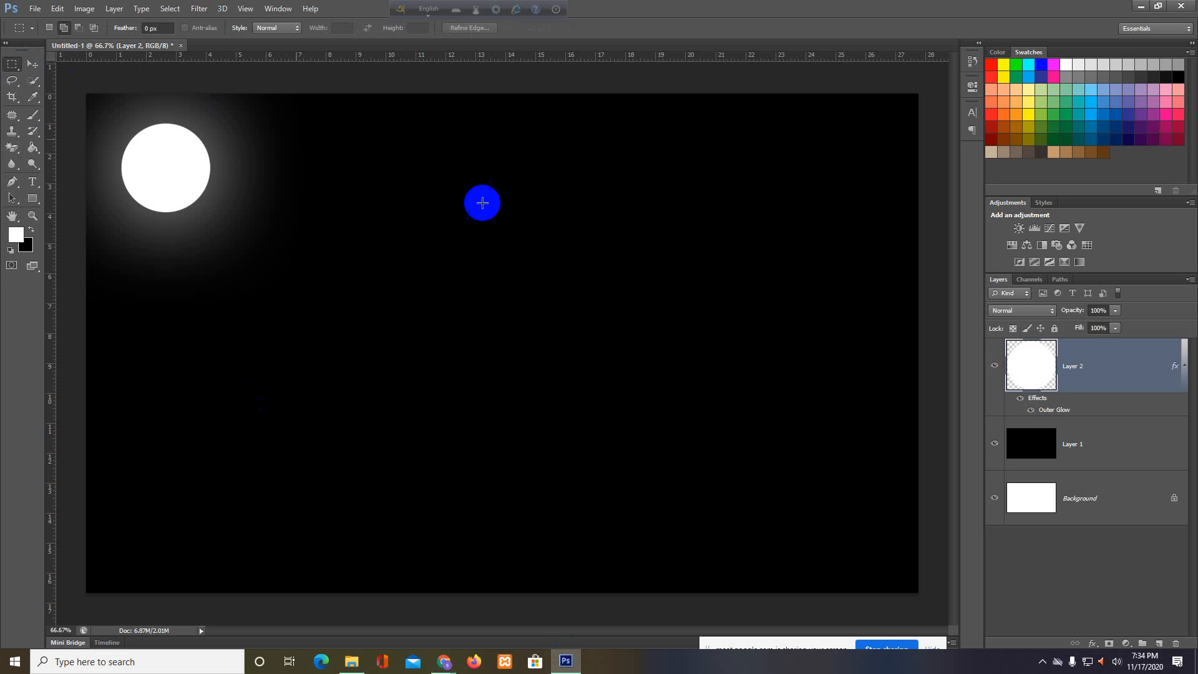
drag(400, 160, 435, 429)
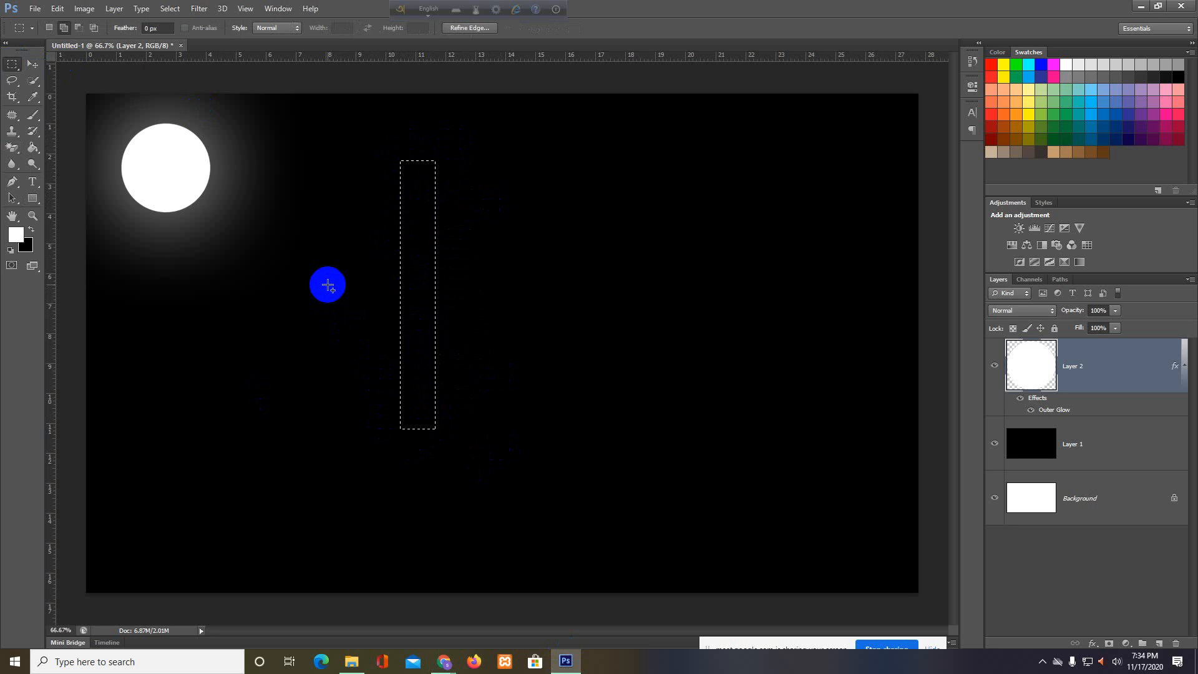
Add a new layer above the moon layer and fill the tall rectangular selection with white on it
key(alt+BackSpace)
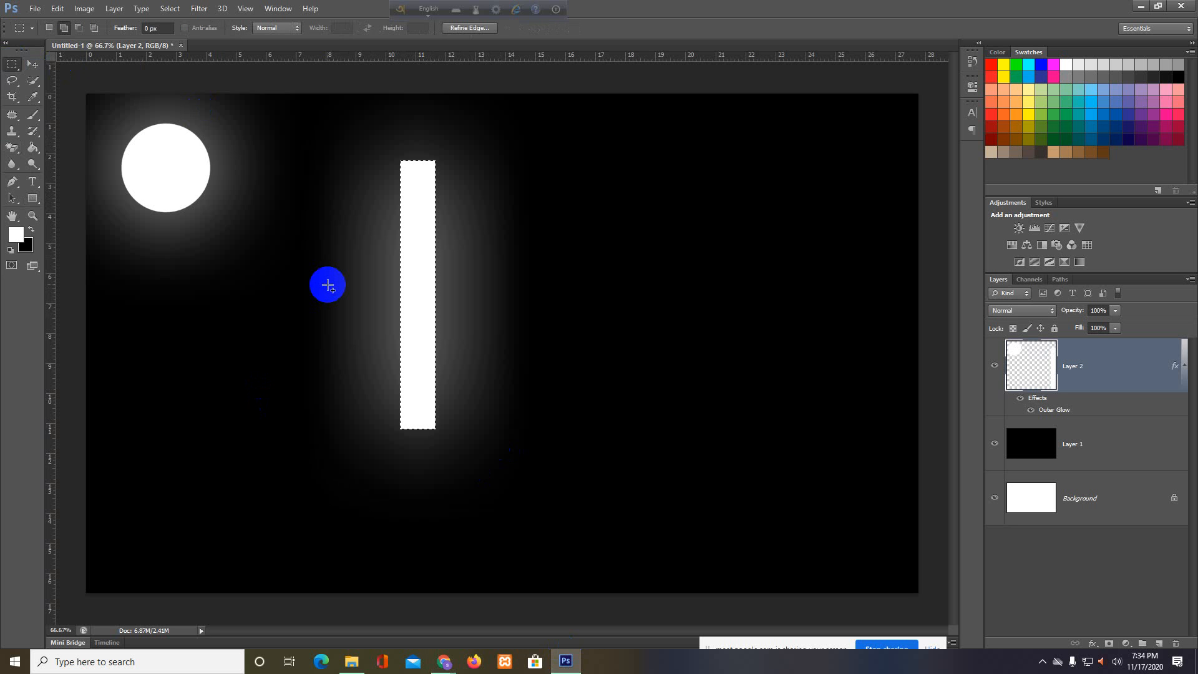
key(ctrl+z)
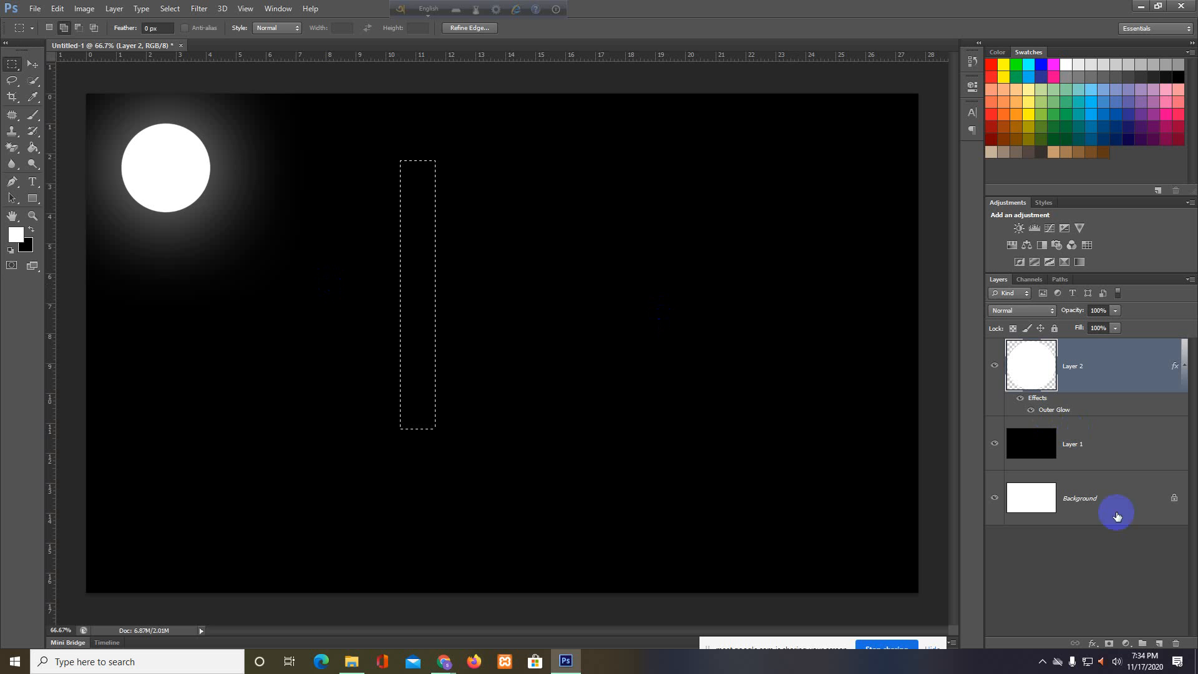
click(1159, 644)
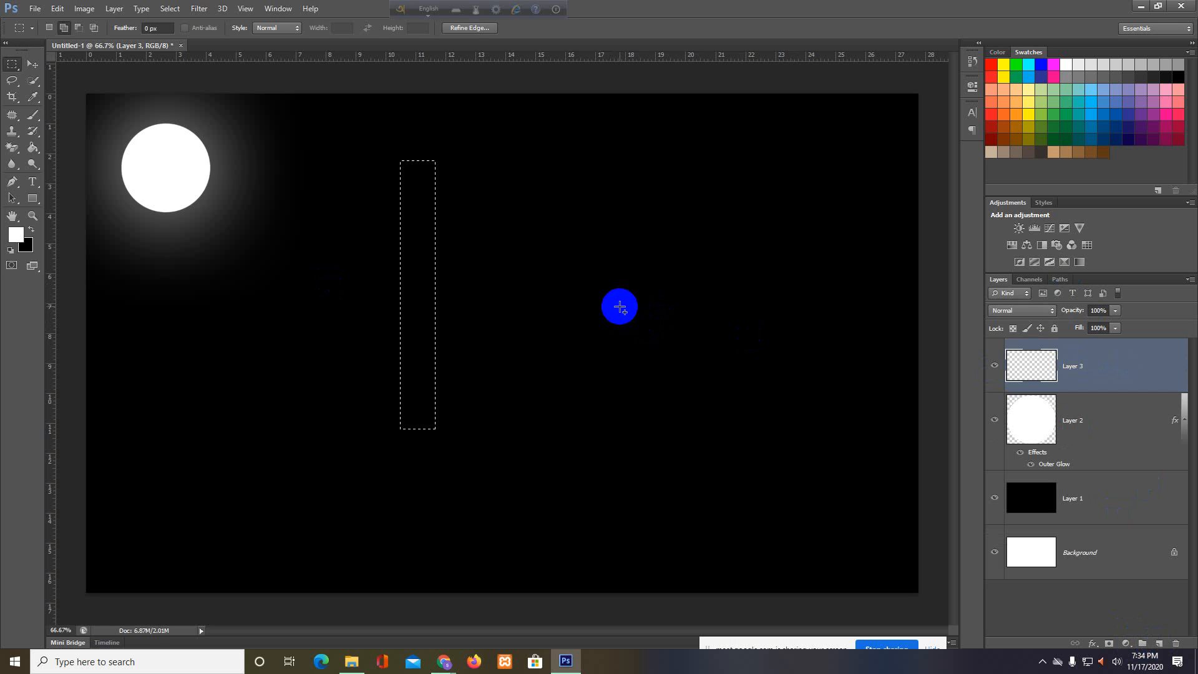
key(alt+BackSpace)
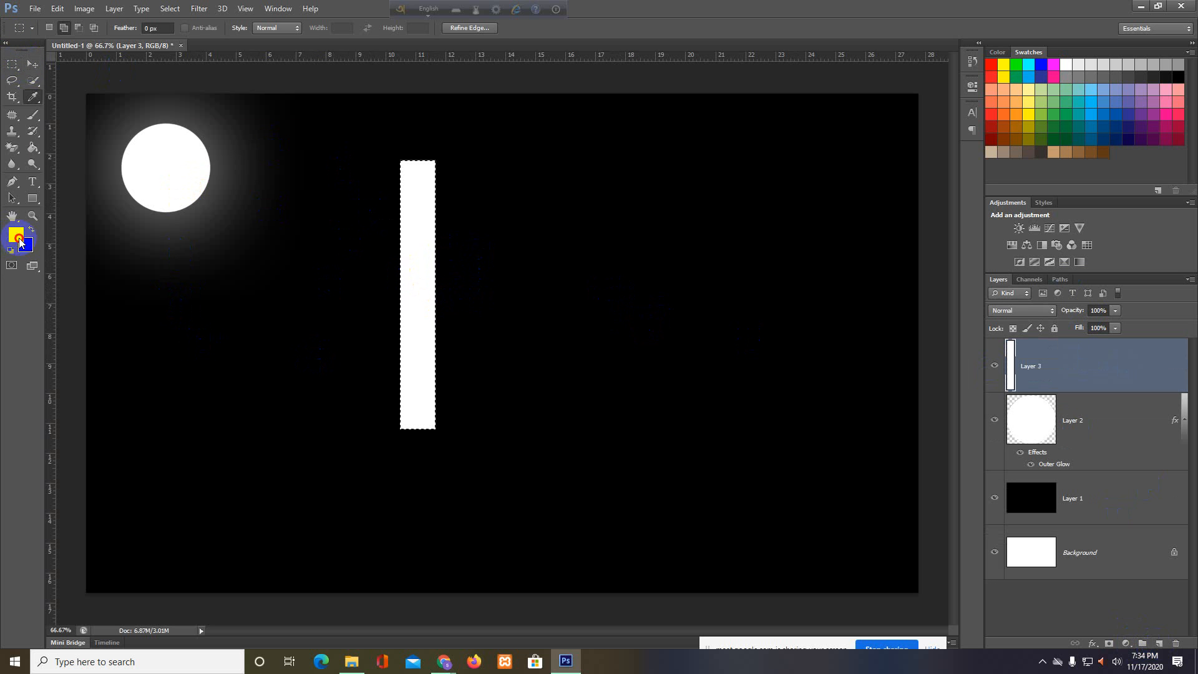
Set the foreground color to a dark reddish brown and fill the selected bar on Layer 3 with it
click(16, 237)
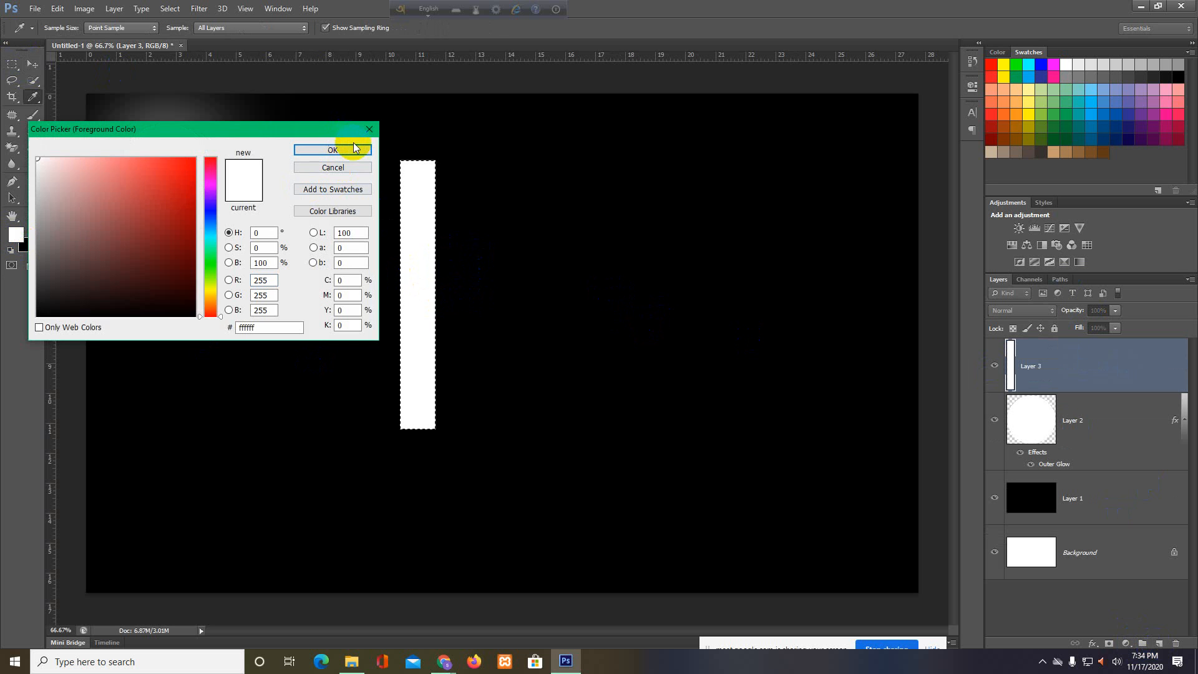
click(372, 129)
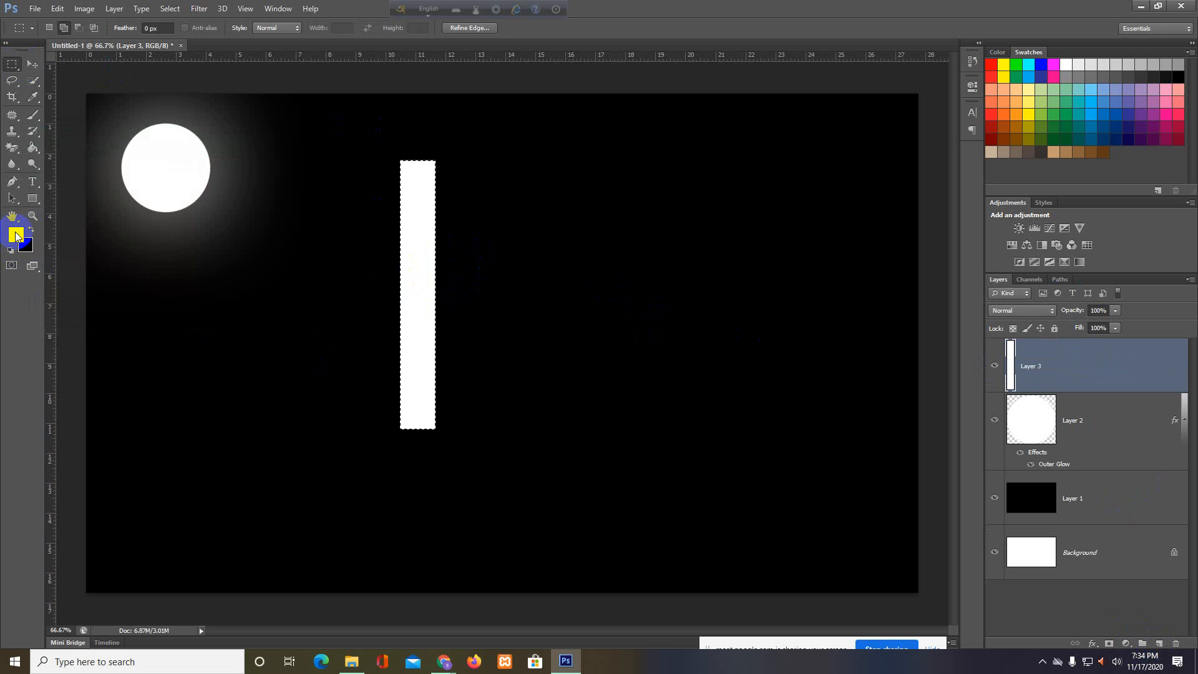
click(16, 236)
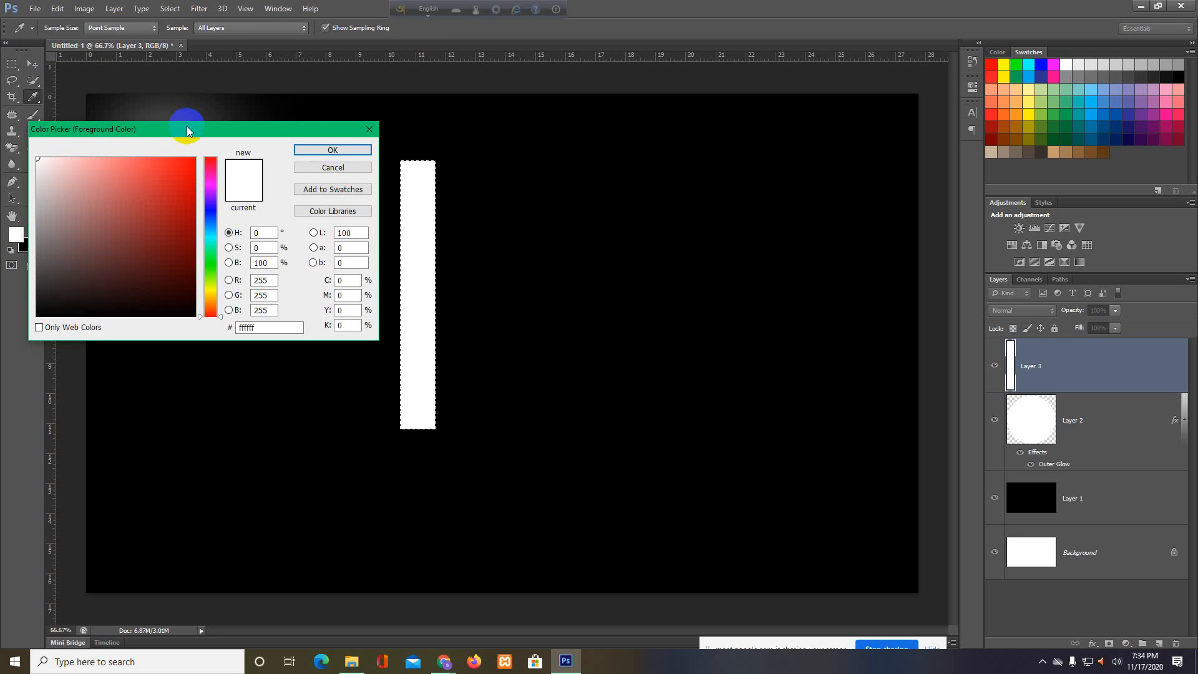
drag(187, 131, 708, 253)
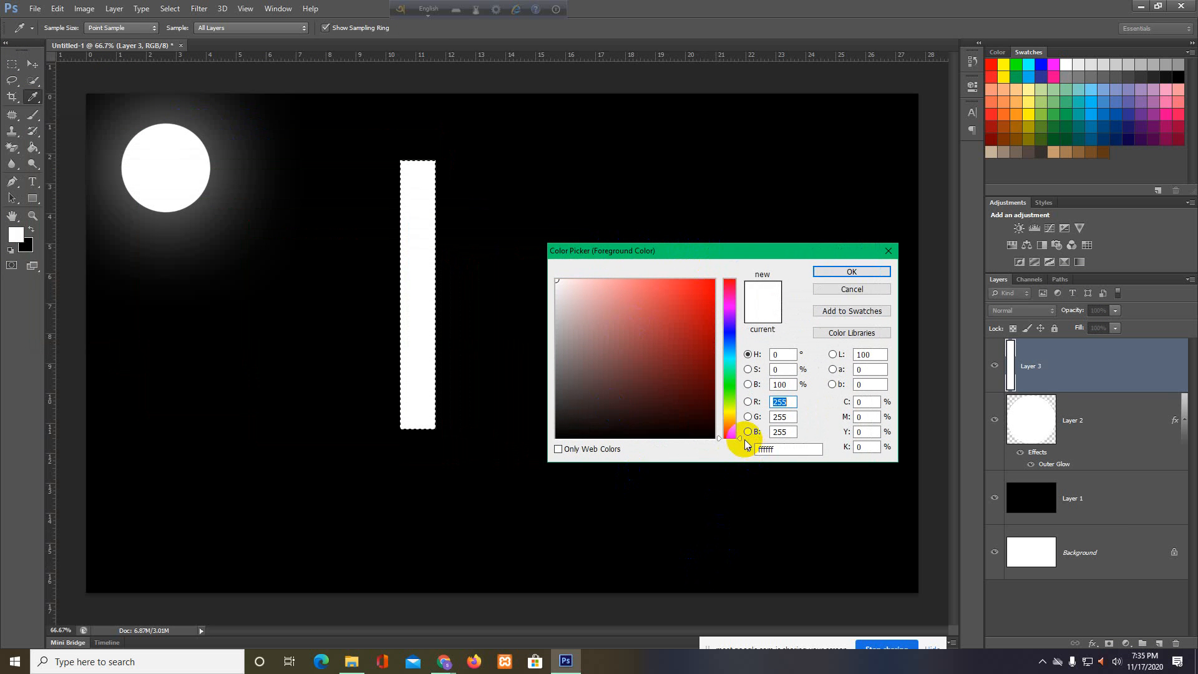
click(680, 407)
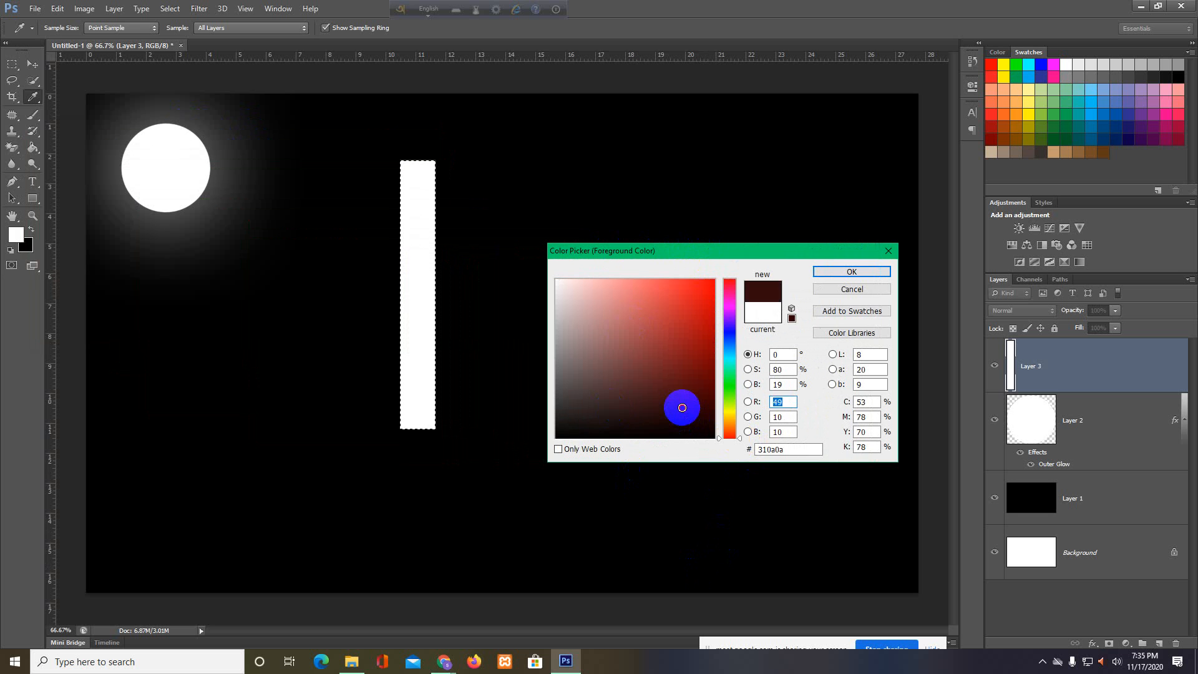
drag(682, 407, 650, 403)
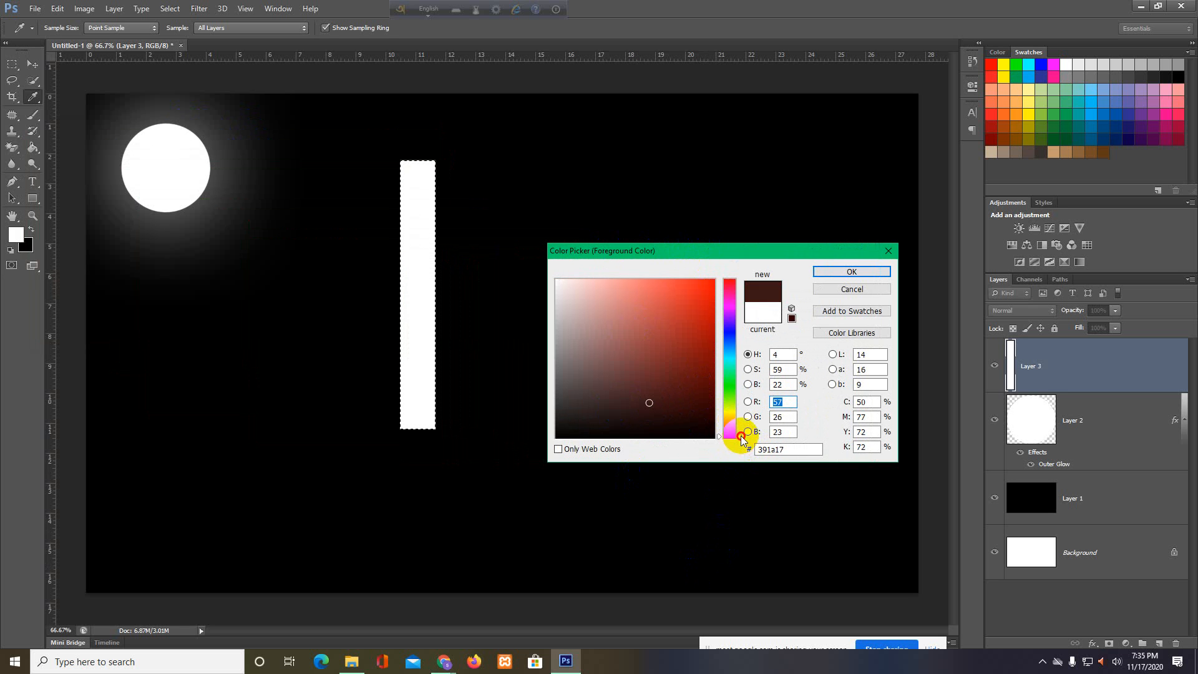
drag(742, 438, 737, 285)
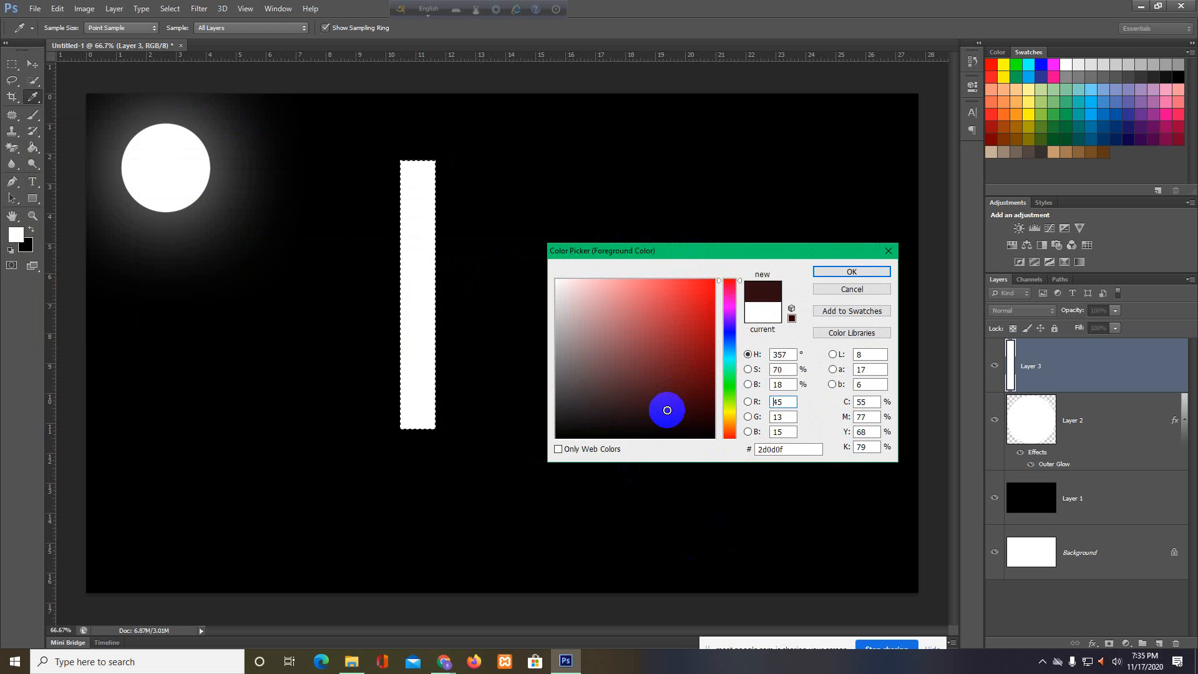
drag(667, 410, 667, 398)
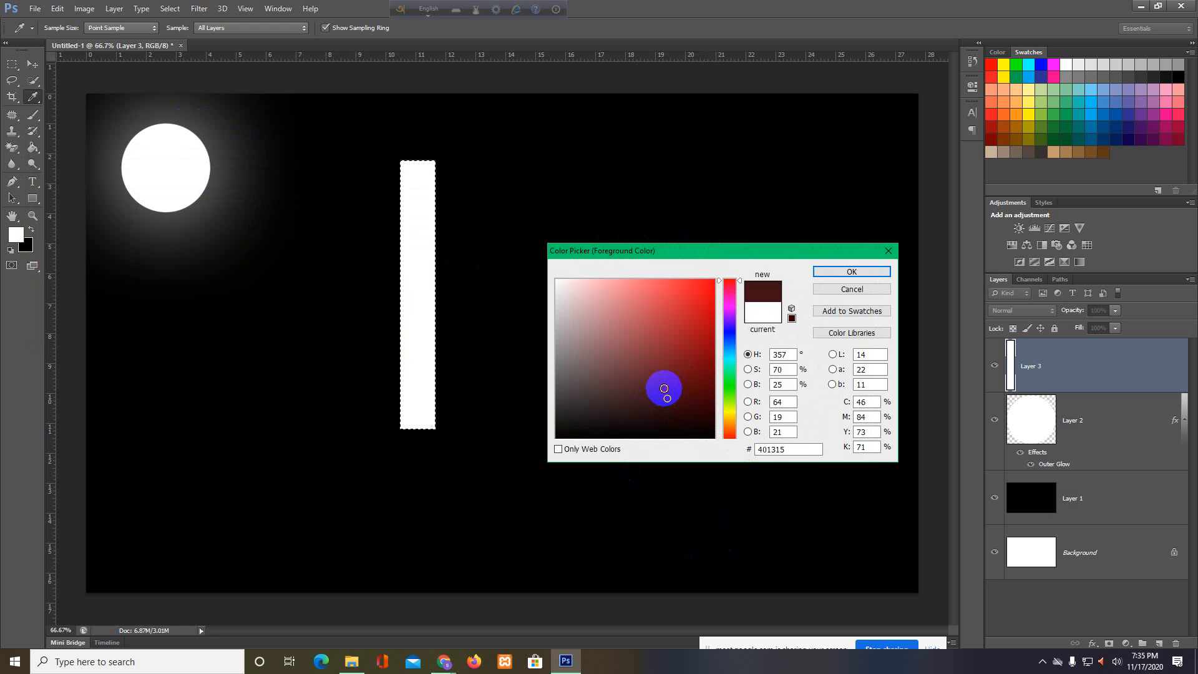
click(830, 272)
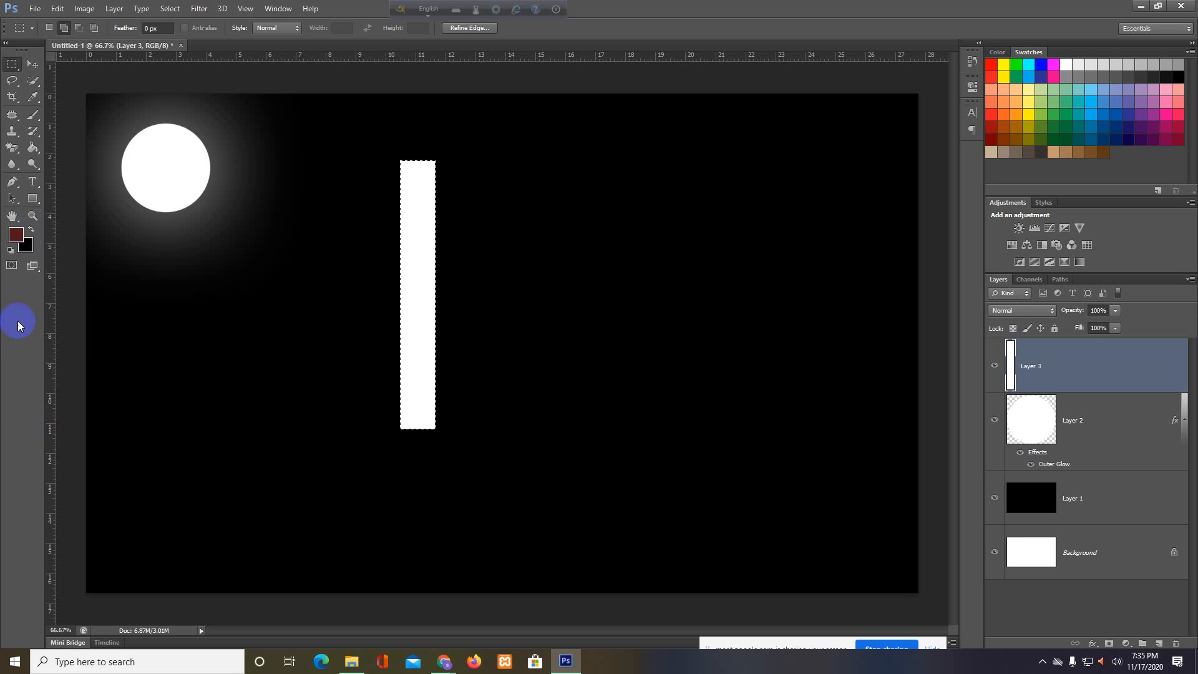
key(alt+BackSpace)
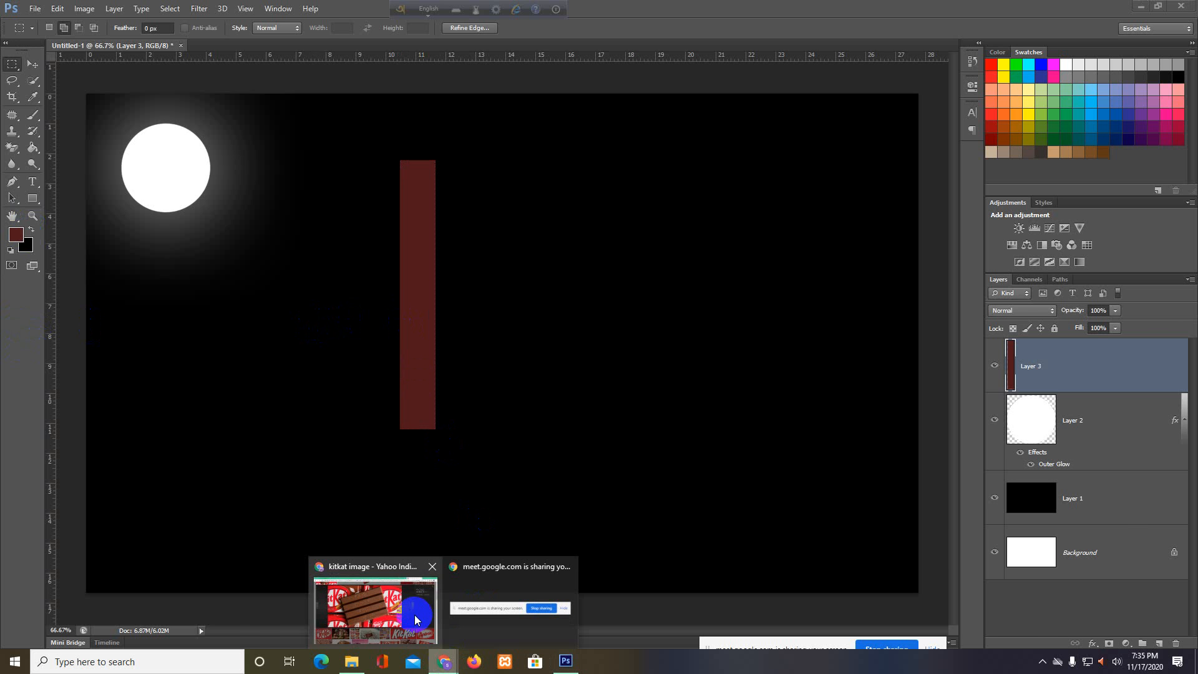
click(400, 612)
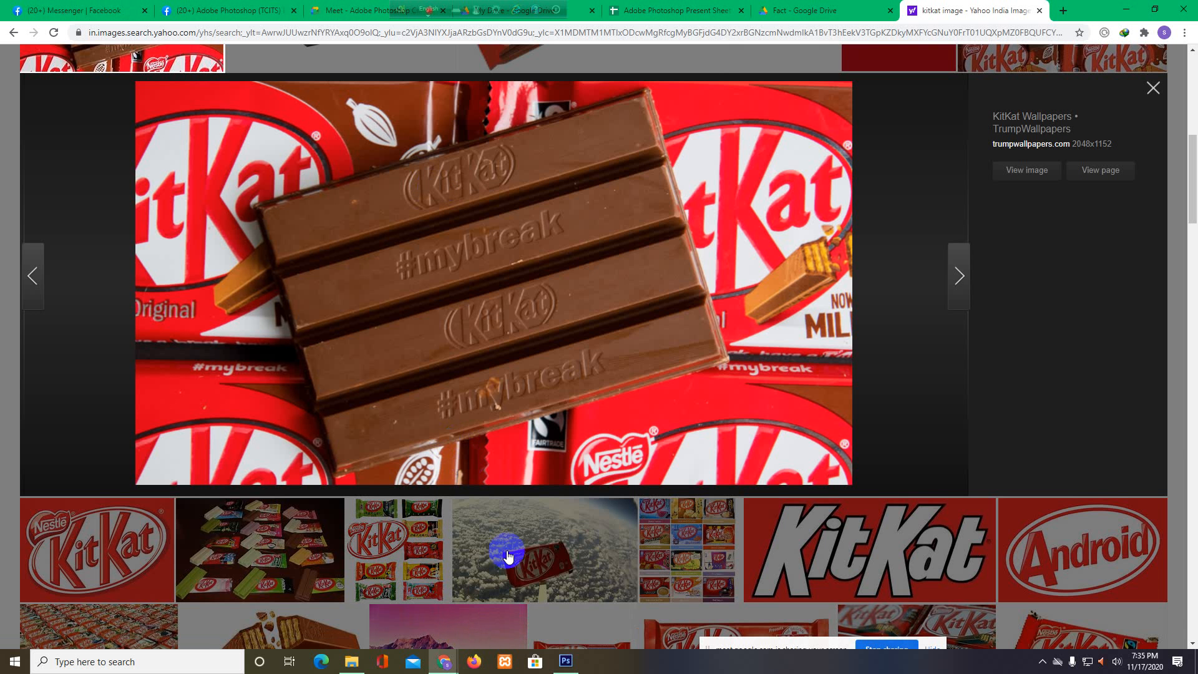
right_click(409, 186)
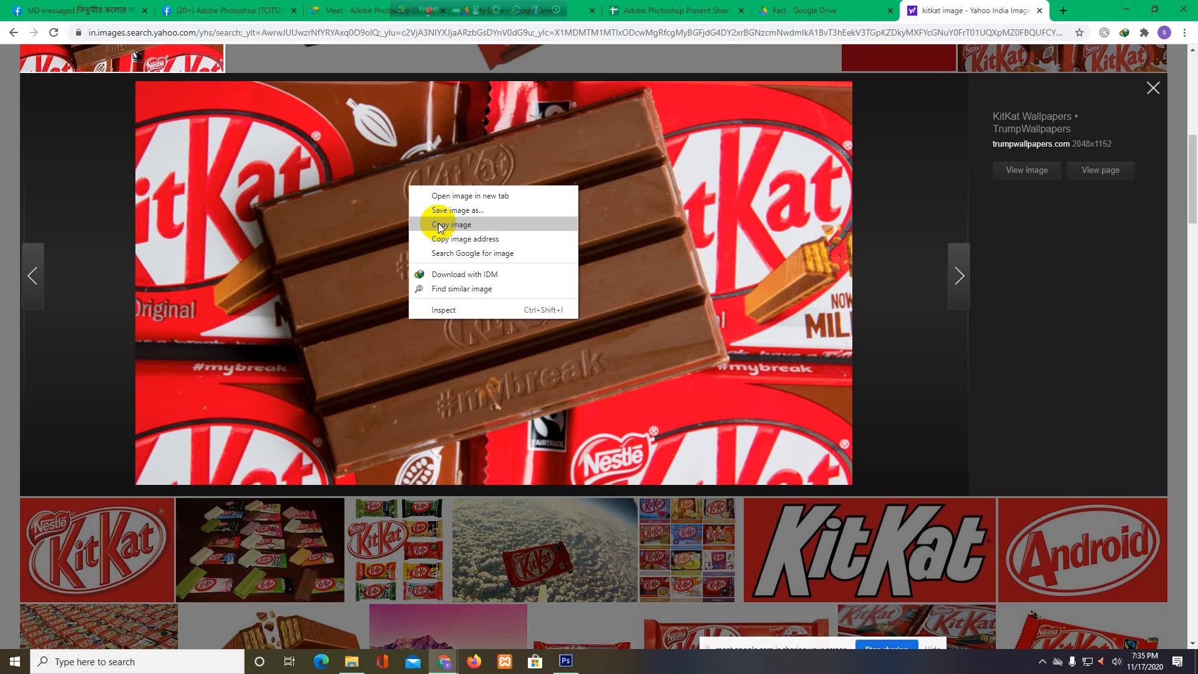
click(331, 177)
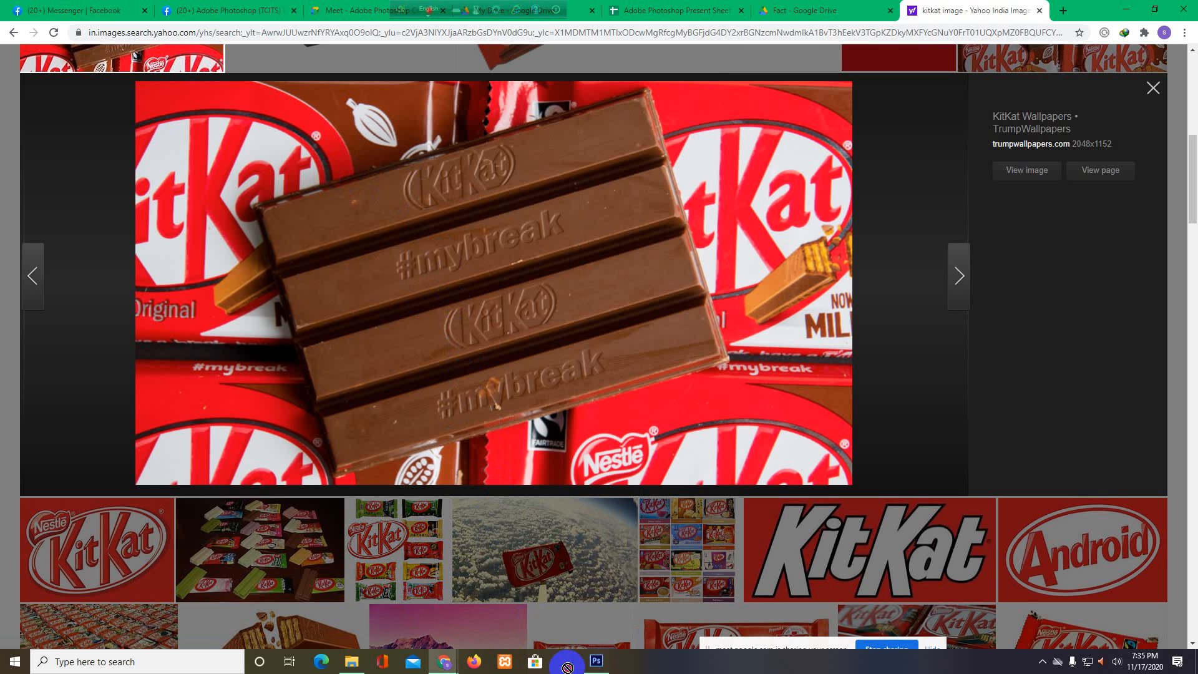
click(597, 662)
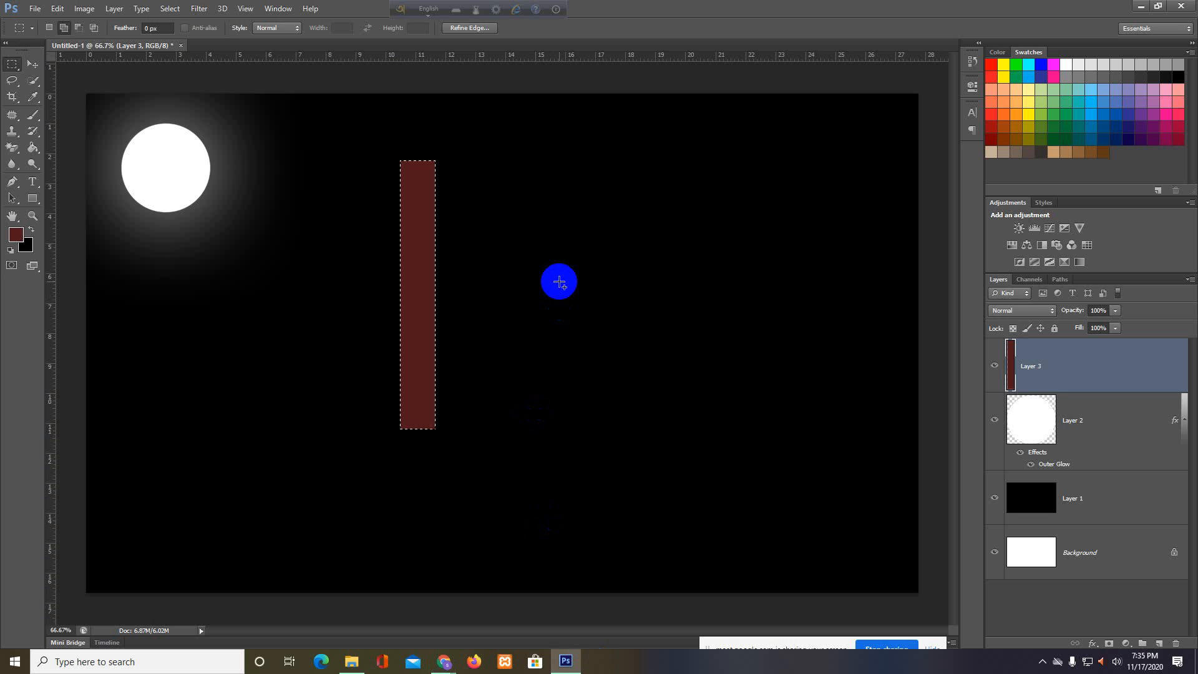
Switch to Chrome and save the previewed KitKat image as Kitkat-Wallpaper-02-2048-x-1152.jpg in the Downloads folder
click(450, 664)
click(404, 598)
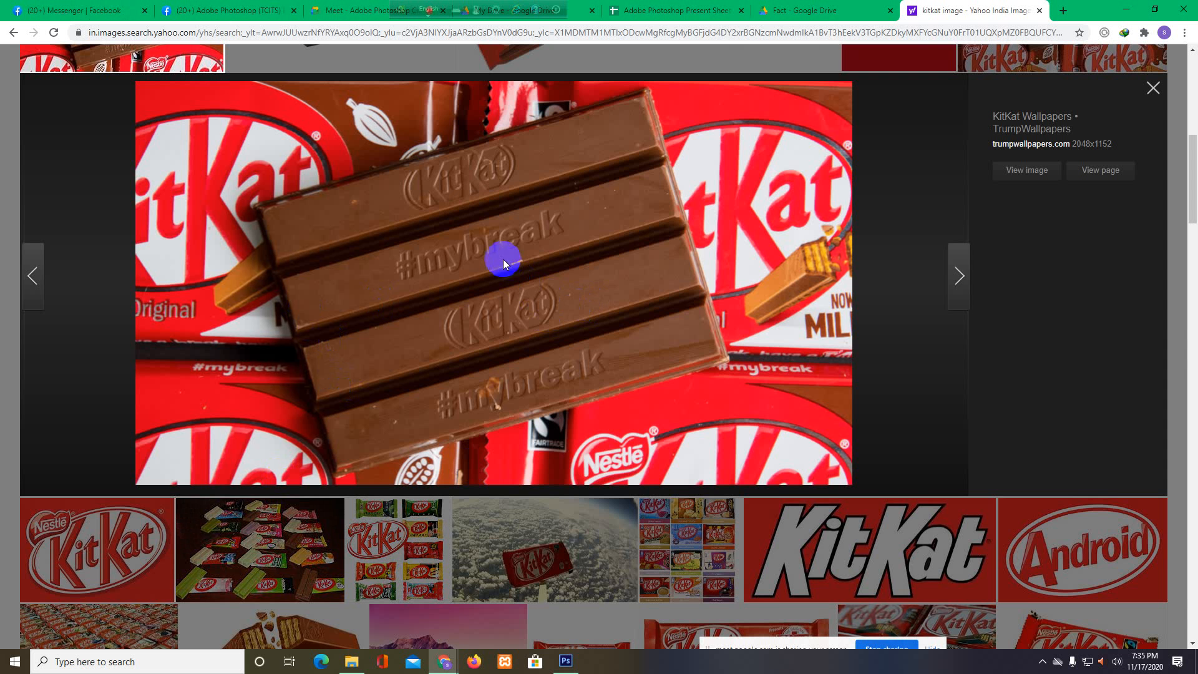
right_click(394, 200)
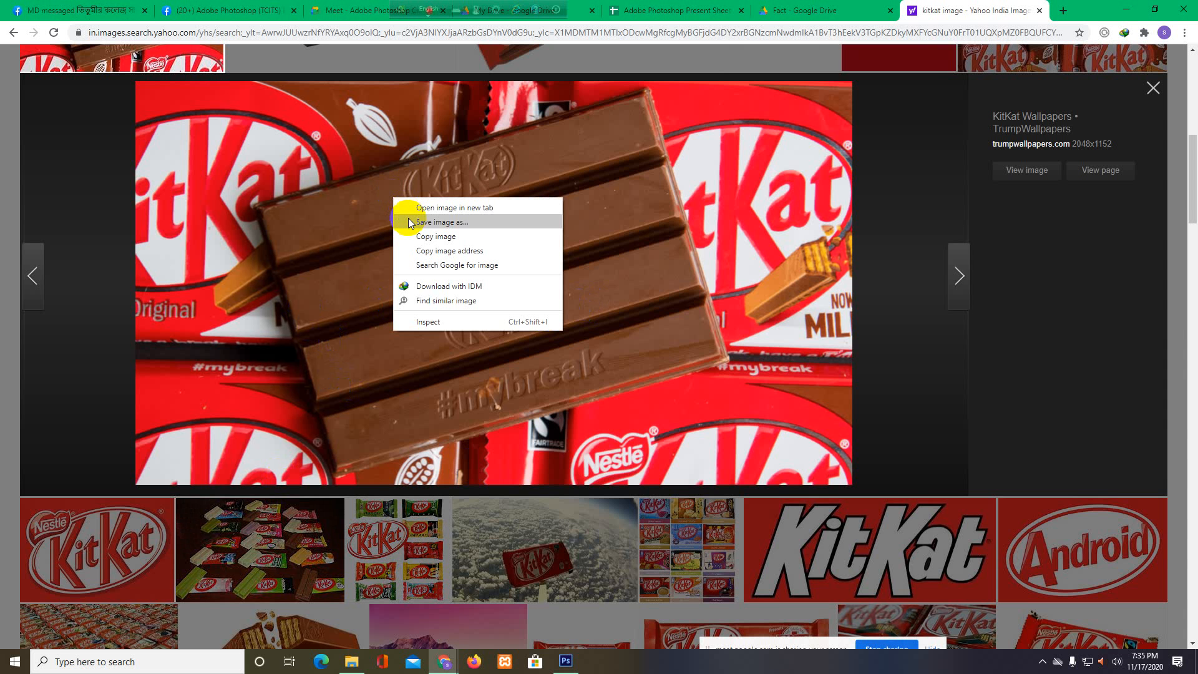
click(440, 222)
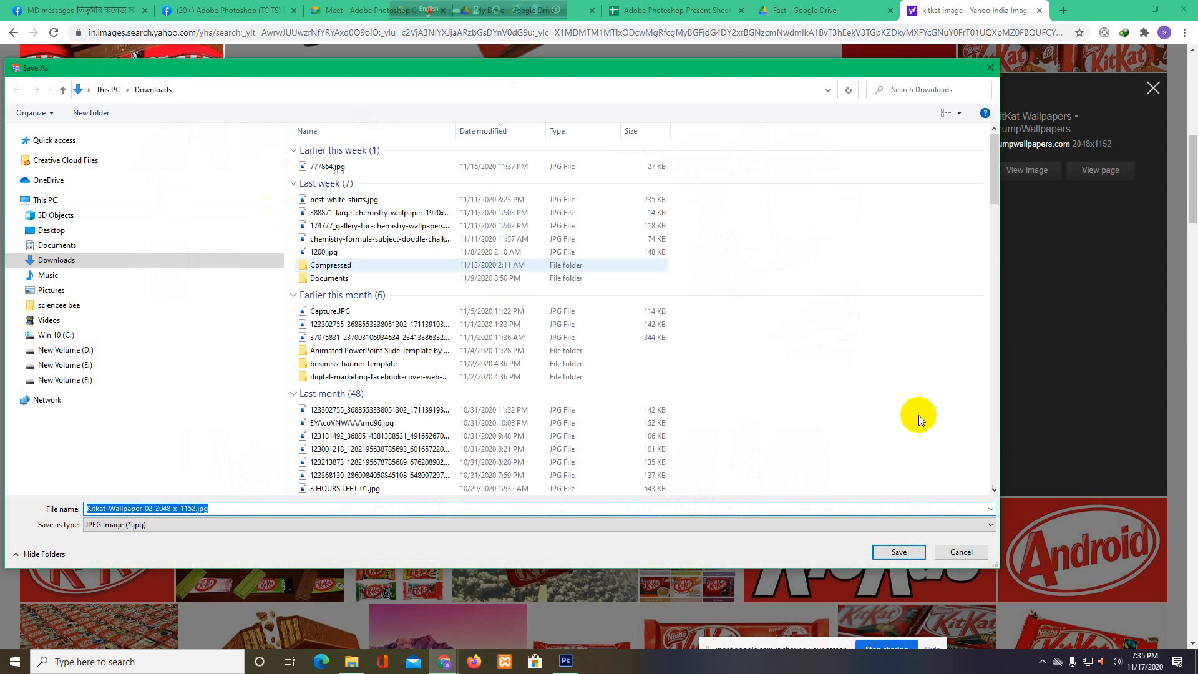
click(910, 554)
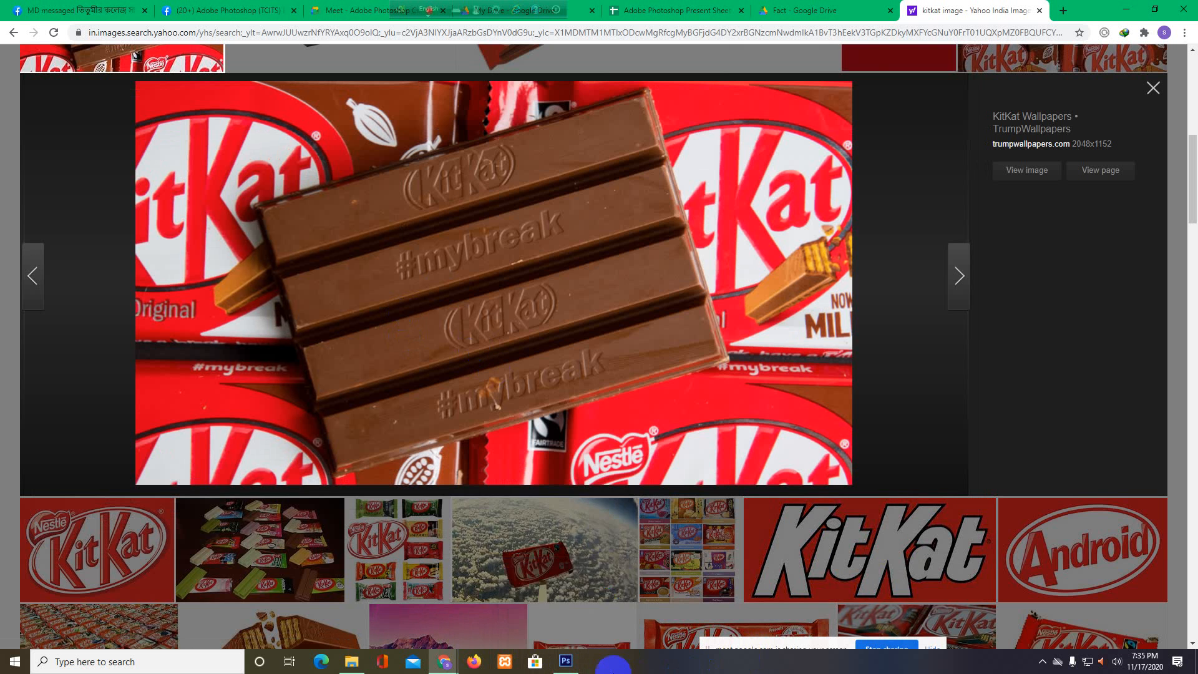
Switch to Photoshop and create a new 2000 x 1200 pixel RGB document at 72 pixels/inch with a white background
click(566, 661)
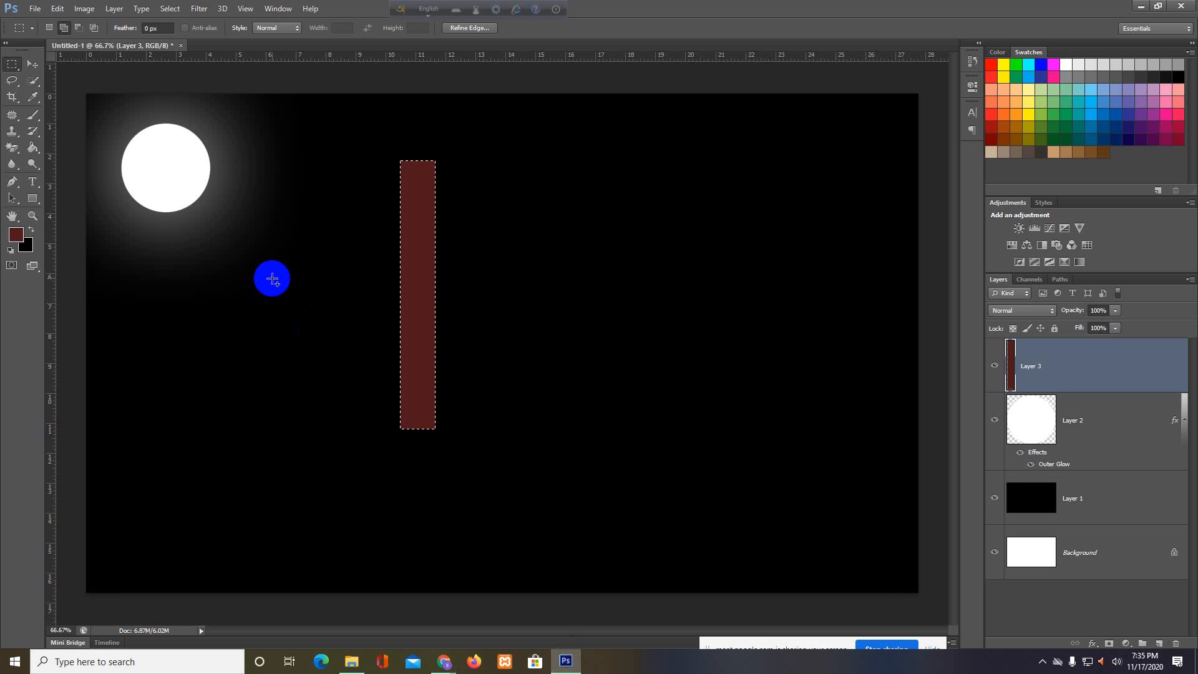
click(34, 11)
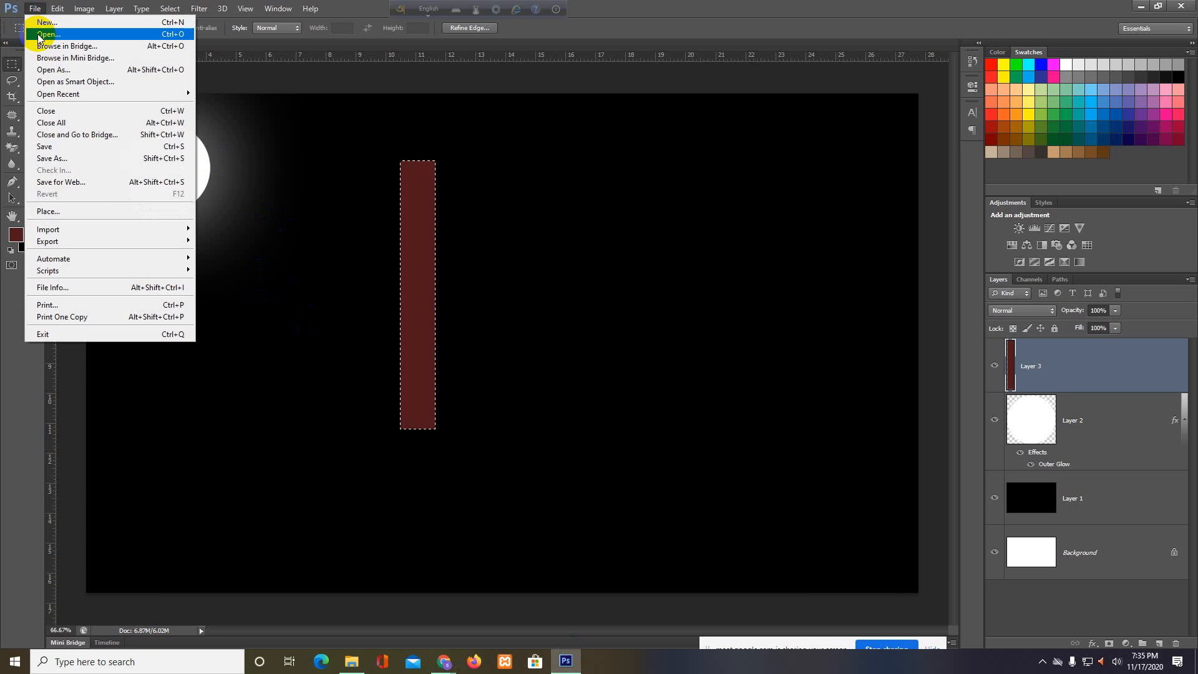
click(39, 25)
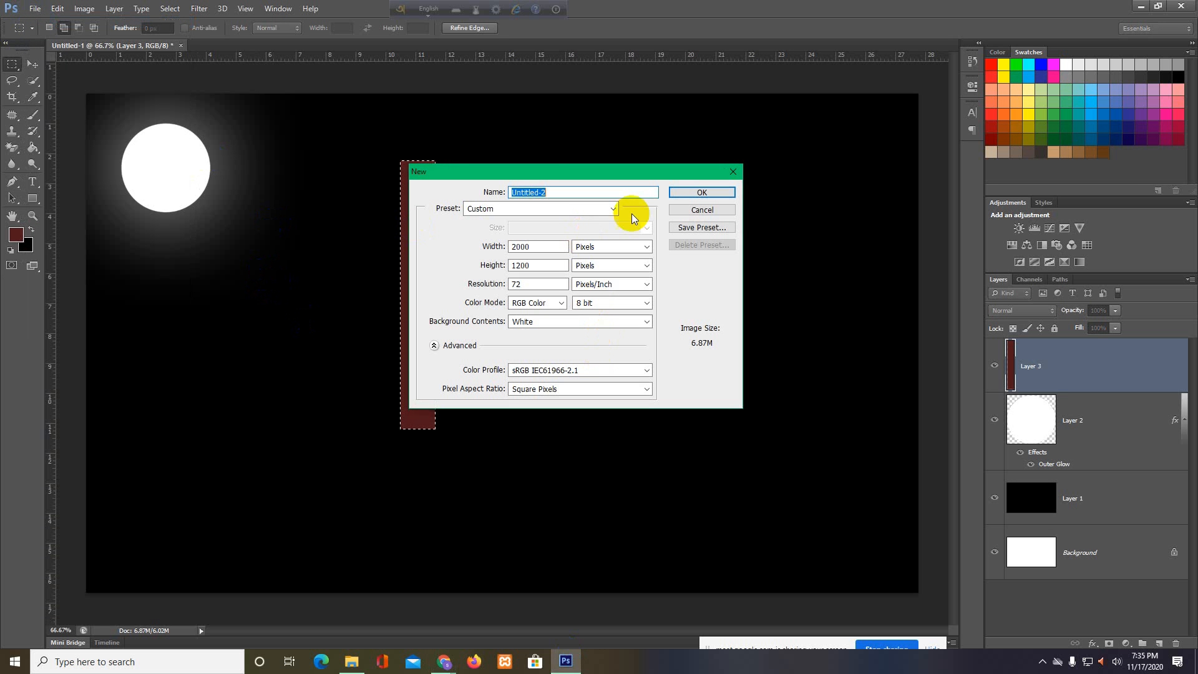
click(717, 194)
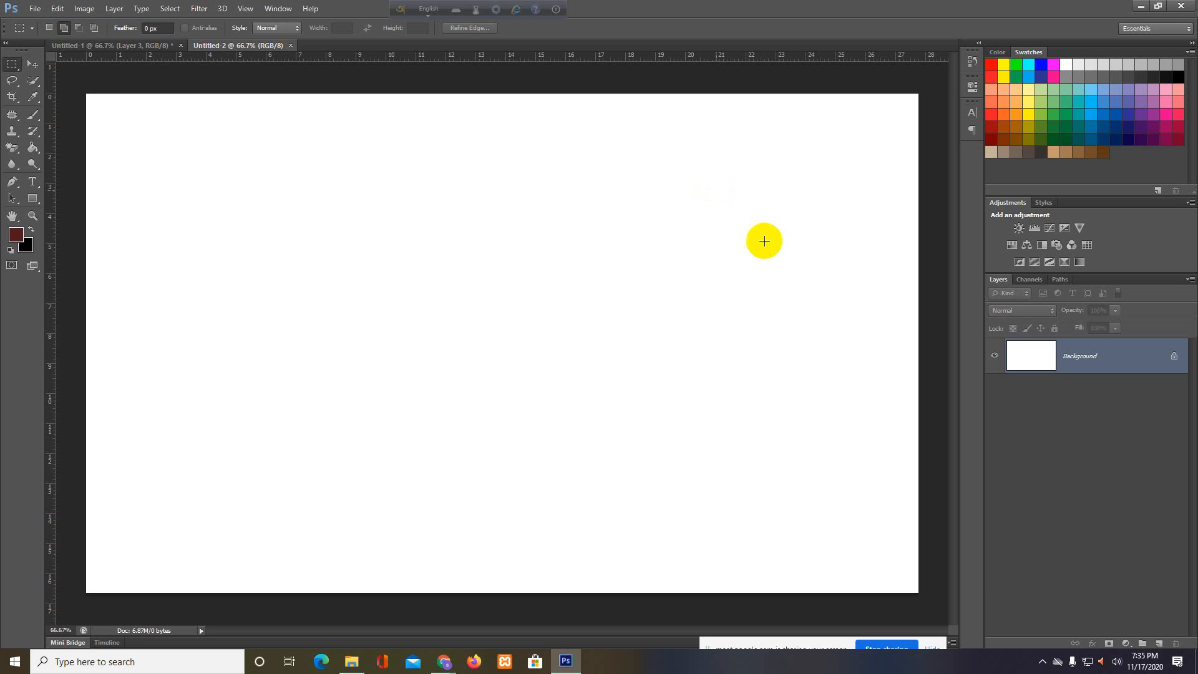
Place Kitkat-Wallpaper-02-2048-x-1152.jpg from the Downloads folder into the new document
click(34, 11)
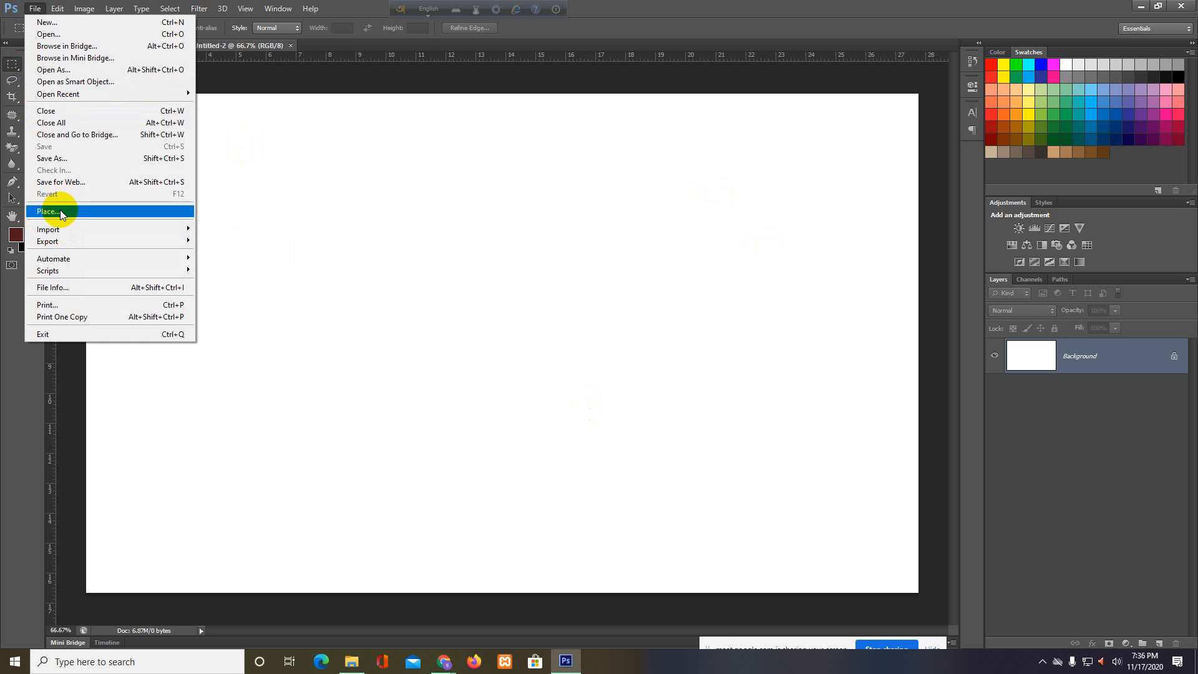
click(34, 9)
click(35, 9)
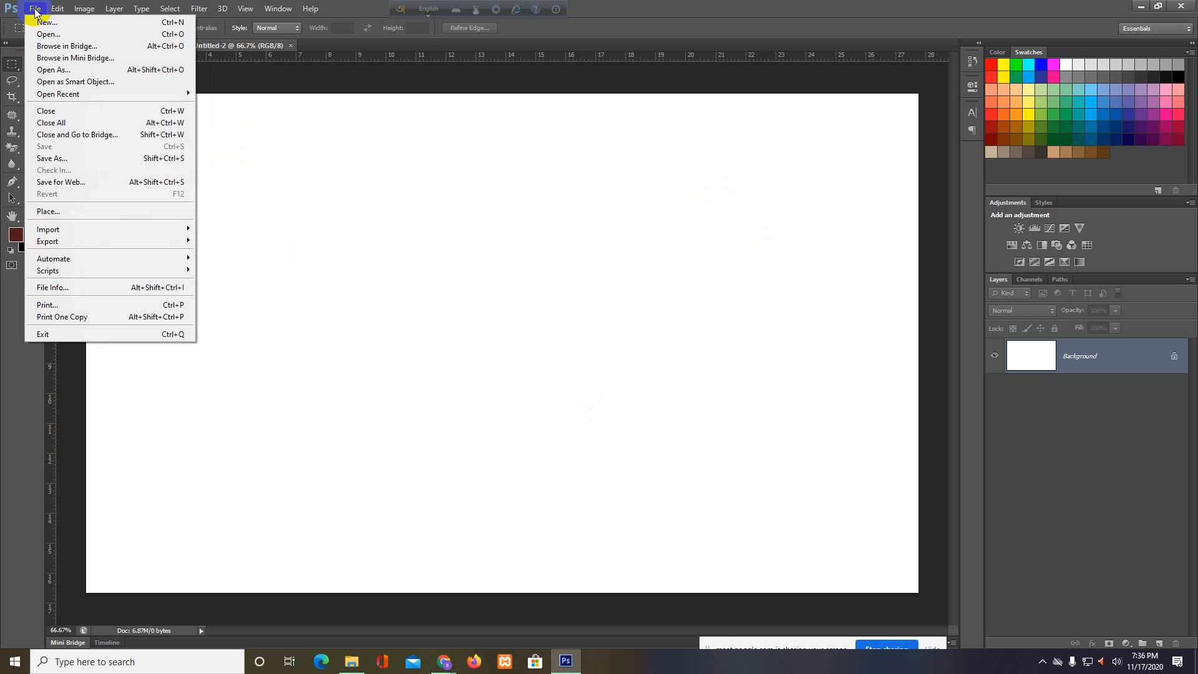
click(45, 216)
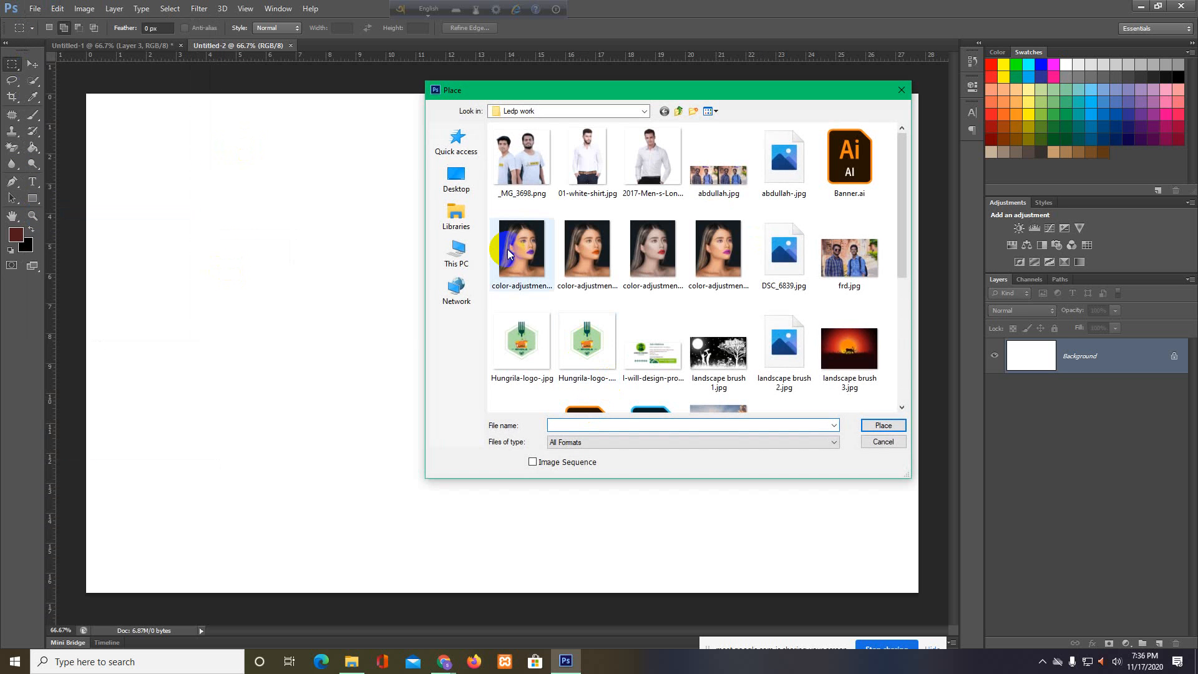
click(456, 250)
double_click(714, 186)
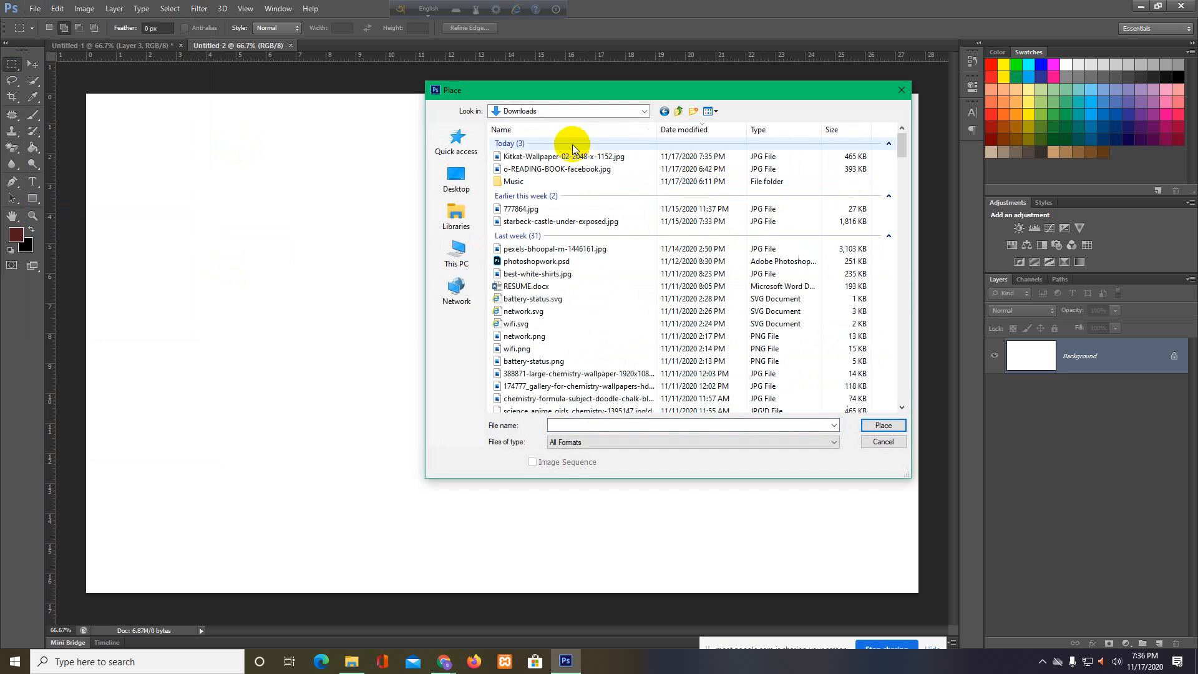
click(577, 156)
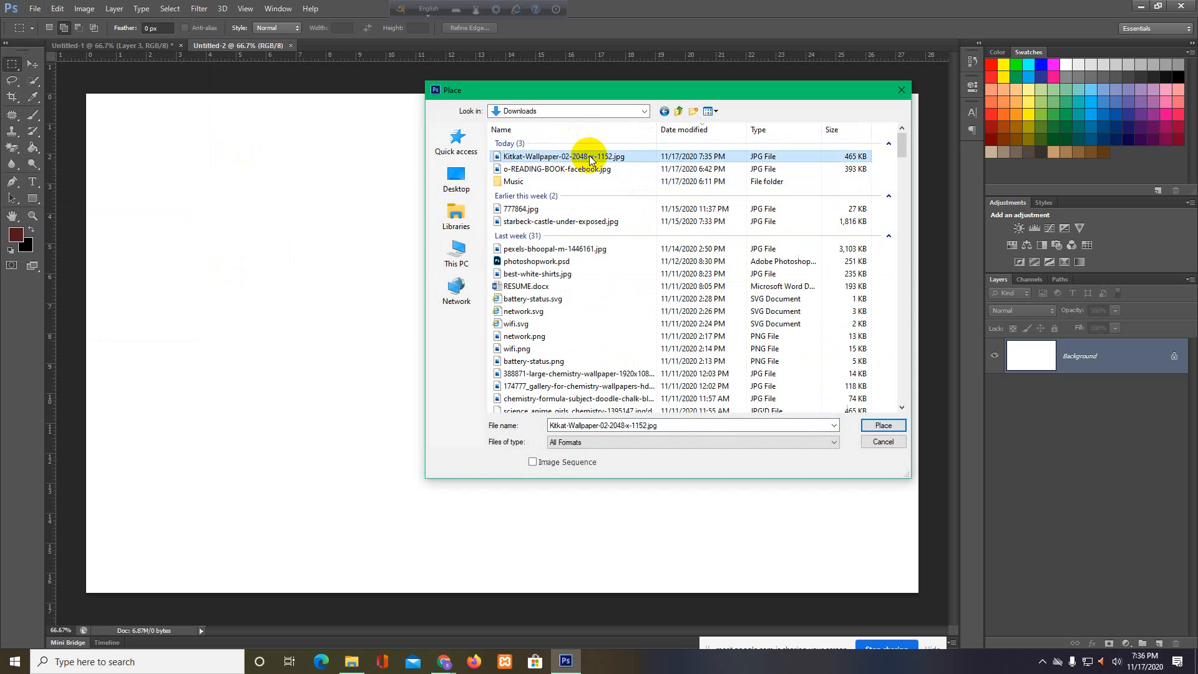
click(879, 428)
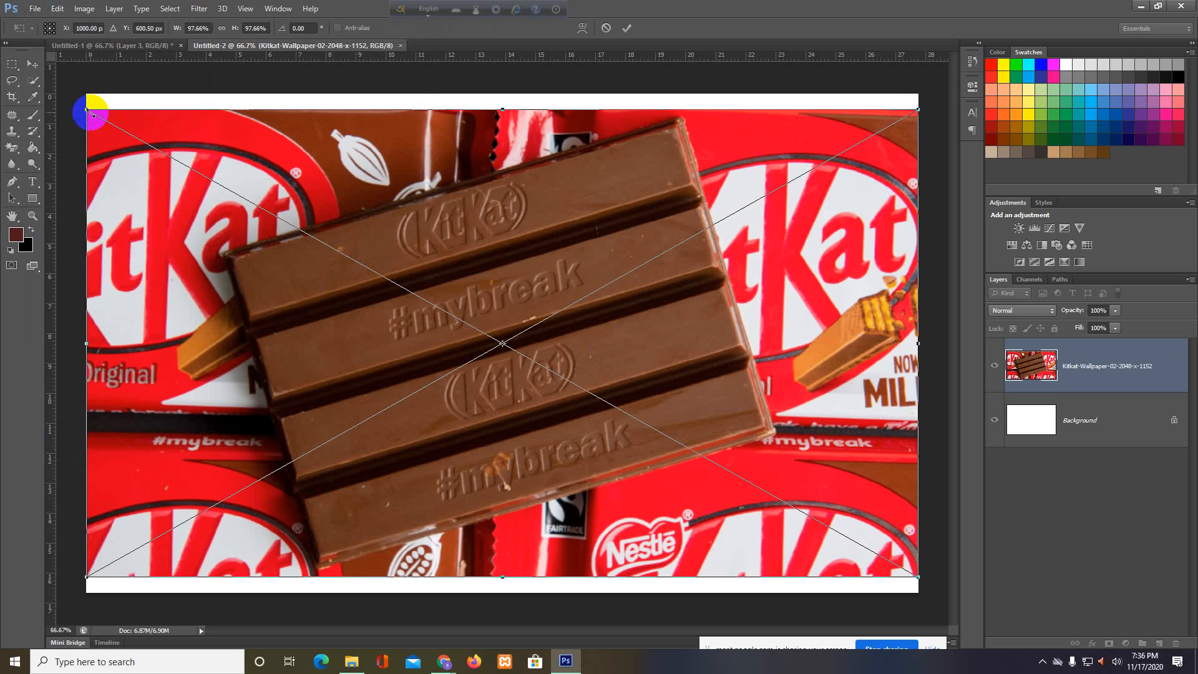
Scale the placed KitKat image proportionally to about 43% and position it in the canvas's upper-left corner
drag(90, 112, 320, 240)
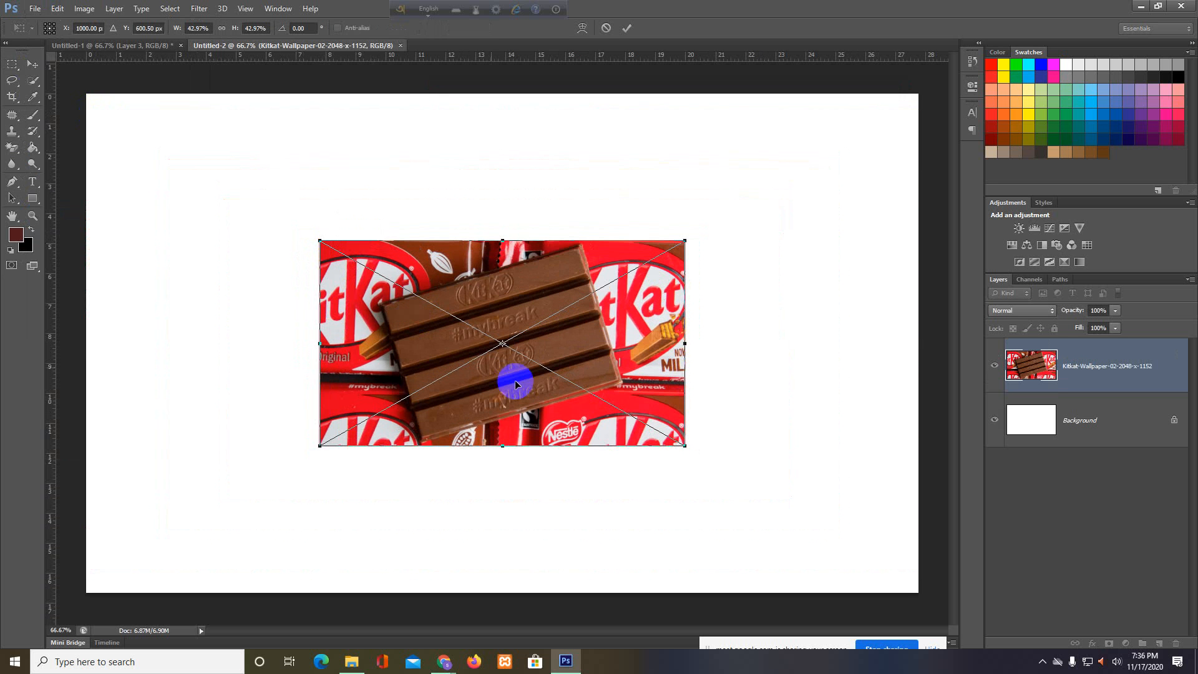
drag(516, 384, 280, 234)
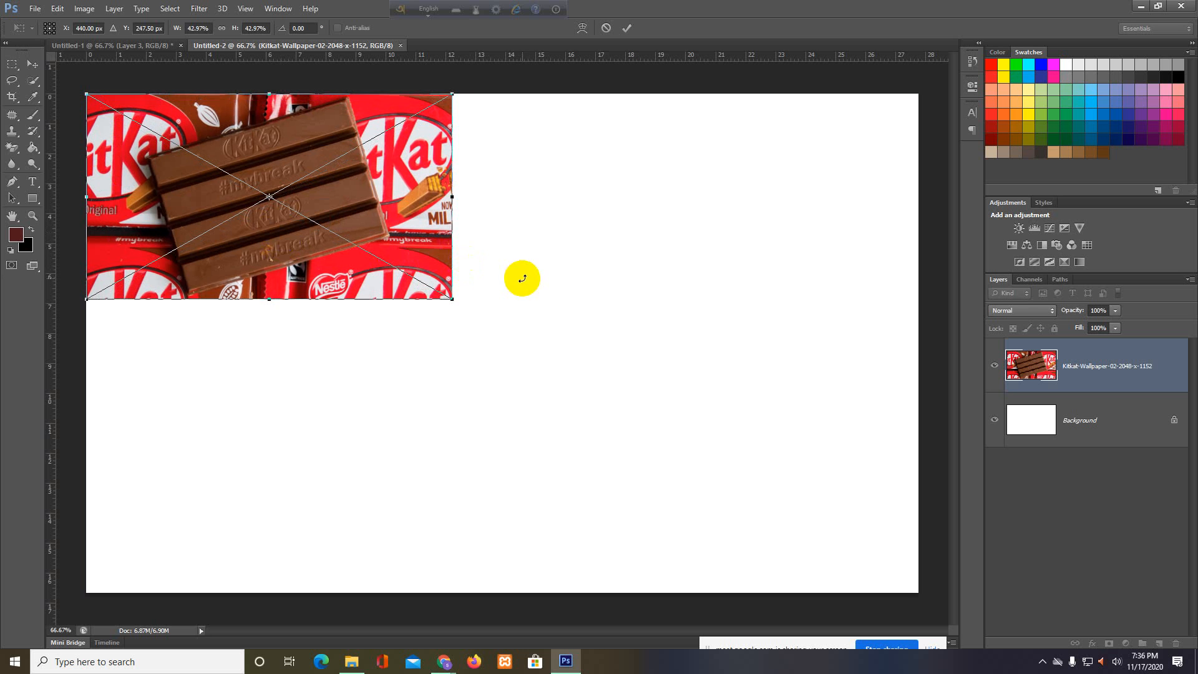
key(Return)
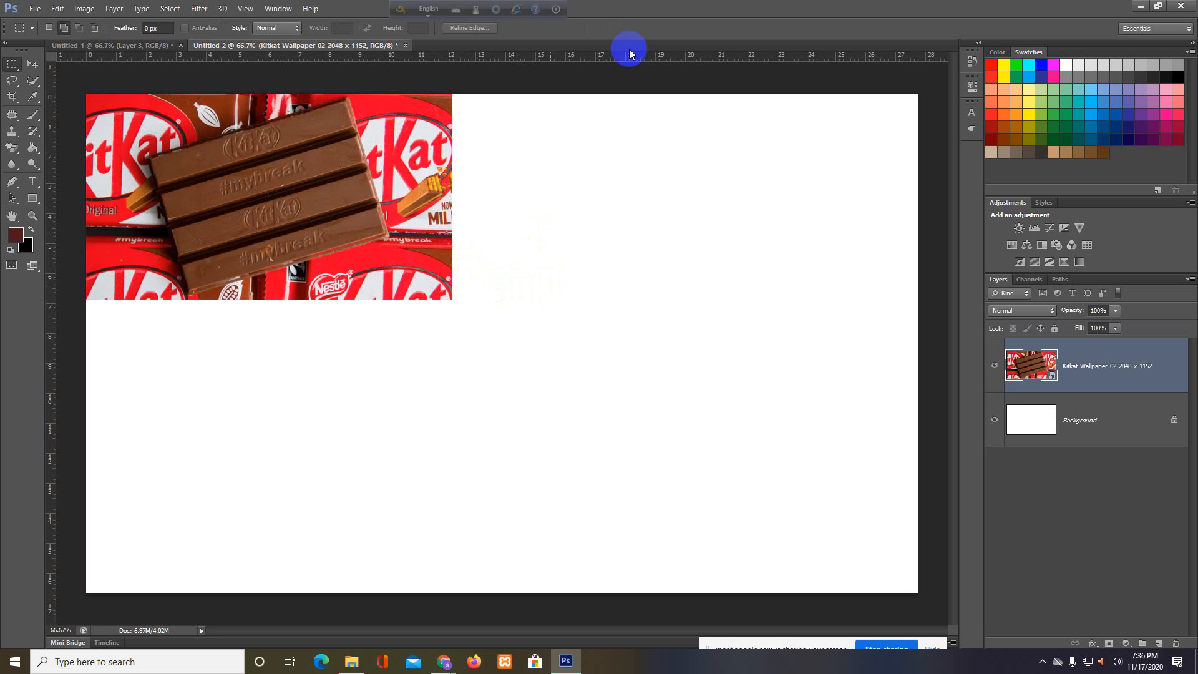
Fill a tall rectangular selection on a new layer with the foreground color, replace it with brown sampled from the chocolate, and deselect
click(1158, 644)
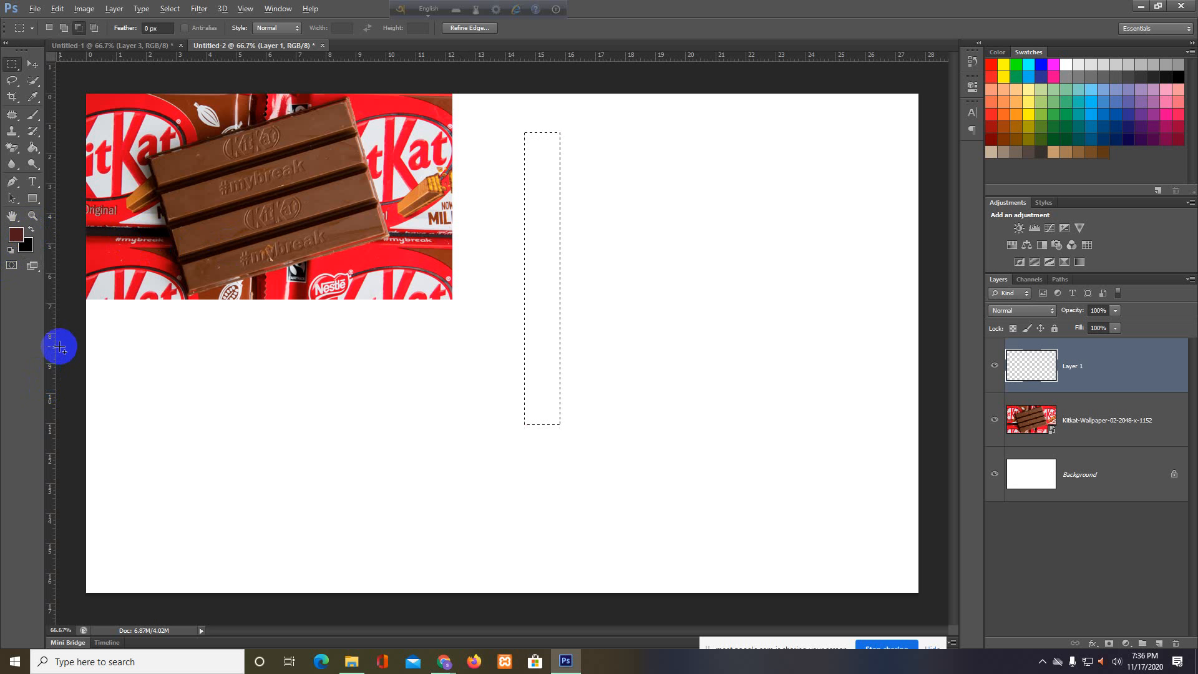
key(alt+BackSpace)
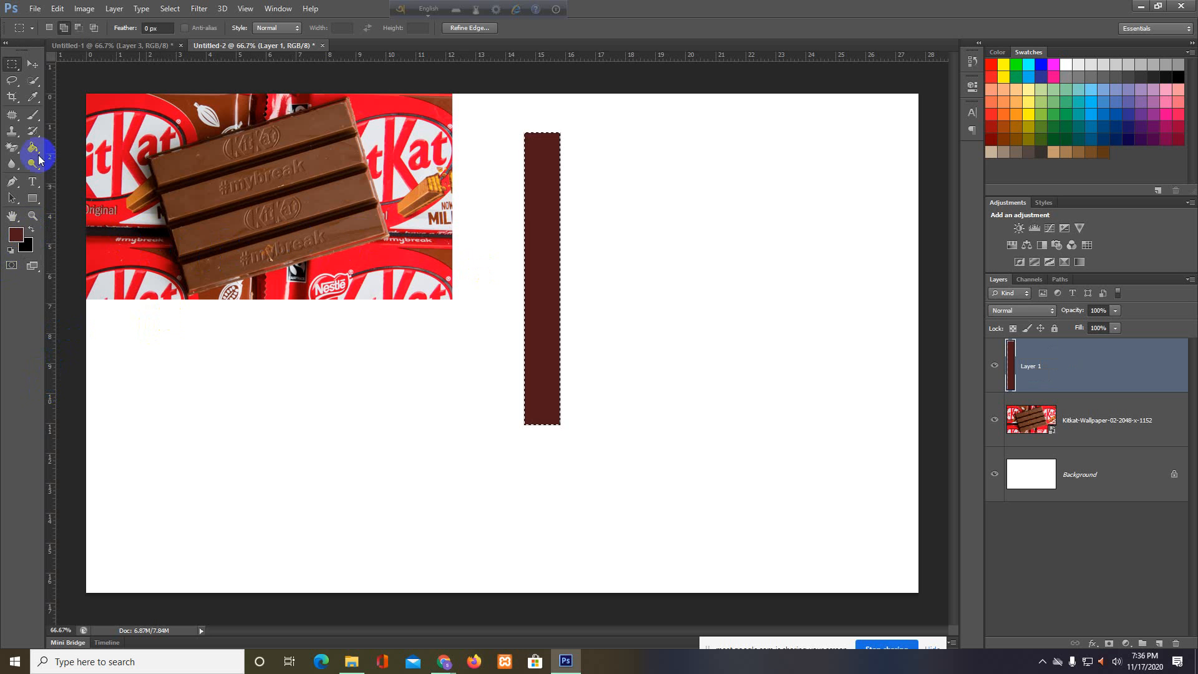
click(31, 97)
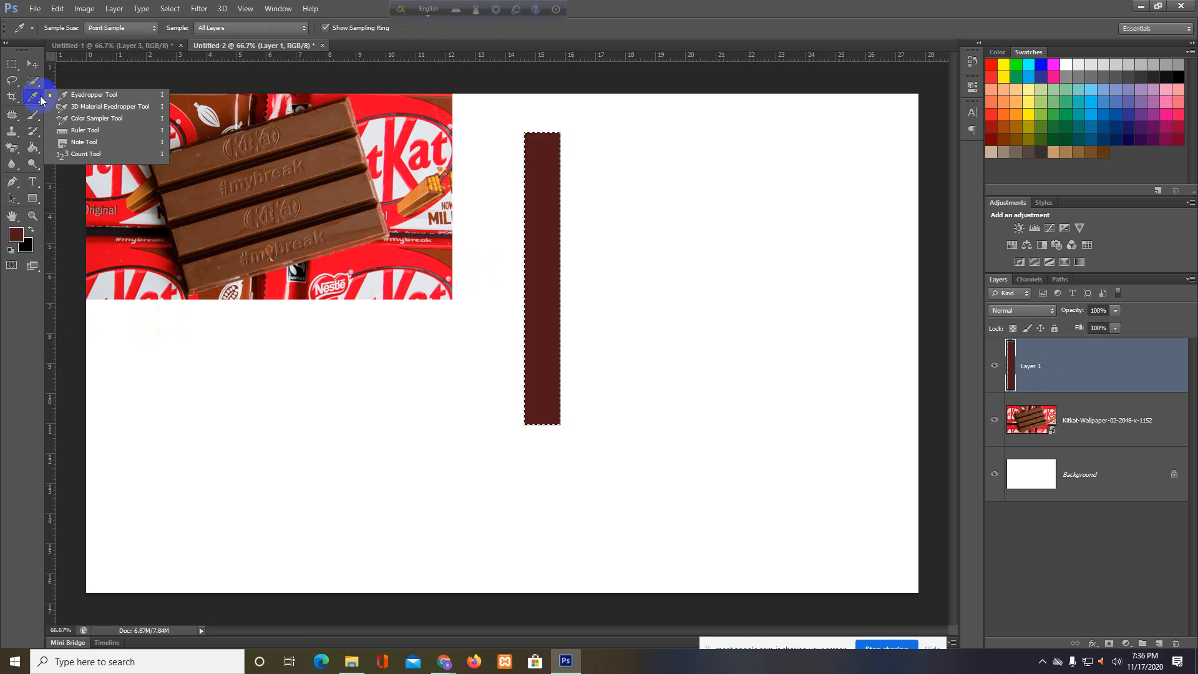
click(73, 95)
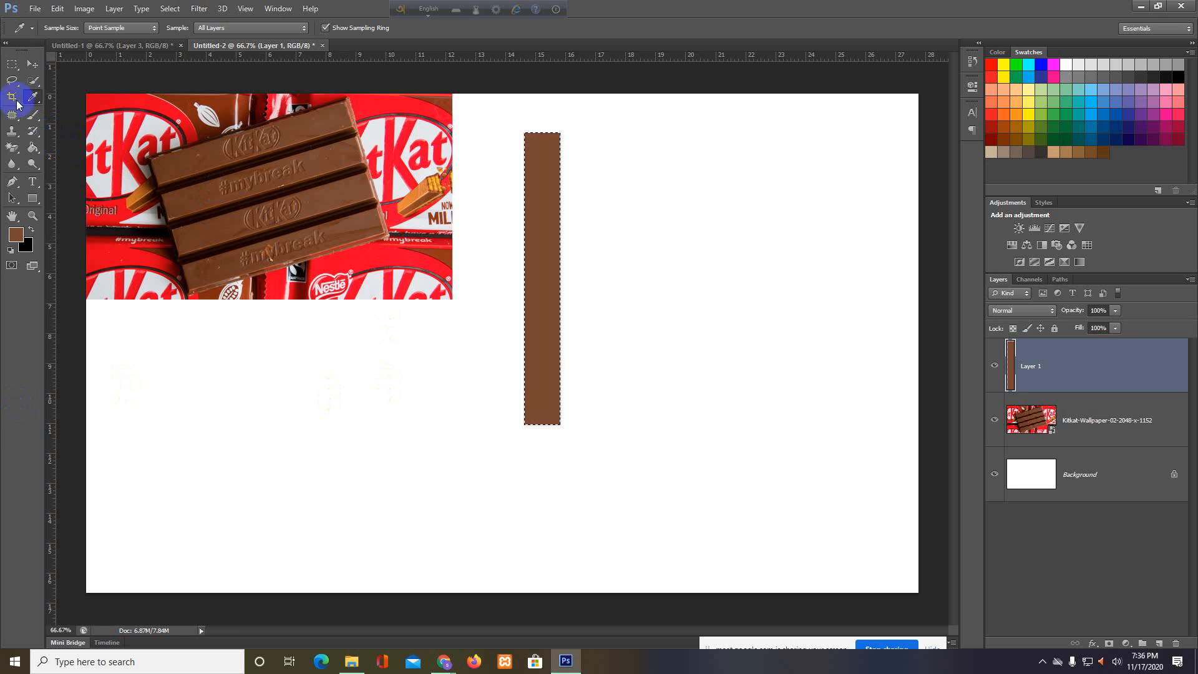
click(32, 65)
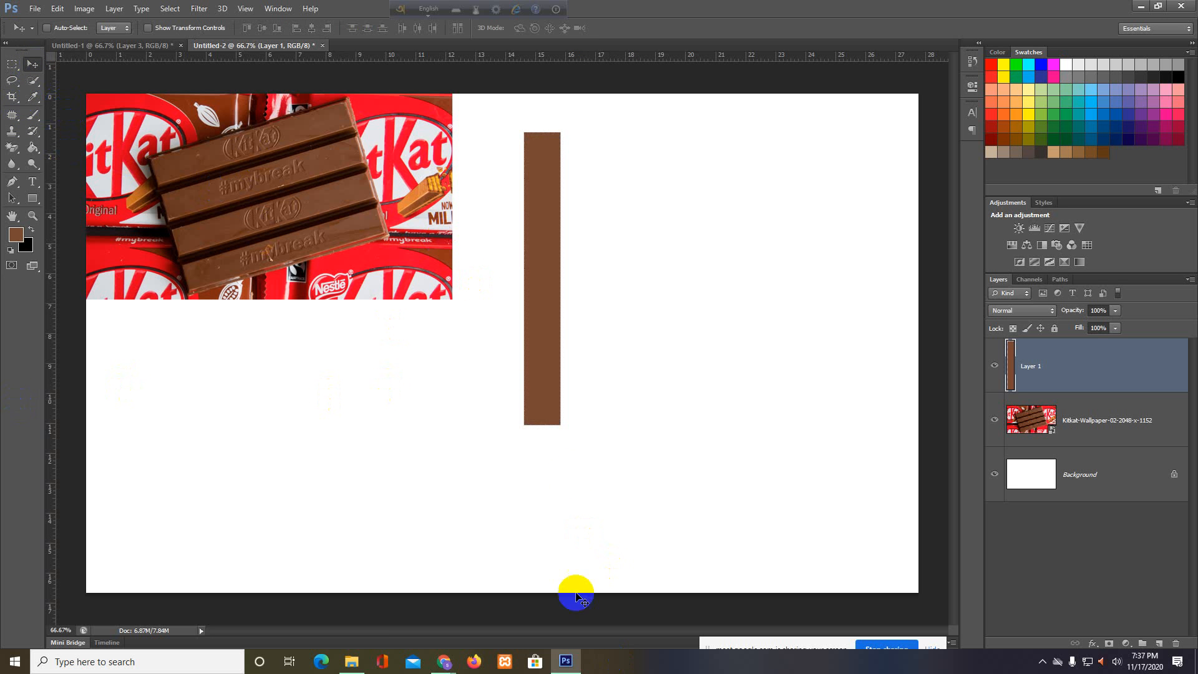
key(ctrl+d)
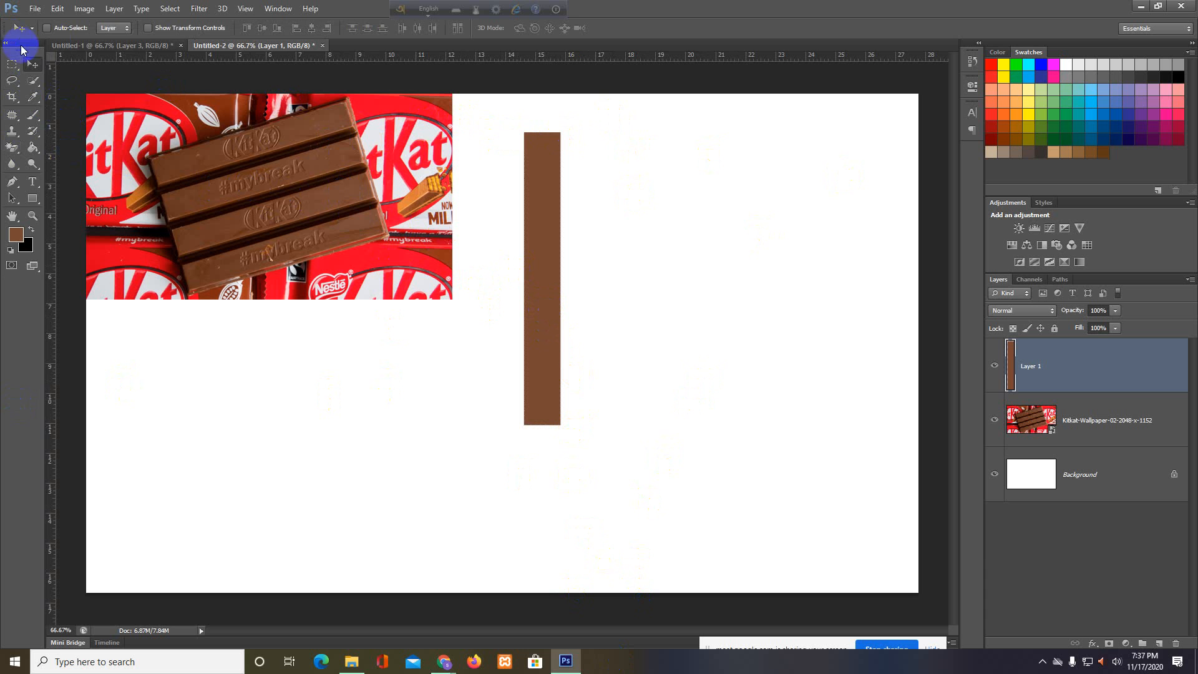
Add a new layer and fill a tall rectangular selection adjoining the first bar's right edge with the same brown
right_click(8, 63)
click(51, 62)
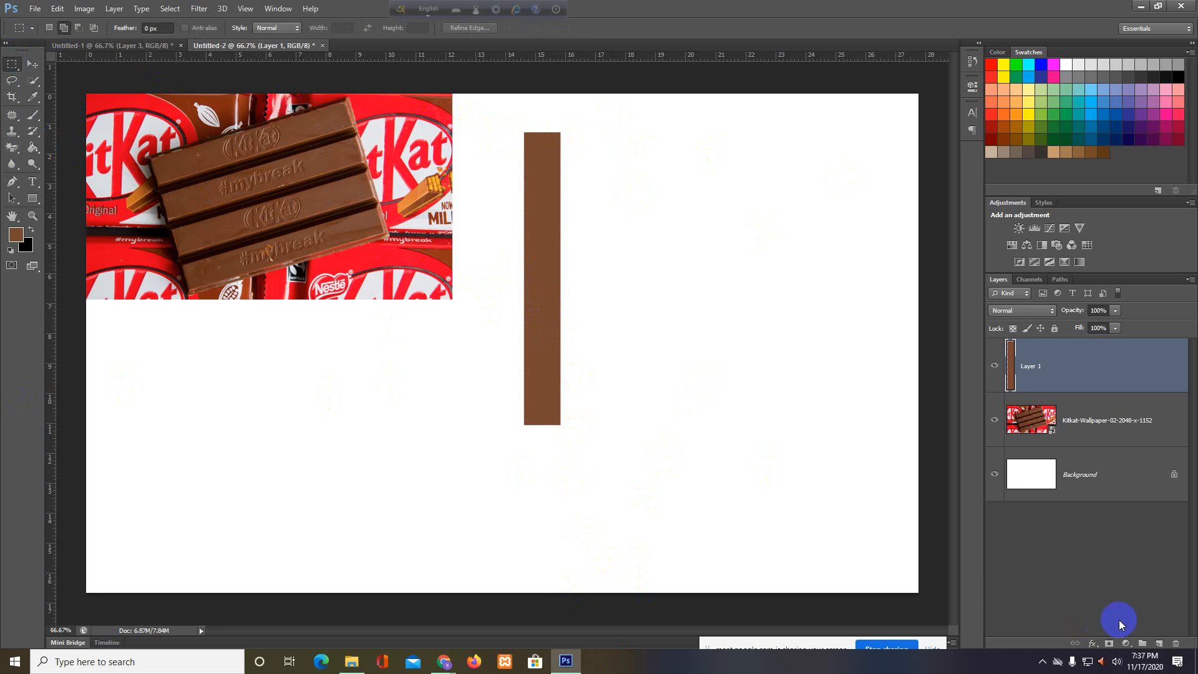
click(1160, 642)
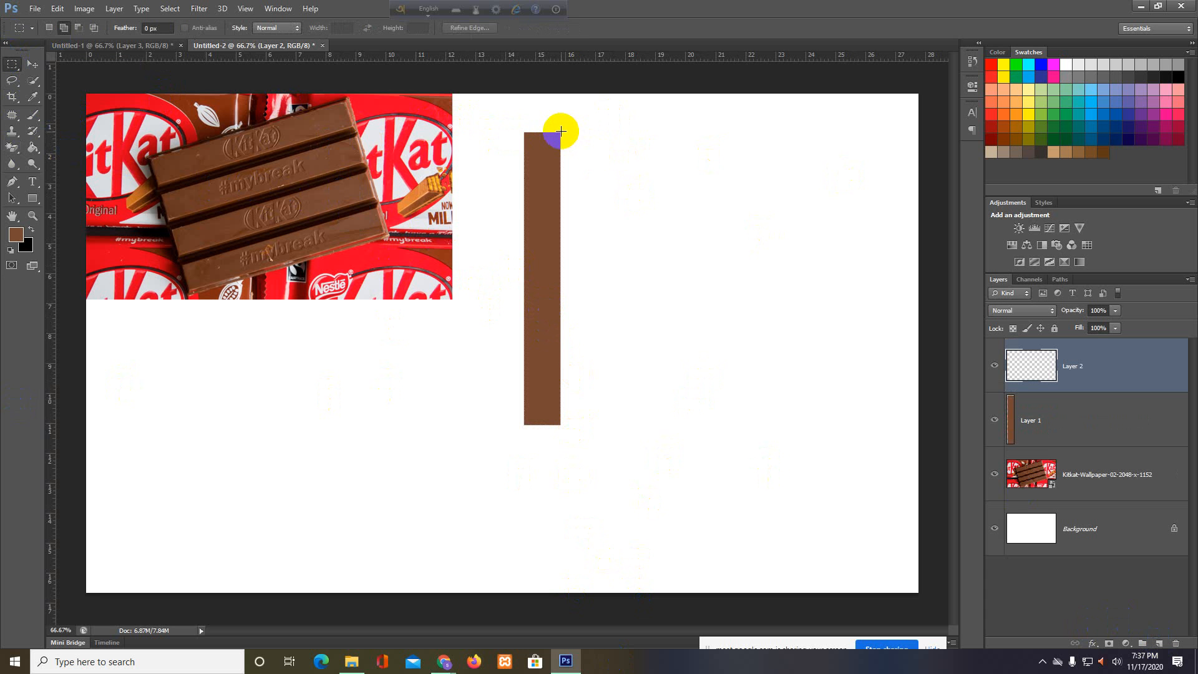
drag(560, 132, 601, 426)
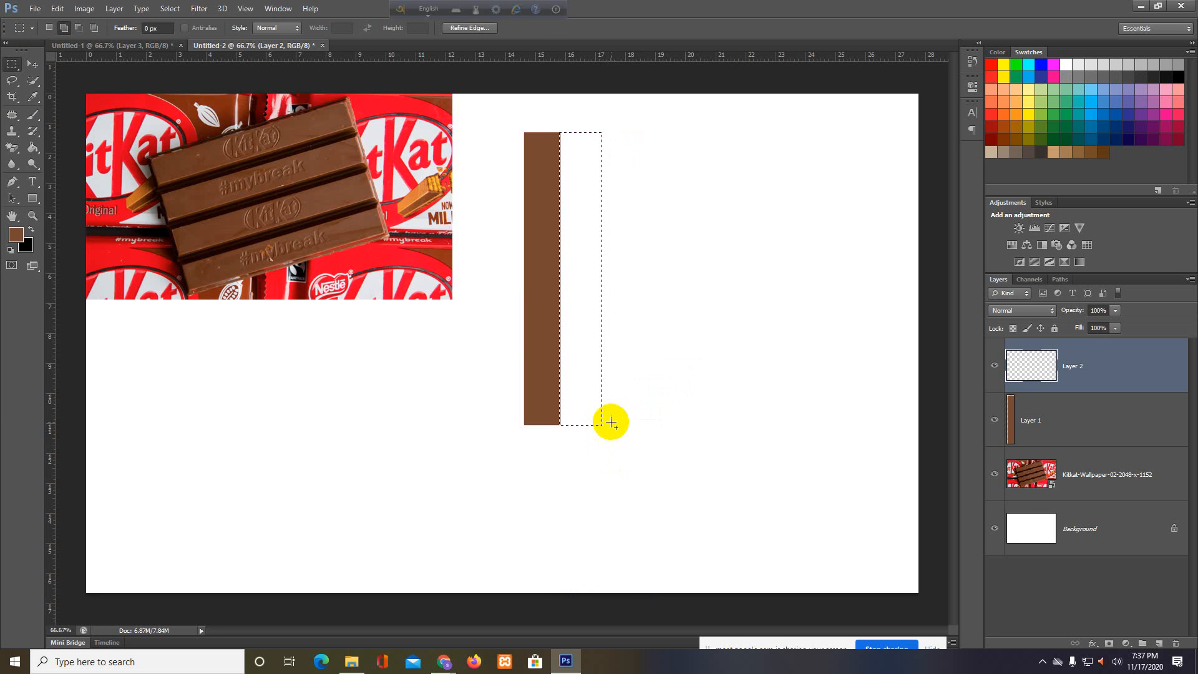
key(alt+Delete)
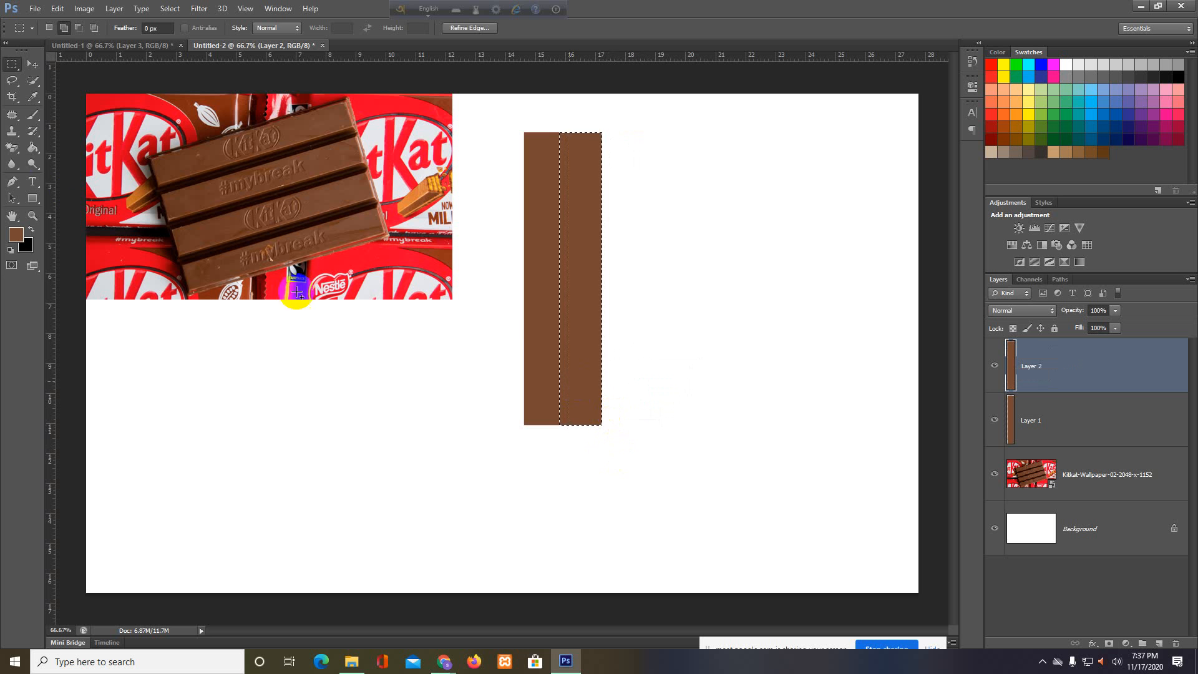
Move the second bar to the right, away from the first one, and delete Layer 2
click(30, 65)
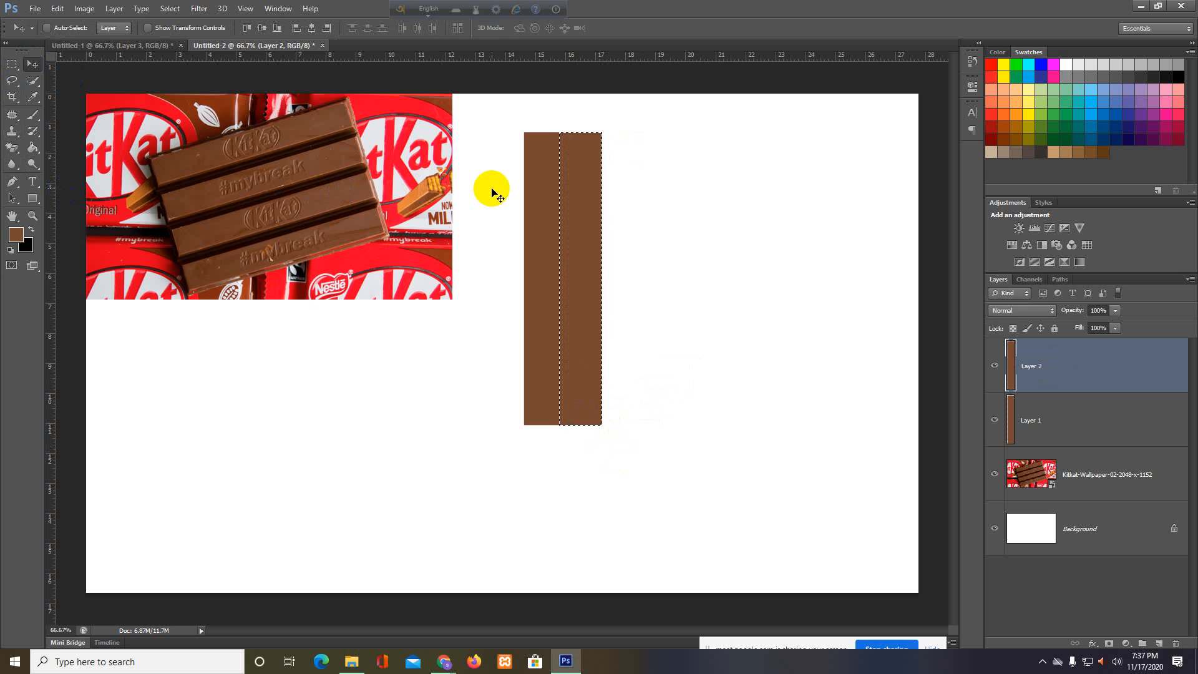
drag(595, 265, 657, 261)
mouse_move(650, 164)
mouse_down()
mouse_move(637, 196)
mouse_move(649, 168)
mouse_up()
drag(649, 226, 645, 225)
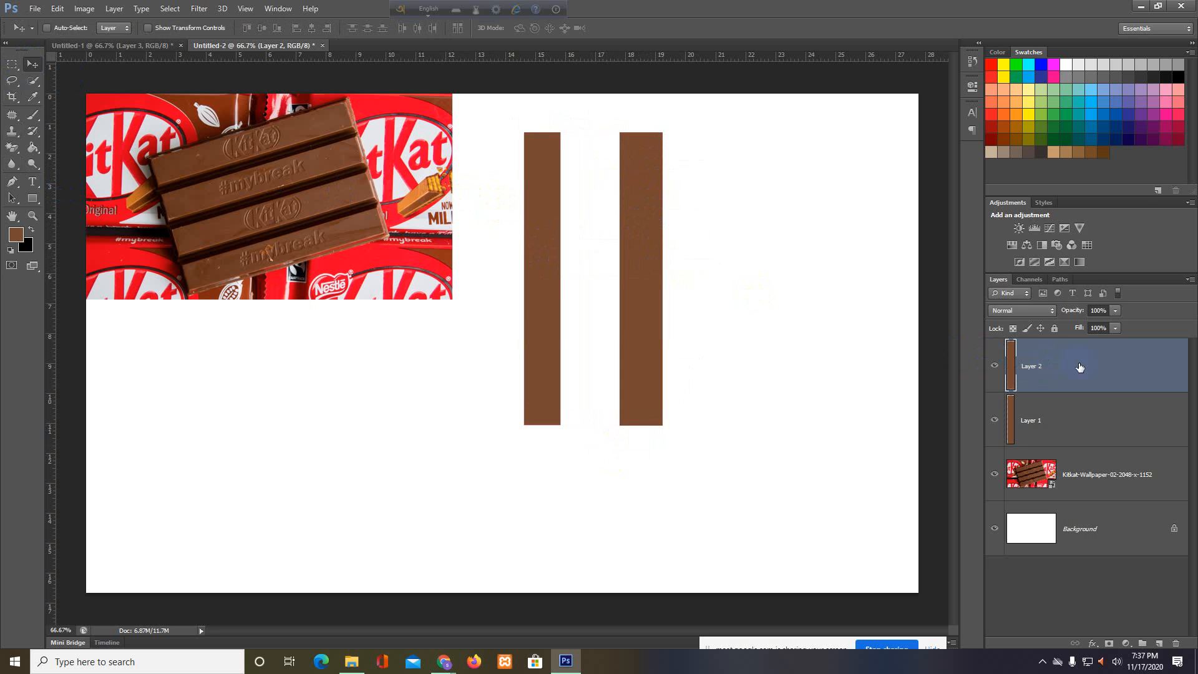
key(Delete)
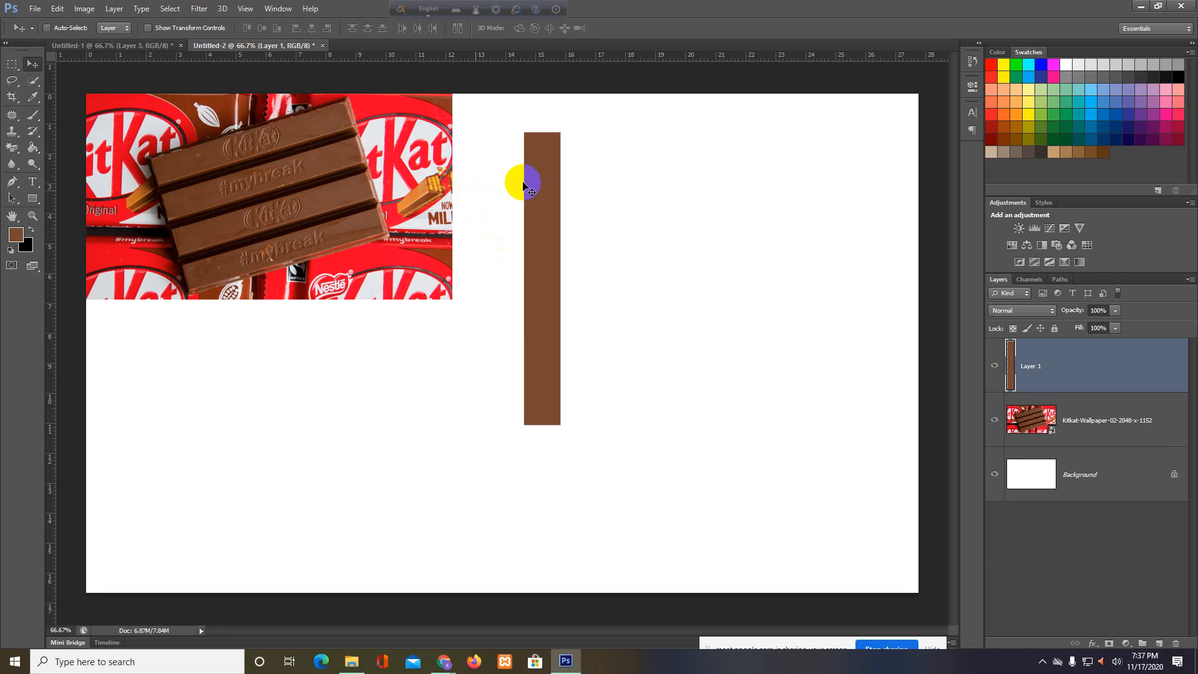
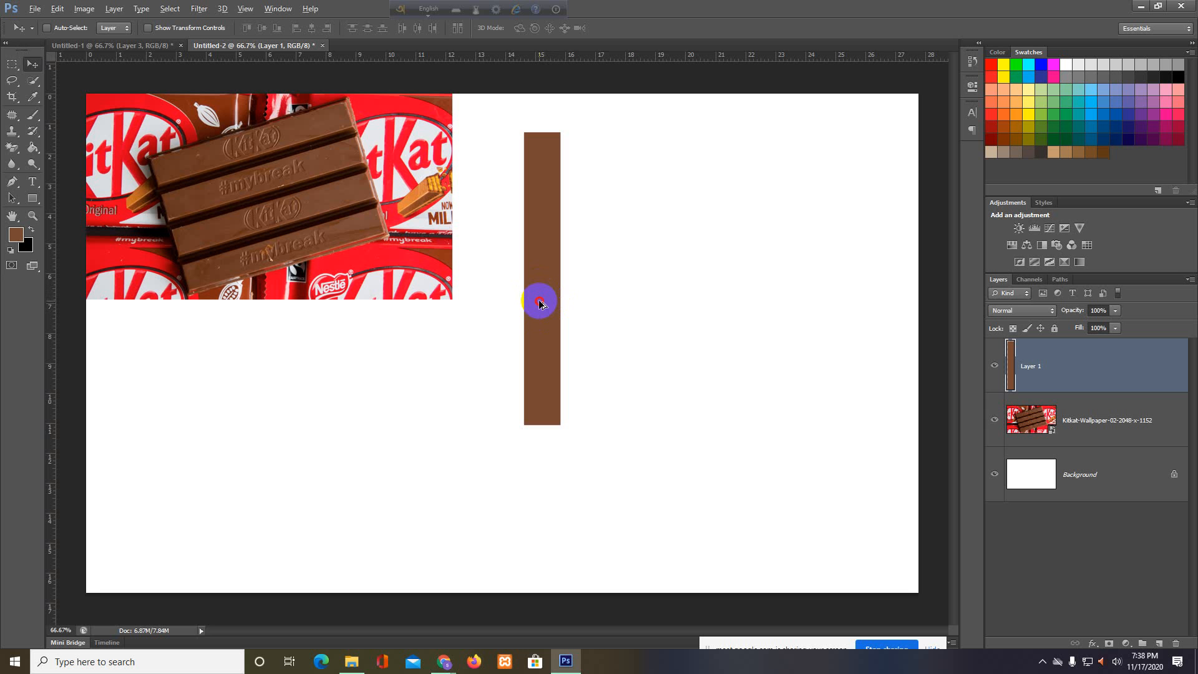
Duplicate the brown bar three times, placing the copies edge to edge to the right of the original
drag(540, 304, 580, 306)
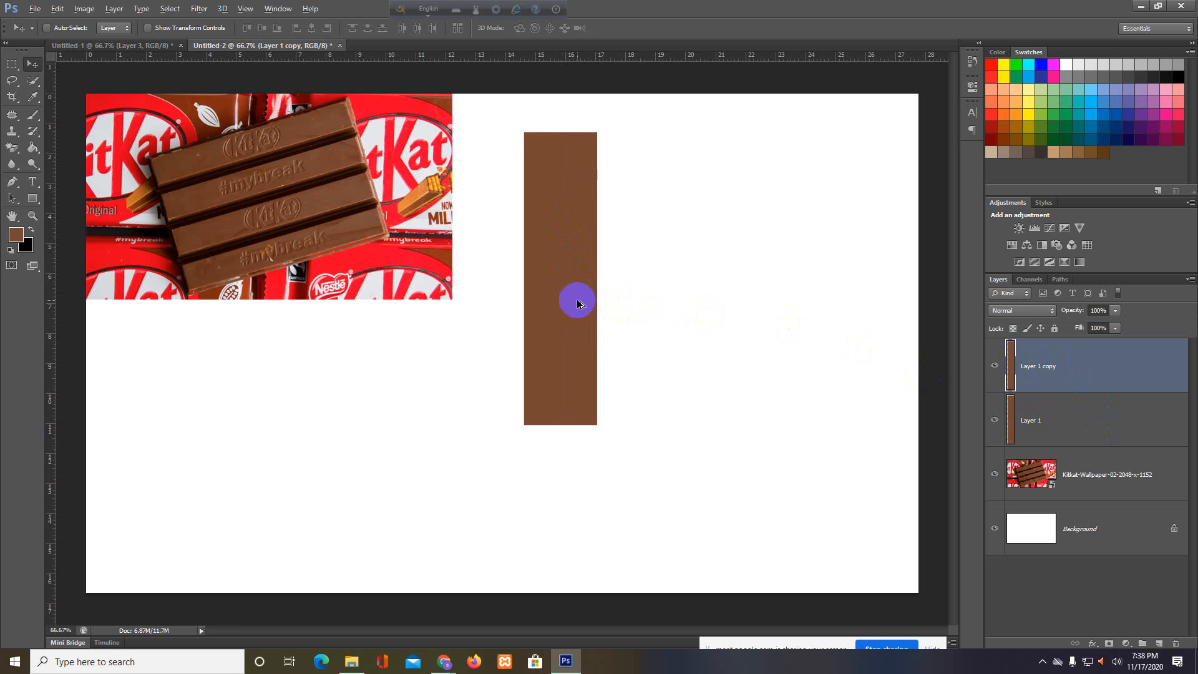
drag(574, 302, 655, 294)
key(ctrl+j)
key(ctrl+j)
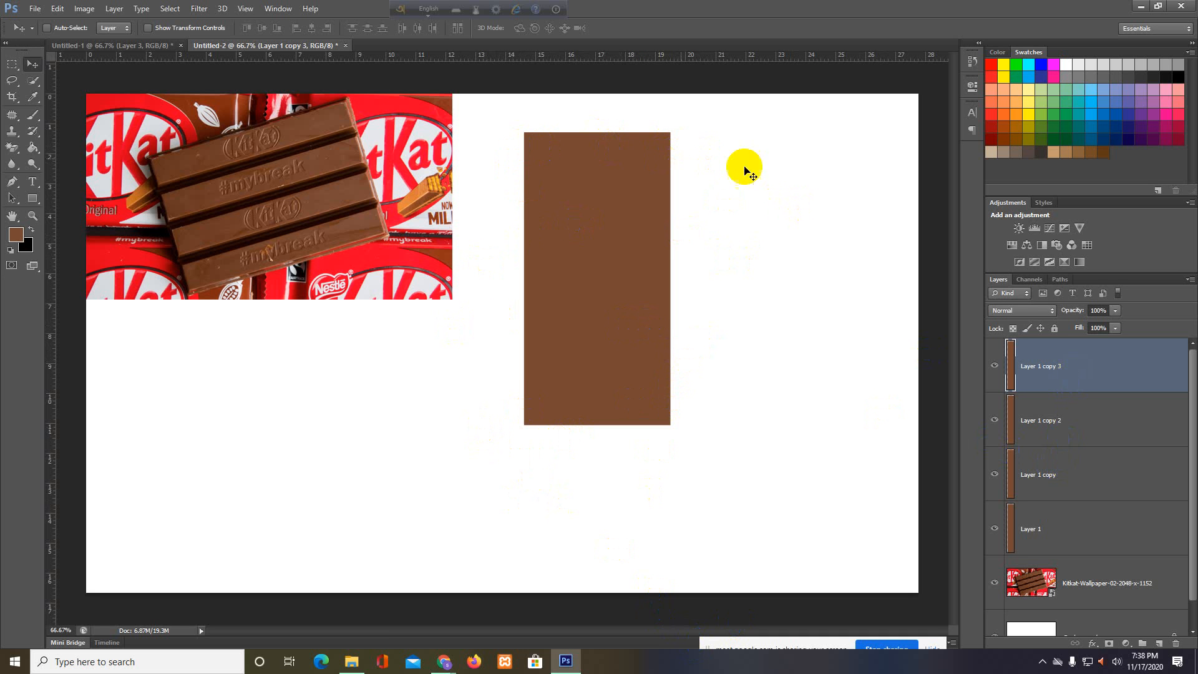
Delete the three duplicated bar layers, keeping only Layer 1
key(Delete)
key(Delete)
key(Delete)
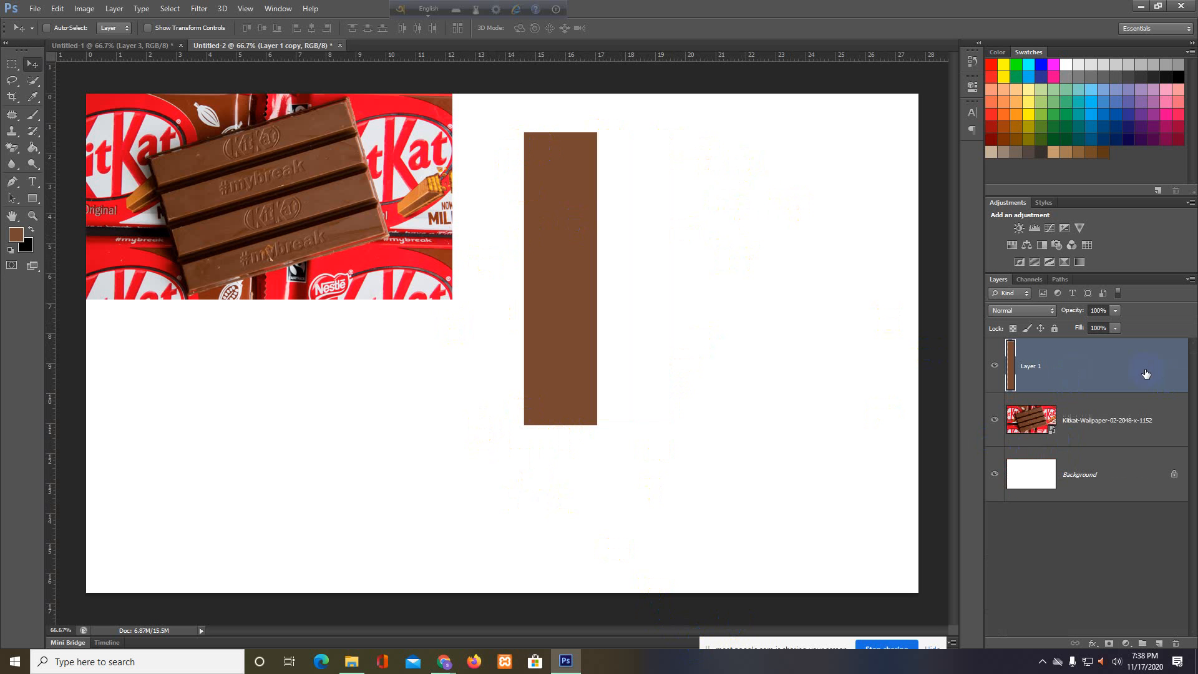
click(799, 618)
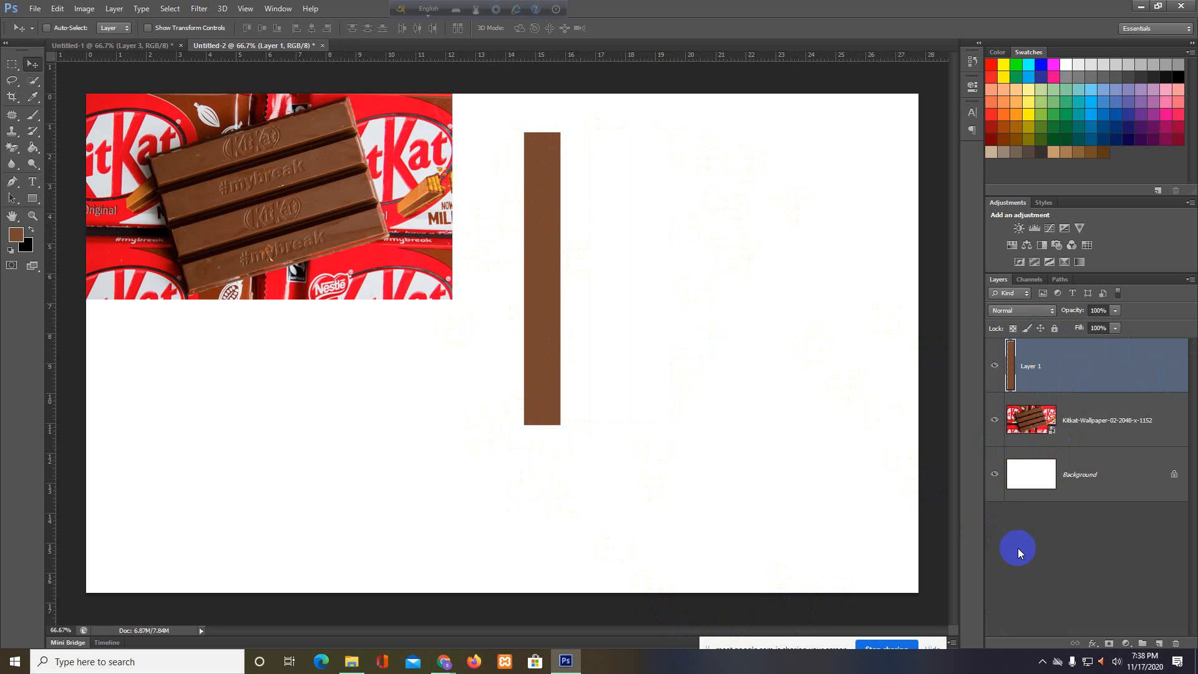
Open the blending options of Layer 1 and enable Bevel & Emboss with its Contour option
right_click(1044, 367)
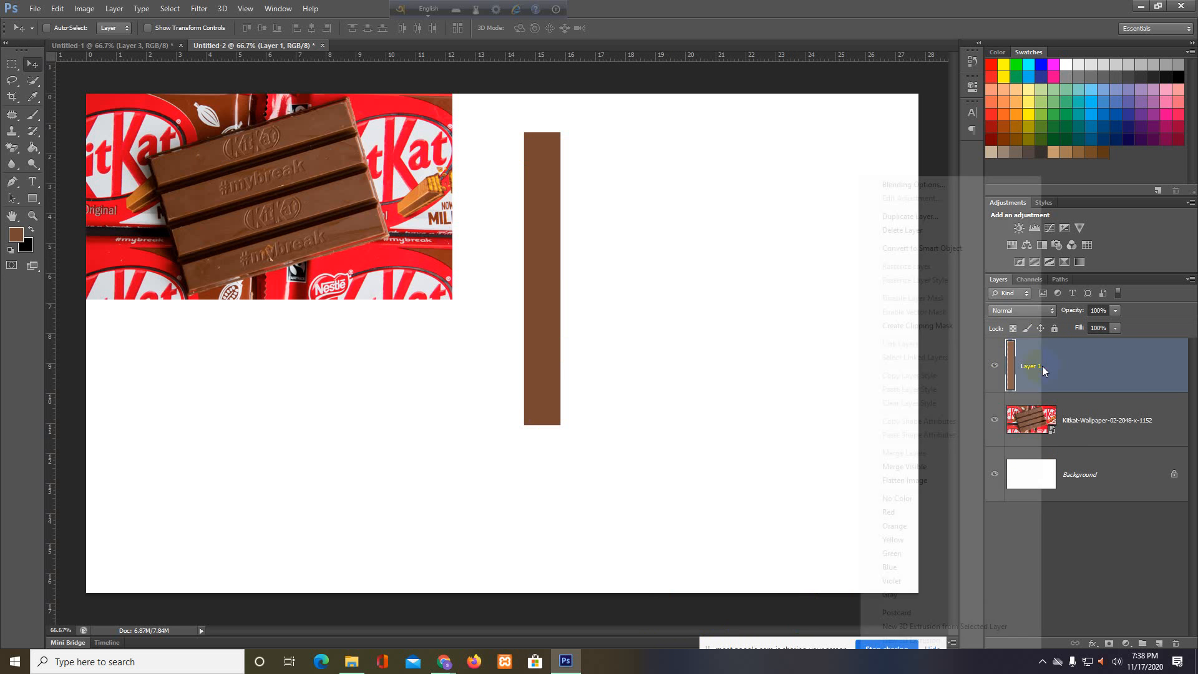
click(933, 187)
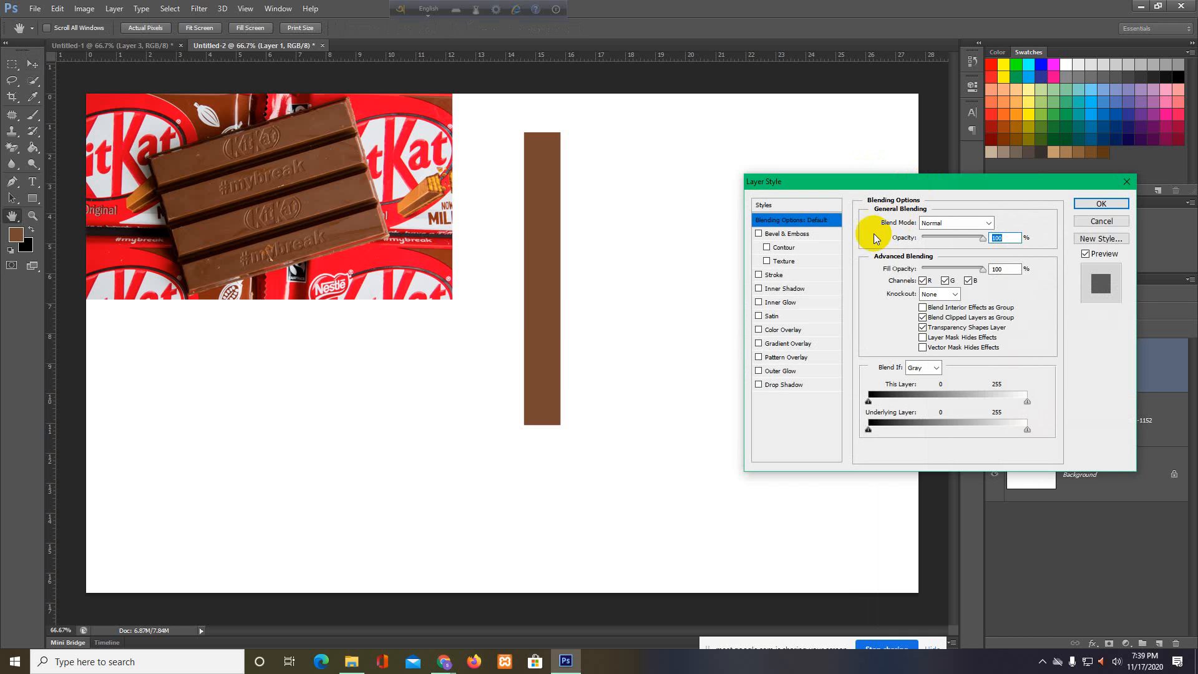
click(774, 236)
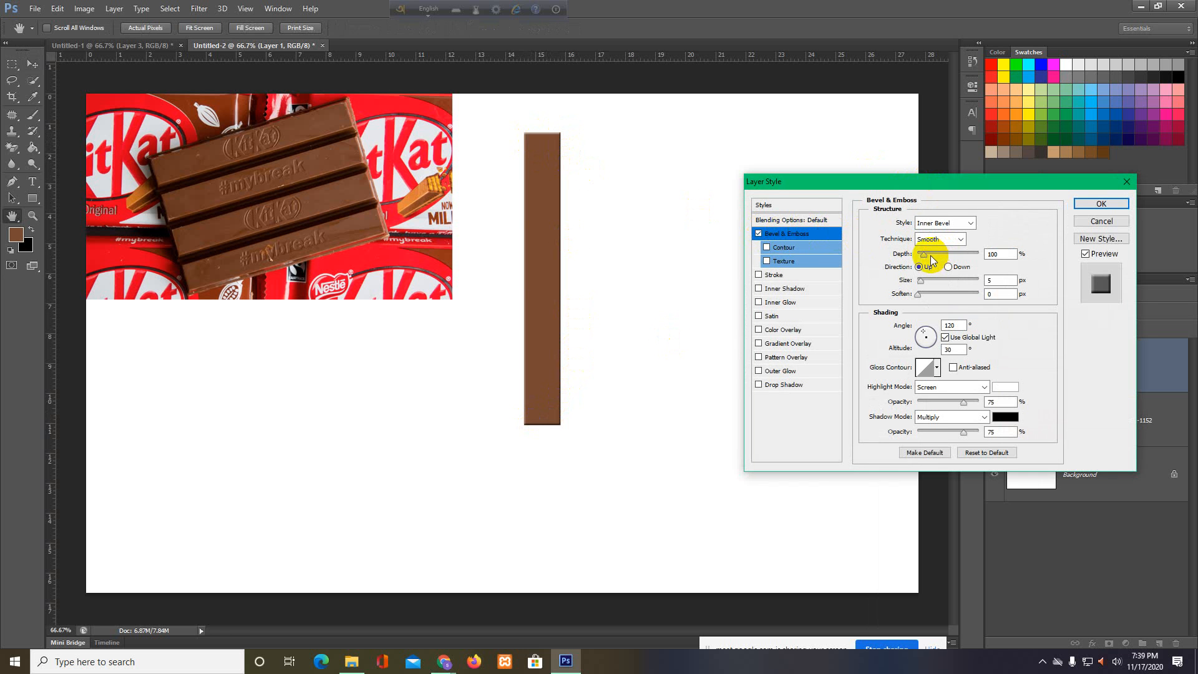
click(767, 248)
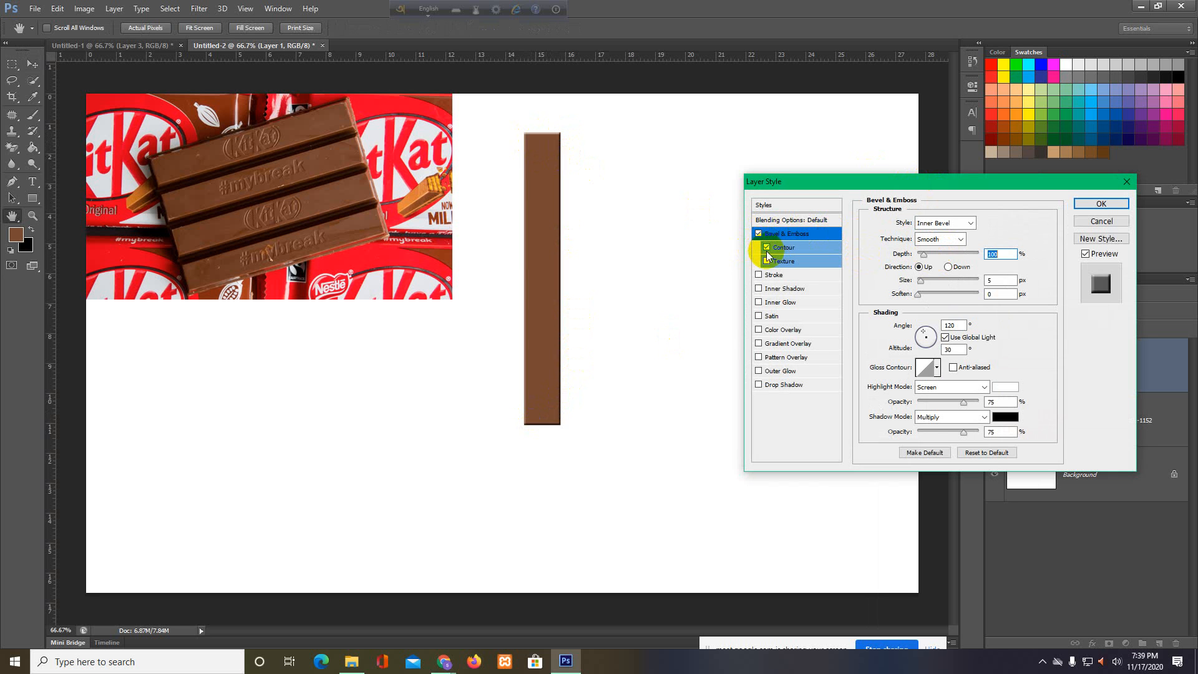
click(766, 249)
click(766, 247)
Try the Texture option on the bar's bevel and turn it off again
click(767, 261)
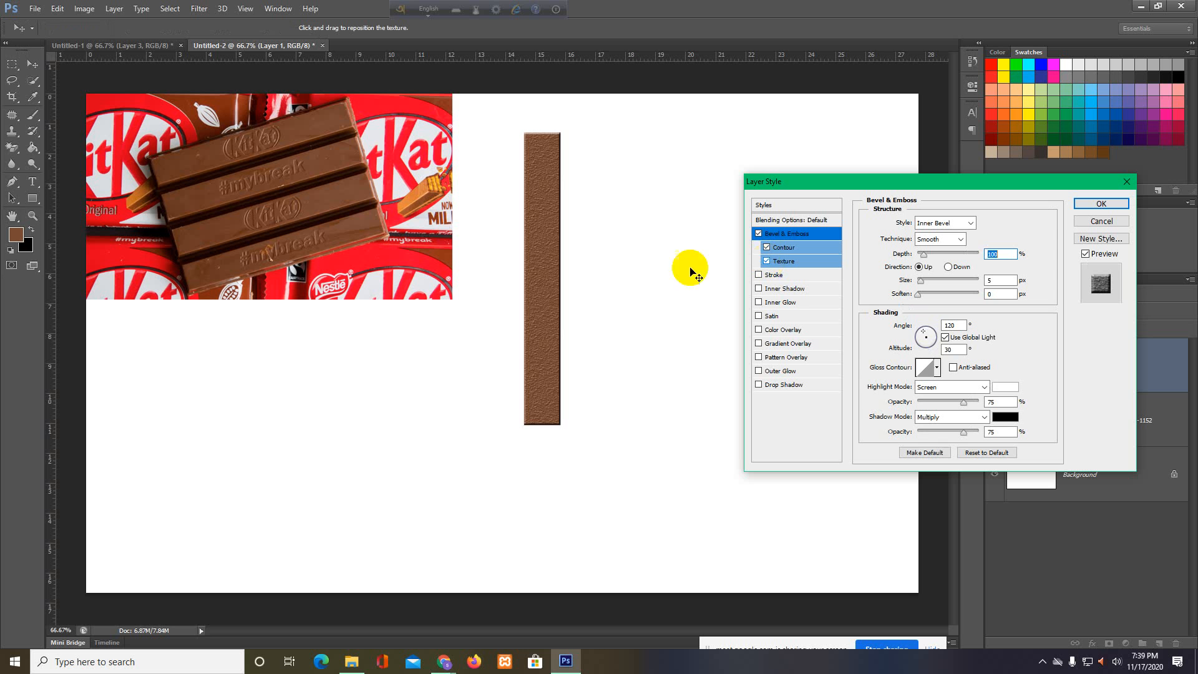
drag(548, 139, 550, 432)
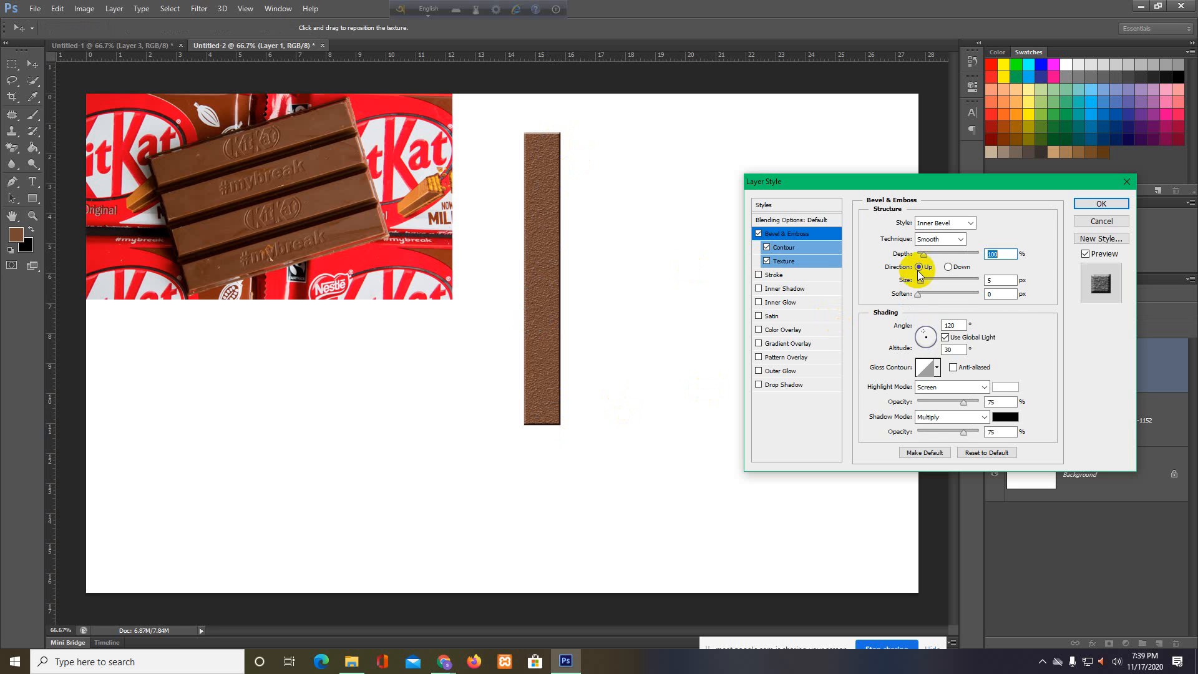
click(768, 262)
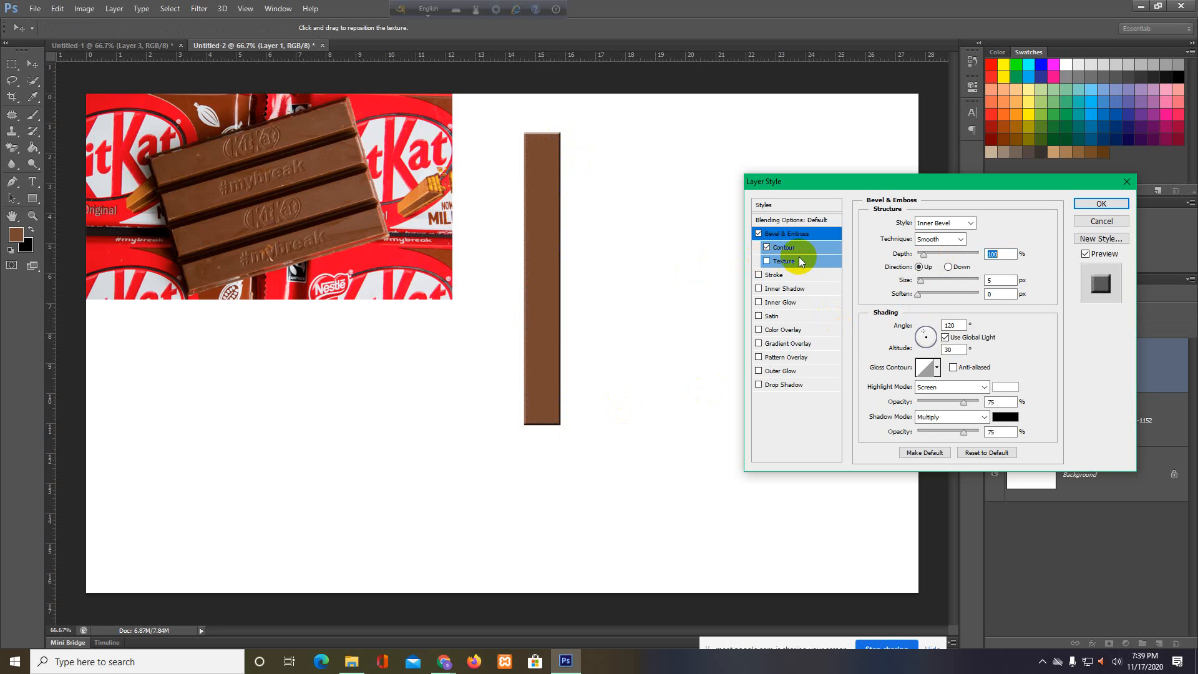
Set the bar's bevel depth to 11% and size to 4 px, then try the Down direction and restore Up
drag(924, 260, 919, 298)
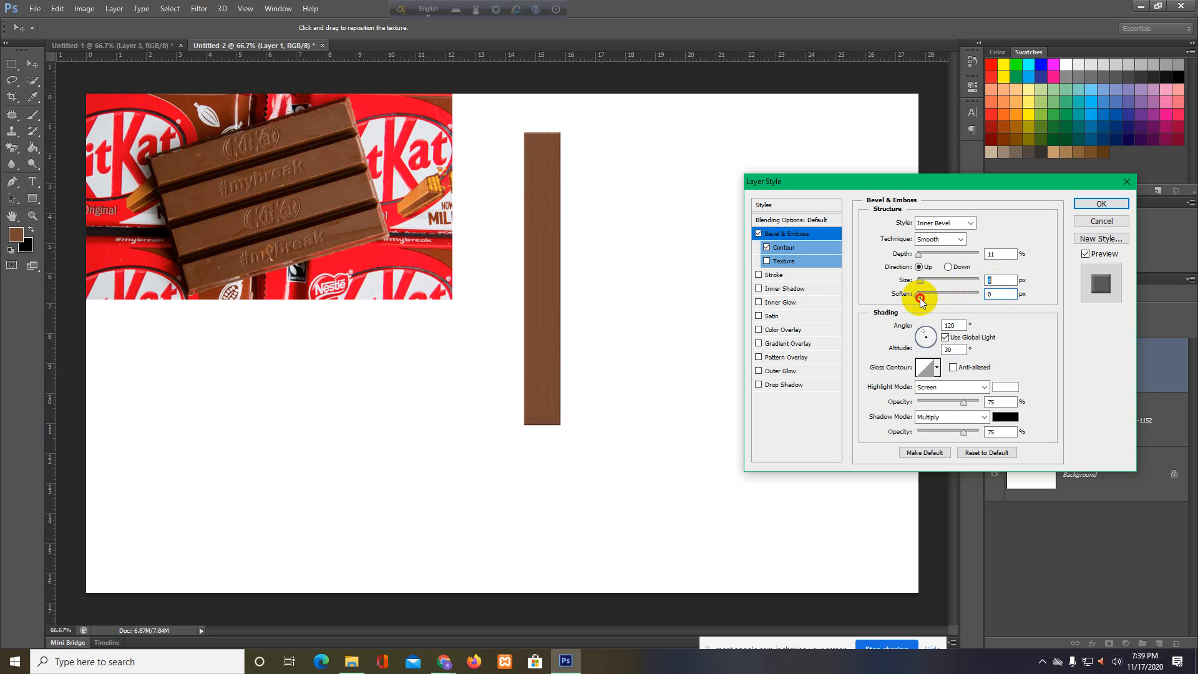
click(952, 267)
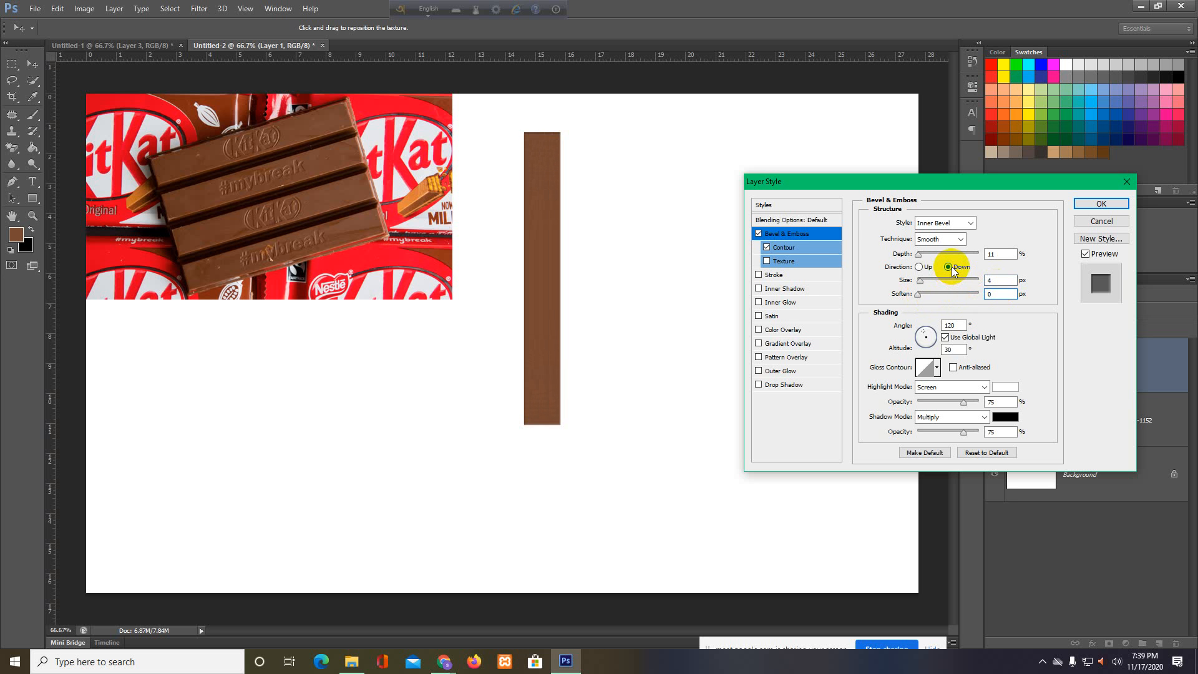
click(918, 268)
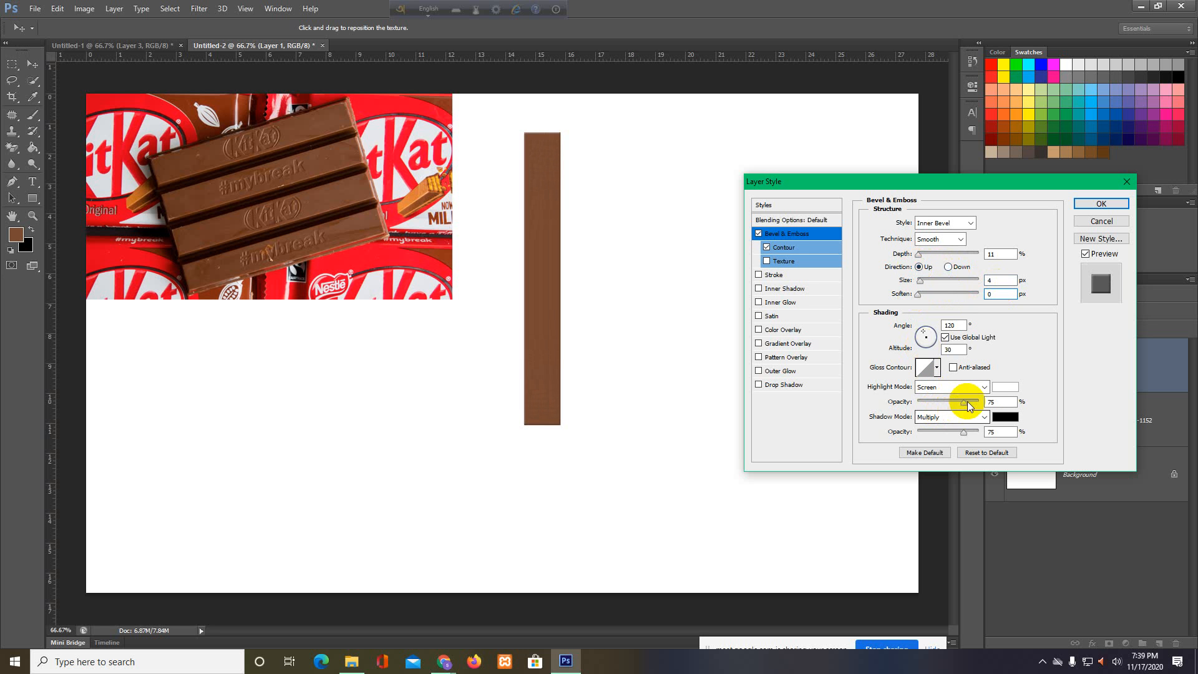
Set both the highlight and shadow opacity of the bar's bevel to 100%
drag(967, 402, 941, 403)
text(100)
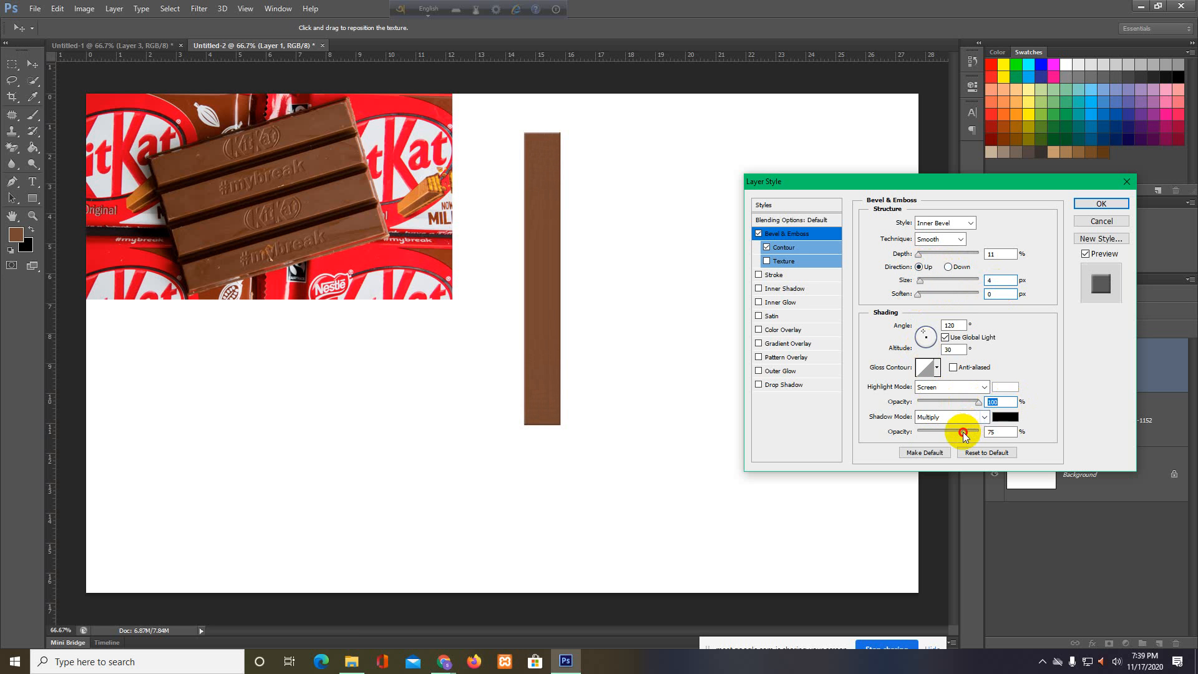
drag(964, 431, 997, 431)
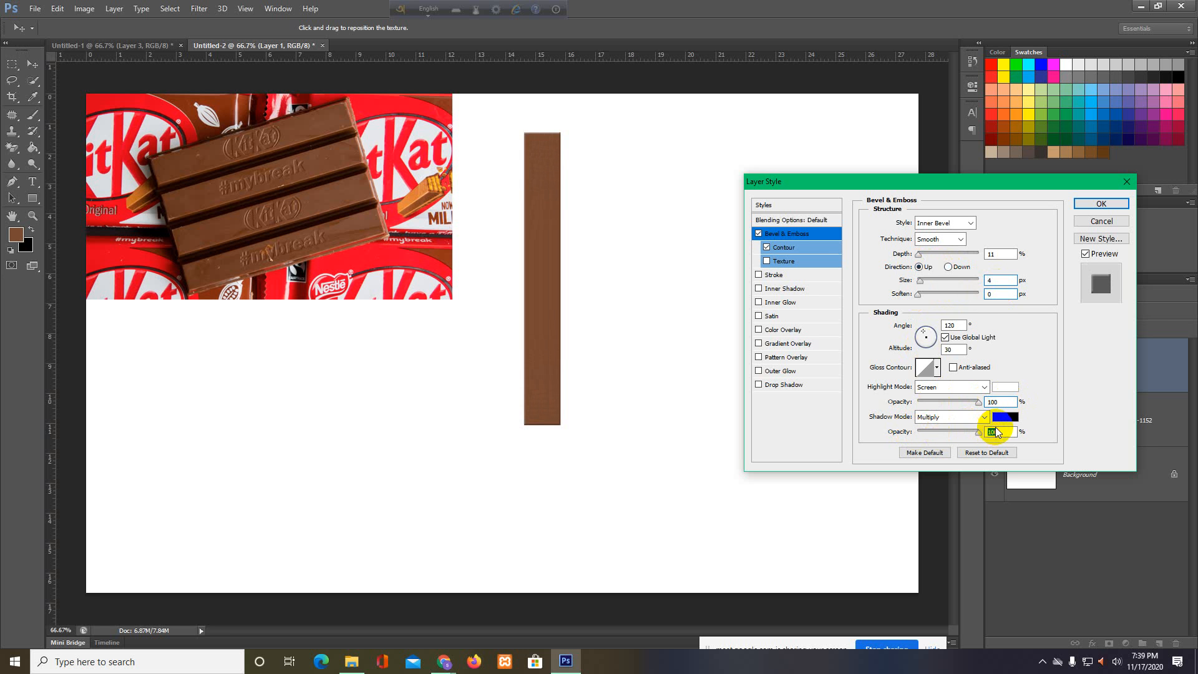
Try the Chisel Hard technique on the bar's bevel and reduce its size to 0 px
click(961, 239)
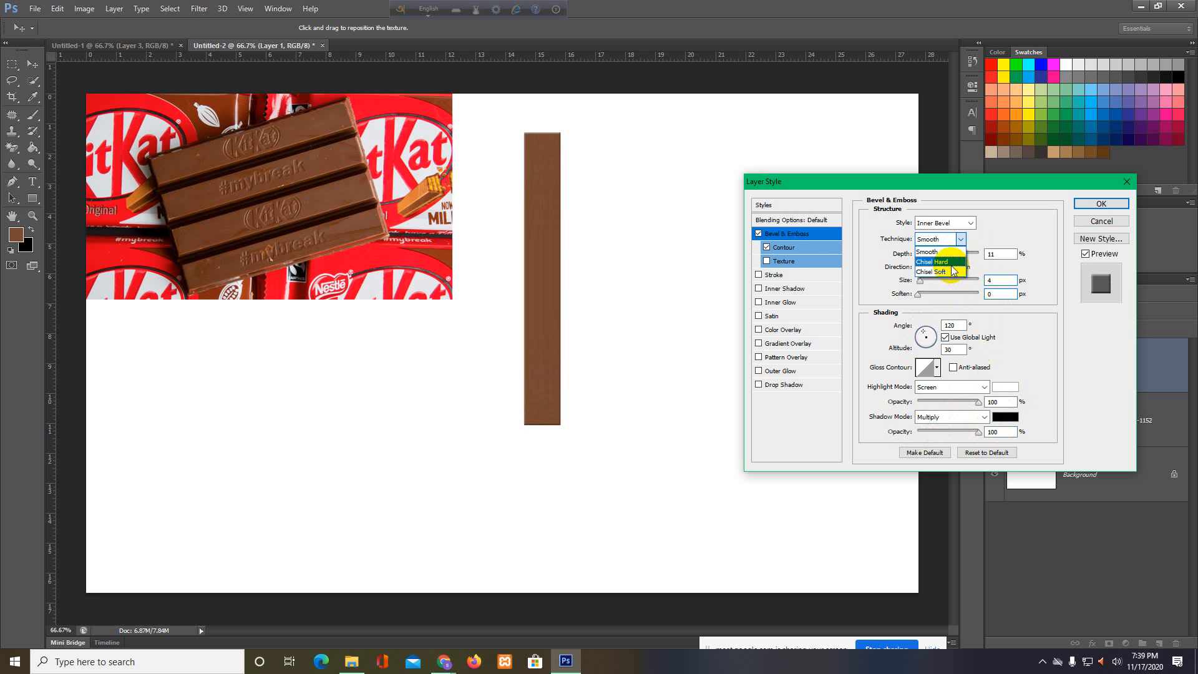
click(940, 261)
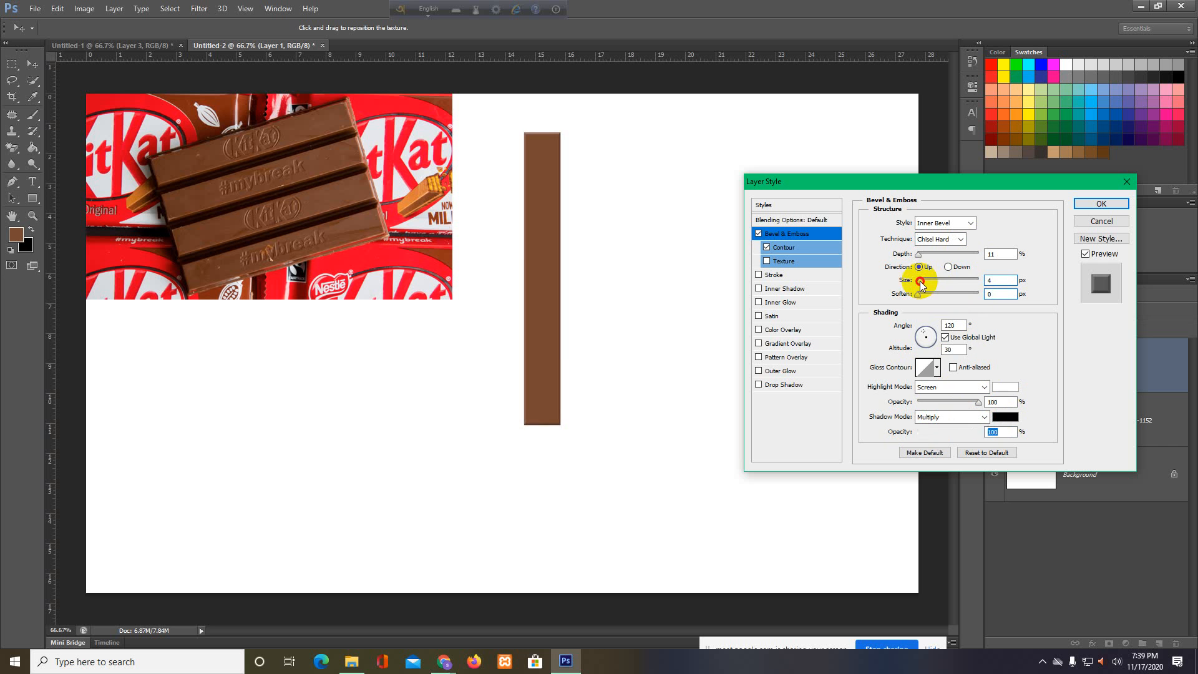
mouse_move(920, 279)
mouse_down()
mouse_move(942, 283)
mouse_move(916, 280)
mouse_up()
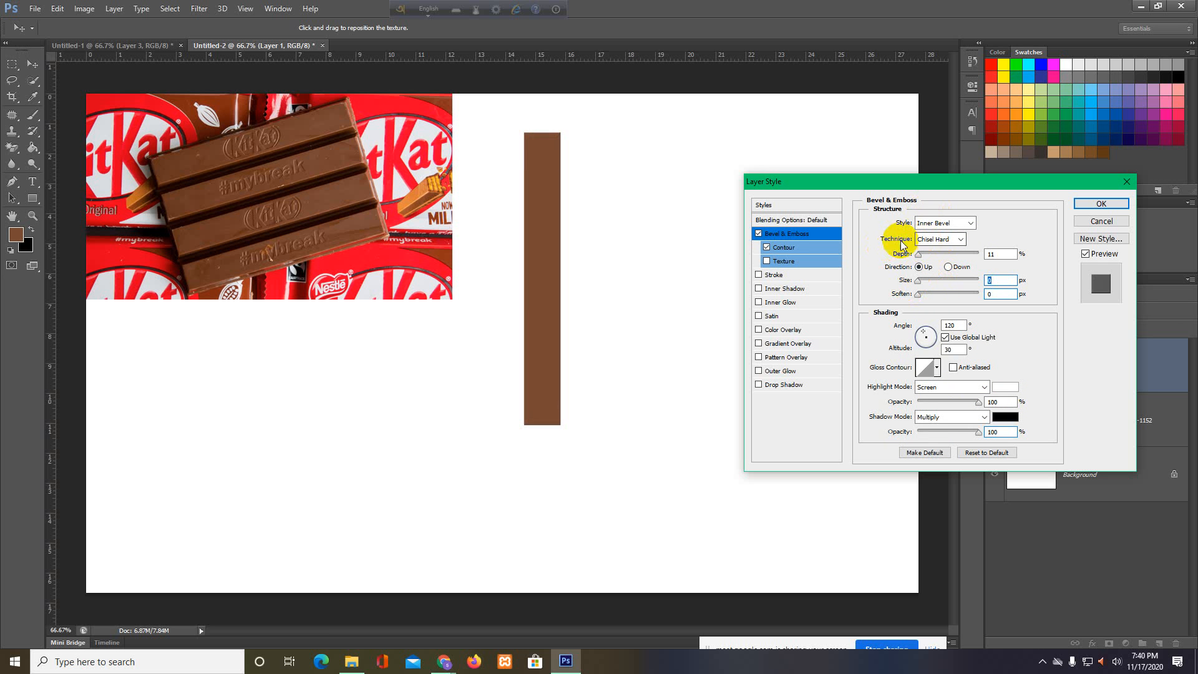
Change the bevel technique to Chisel Soft with a size of 10 px, keeping Soften at 0 px
click(960, 240)
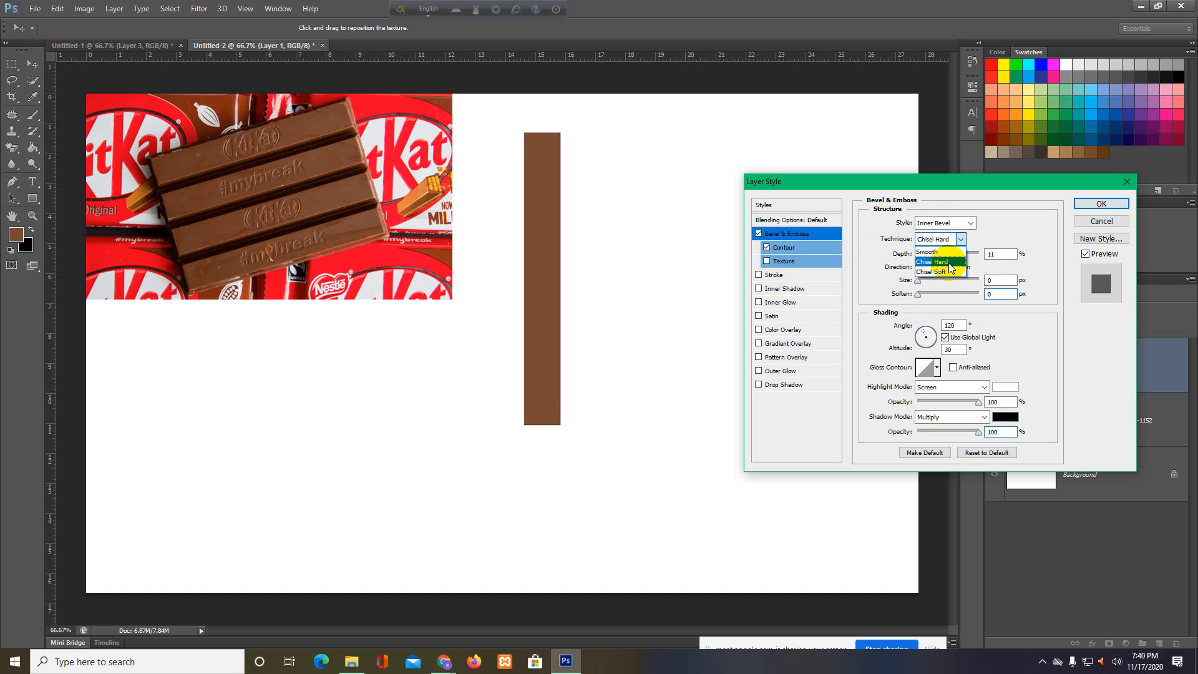
click(943, 272)
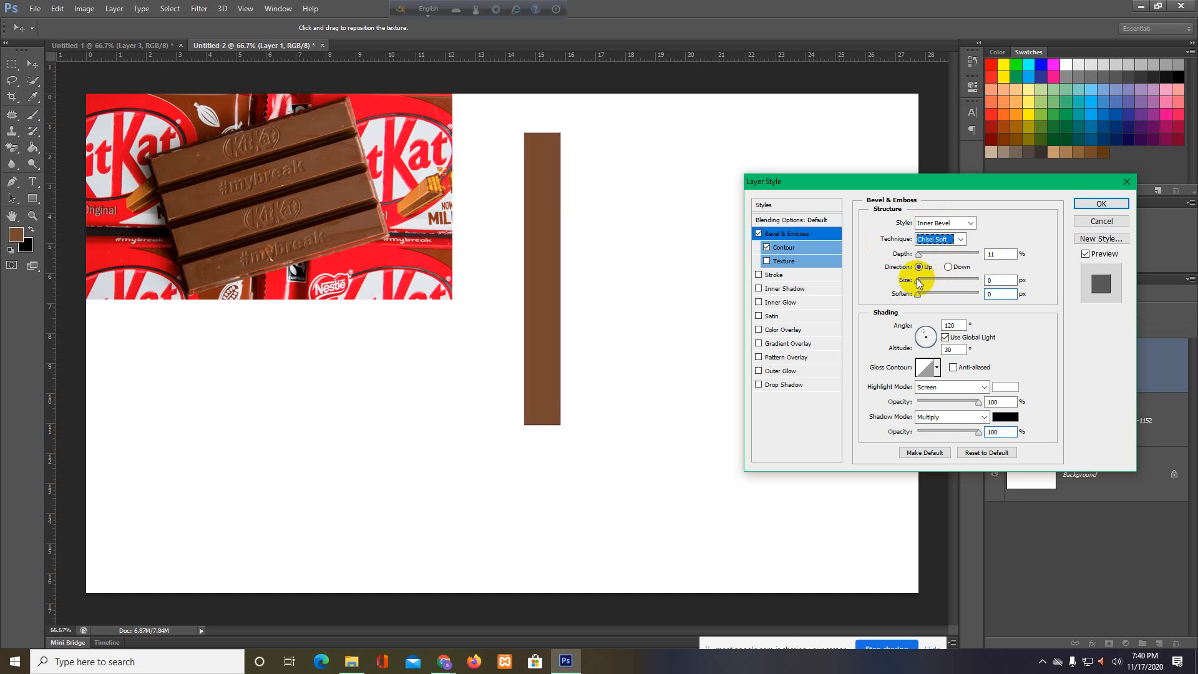
mouse_move(918, 280)
mouse_down()
mouse_move(943, 284)
mouse_move(924, 290)
mouse_up()
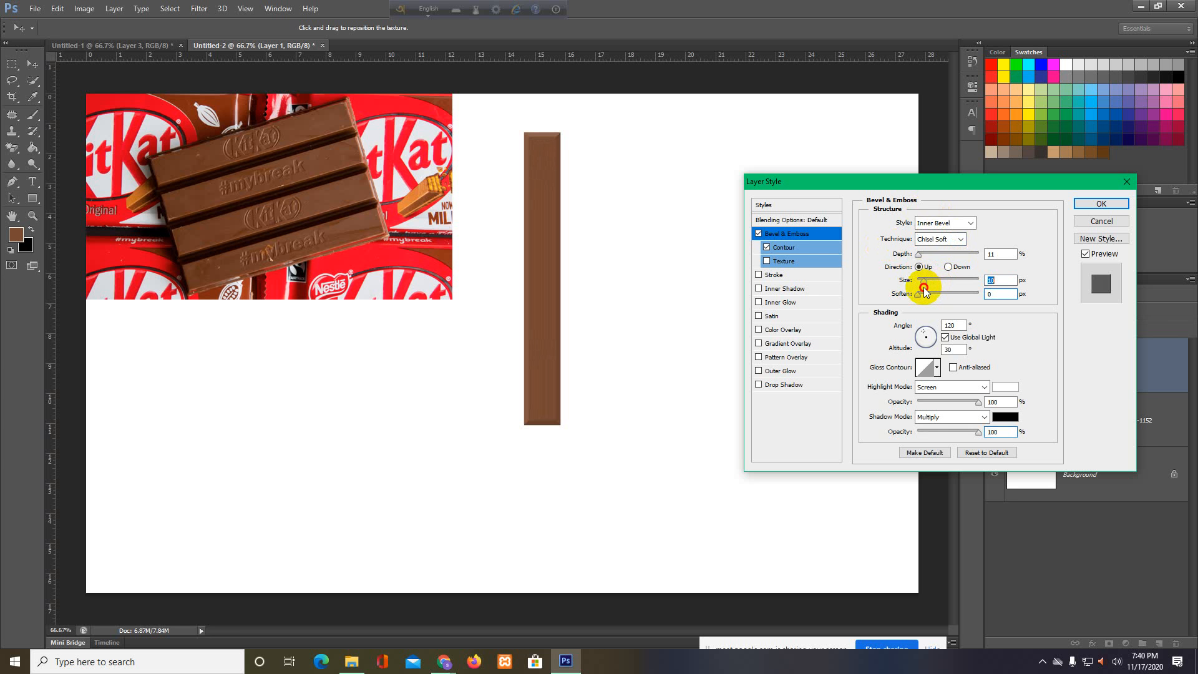
mouse_move(918, 298)
mouse_down()
mouse_move(928, 297)
mouse_move(894, 297)
mouse_up()
Open the technique choices for the bar's bevel
click(954, 239)
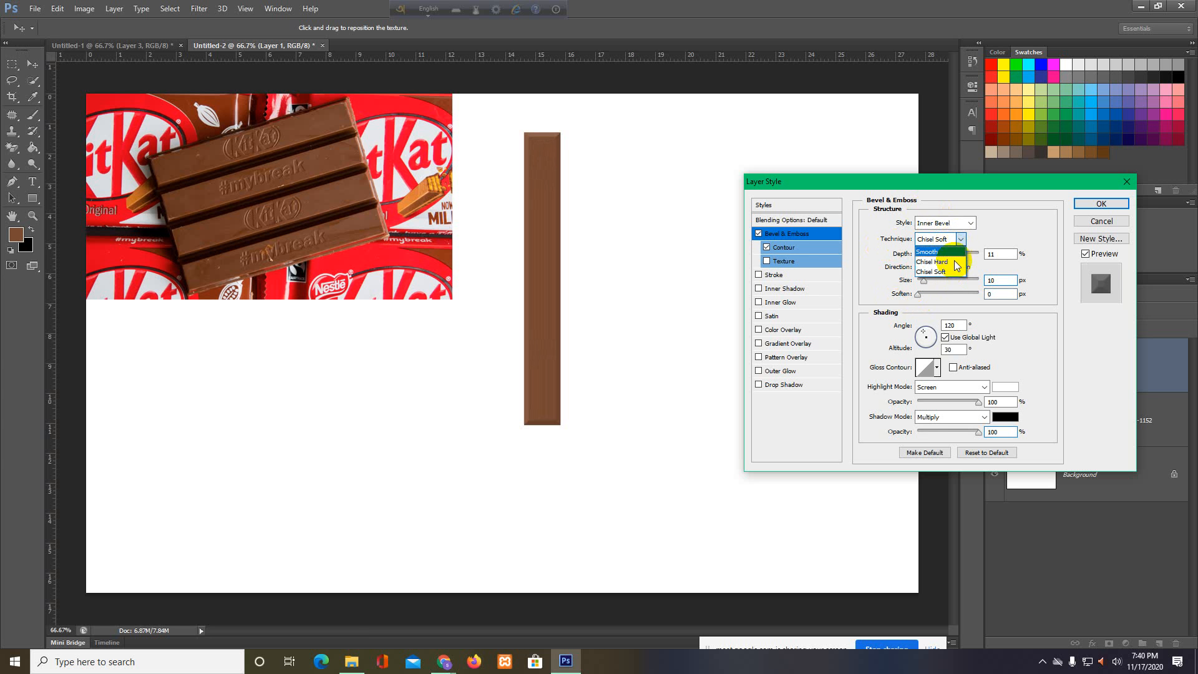
Set the bar's Bevel & Emboss technique to Chisel Hard with a size of about 15 px and apply the layer style
click(957, 263)
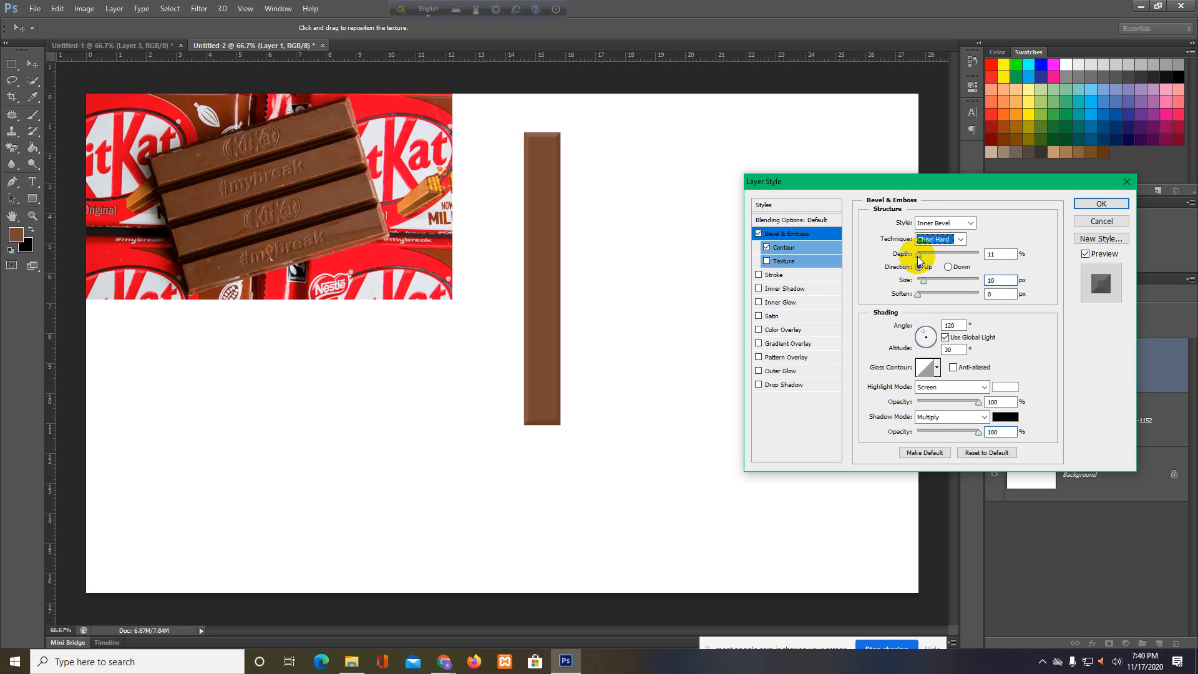
click(923, 282)
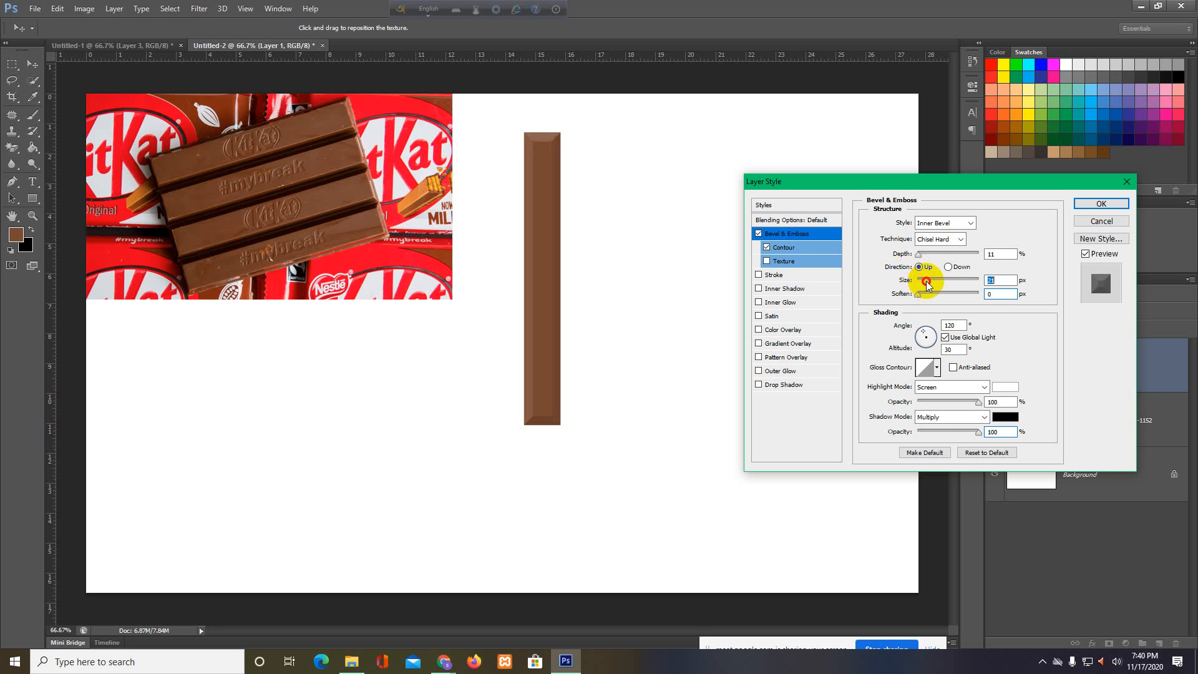
drag(924, 285, 927, 285)
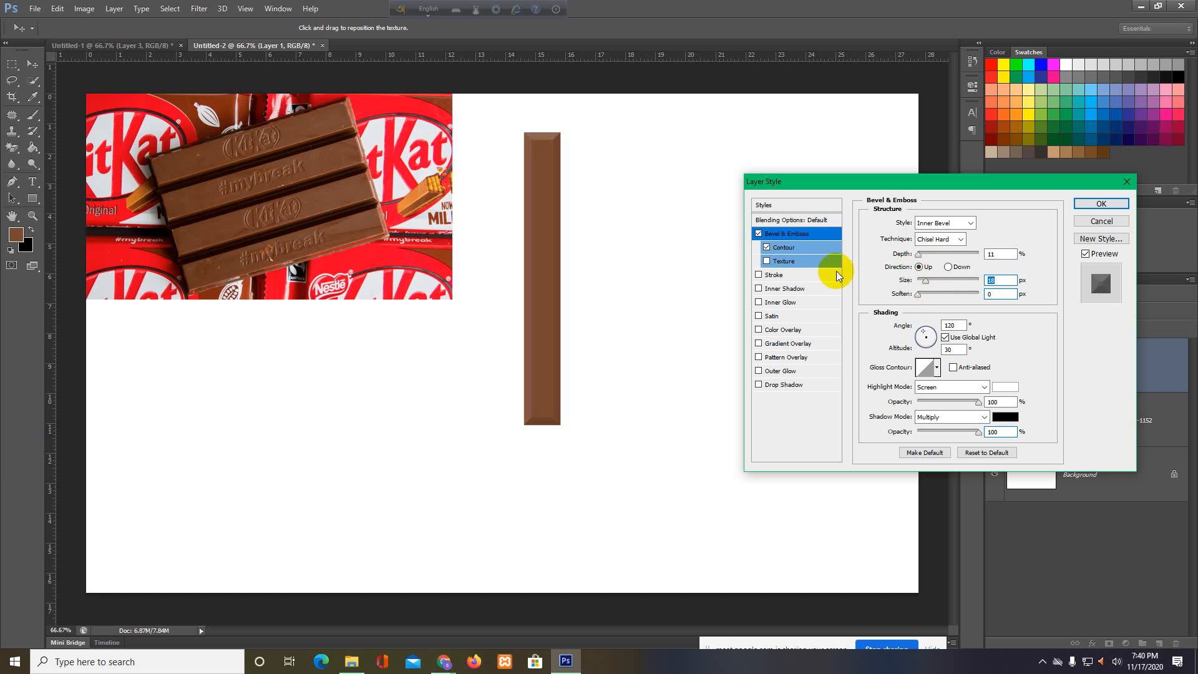
drag(927, 282, 926, 283)
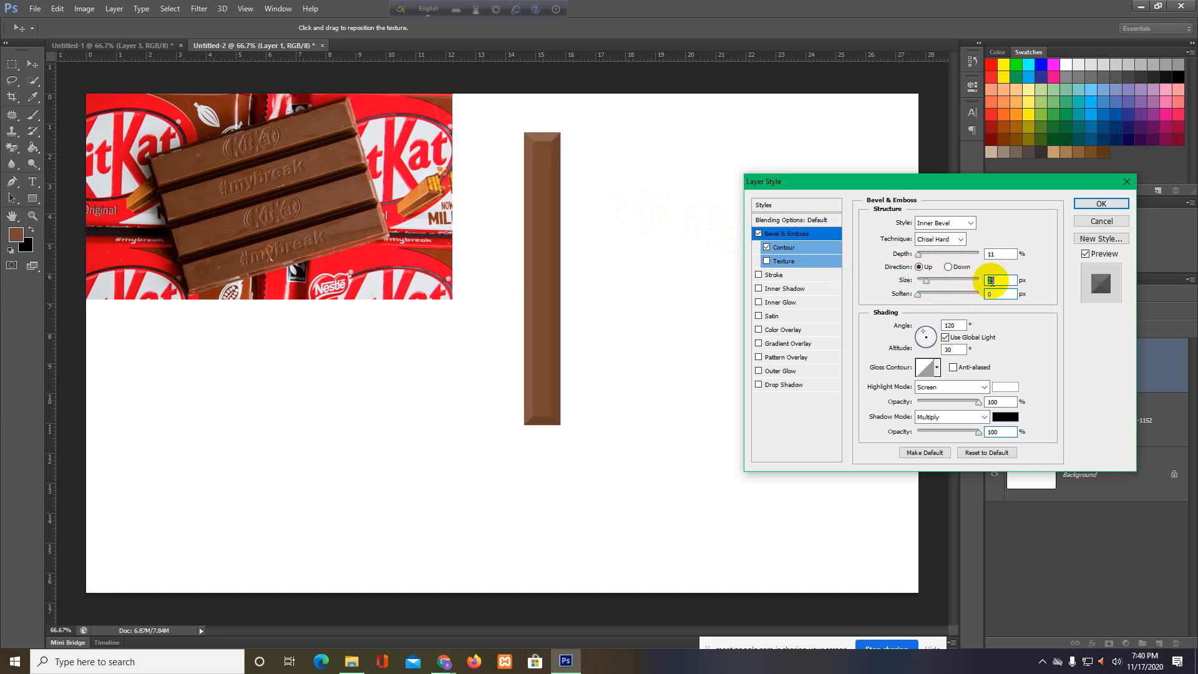
click(1001, 281)
key(Down)
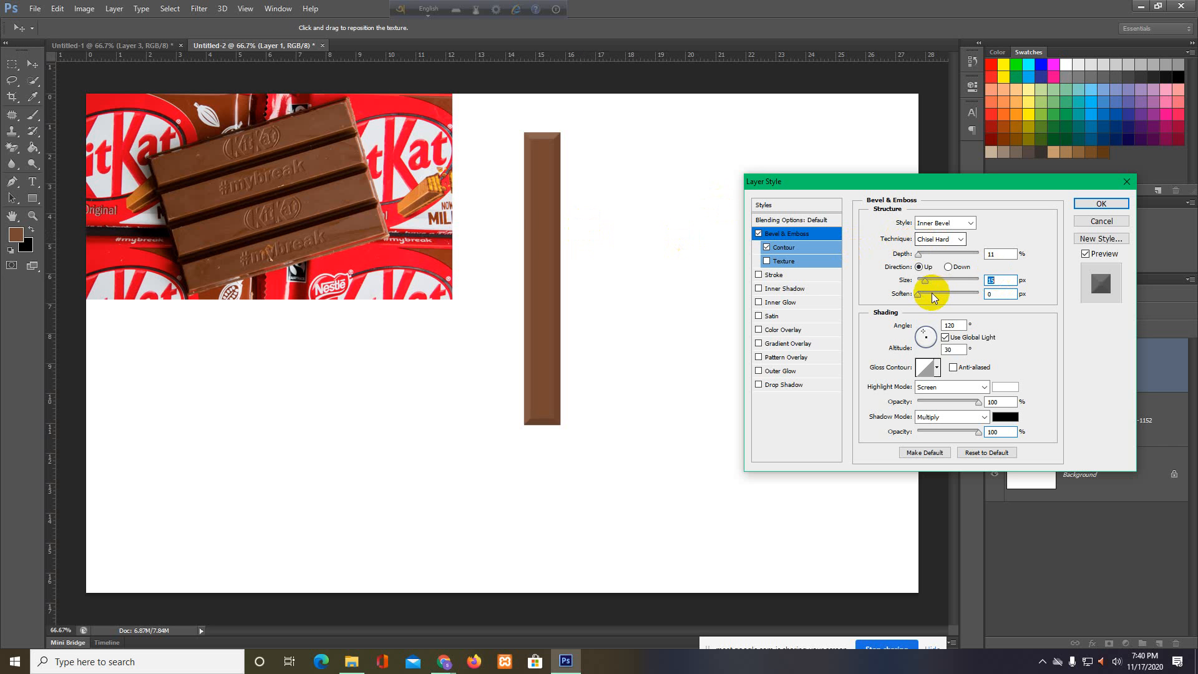
click(1092, 202)
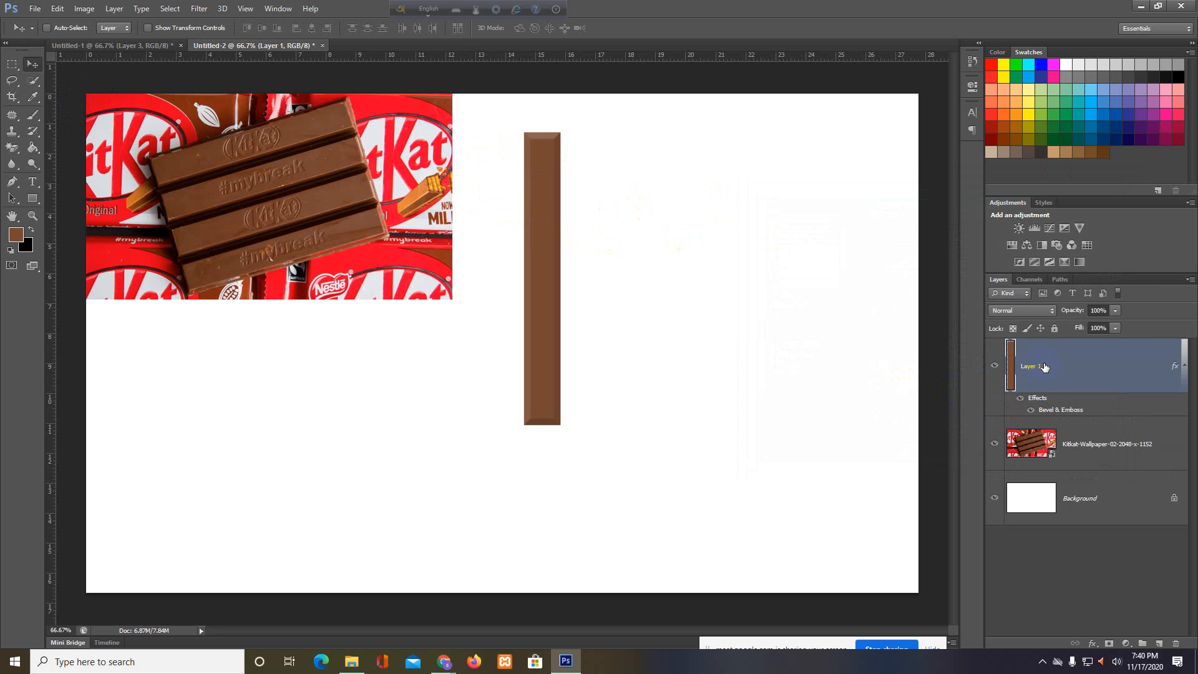
click(1006, 358)
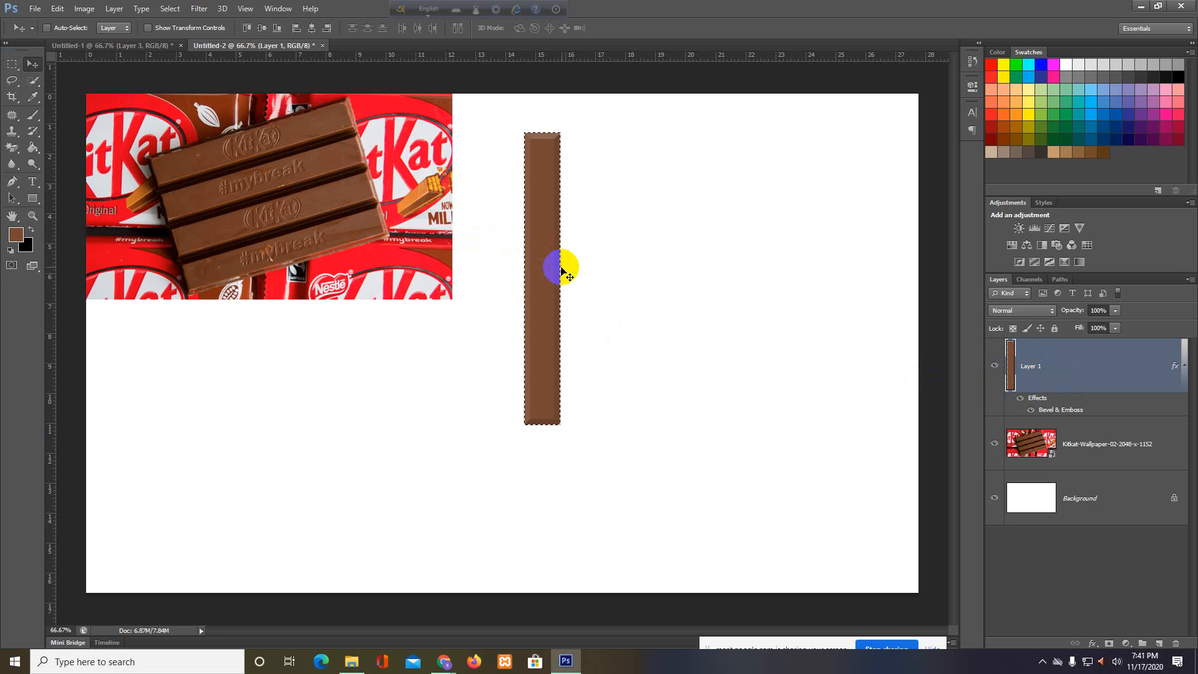
click(11, 65)
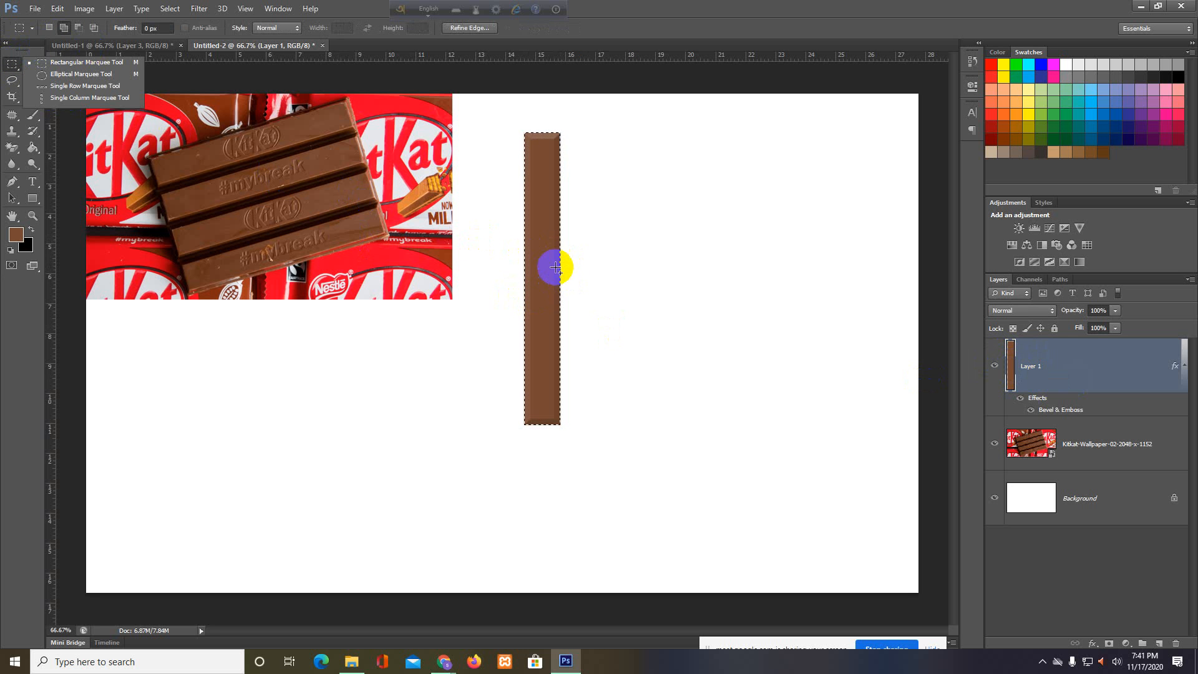
click(64, 27)
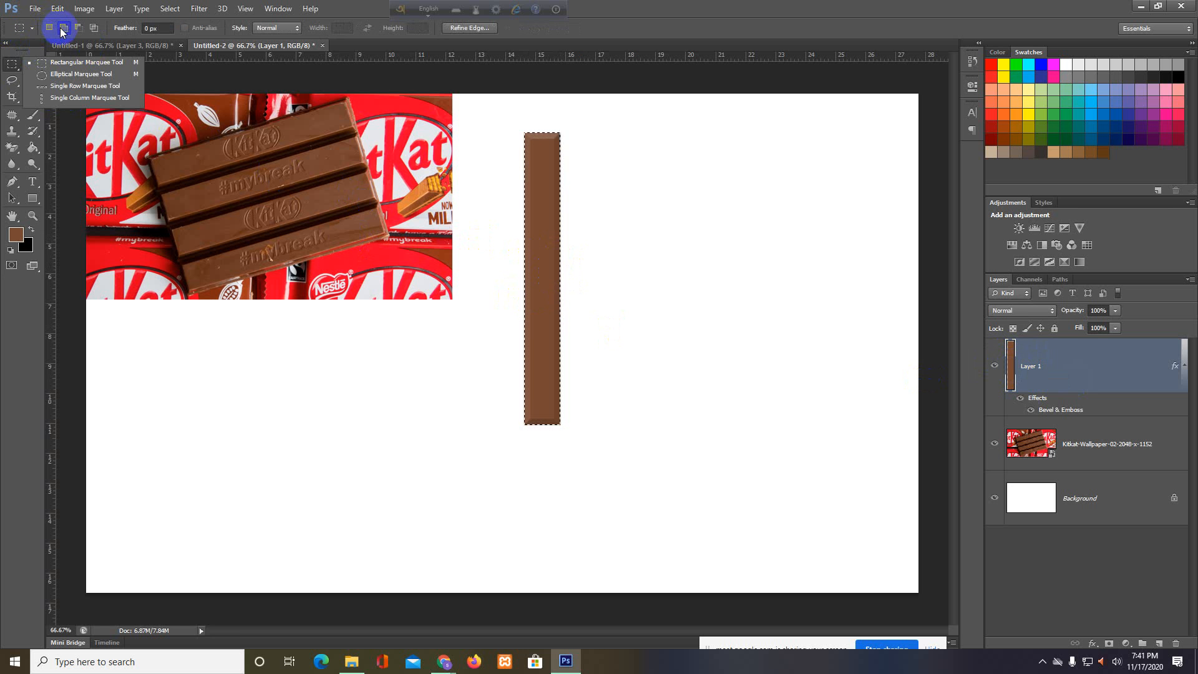
click(11, 325)
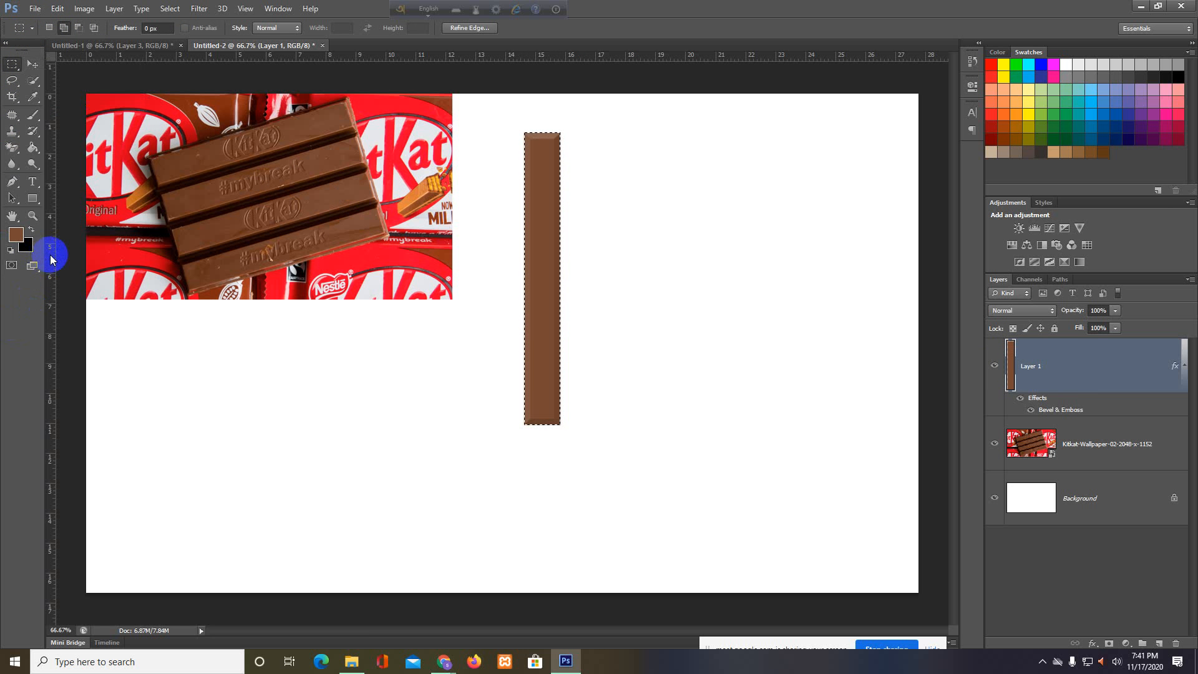
click(123, 260)
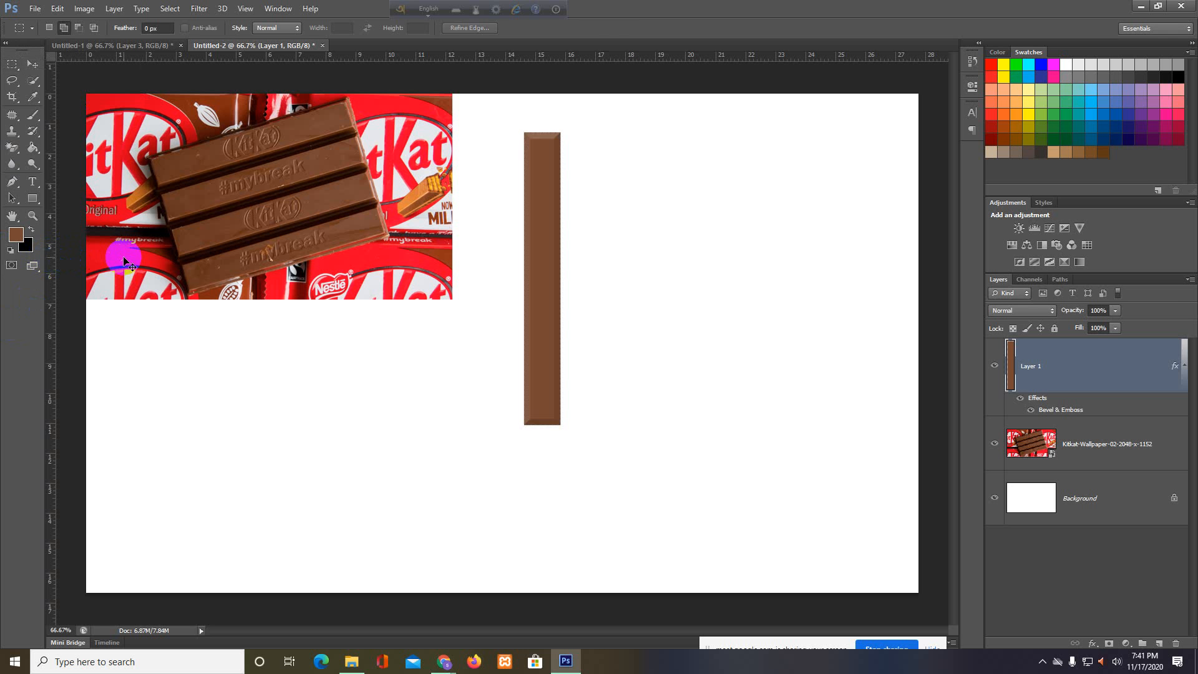
Widen the chocolate bar to about 121.6% of its width with Free Transform, keeping its height
key(ctrl+t)
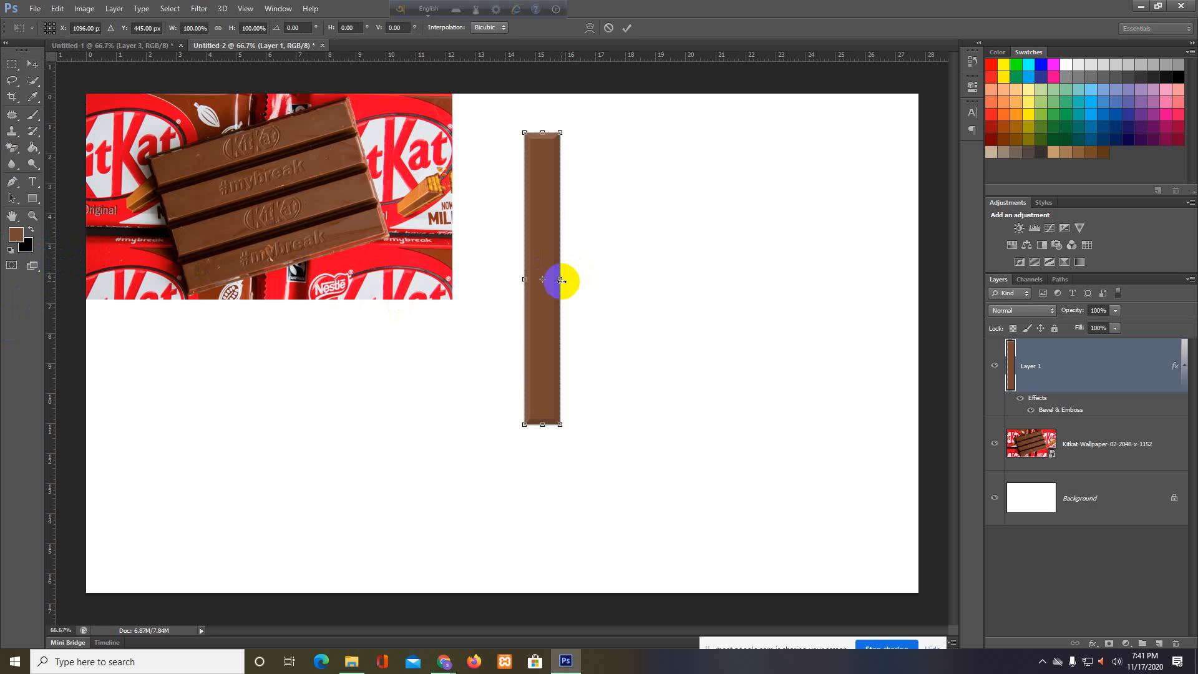
drag(562, 282, 570, 279)
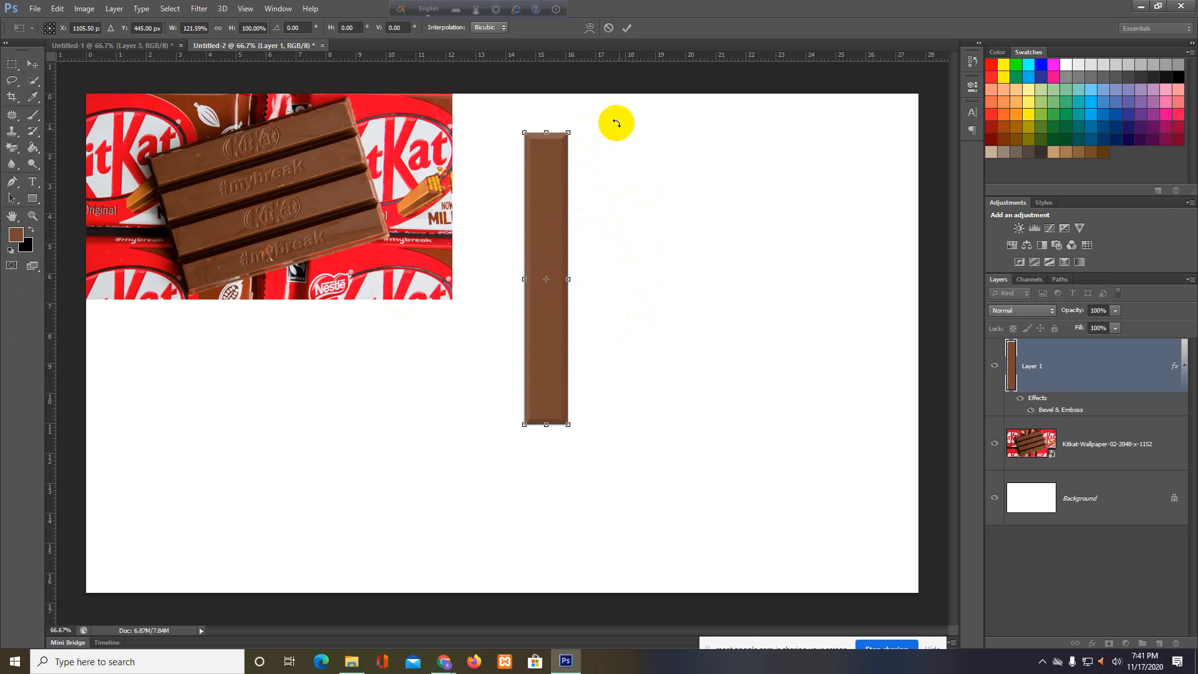
click(627, 36)
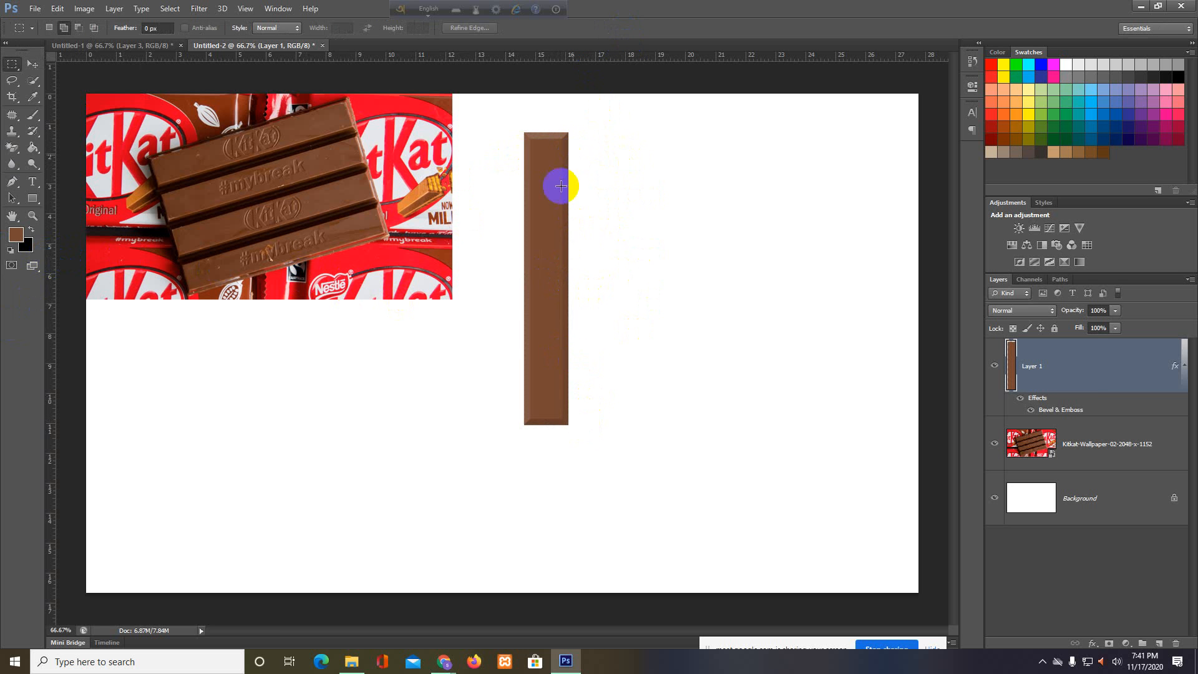
Duplicate the bar three times and line the copies up side by side to form a four-finger chocolate block
click(29, 63)
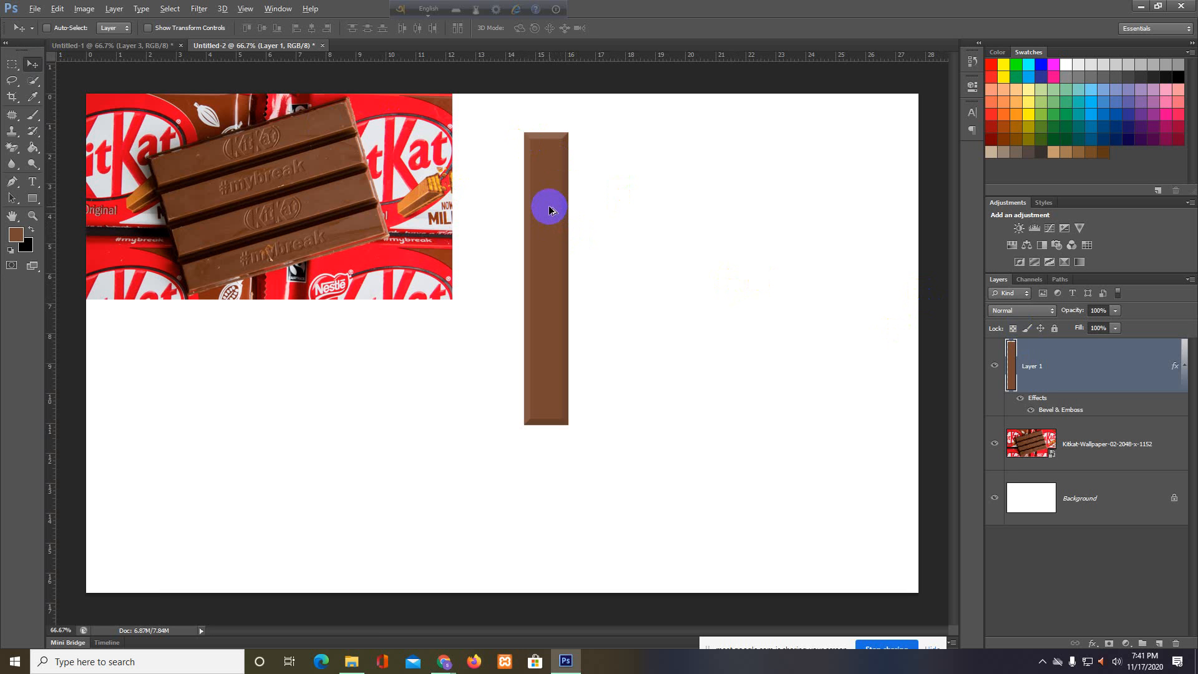
drag(551, 210, 676, 214)
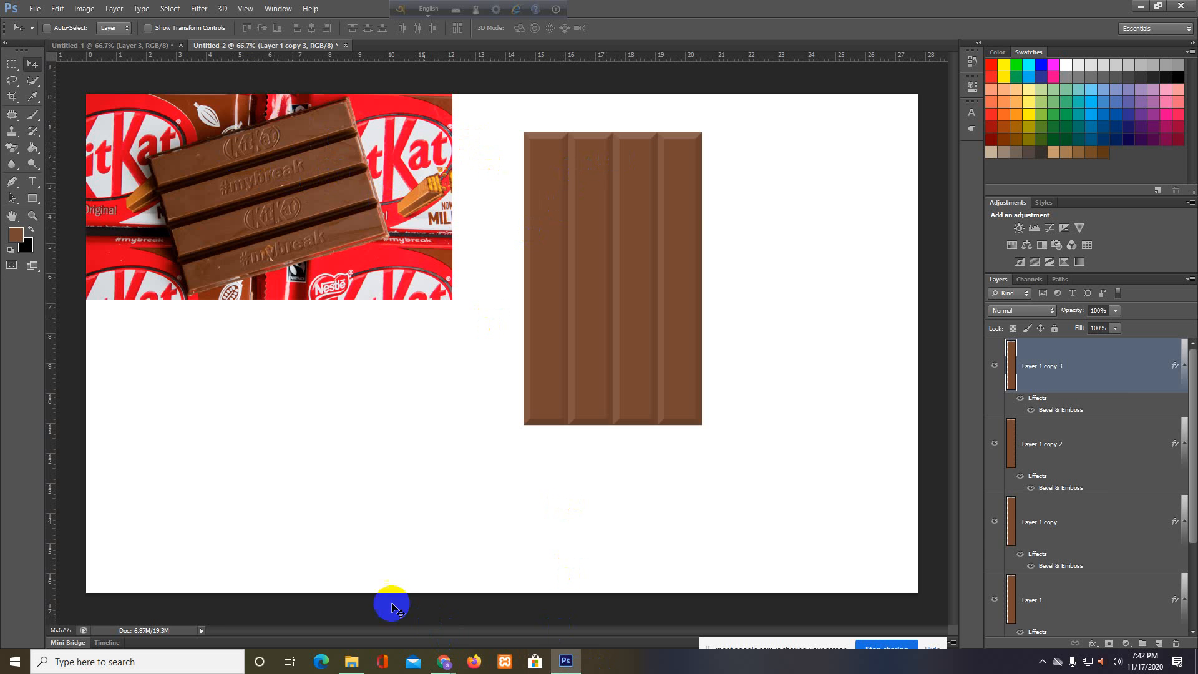
Start a horizontal text line below the reference photo, try the Lato font and erase the stray Bangla characters
click(33, 186)
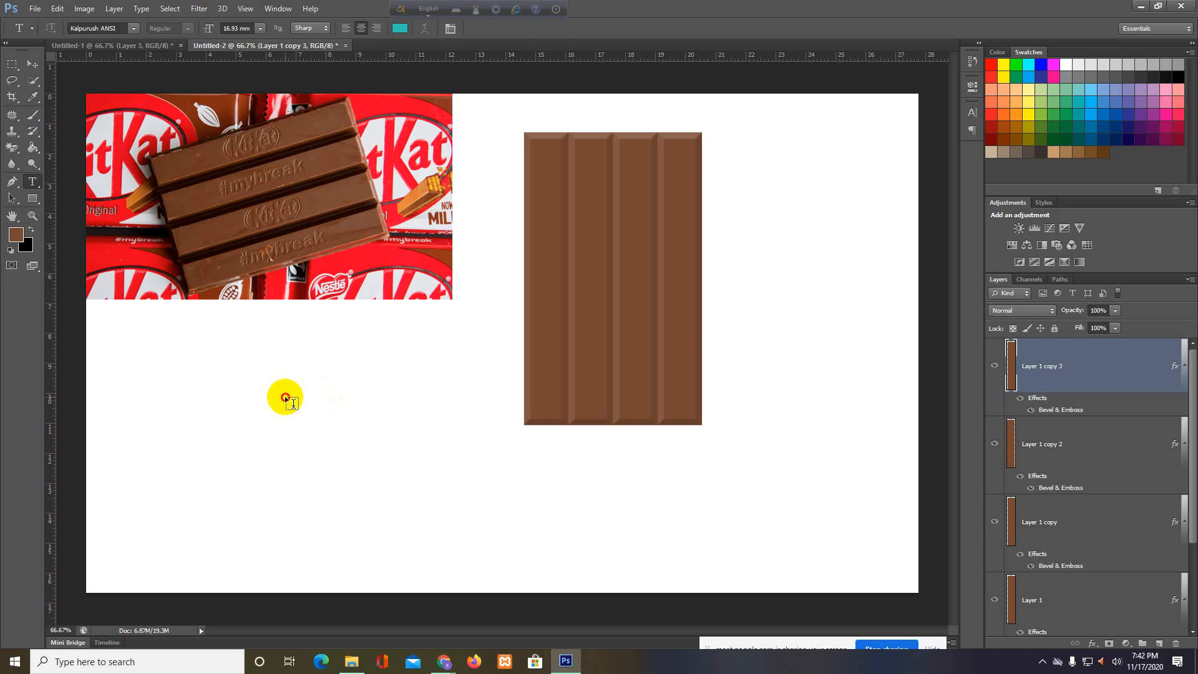
click(285, 397)
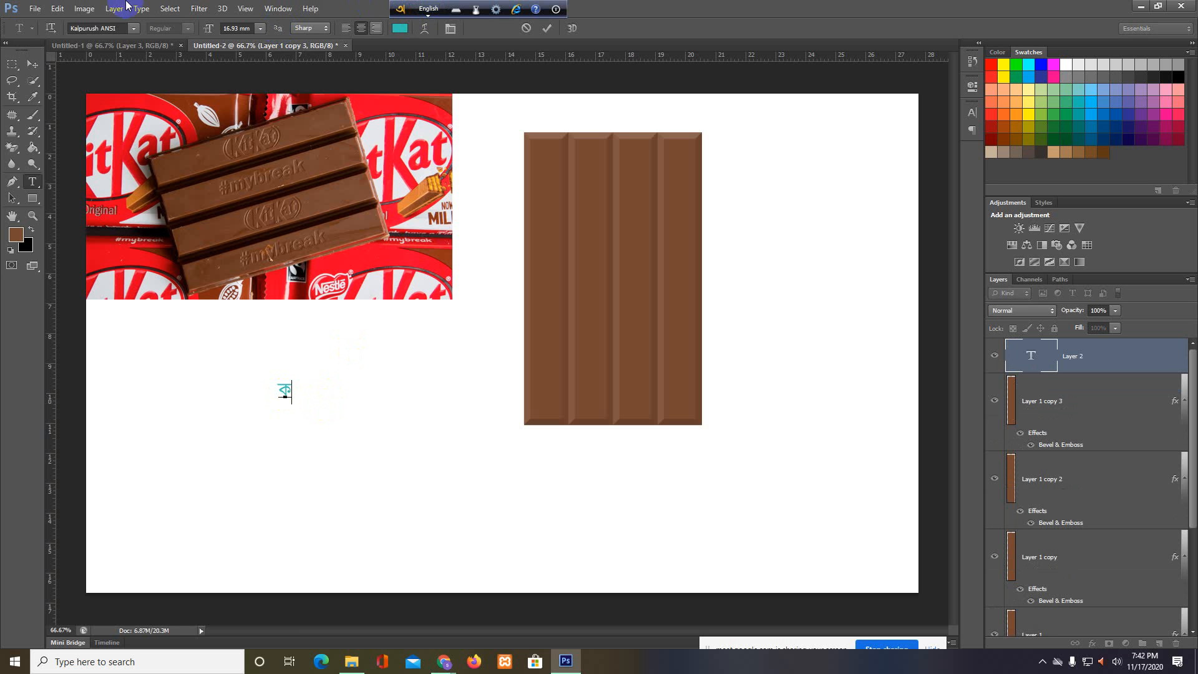
click(134, 28)
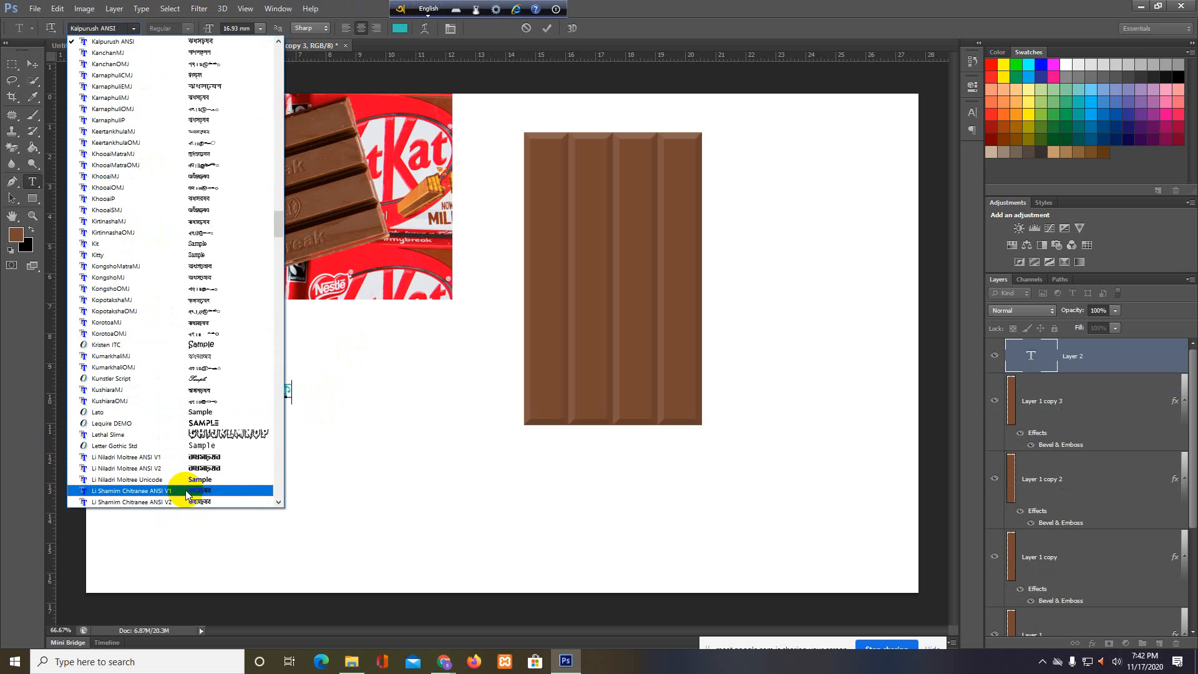
scroll(163, 418, down, 1)
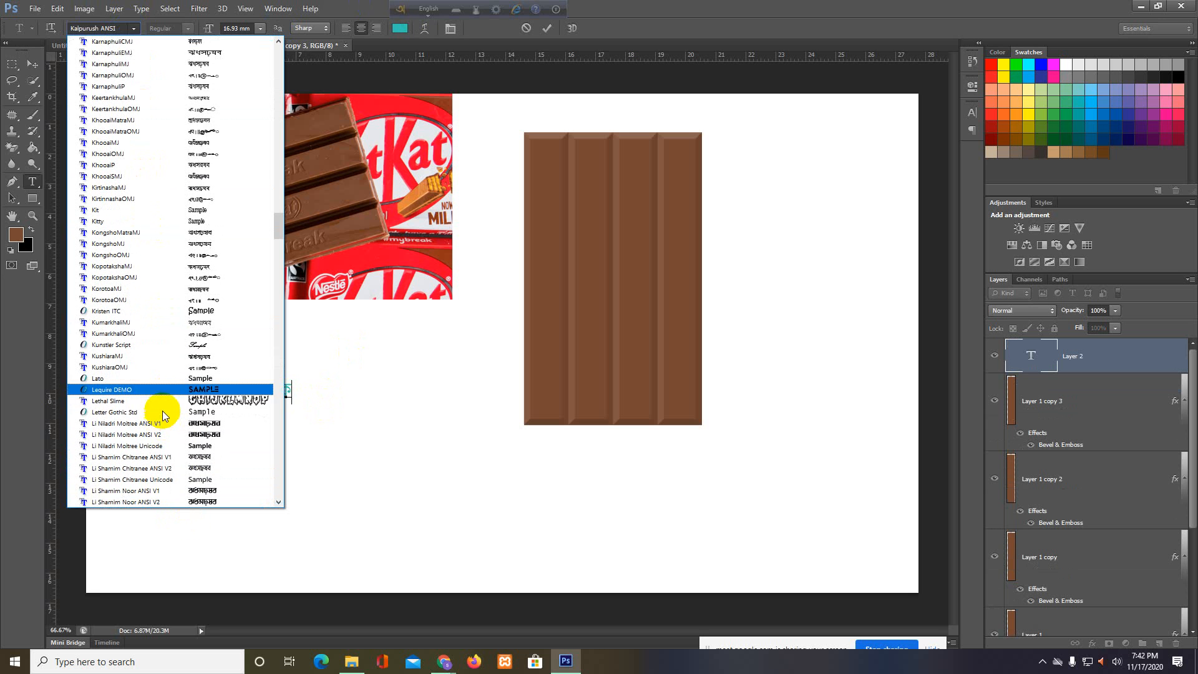
click(163, 379)
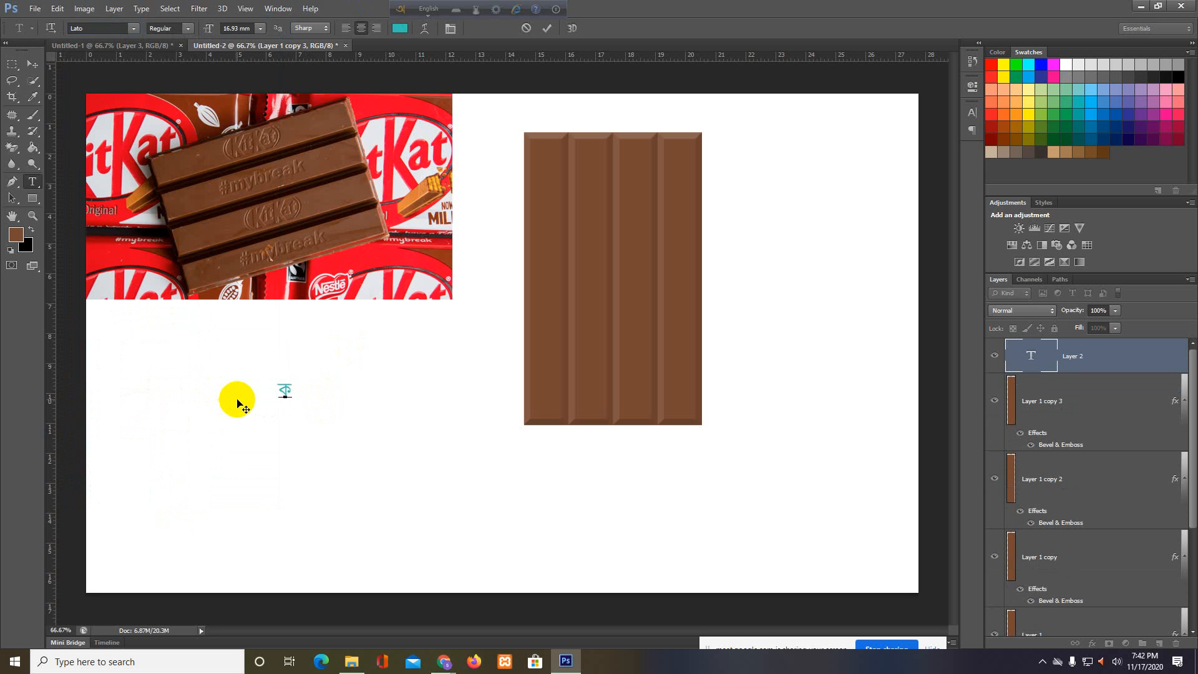
key(BackSpace)
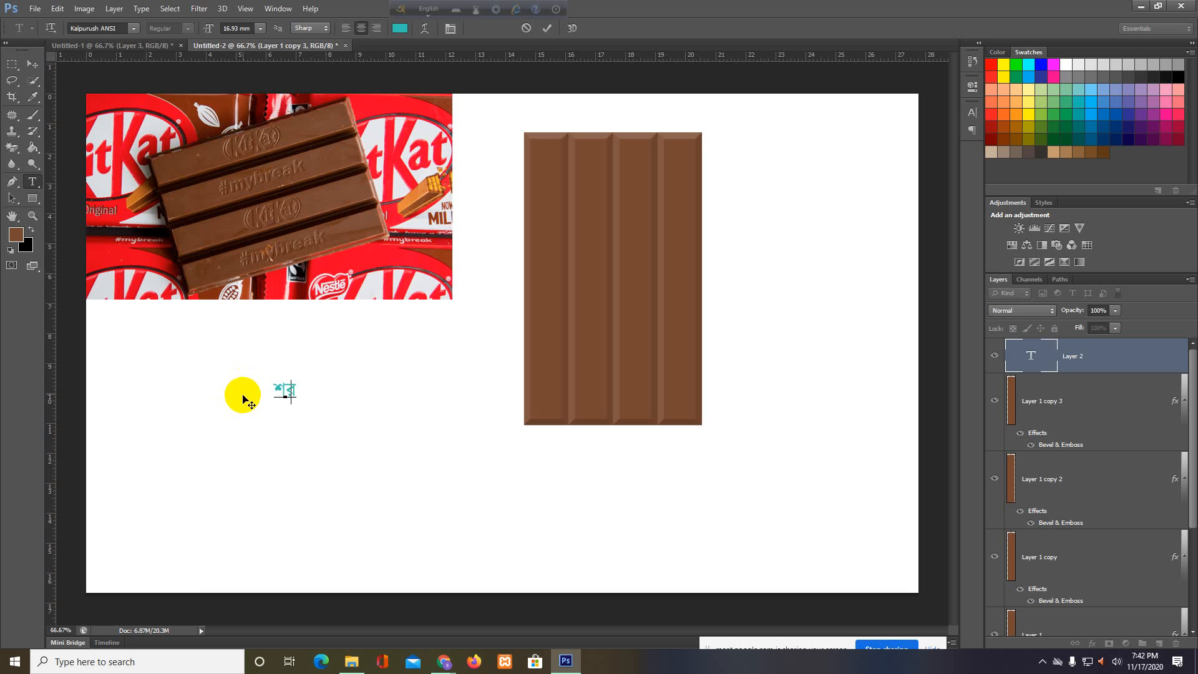
key(BackSpace)
key(BackSpace)
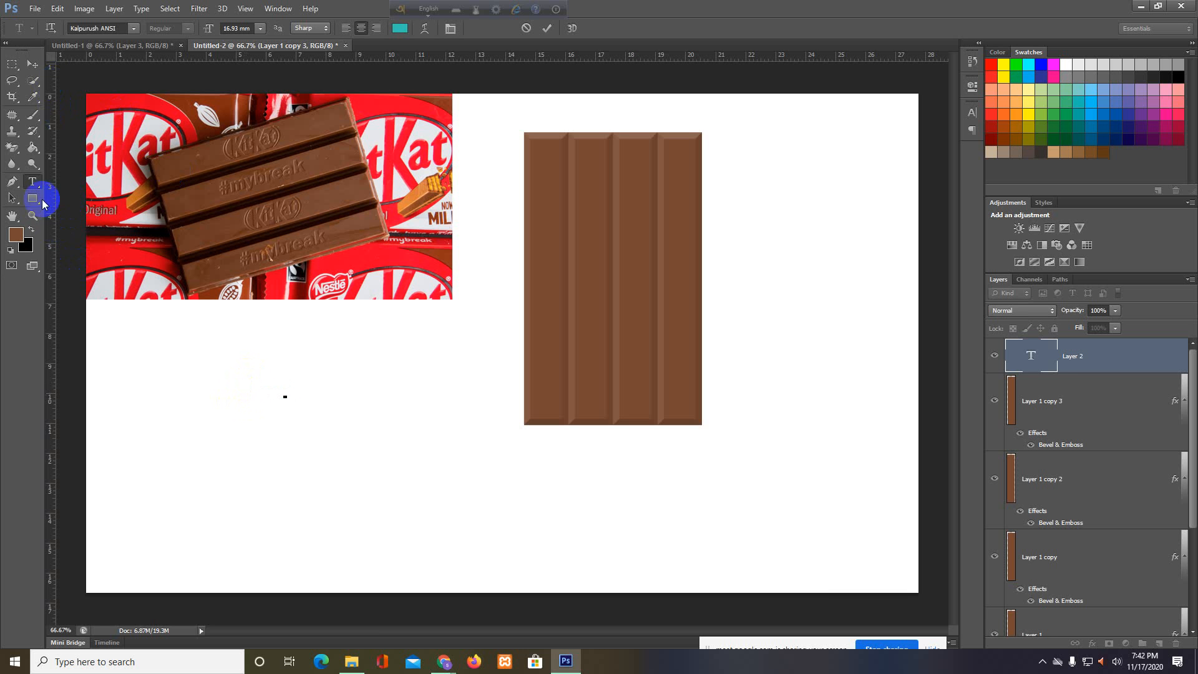
Set the font to Lato and enter the text "KitKat" below the reference photo
right_click(33, 183)
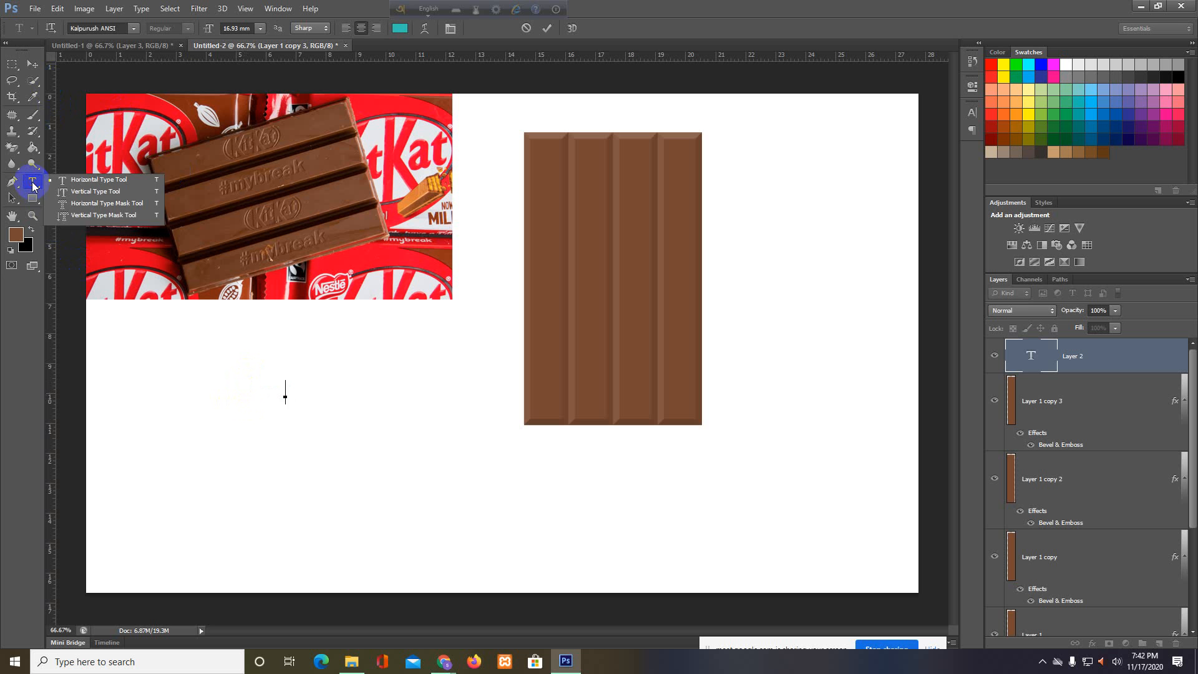
click(133, 28)
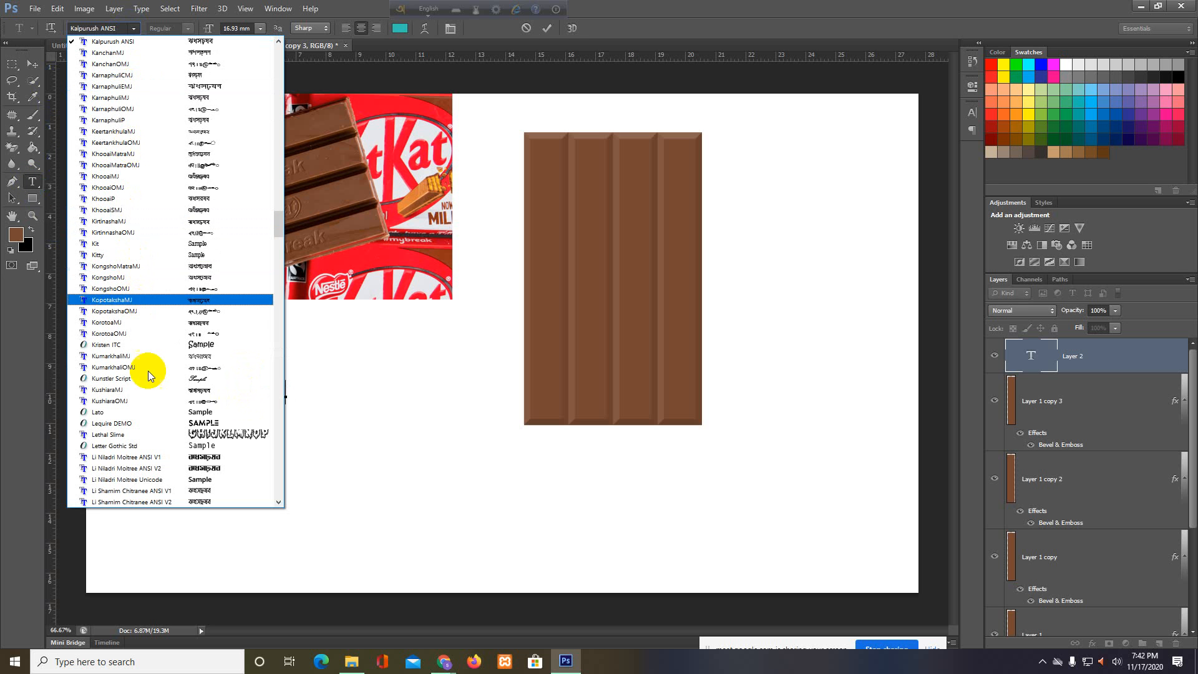
click(153, 414)
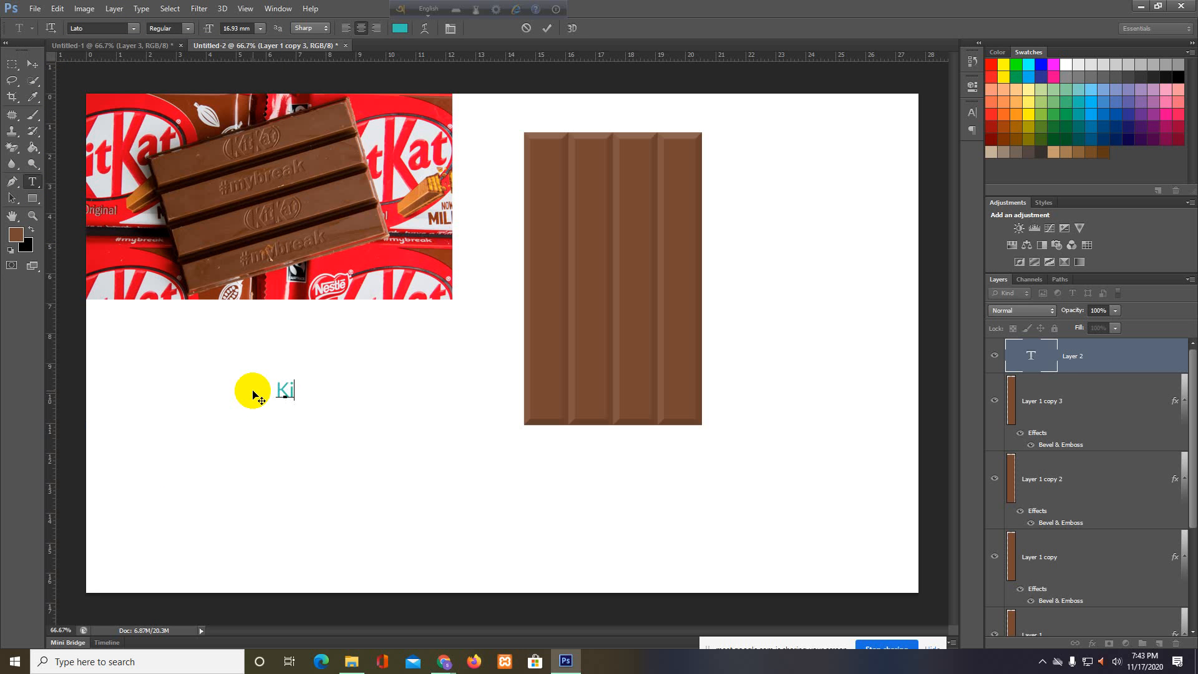
text(tKat)
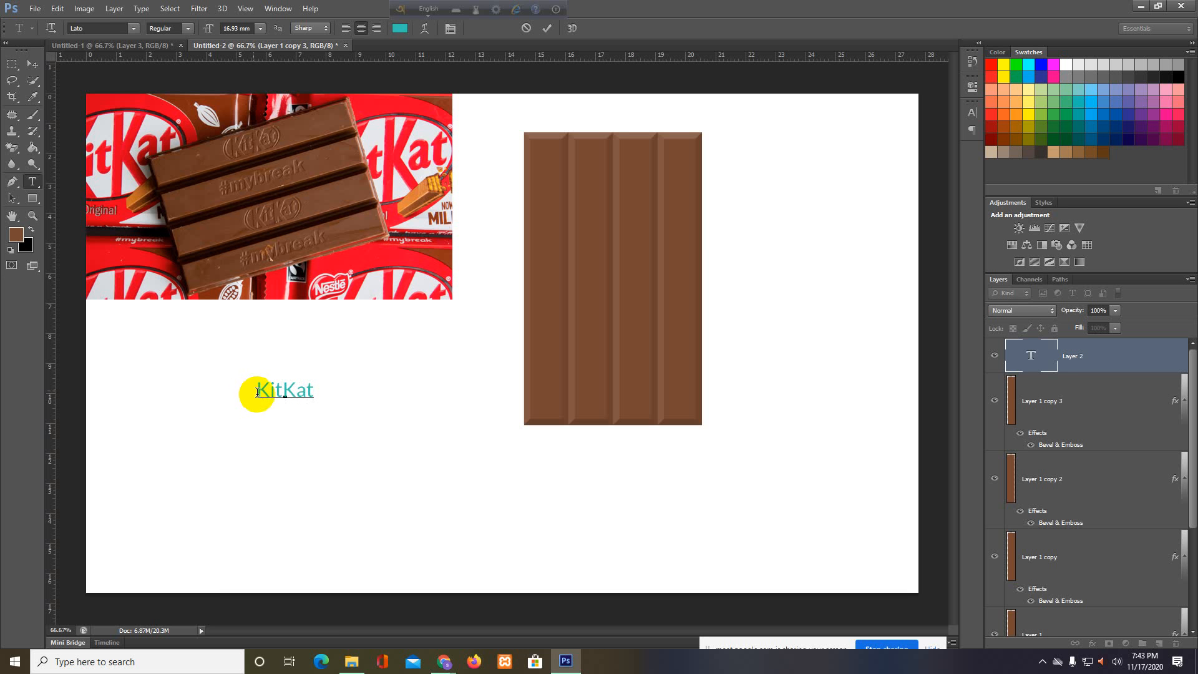
click(32, 68)
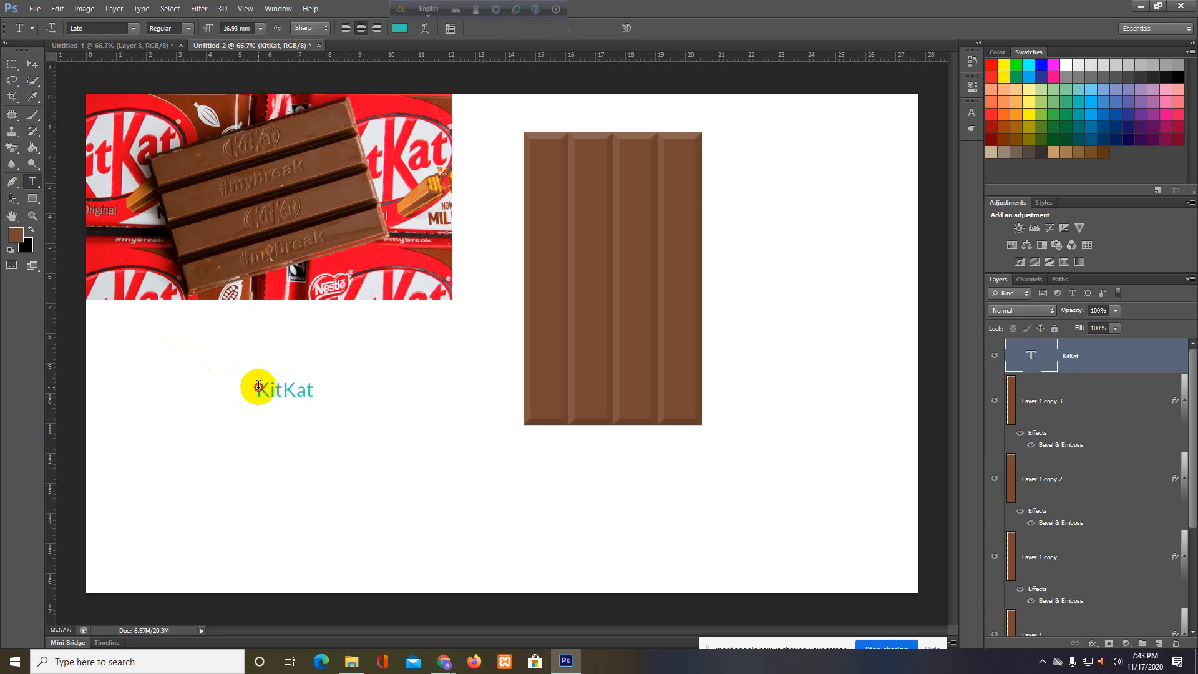
Change the font style of the whole KitKat text to Black
drag(258, 388, 316, 386)
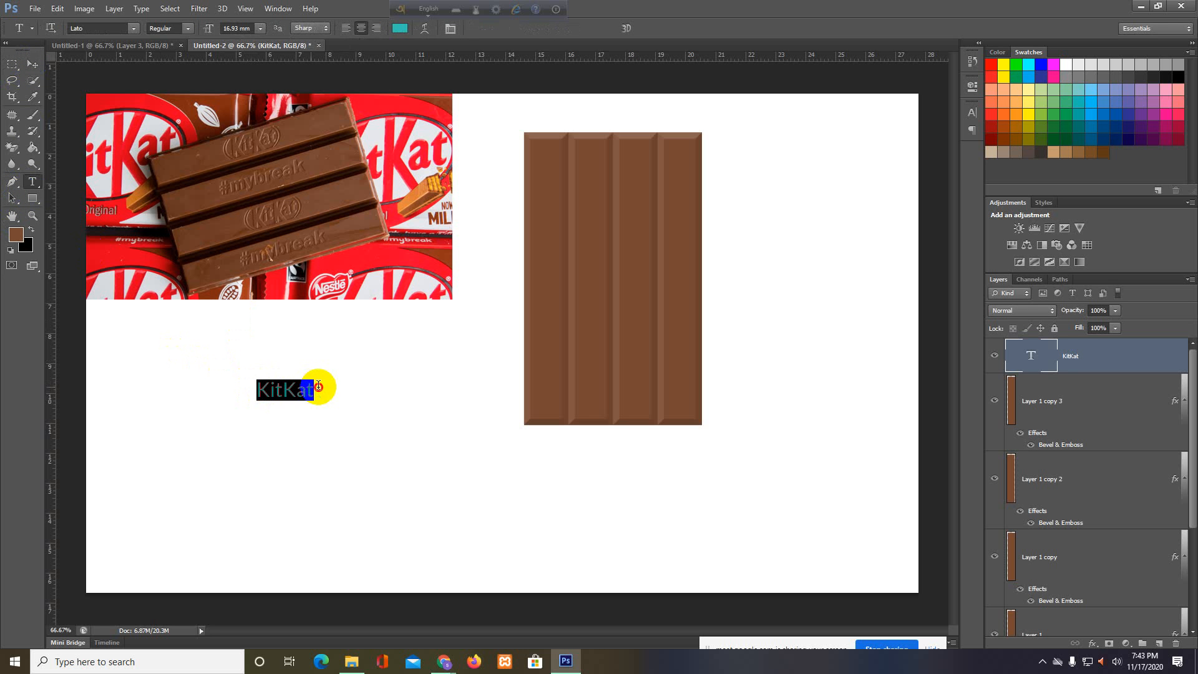
click(187, 28)
click(187, 61)
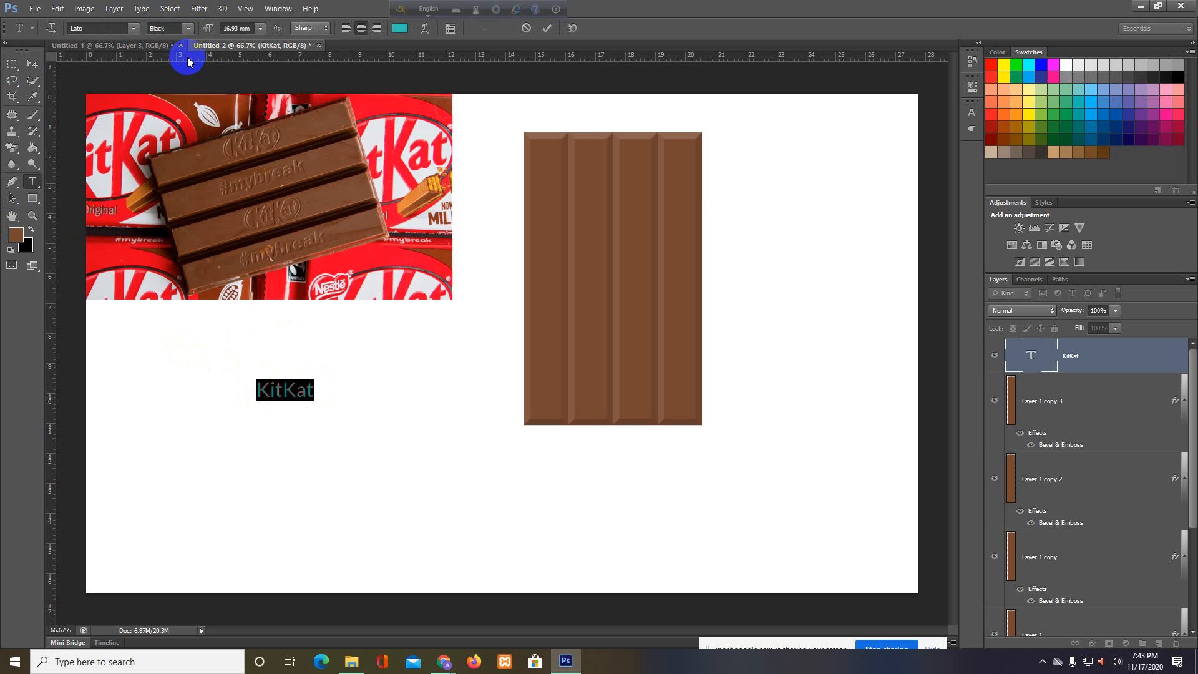
click(31, 62)
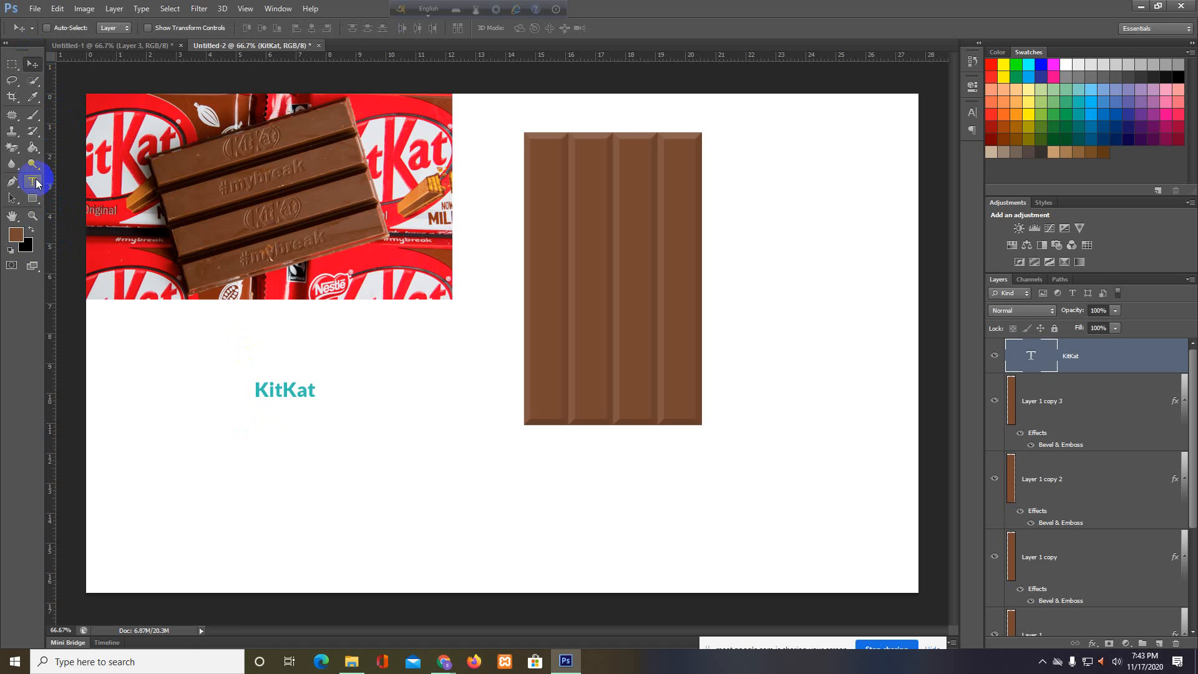
Recolor the whole KitKat text with the chocolate brown 7a4a34 sampled from the bar in the reference photo
drag(37, 183, 73, 183)
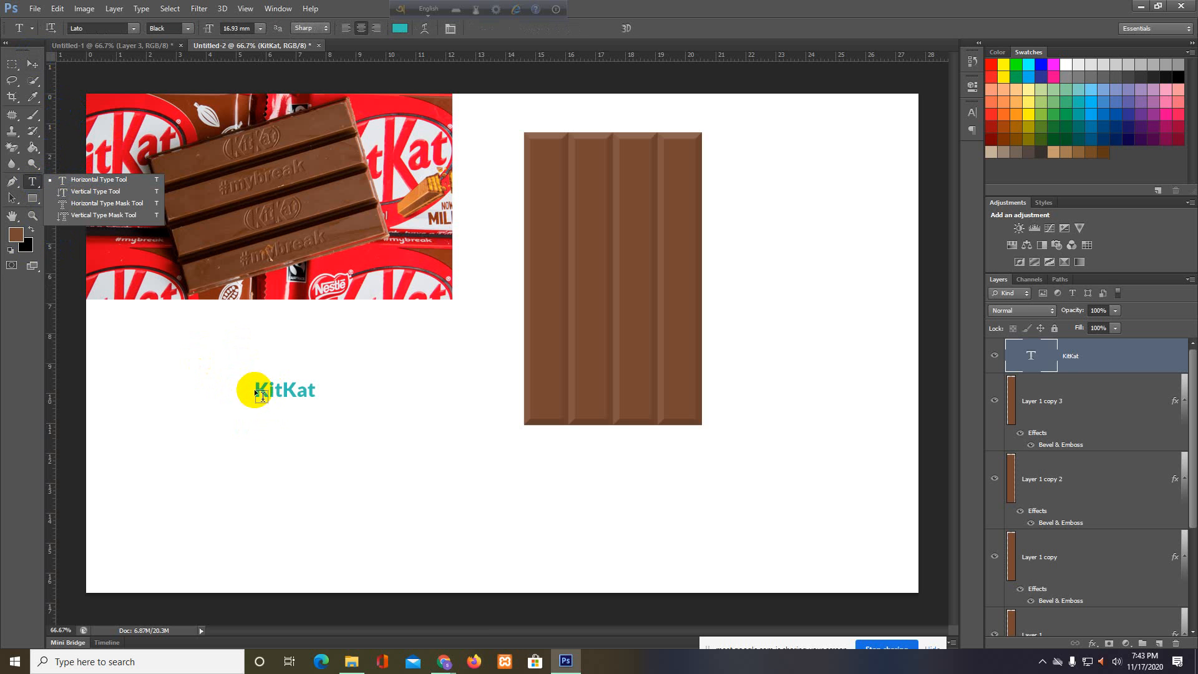
drag(257, 390, 317, 389)
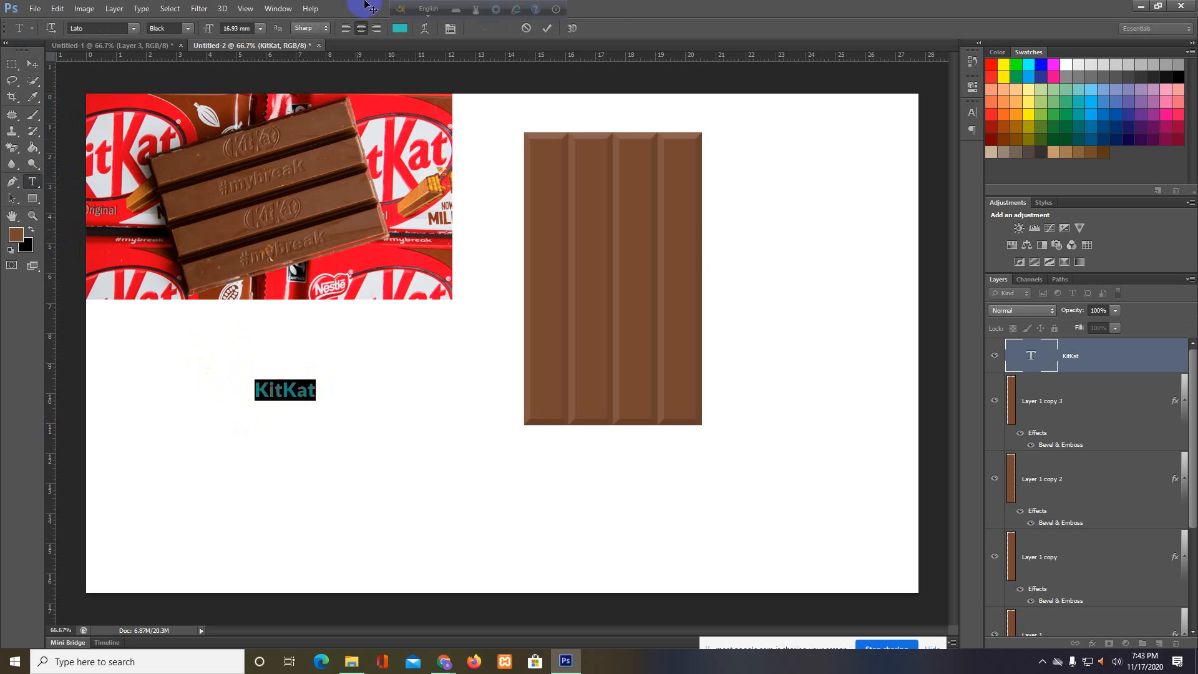
click(403, 39)
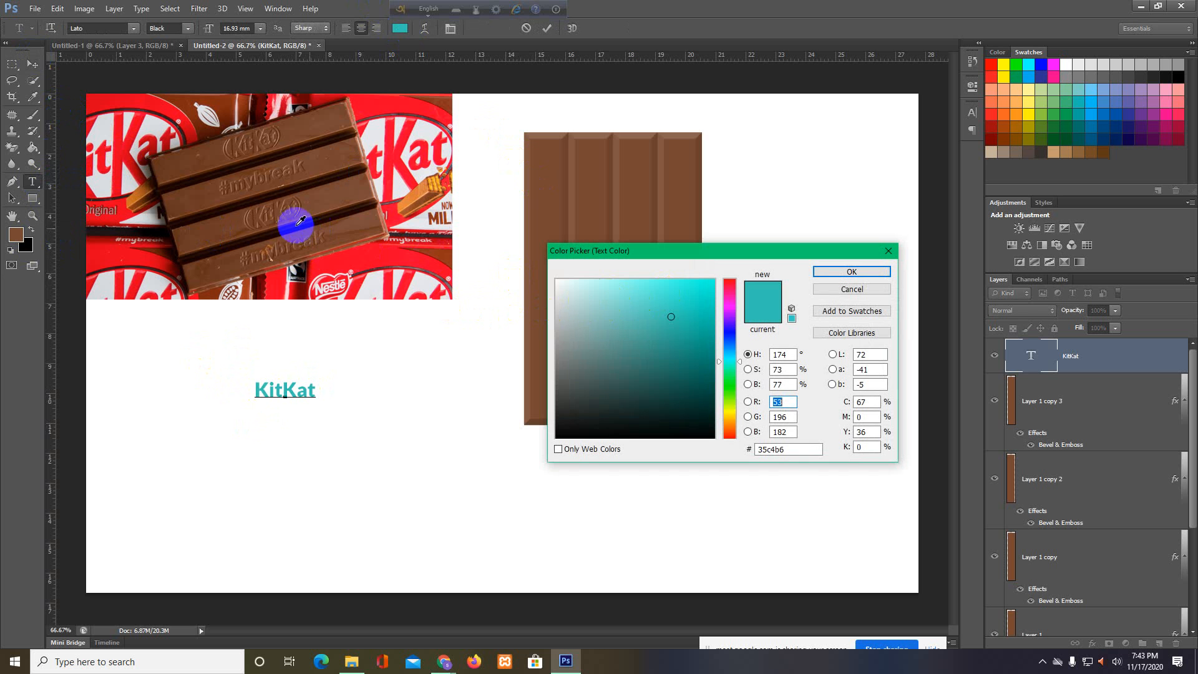
click(317, 200)
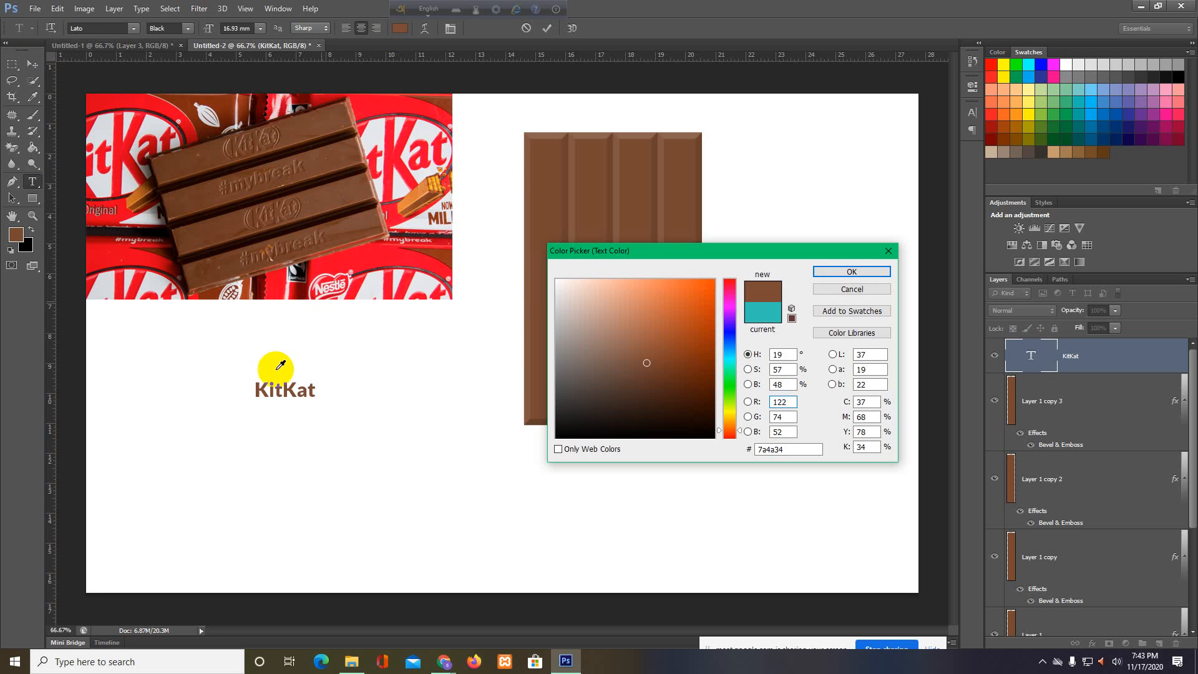
click(841, 272)
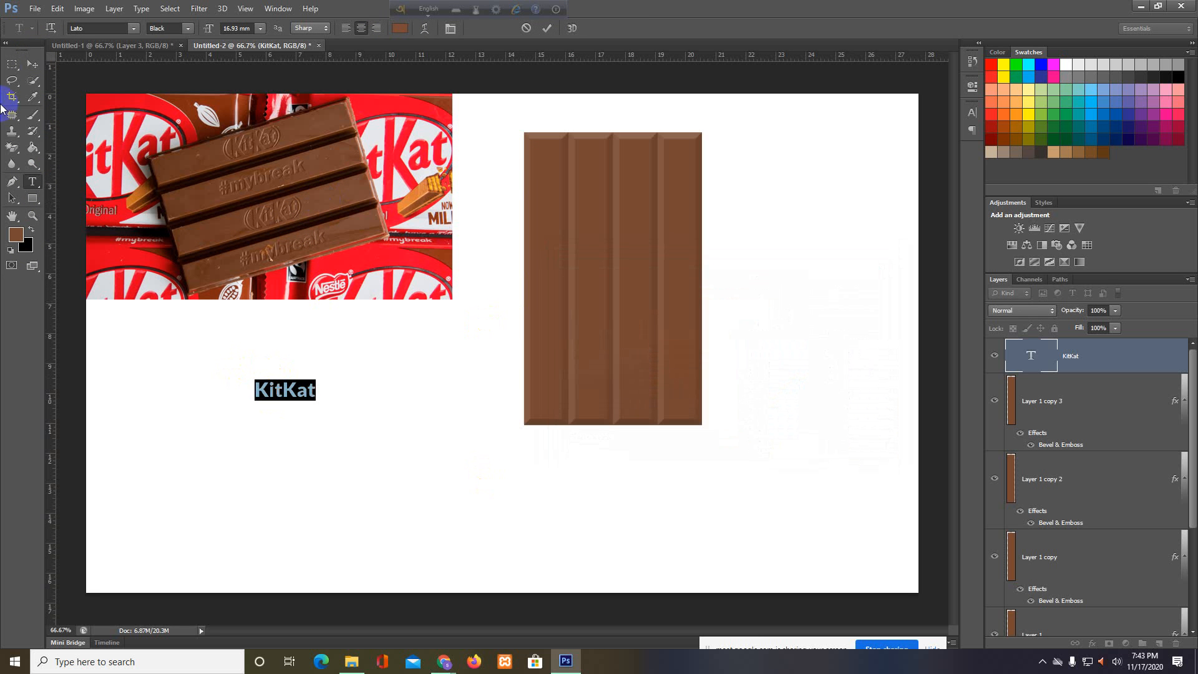
click(28, 64)
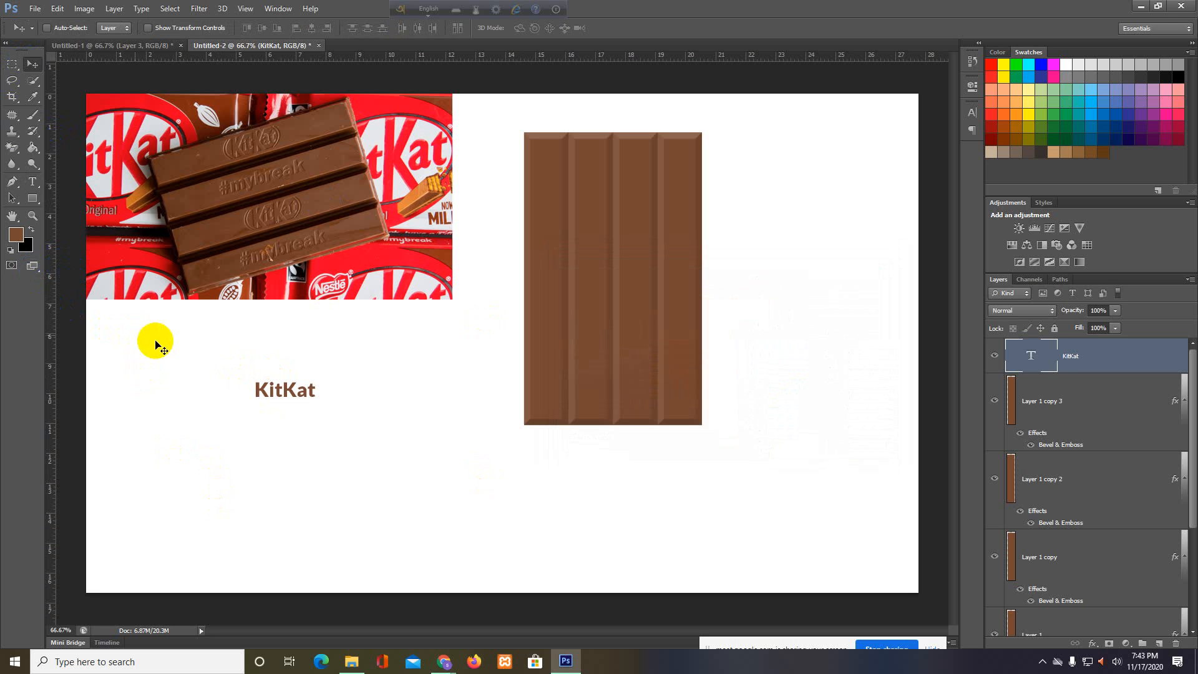
Rotate the KitKat text about 90° counterclockwise so it reads upward and place it midway along the leftmost chocolate finger
drag(304, 397, 366, 414)
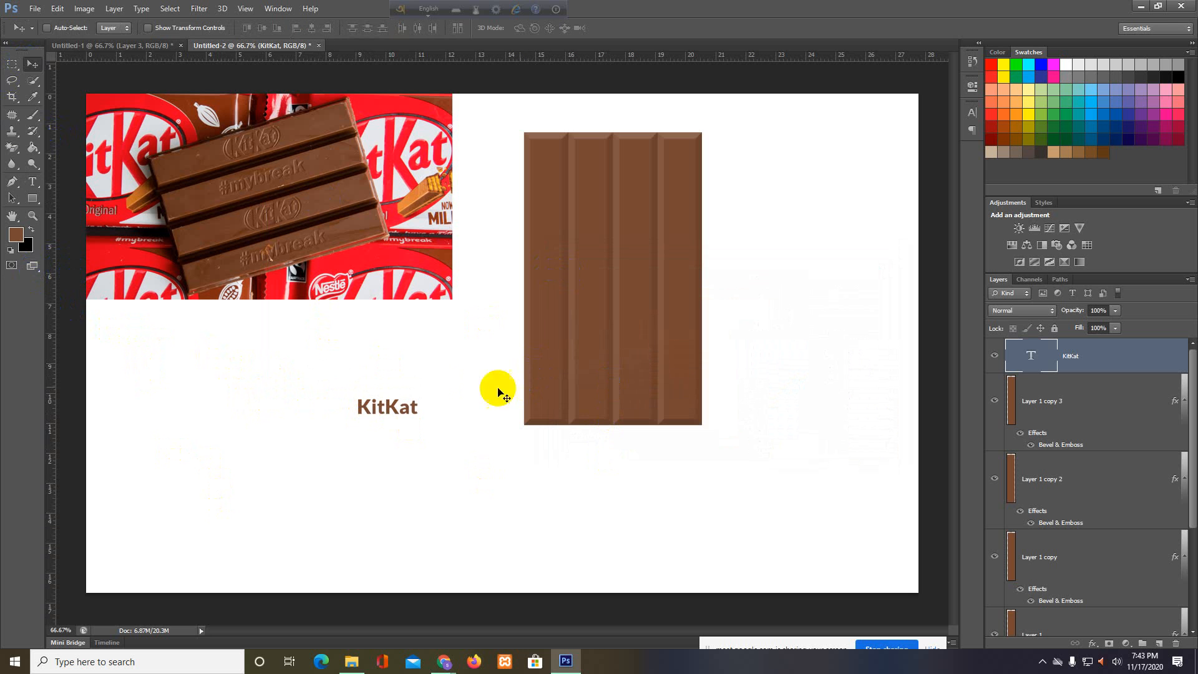
key(ctrl+t)
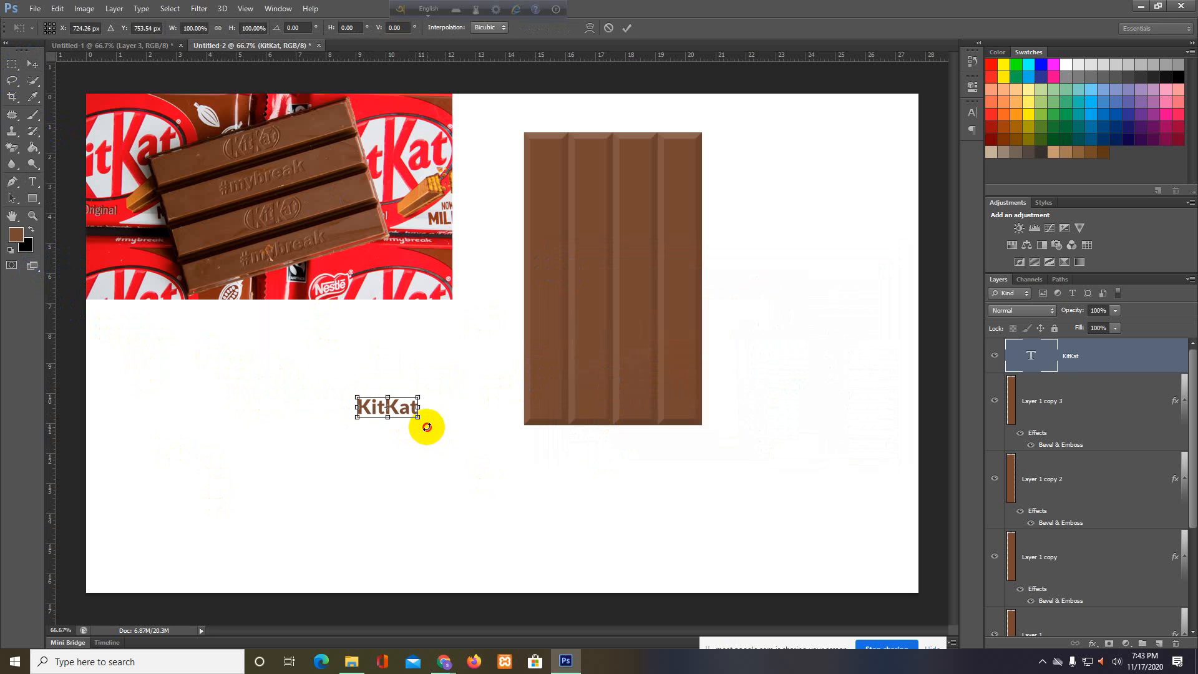
drag(425, 423, 415, 347)
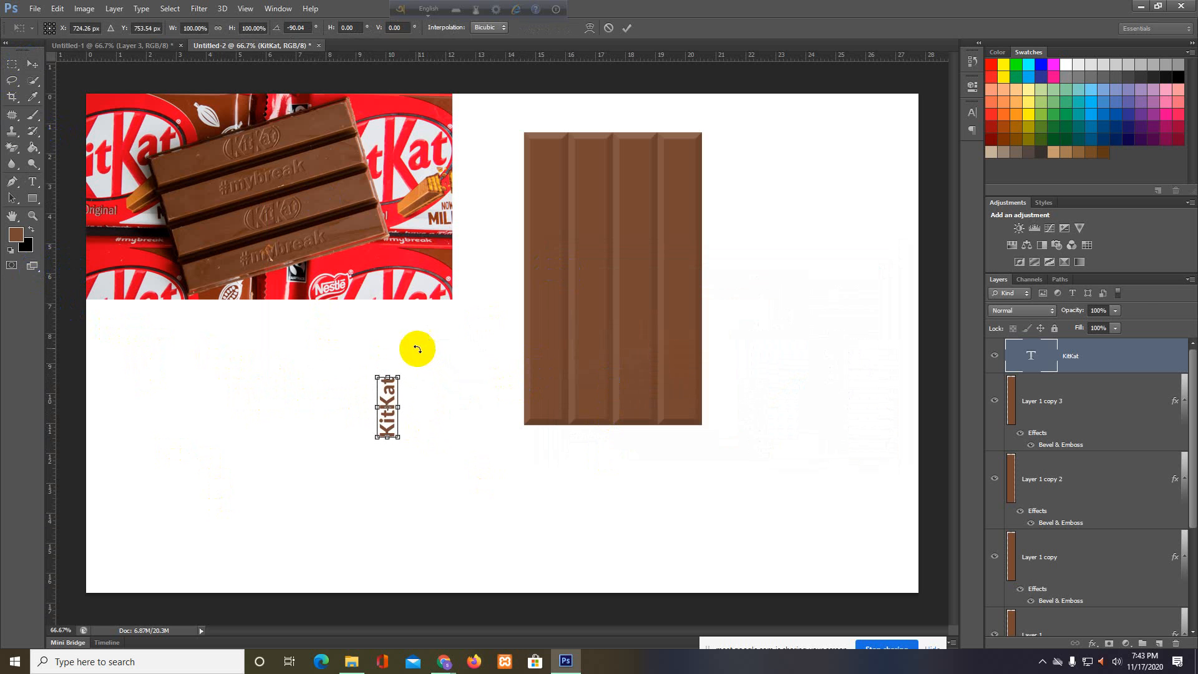
drag(393, 415, 554, 291)
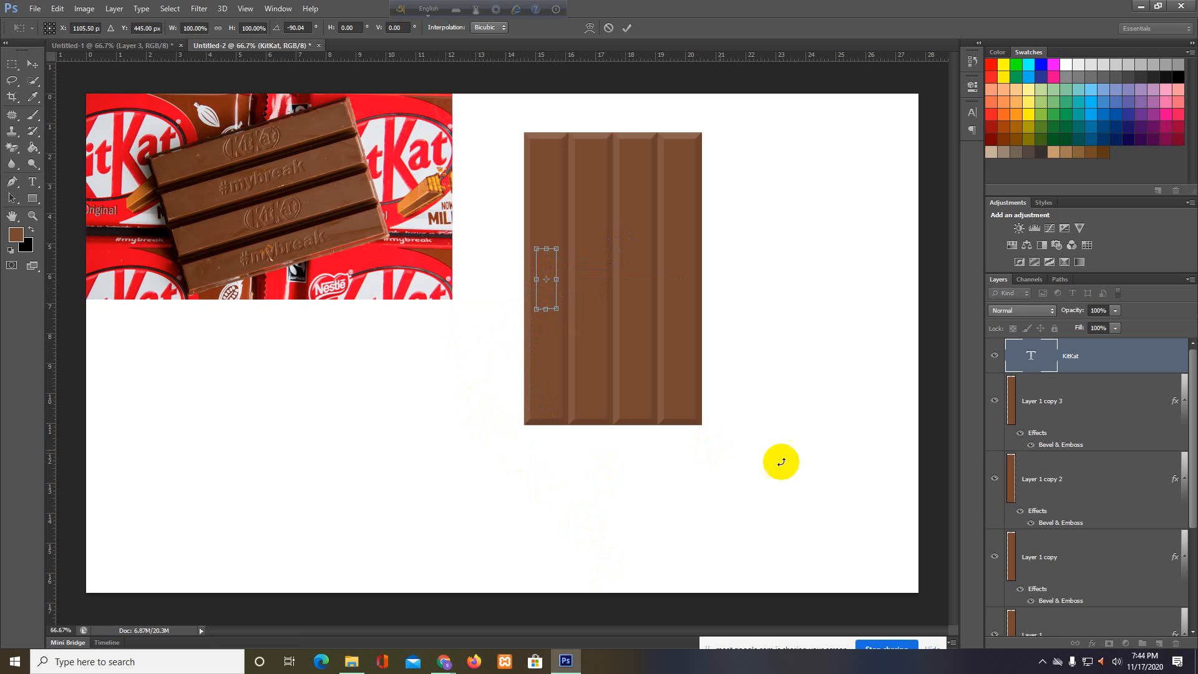
Move the rotated KitKat text off the chocolate, just beside the leftmost finger, and set its blend mode to Multiply after trying Dissolve
click(1035, 312)
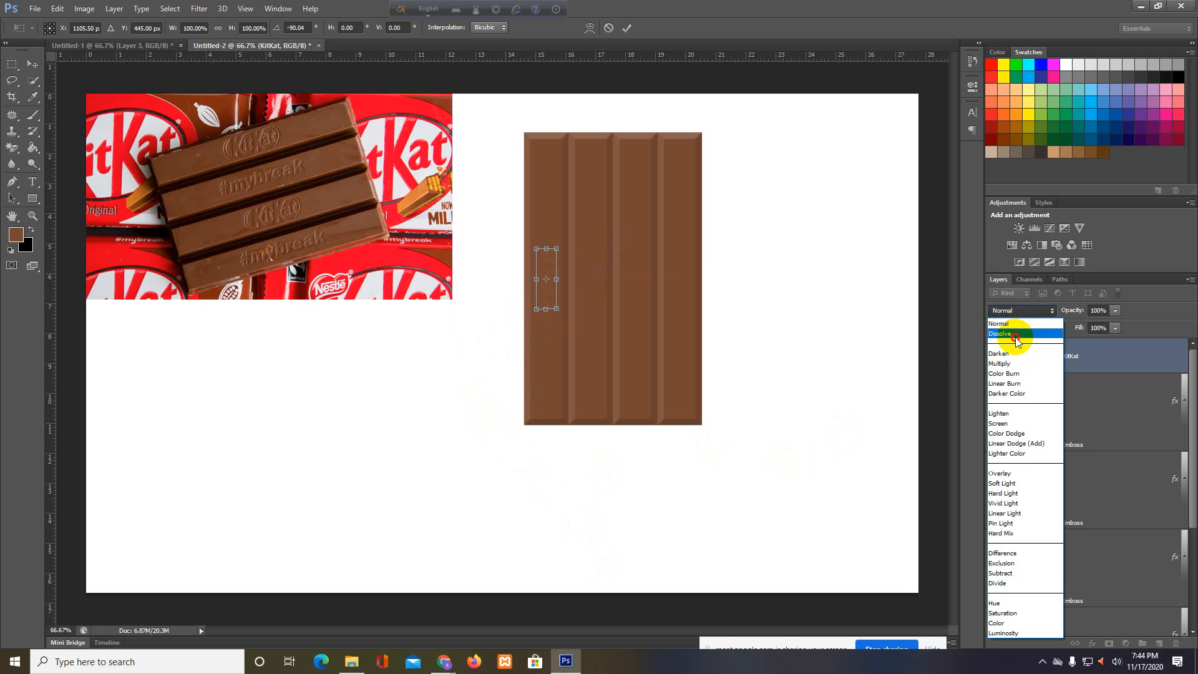
click(1016, 335)
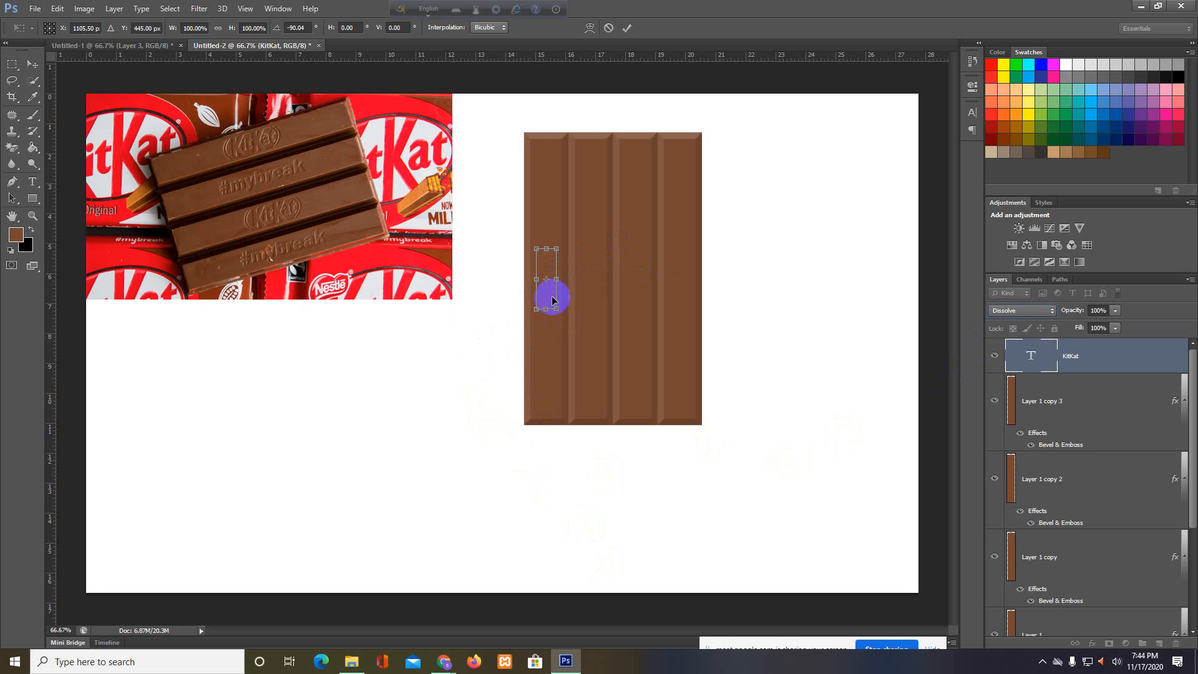
drag(553, 300, 499, 307)
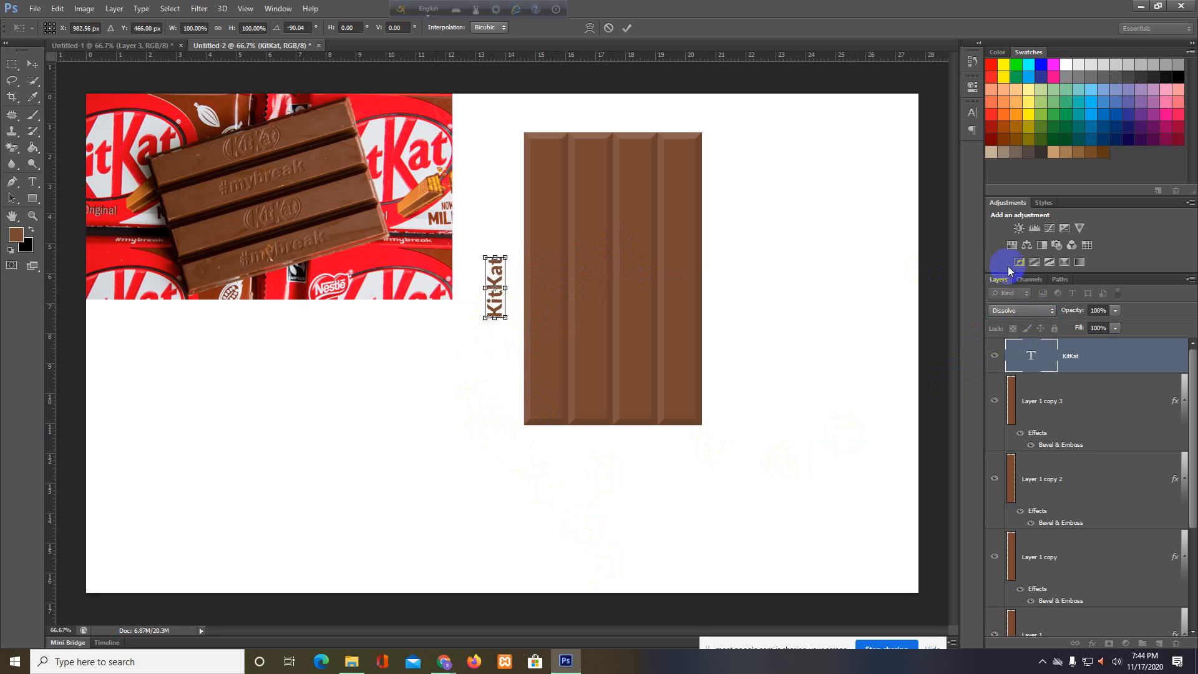
click(1027, 312)
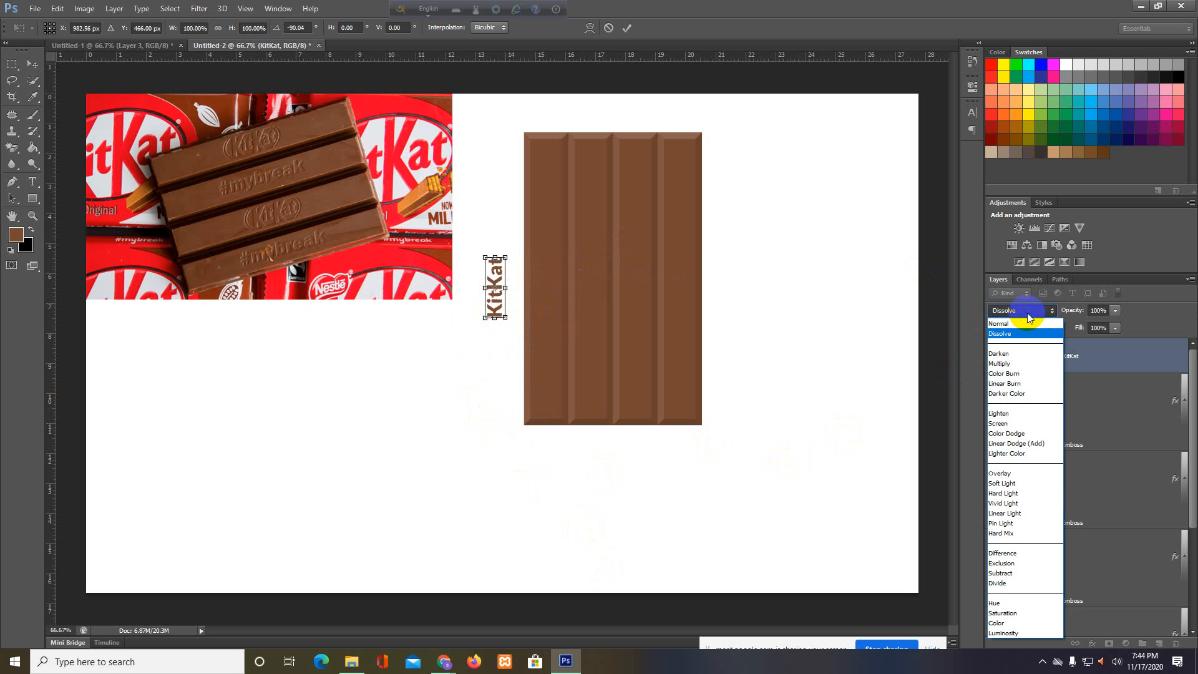
click(1017, 364)
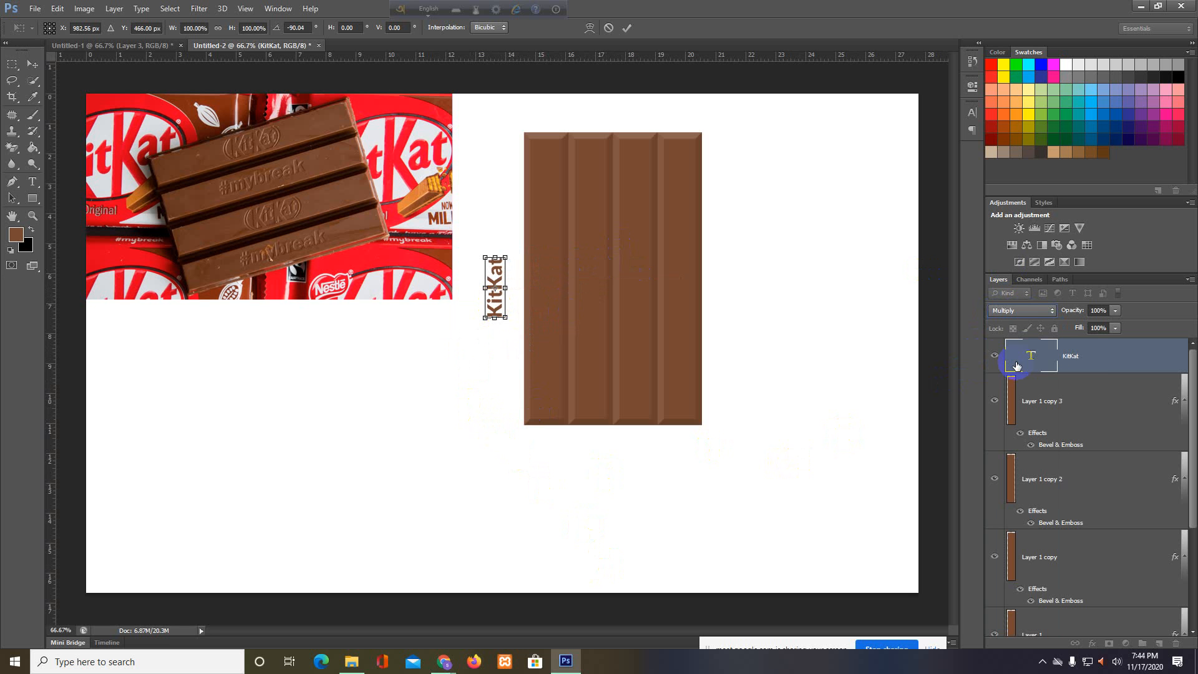
click(1023, 312)
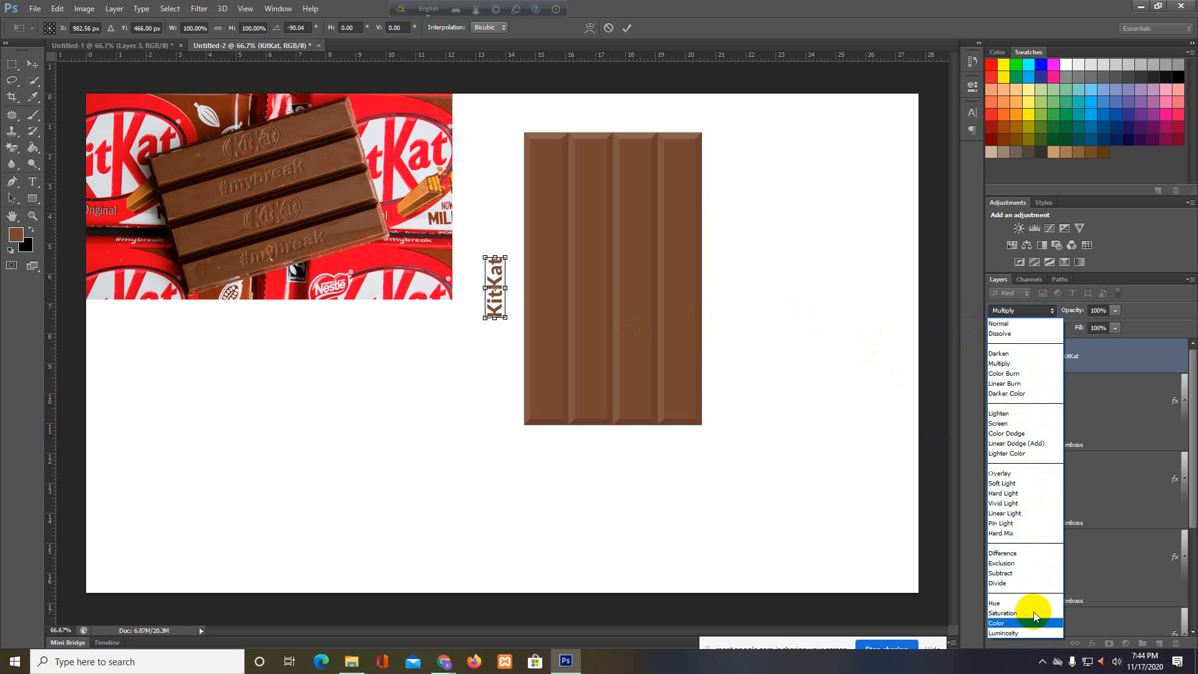
click(968, 338)
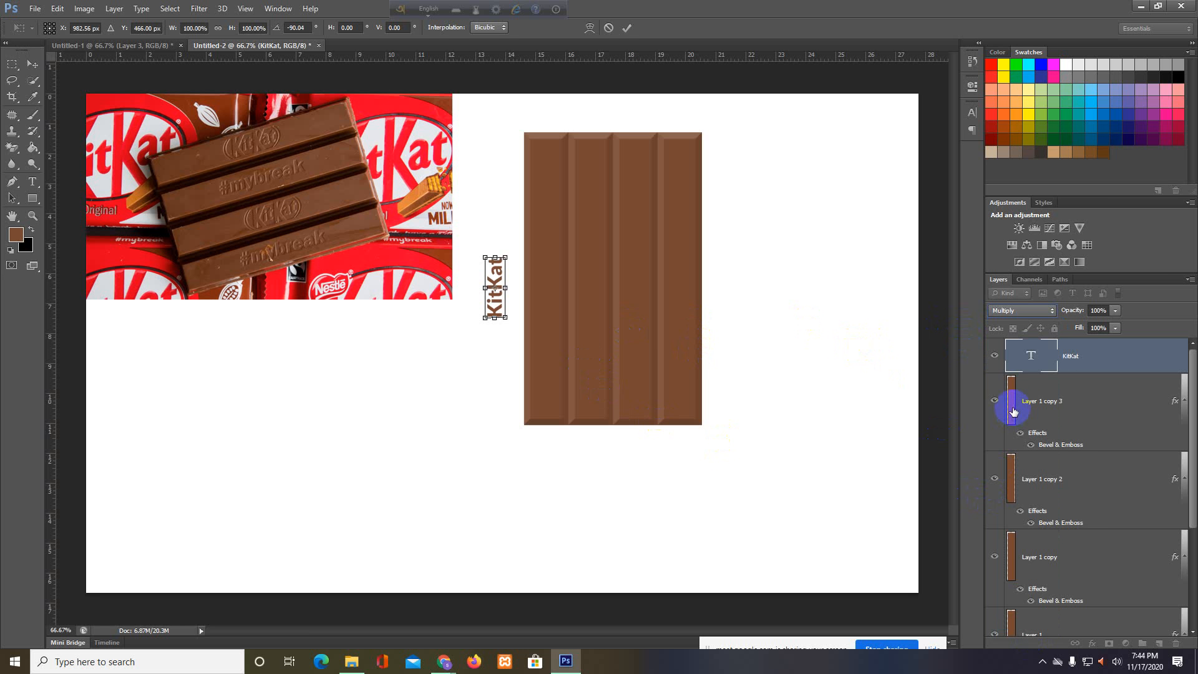
click(1078, 357)
click(622, 26)
Add a Bevel & Emboss effect with Texture enabled to the KitKat text layer
click(1069, 354)
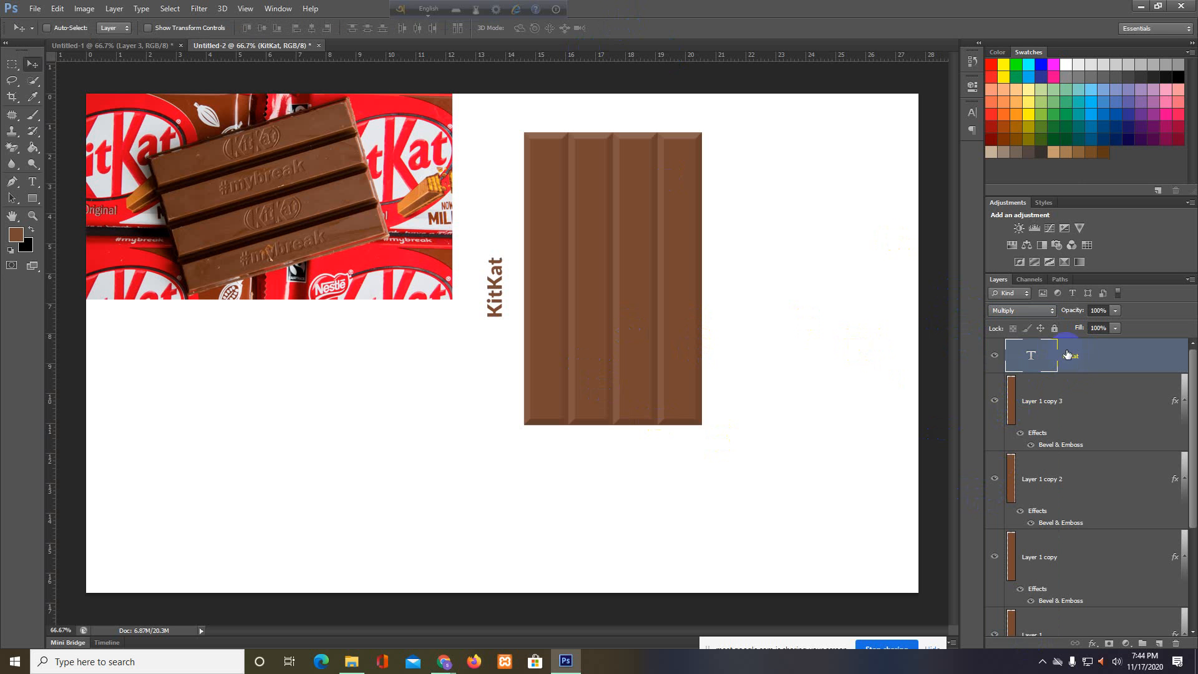
right_click(1076, 356)
click(920, 167)
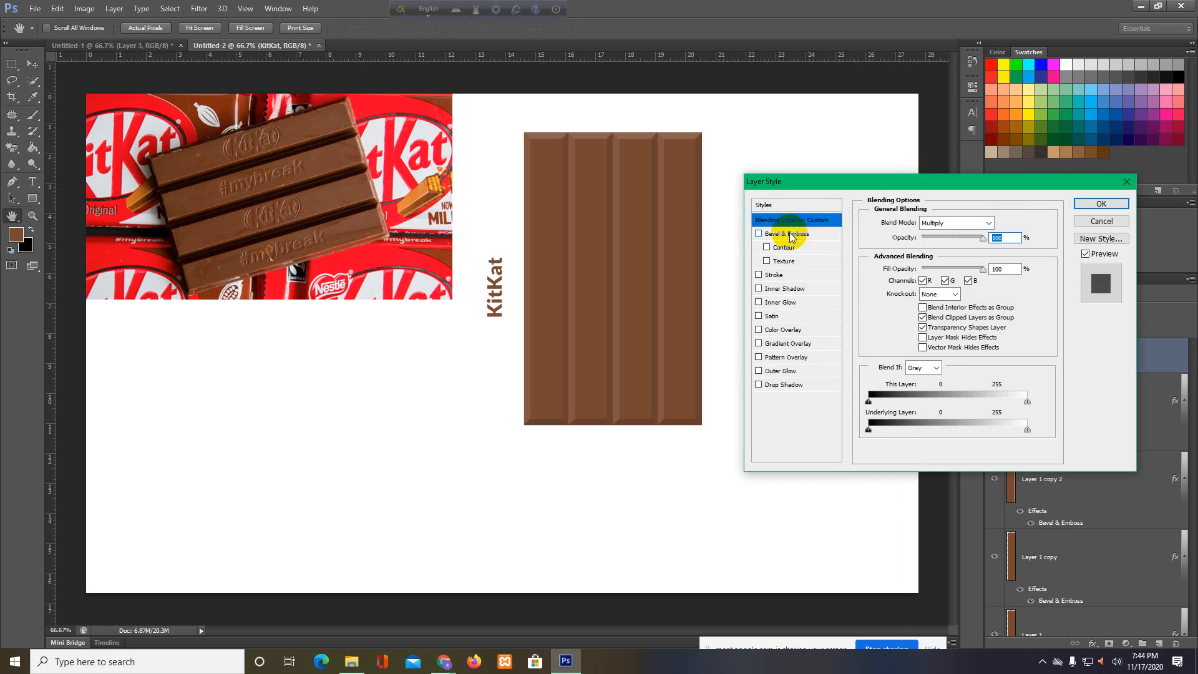
click(789, 232)
click(767, 262)
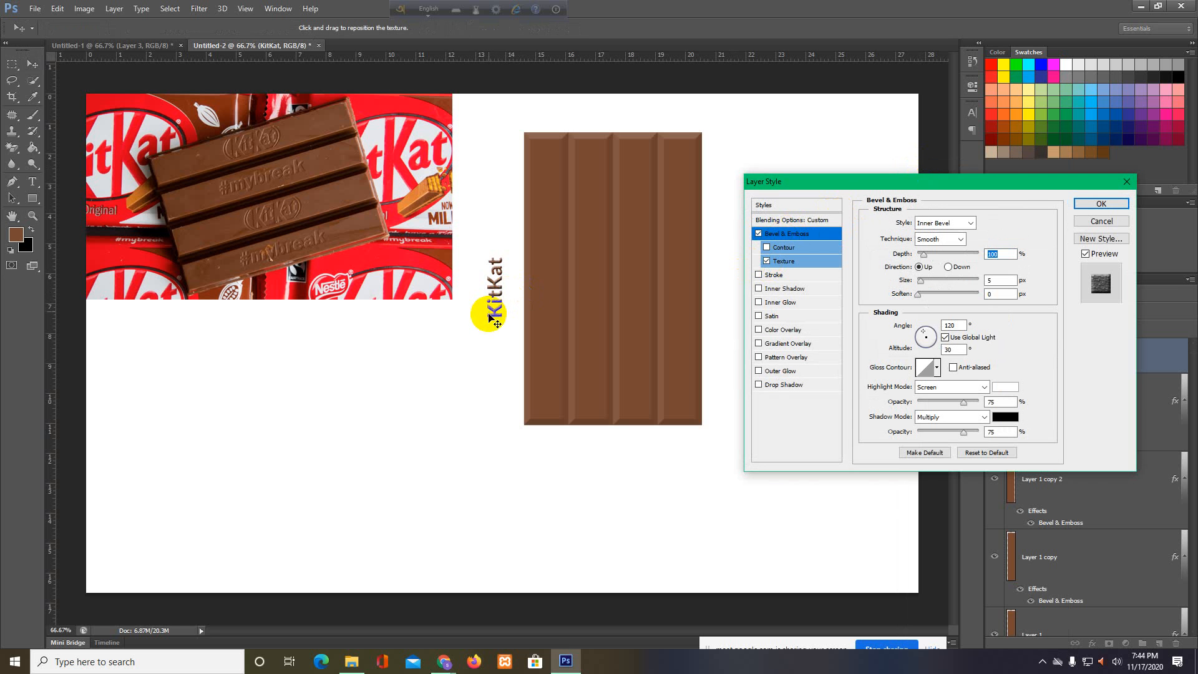
drag(498, 302, 497, 297)
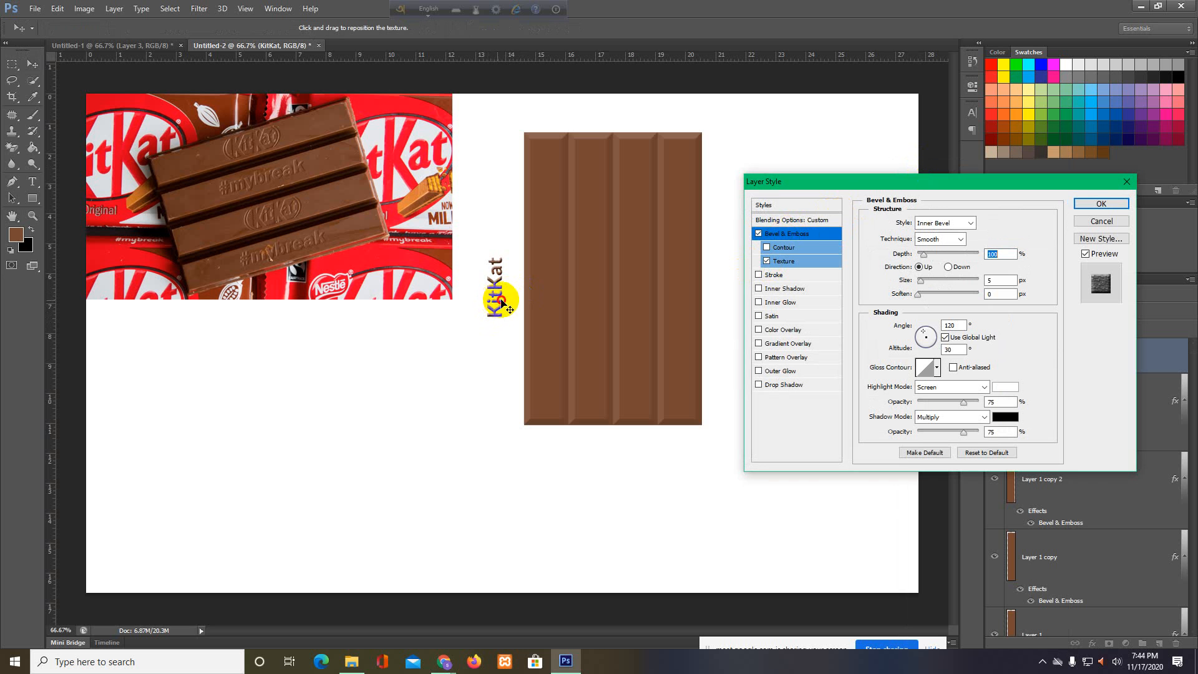
click(1099, 206)
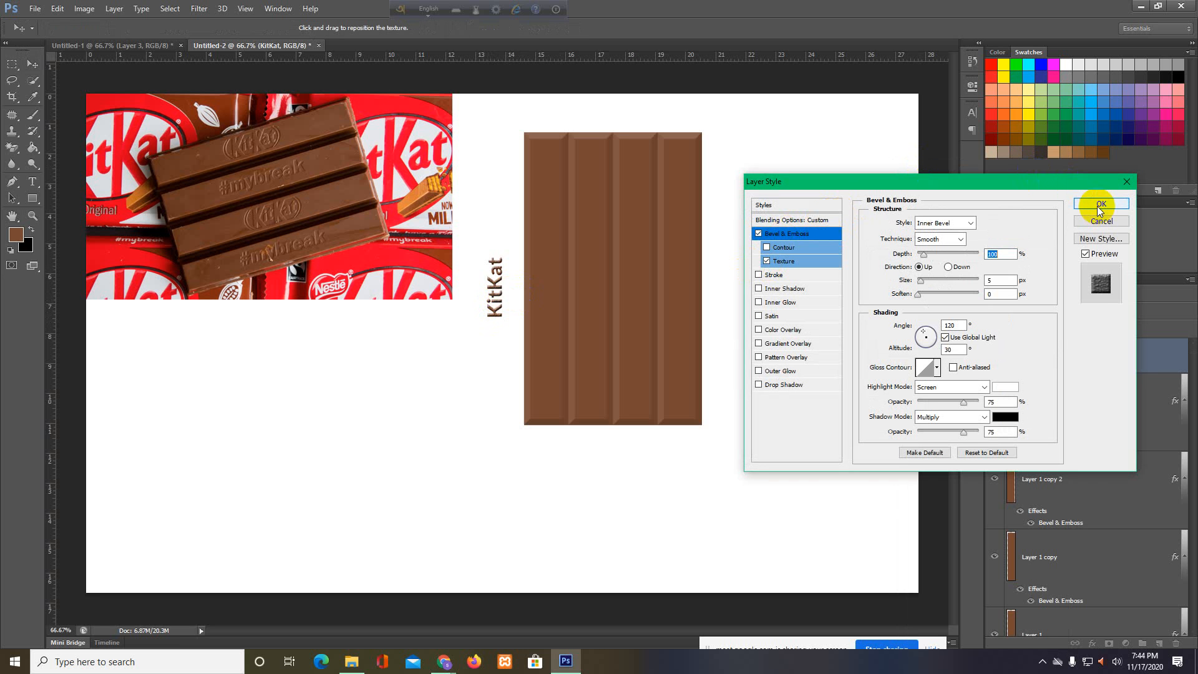
click(1096, 293)
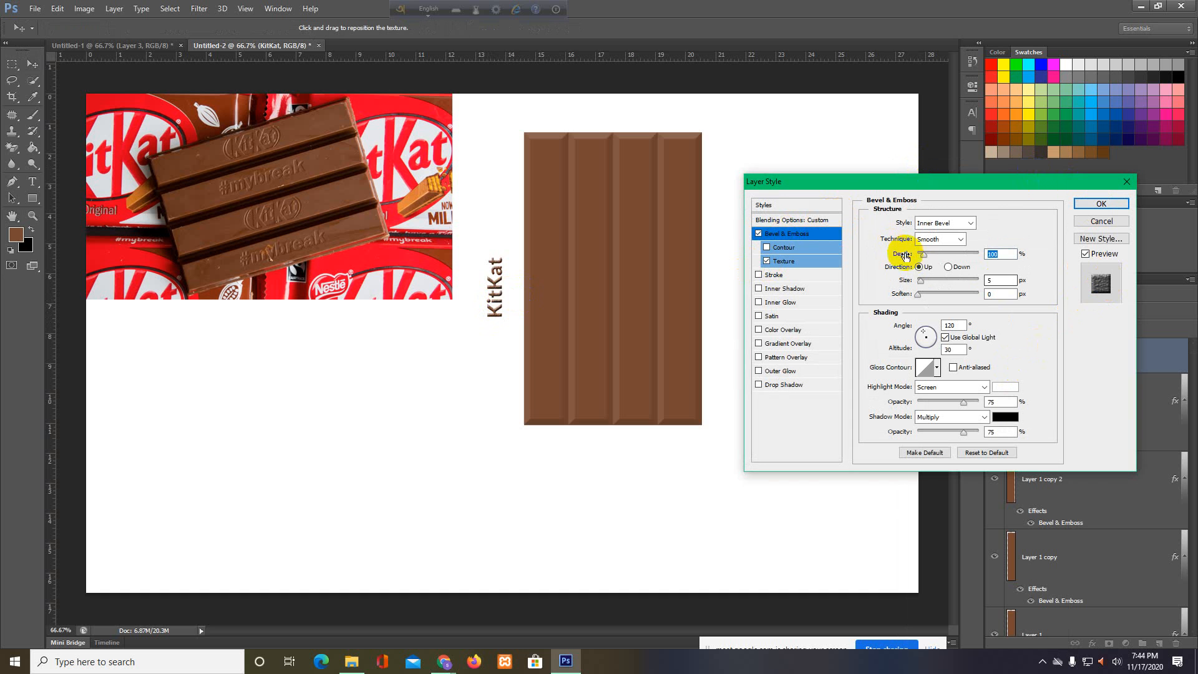
Set the text bevel to depth 1%, direction Down, size 32 px, soften 2 px, highlight opacity 100% and shadow opacity 76%
drag(924, 256, 899, 256)
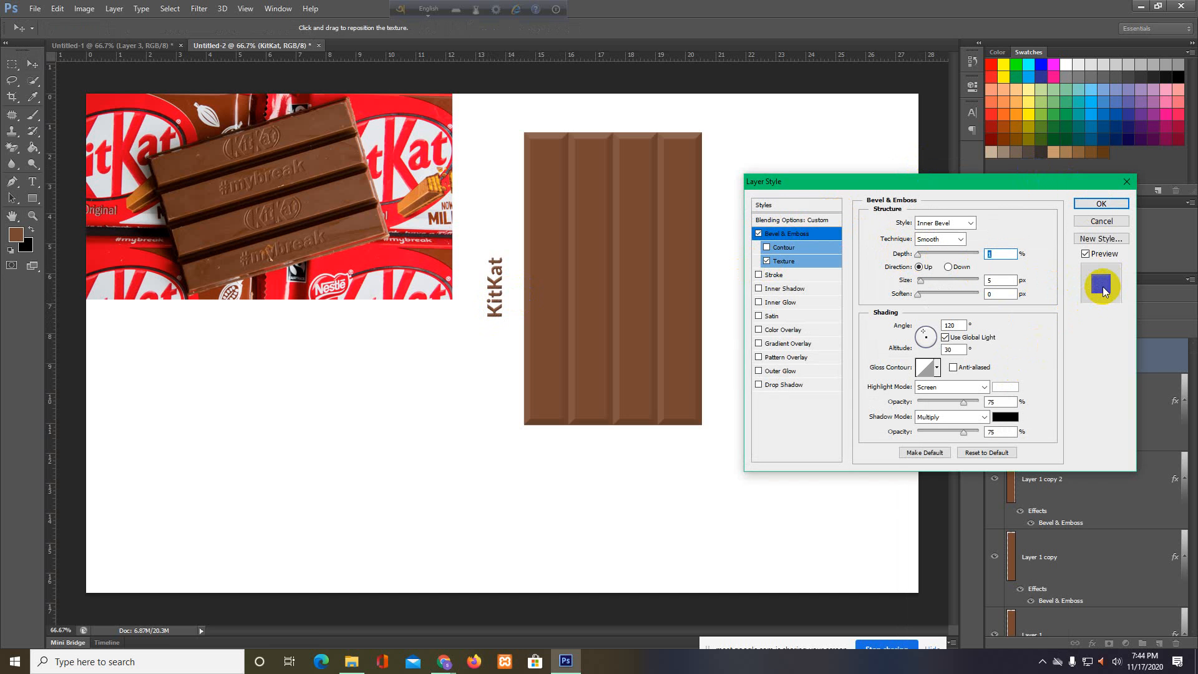
click(949, 267)
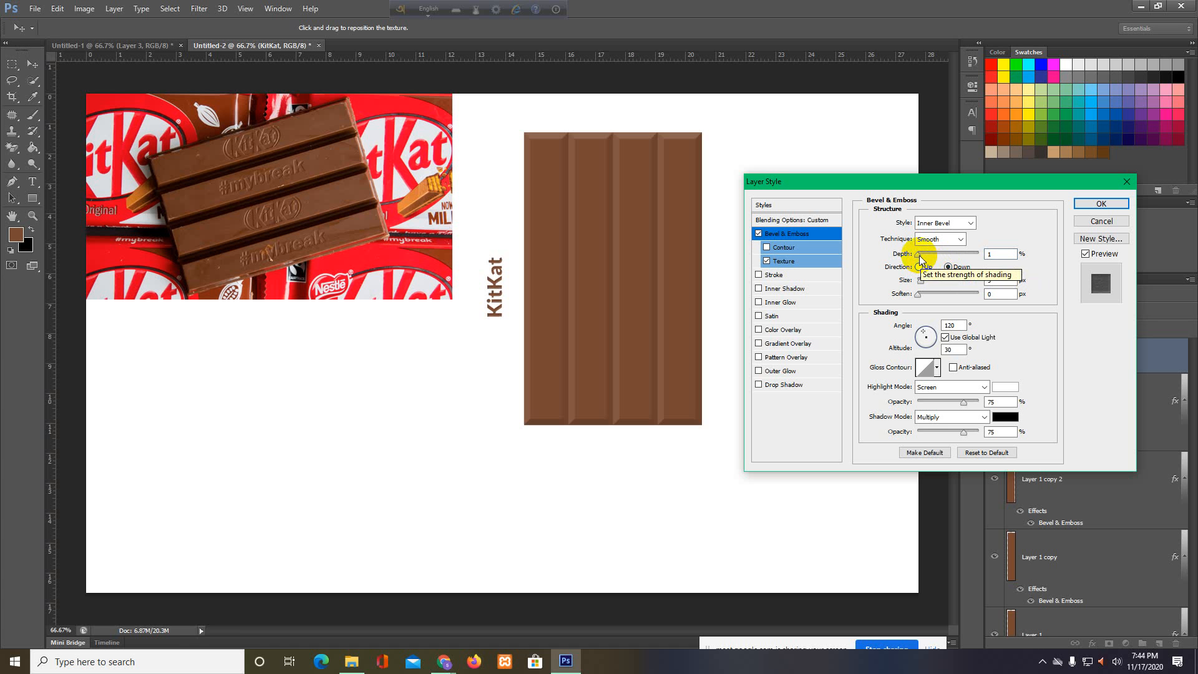
drag(918, 254, 917, 257)
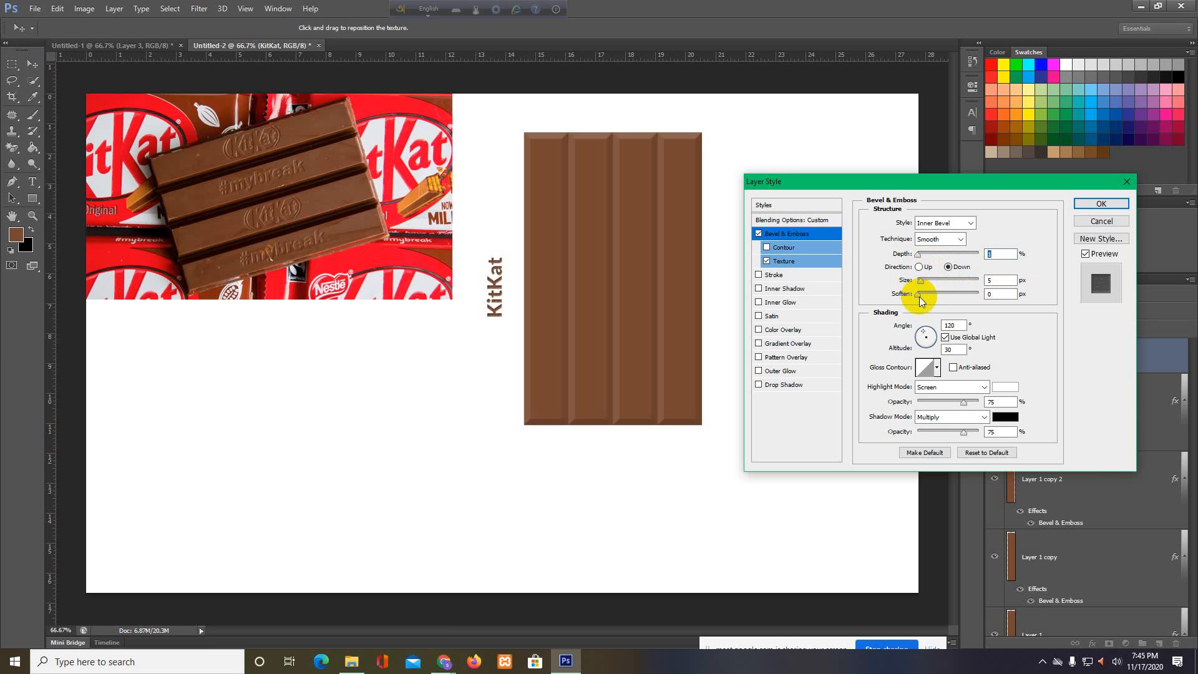
drag(921, 297, 931, 287)
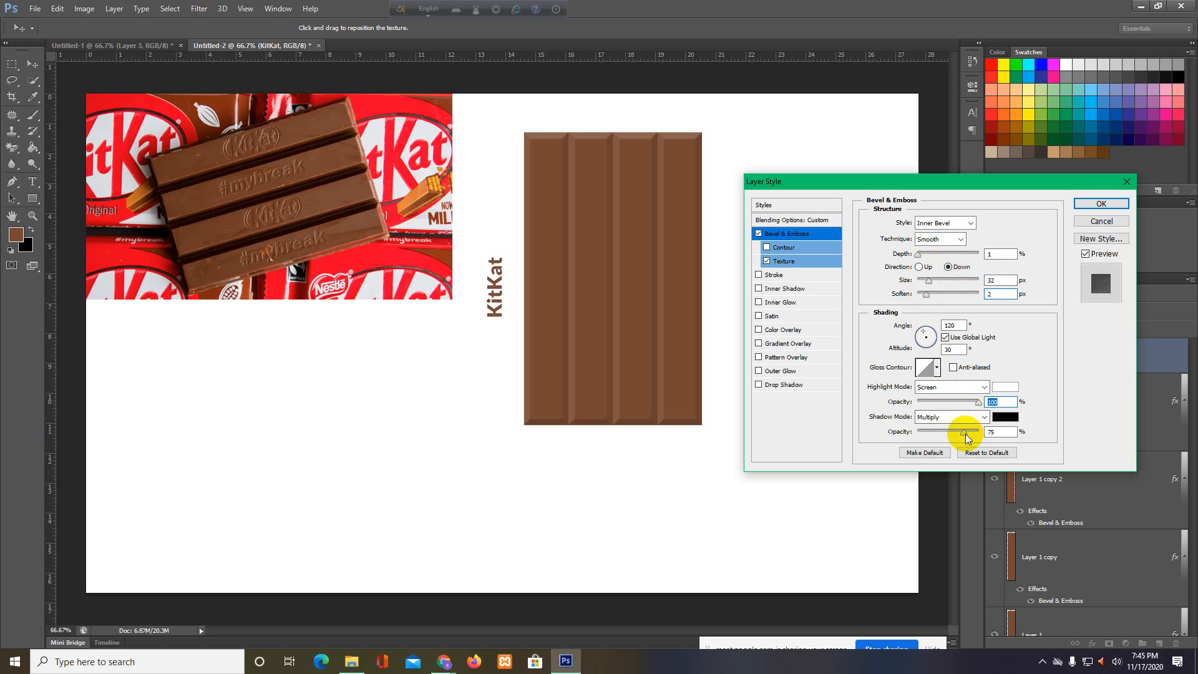
mouse_move(964, 432)
mouse_down()
mouse_move(944, 437)
mouse_move(965, 439)
mouse_up()
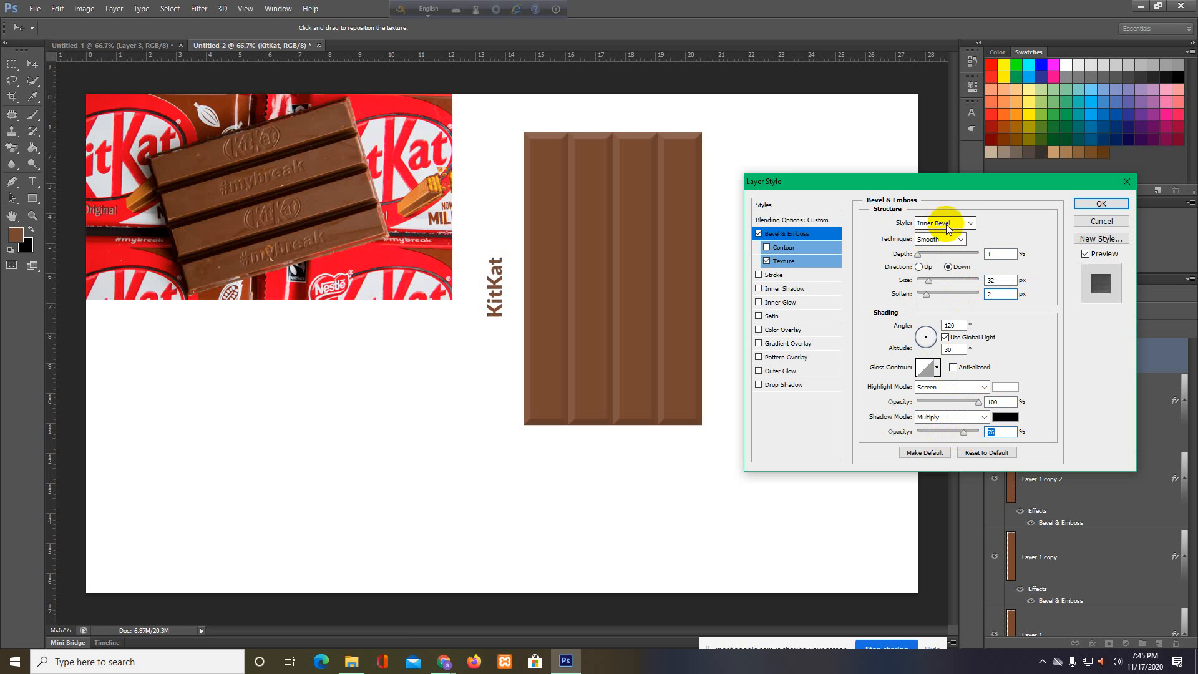
Set the text bevel's technique to Chisel Soft after trying Chisel Hard, with the style kept as Inner Bevel
click(961, 240)
click(958, 263)
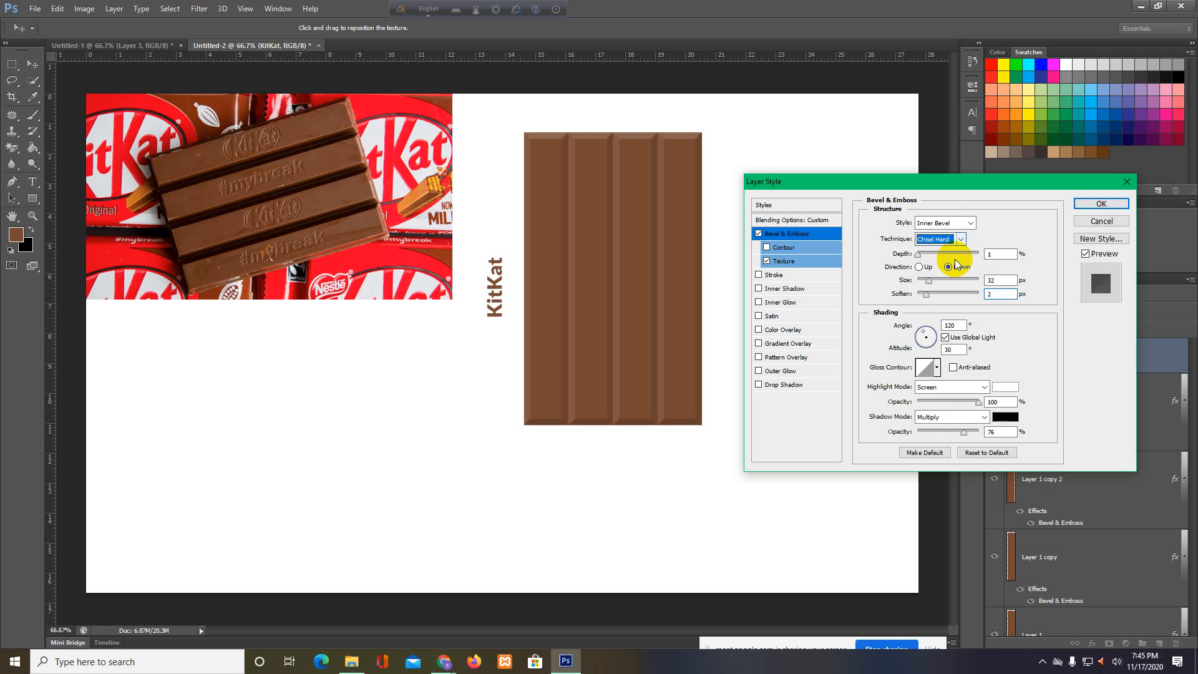
click(971, 223)
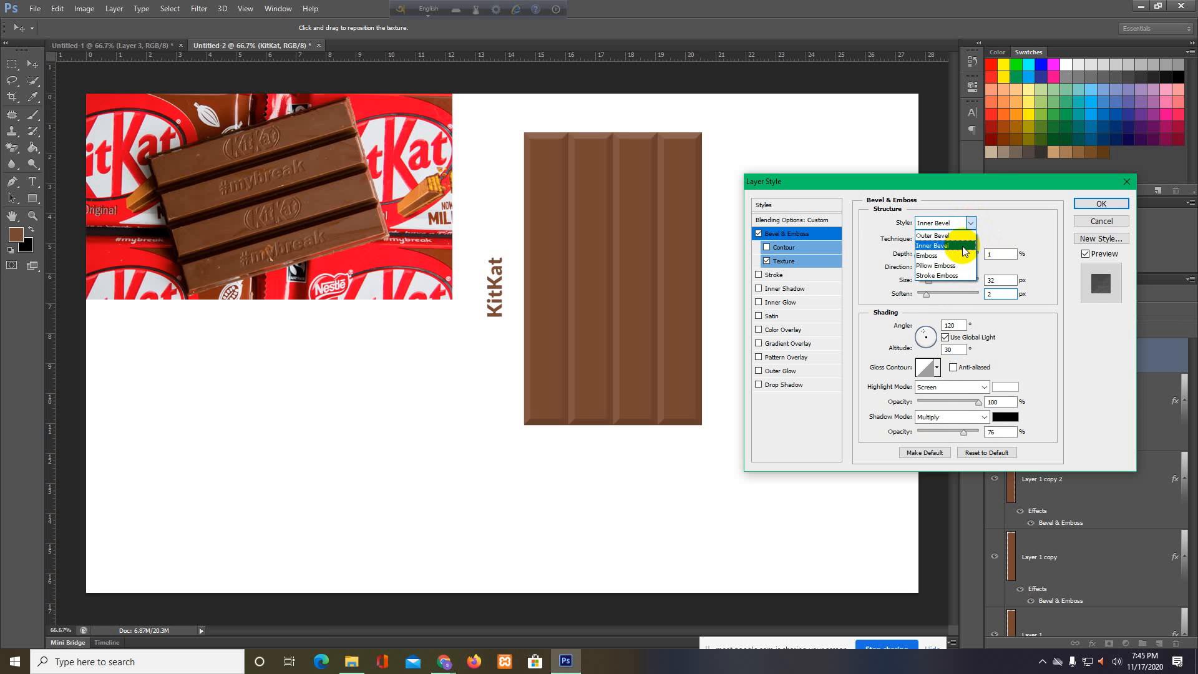
click(964, 247)
click(962, 239)
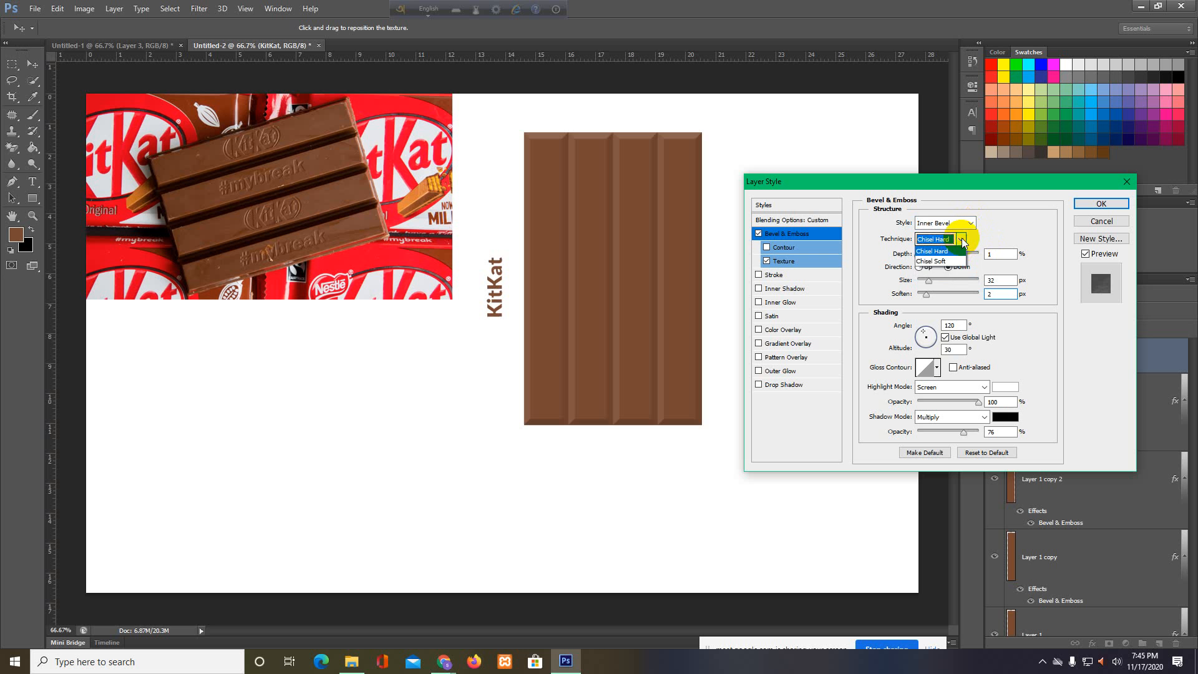
click(958, 272)
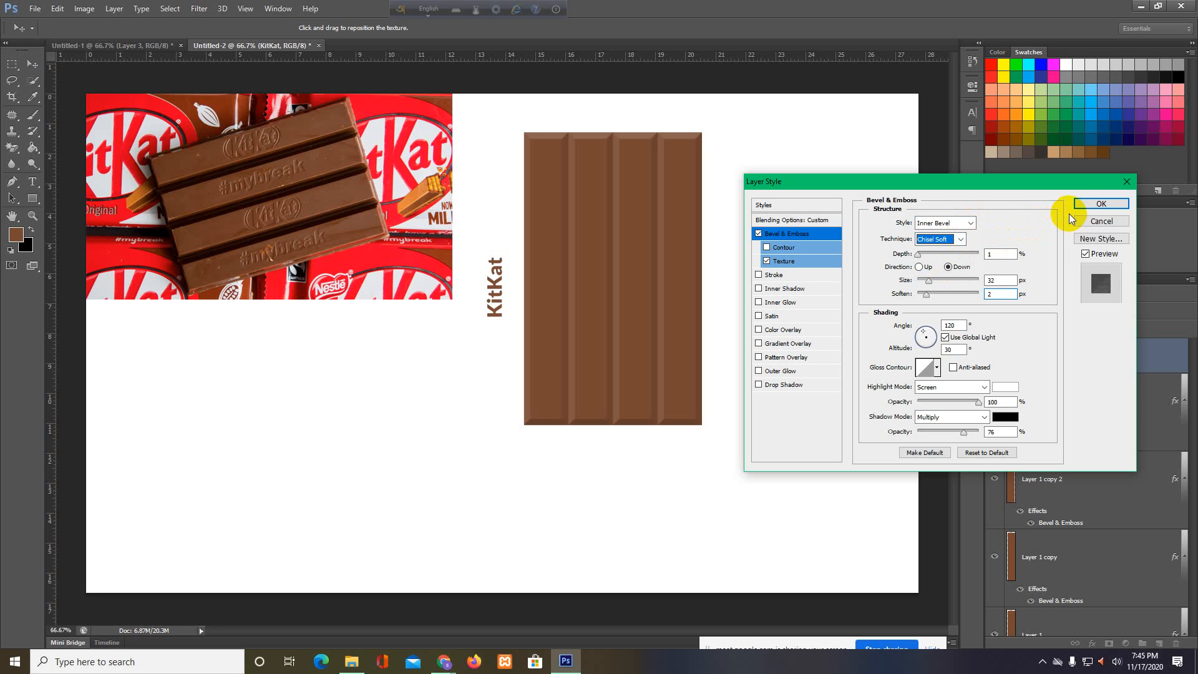
Enable Contour and disable Texture for the text bevel, and return to the main Bevel & Emboss settings
click(775, 250)
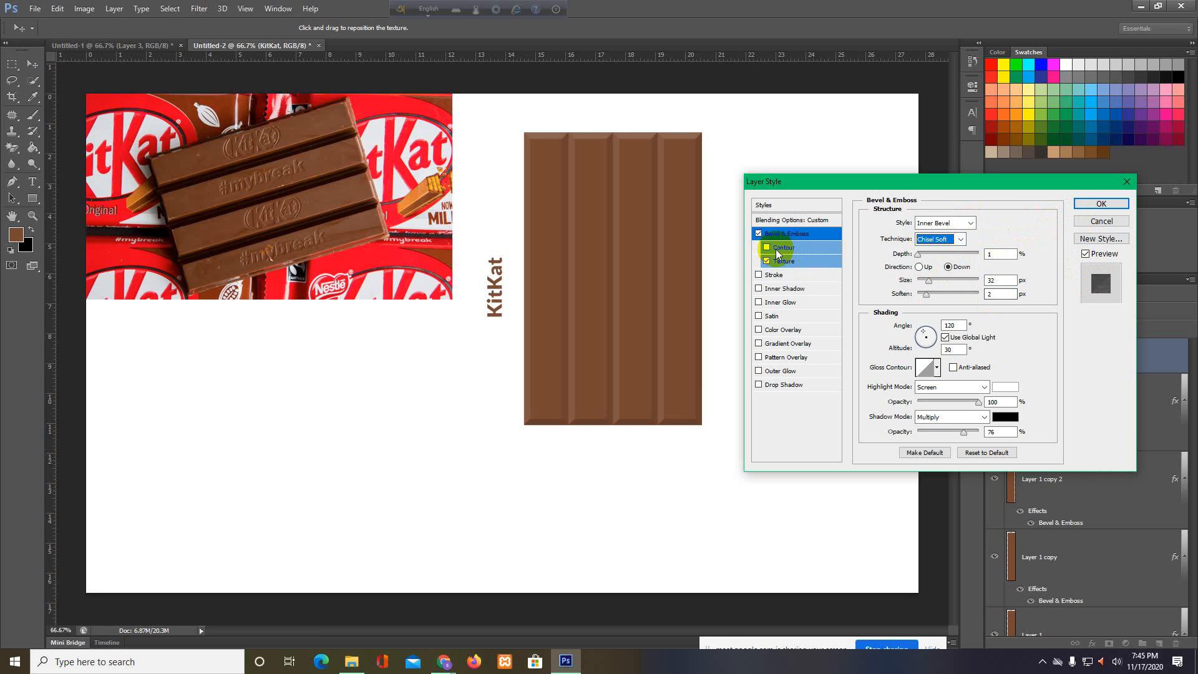
click(777, 253)
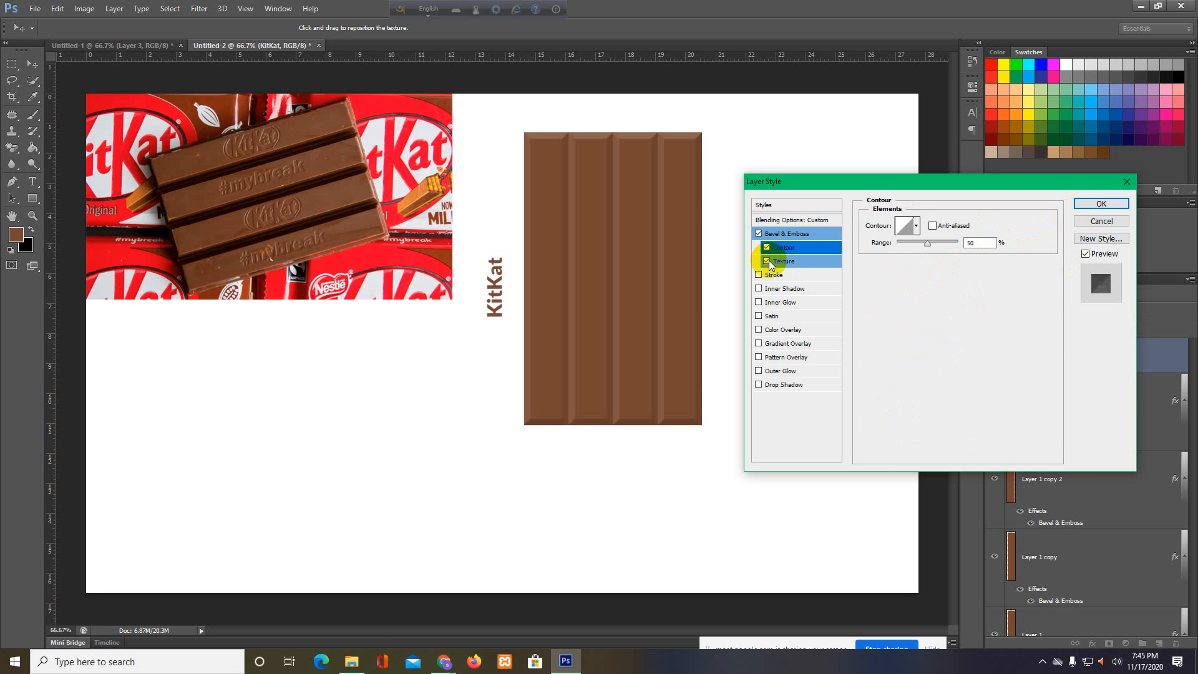
click(787, 234)
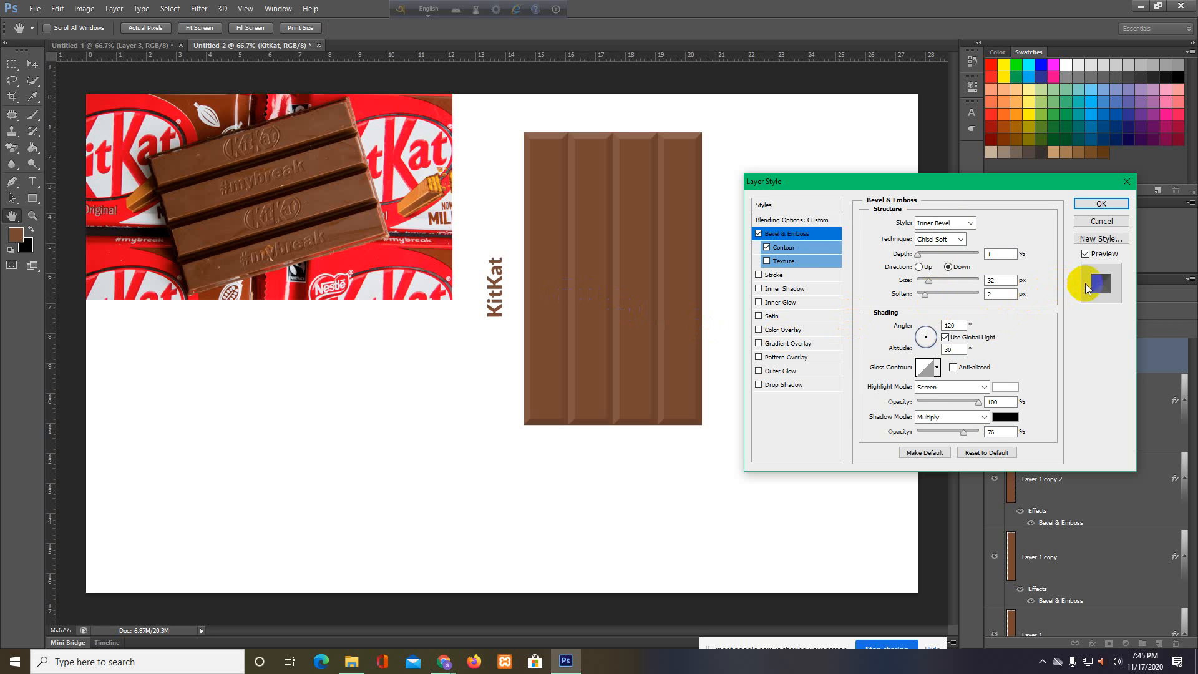
Change the text bevel's style to Outer Bevel, set its size to 0 px, increase the soften amount and apply the layer style
click(949, 226)
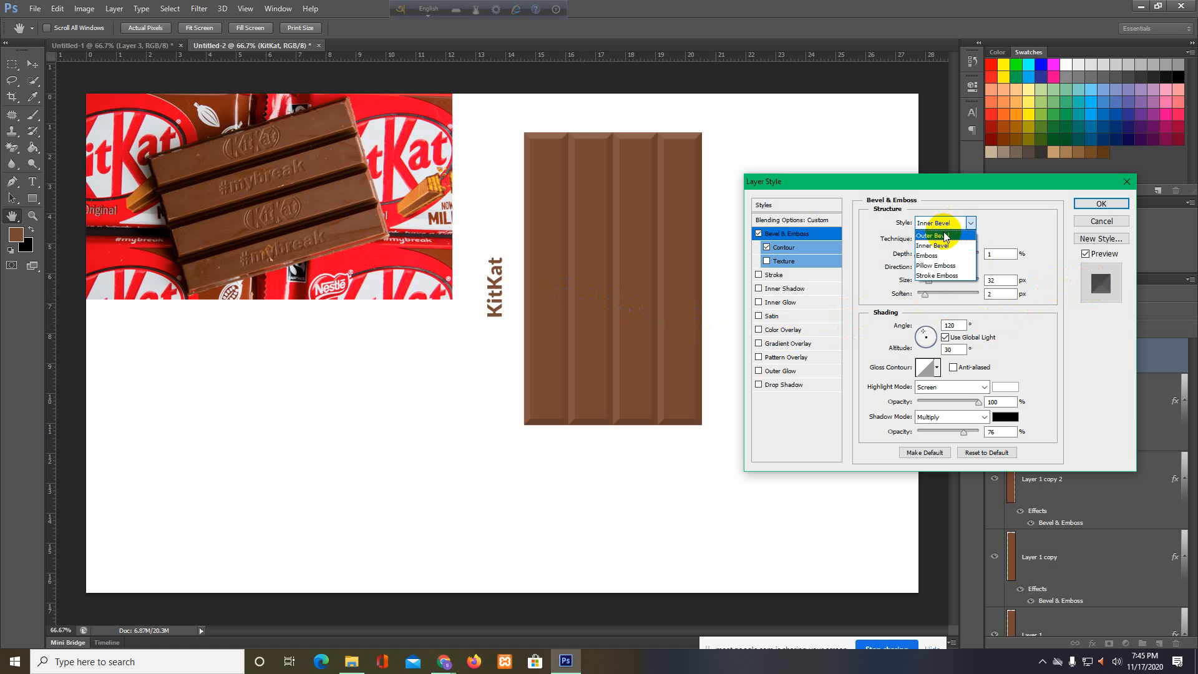
click(945, 236)
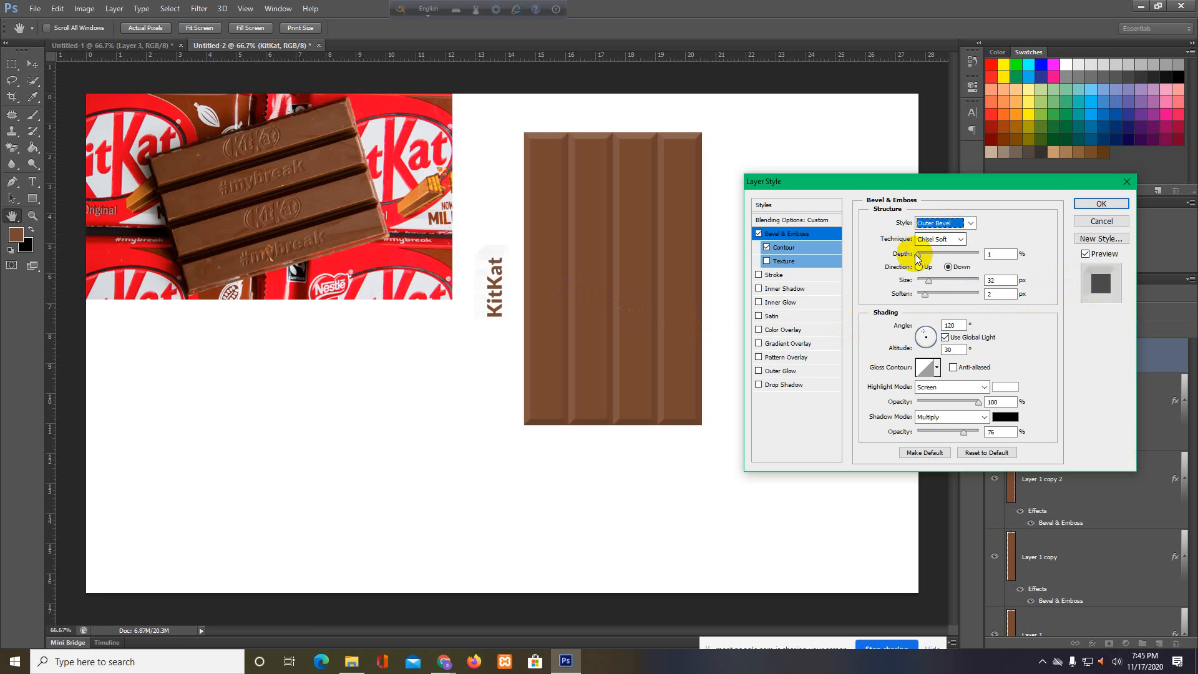
mouse_move(929, 282)
mouse_down()
mouse_move(953, 284)
mouse_move(864, 287)
mouse_move(1004, 282)
mouse_move(880, 286)
mouse_move(947, 298)
mouse_up()
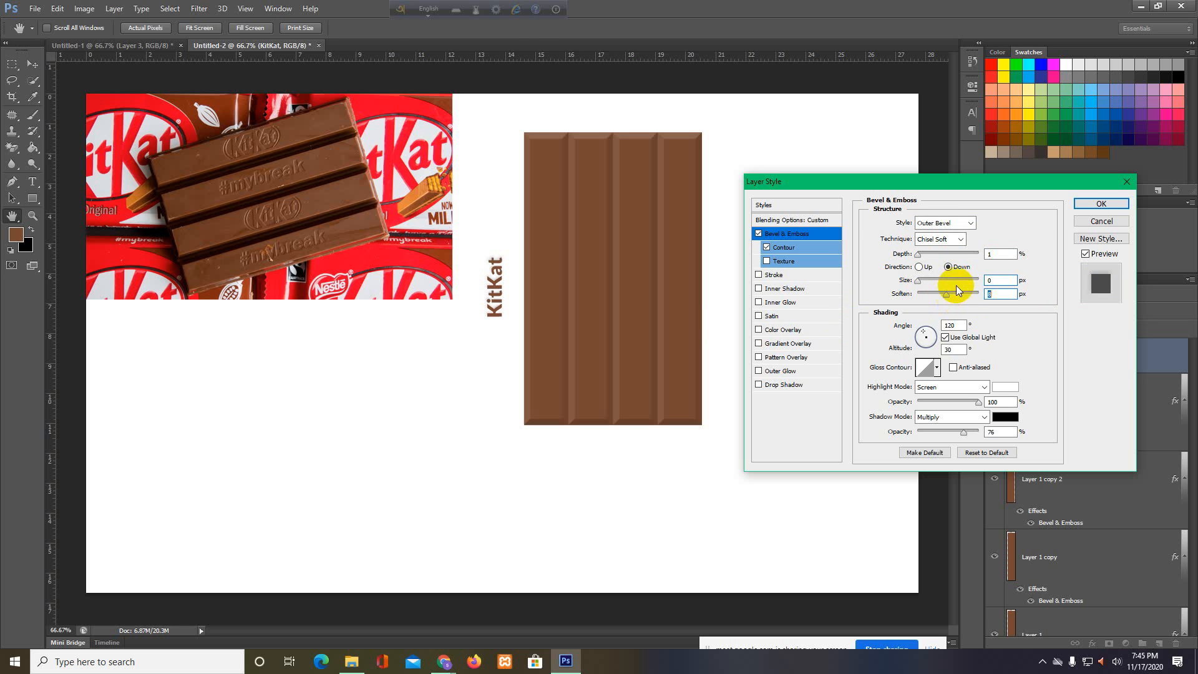
click(1093, 208)
Move the KitKat text onto the first chocolate finger and place a copy on each of the other three fingers
key(v)
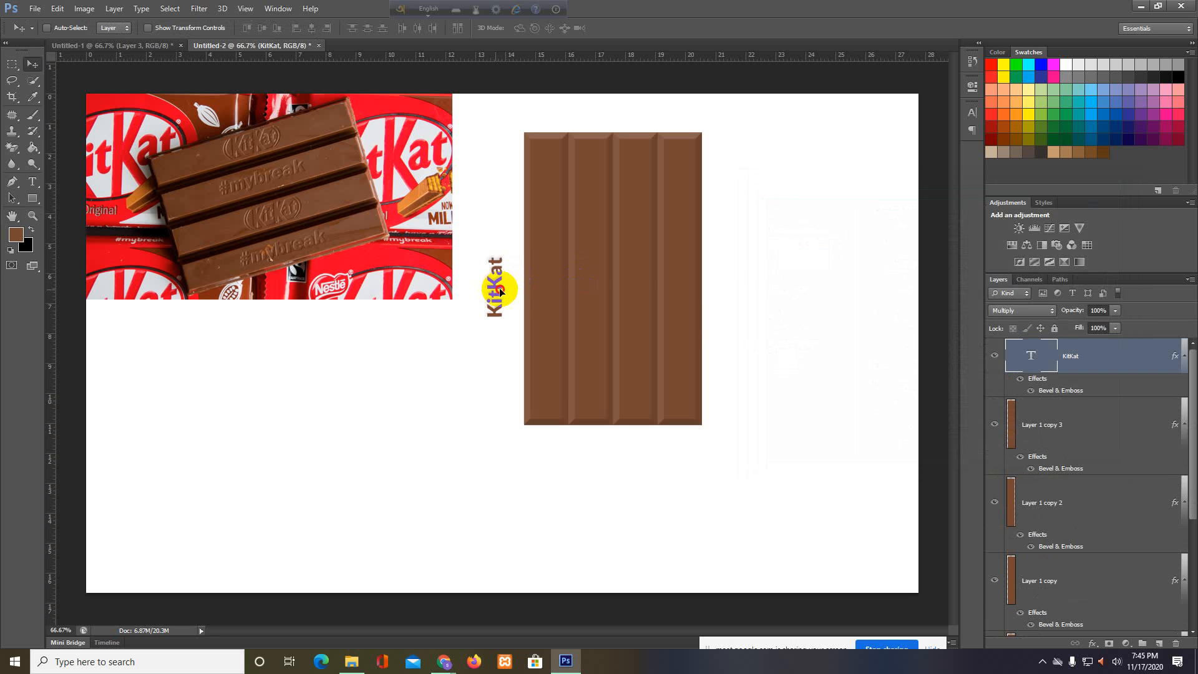
drag(494, 281, 547, 287)
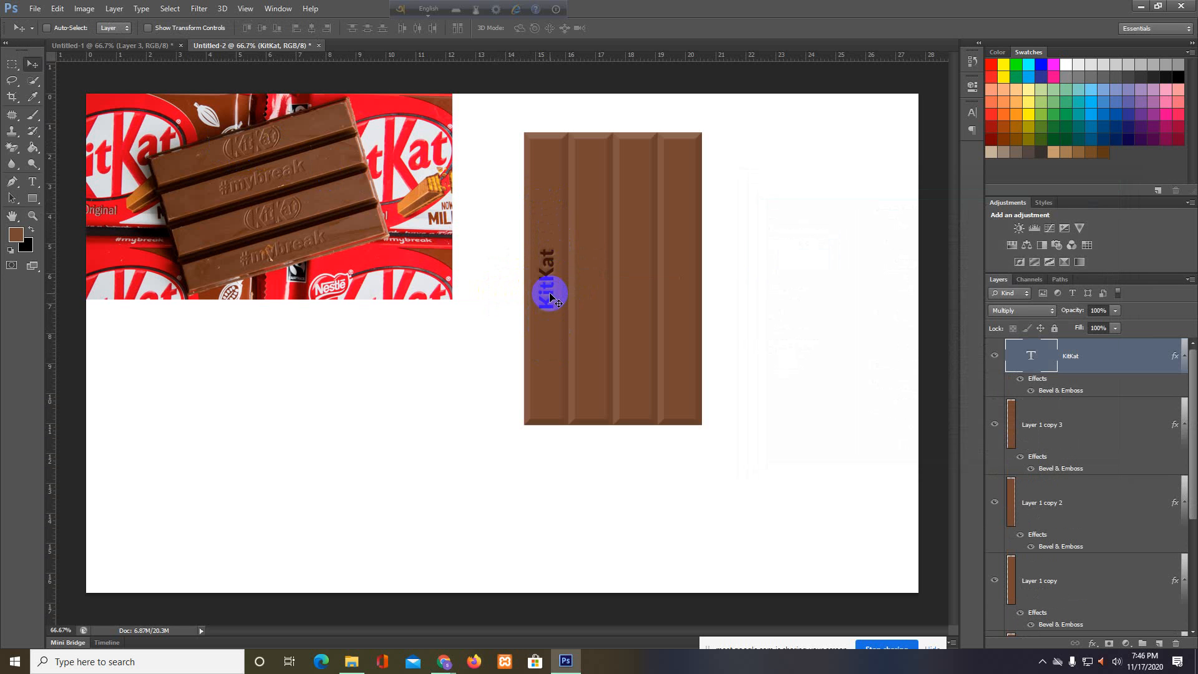
drag(550, 298, 680, 296)
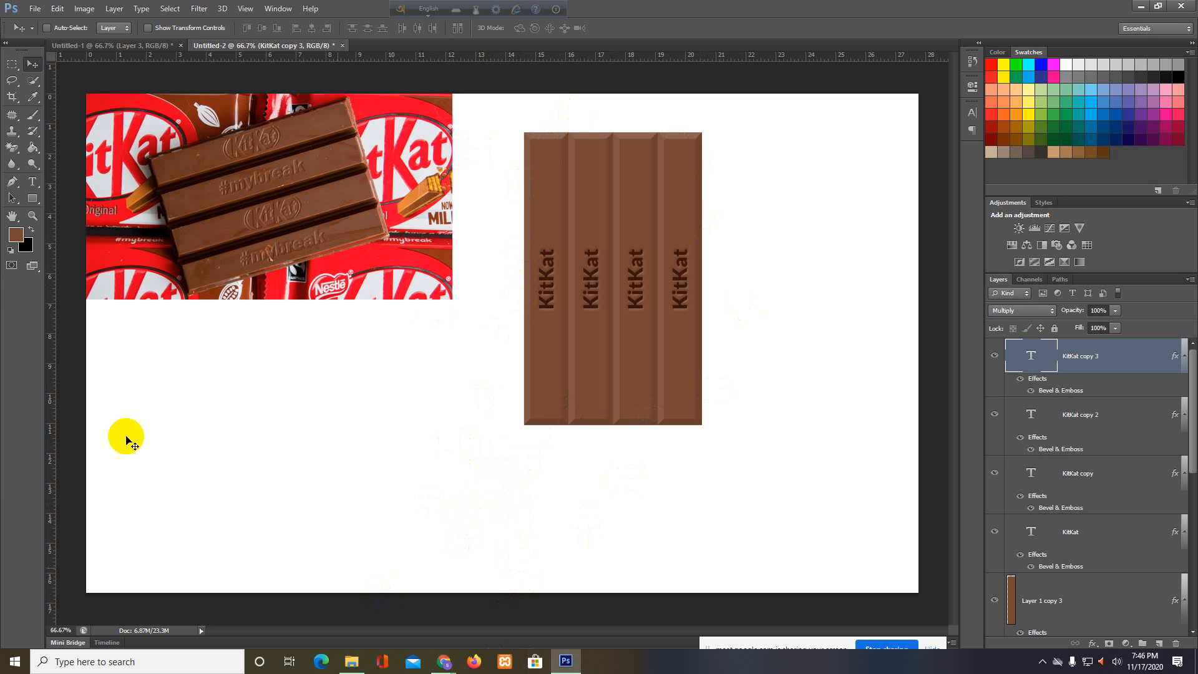
Choose the Rectangular Marquee tool and add a new empty layer above the KitKat text layers
right_click(11, 64)
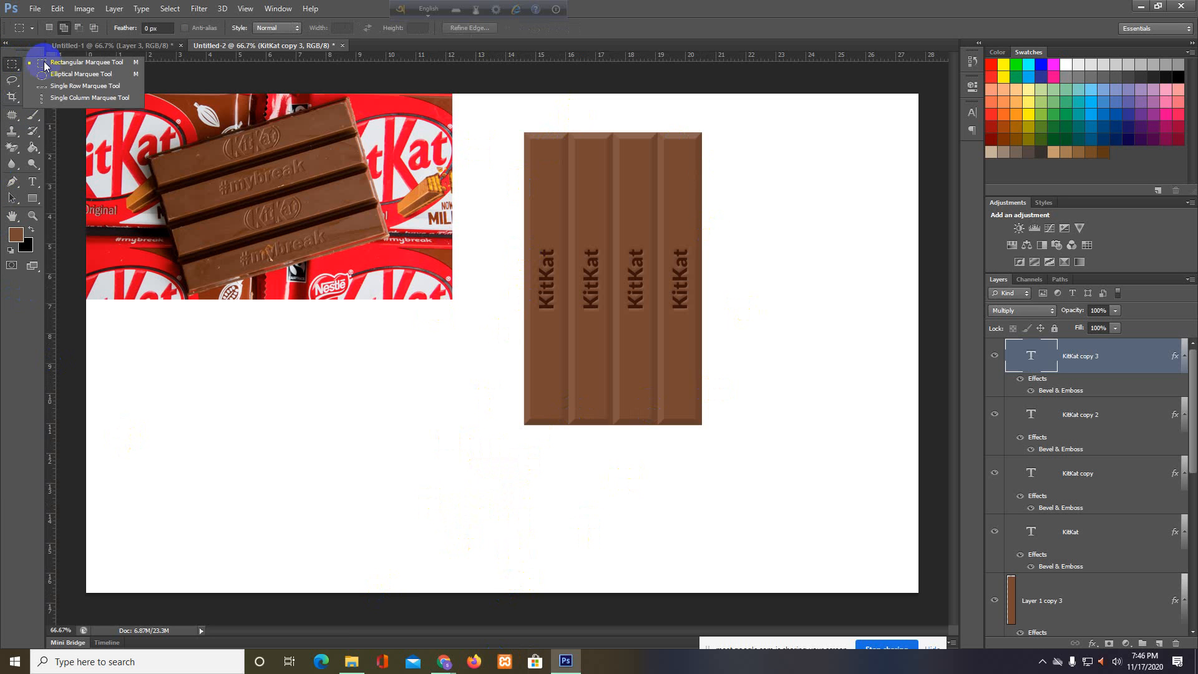
click(44, 63)
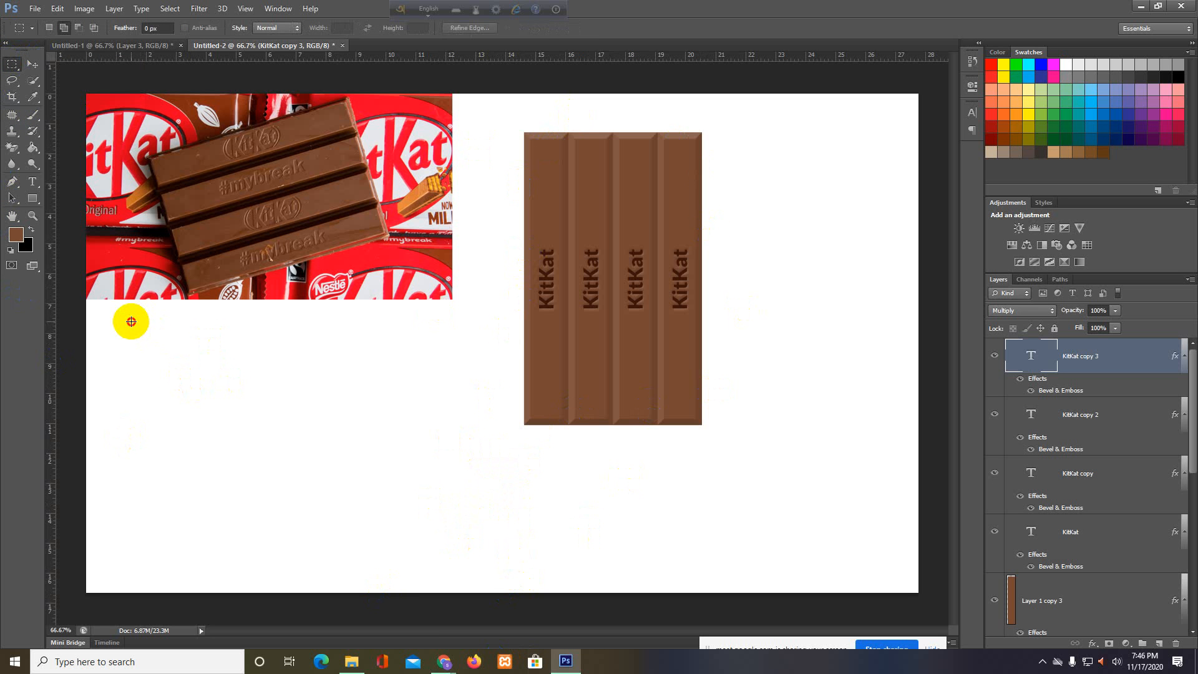
click(1159, 644)
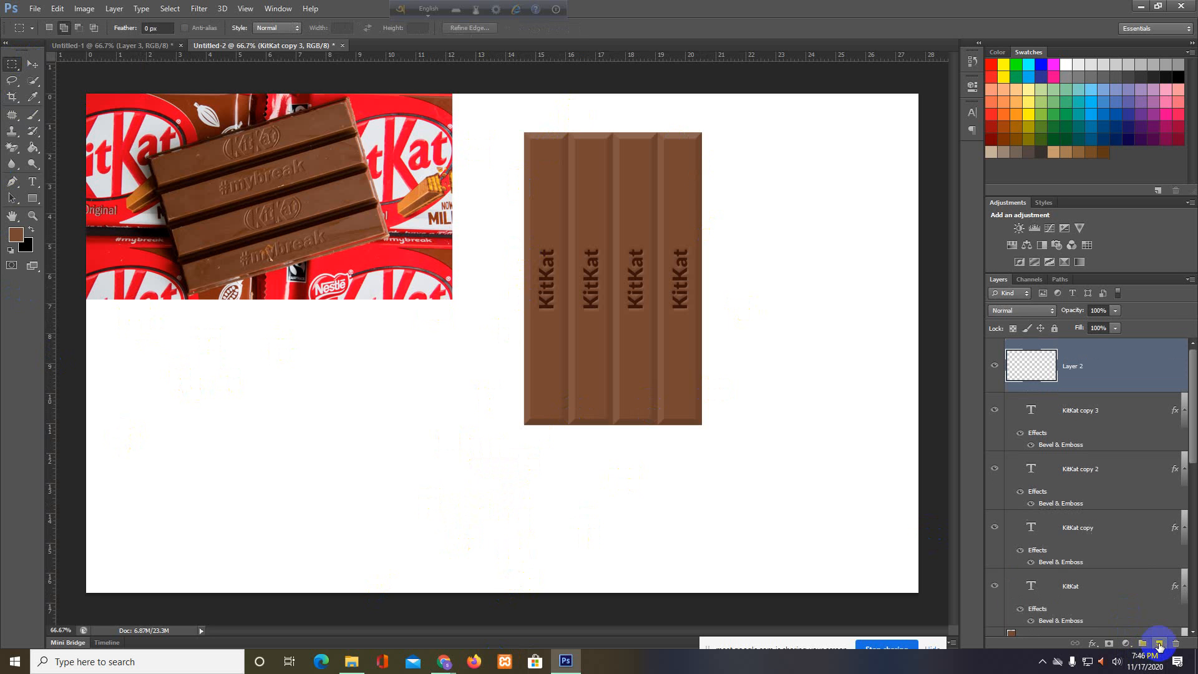
Select all the chocolate finger and KitKat text layers with Auto-Select enabled, group them and name the group Kitkat
click(1106, 423)
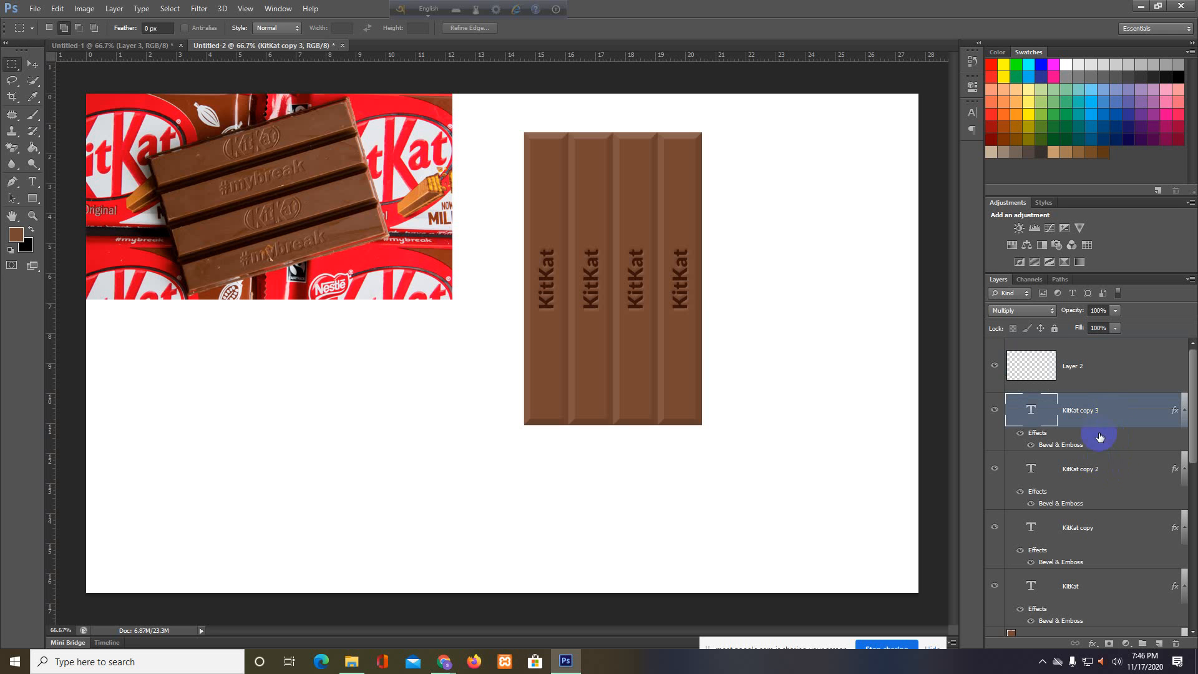
click(722, 349)
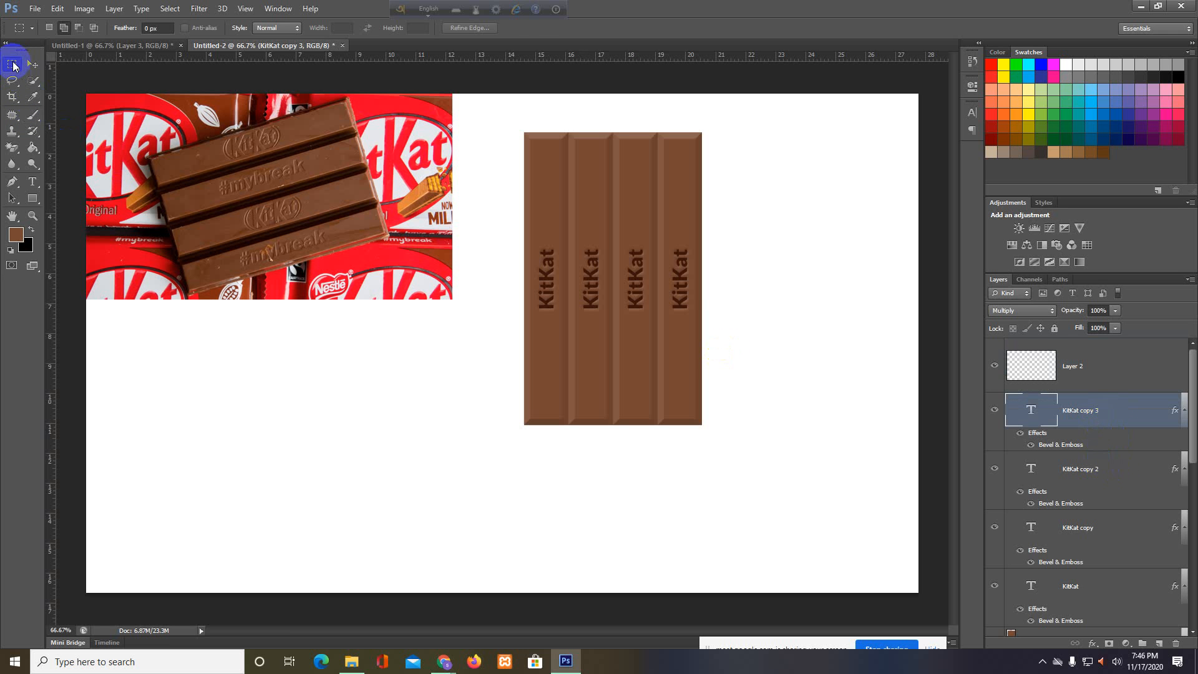
click(32, 65)
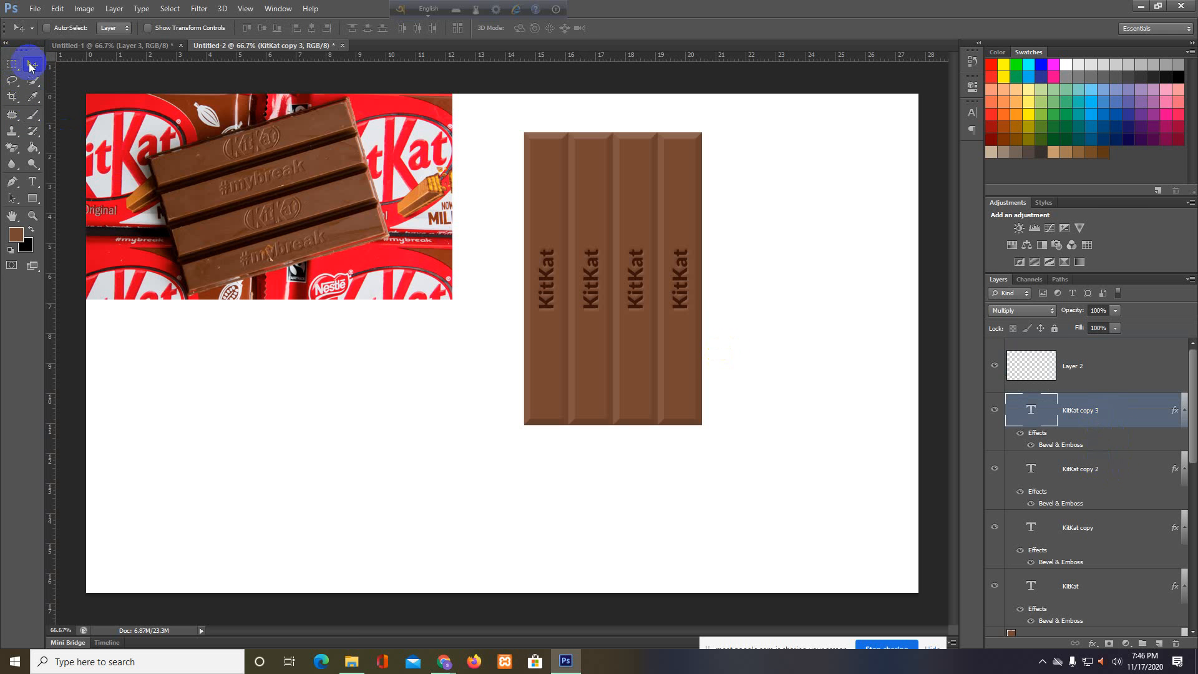
drag(858, 541, 700, 448)
key(ctrl+z)
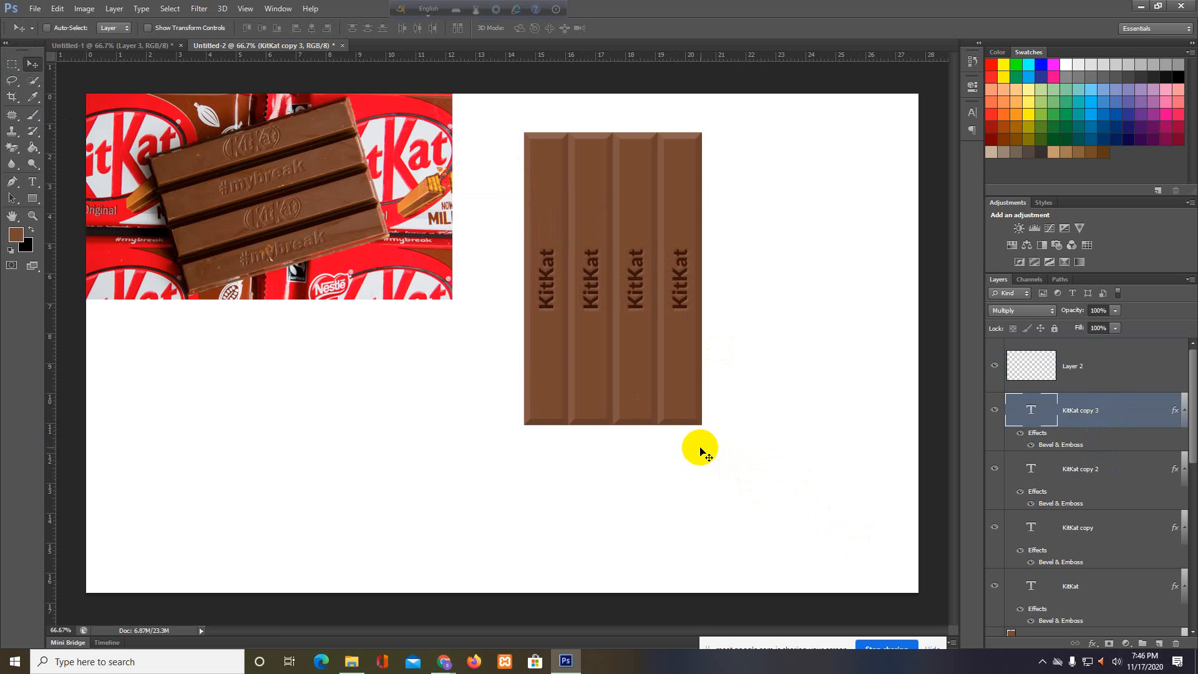
click(48, 28)
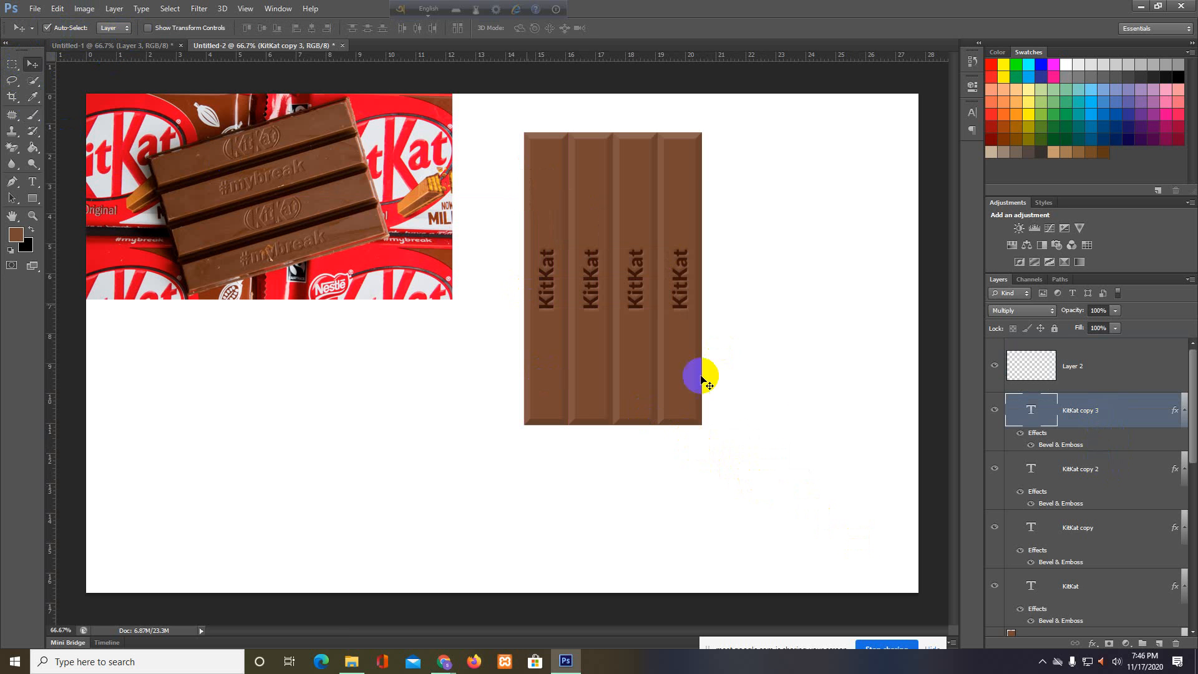
drag(844, 560, 489, 107)
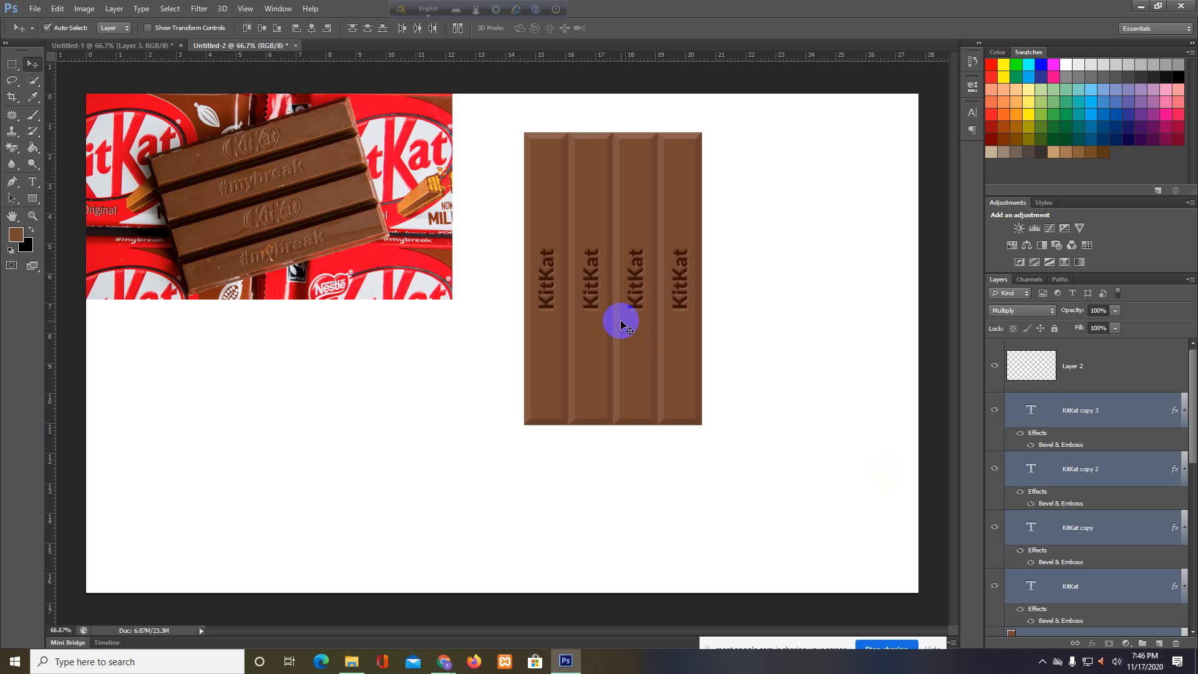
key(ctrl+g)
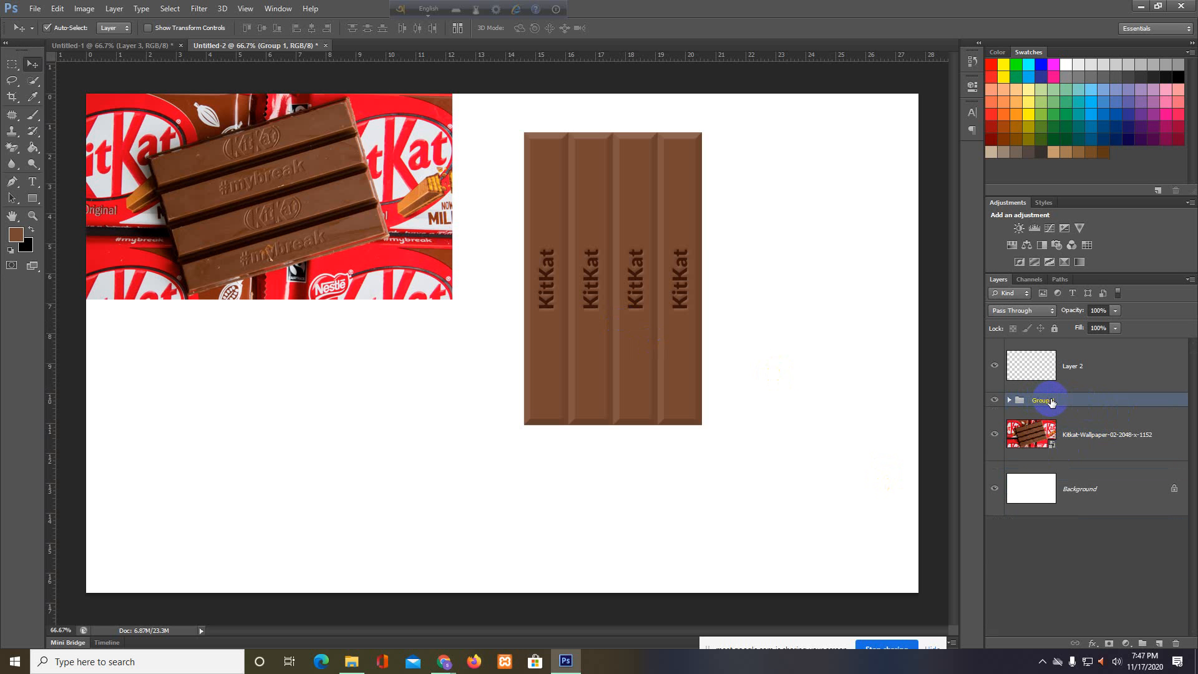
drag(1059, 401, 1027, 402)
text(Kitkat)
Delete the Kitkat wallpaper reference layer and move the Kitkat group to the upper left of the canvas
click(995, 490)
click(1096, 453)
drag(1125, 447, 1178, 648)
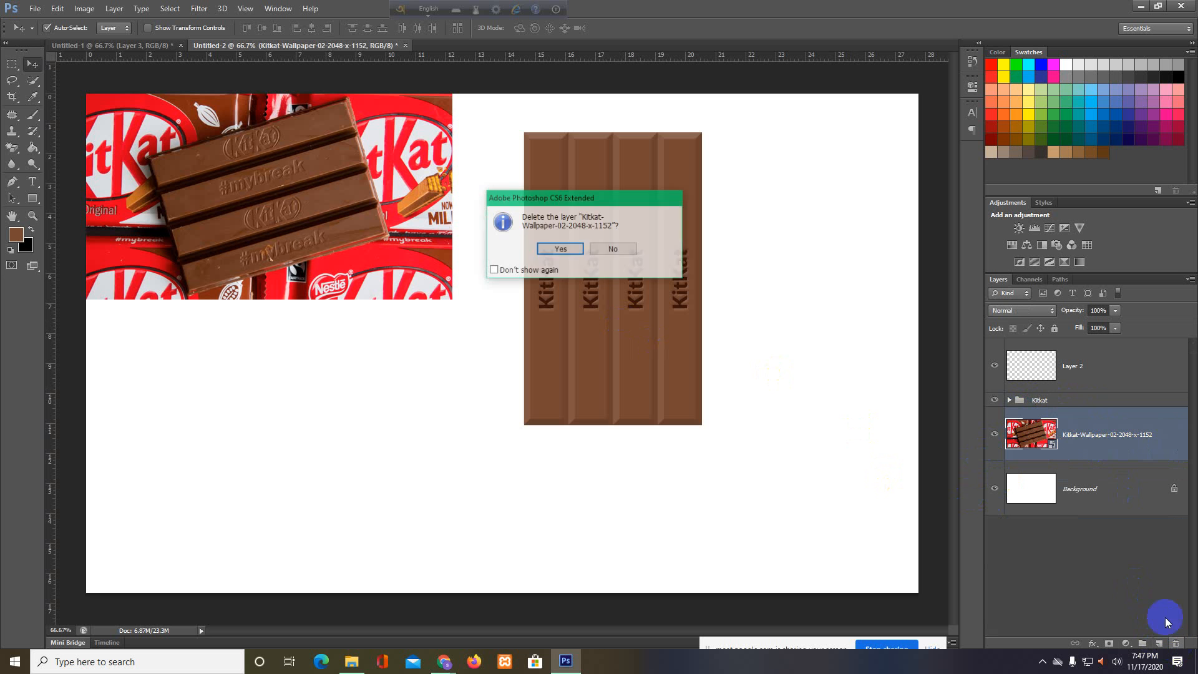
click(564, 249)
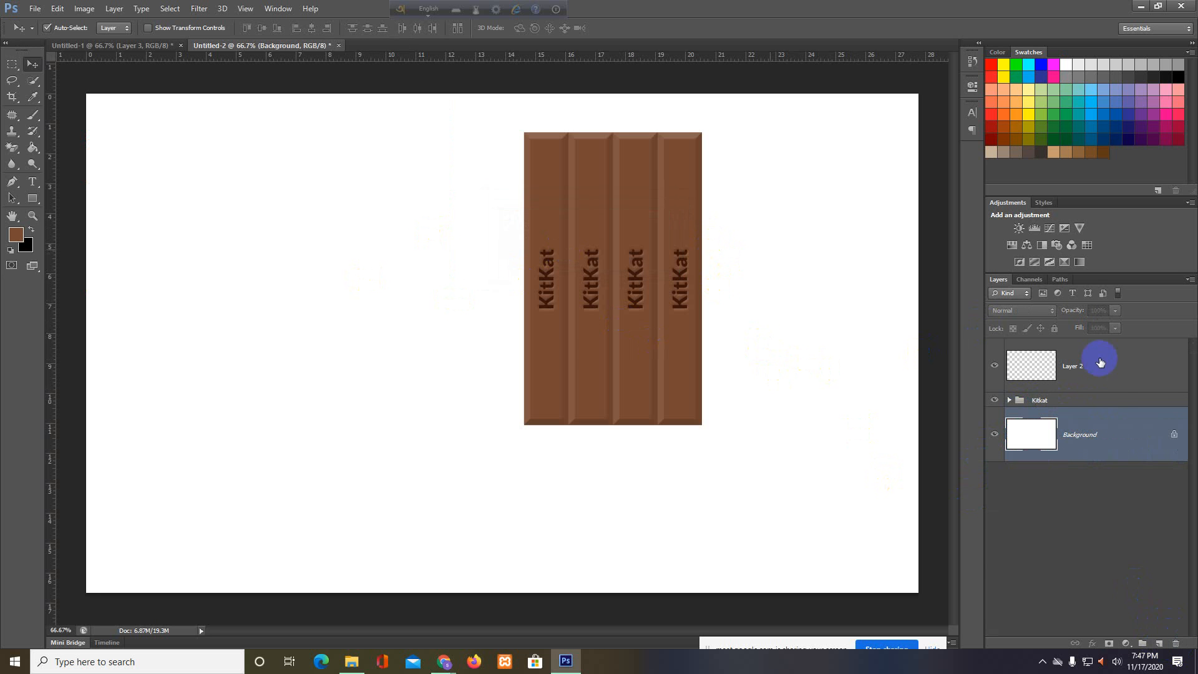
click(1108, 400)
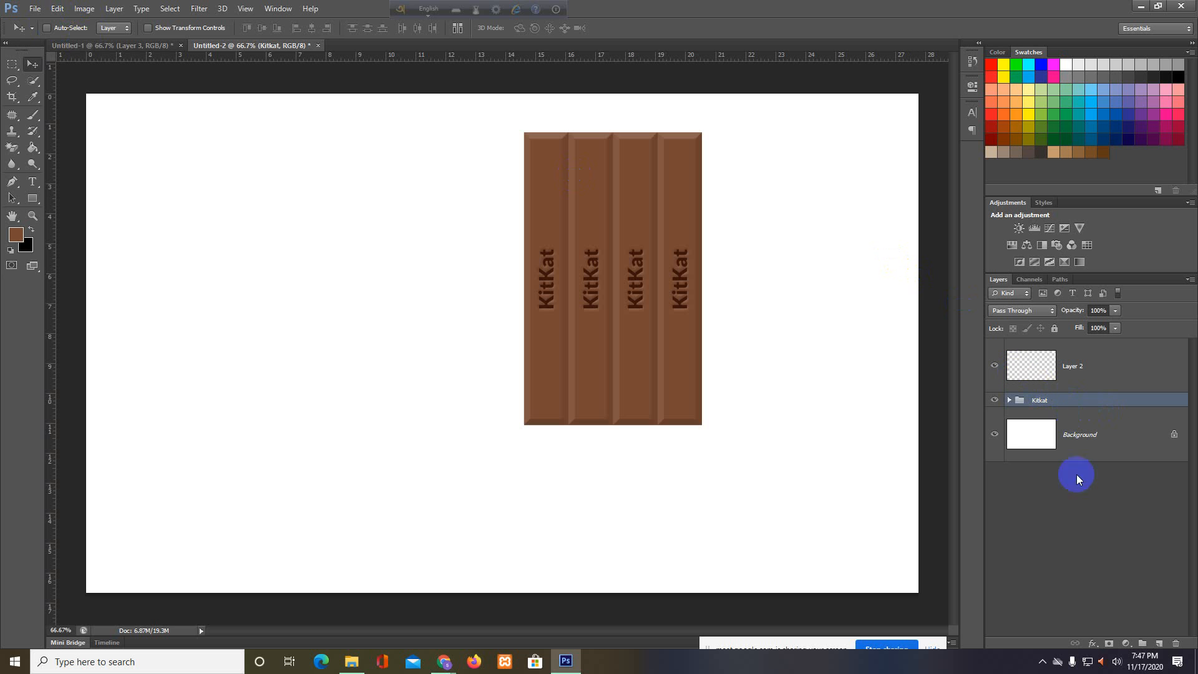
drag(590, 237, 213, 218)
On Layer 2, make a new square selection about 3.3 in wide beside the chocolate bar and fill it with the brown foreground color
click(1081, 357)
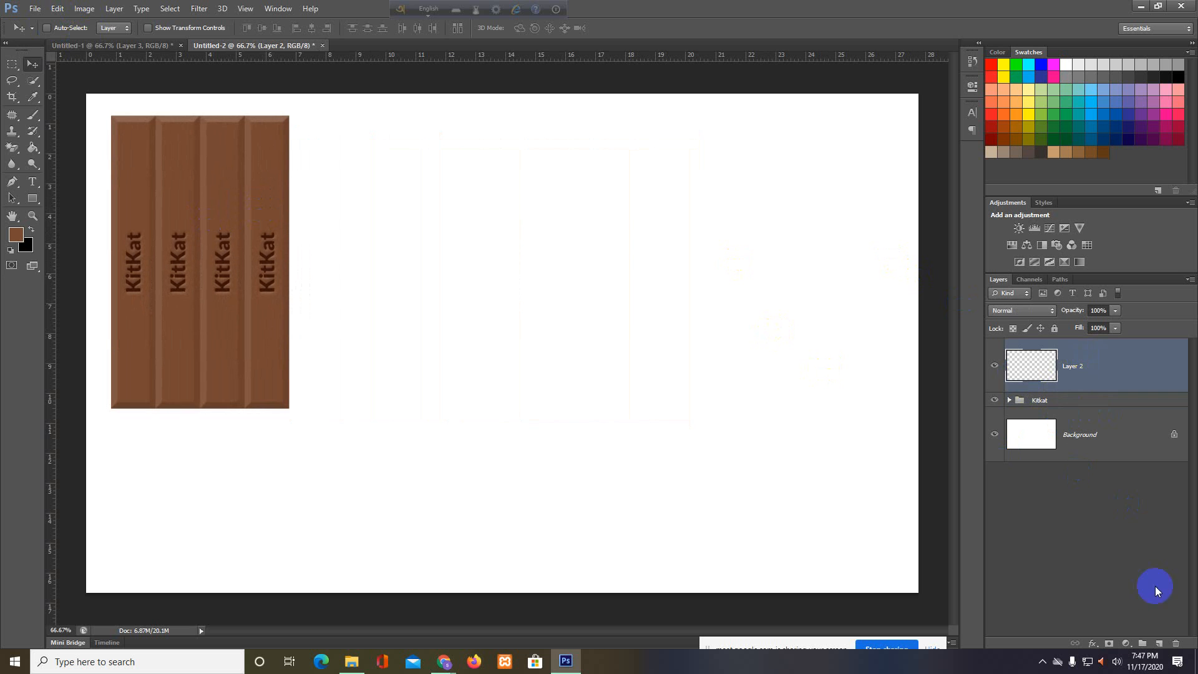
click(12, 63)
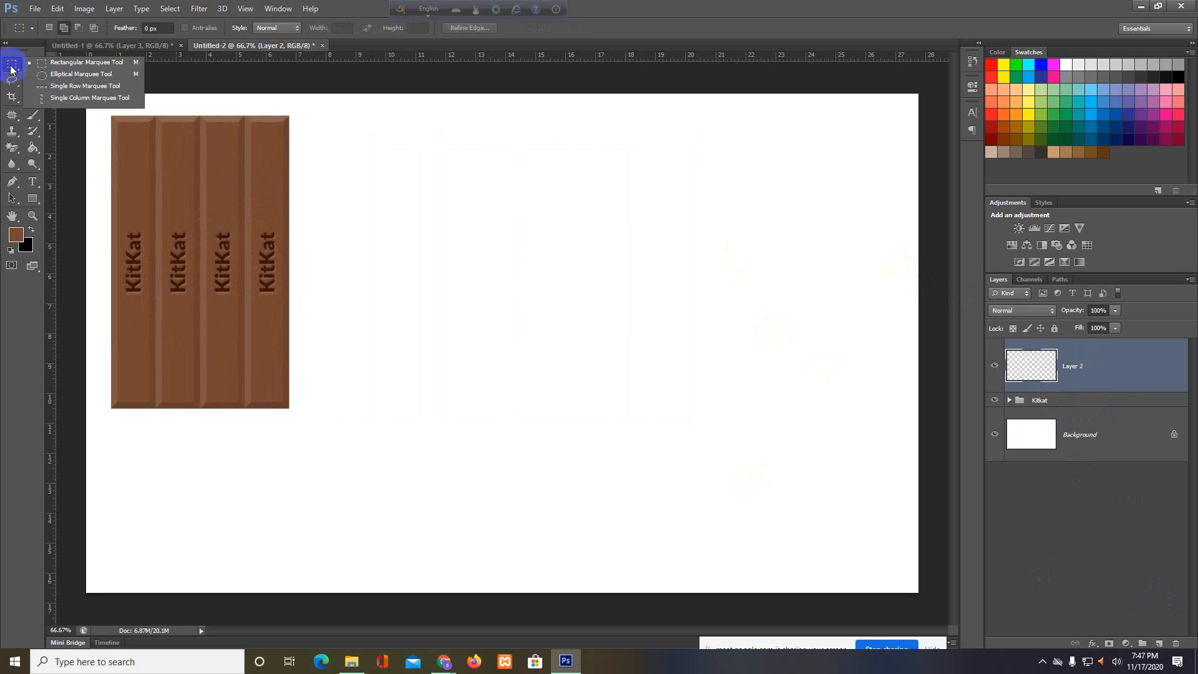
click(48, 63)
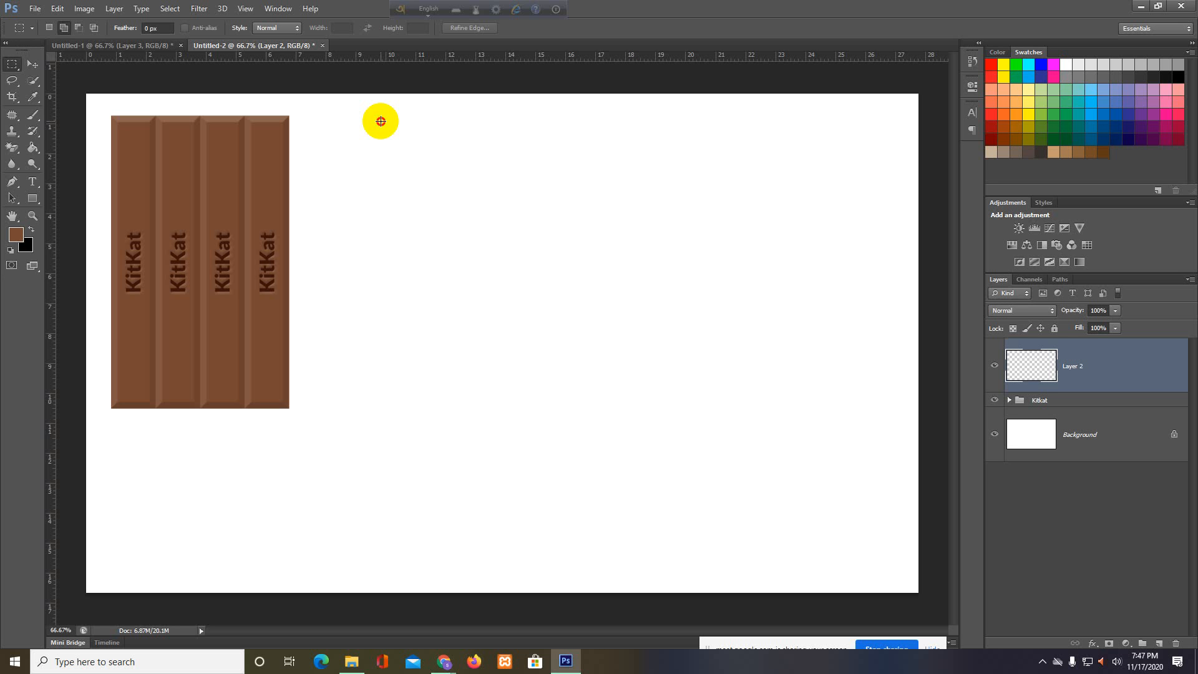
drag(381, 121, 524, 254)
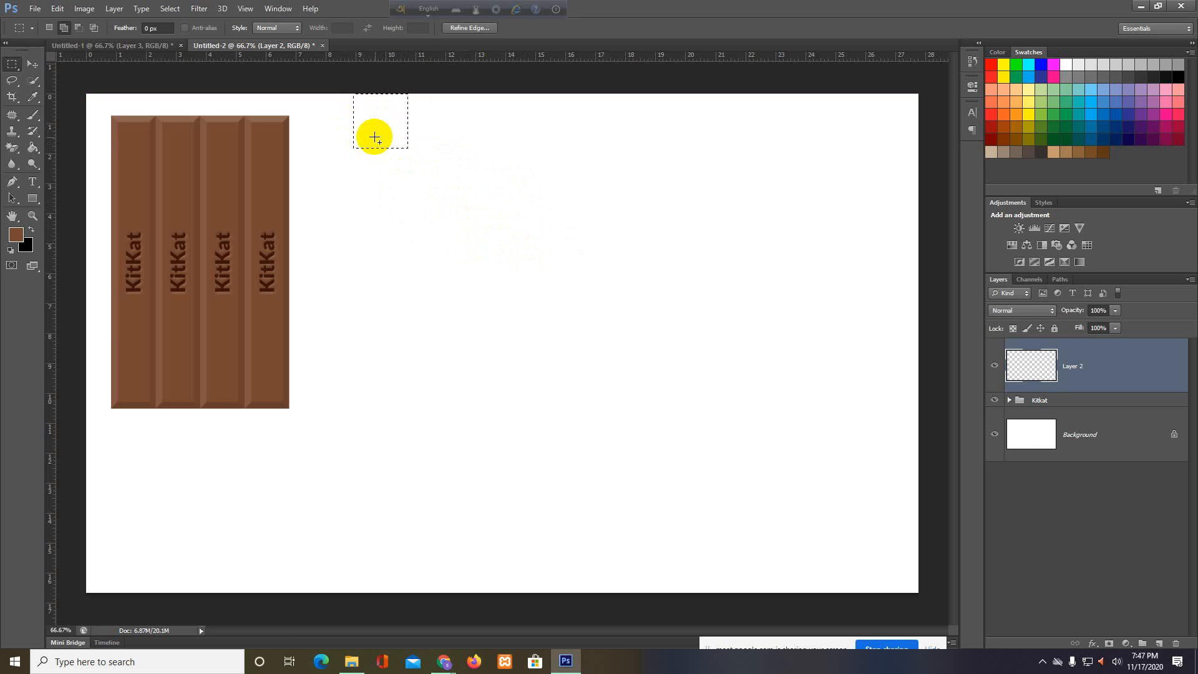
click(49, 28)
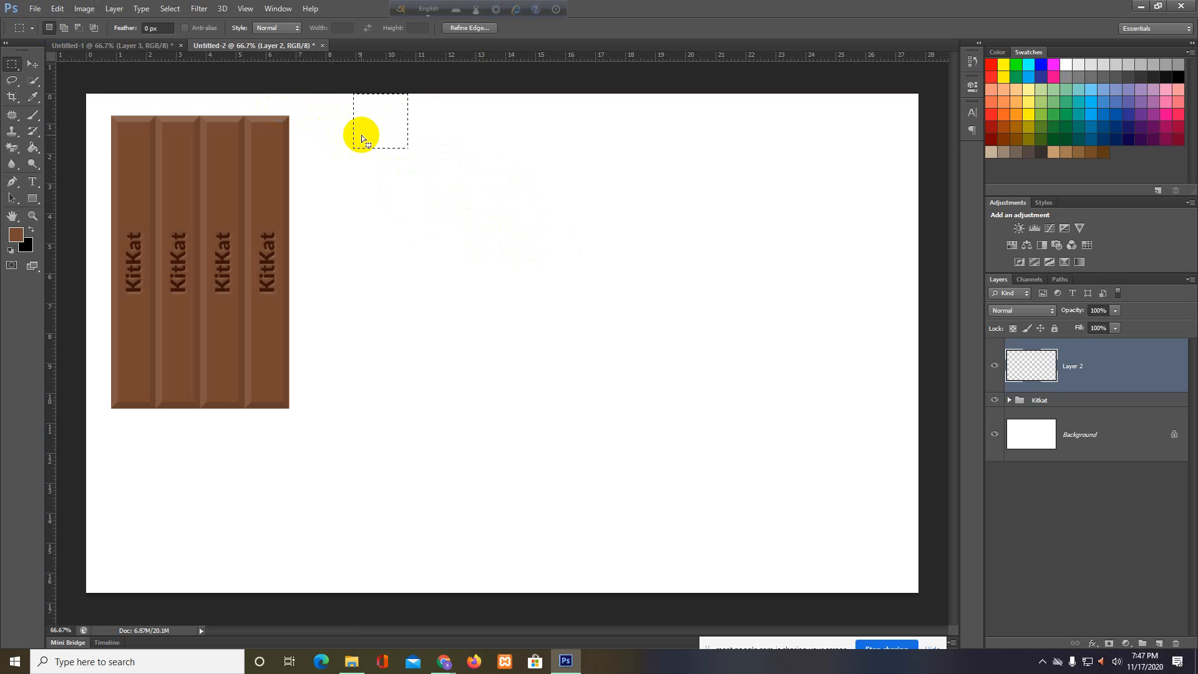
drag(378, 134, 430, 200)
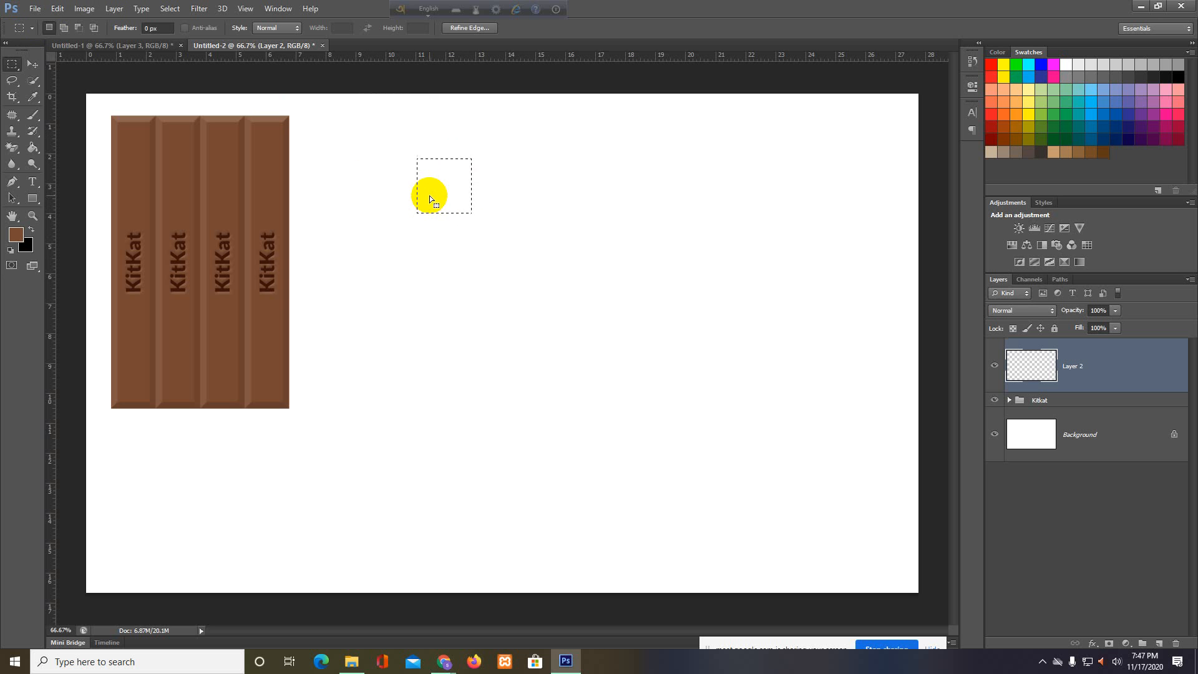
click(430, 197)
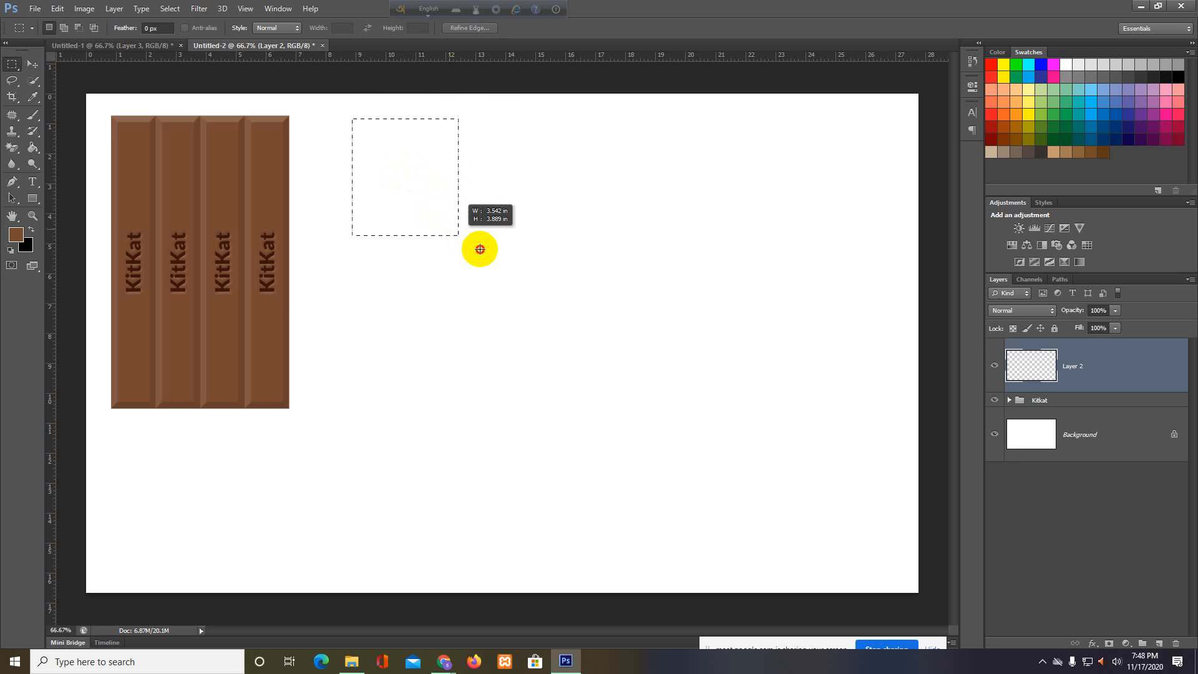
drag(480, 249, 448, 225)
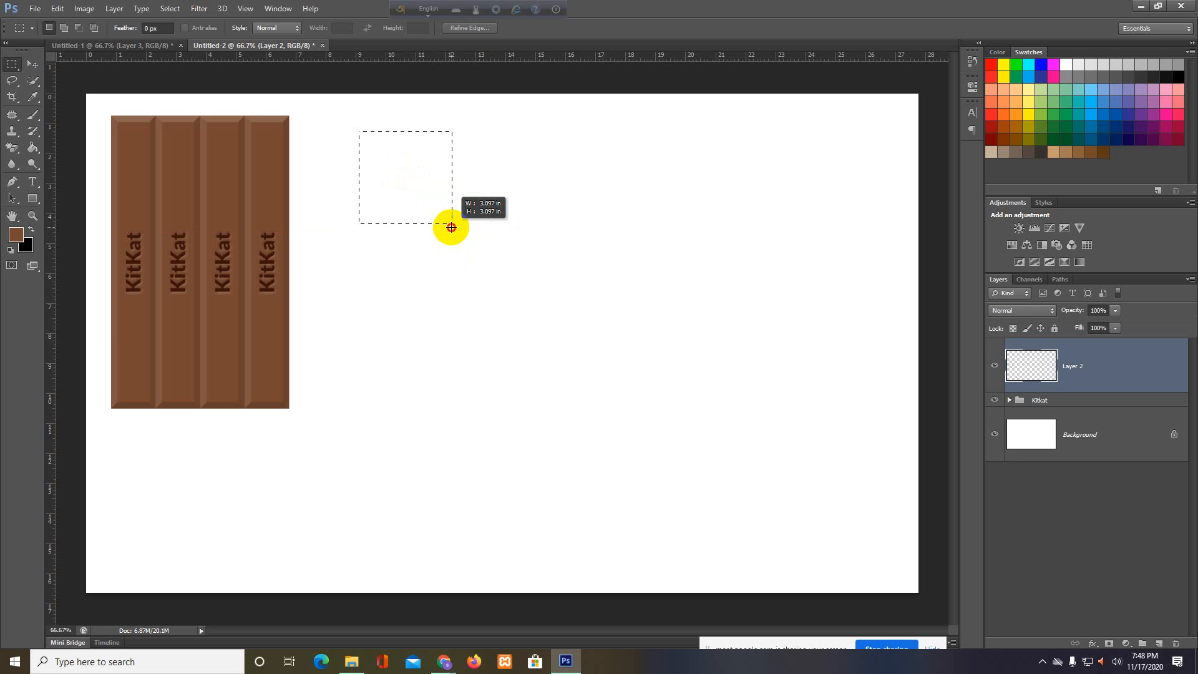
drag(455, 229, 454, 229)
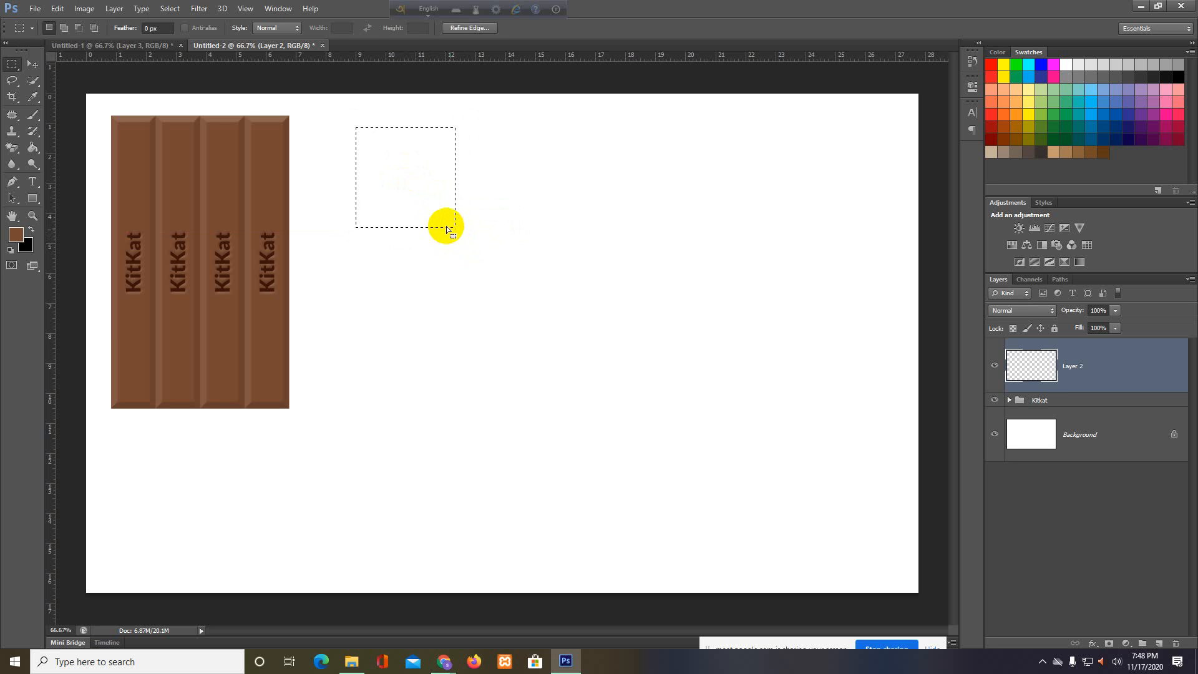
click(33, 63)
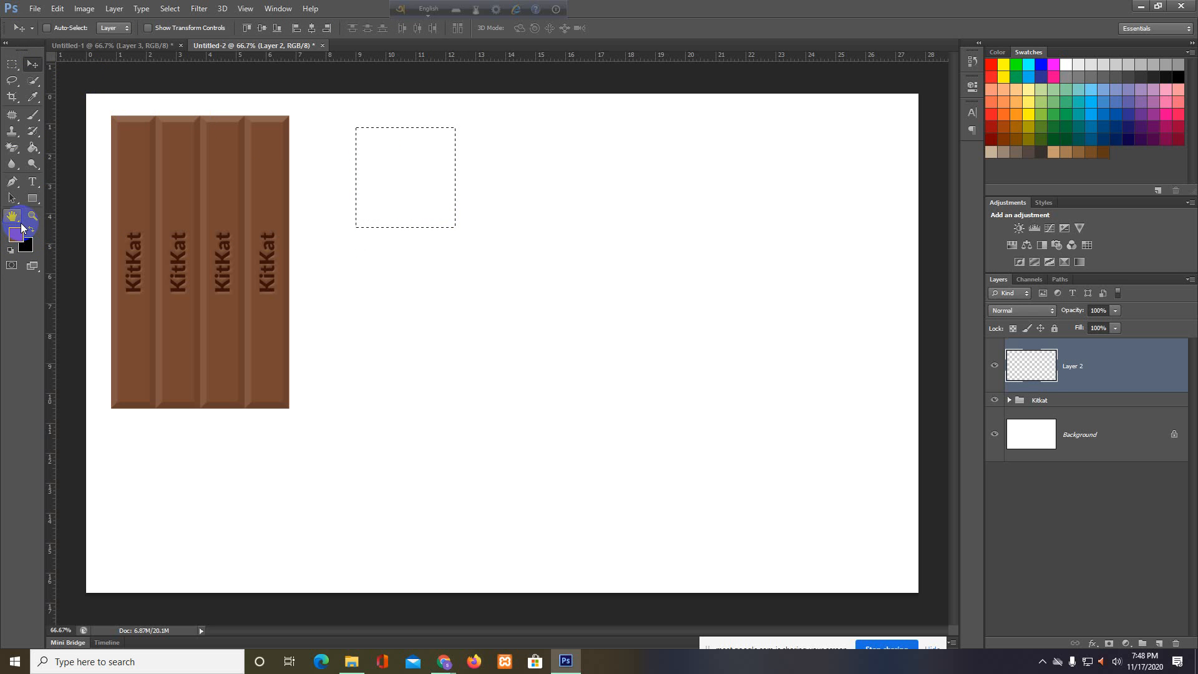
key(alt+BackSpace)
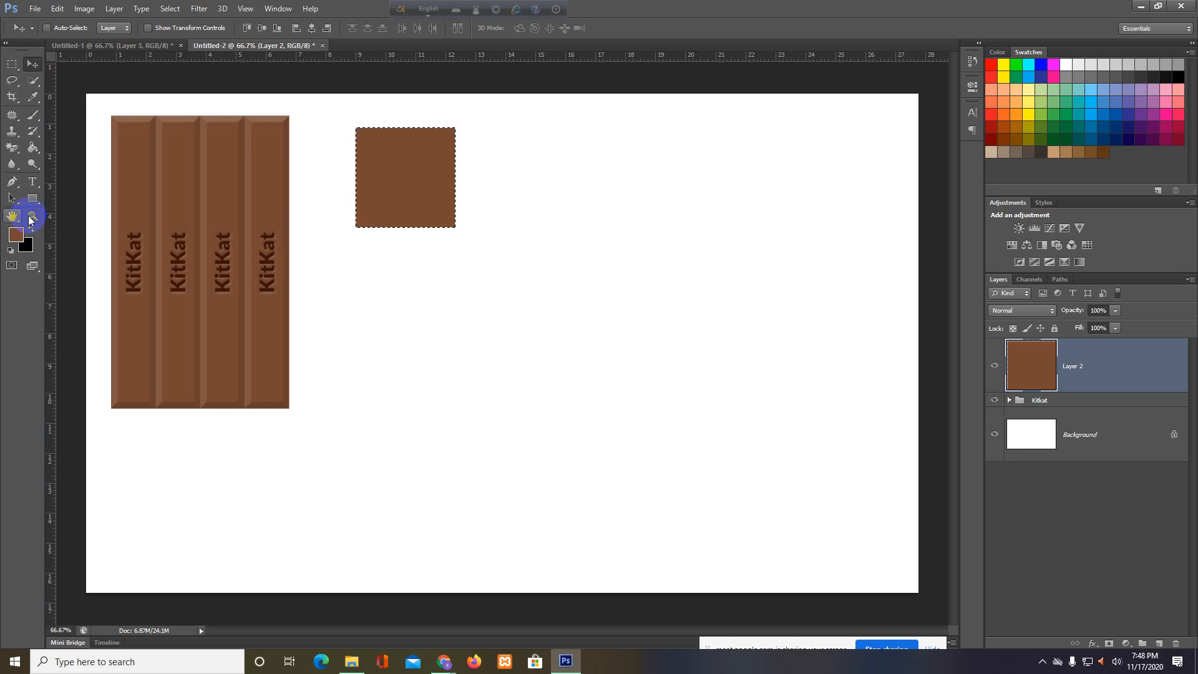
Move the brown square further from the chocolate bar and scale it proportionally to 81.74%
drag(415, 189, 486, 204)
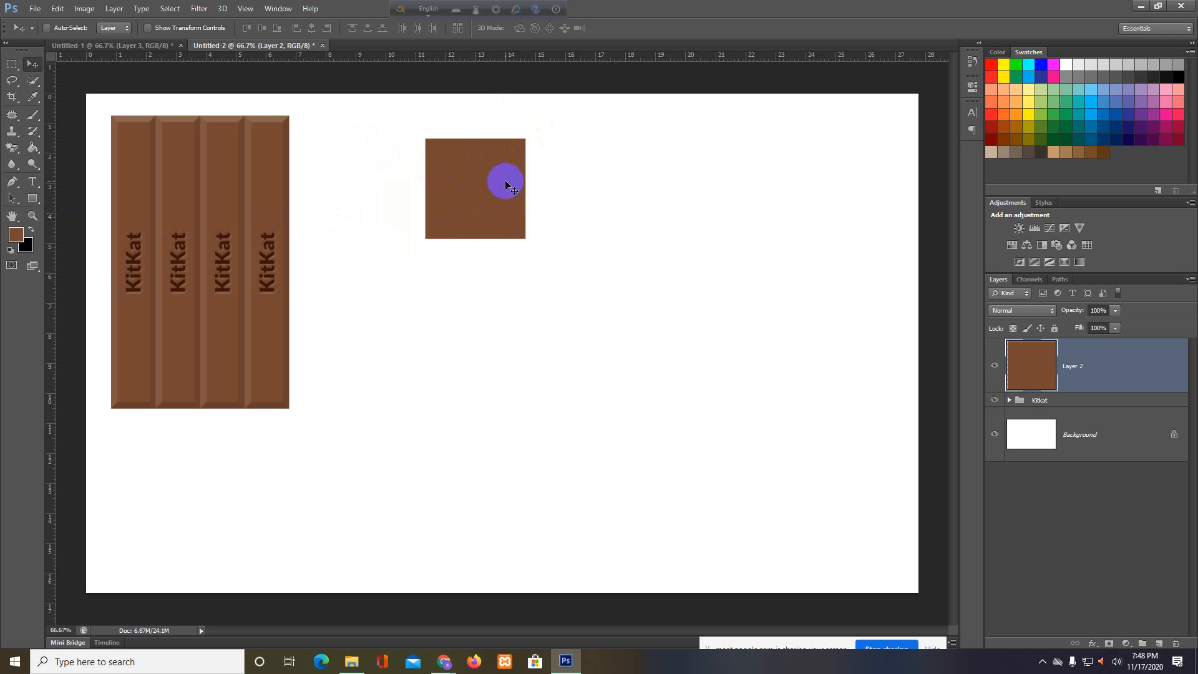
key(ctrl+t)
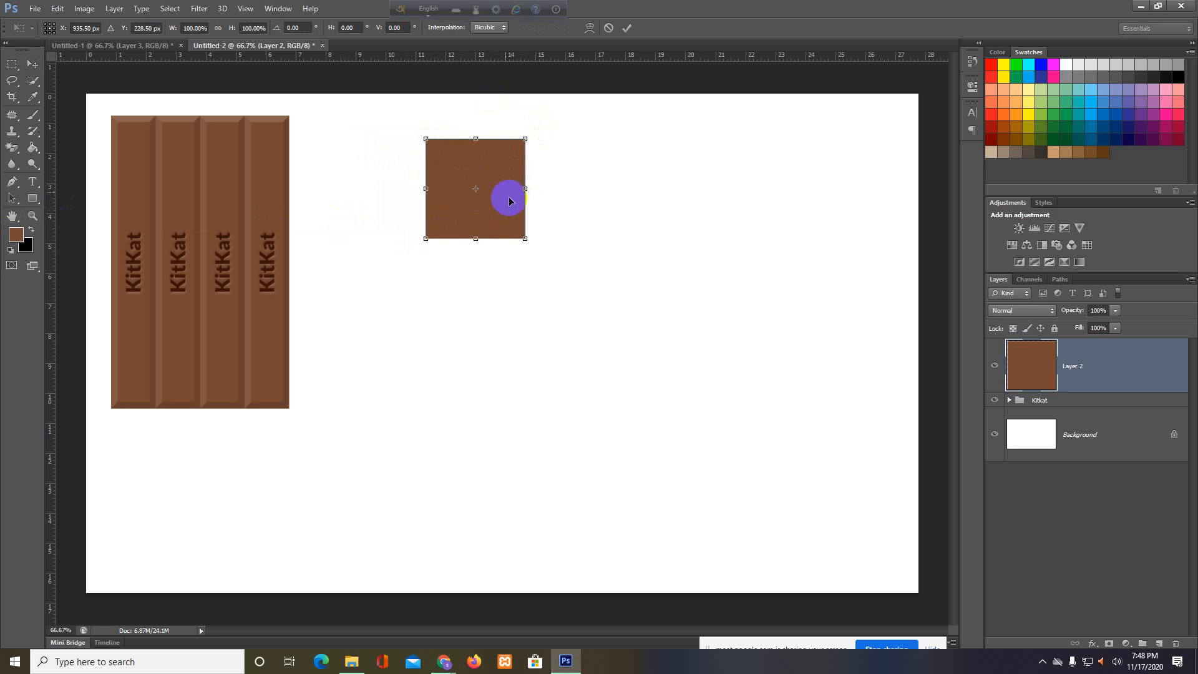
click(525, 238)
drag(524, 239, 508, 221)
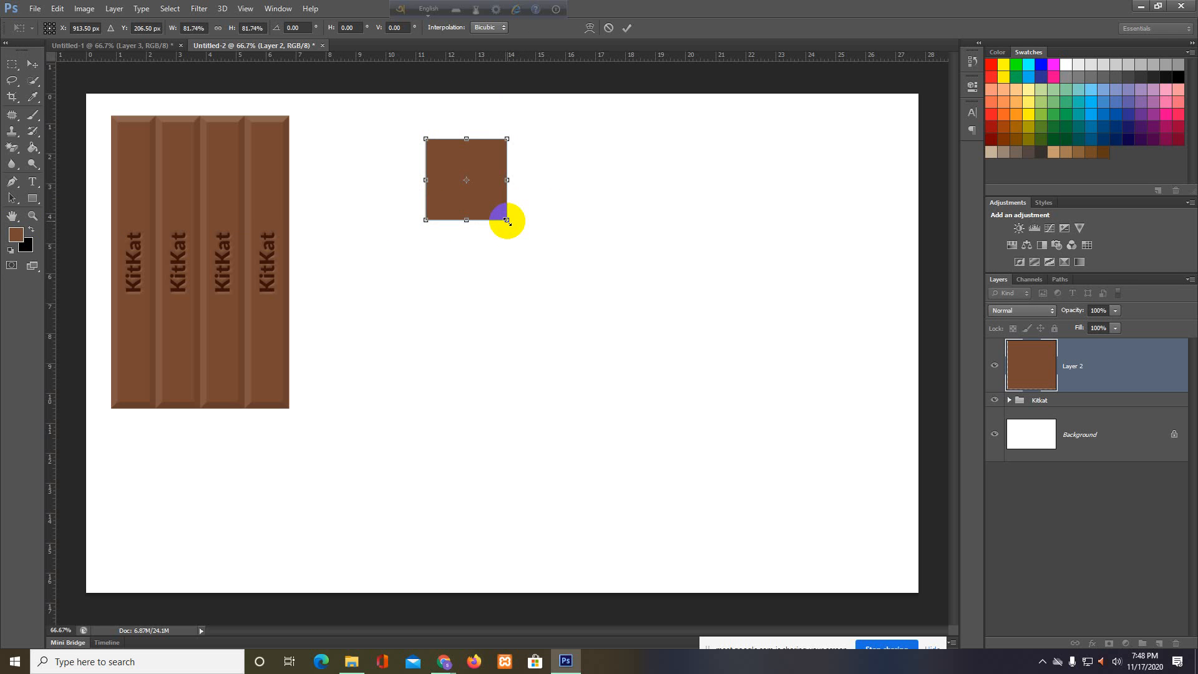
click(627, 27)
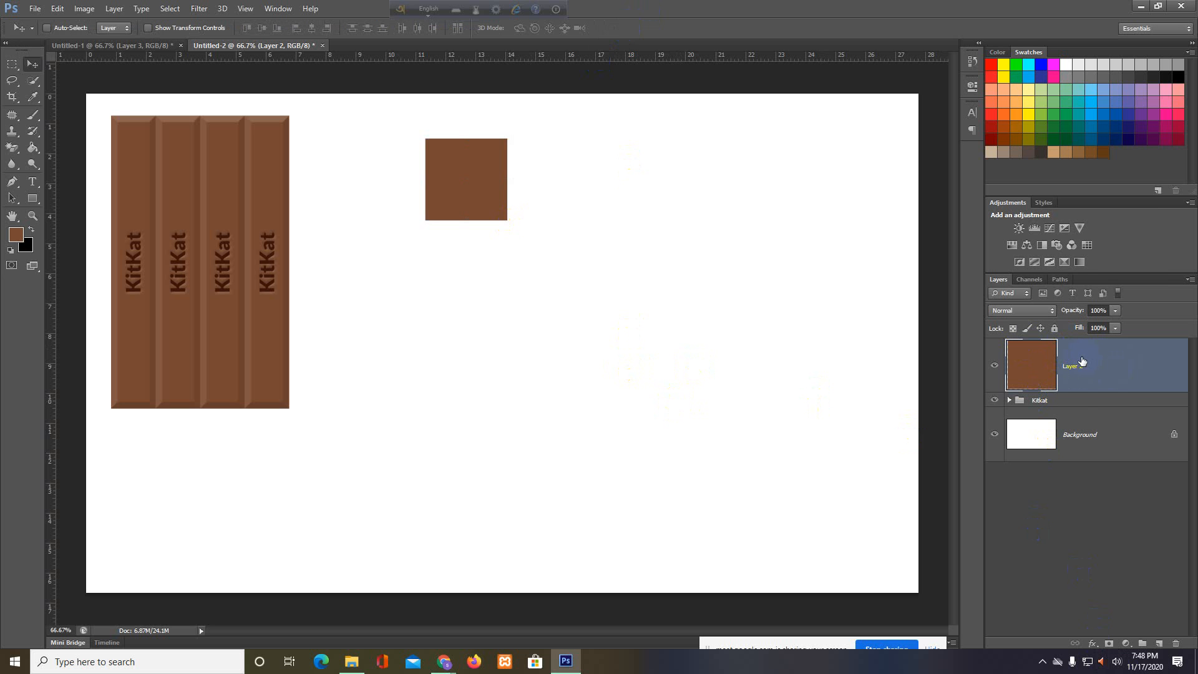
right_click(1082, 362)
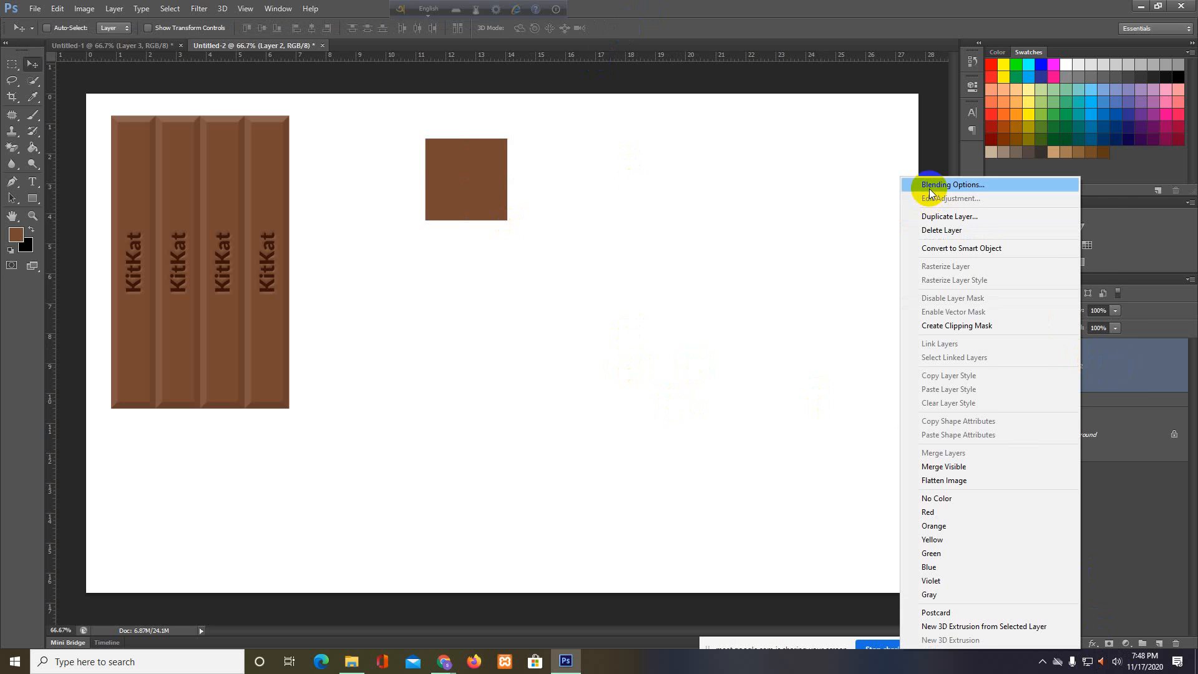
click(1129, 518)
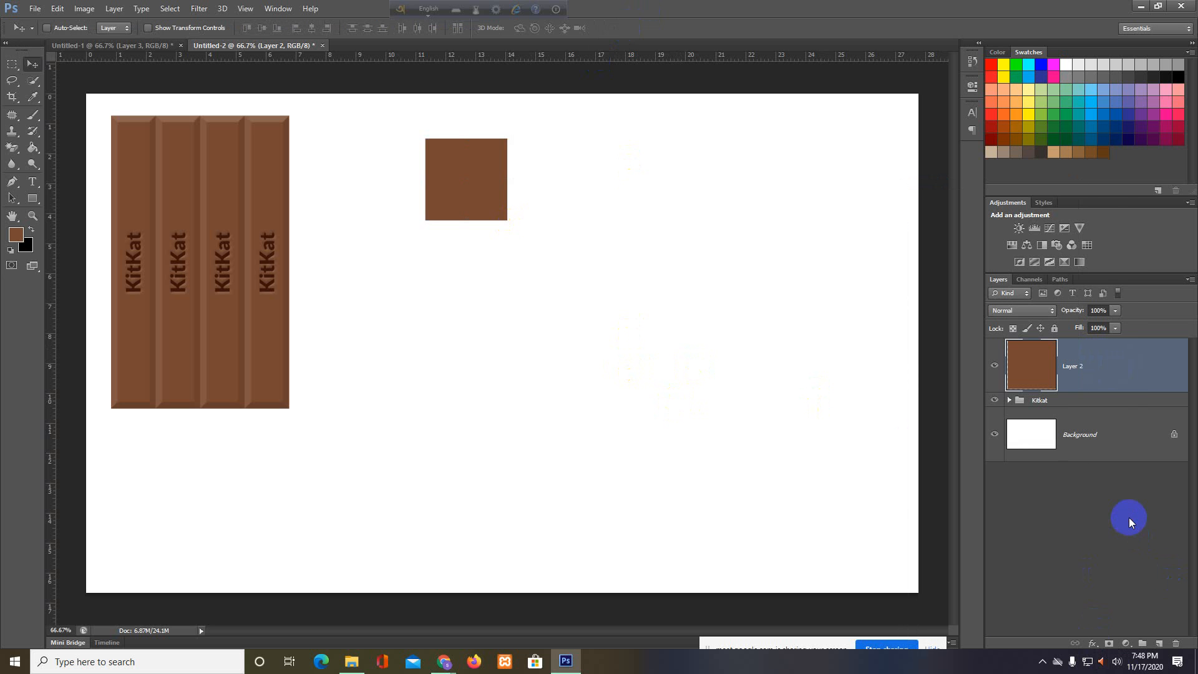
click(1094, 644)
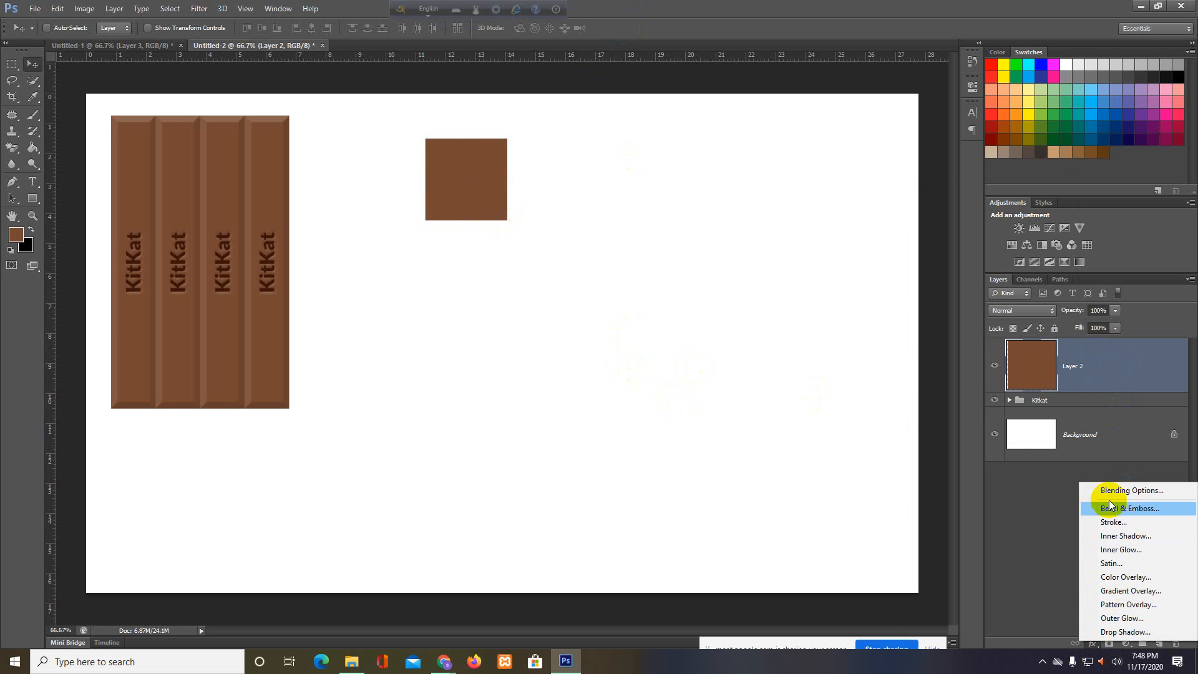
click(1039, 513)
Add a Bevel & Emboss effect with Contour enabled to the brown square on Layer 2
click(1094, 645)
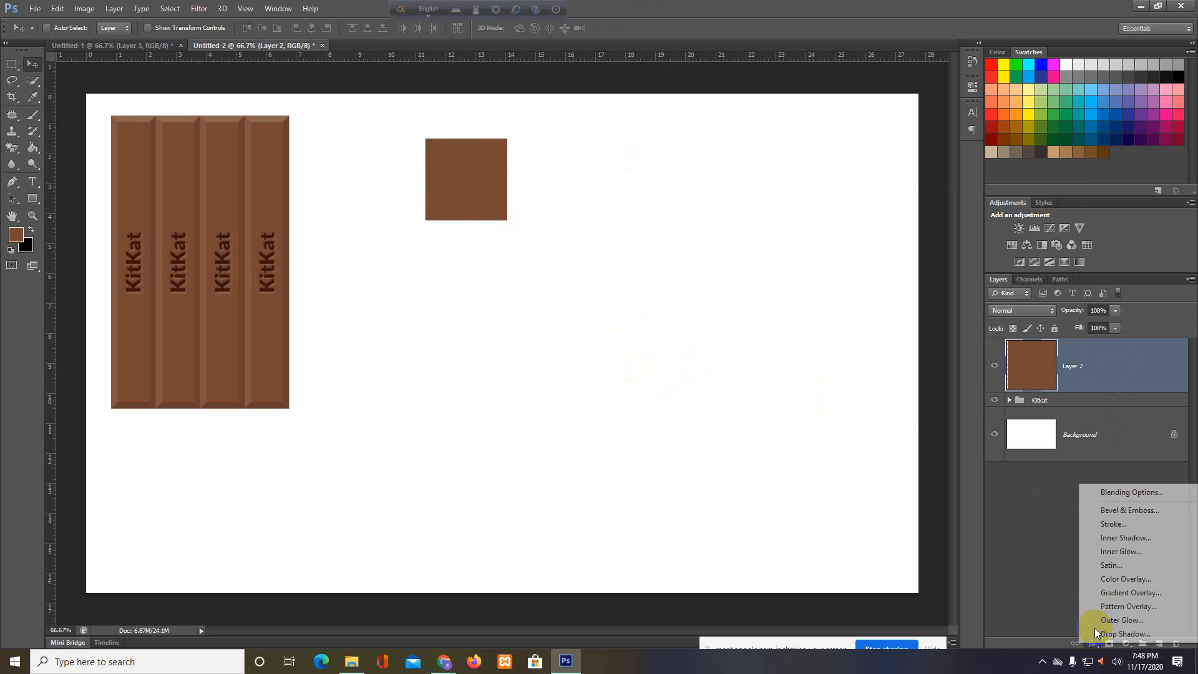
click(1108, 493)
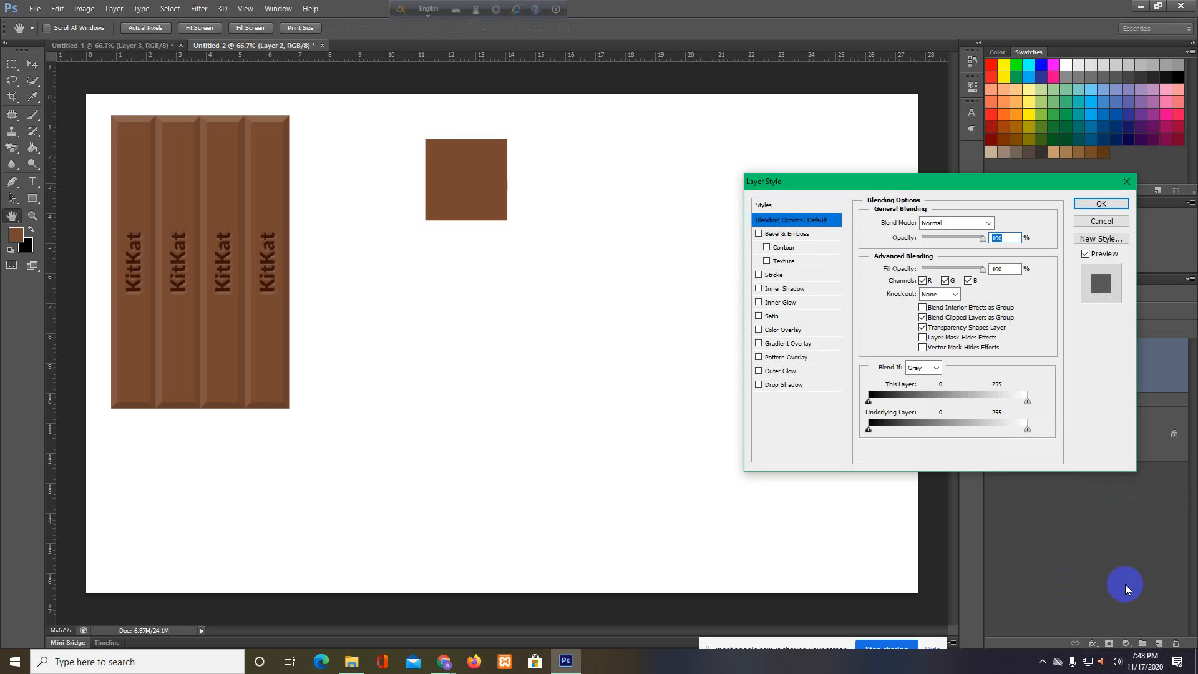
click(758, 234)
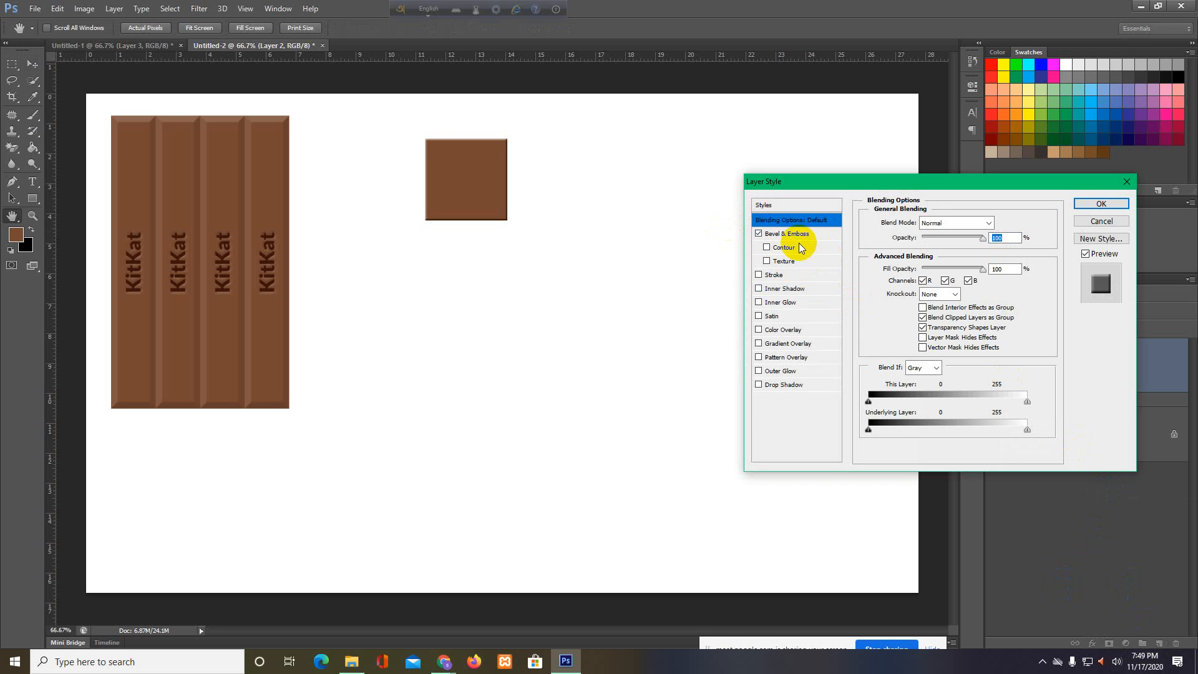
click(766, 247)
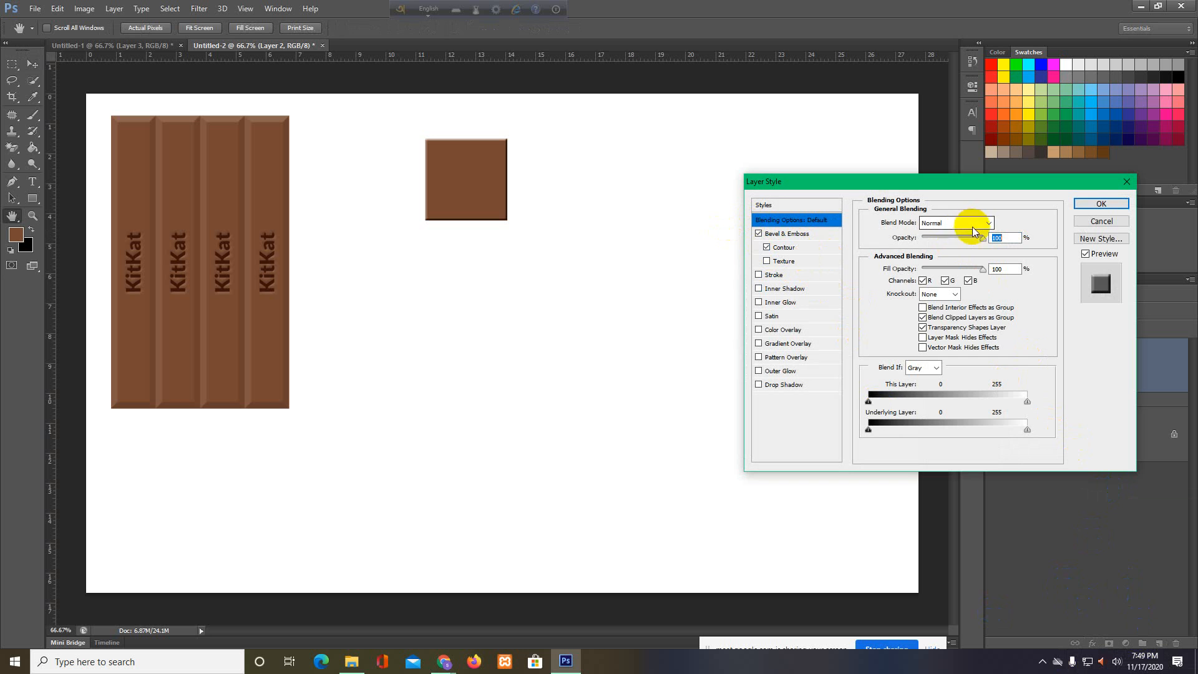
click(786, 249)
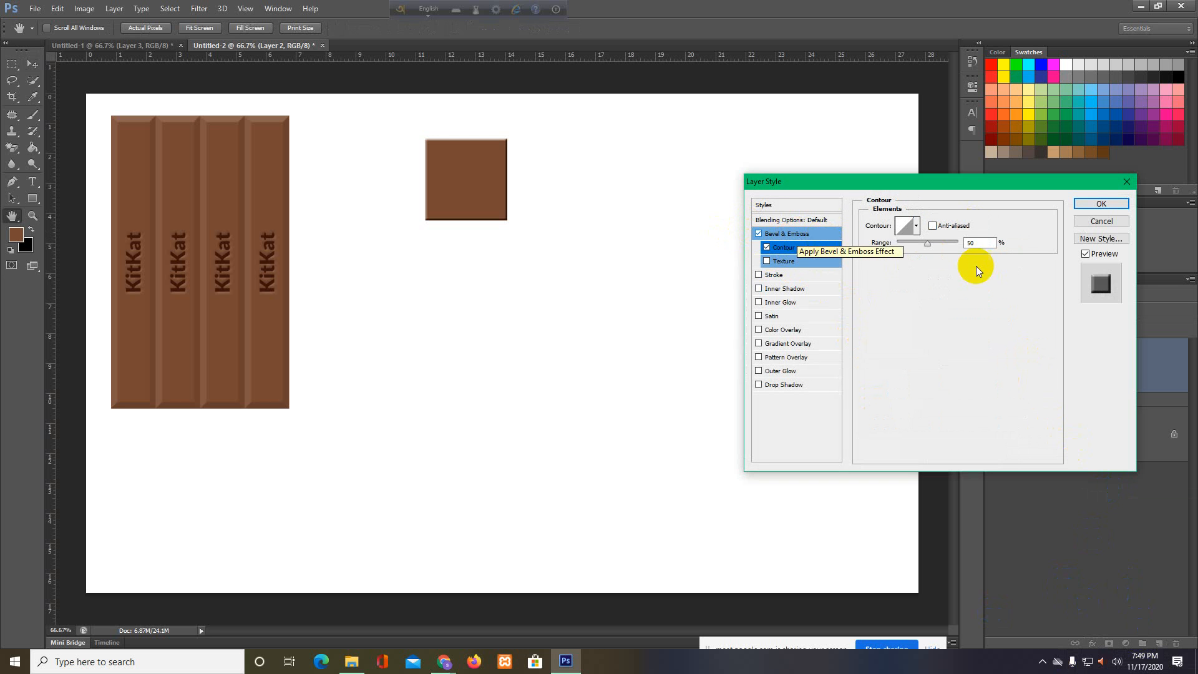
click(928, 246)
mouse_move(927, 246)
mouse_down()
mouse_move(941, 247)
mouse_move(926, 251)
mouse_up()
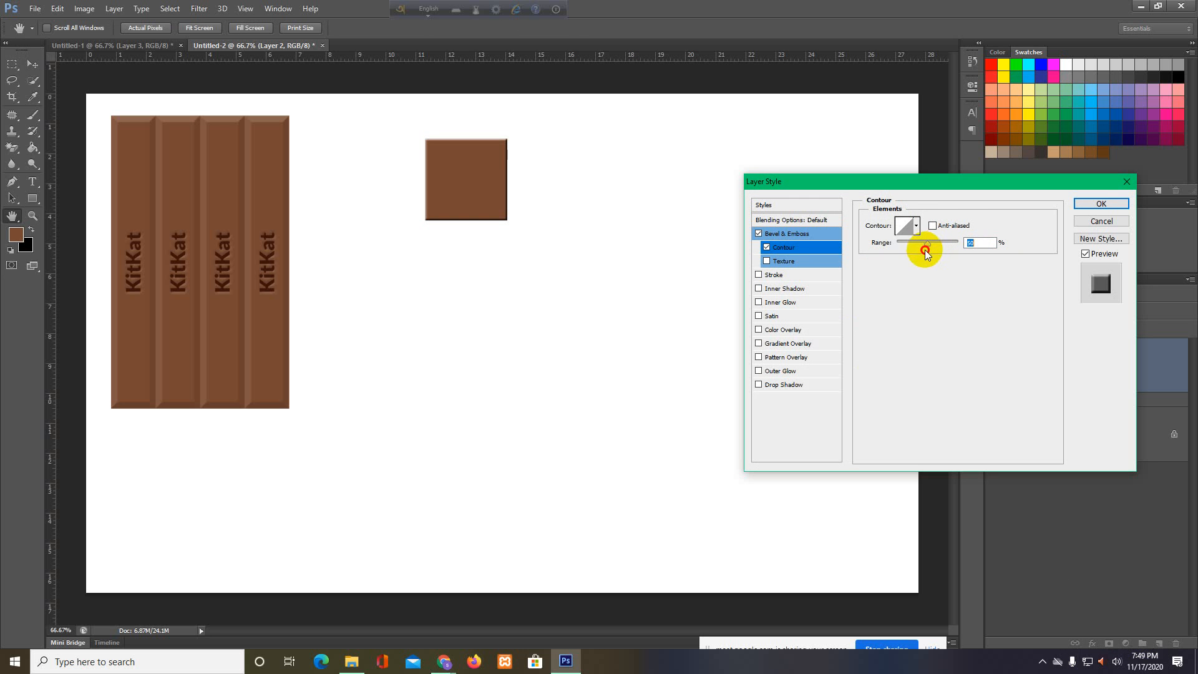
click(917, 226)
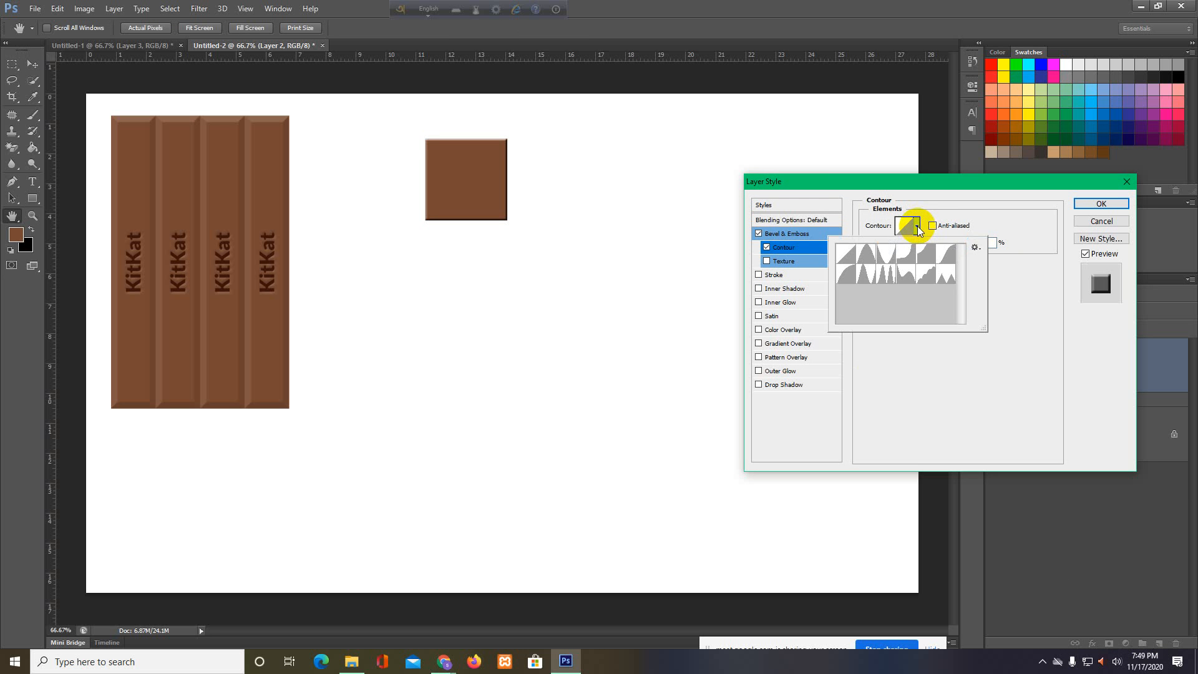
click(917, 226)
Set the square's bevel to Inner Bevel with the Chisel Hard technique and a size of about 18 px, and apply the style
click(783, 234)
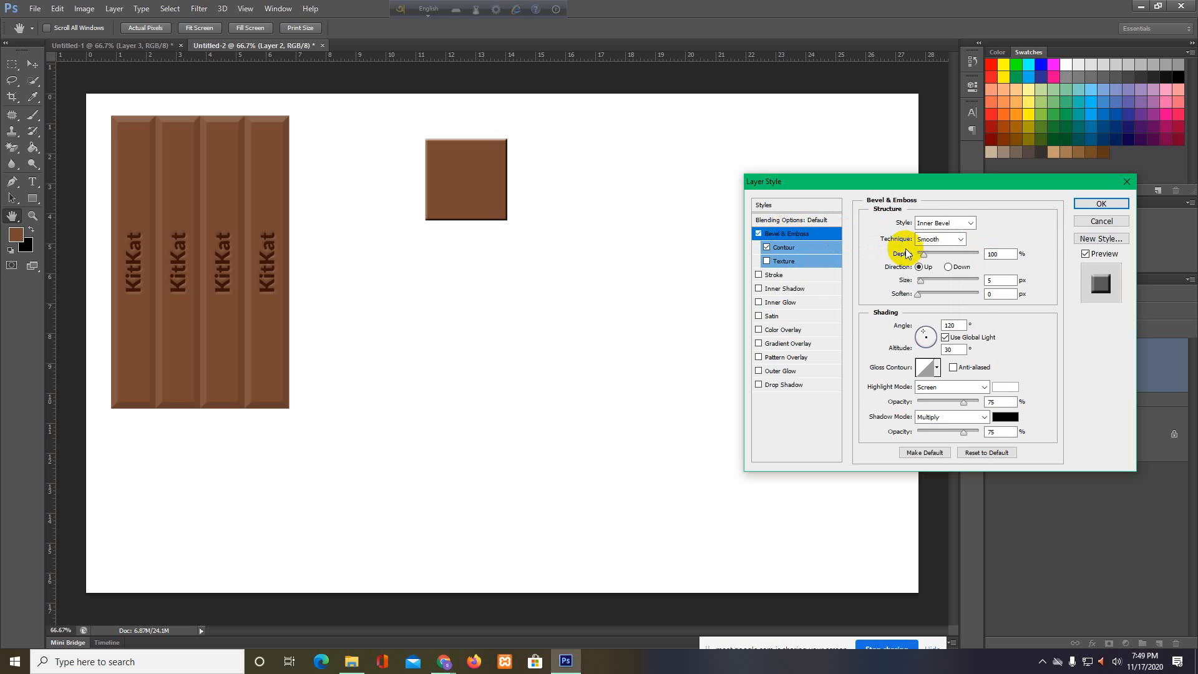
click(969, 225)
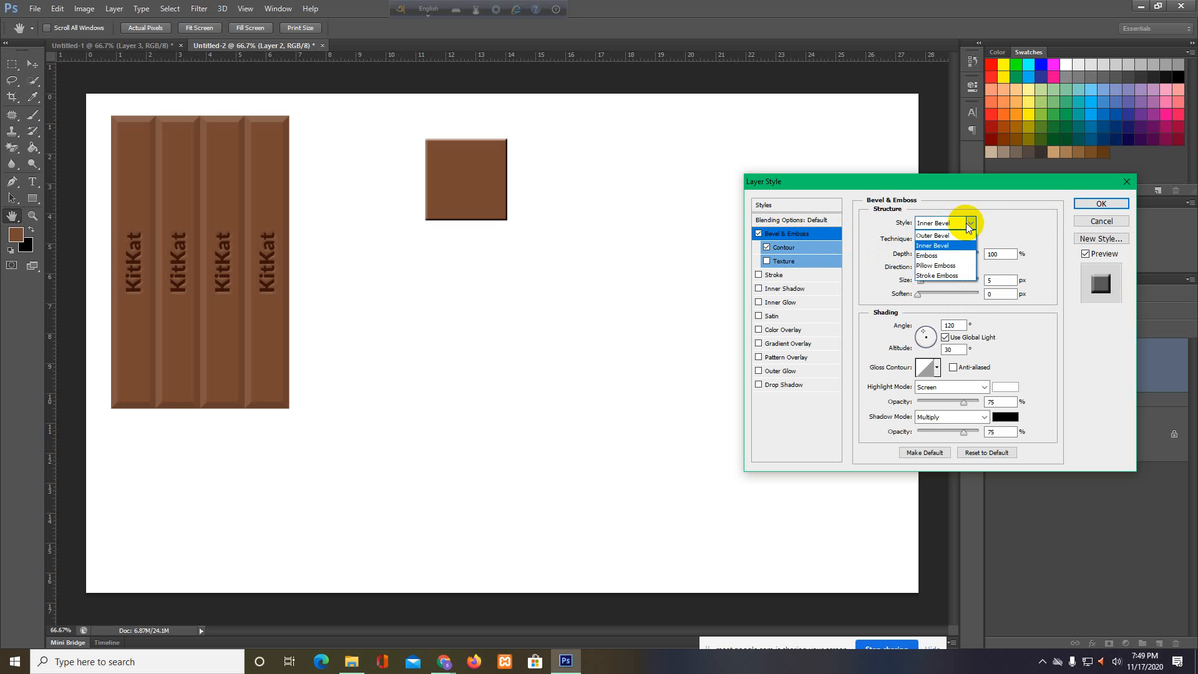
click(966, 248)
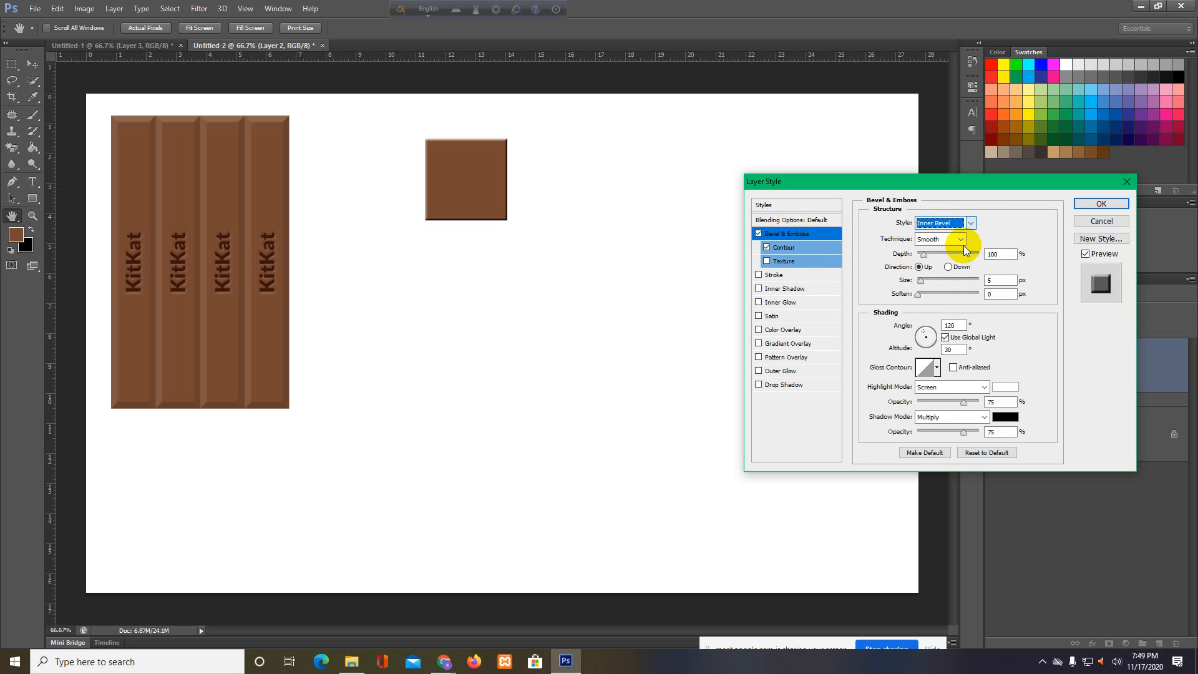
click(961, 241)
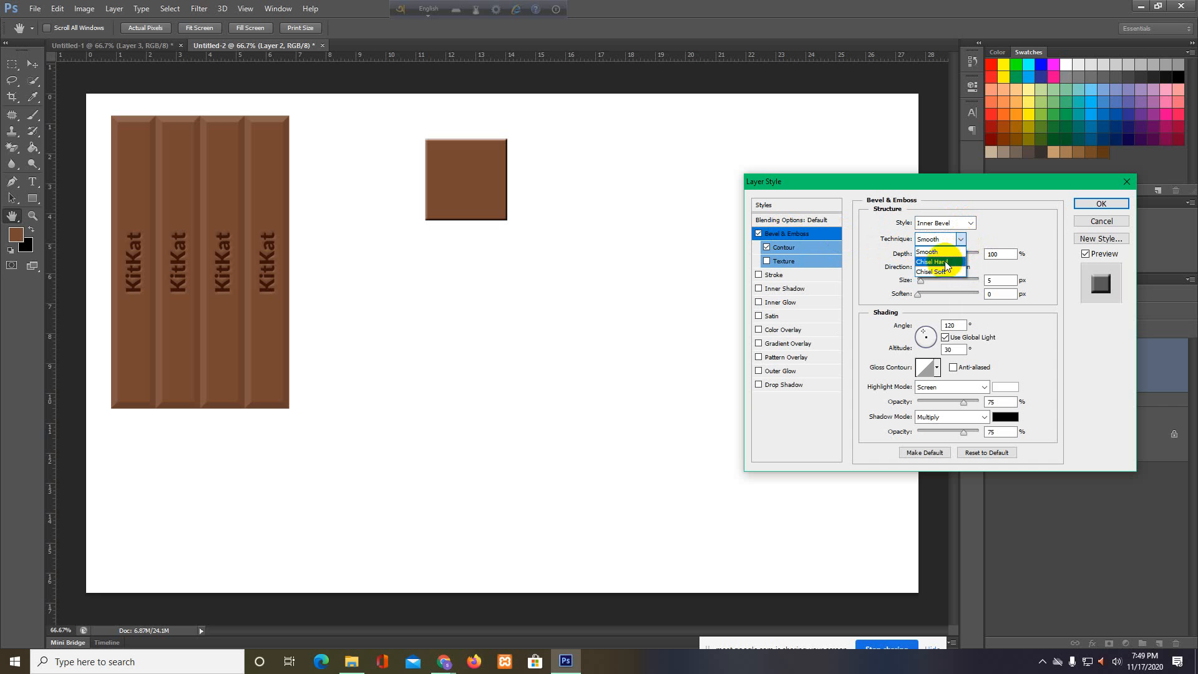
click(952, 265)
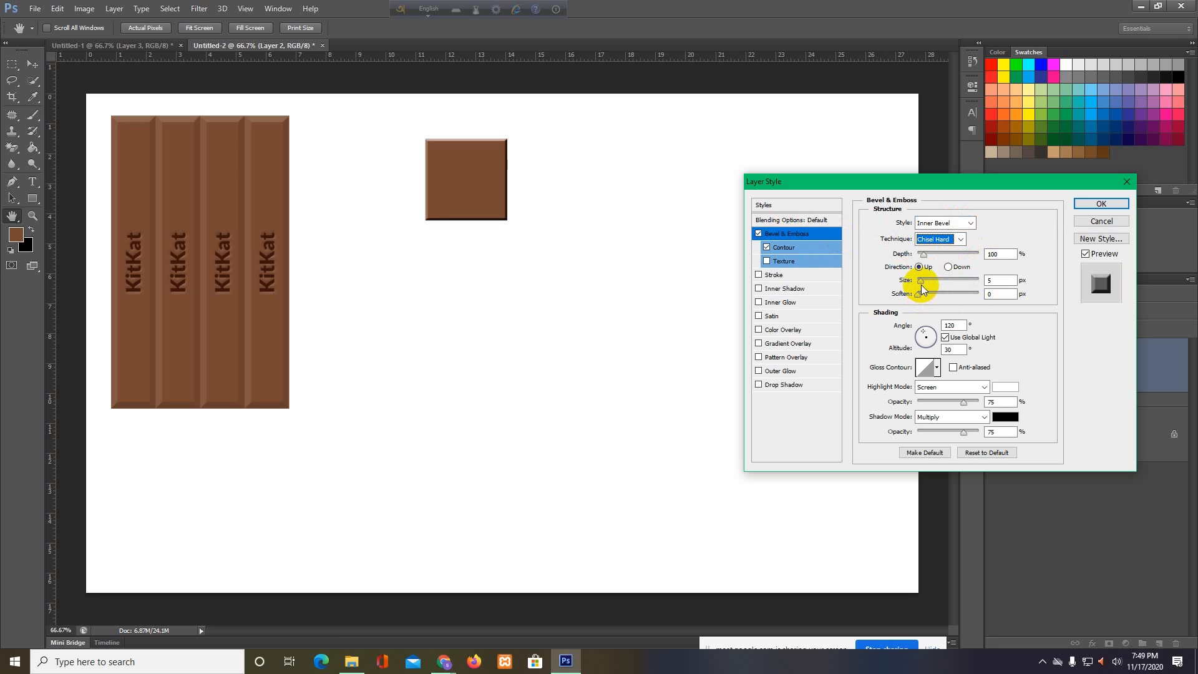
drag(922, 281, 926, 286)
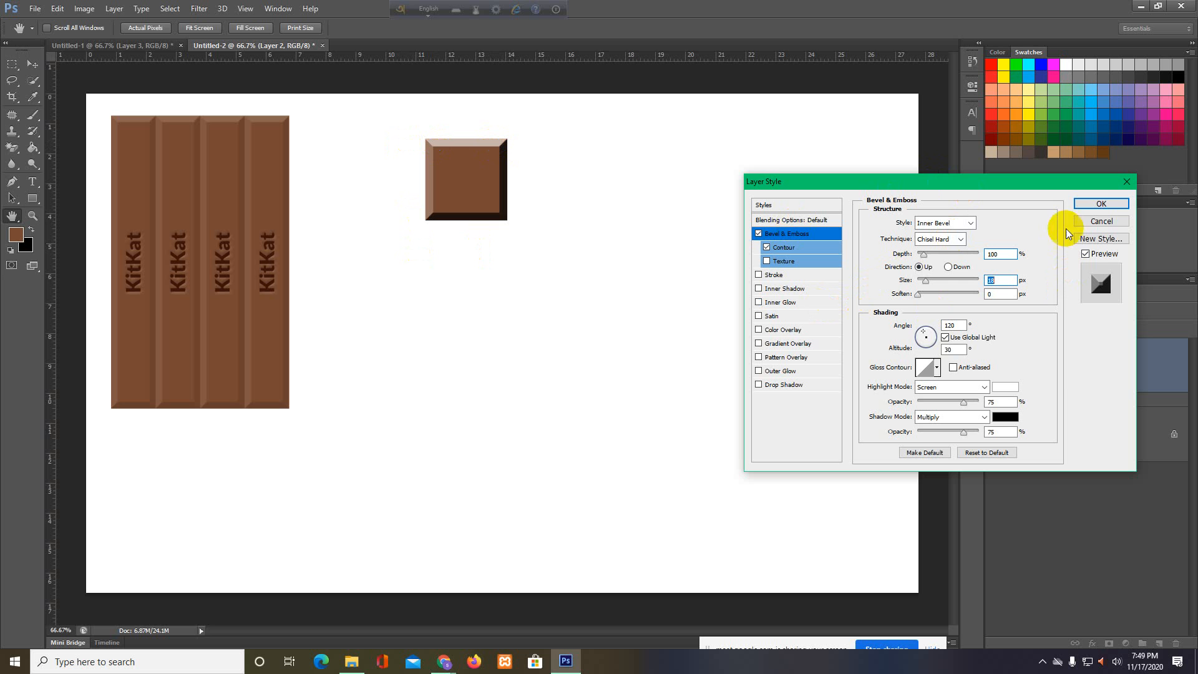
click(1101, 205)
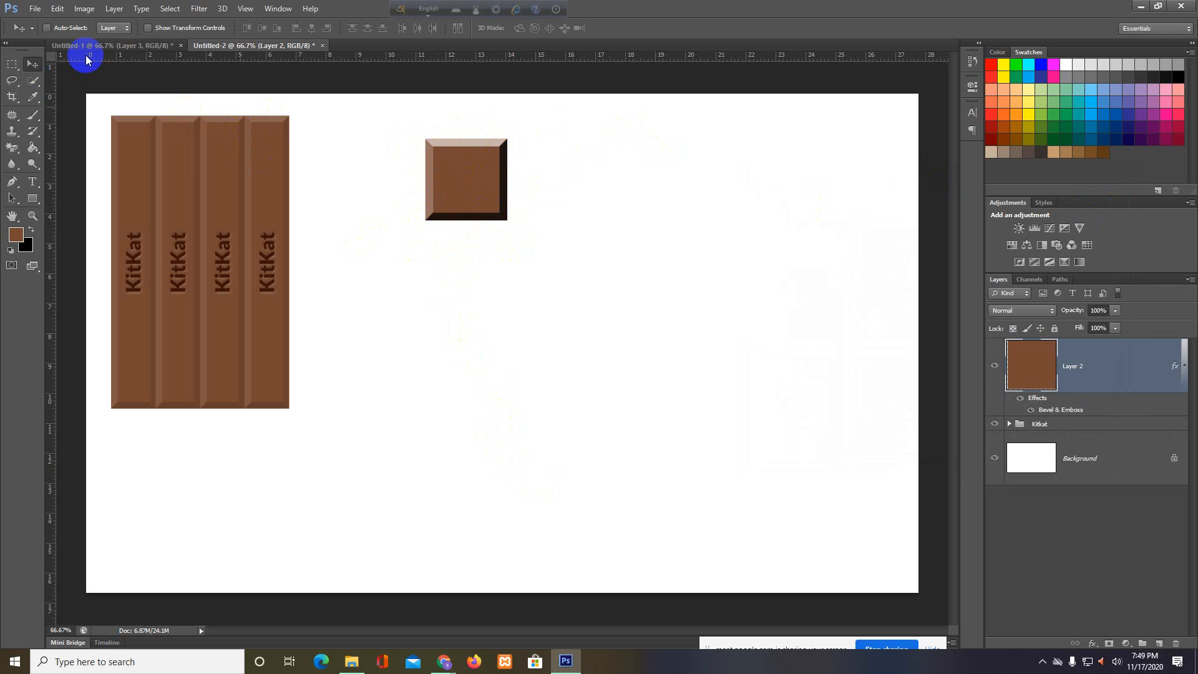
Enable Auto-Select and duplicate the bevelled square into a gapless grid of three columns by five rows
click(46, 27)
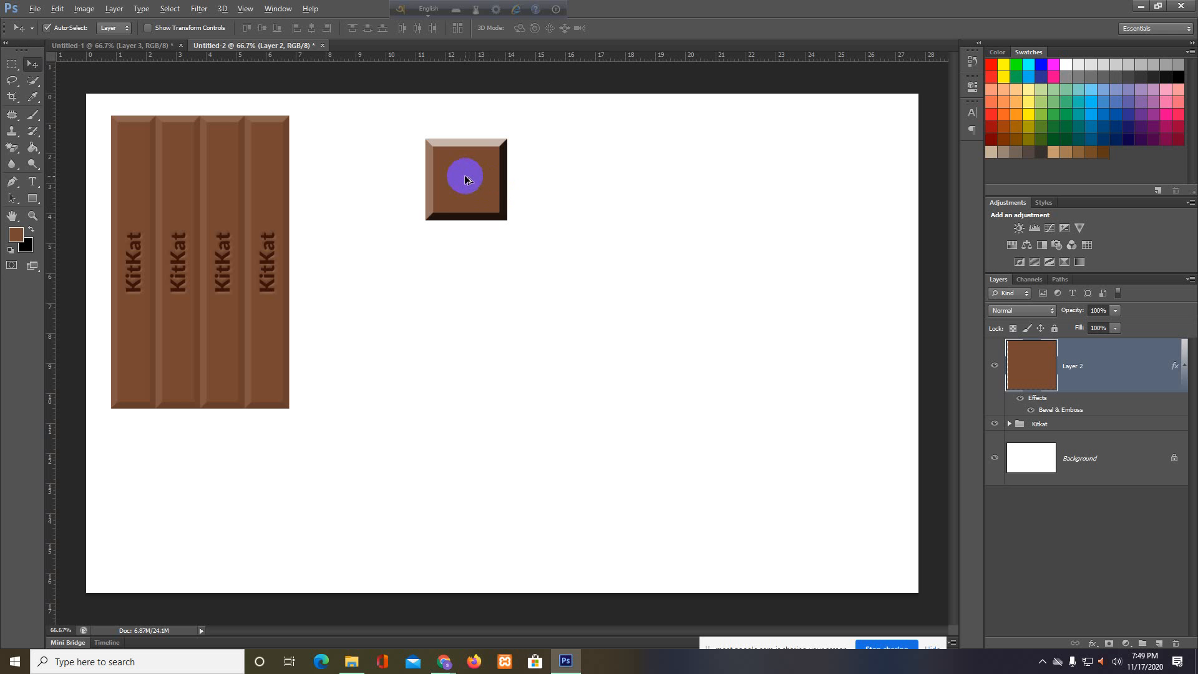
drag(465, 179, 628, 428)
drag(627, 427, 465, 509)
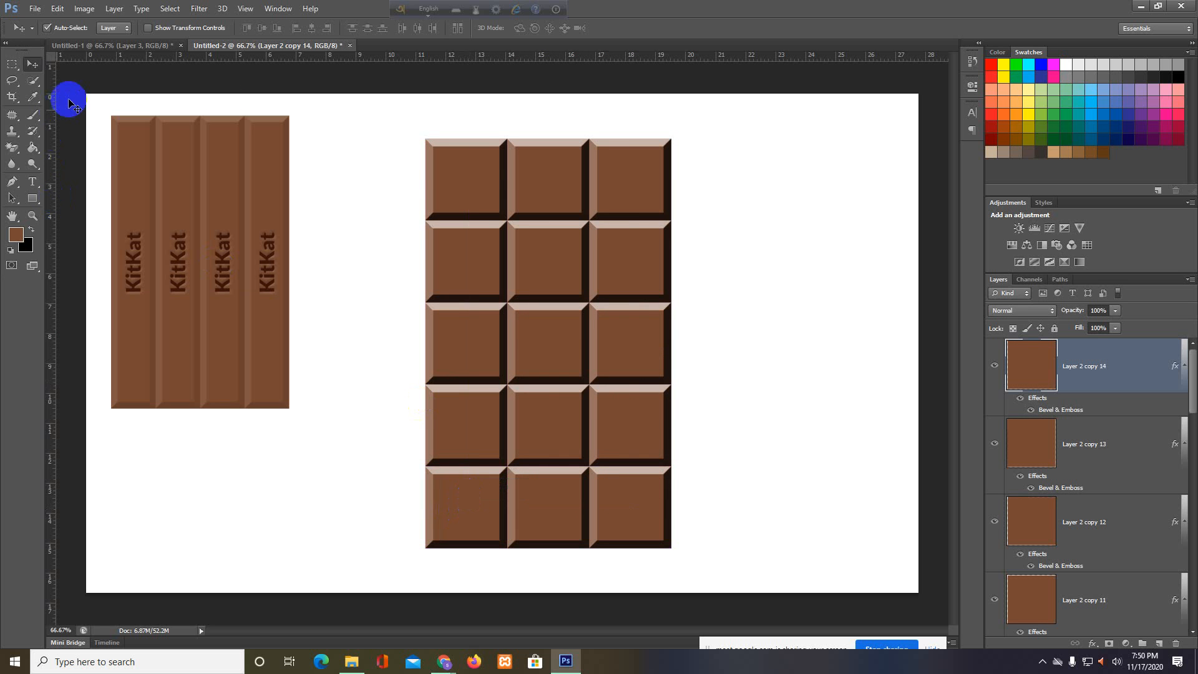
alt+click(432, 179)
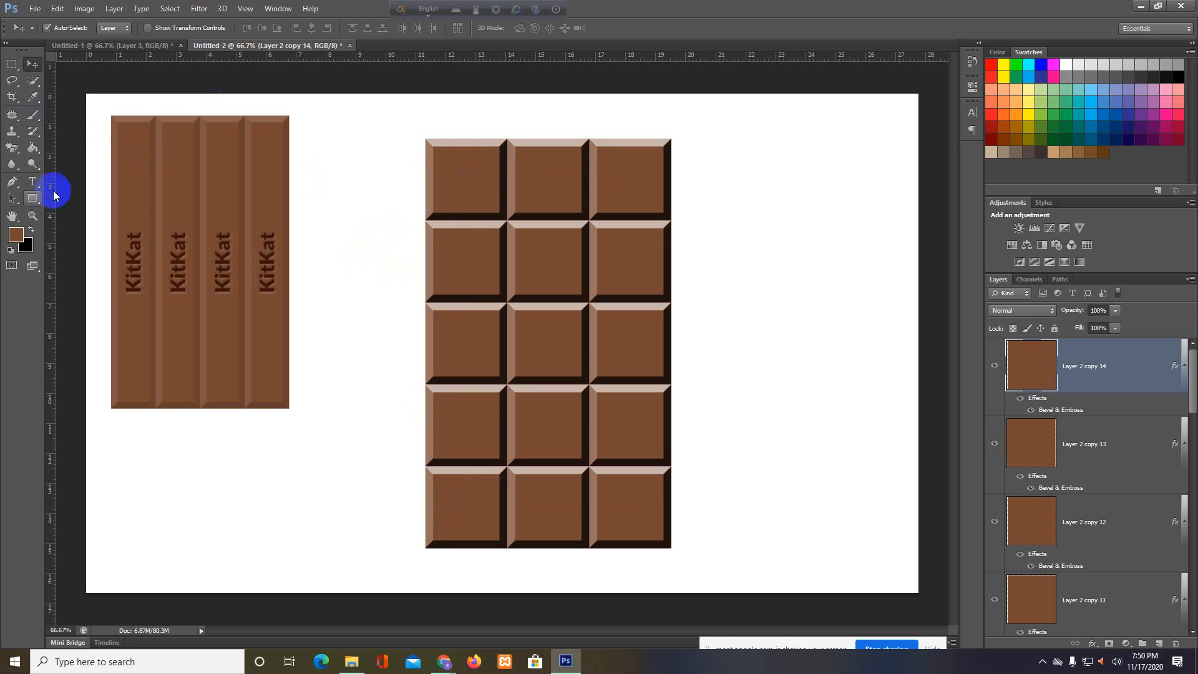
click(33, 182)
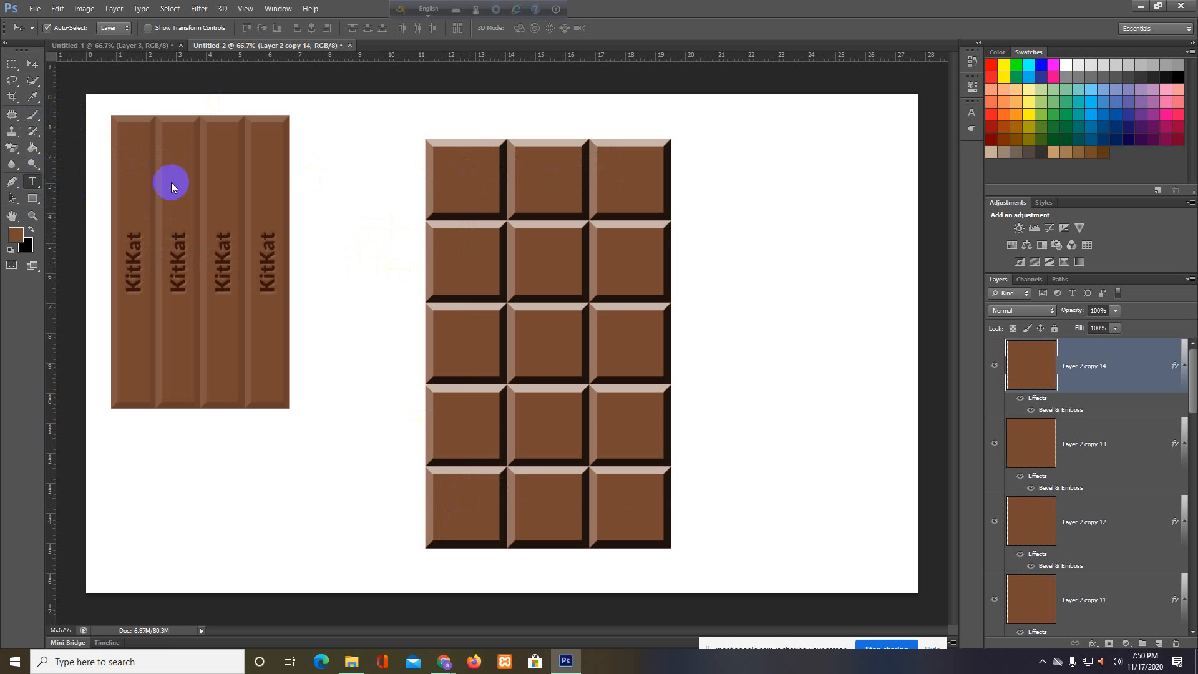
click(456, 171)
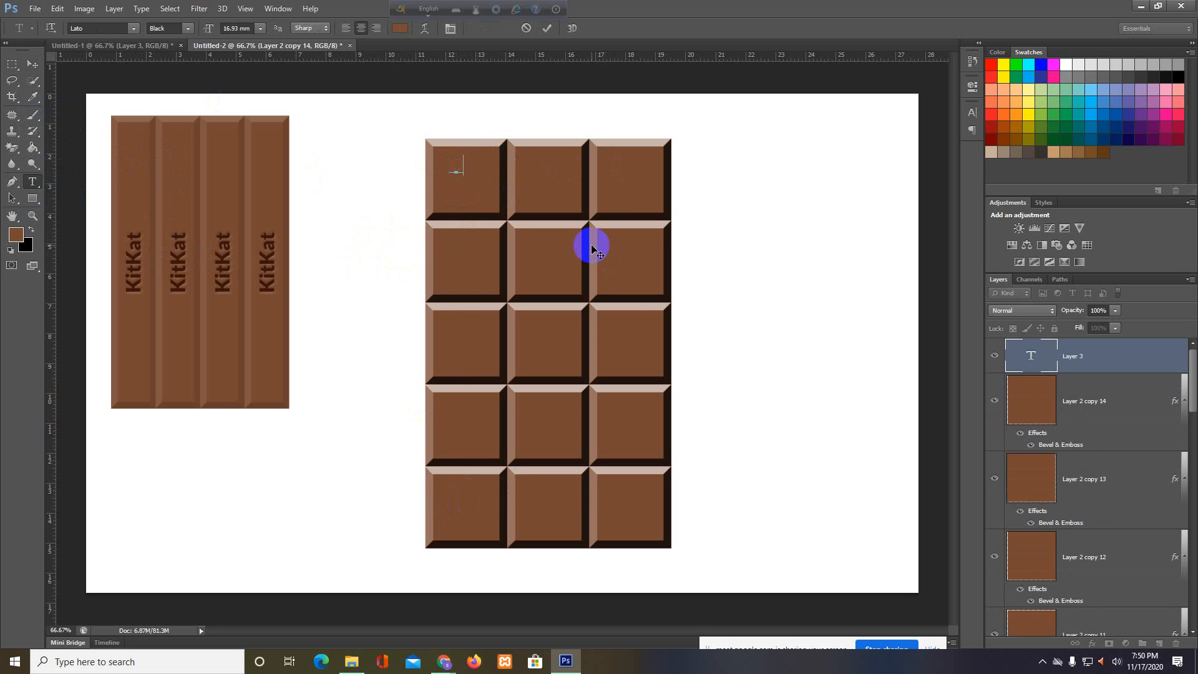
click(31, 65)
click(463, 176)
click(1116, 356)
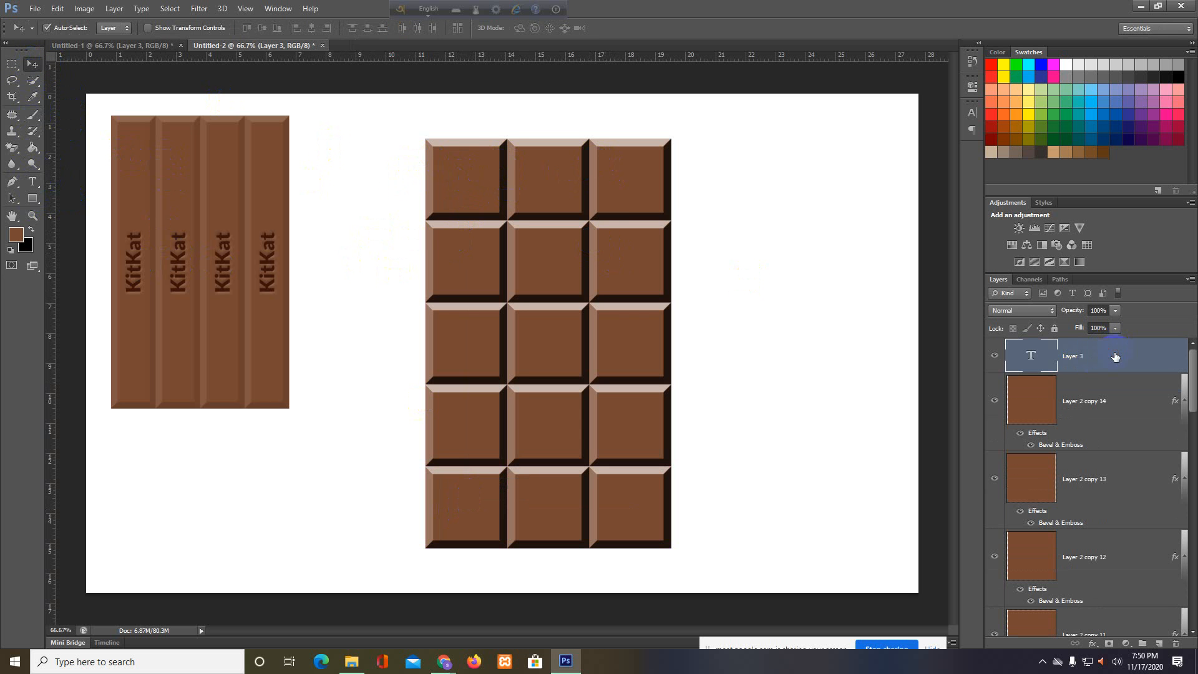
key(Delete)
click(1117, 406)
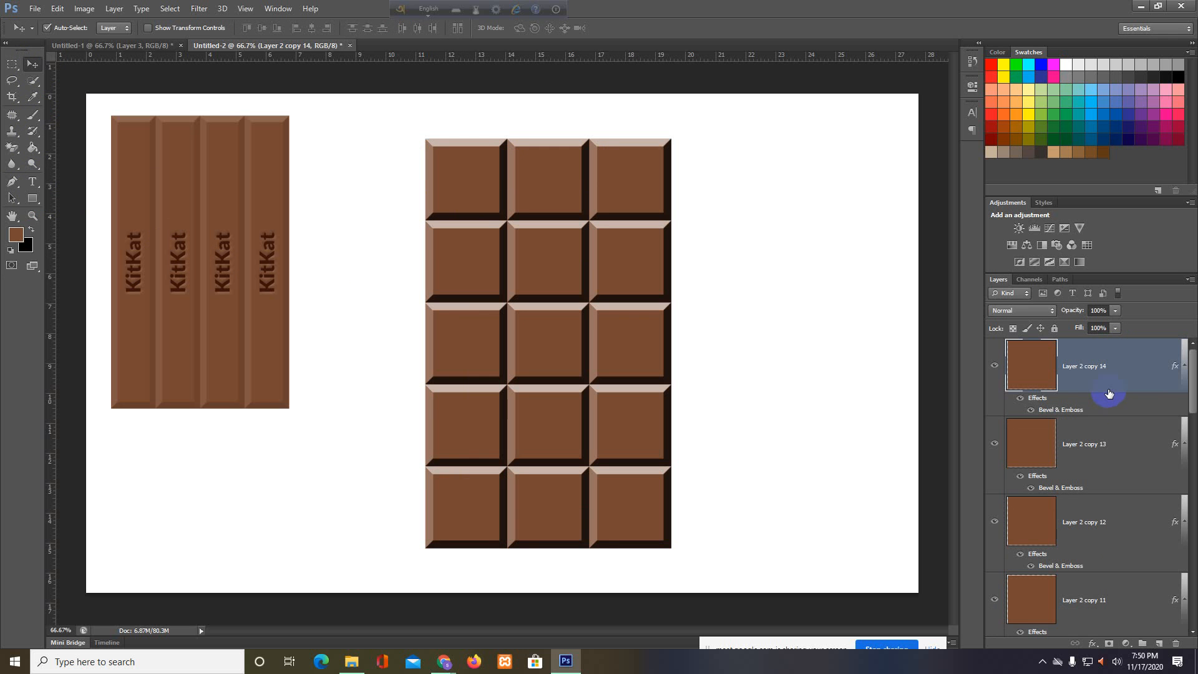
key(ctrl+z)
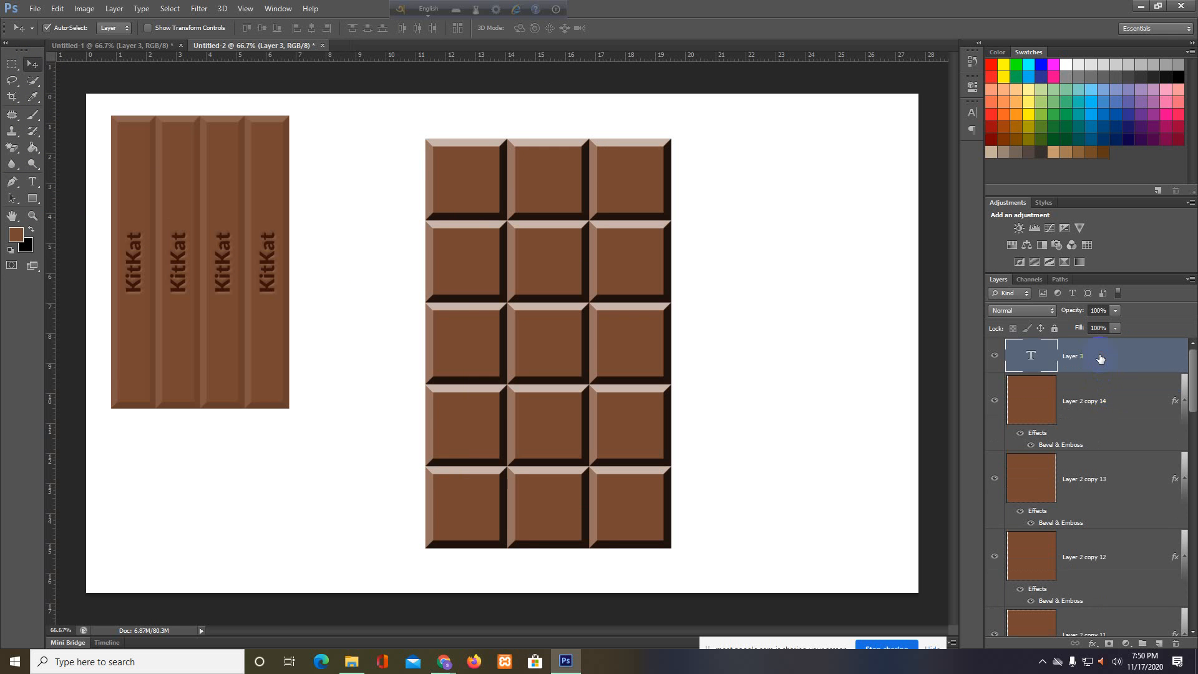
key(Delete)
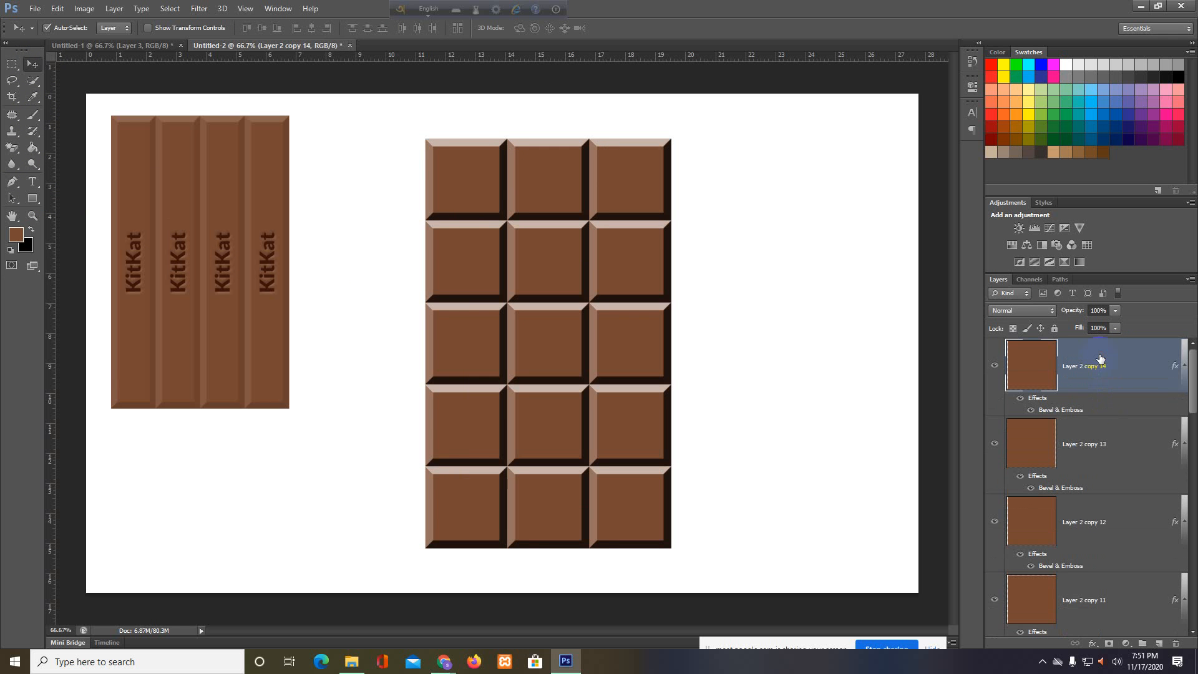
key(ctrl+z)
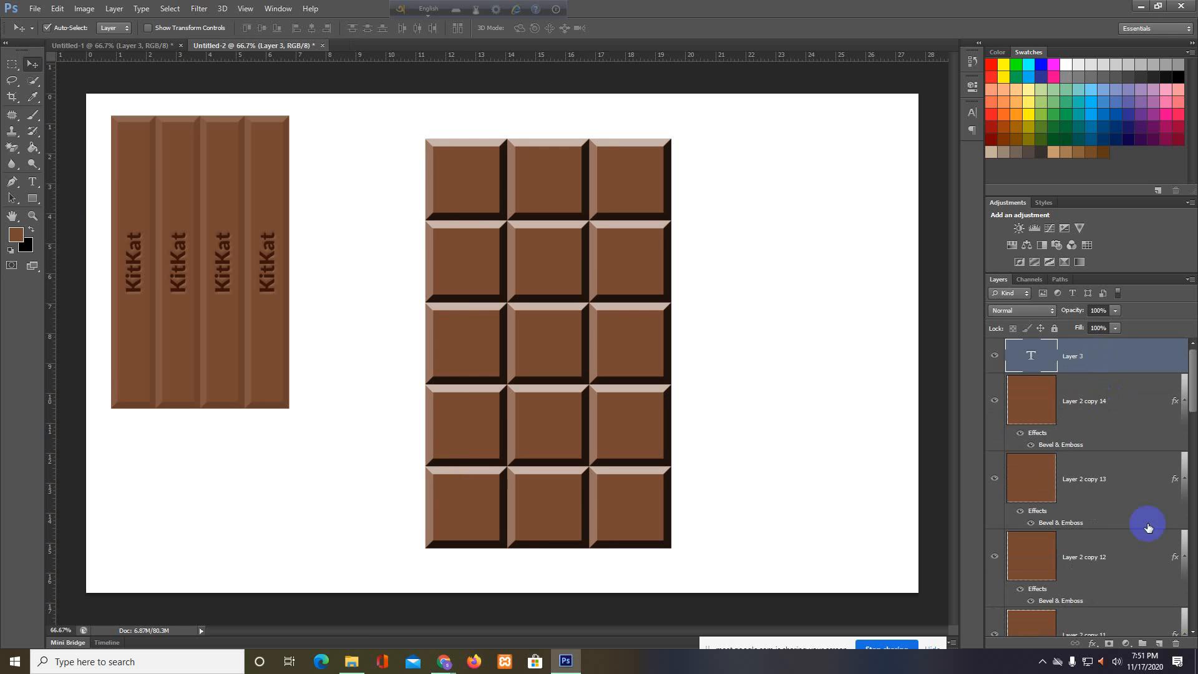
click(1175, 642)
click(561, 248)
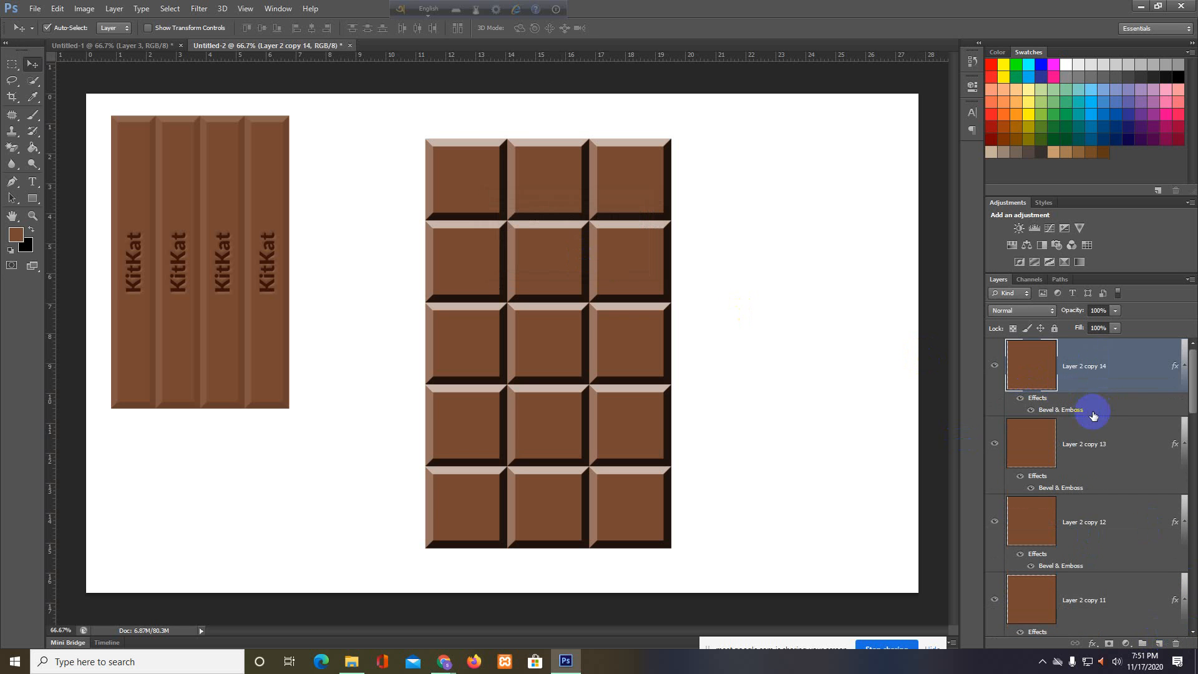
Add the text Dairy Milk in brown Lato Black and move it onto the empty canvas to the right of the chocolate grid
click(33, 181)
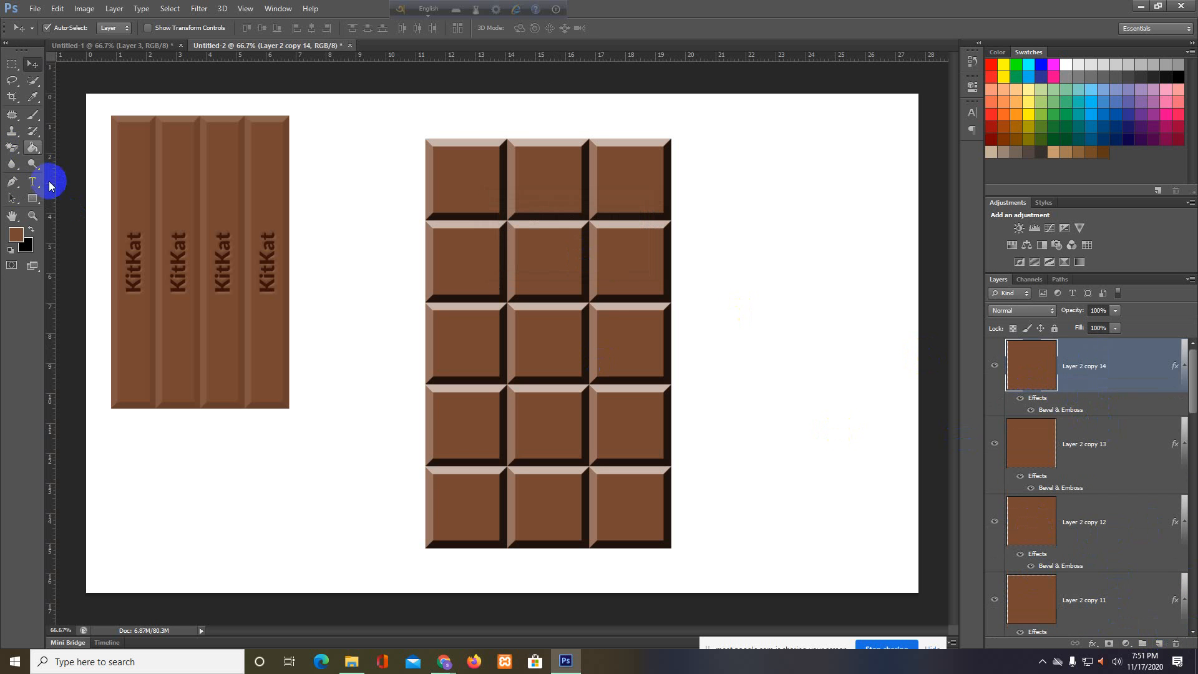
click(706, 144)
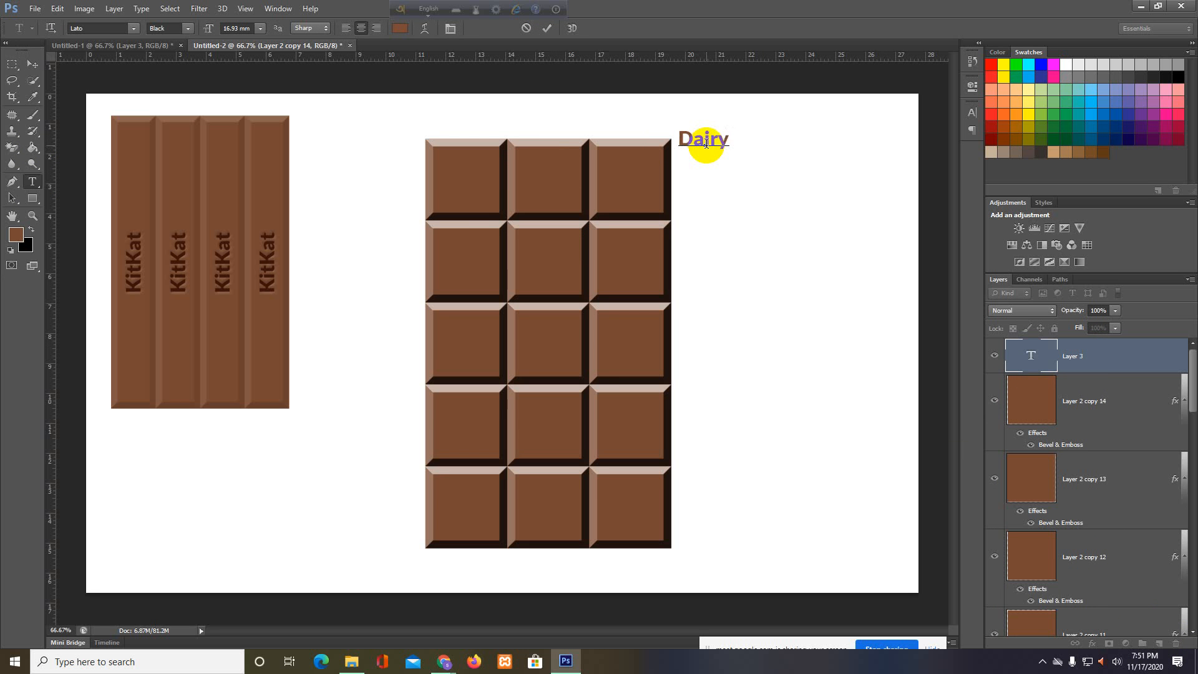
text(Milk)
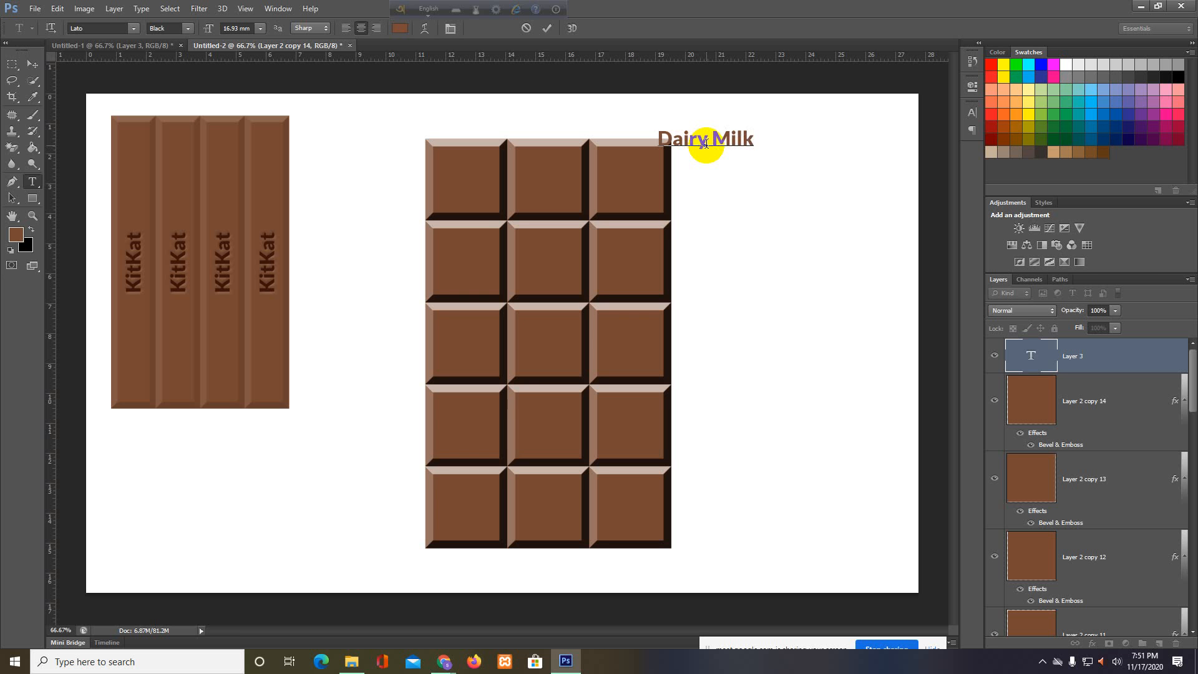
click(32, 63)
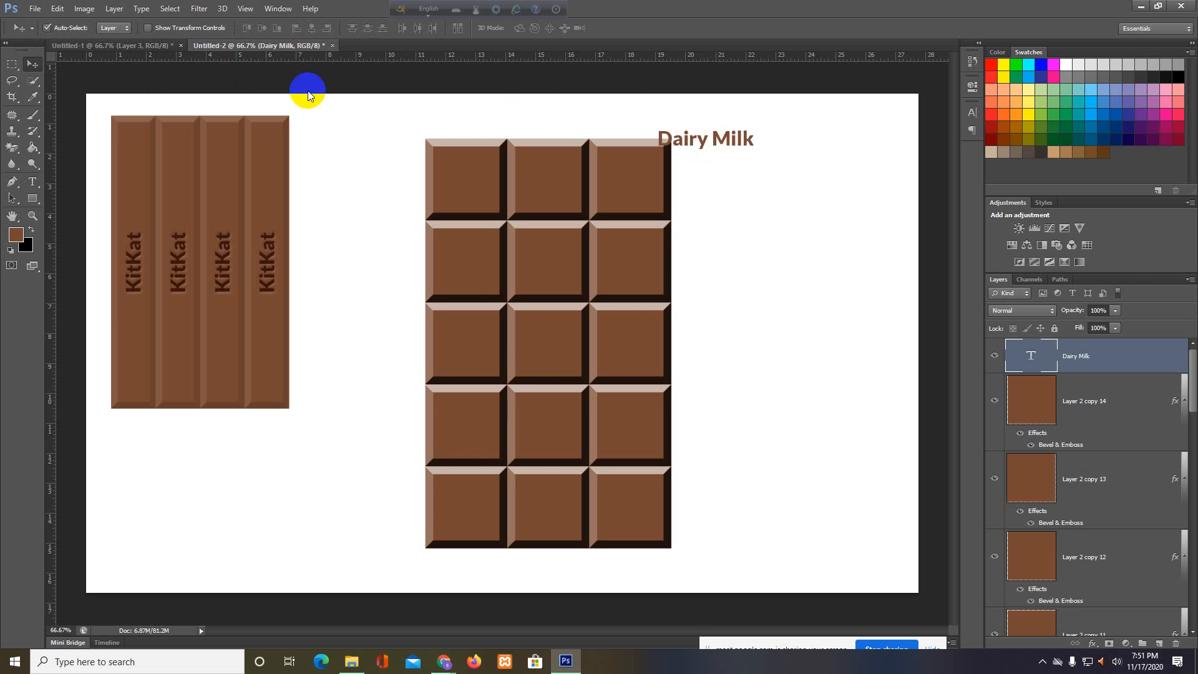
drag(703, 146, 769, 211)
Break the Dairy Milk text into two centred lines, with Milk below Dairy
click(32, 181)
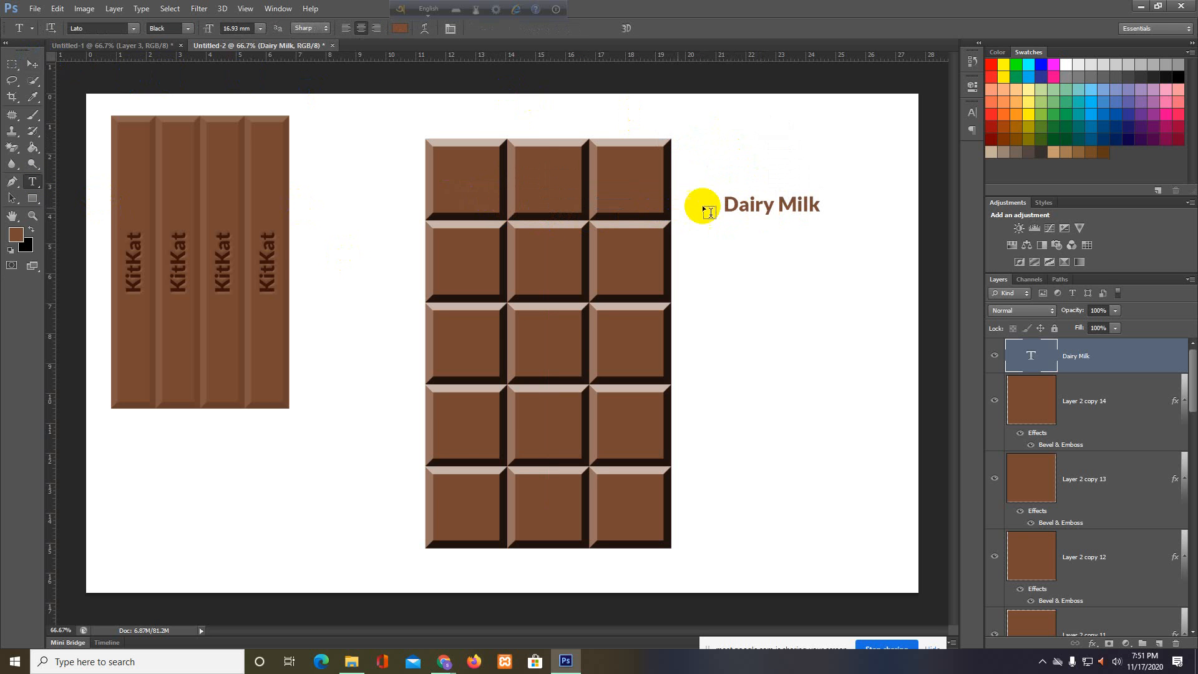
click(774, 202)
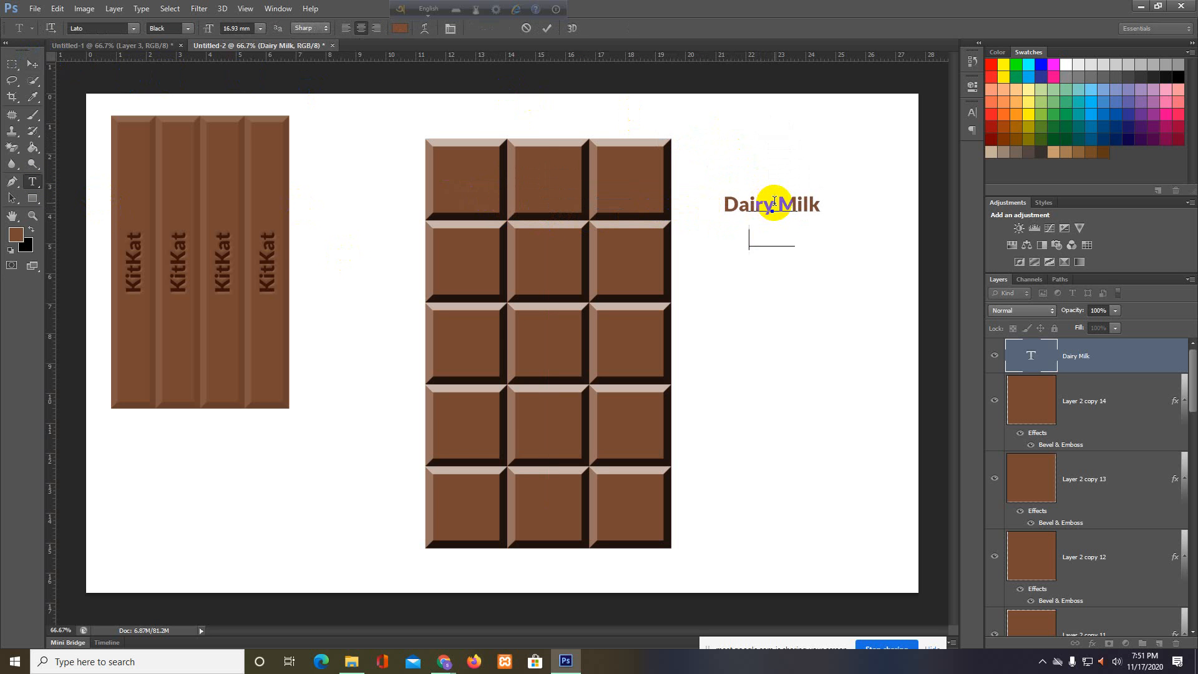
key(Return)
click(32, 63)
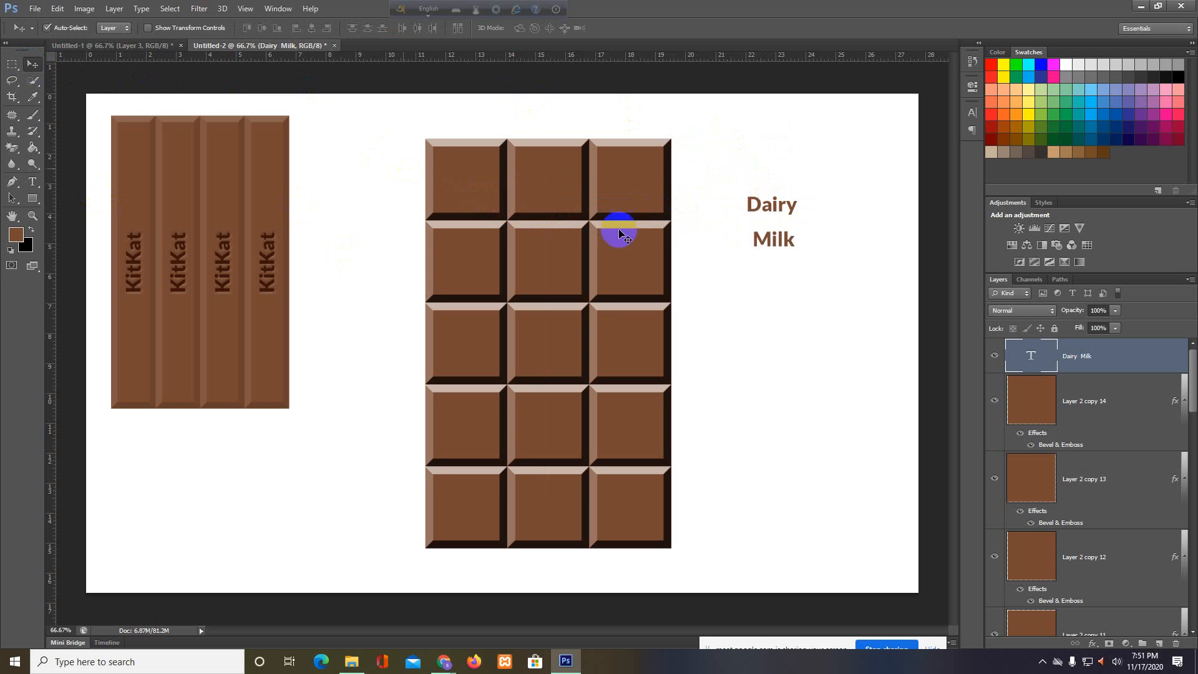
Move the Dairy Milk text onto the first square of the grid and scale it to about 75% around its centre
drag(770, 237, 472, 202)
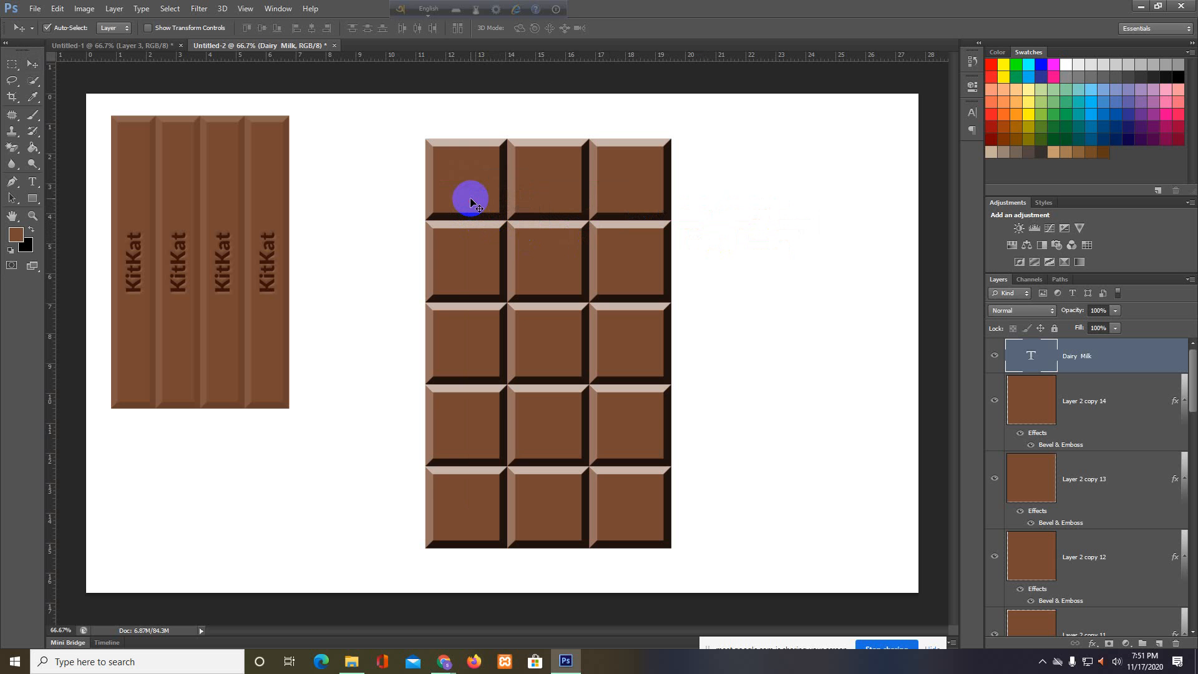
key(ctrl+t)
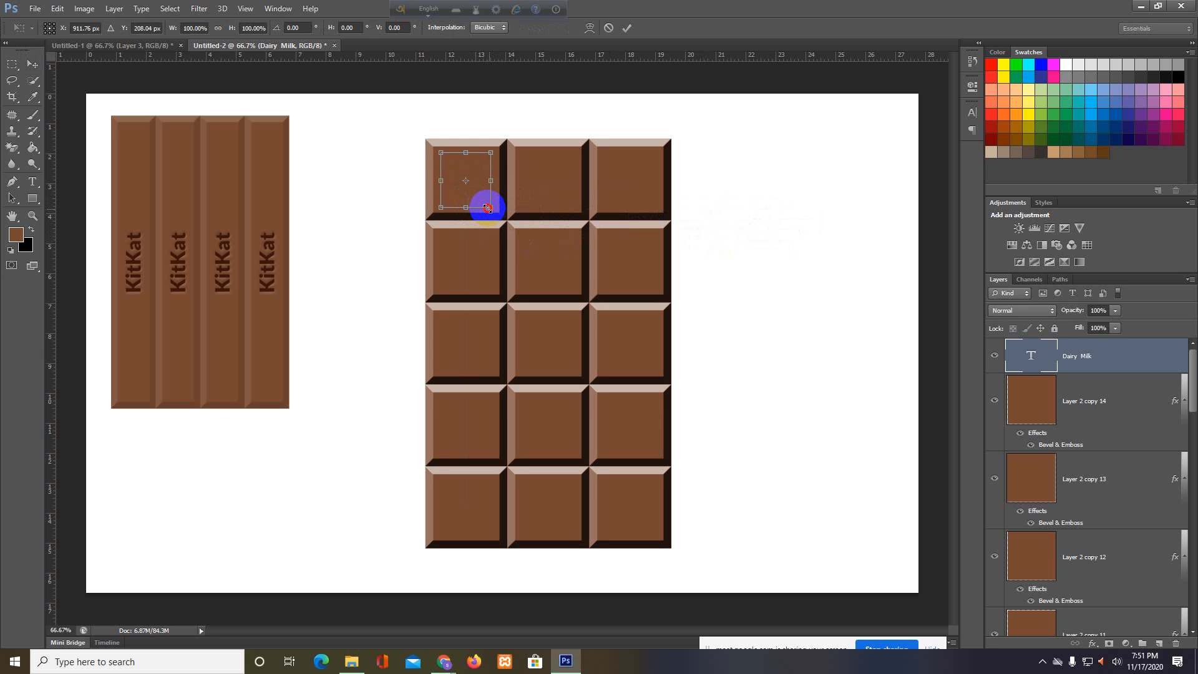
drag(487, 208, 484, 201)
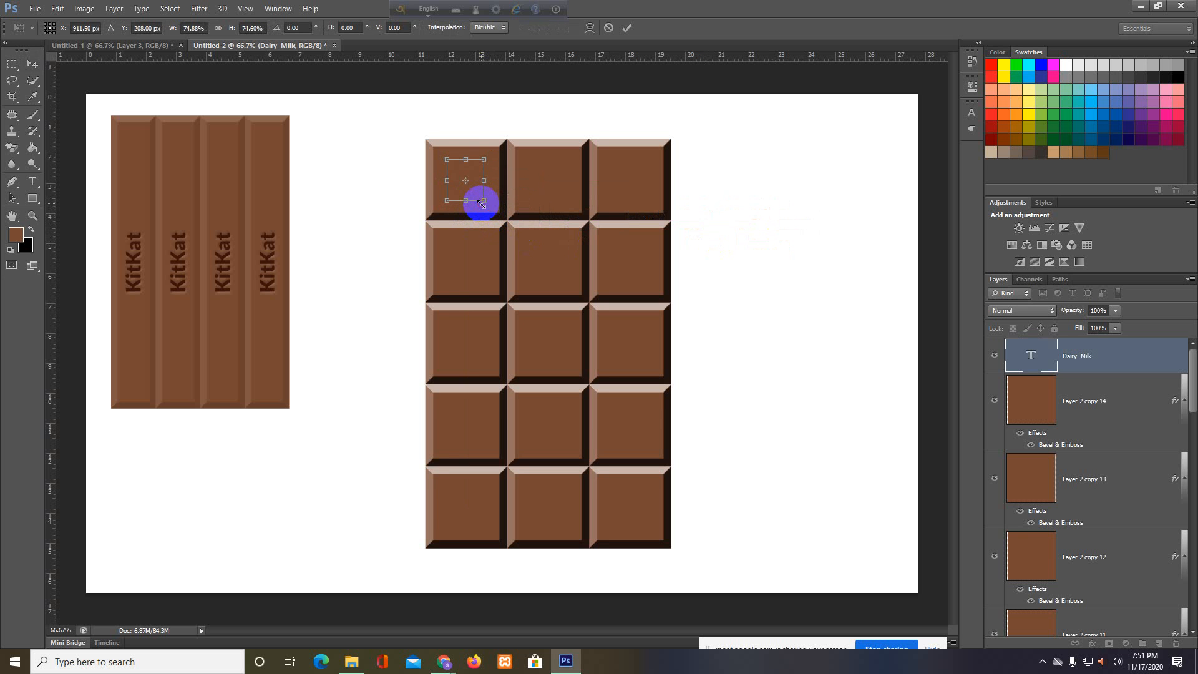
click(626, 28)
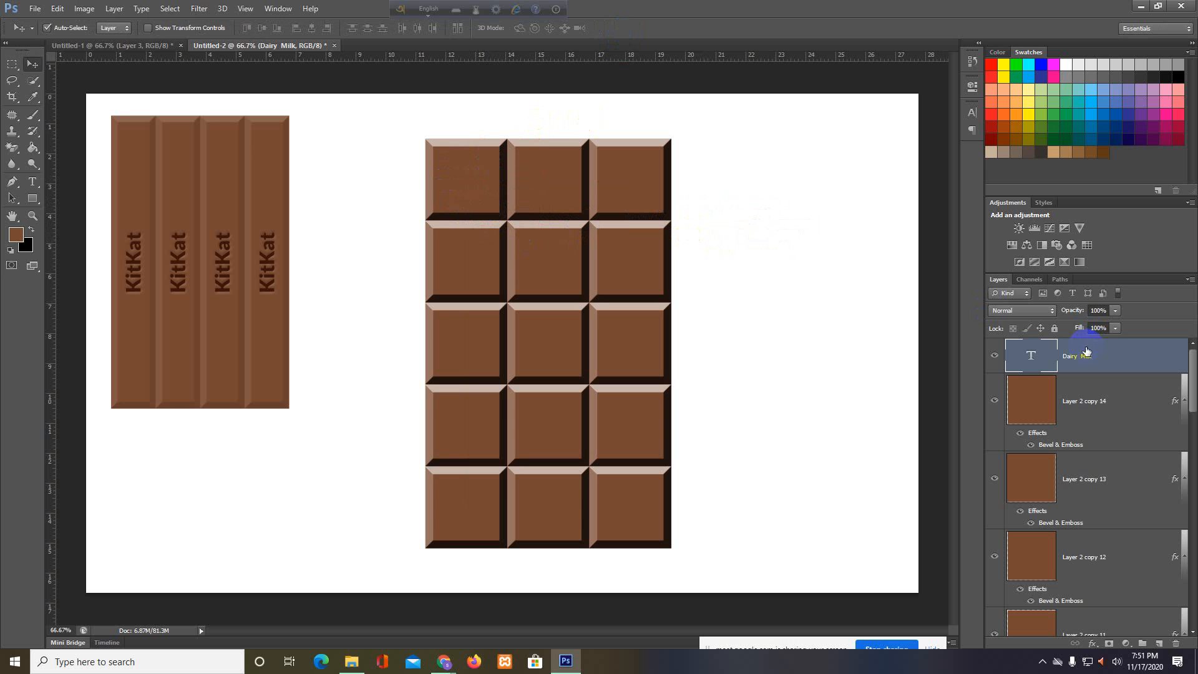
Give the Dairy Milk text a Smooth Outer Bevel with Up direction and slightly increased depth, and apply the style
click(1092, 646)
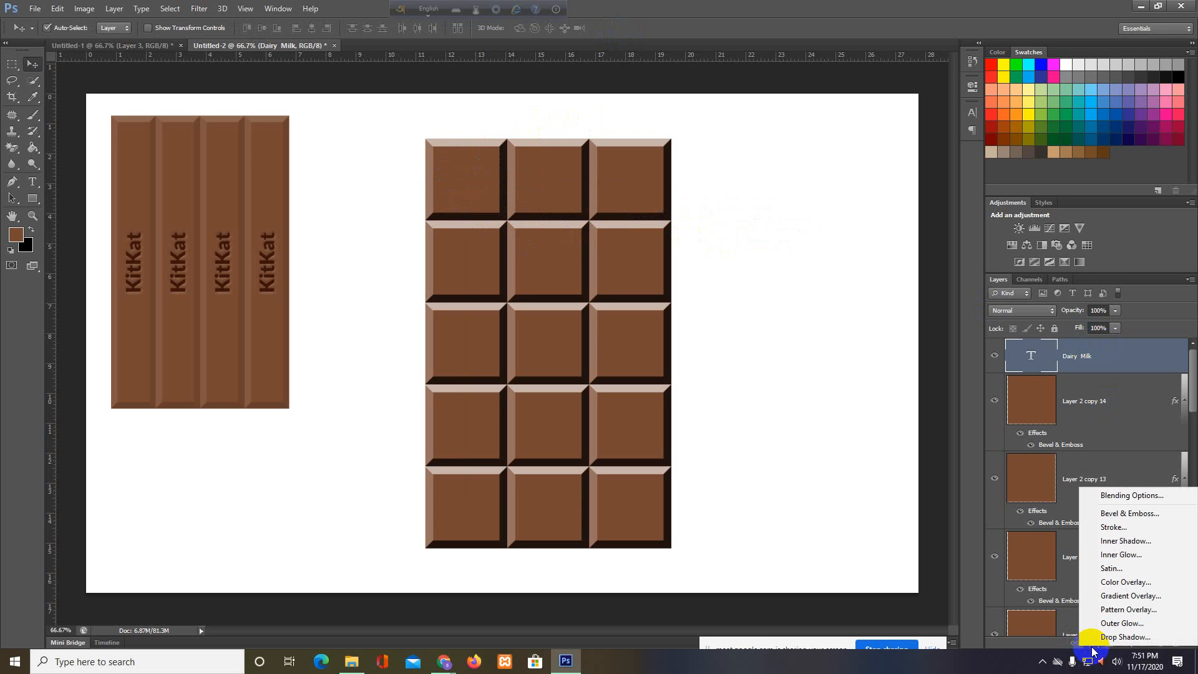
click(1112, 498)
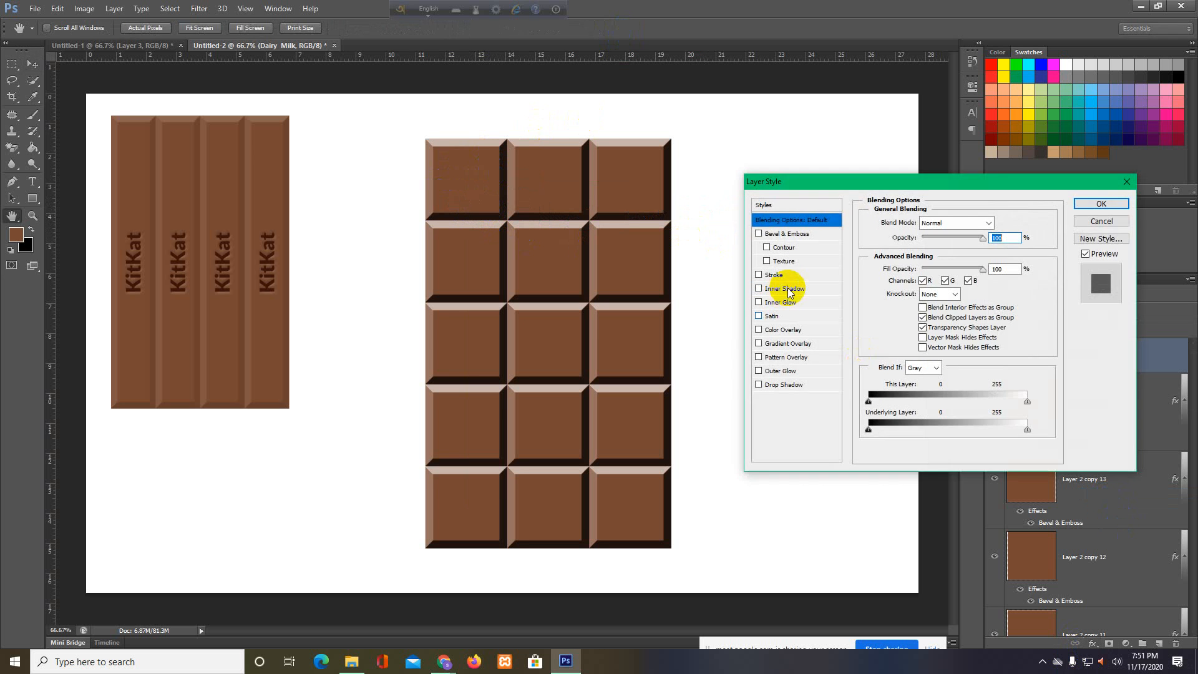
click(777, 234)
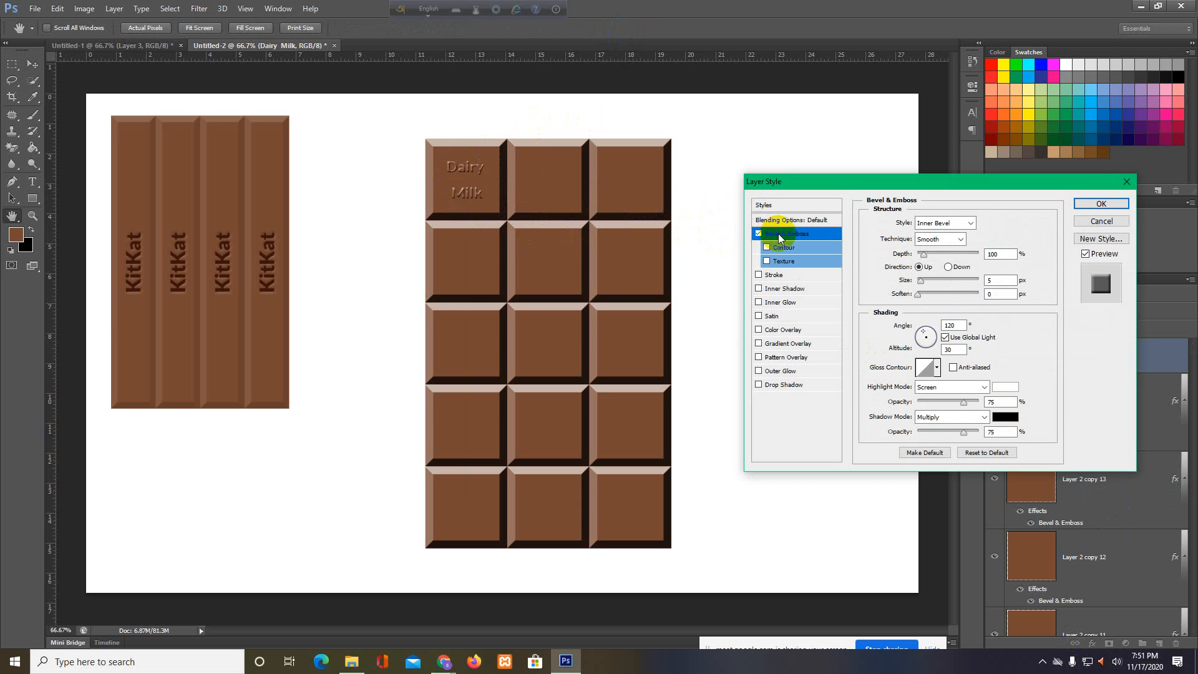
click(972, 226)
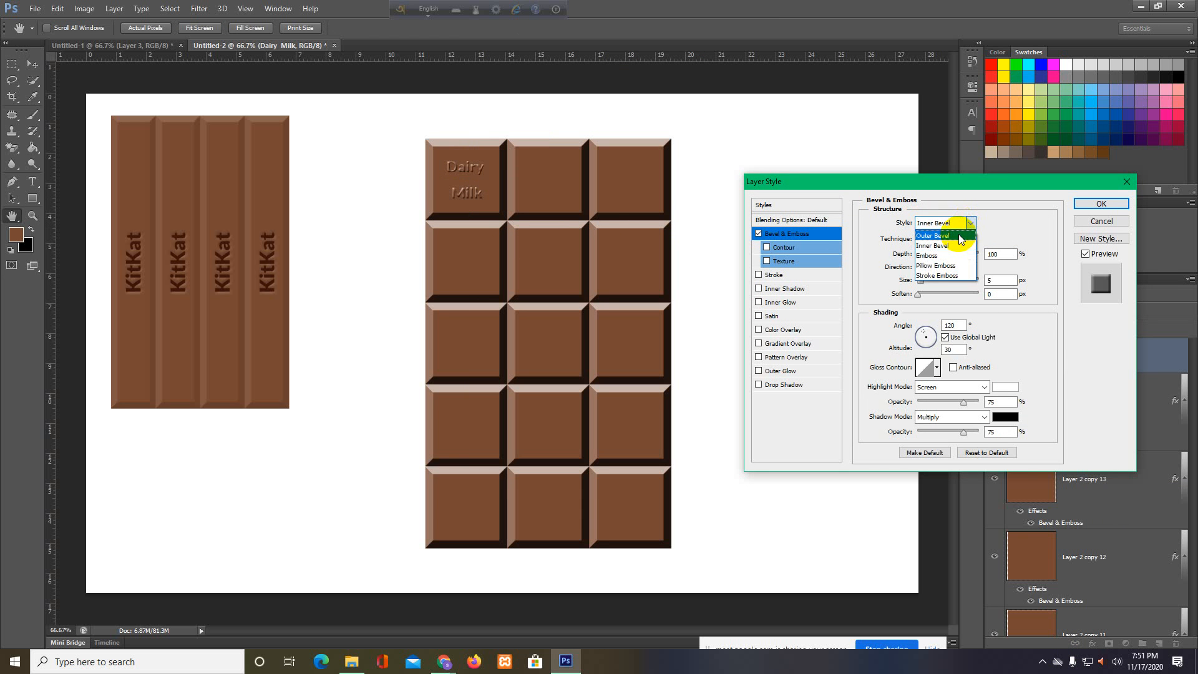
click(961, 237)
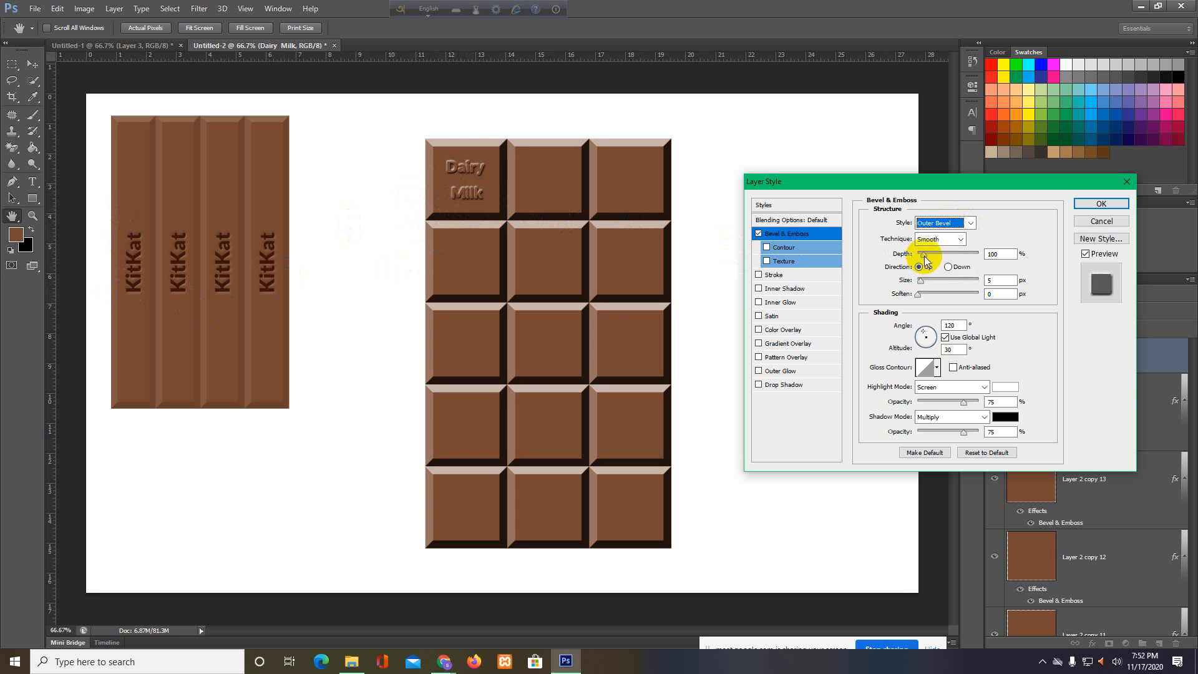
click(950, 268)
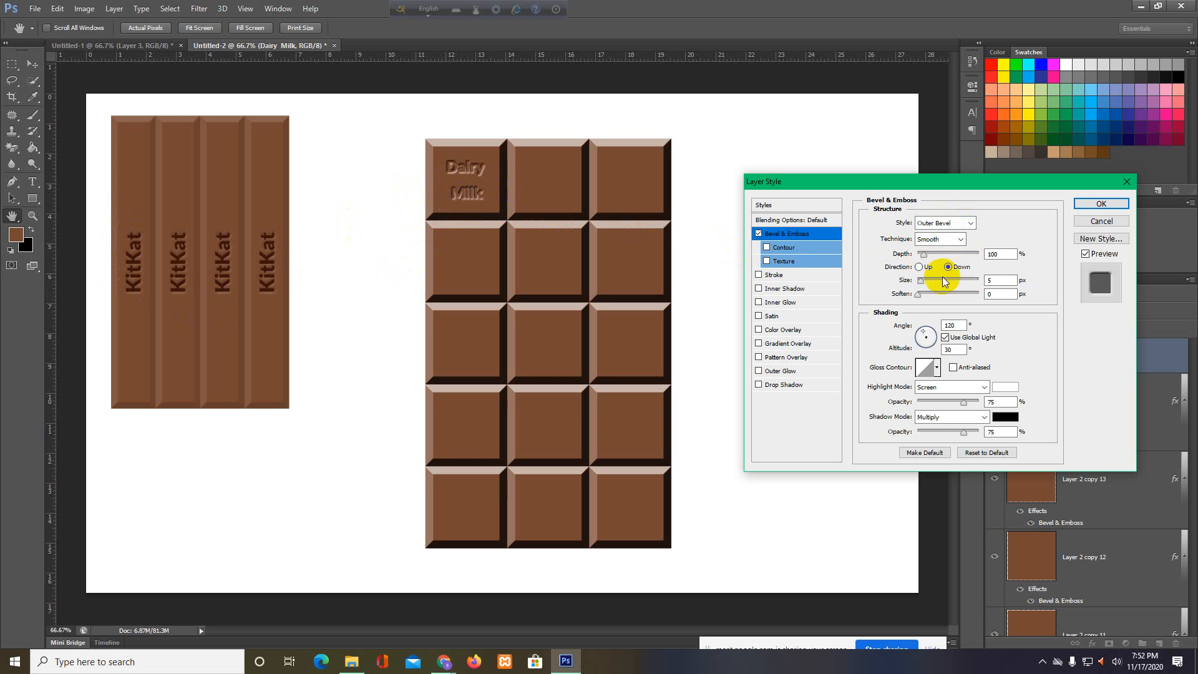
click(920, 267)
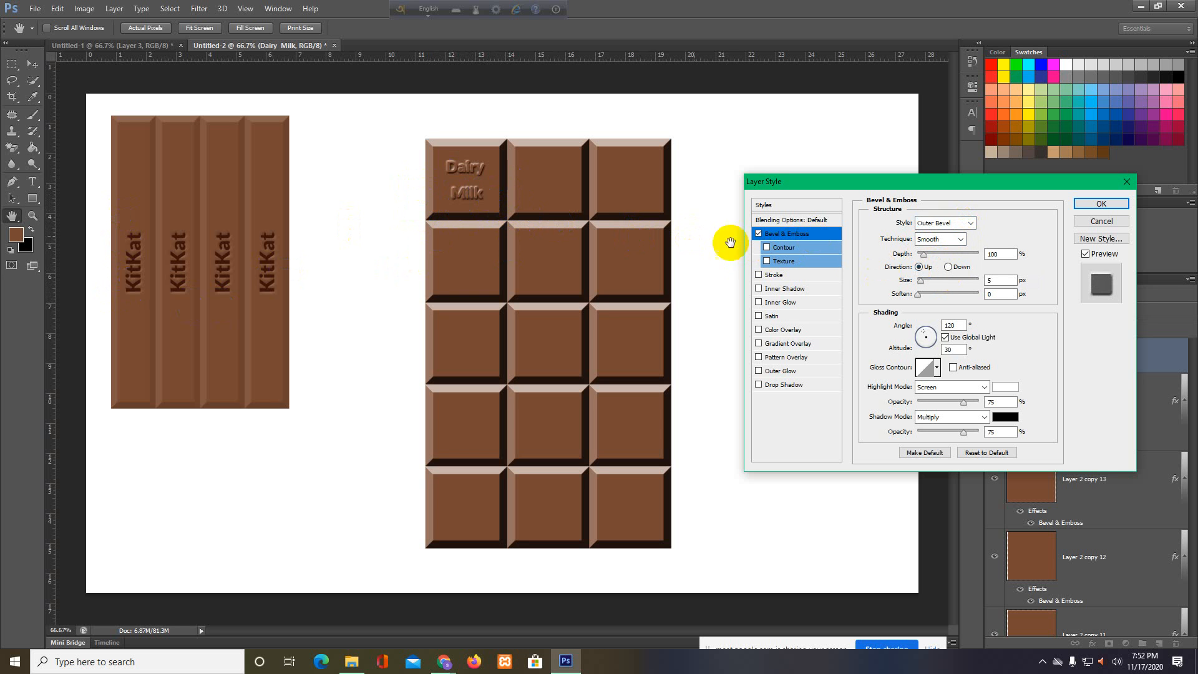
mouse_move(924, 255)
mouse_down()
mouse_move(978, 262)
mouse_move(929, 262)
mouse_up()
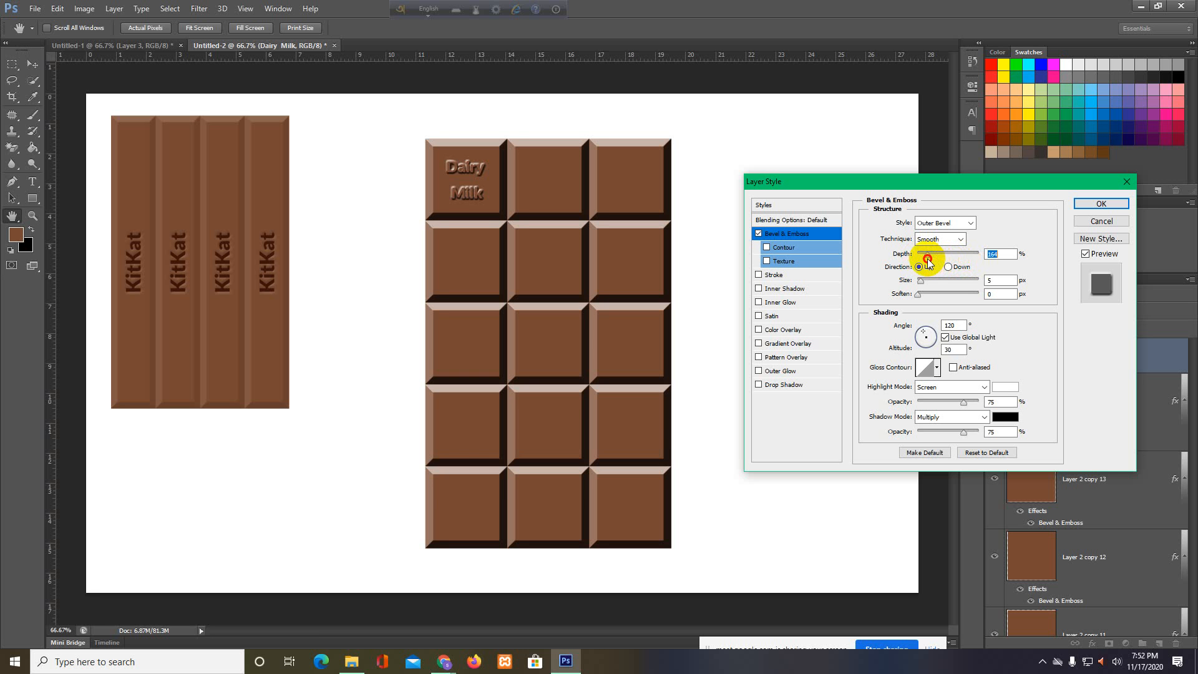
click(1101, 204)
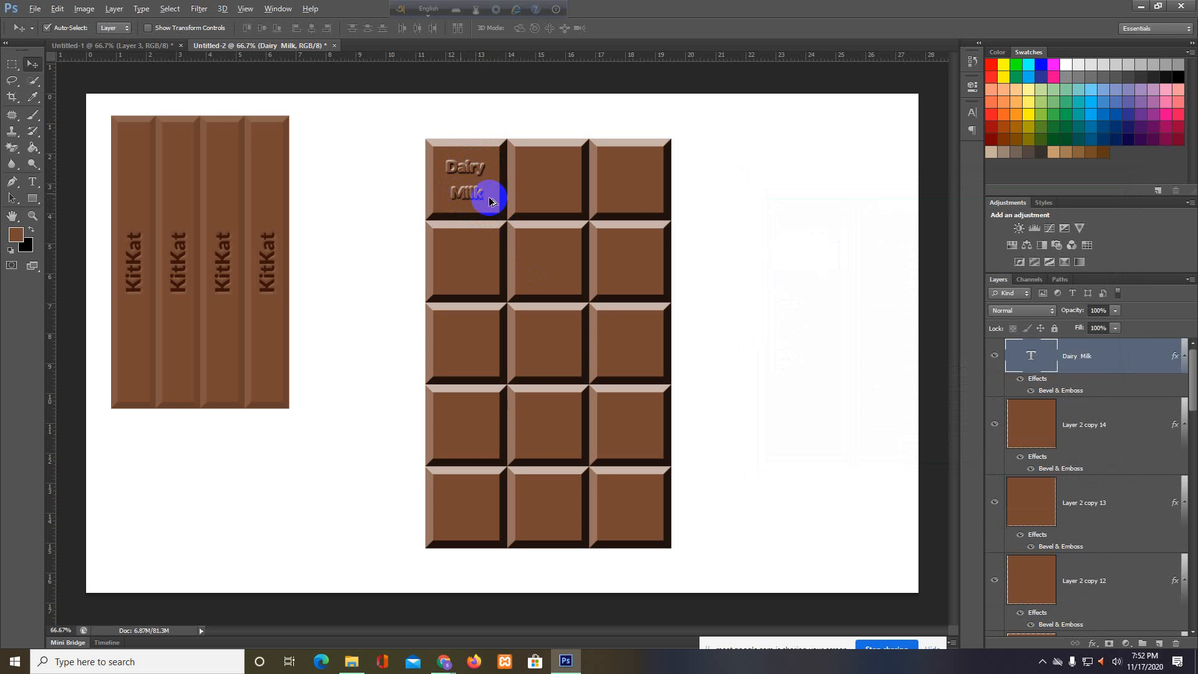
With Auto-Select off, duplicate the embossed Dairy Milk text onto every square, and re-enable Auto-Select to centre the first copy in the fourth row
click(48, 28)
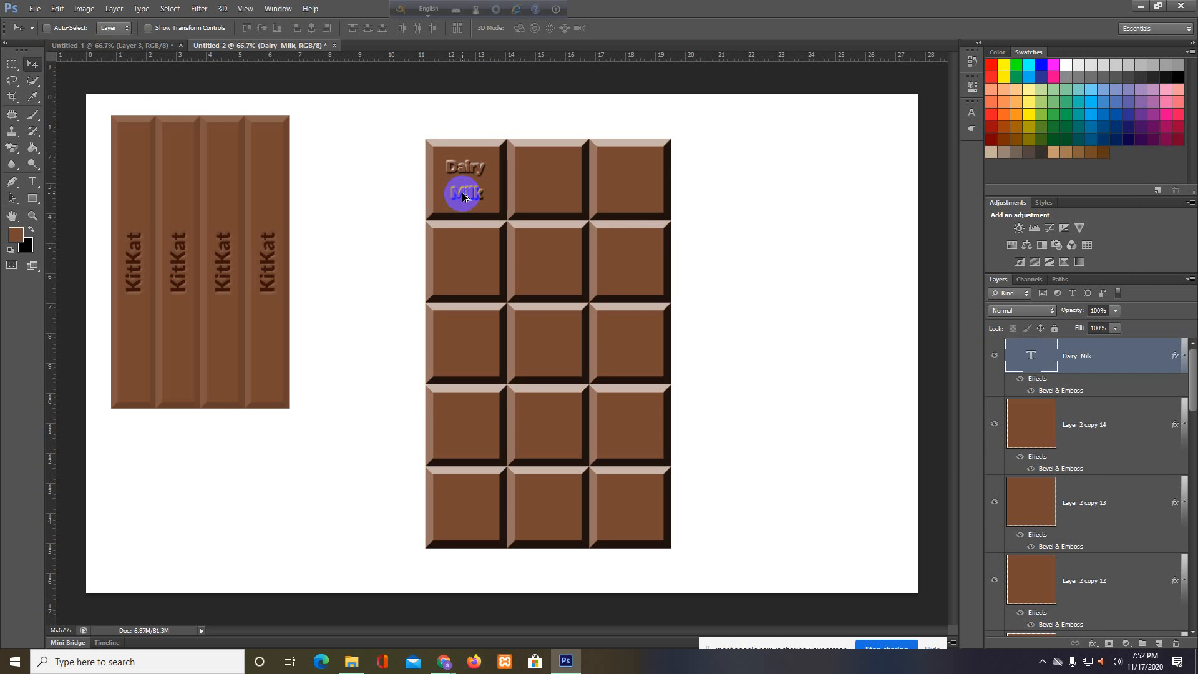
drag(464, 197, 544, 196)
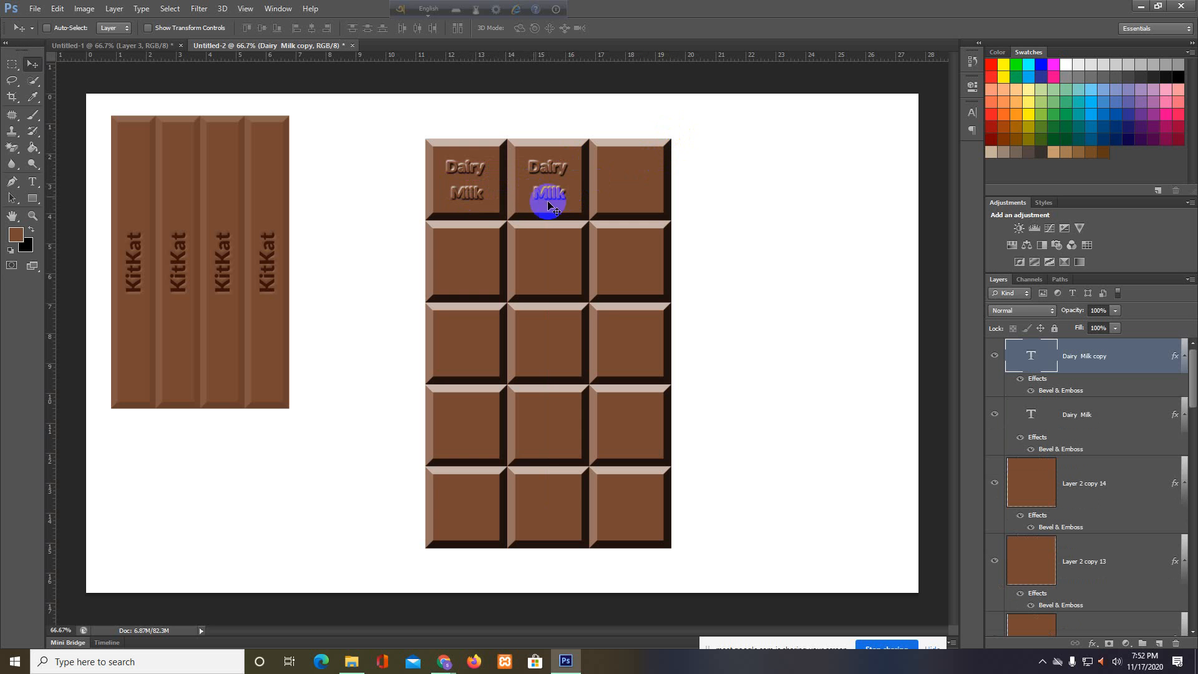
drag(546, 197, 629, 279)
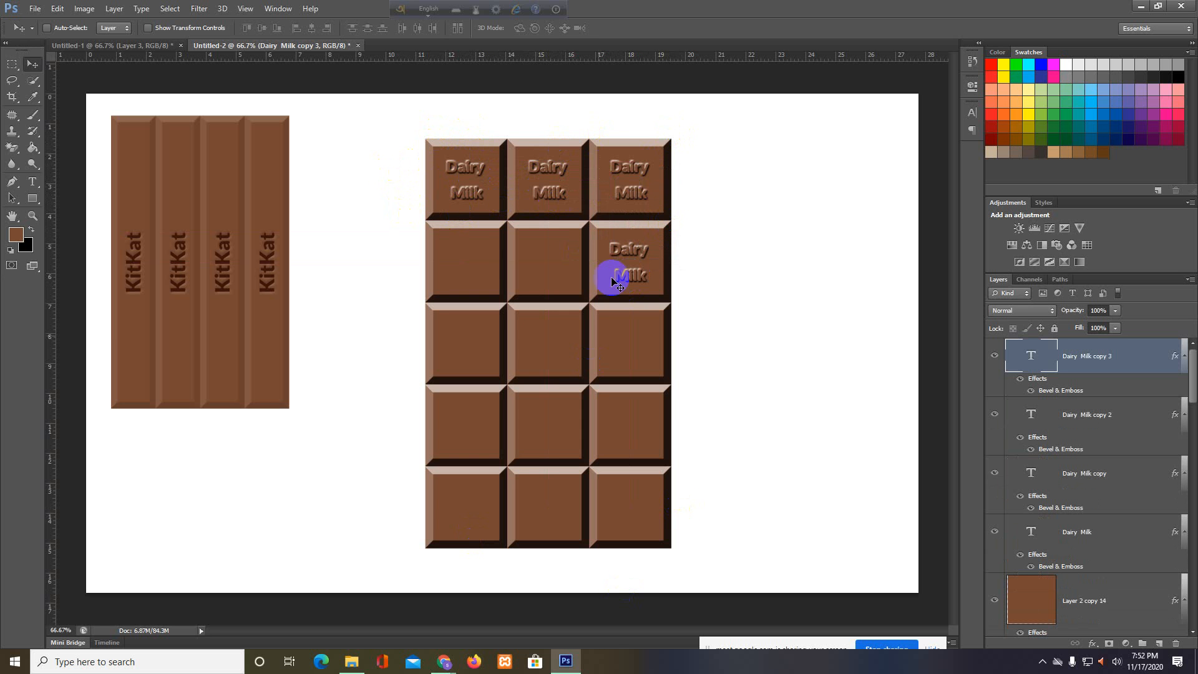
drag(629, 278, 628, 526)
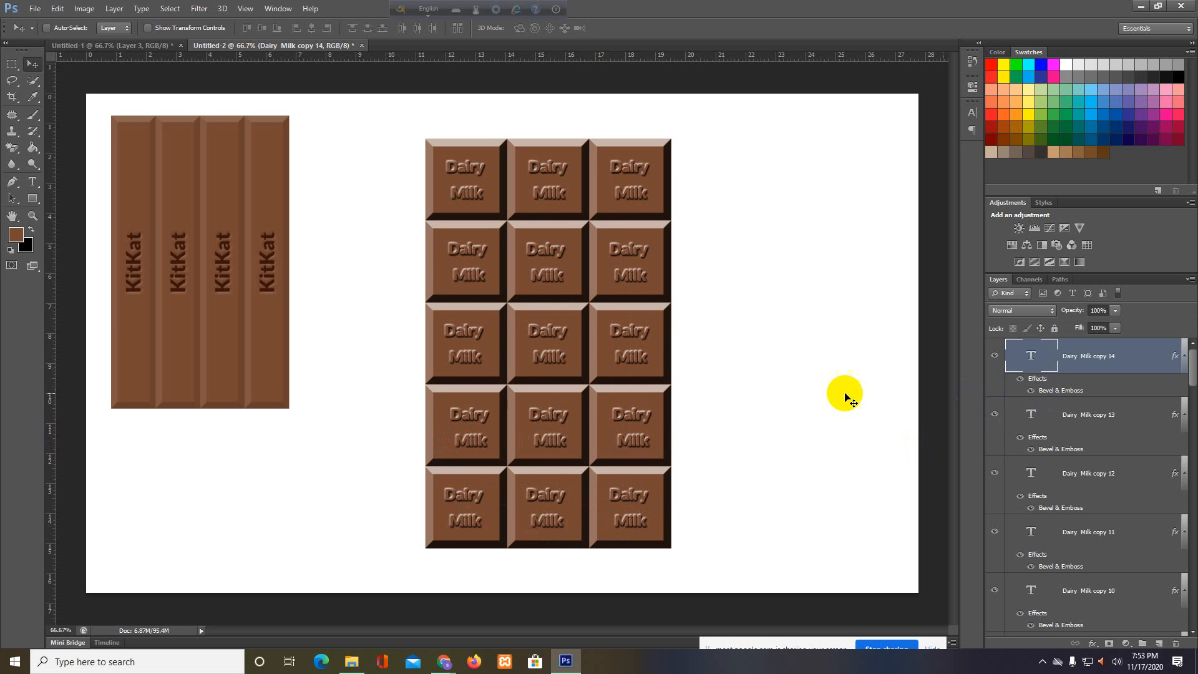
click(47, 28)
click(450, 415)
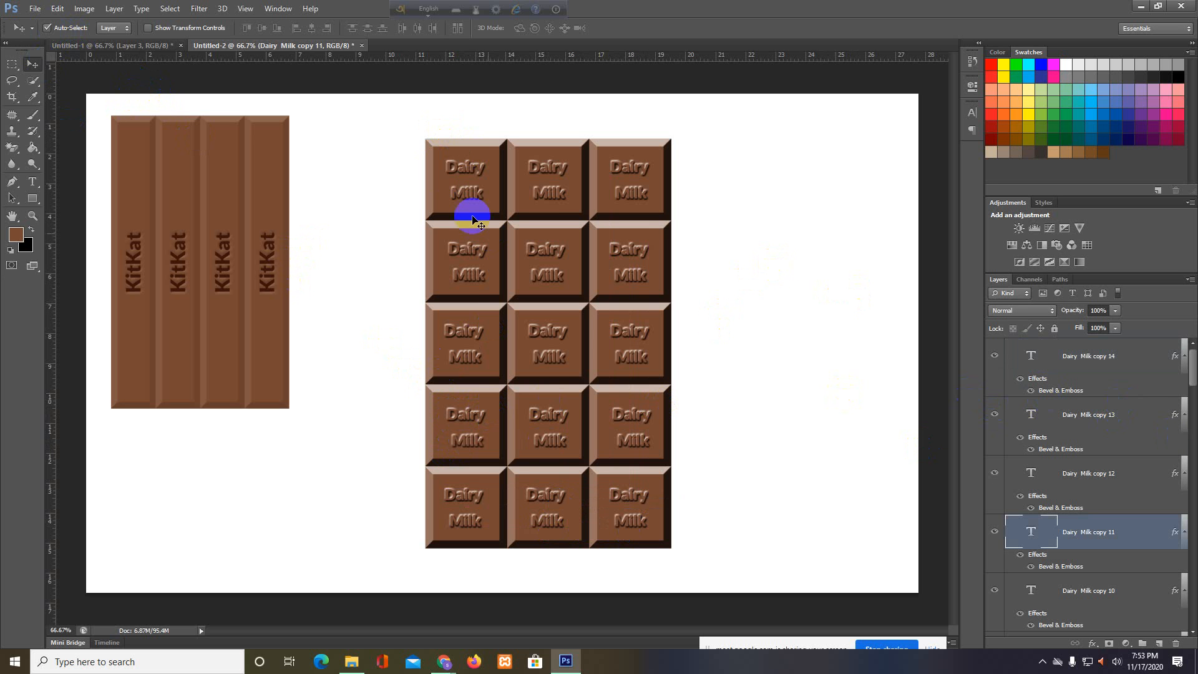
Group all layers of the chocolate grid and its lettering, and name the group Dairy Milk
drag(393, 124, 763, 569)
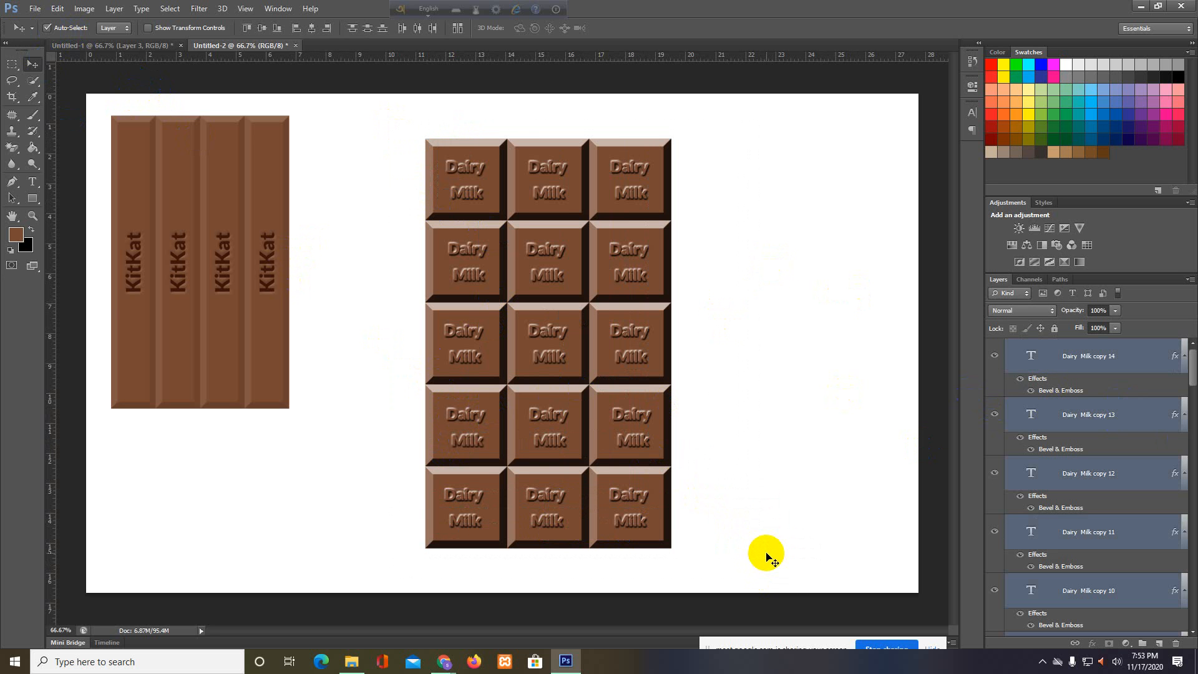
key(ctrl+g)
click(1054, 350)
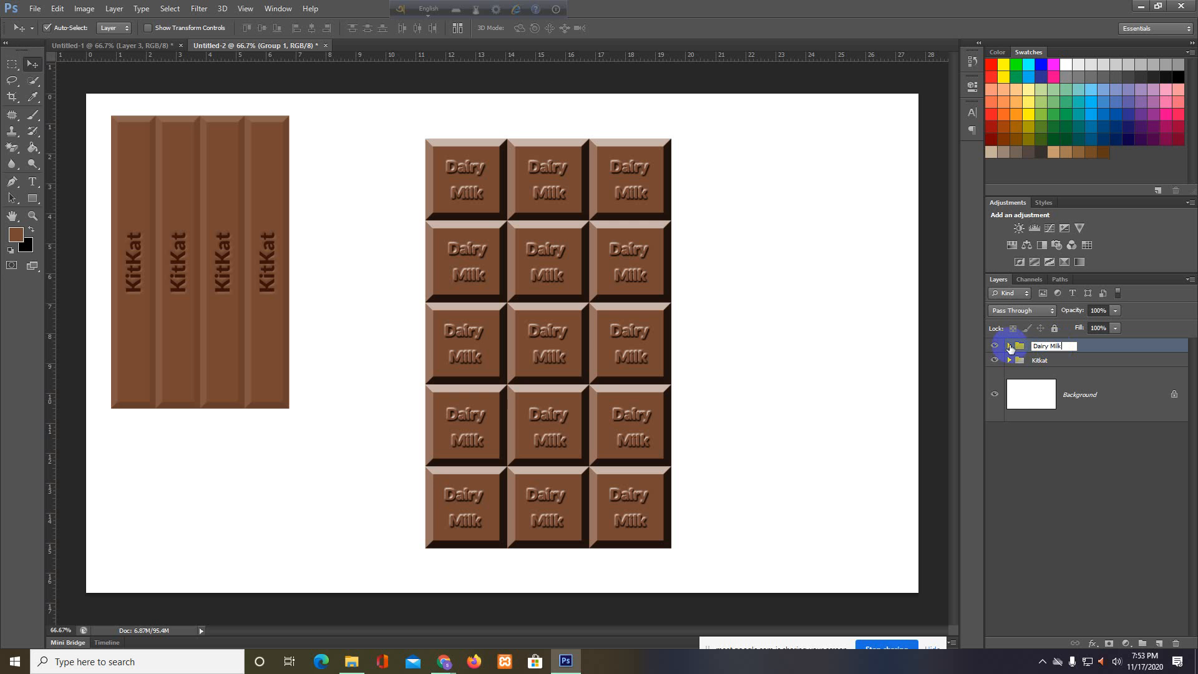
click(1058, 506)
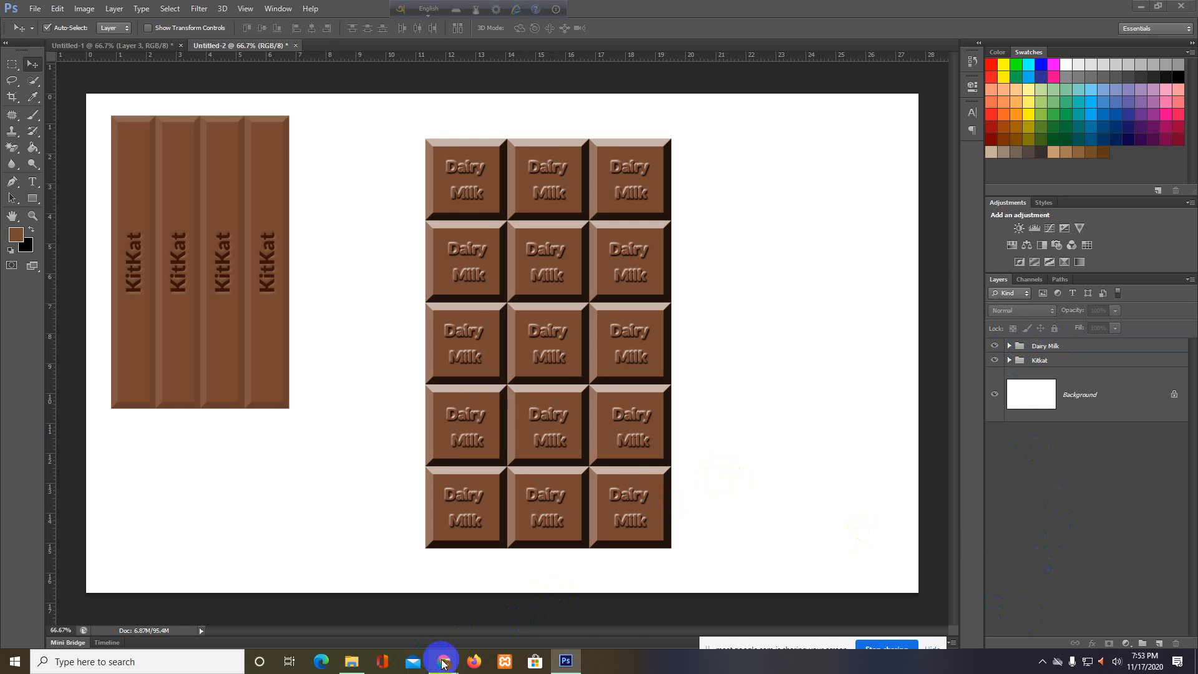
Check the meeting page in the browser and return to Photoshop
mouse_move(444, 661)
click(366, 608)
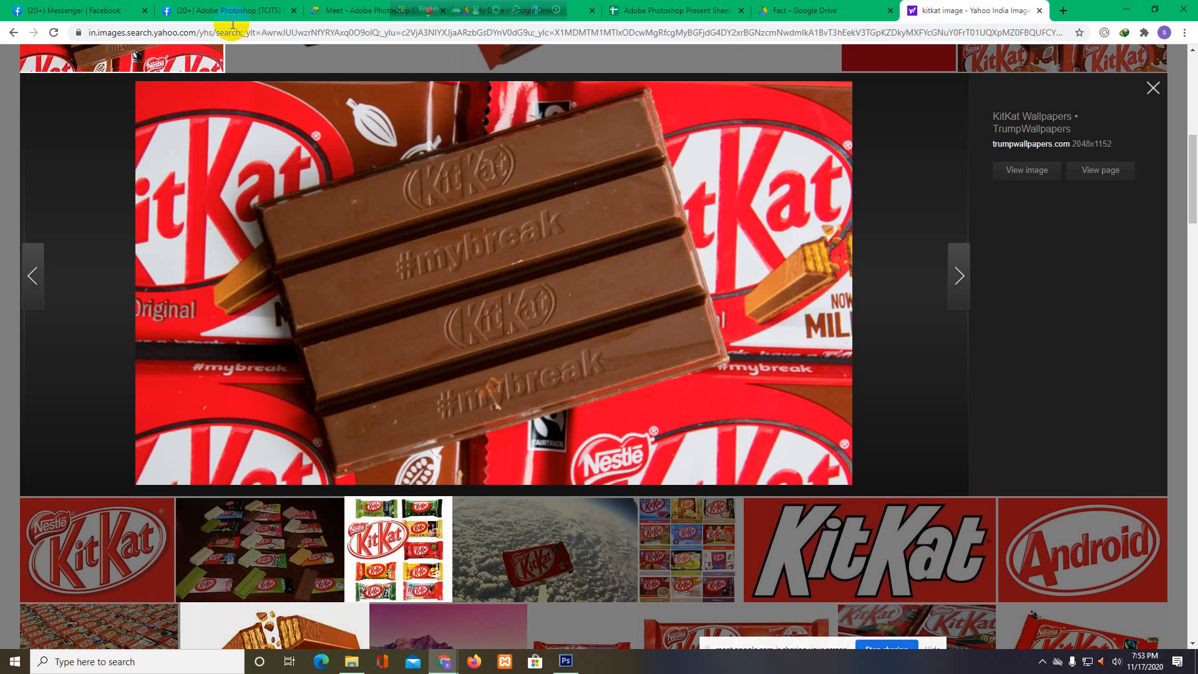
click(349, 11)
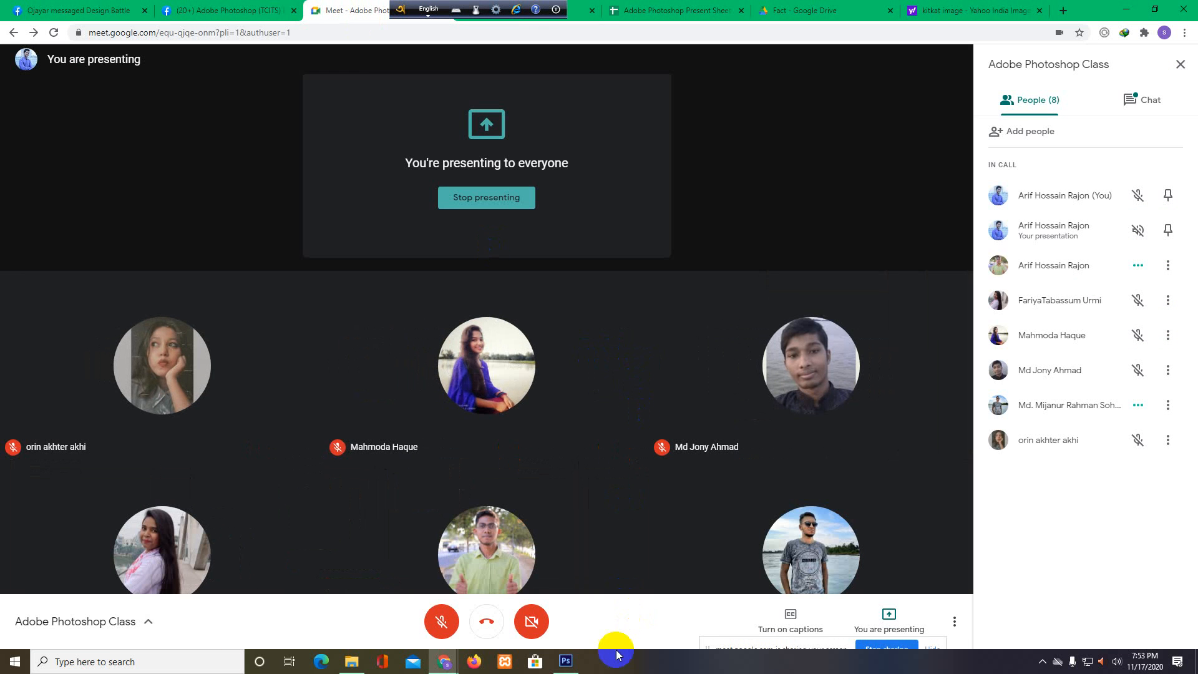
click(566, 661)
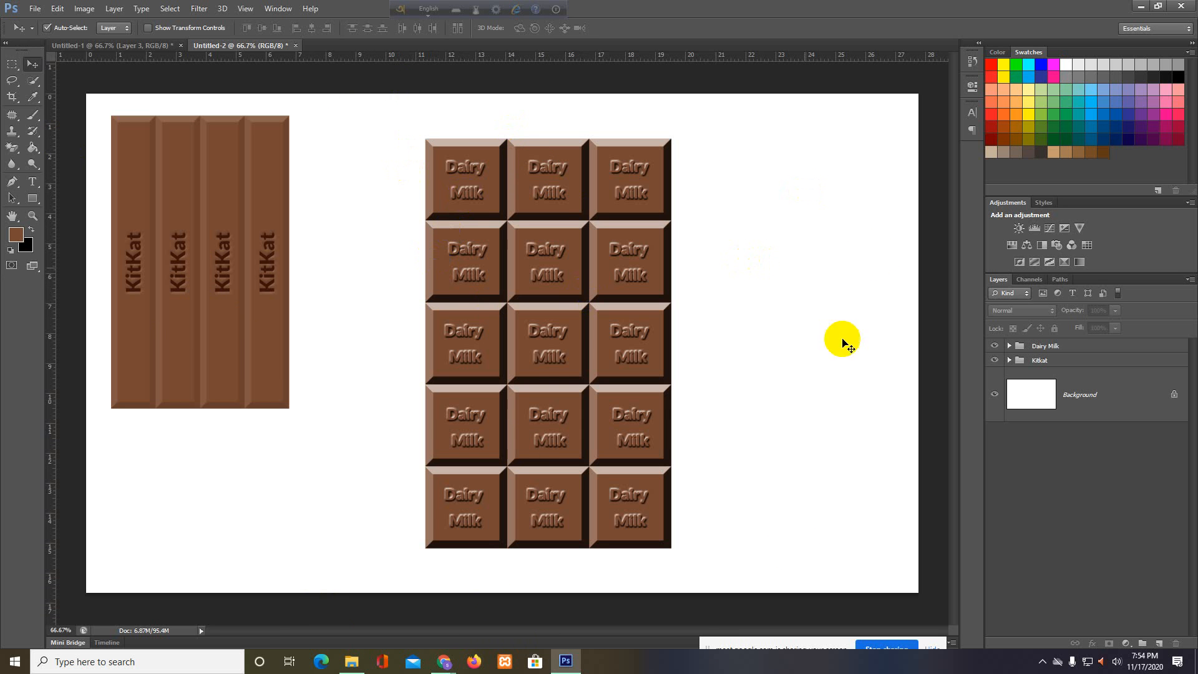
Export the artwork for web as a high-quality JPEG named Chocklae in the Ledp work folder
click(35, 9)
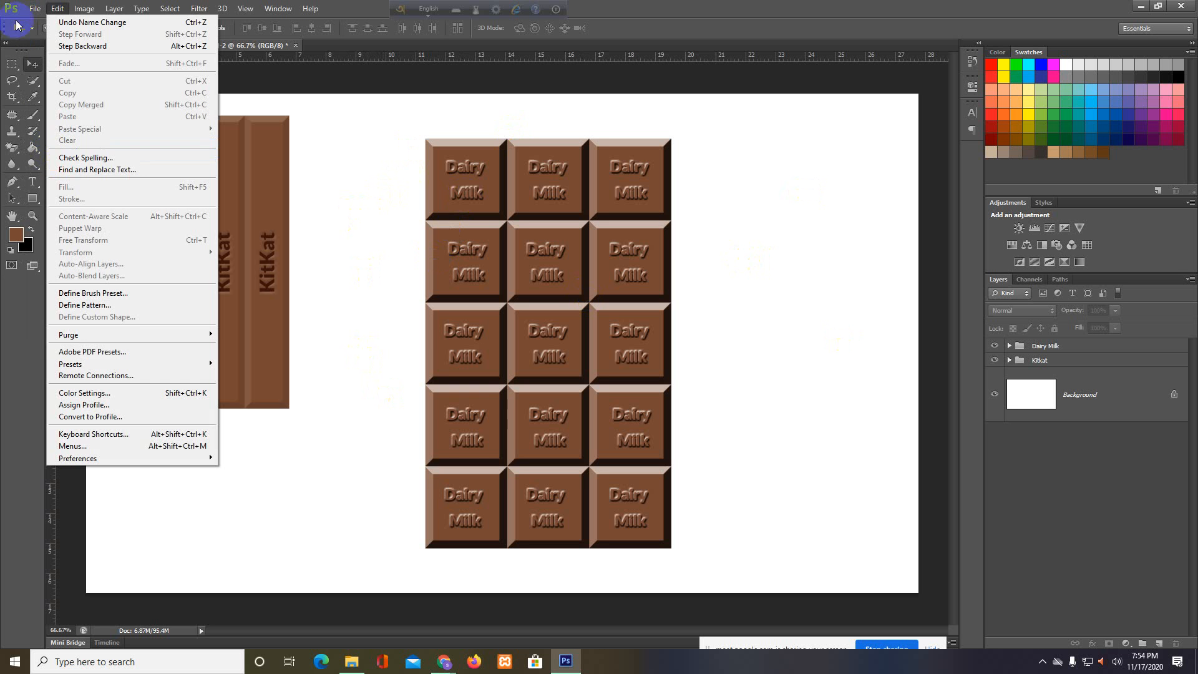
click(56, 182)
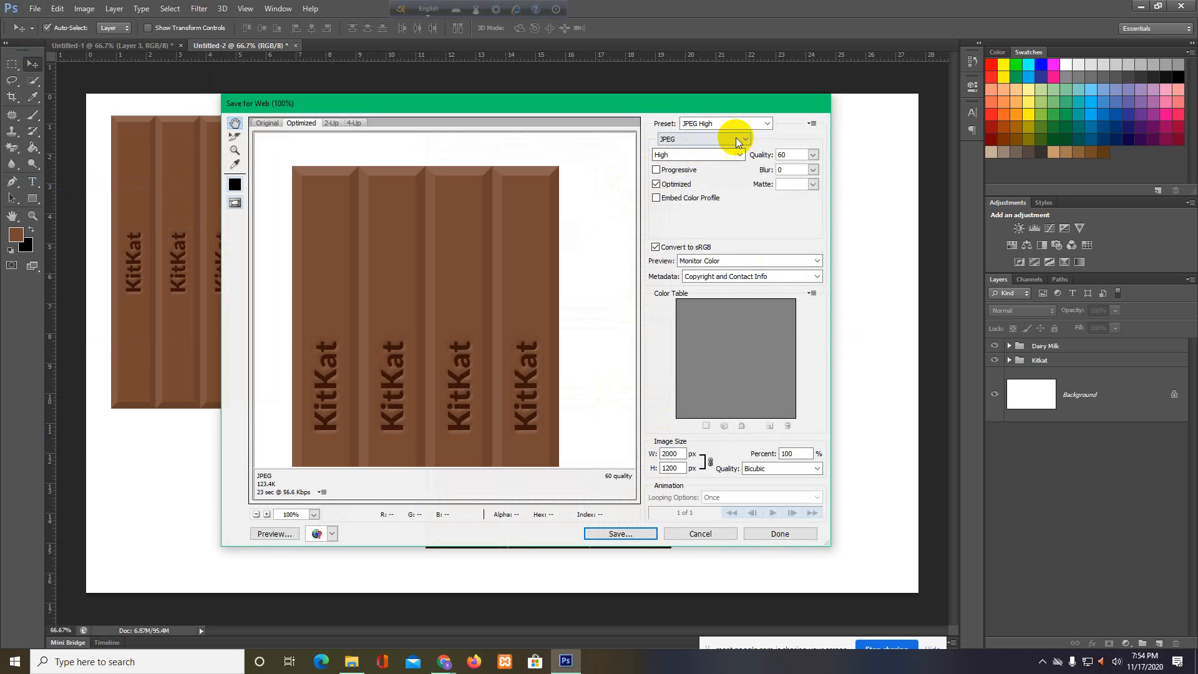
click(626, 530)
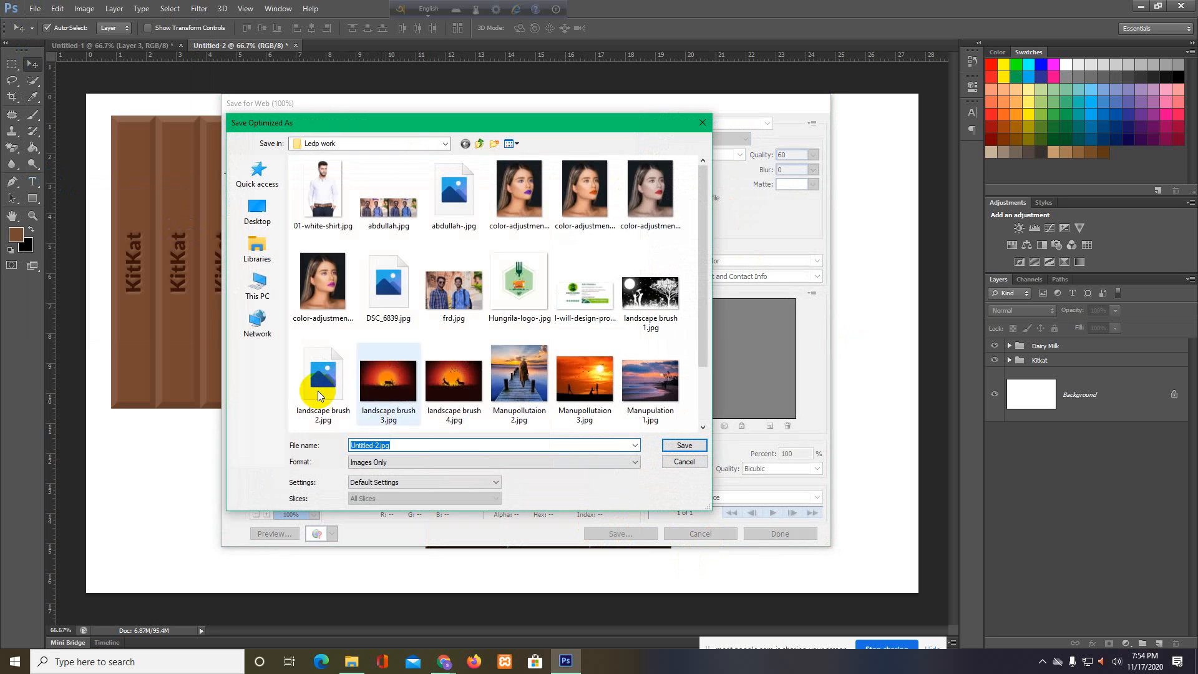
scroll(396, 354, down, 2)
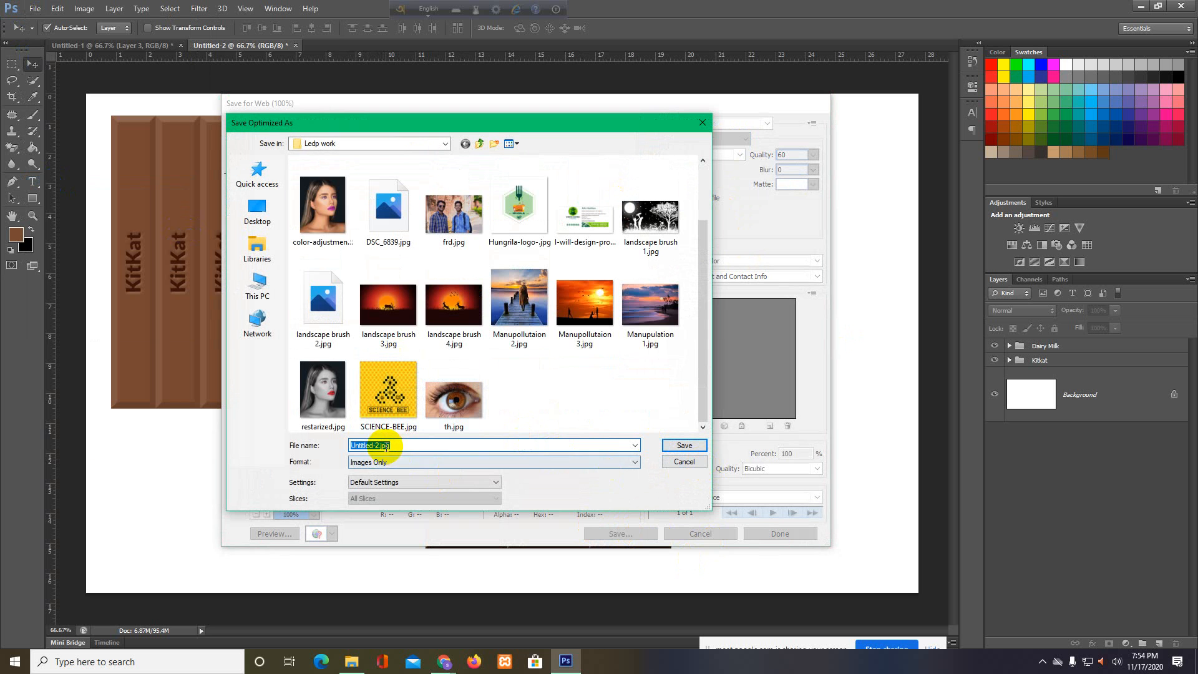
drag(379, 446, 318, 446)
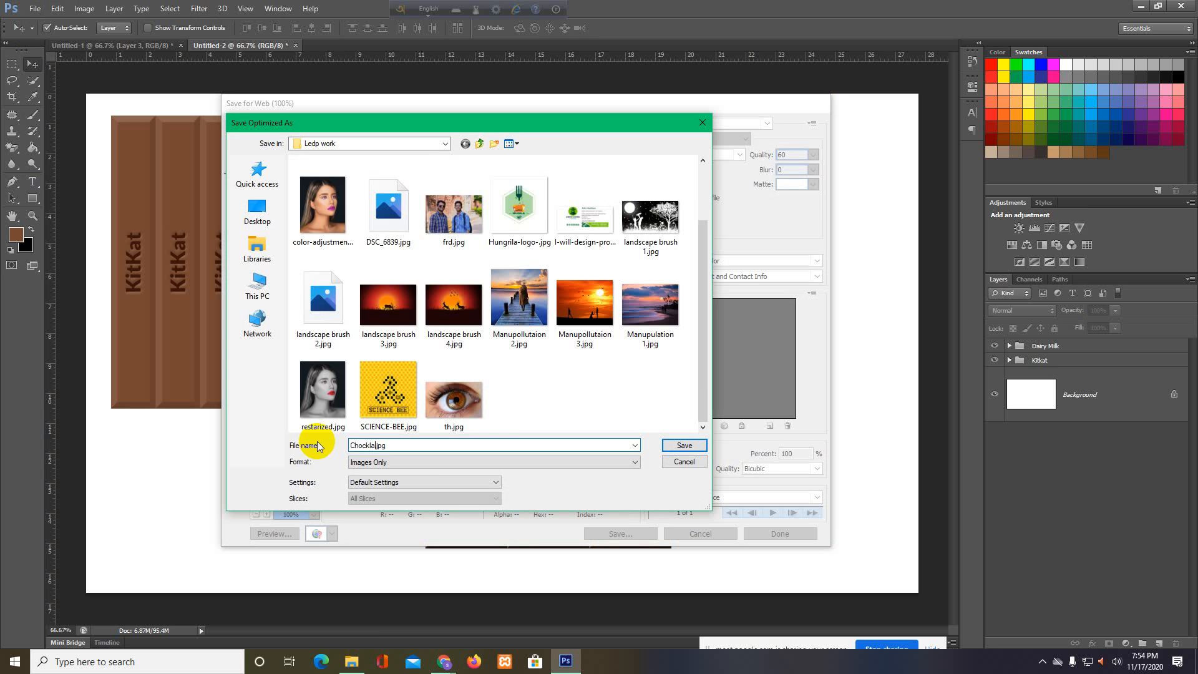
click(678, 447)
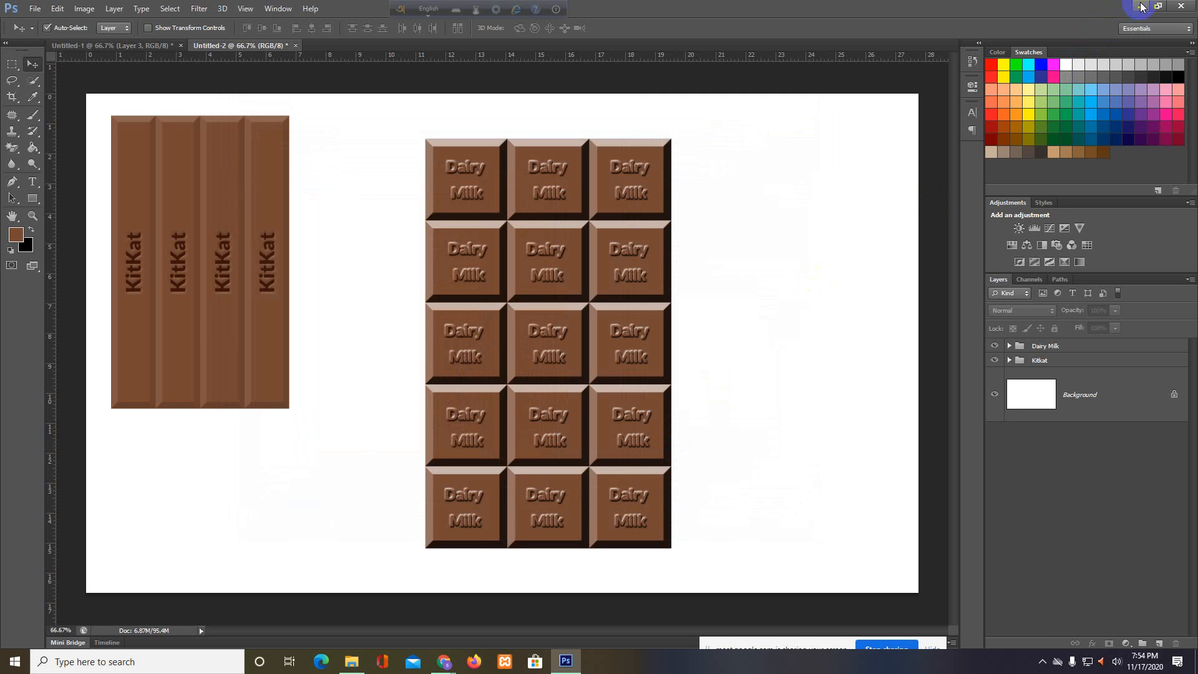
Open the exported Chocklae.jpg from the Ledp work folder in Photos to inspect it, and return to Photoshop
click(1142, 8)
click(350, 660)
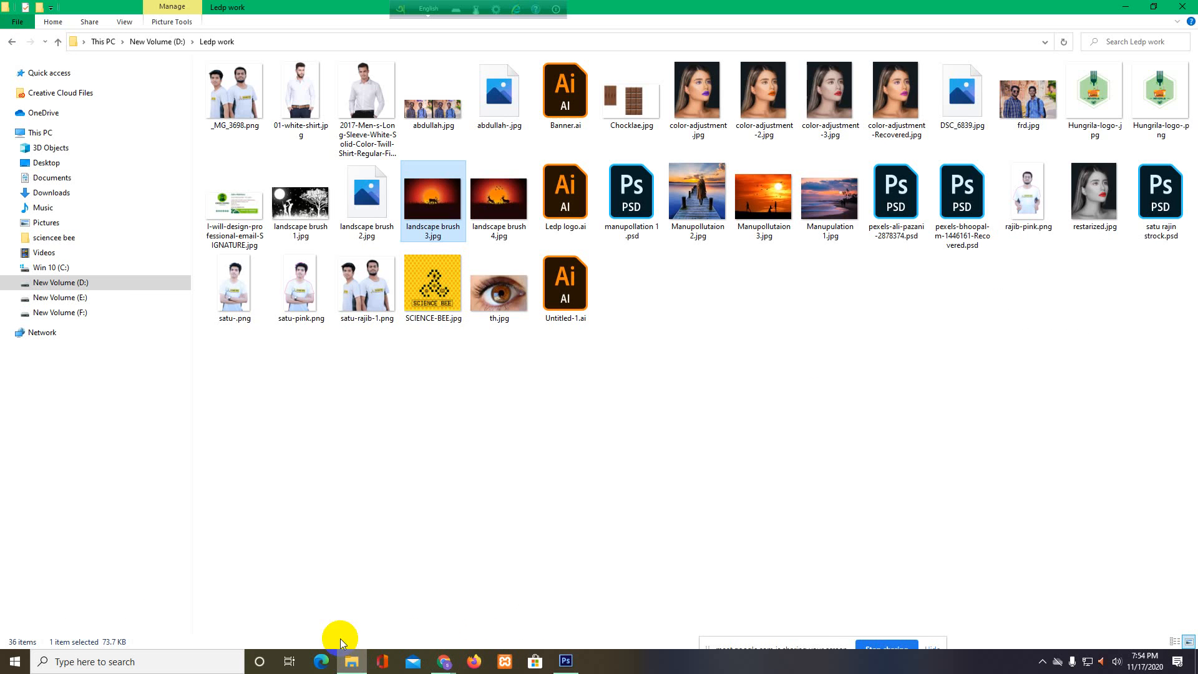
double_click(610, 96)
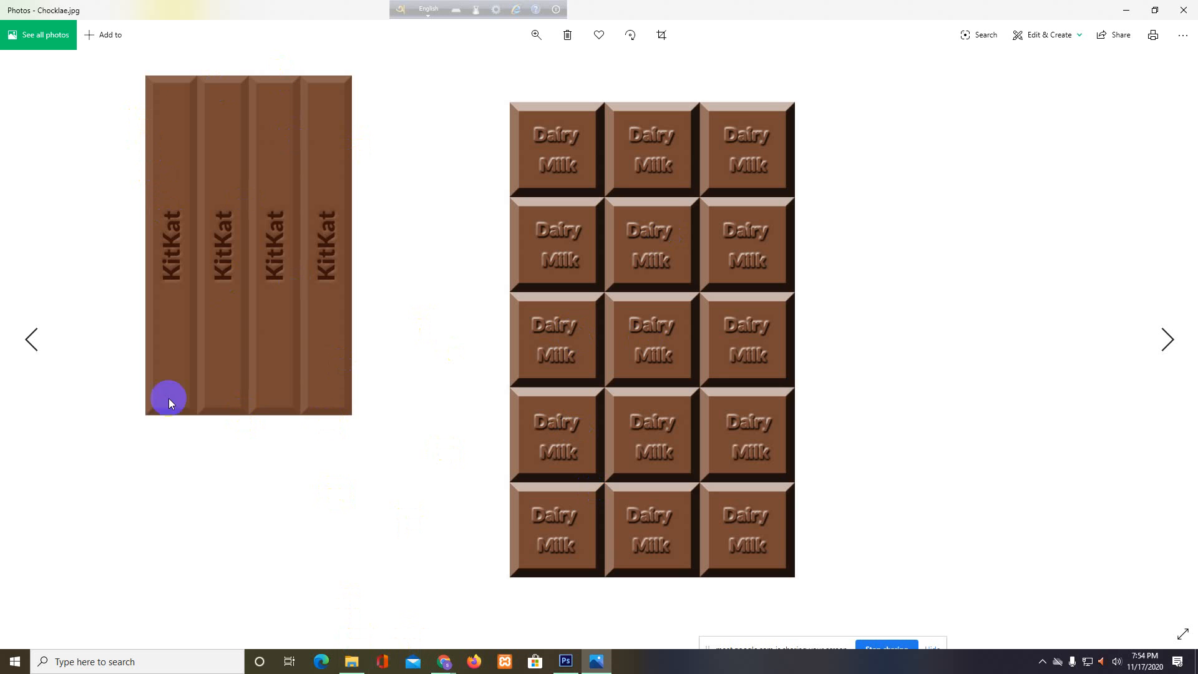
click(1127, 10)
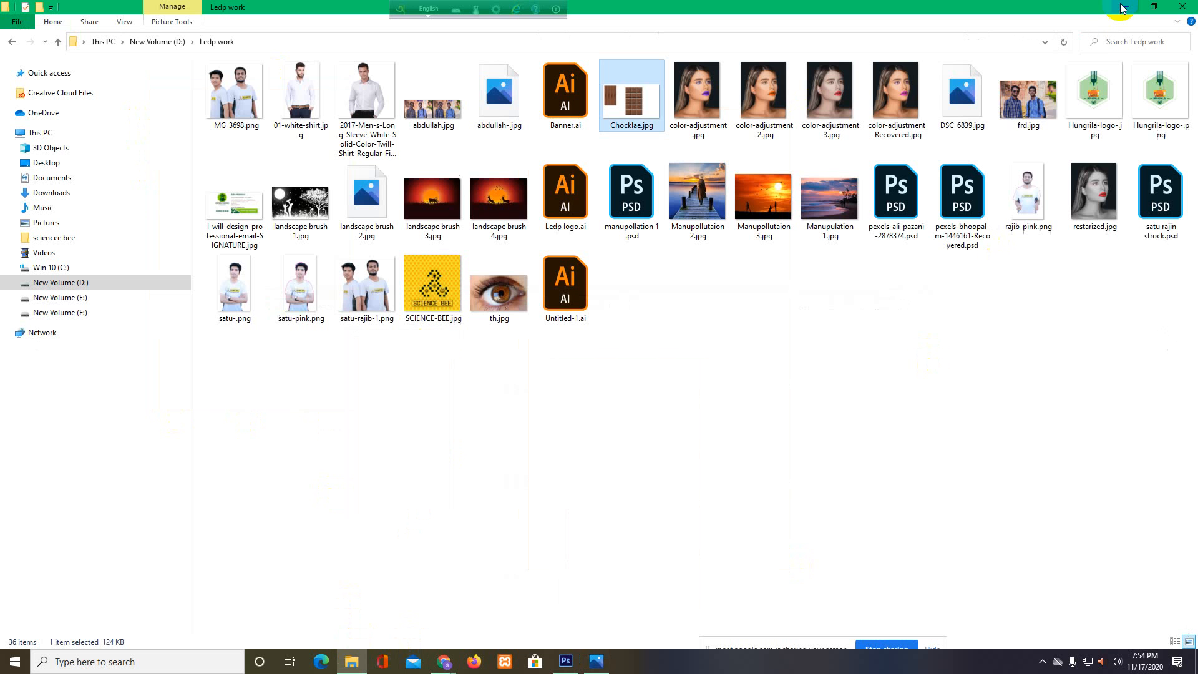
click(566, 661)
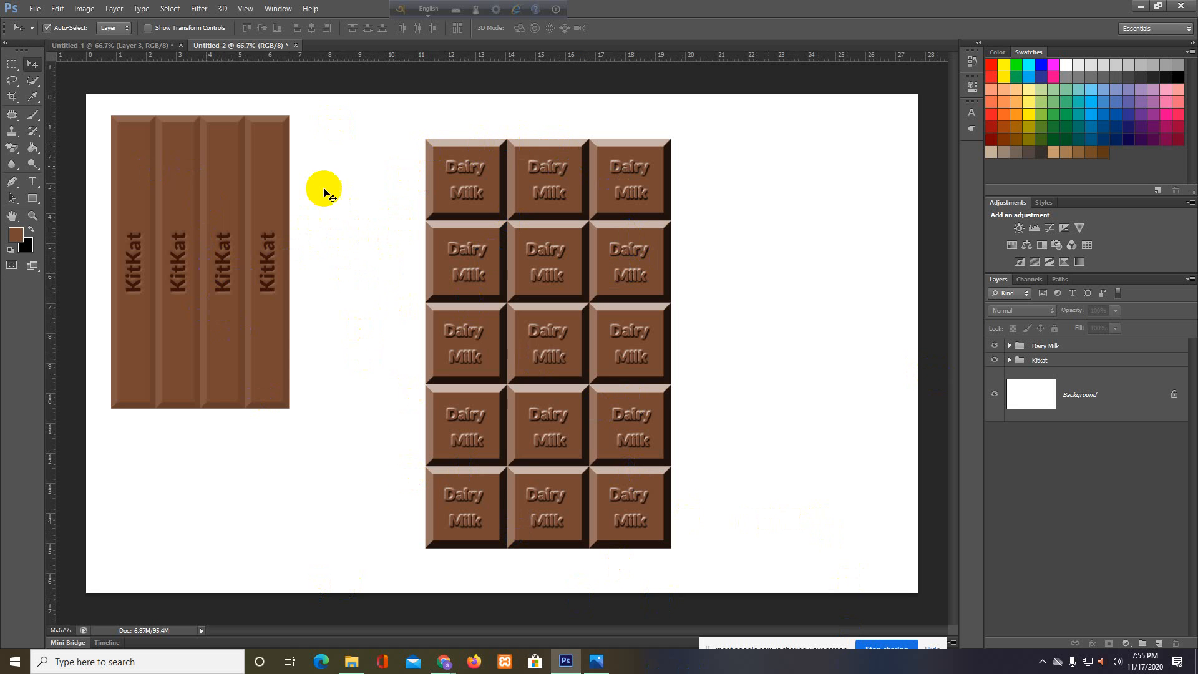
Hide the Dairy Milk group
click(995, 345)
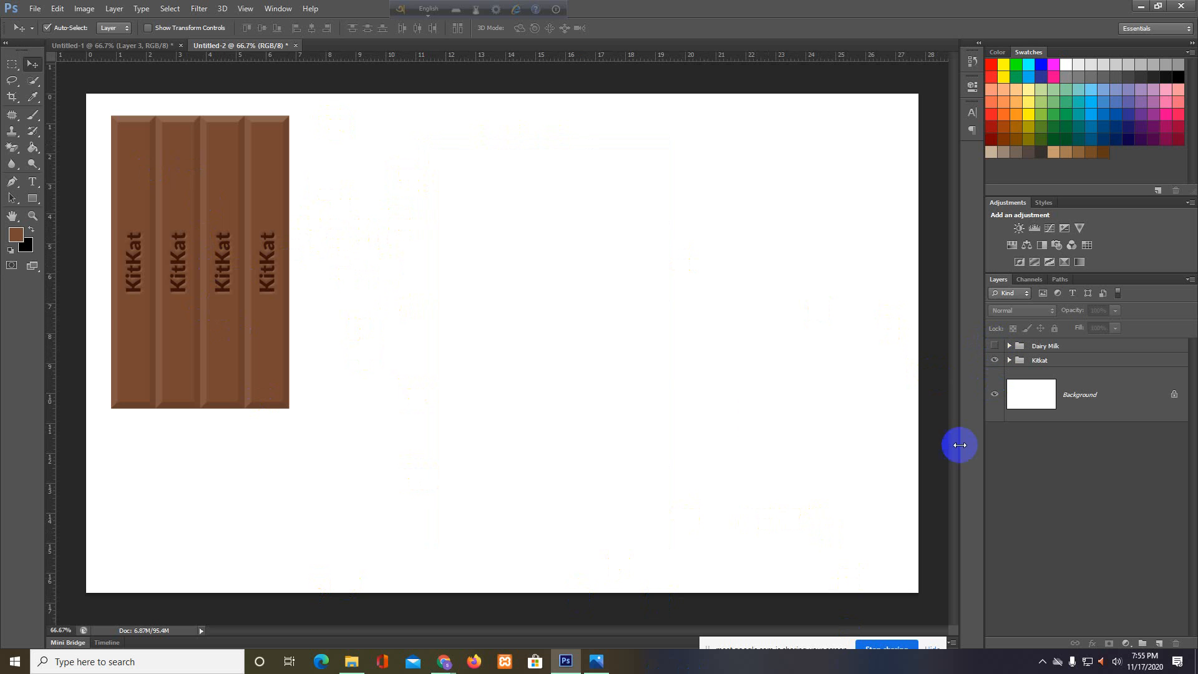
Export the visible KitKat bar for web as a PNG-24 named Kitkate in the Ledp work folder
click(35, 10)
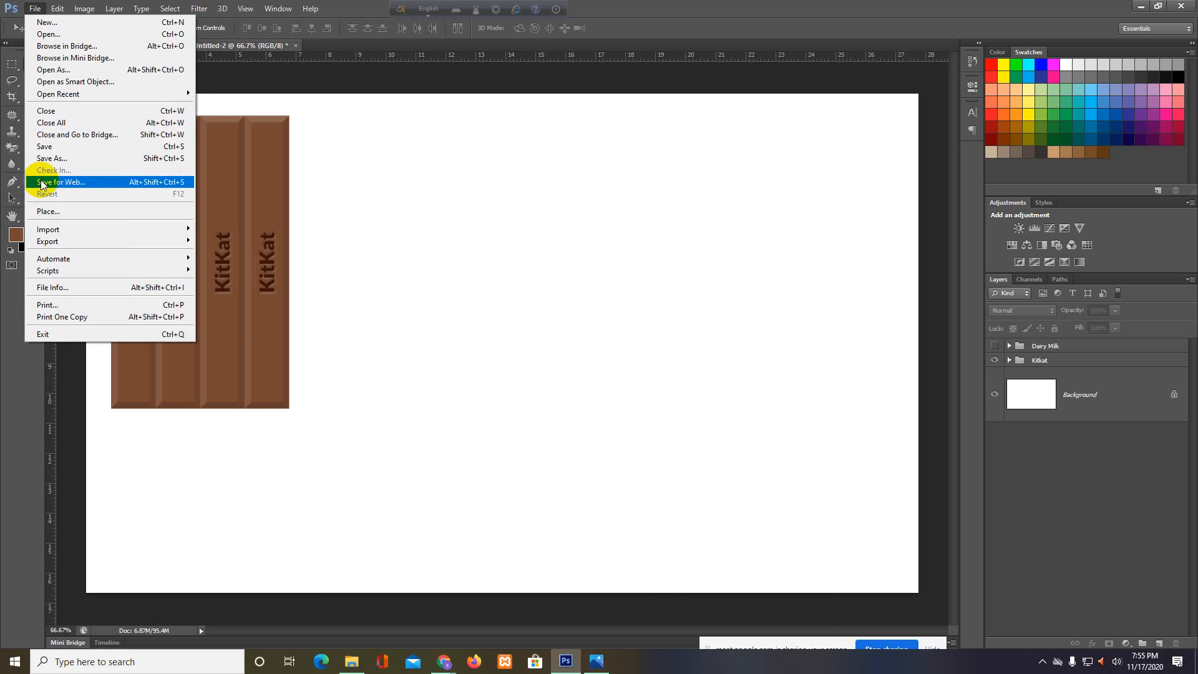
click(61, 183)
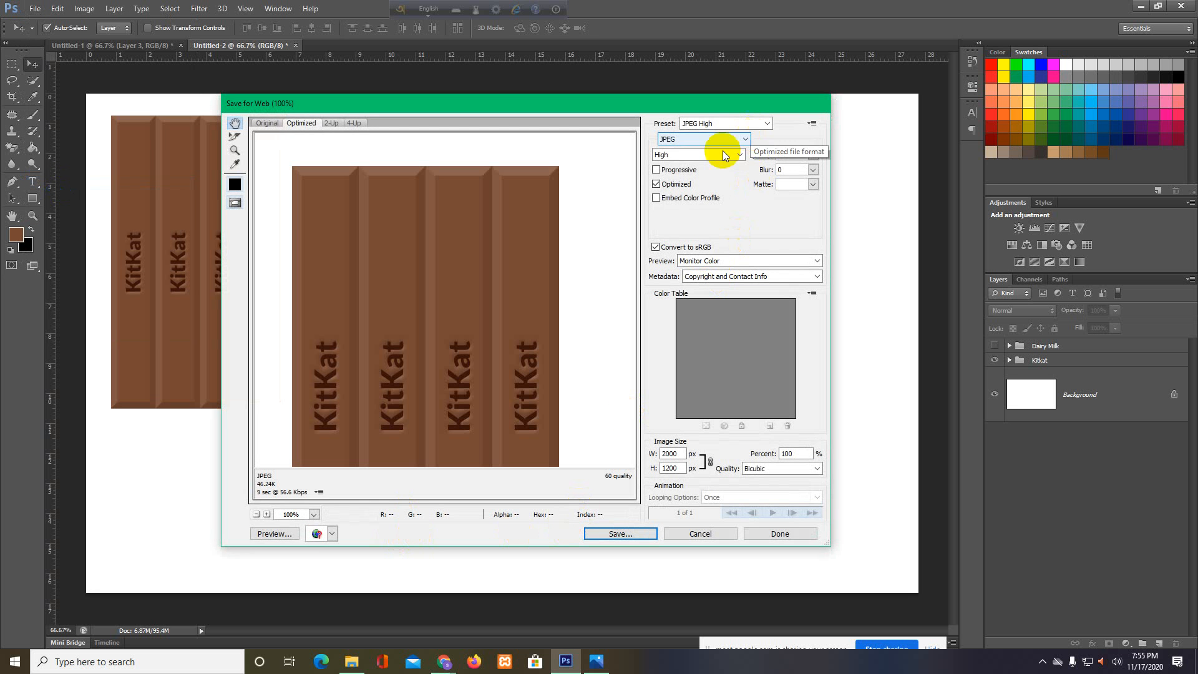
click(744, 143)
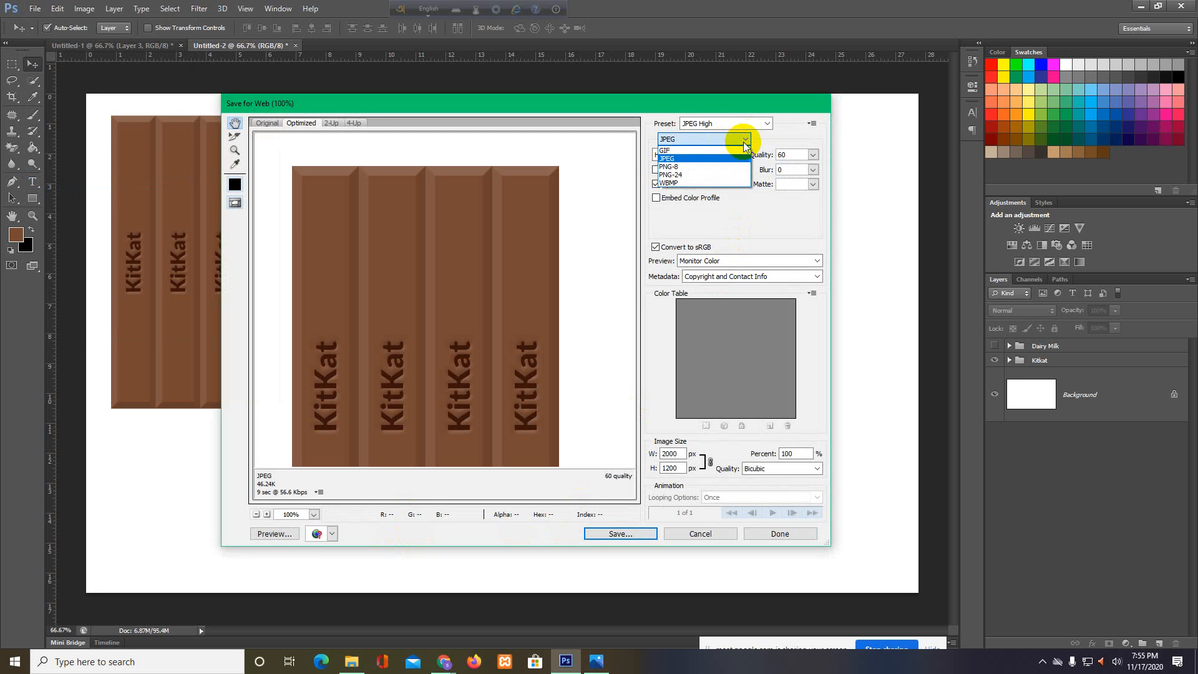
click(687, 175)
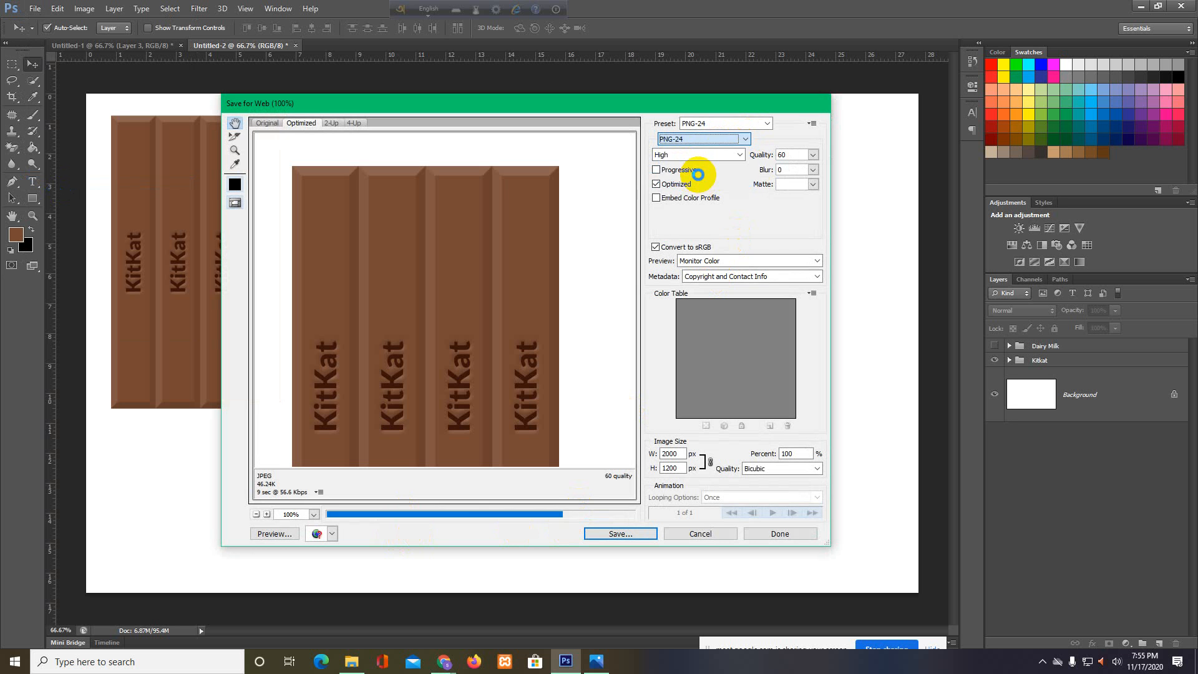
click(634, 534)
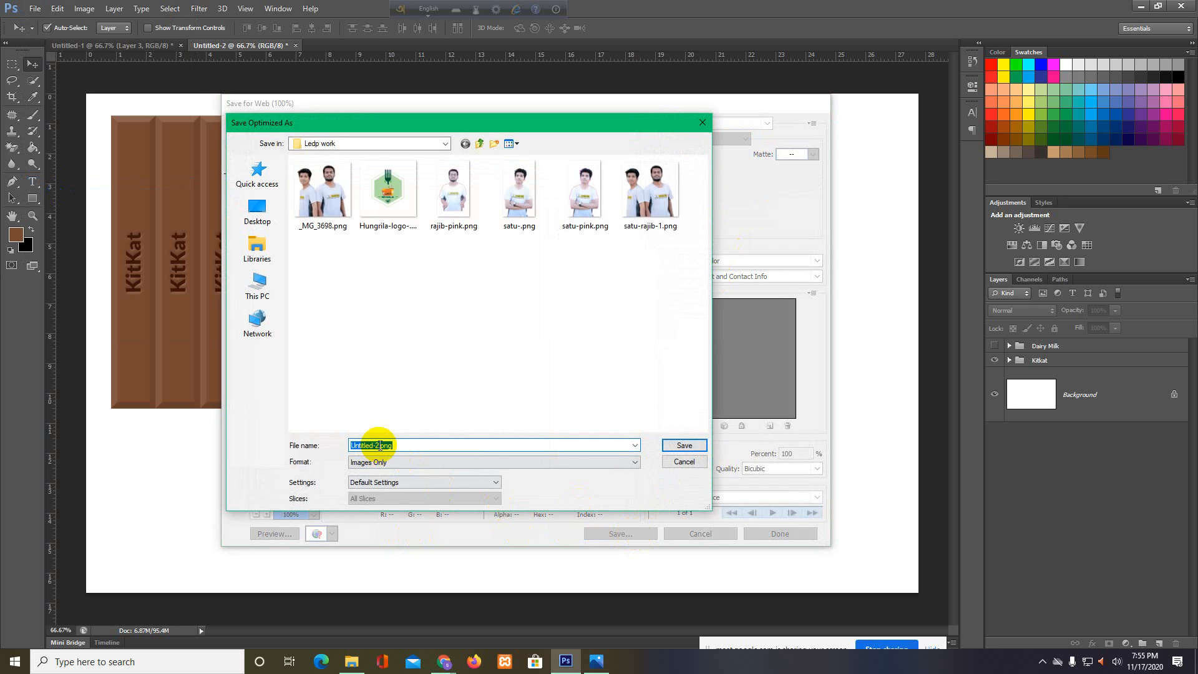
drag(380, 445, 335, 446)
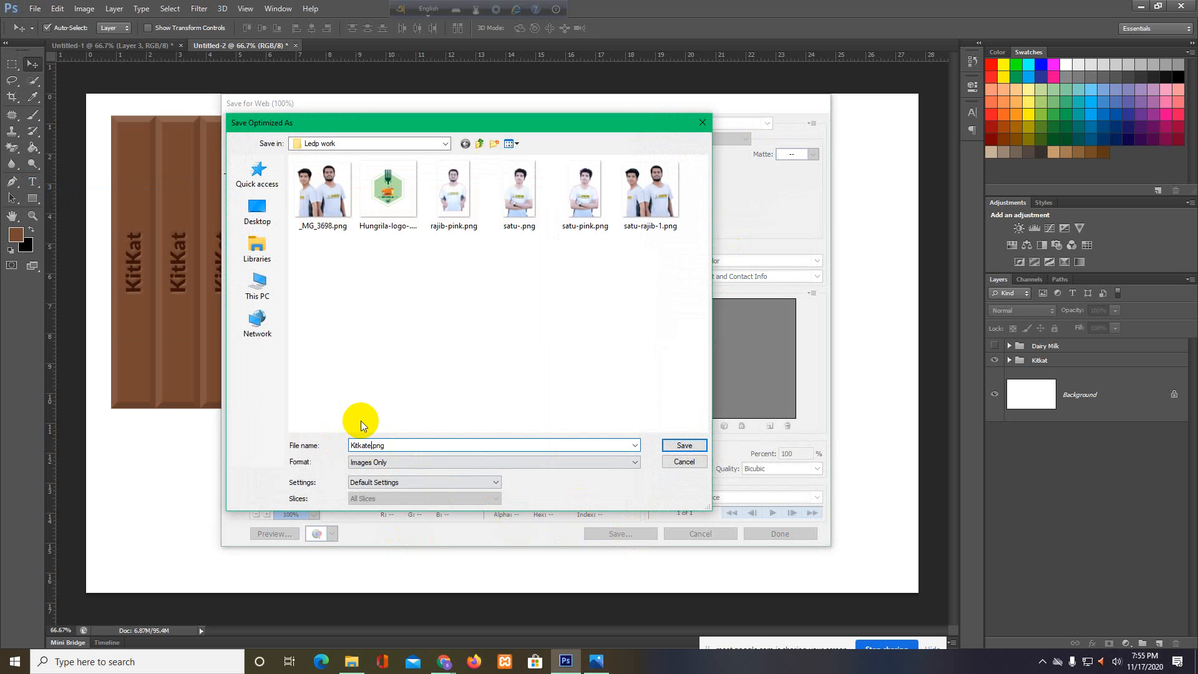
click(678, 443)
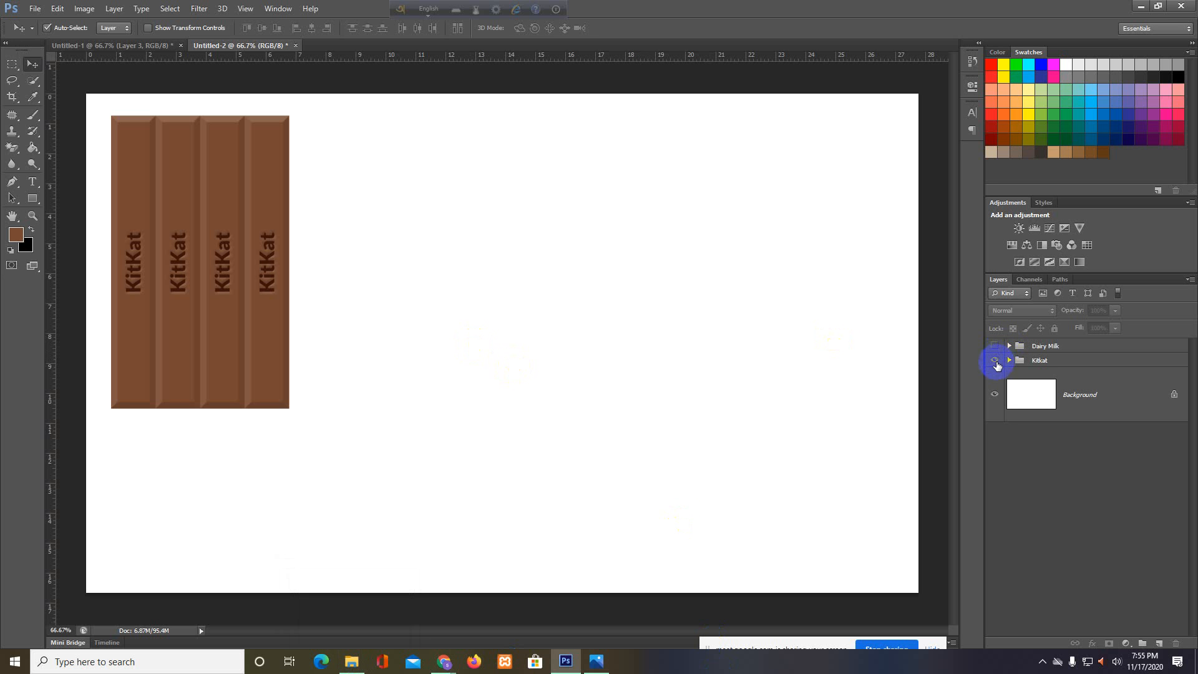
Hide the Kitkat group and show the Dairy Milk group
click(995, 359)
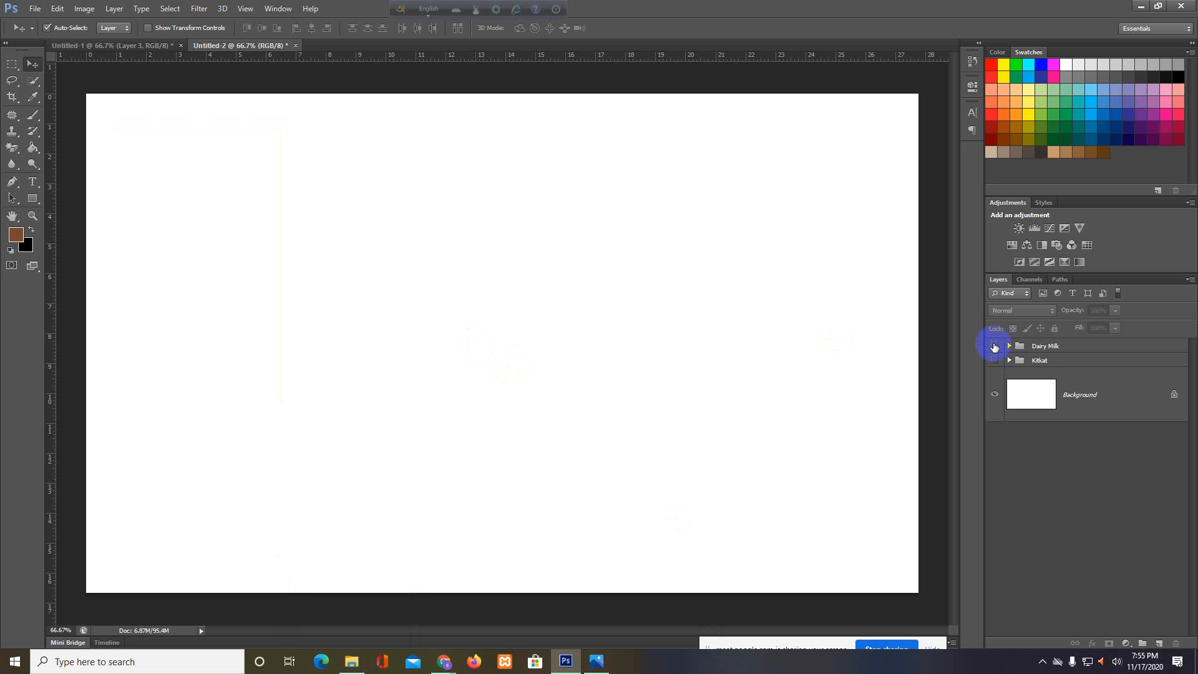
click(994, 346)
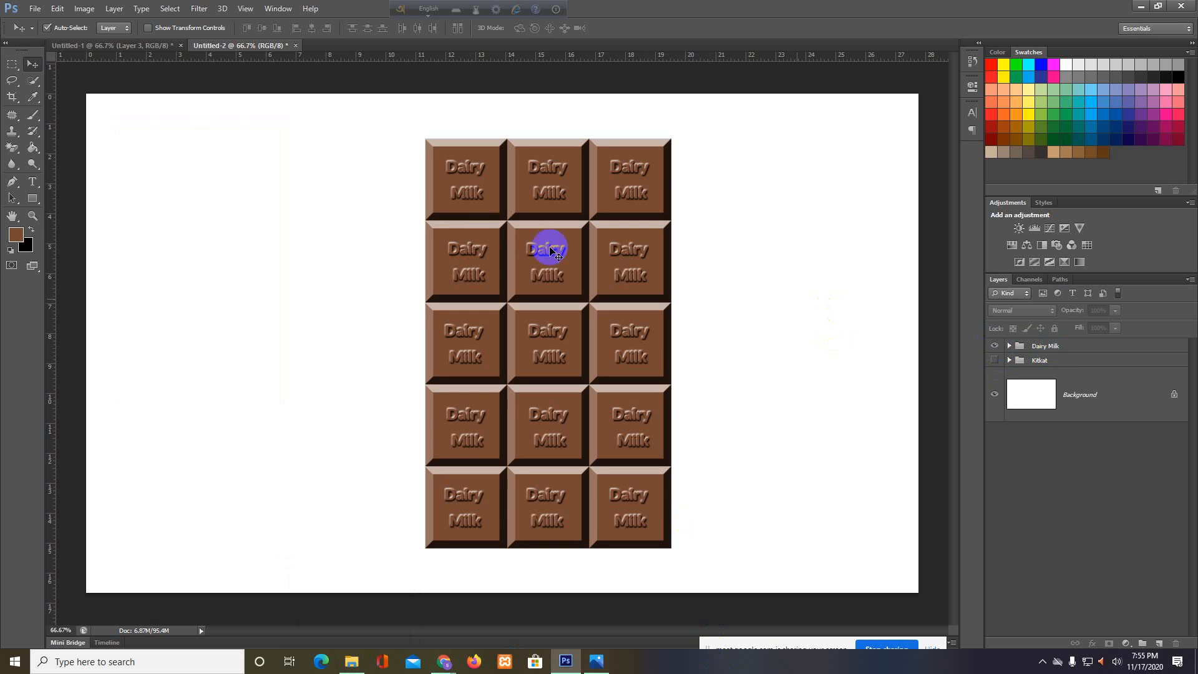
Export the Dairy Milk bar for web as a PNG-24 named Dairy Milk in the Ledp work folder, and show the Kitkat group again
click(35, 9)
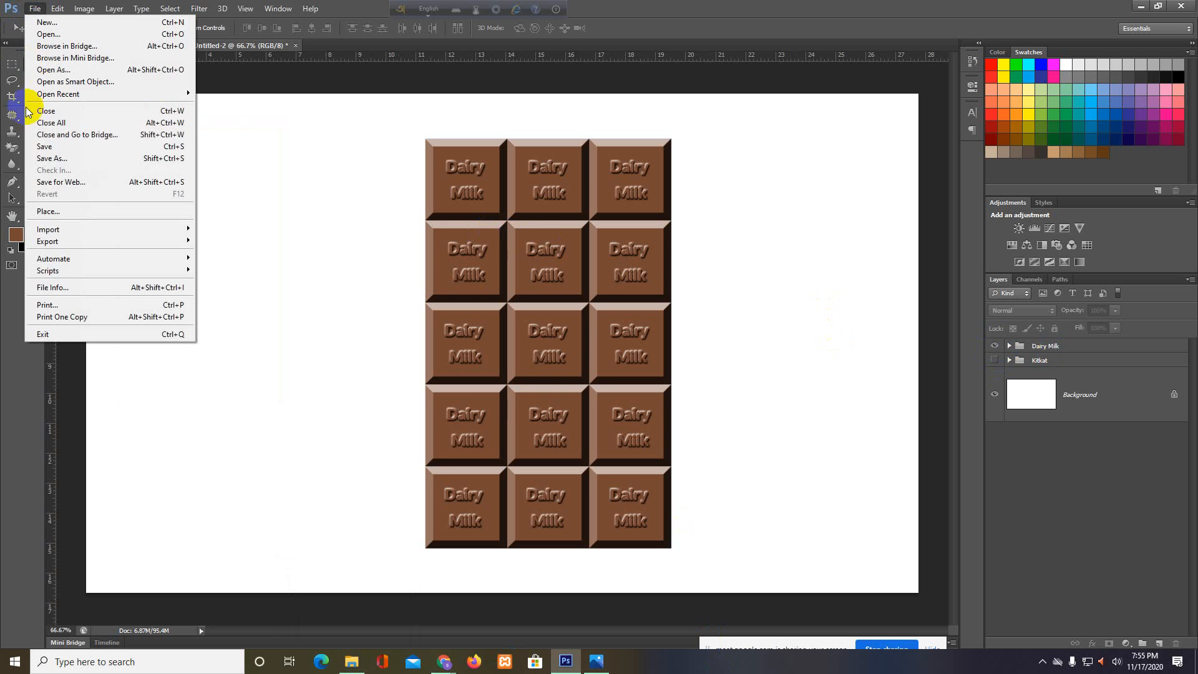
click(45, 183)
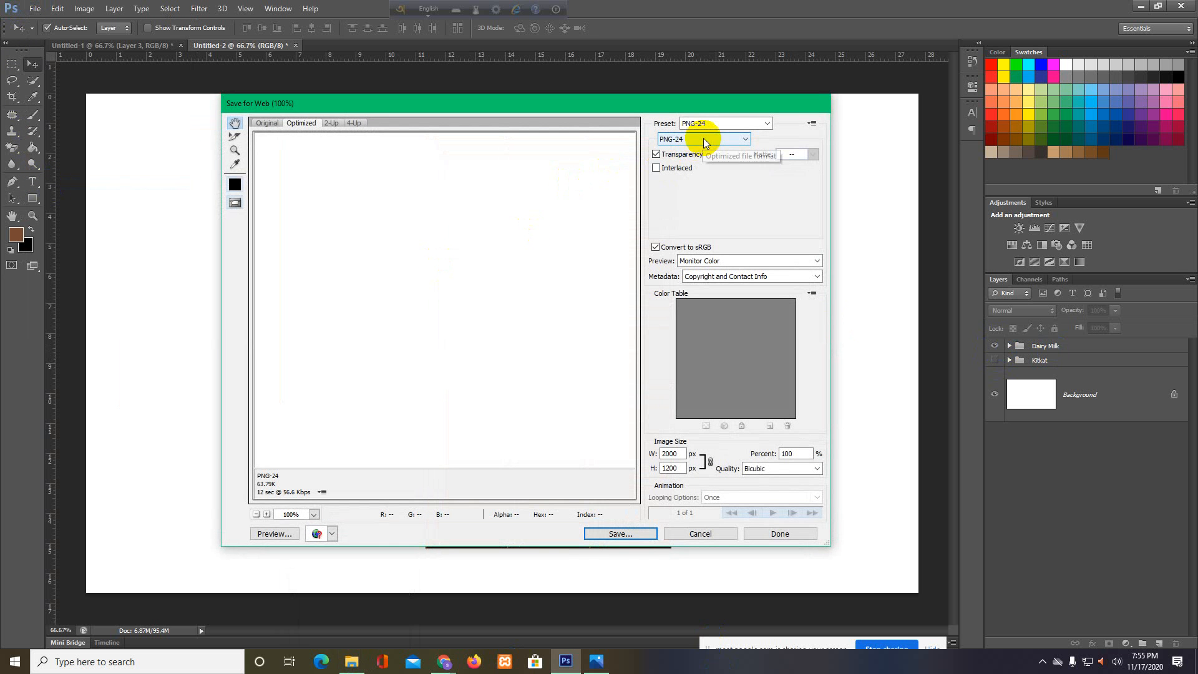
click(613, 534)
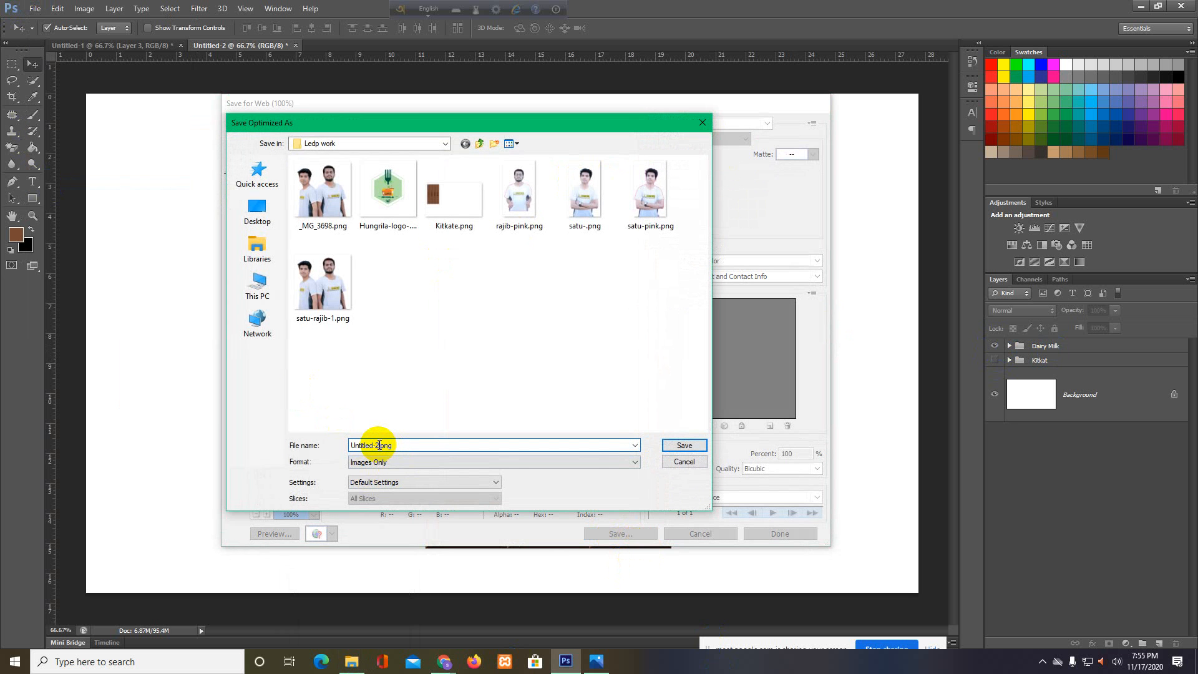
drag(381, 445, 315, 450)
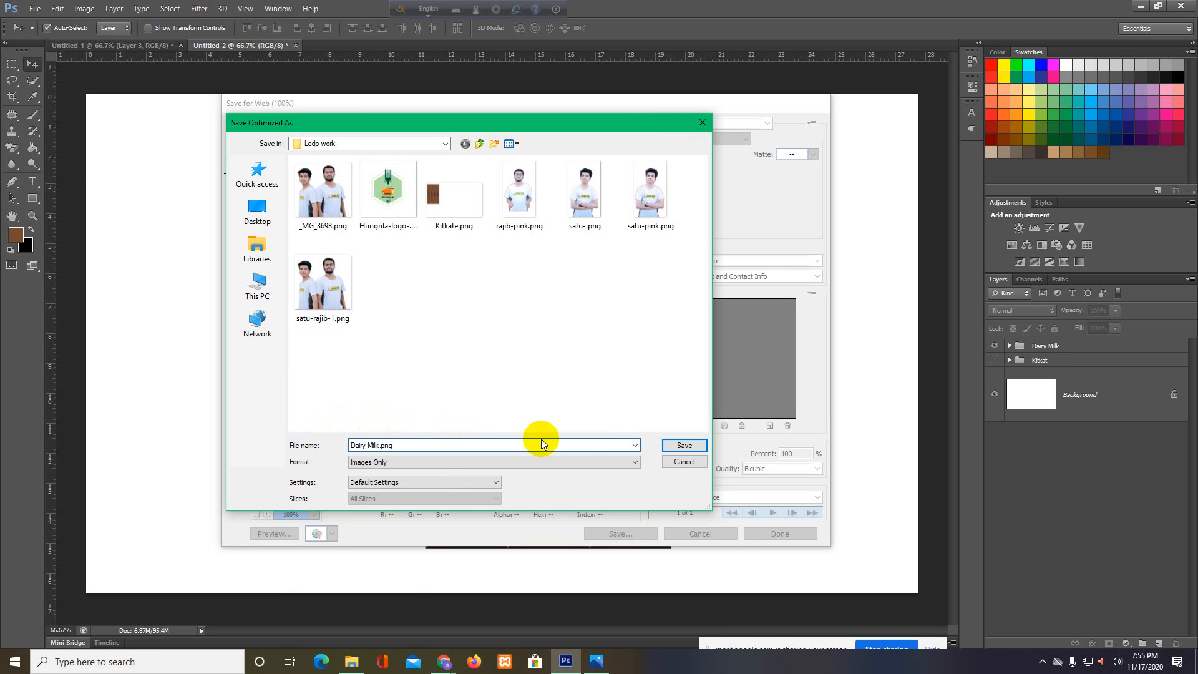
click(682, 445)
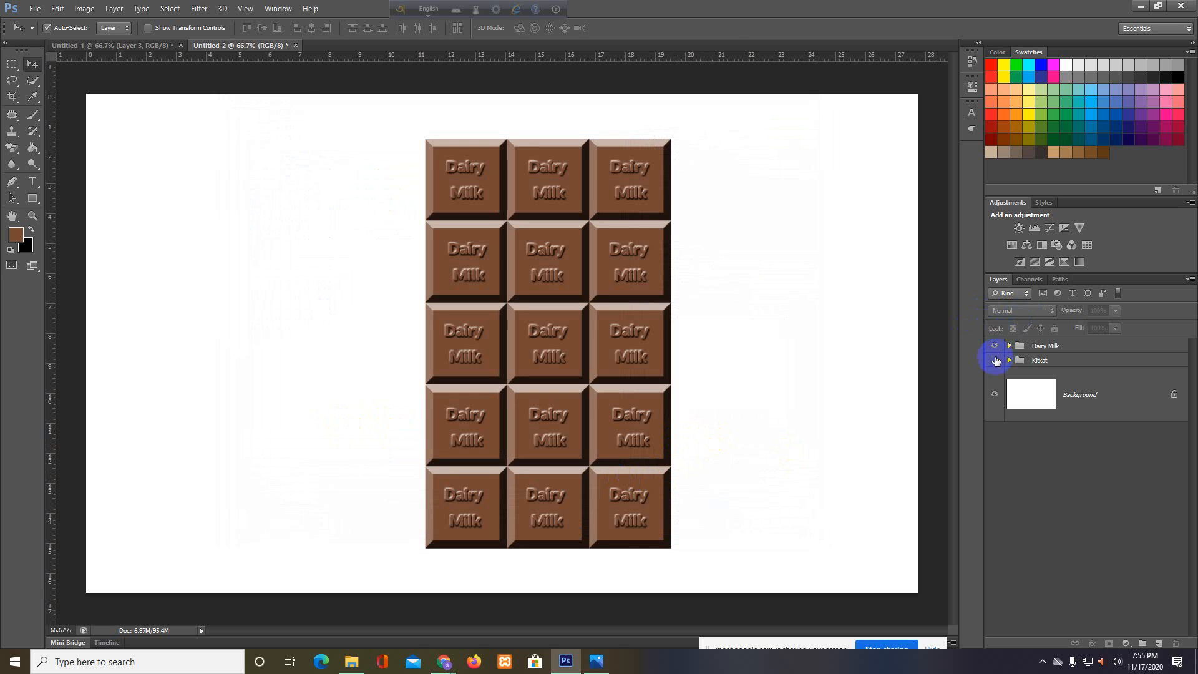
click(995, 361)
Open Chocklae.jpg, Dairy-Milk.png and Kitkate.png from the Ledp work folder in Photos to inspect them, and return to Photoshop
click(351, 660)
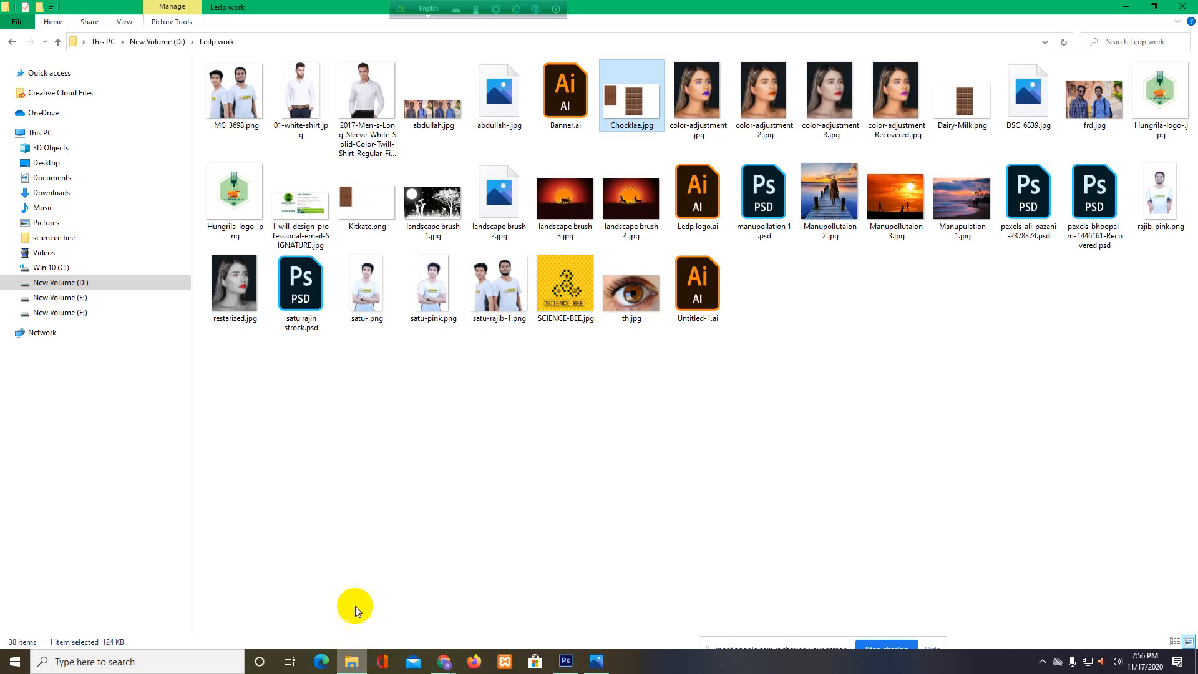
click(951, 413)
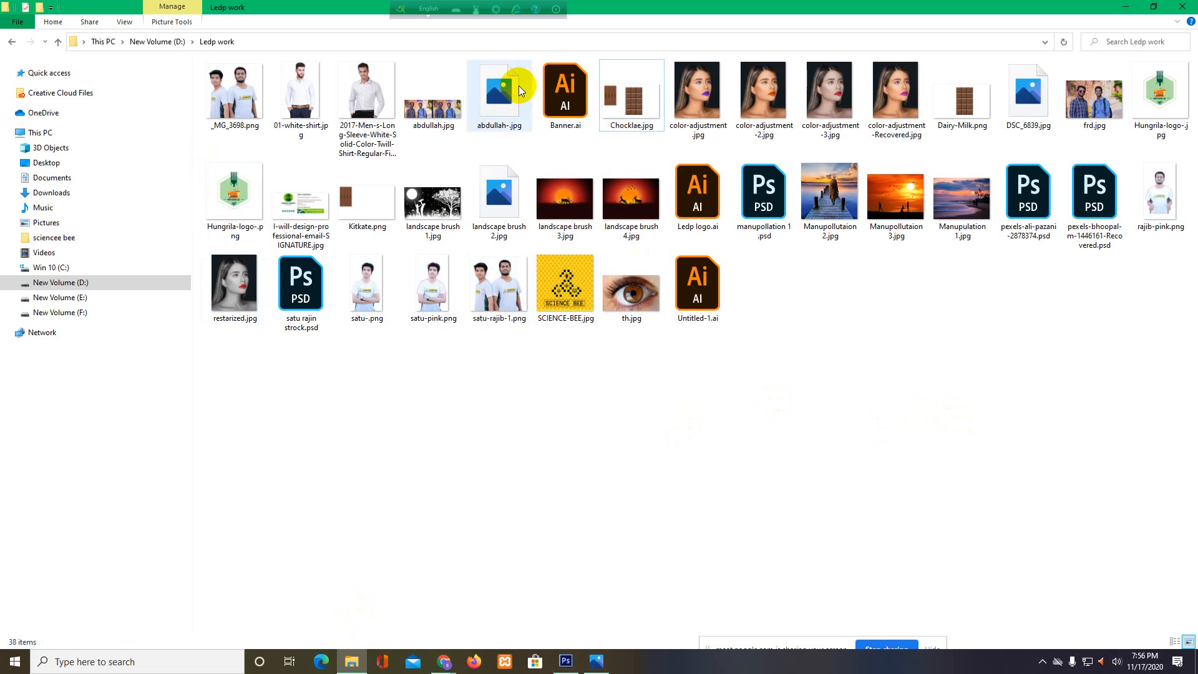
click(630, 109)
double_click(630, 109)
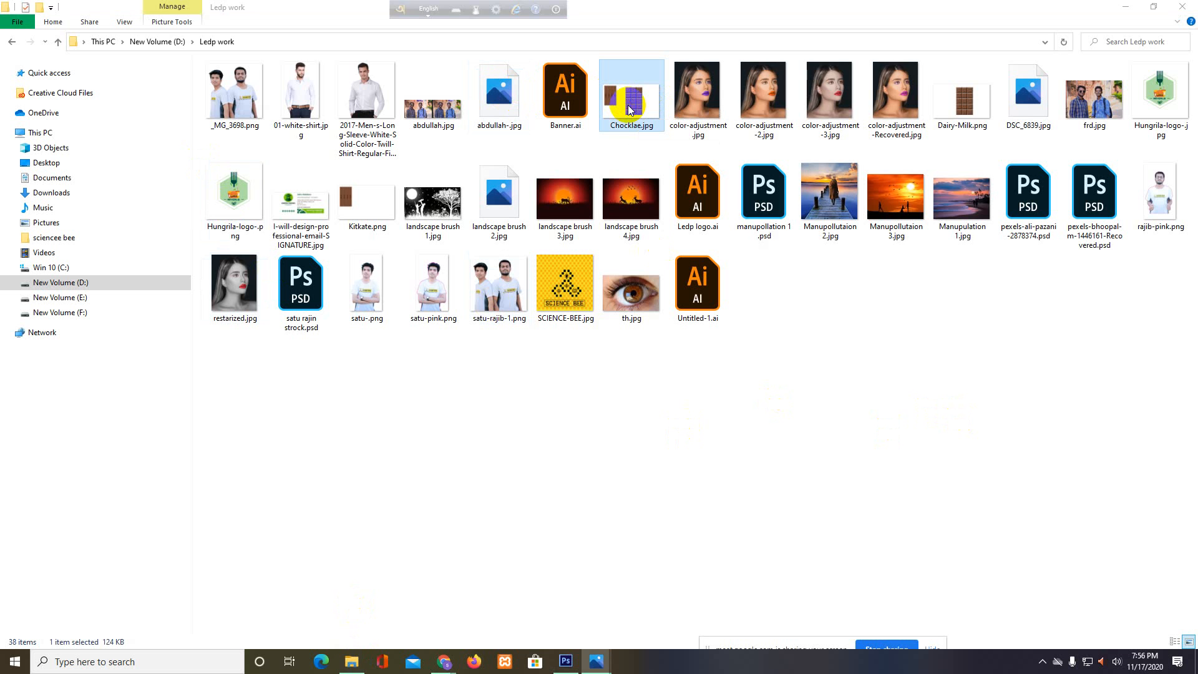
click(1178, 10)
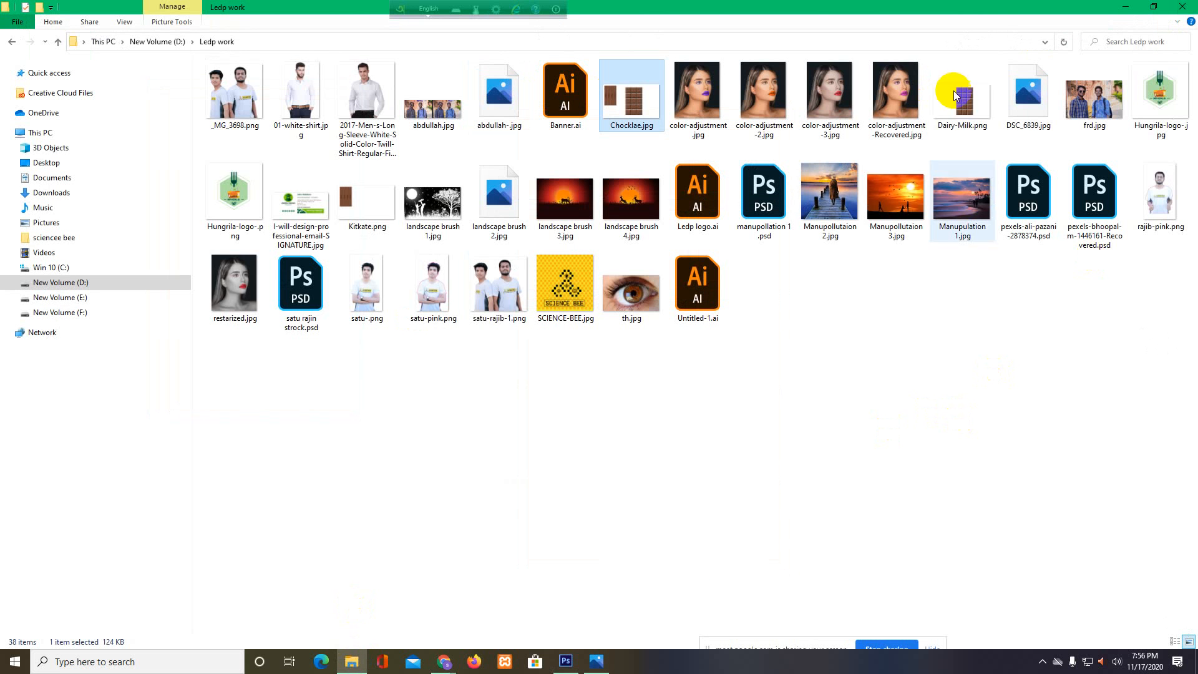
click(961, 90)
double_click(962, 90)
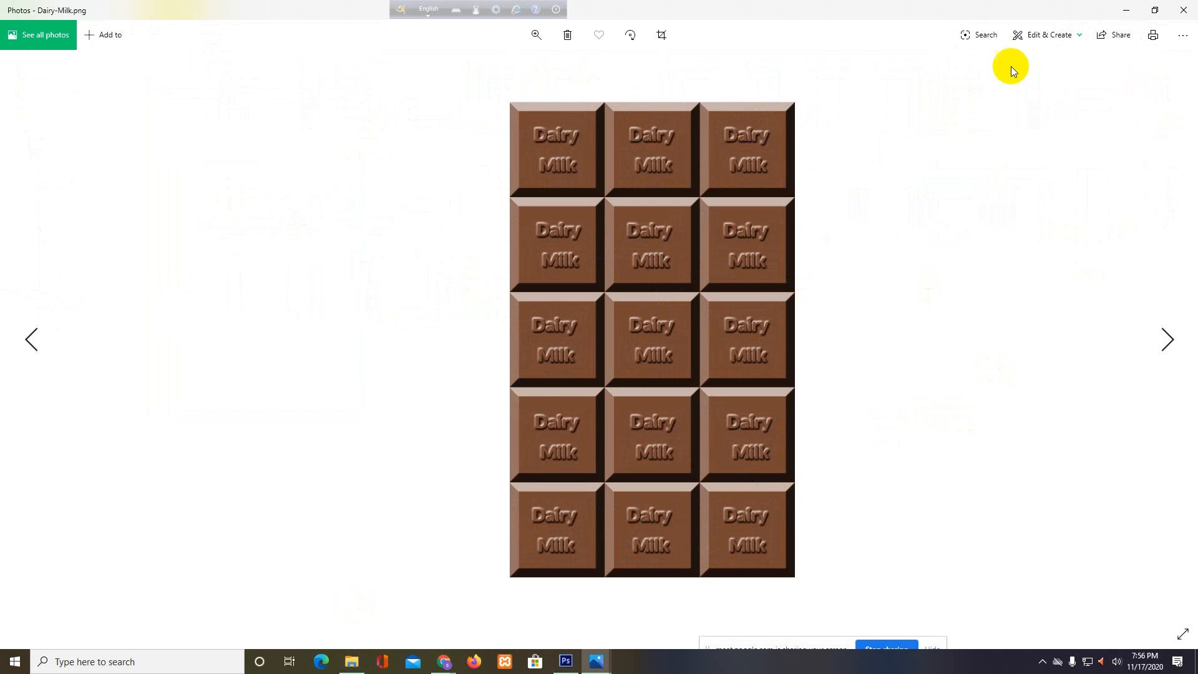
click(1181, 10)
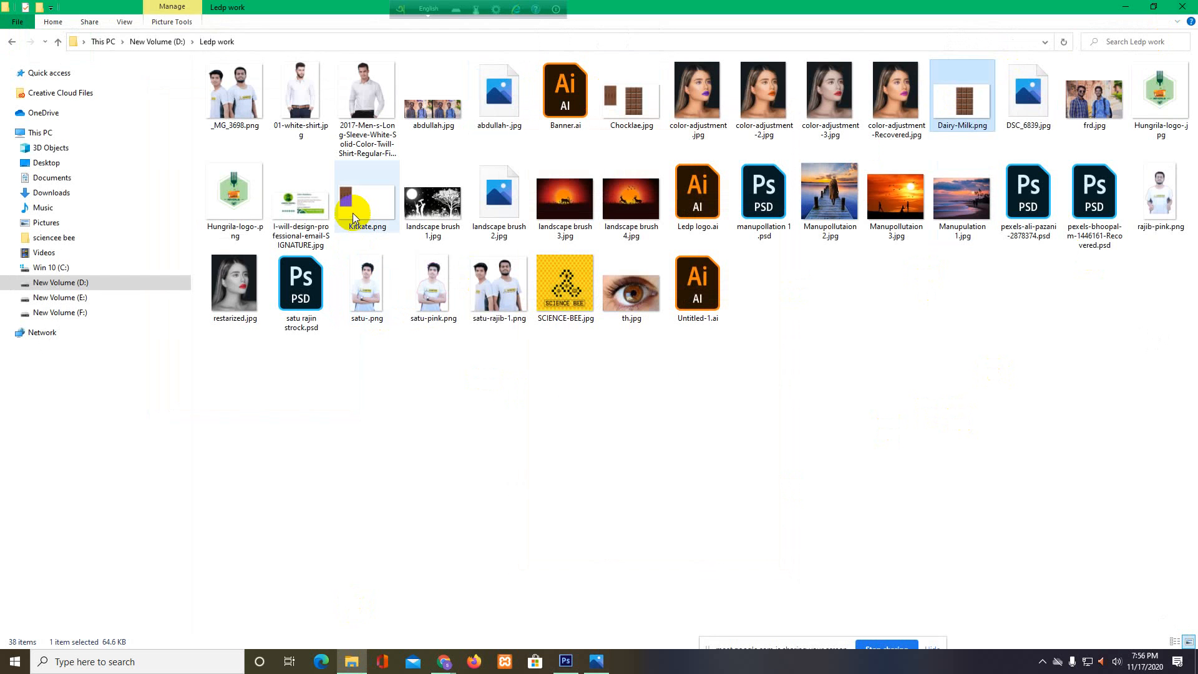
click(355, 212)
double_click(356, 210)
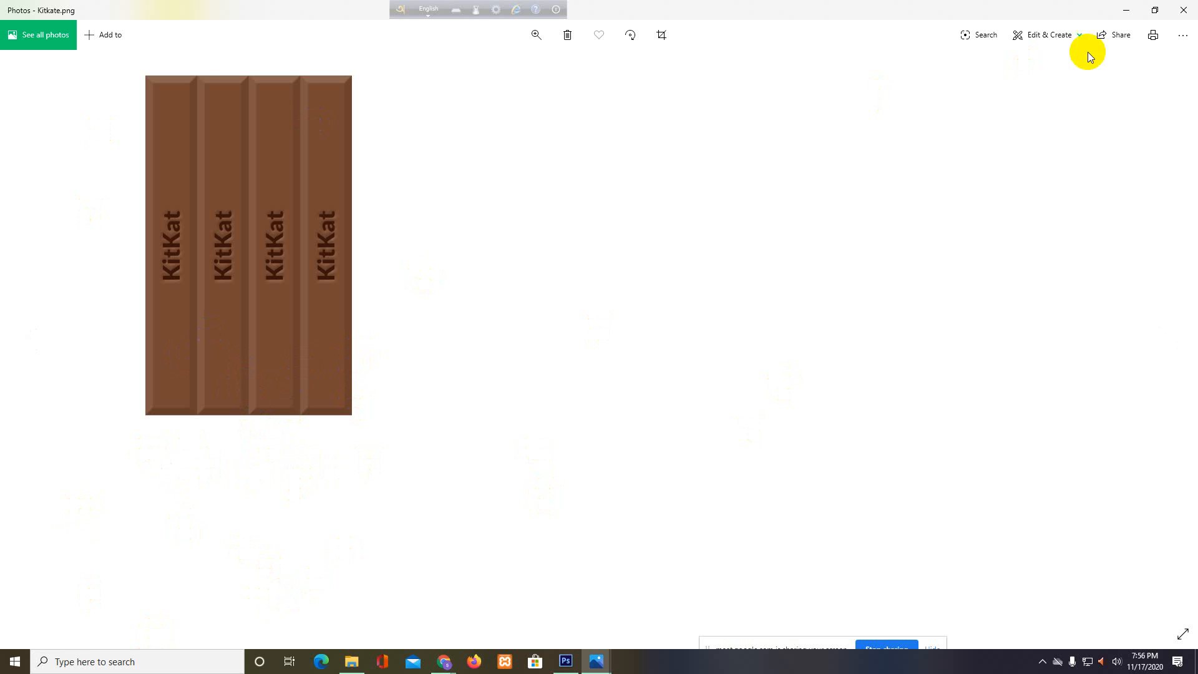
click(1181, 8)
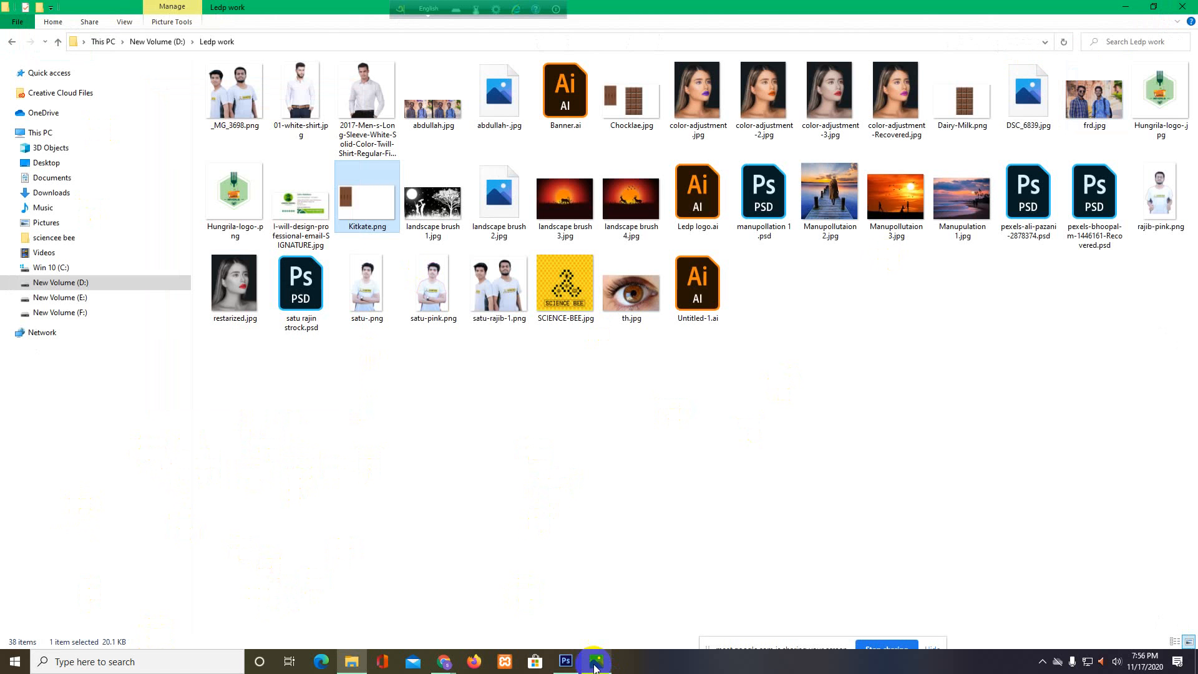
click(566, 661)
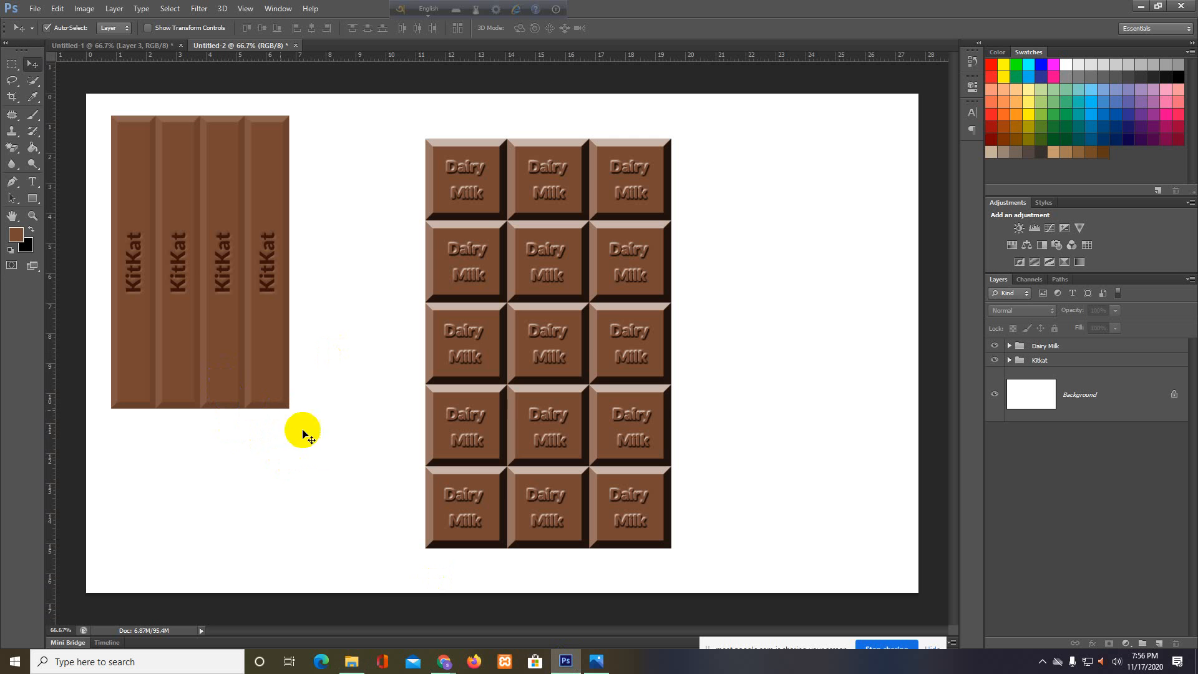
With the Kitkat group active, make a circular marquee selection over the KitKat bar's lower-right corner and nudge it upward onto the corner
click(1085, 362)
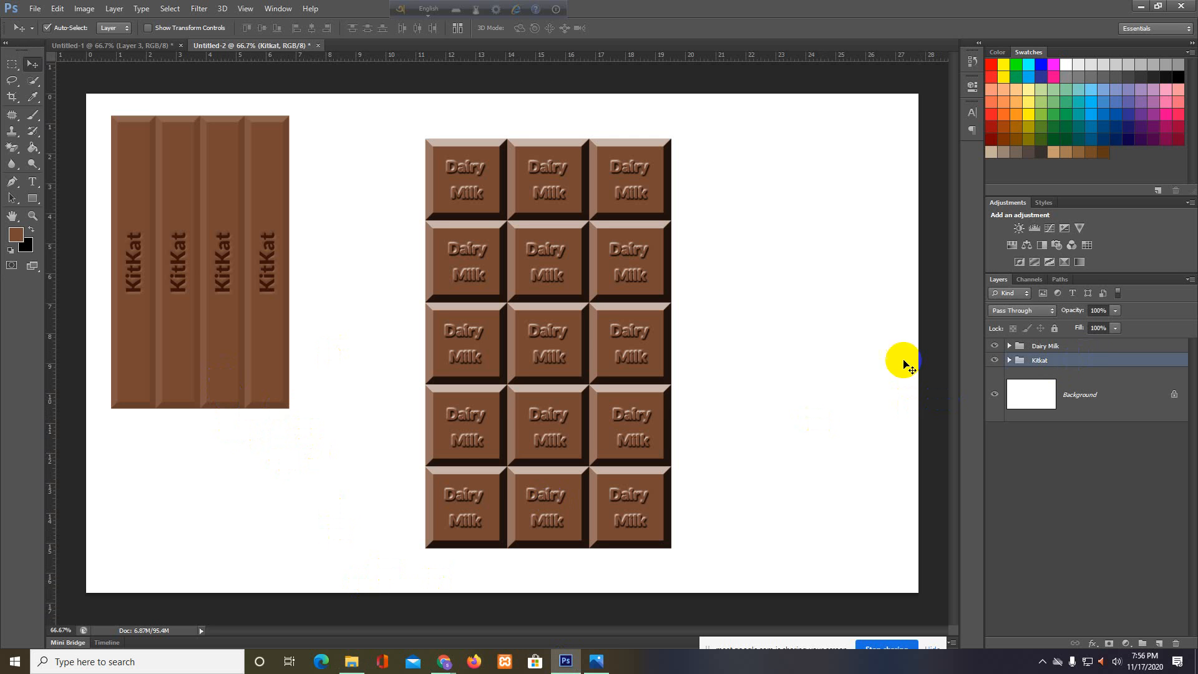
click(10, 70)
click(61, 76)
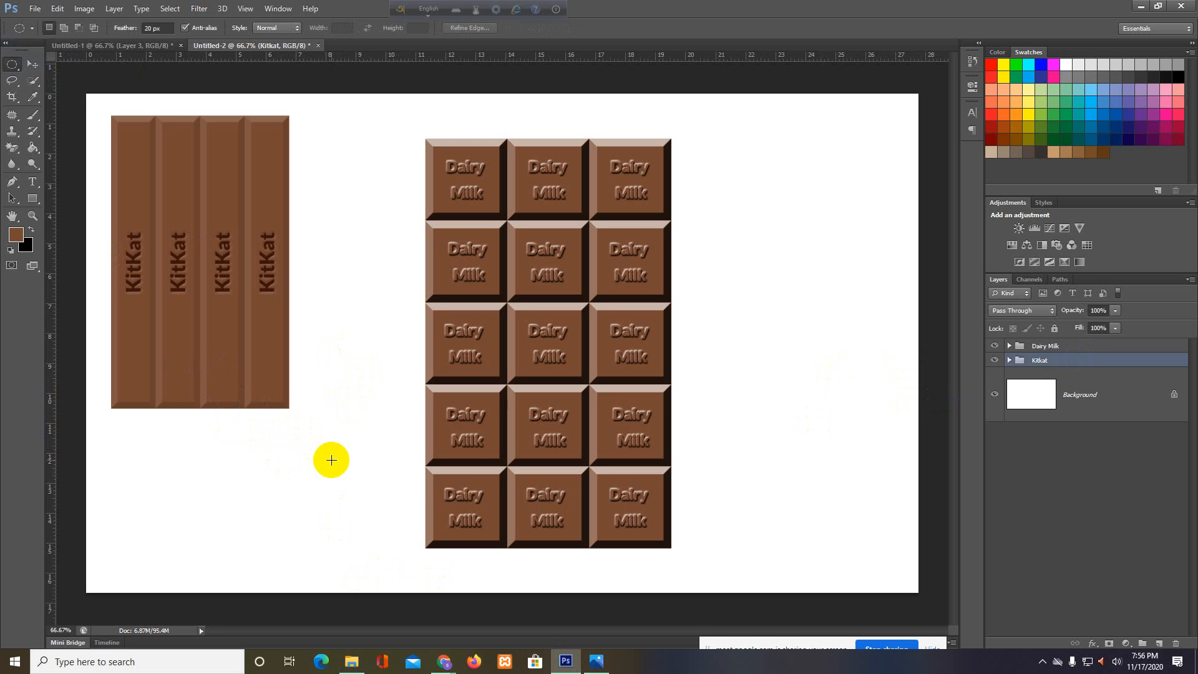
drag(332, 460, 252, 302)
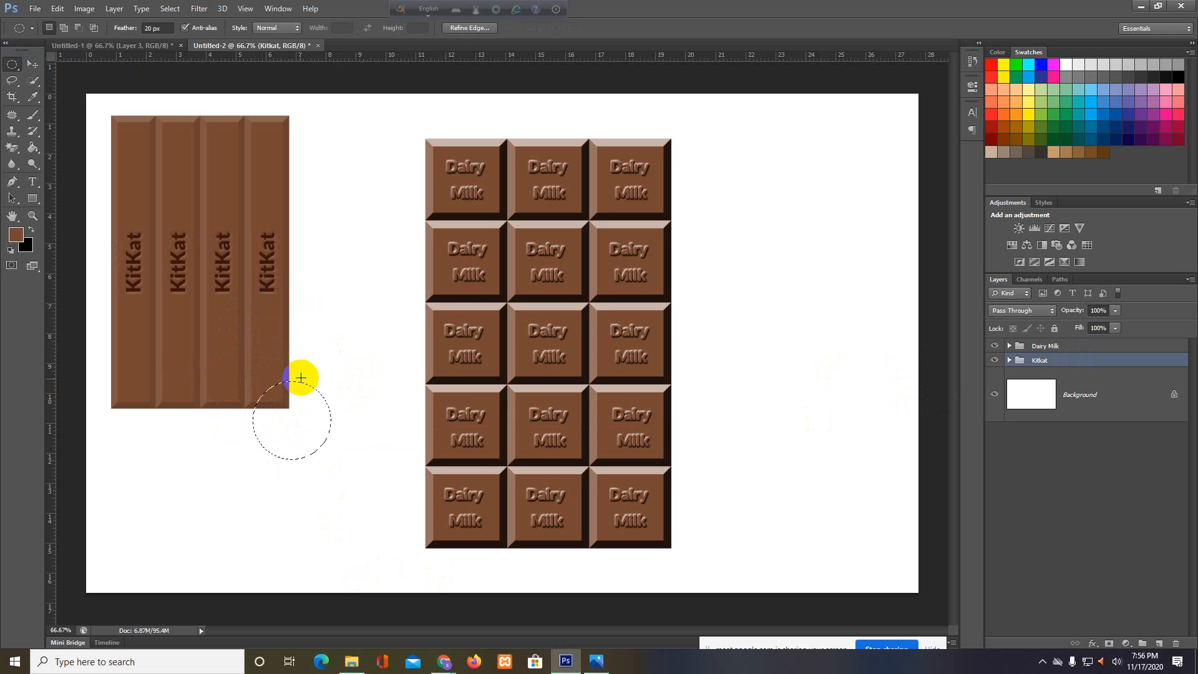
key(Up)
key(Up)
key(Up)
key(Up)
key(Up)
key(Up)
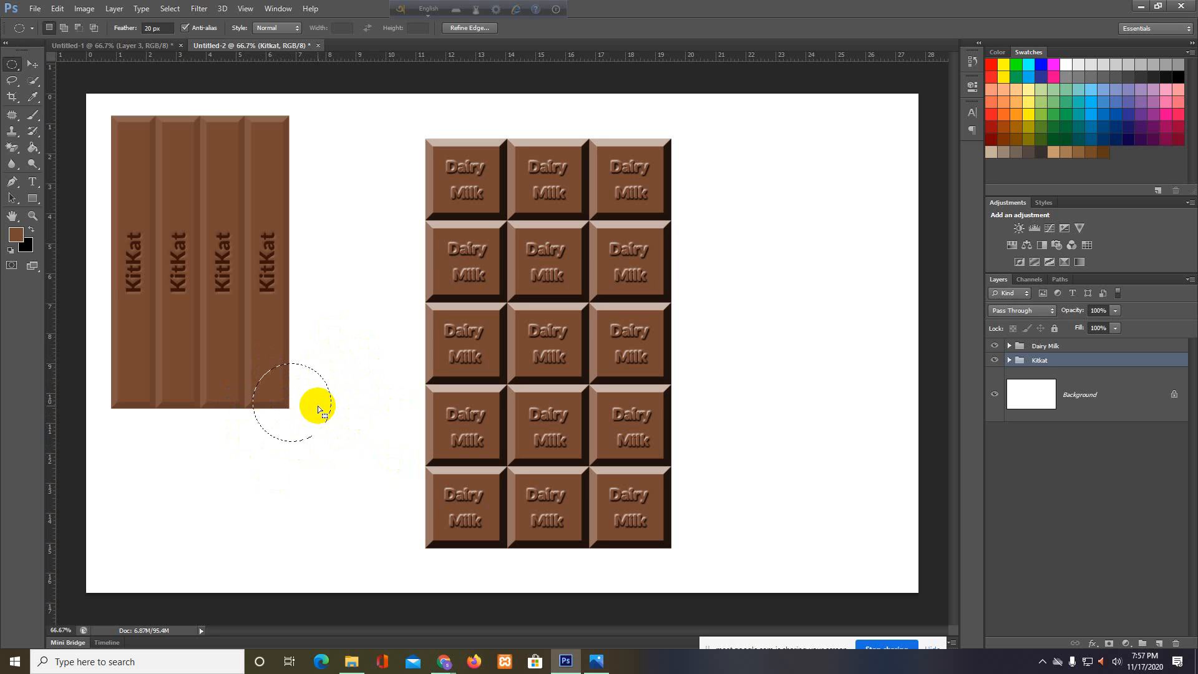
Try to delete the circular selected area from the whole Kitkat group
key(Delete)
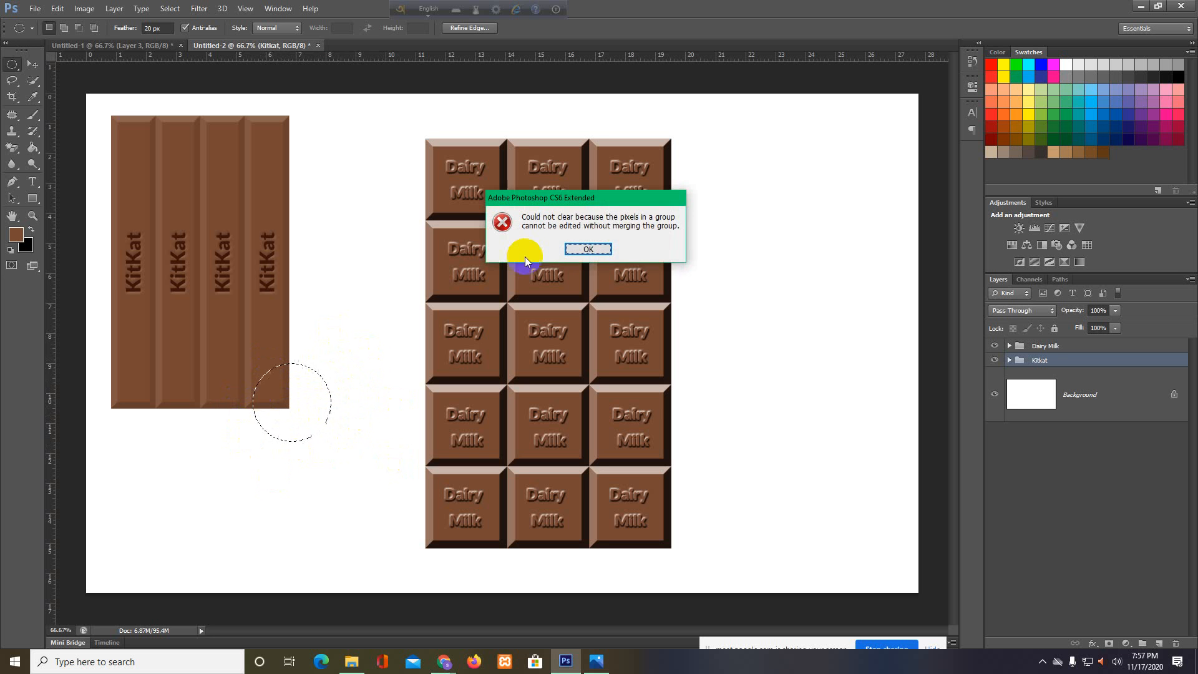
click(574, 249)
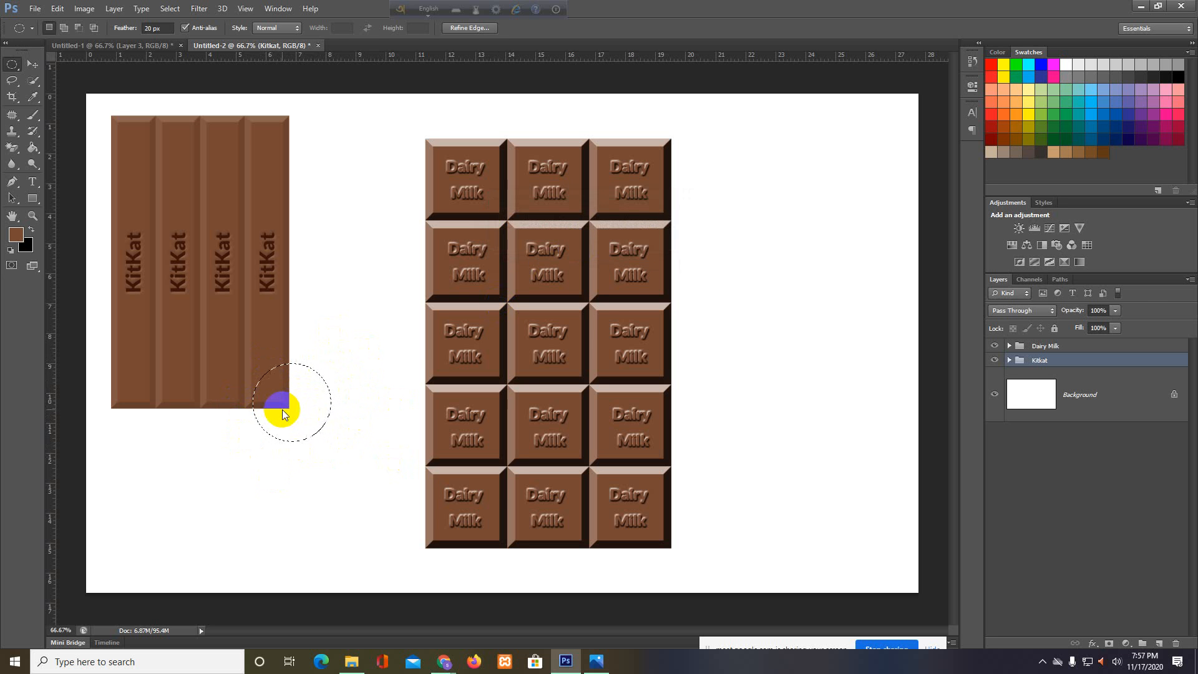
key(Delete)
click(588, 249)
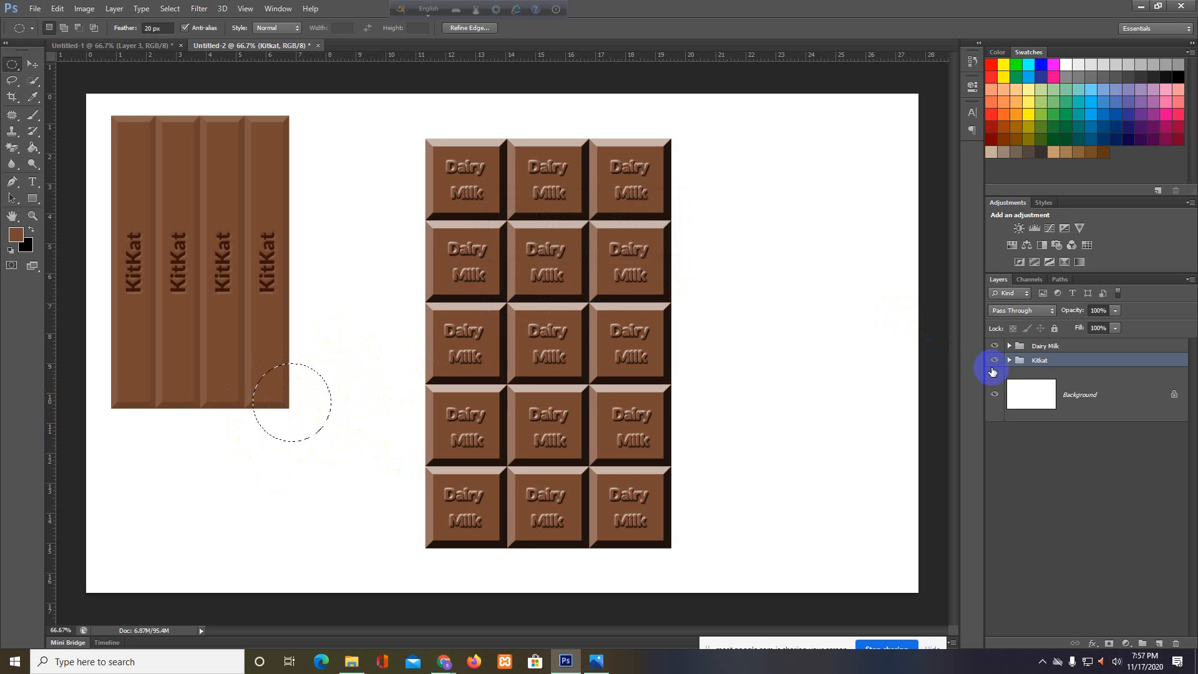
Expand the Kitkat group, check which finger Layer 1 is by toggling its visibility, and select Layer 1 copy 3
click(1009, 361)
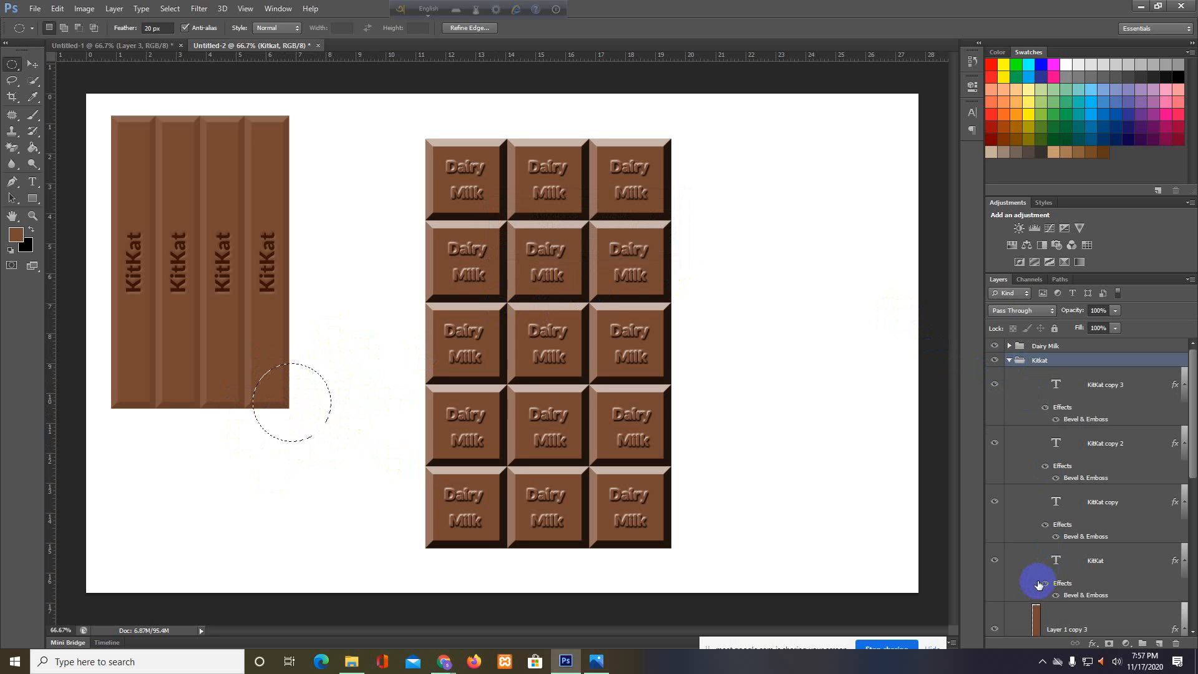
scroll(1036, 584, down, 3)
scroll(1036, 584, down, 5)
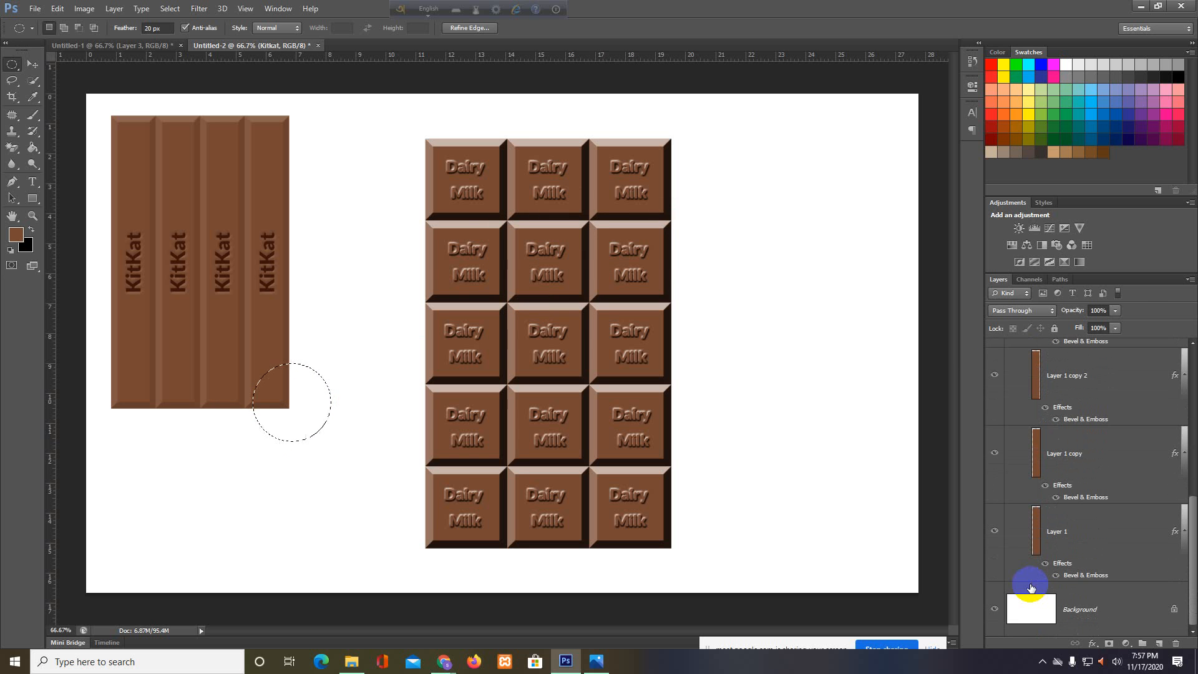
click(1095, 529)
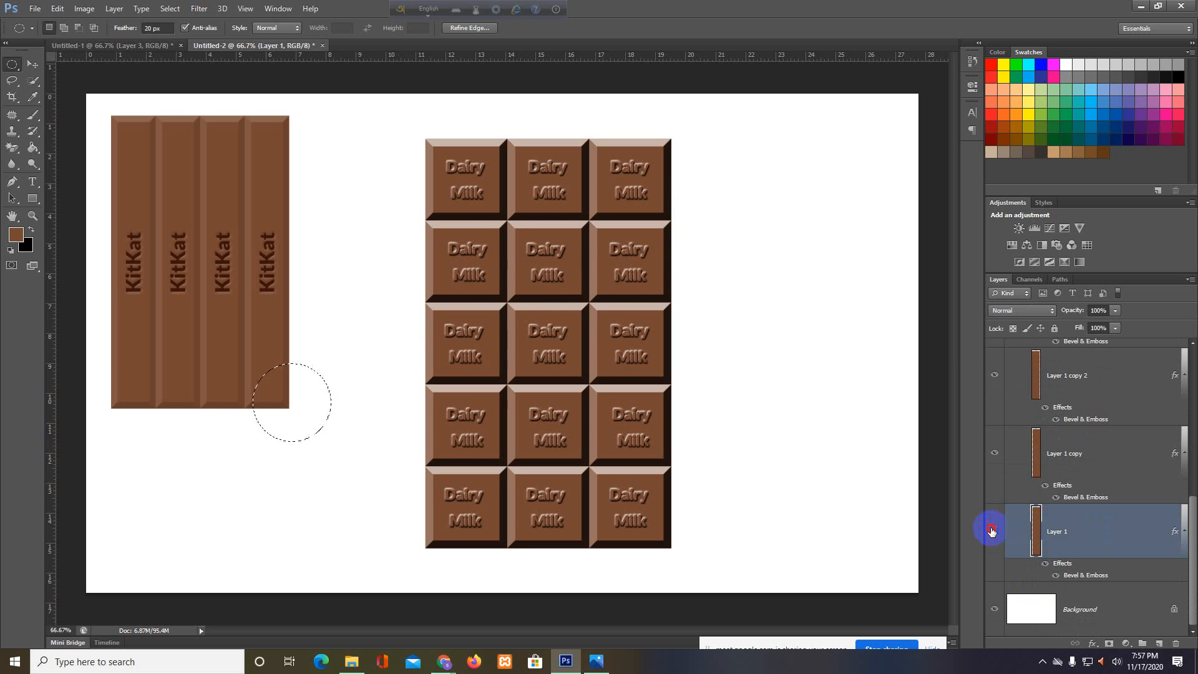
click(994, 531)
click(992, 531)
scroll(1105, 500, up, 3)
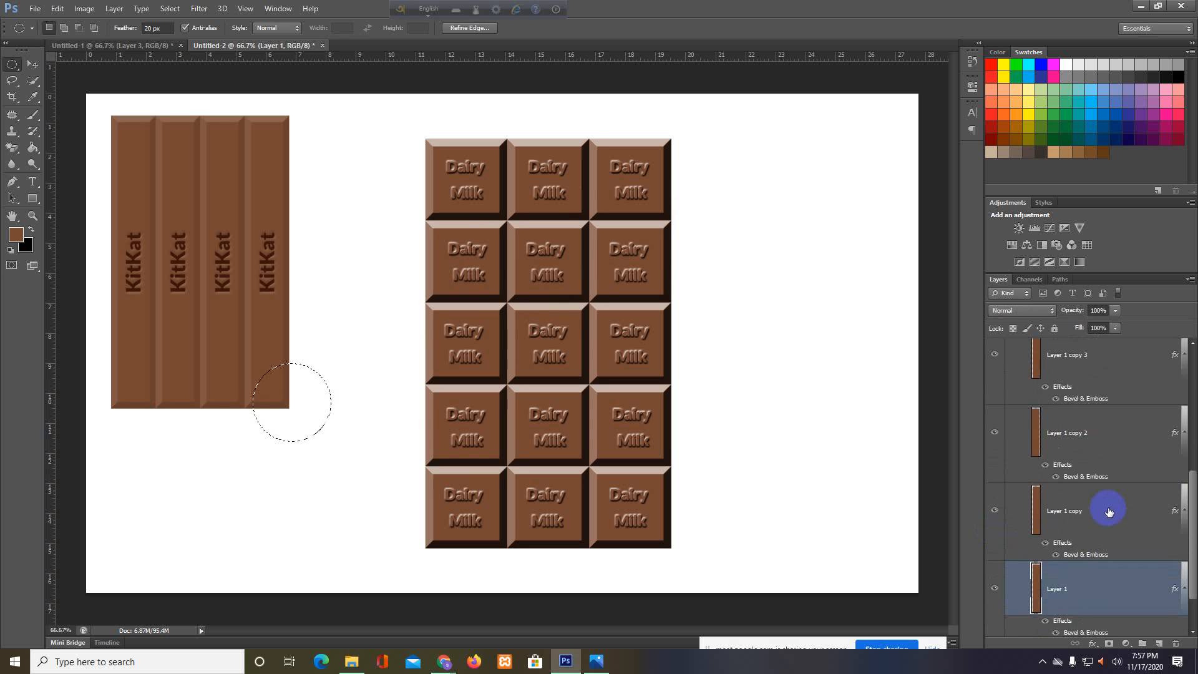
click(1112, 454)
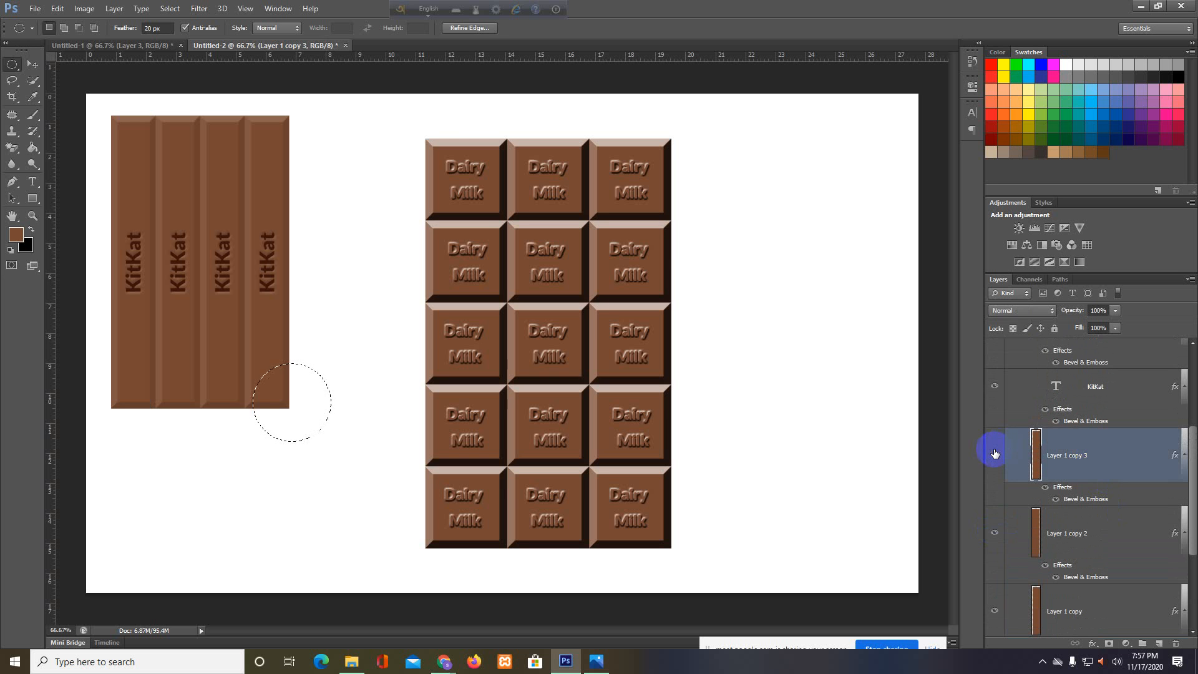
Check Layer 1 copy 3 by toggling its visibility and try to delete the circular selected area from it
click(994, 454)
click(994, 455)
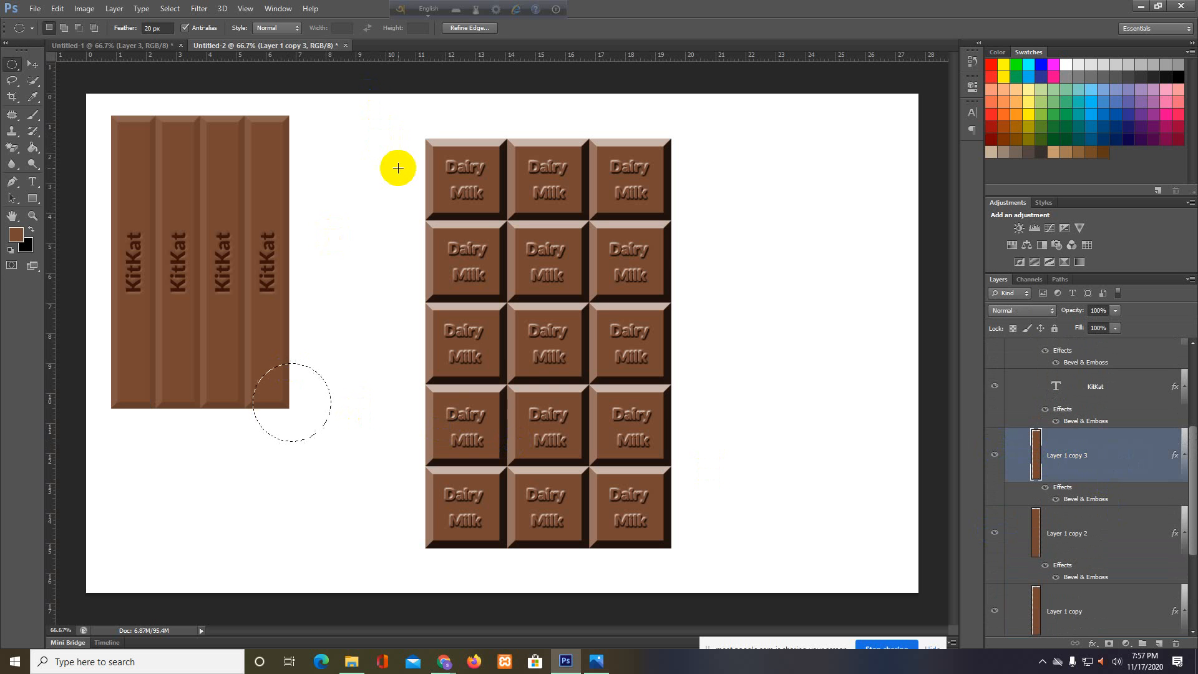
key(Delete)
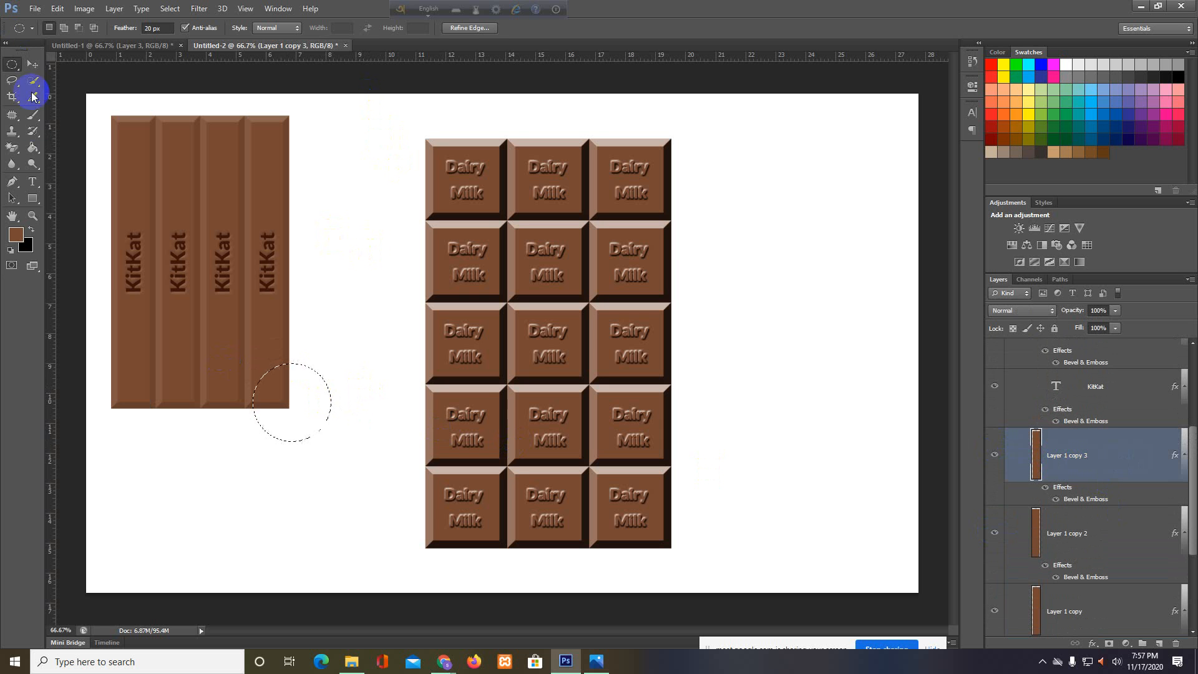
click(35, 118)
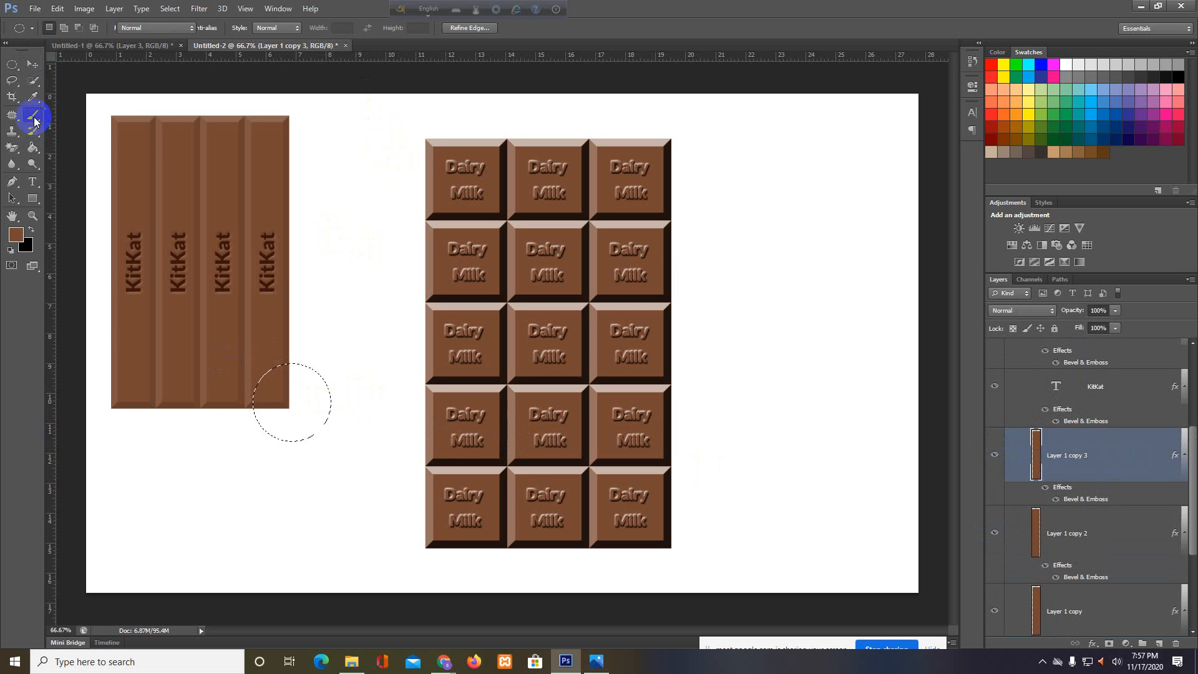
click(63, 30)
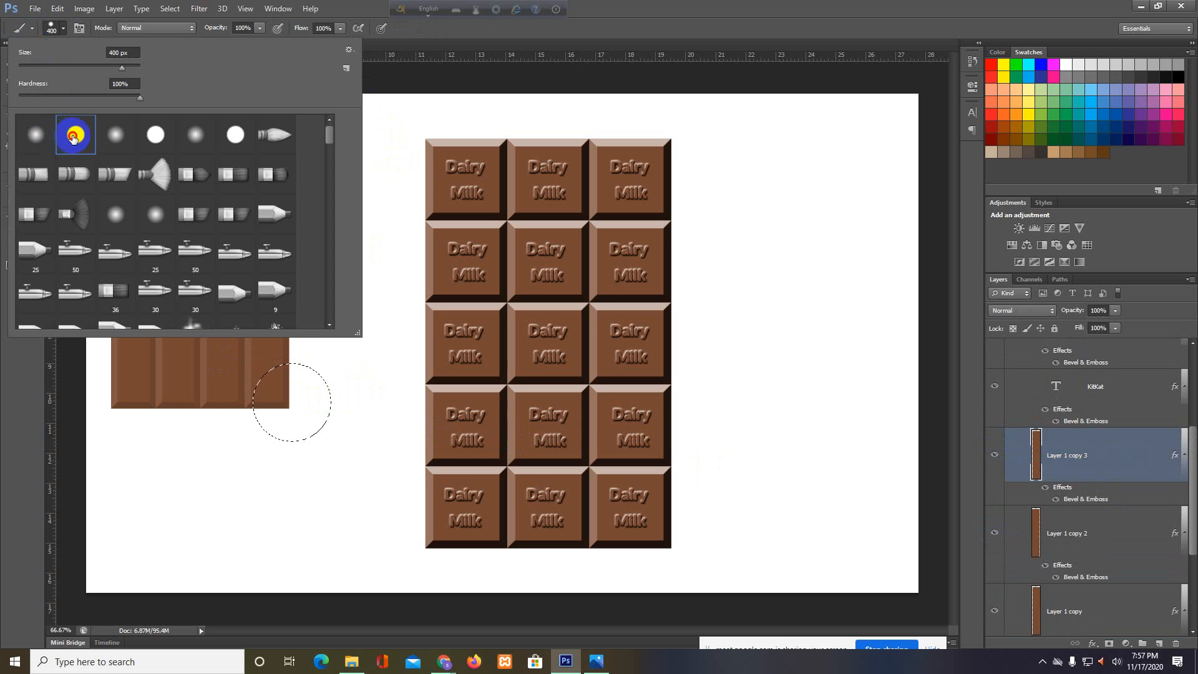
click(10, 393)
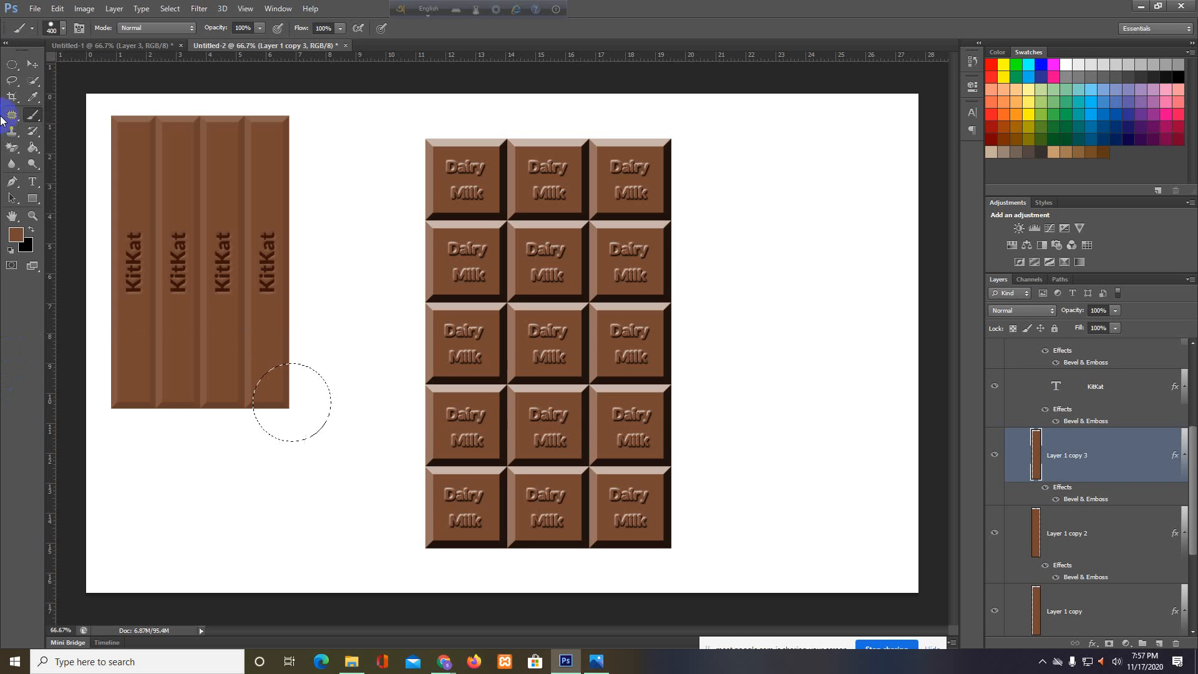
click(12, 65)
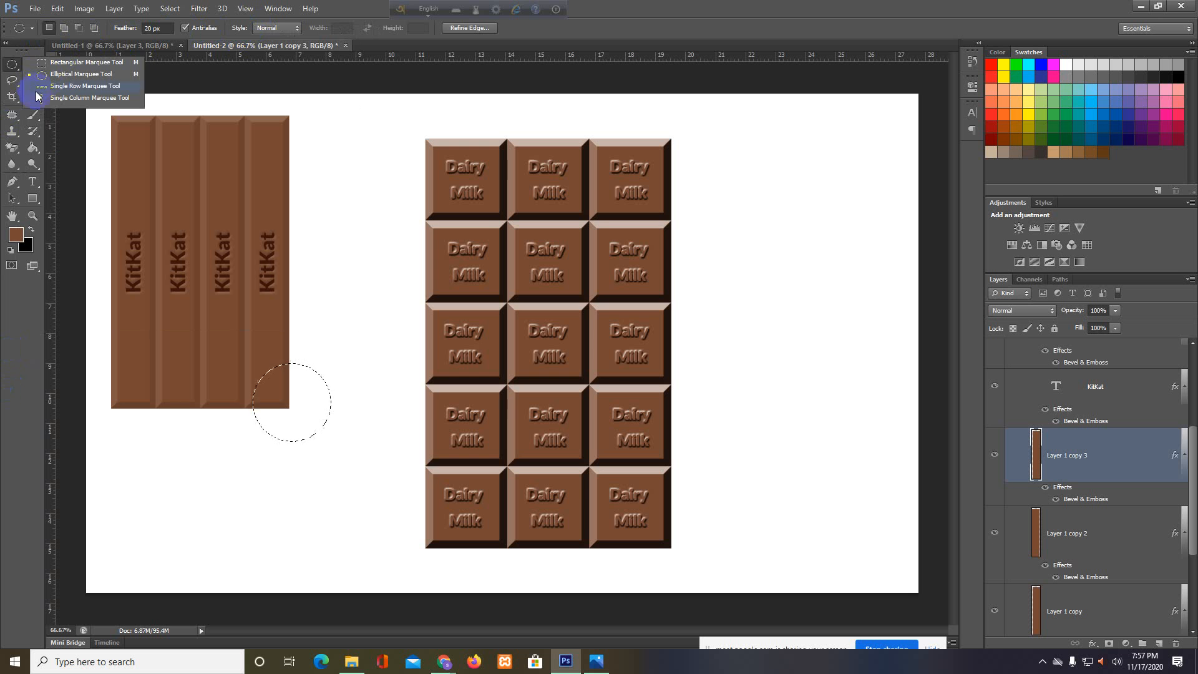
click(53, 75)
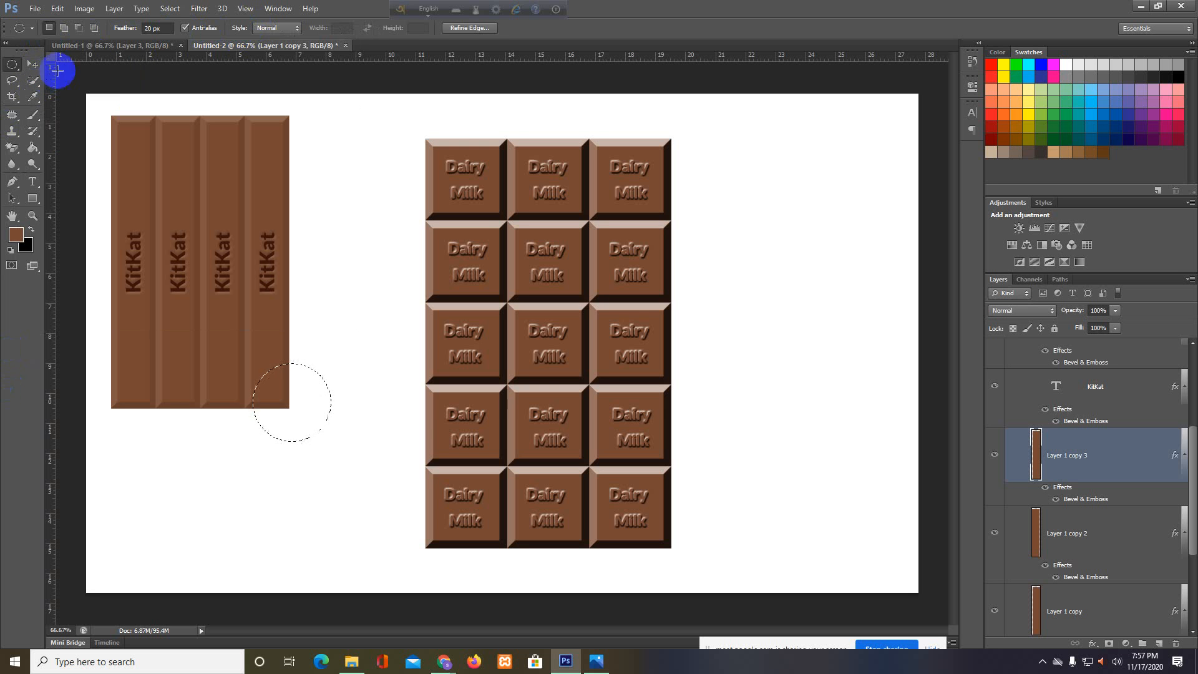
Set the Elliptical Marquee feather to 100 px and replace the circular selection with a new one over the KitKat bar's lower-right corner
click(160, 28)
text(100)
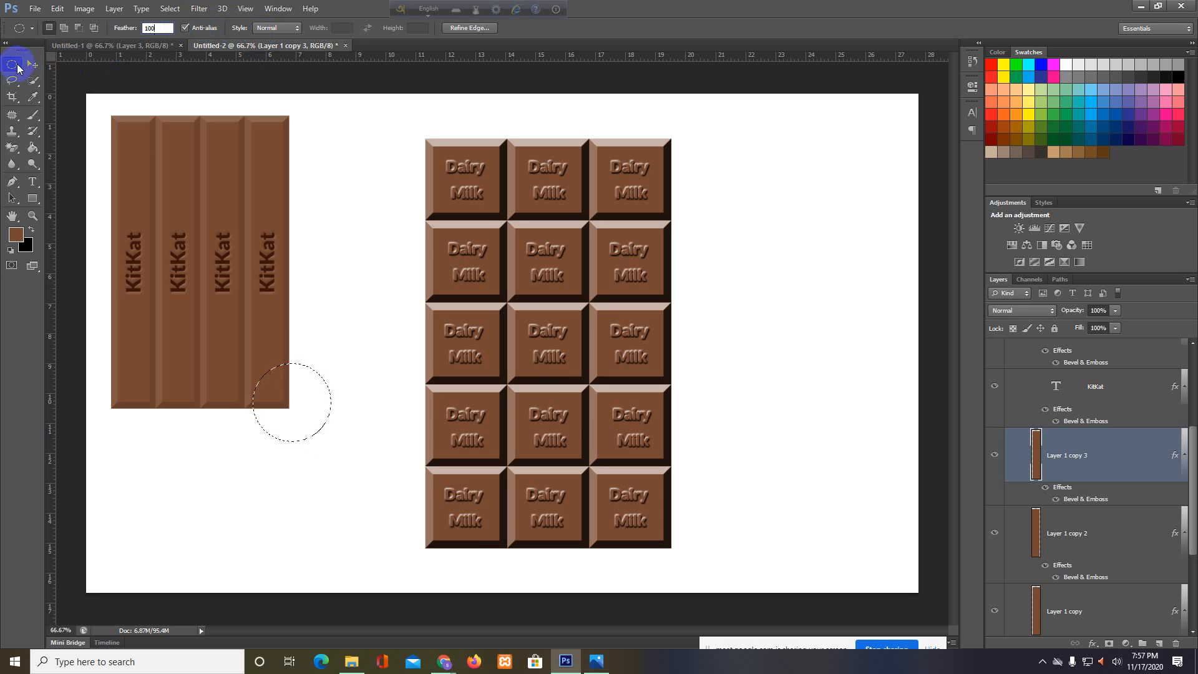
key(ctrl+d)
drag(333, 438, 249, 357)
click(596, 247)
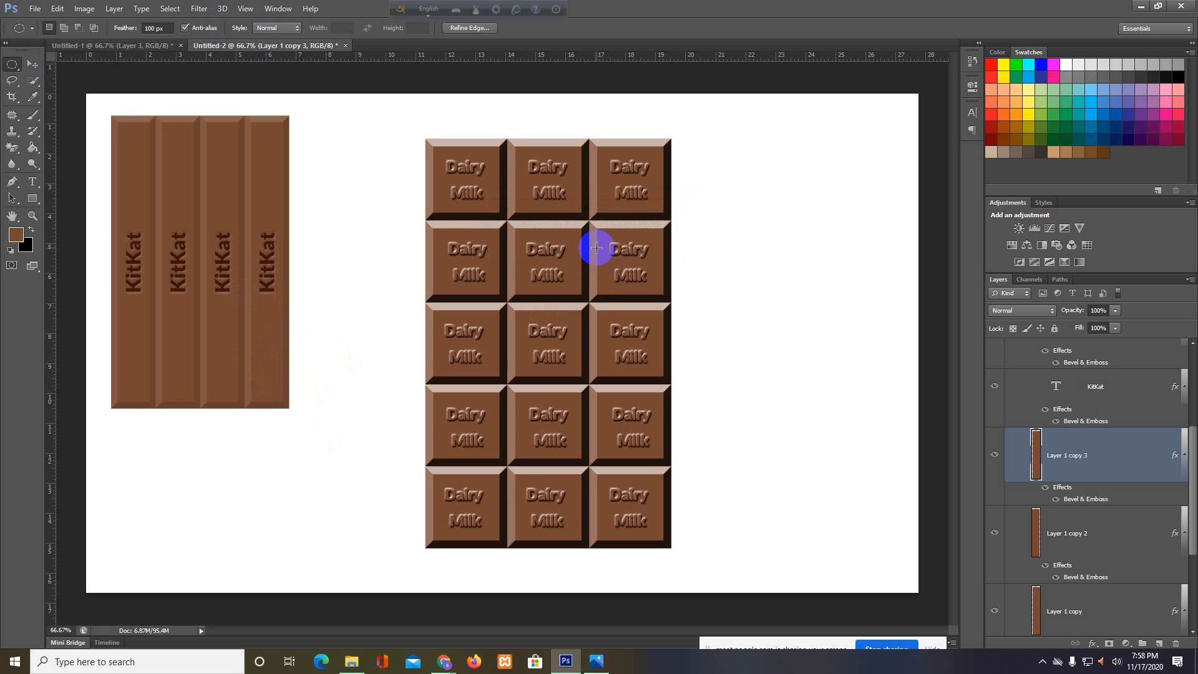
Try deleting the feathered selection from Layer 1 copy 3 and undo the deletion
key(Delete)
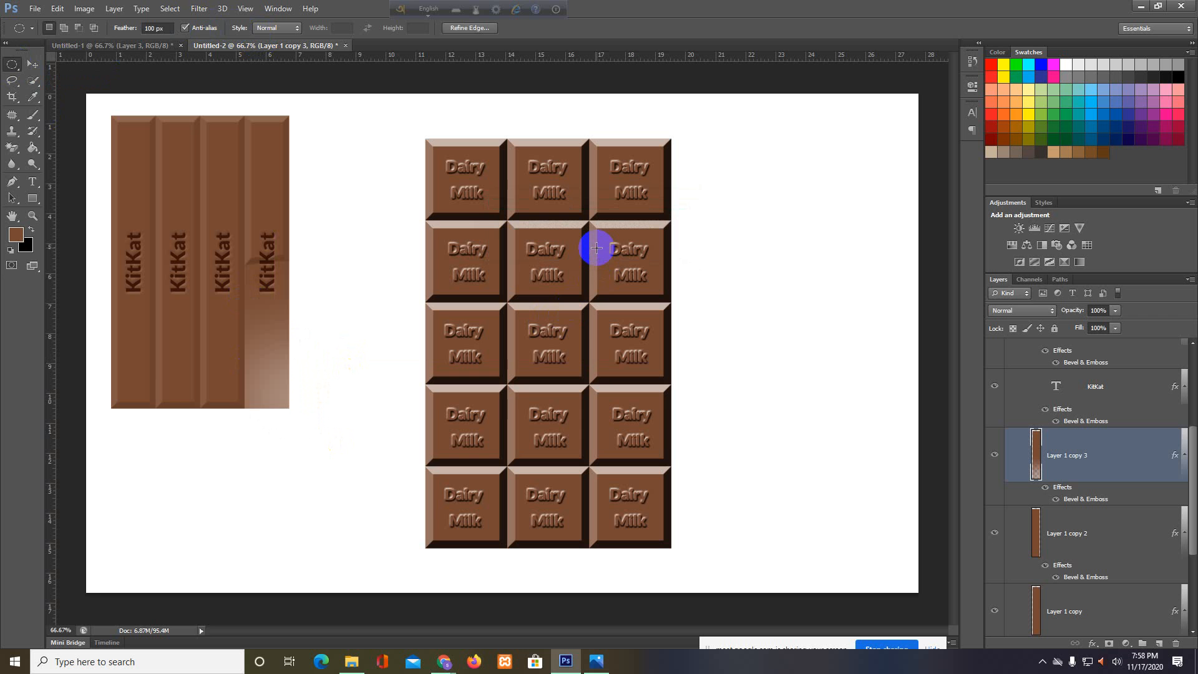
key(ctrl+z)
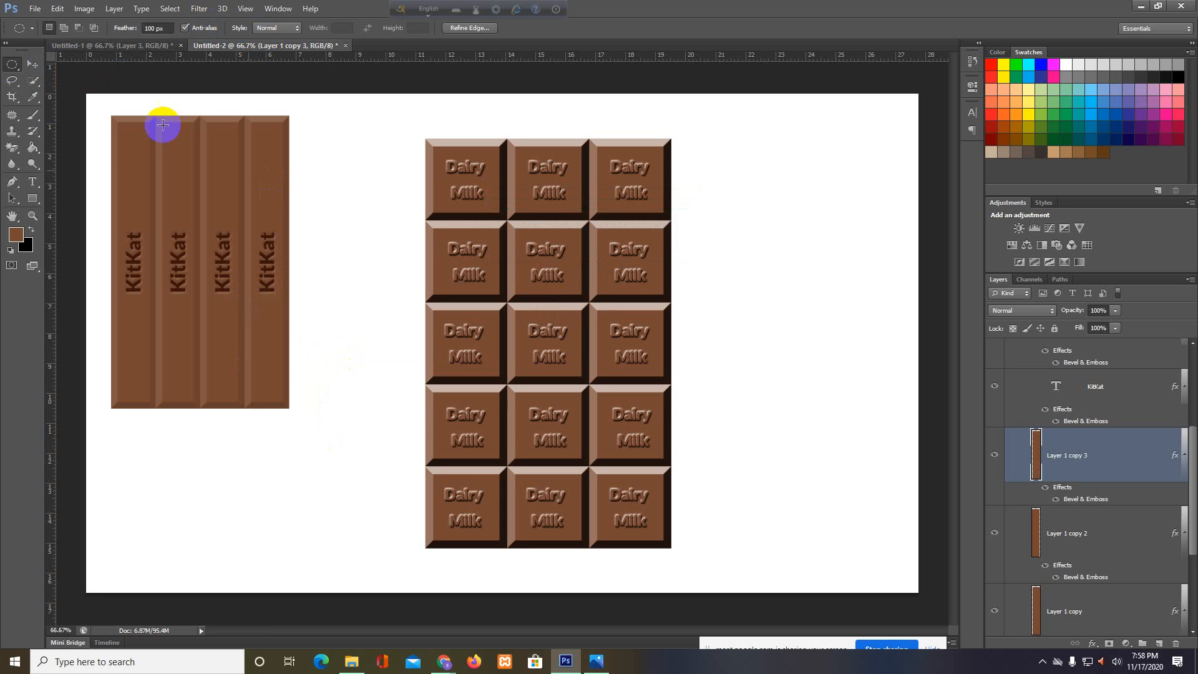
Turn off anti-aliasing for the marquee and try several elliptical selections around the KitKat bar's lower-right corner
click(185, 28)
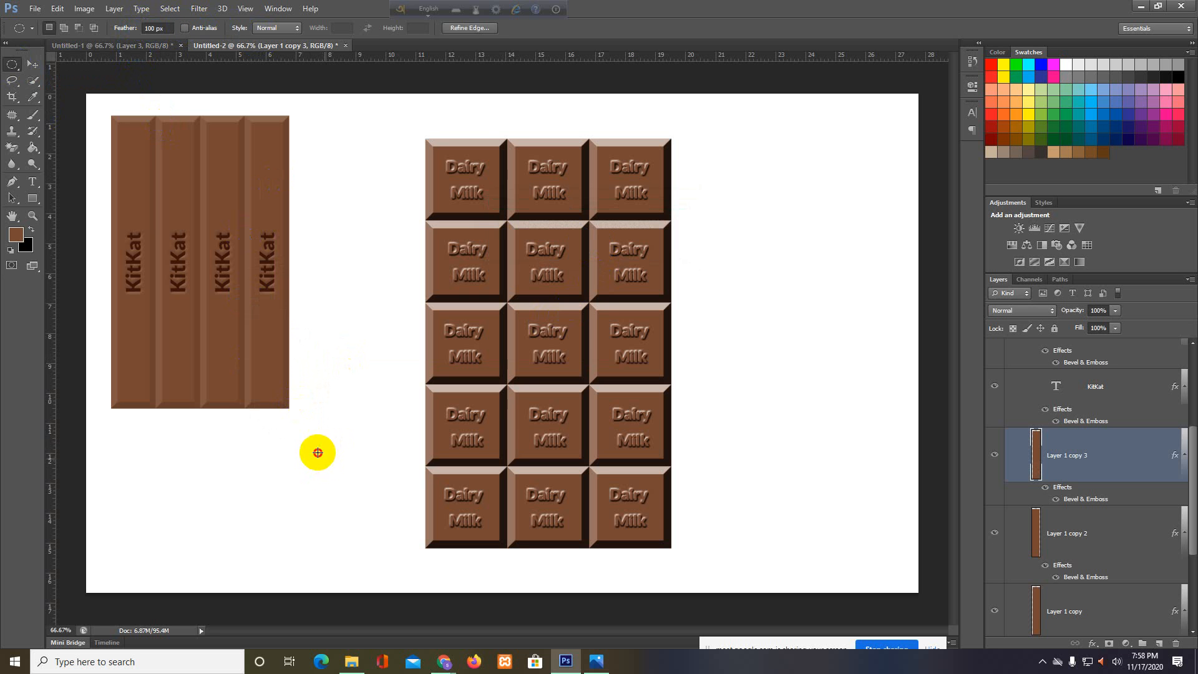
drag(326, 459, 248, 360)
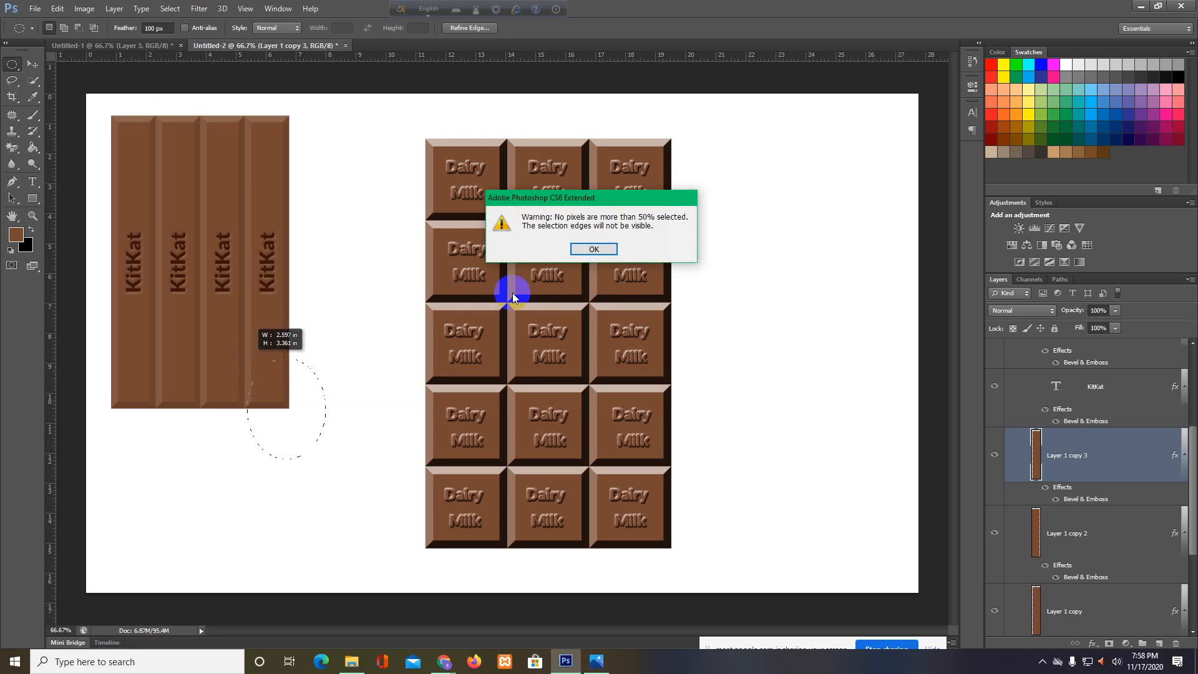
click(585, 251)
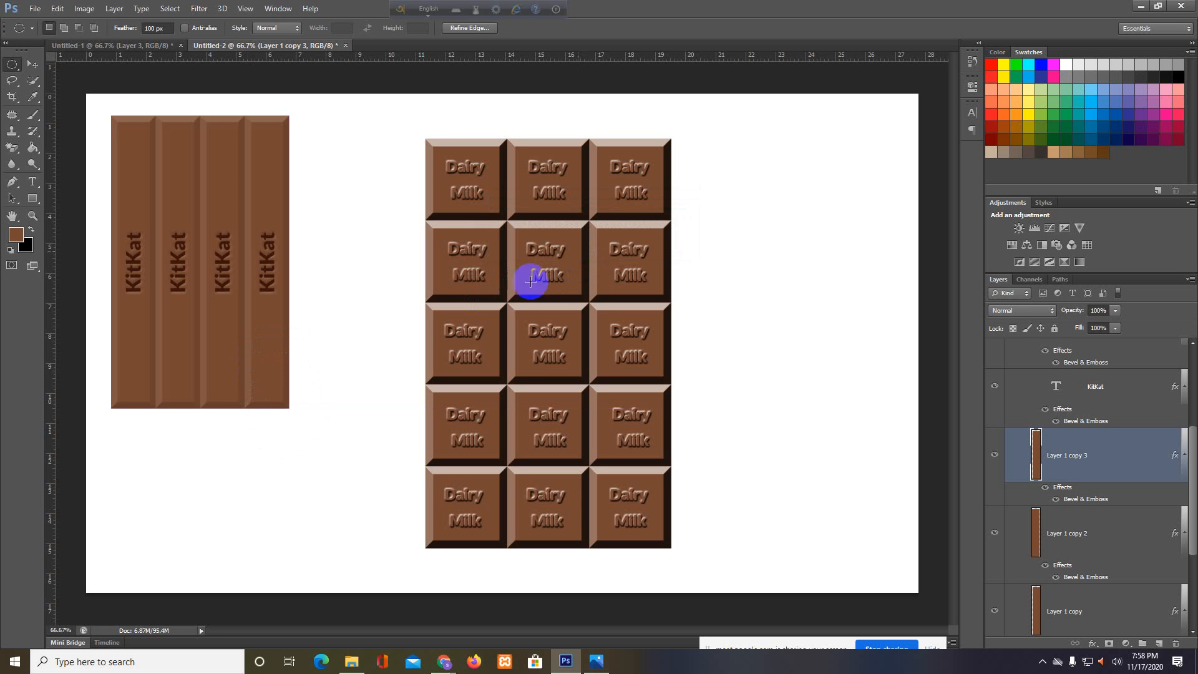
drag(347, 432, 248, 357)
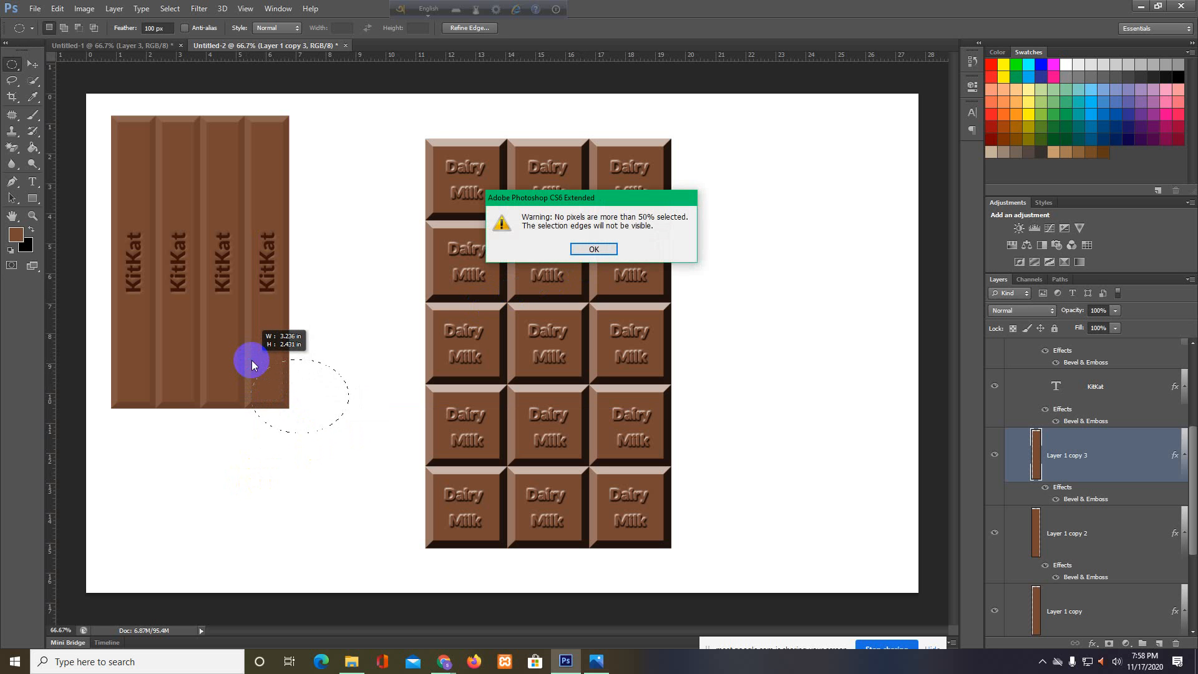
click(586, 250)
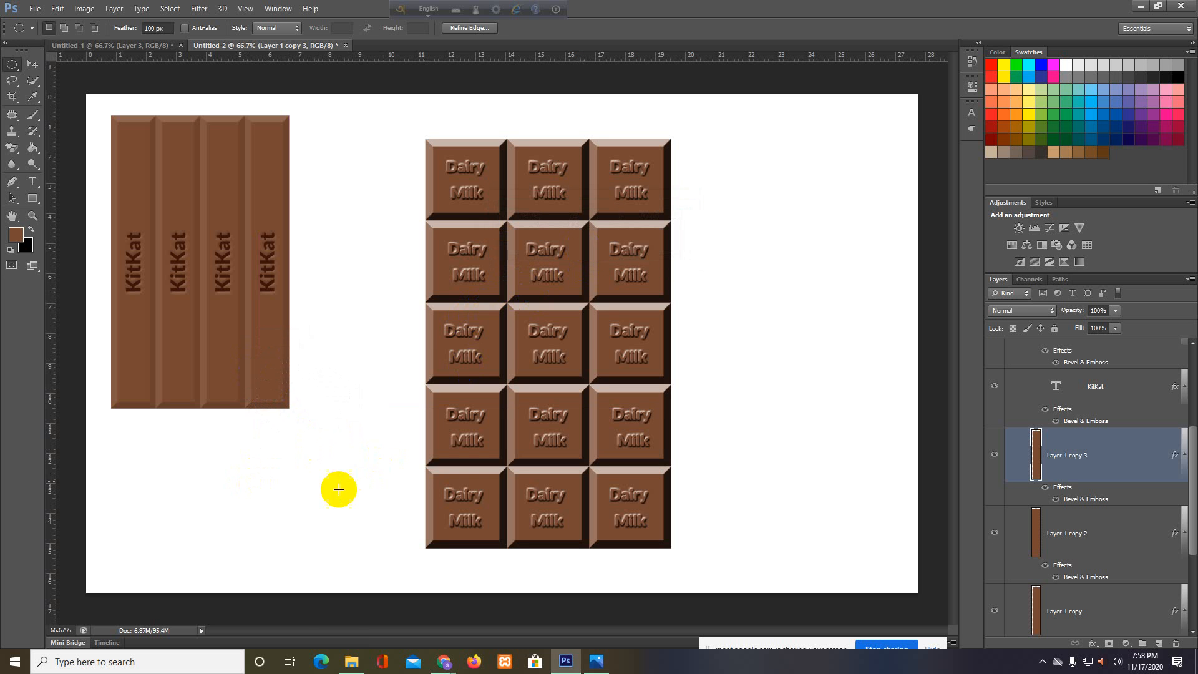
drag(340, 456, 257, 374)
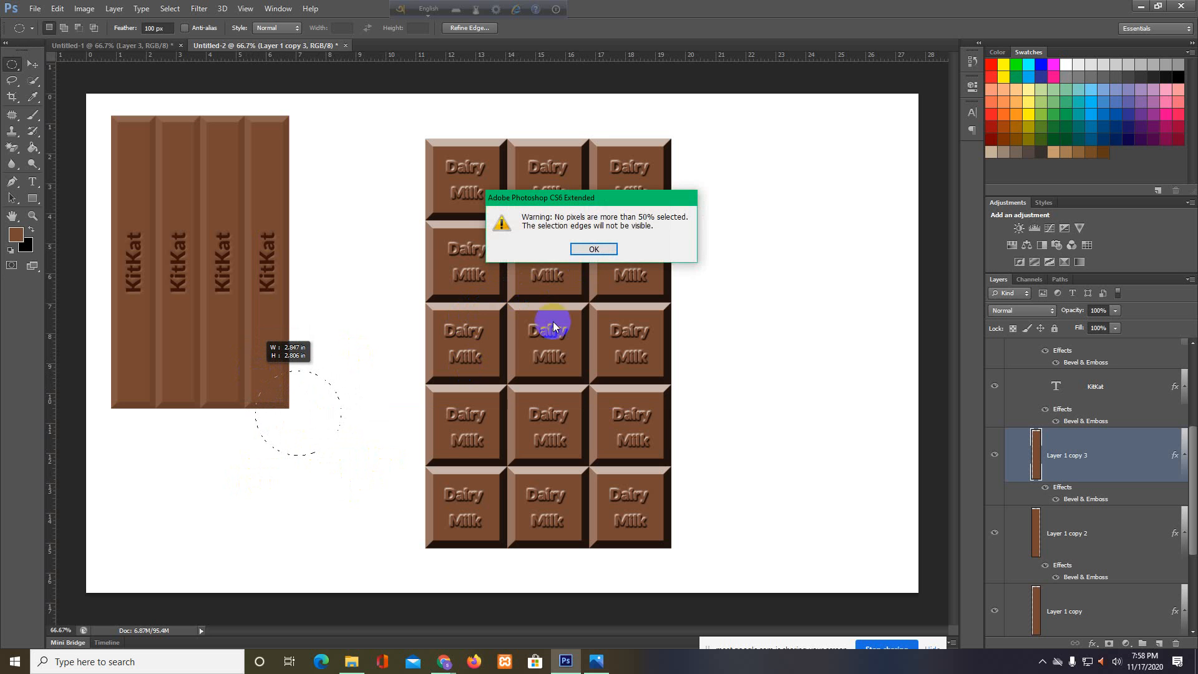
click(582, 250)
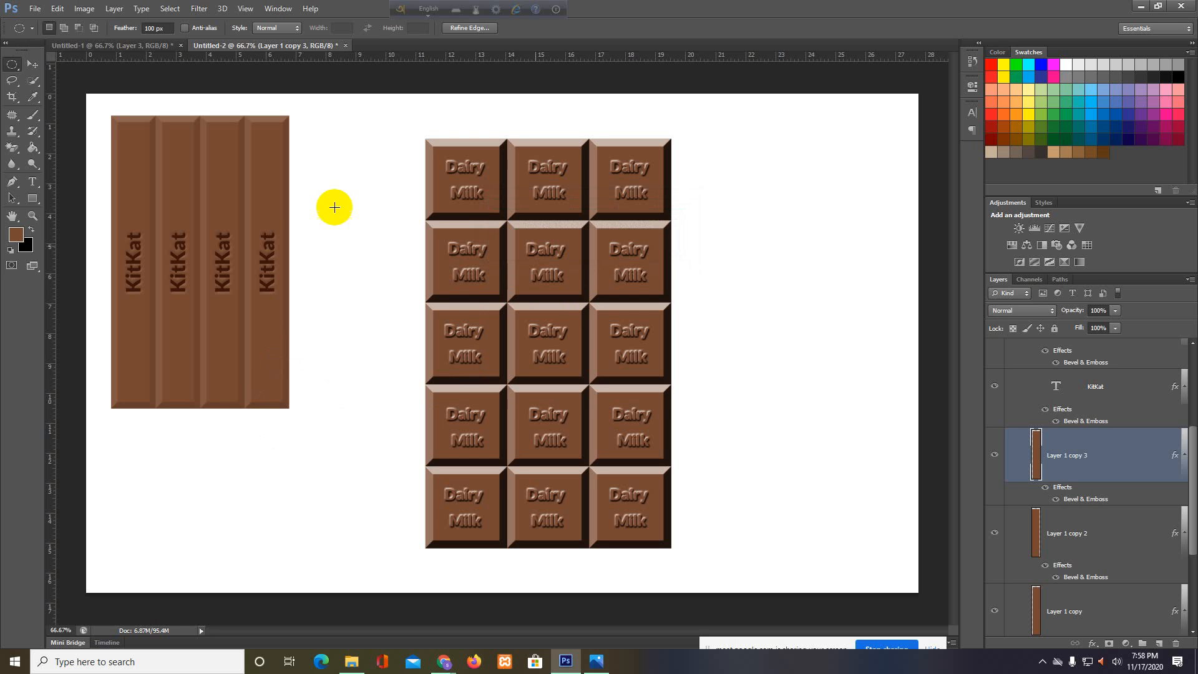
Try an elliptical selection over the KitKat bar's lower-right corner in Subtract from selection mode
click(78, 28)
drag(324, 444, 256, 363)
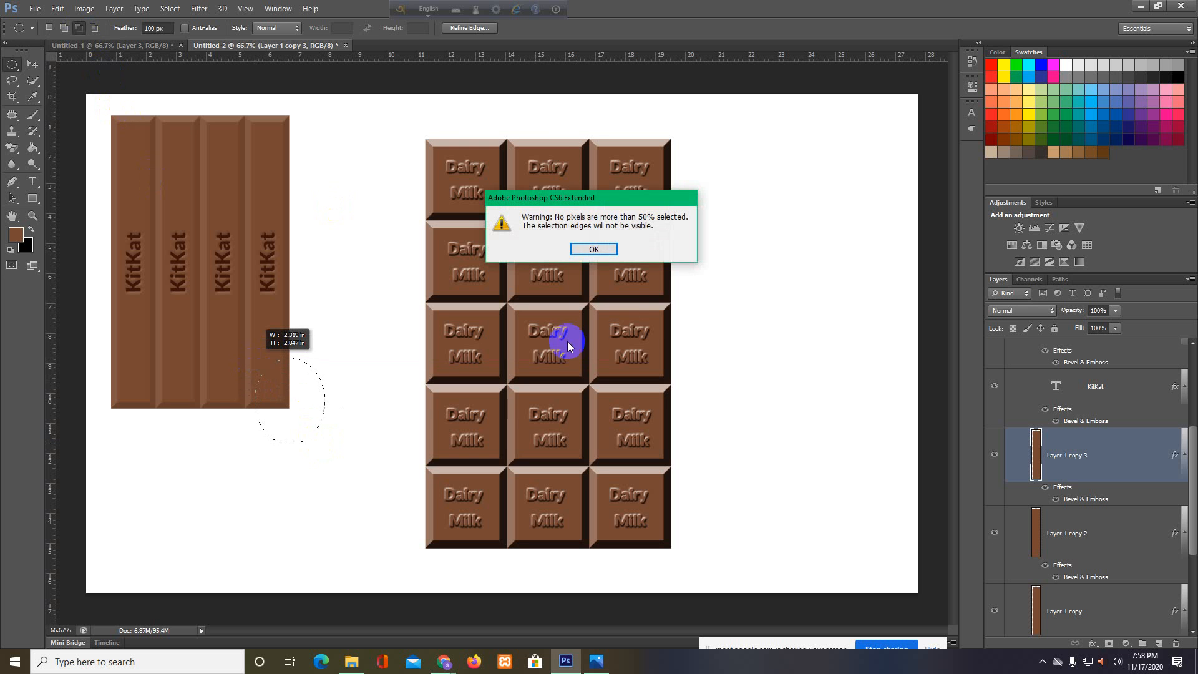
click(594, 250)
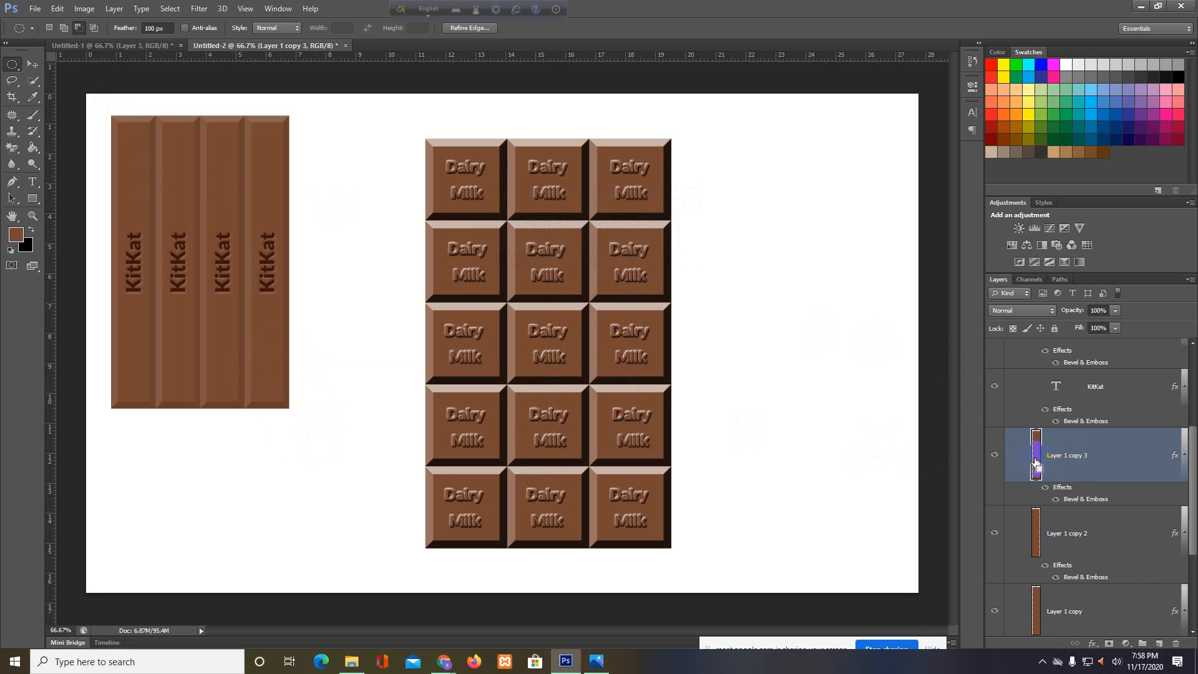
Load Layer 1 copy 3's outline as a selection and subtract an ellipse covering the finger's lower end
ctrl+click(1037, 465)
click(65, 28)
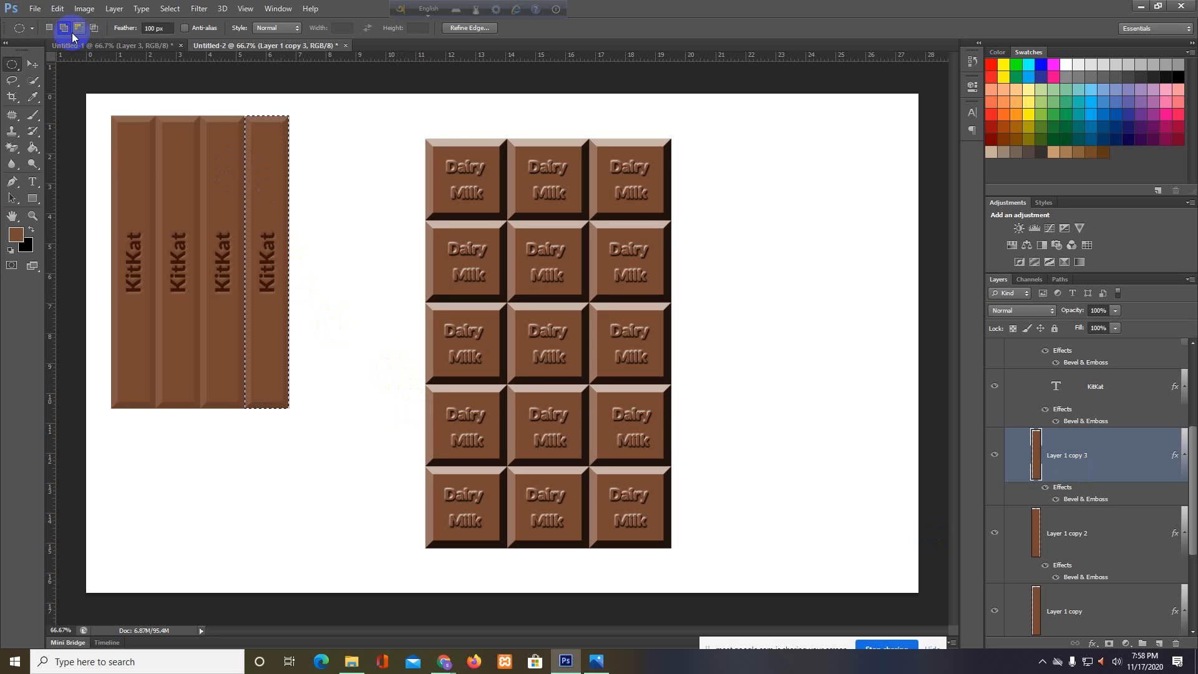
click(79, 28)
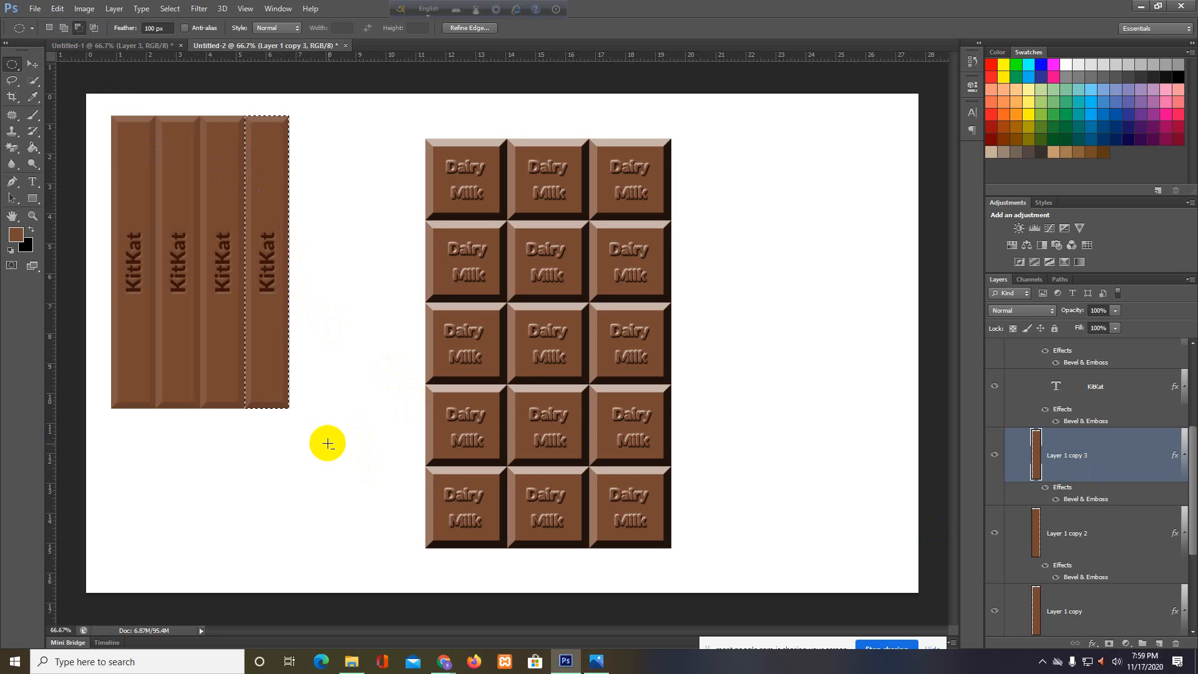
drag(327, 443, 271, 383)
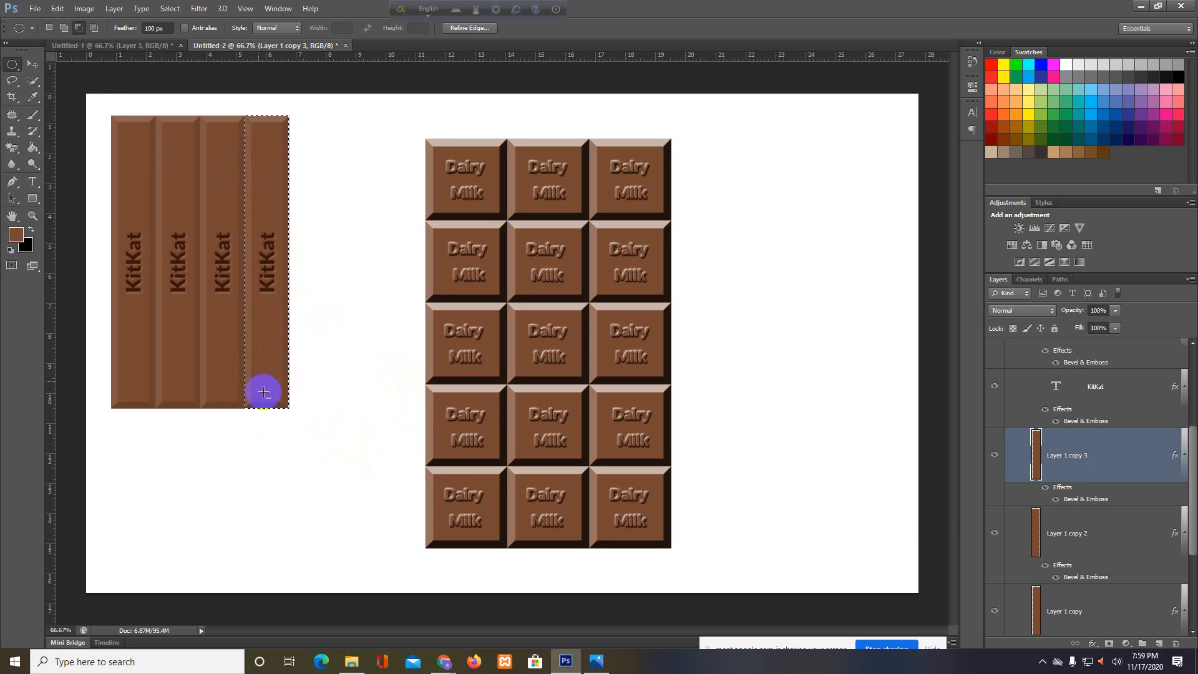
drag(330, 439, 254, 372)
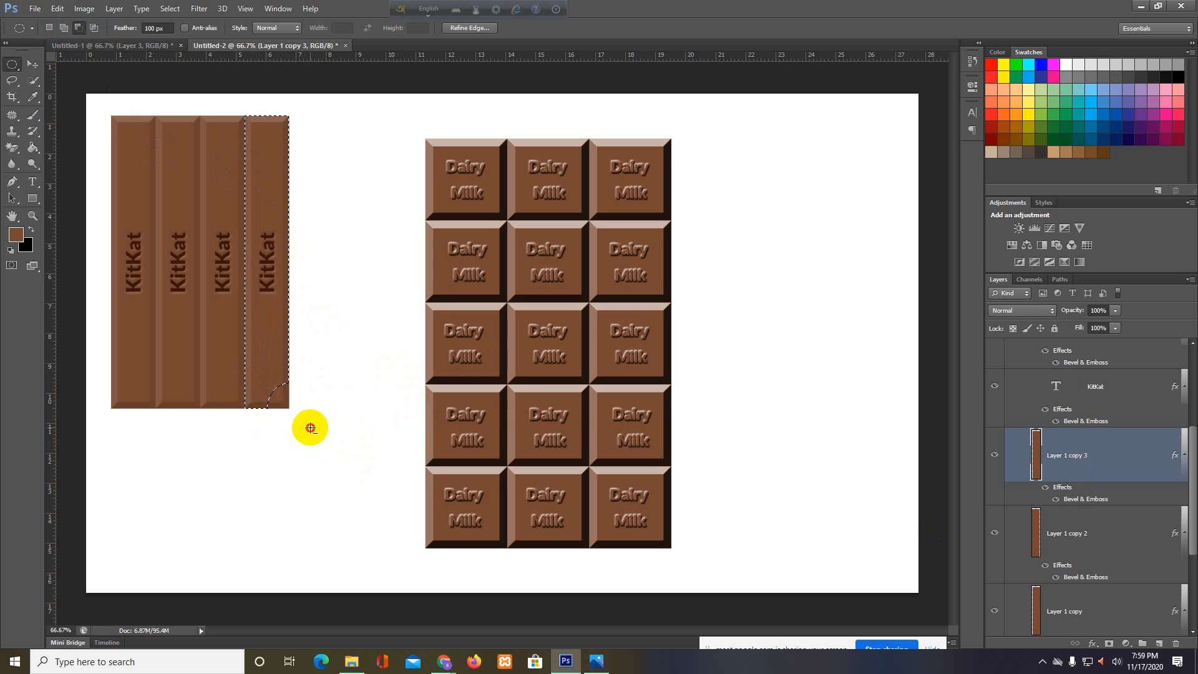
drag(310, 428, 252, 365)
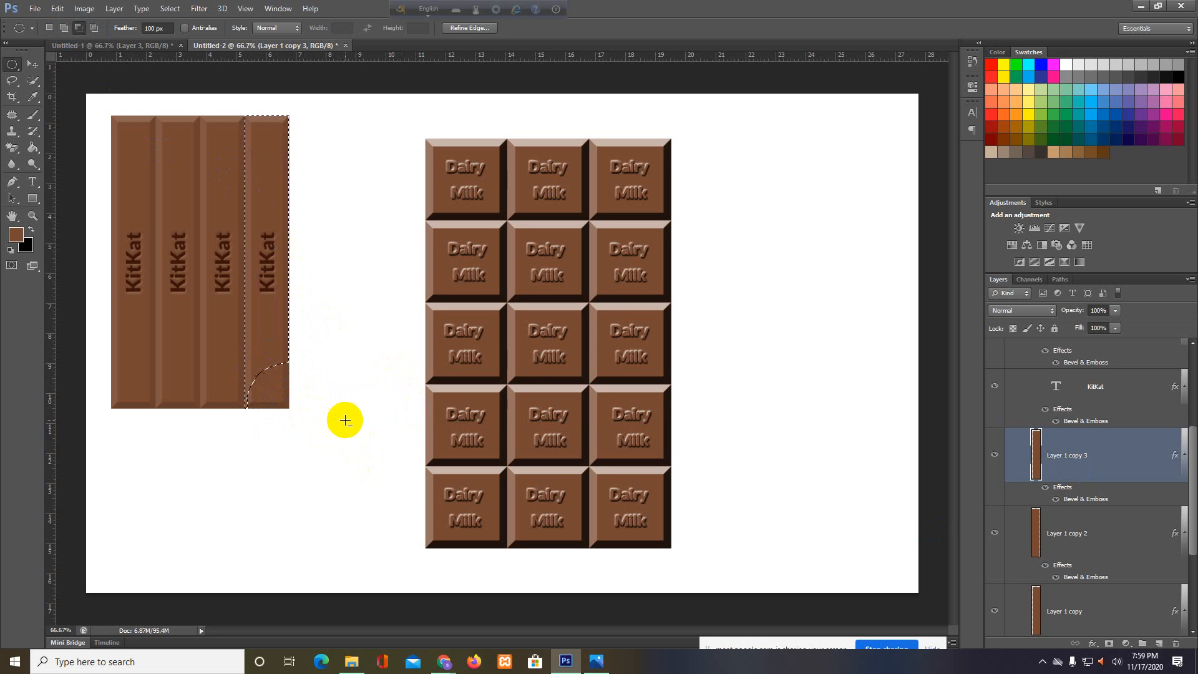
Delete the remaining selected area from Layer 1 copy 3 and undo that deletion
key(Delete)
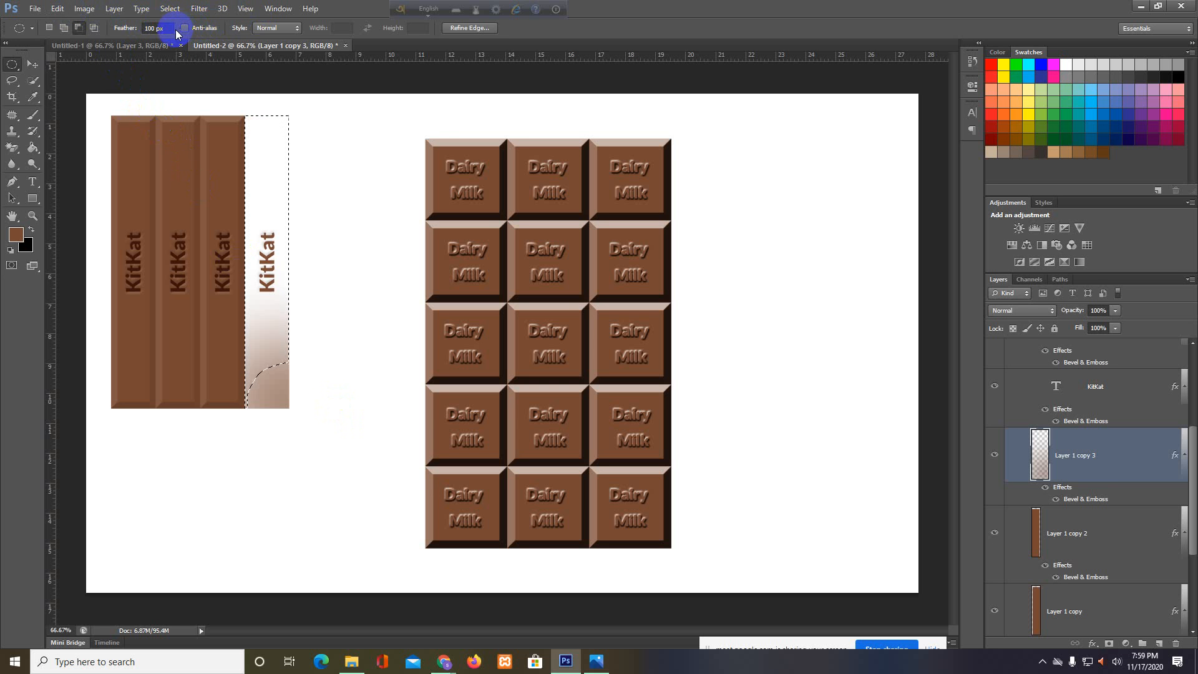
key(ctrl+z)
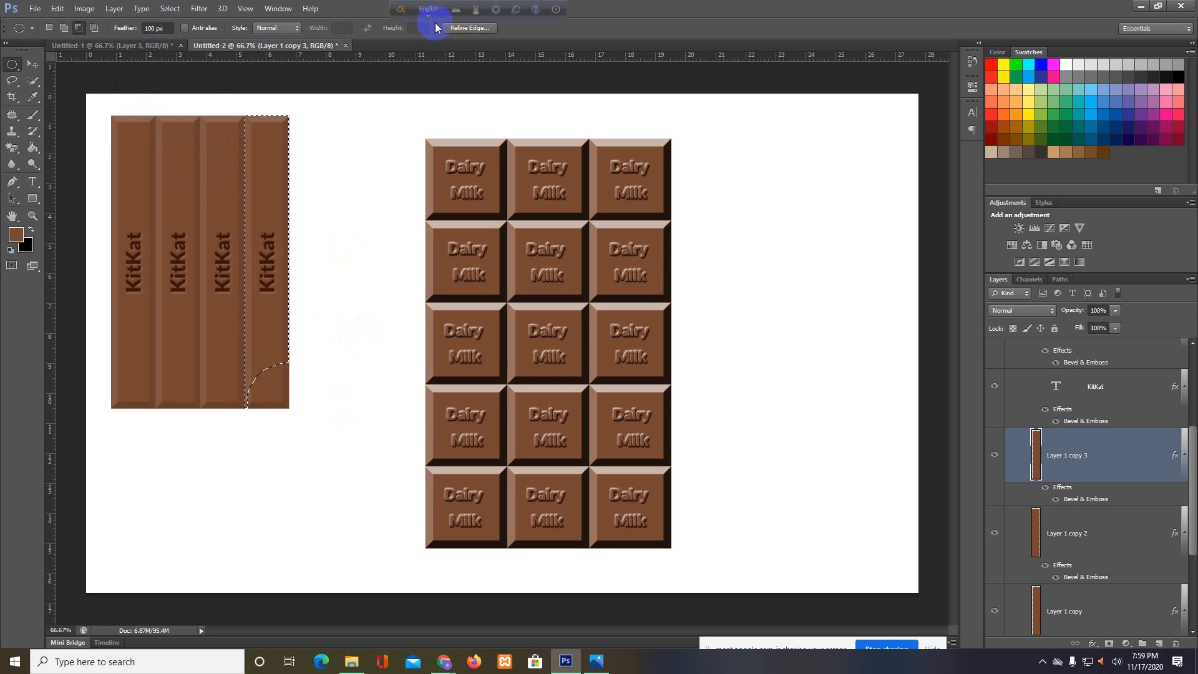
Turn anti-aliasing back on, check the marquee styles and Refine Edge options without applying changes, and deselect the KitKat finger
click(187, 28)
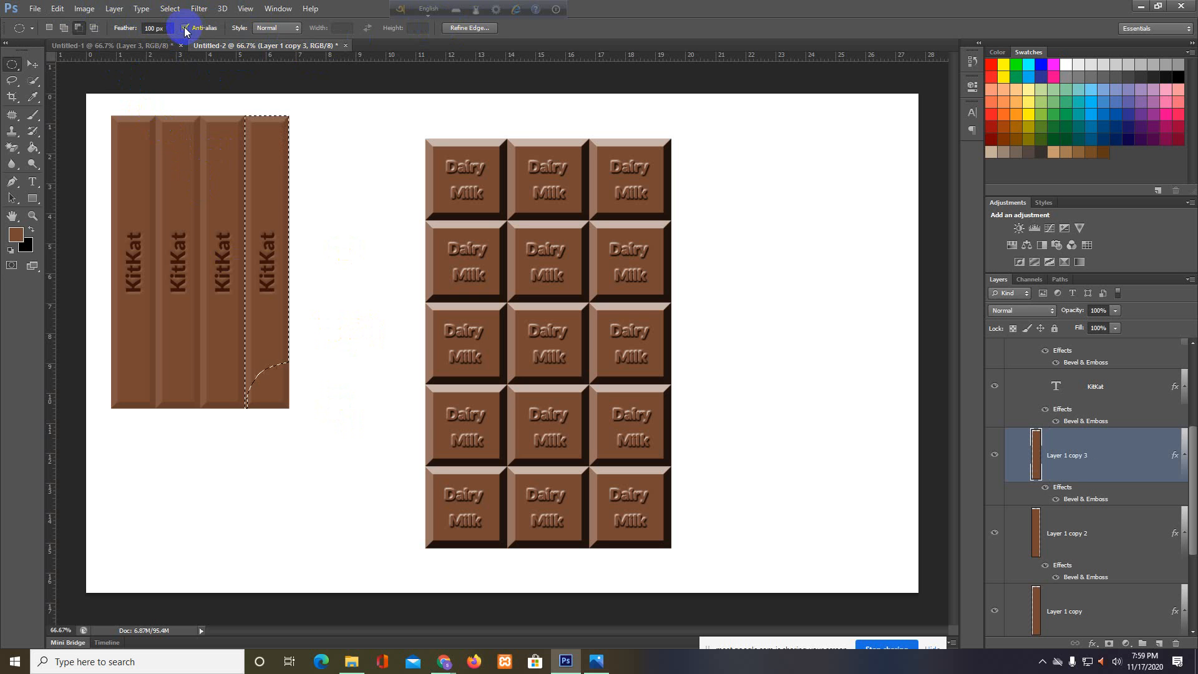
click(292, 30)
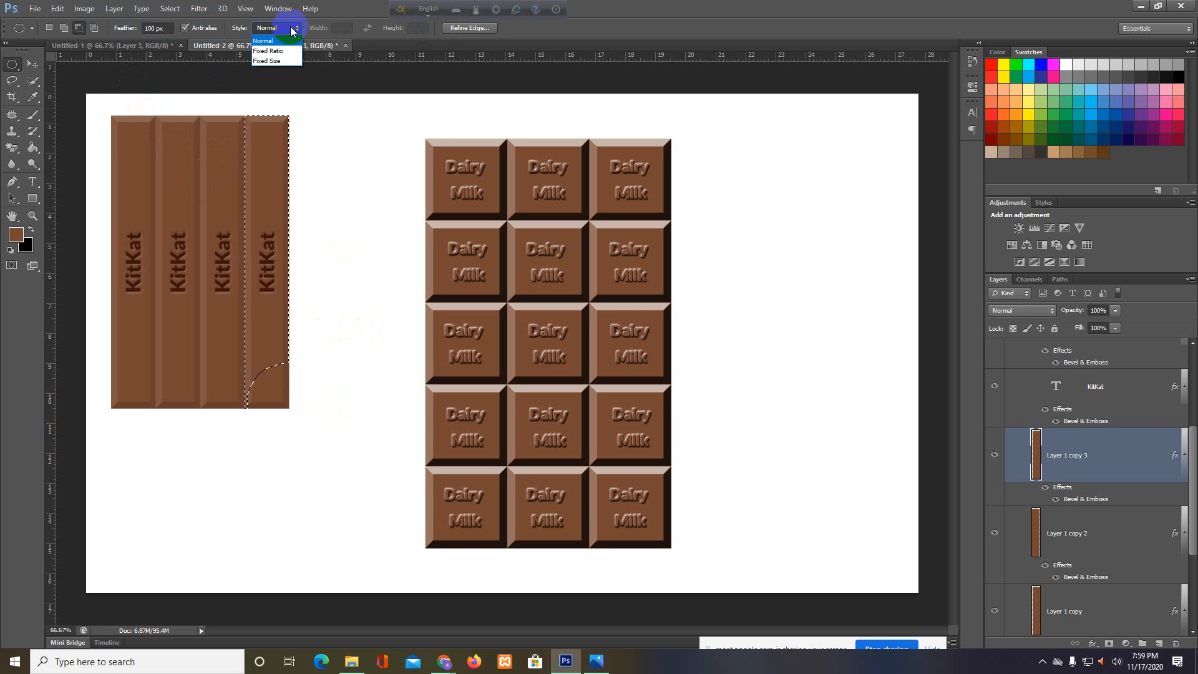
click(292, 30)
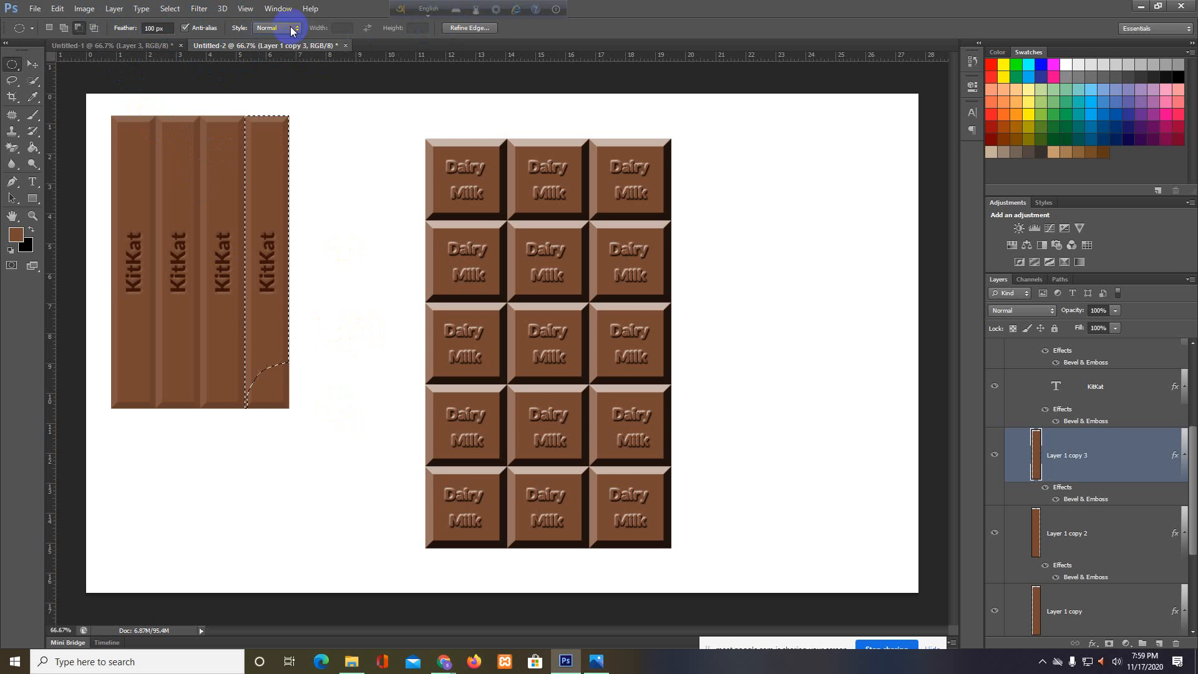
click(463, 28)
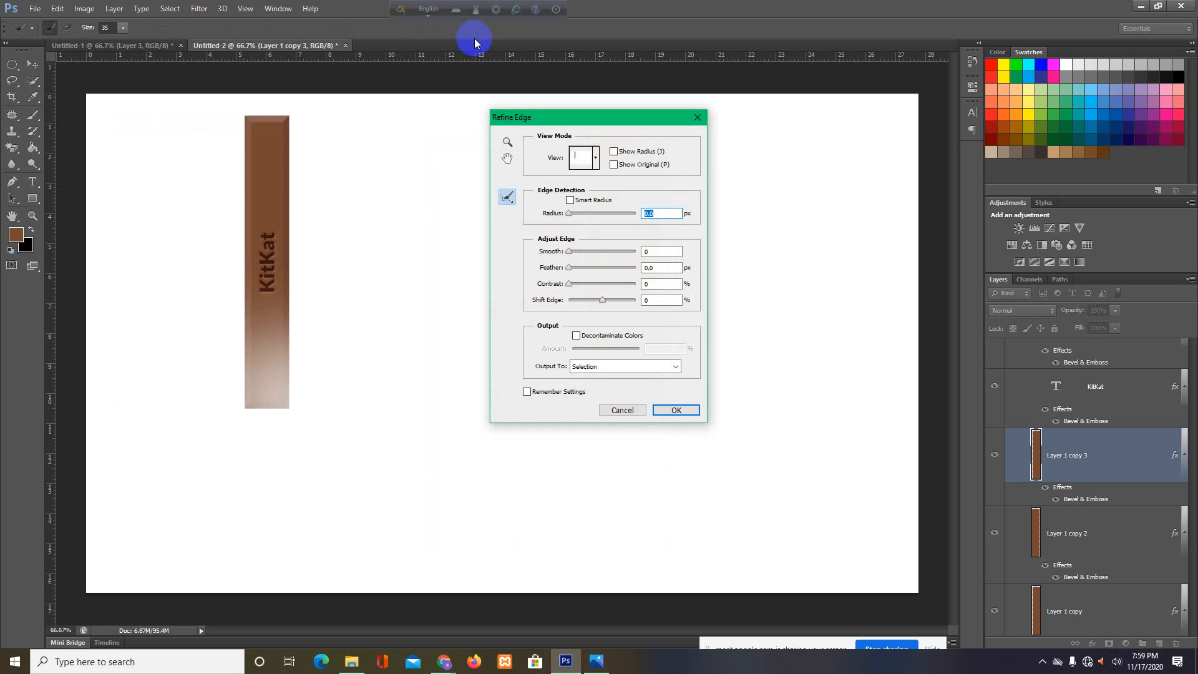
click(631, 413)
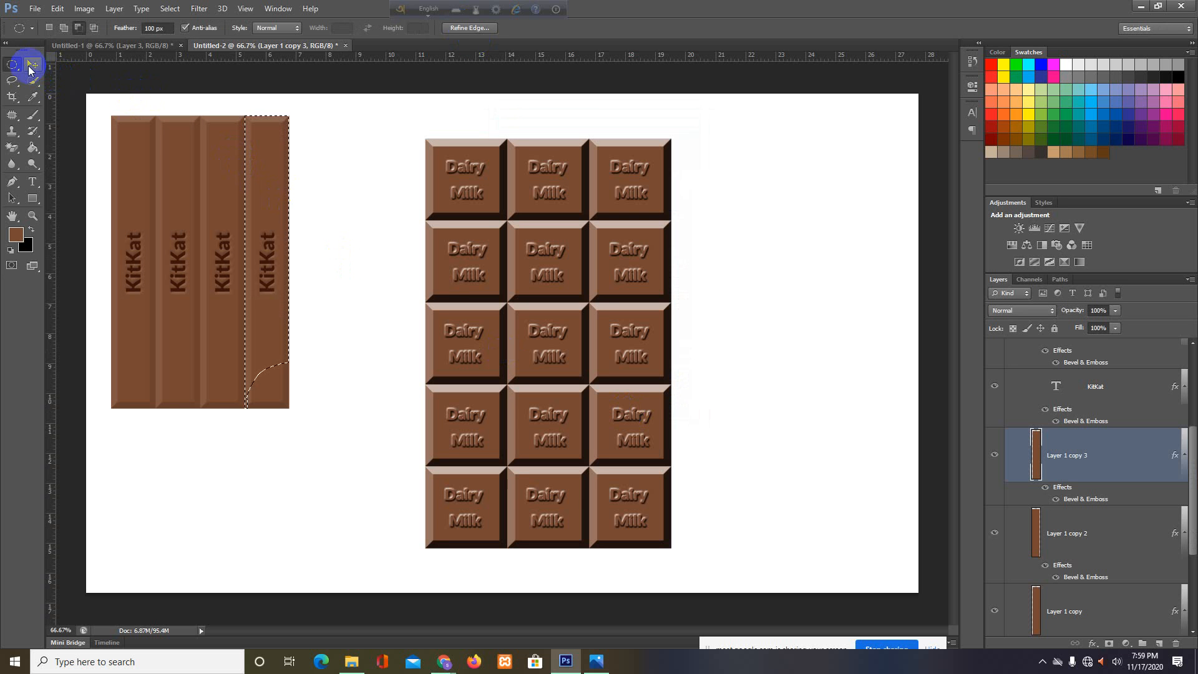
key(ctrl+d)
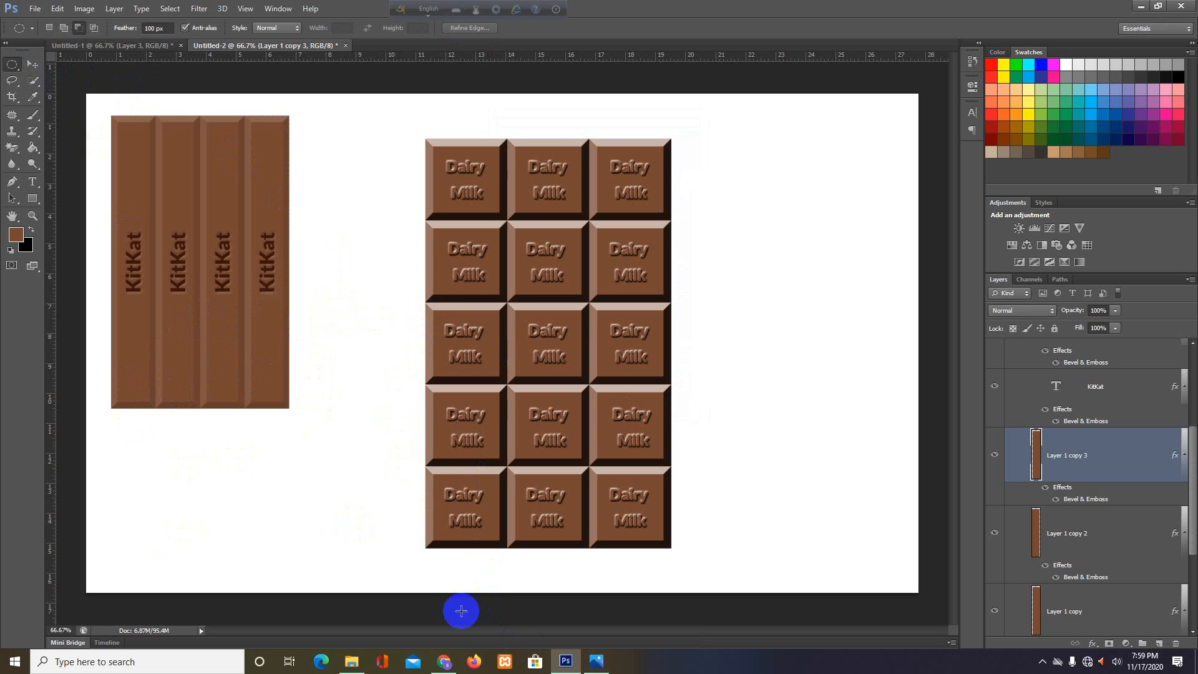
Switch to the Untitled-1 document and delete the selected dark red bar from Layer 3
click(121, 46)
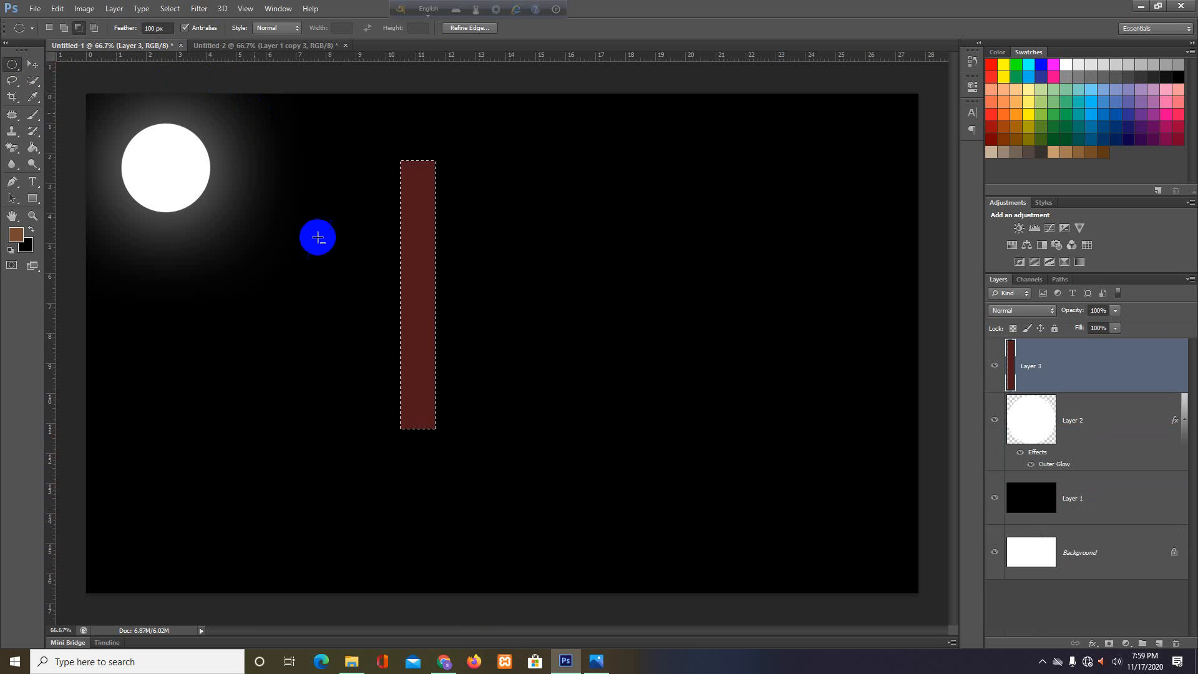
key(Delete)
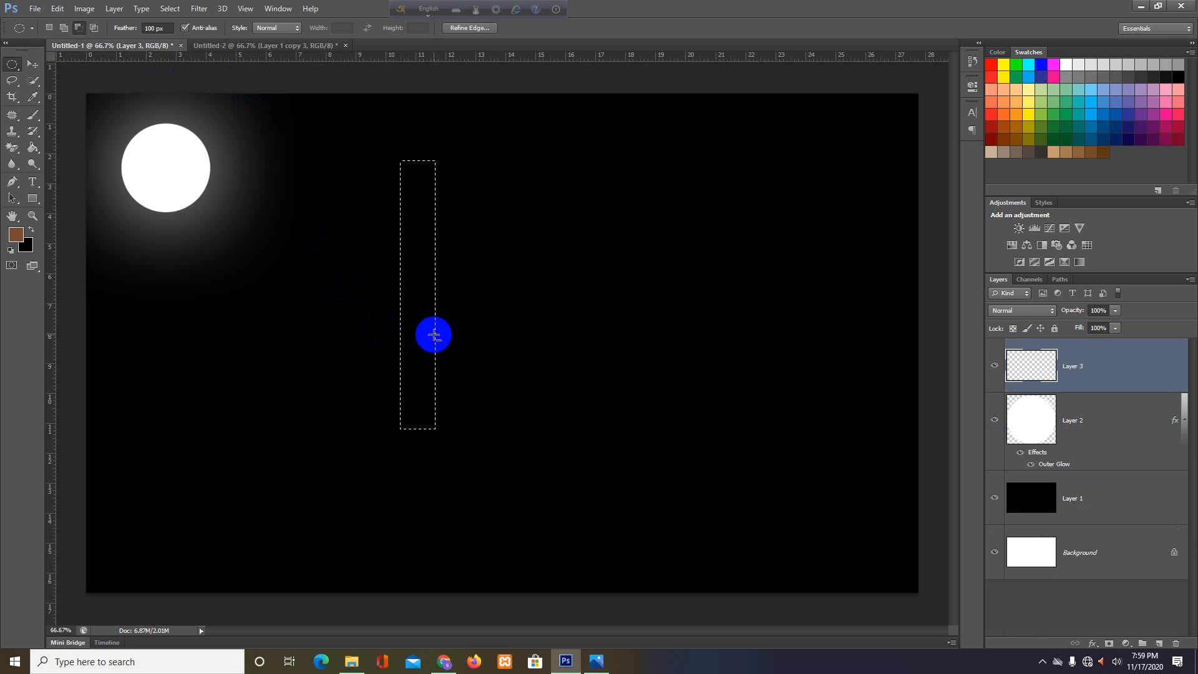
Deselect the tall rectangular selection on Layer 3
key(ctrl+d)
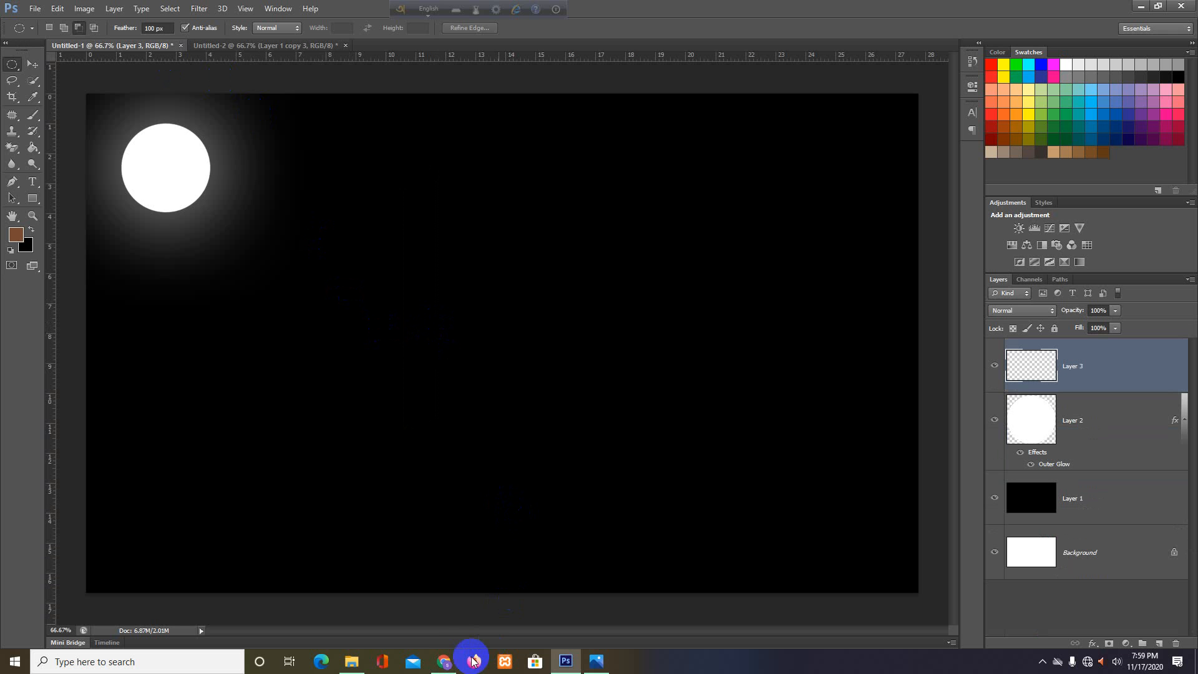
Switch to Chrome and look through the Meet call, Google Drive, Messenger and the Adobe Photoshop Present Sheet
click(443, 660)
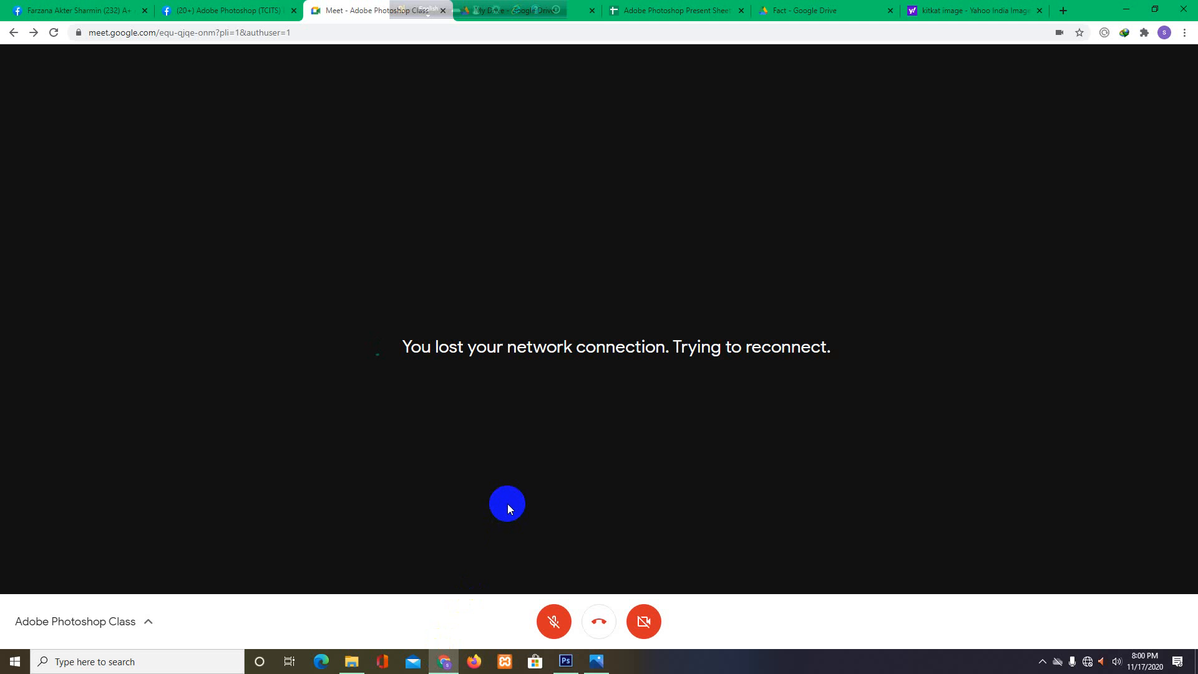
click(573, 15)
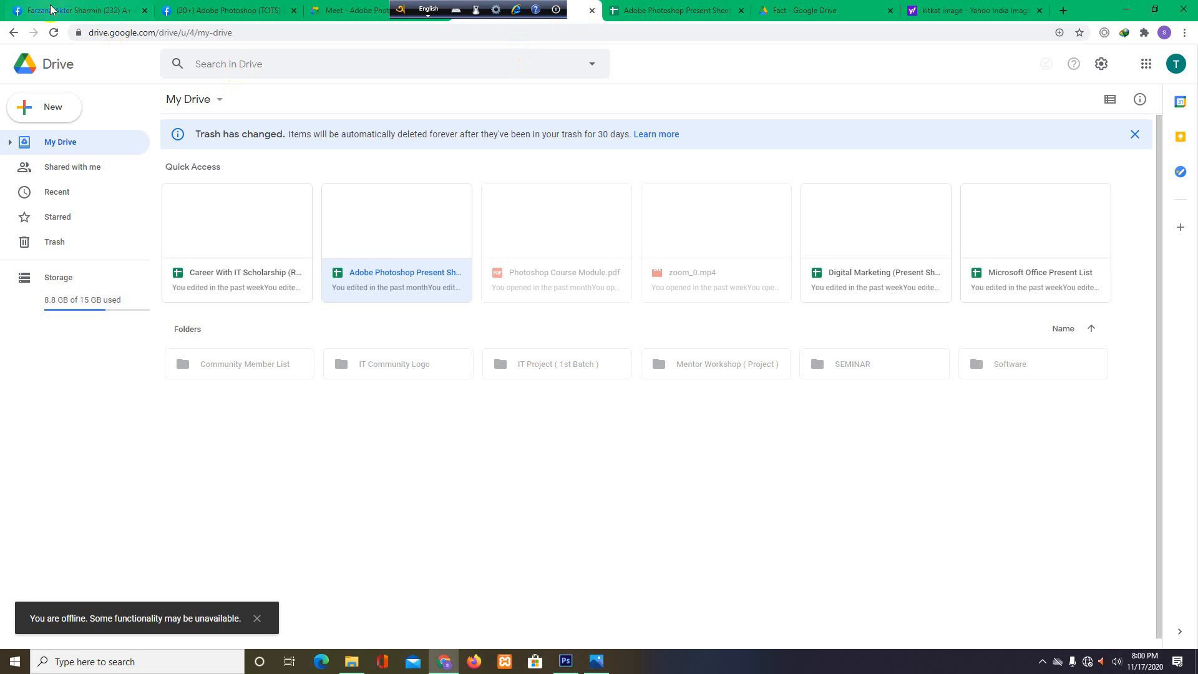
click(51, 8)
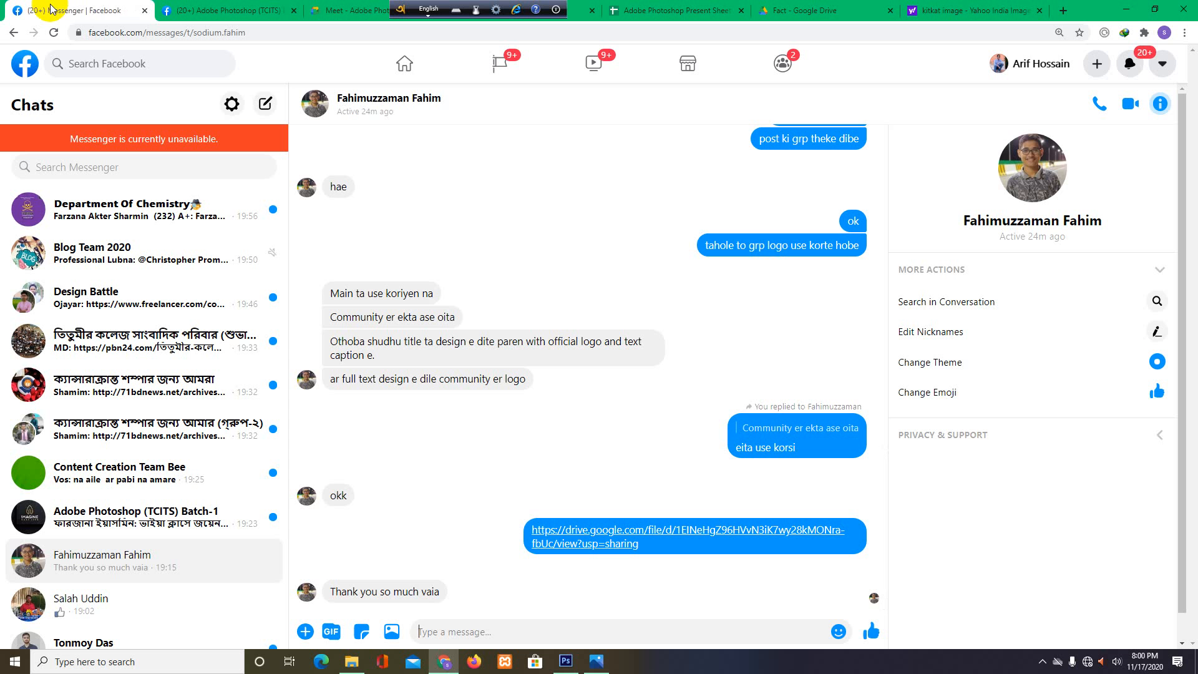
click(574, 12)
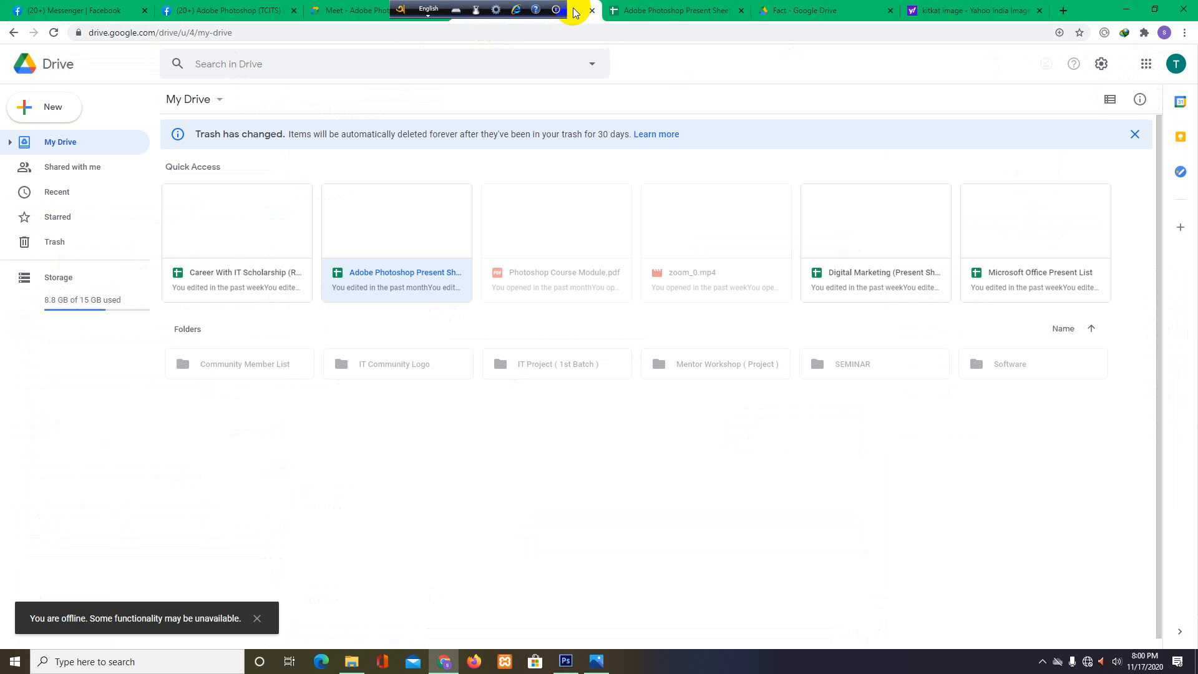
click(672, 14)
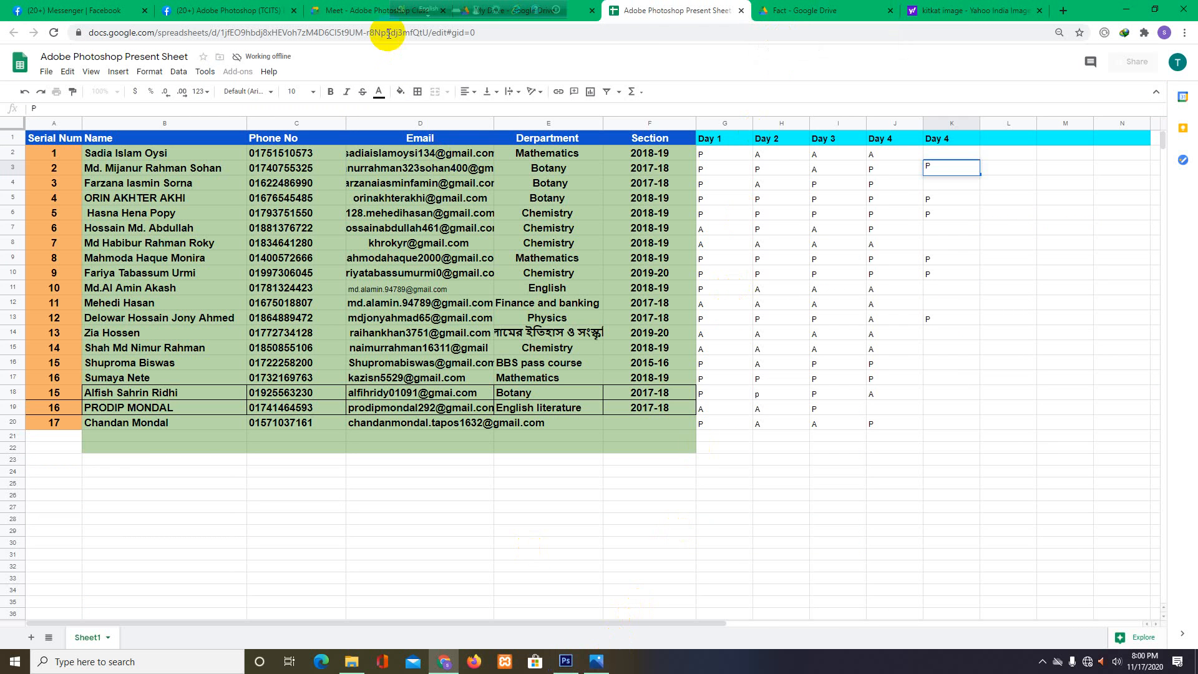
Check the Meet call's connection, switch back to Photoshop and view the computer's network status
click(350, 6)
click(575, 417)
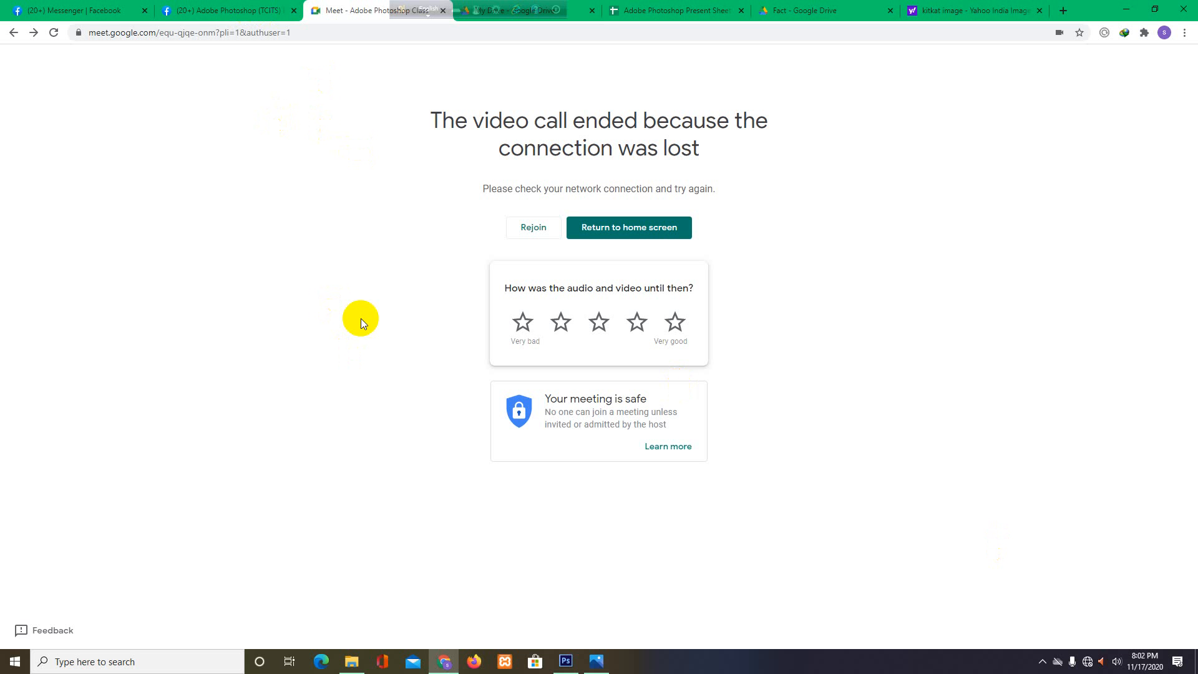
click(566, 661)
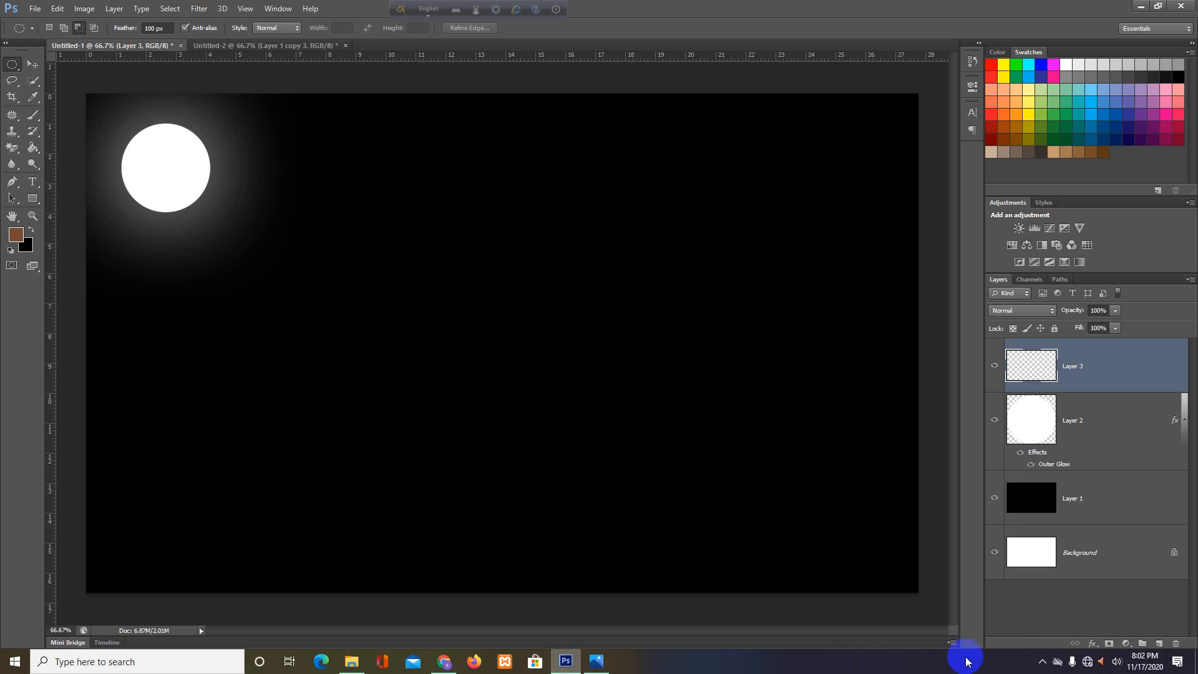
click(1086, 664)
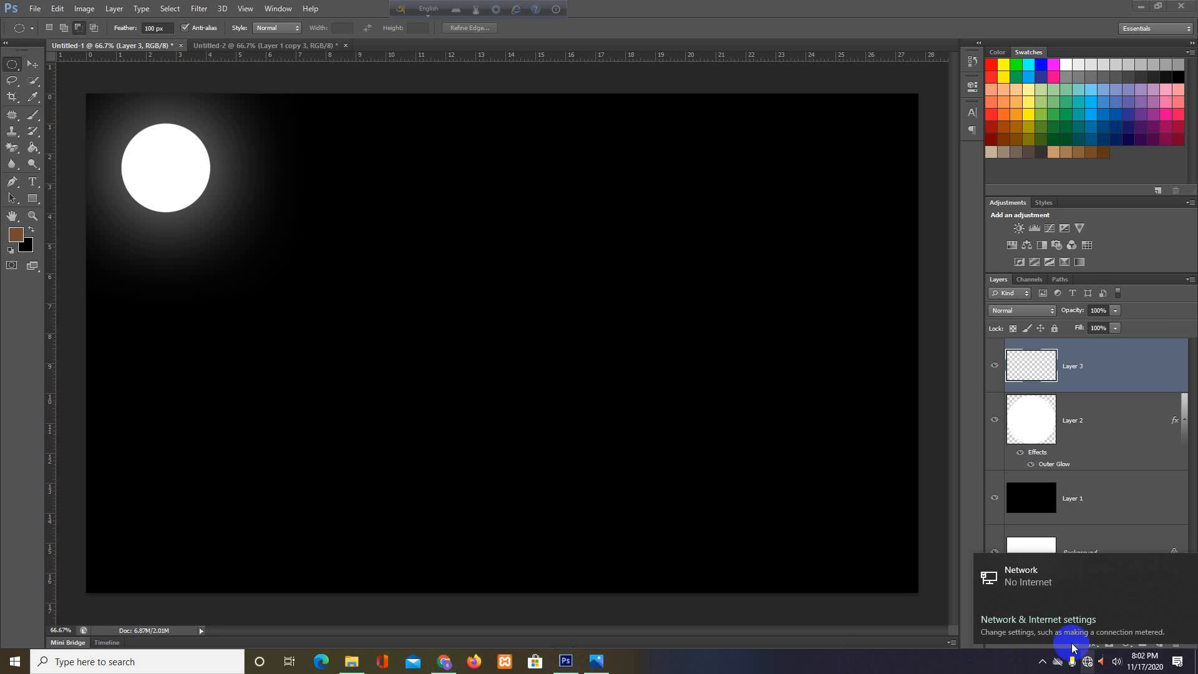